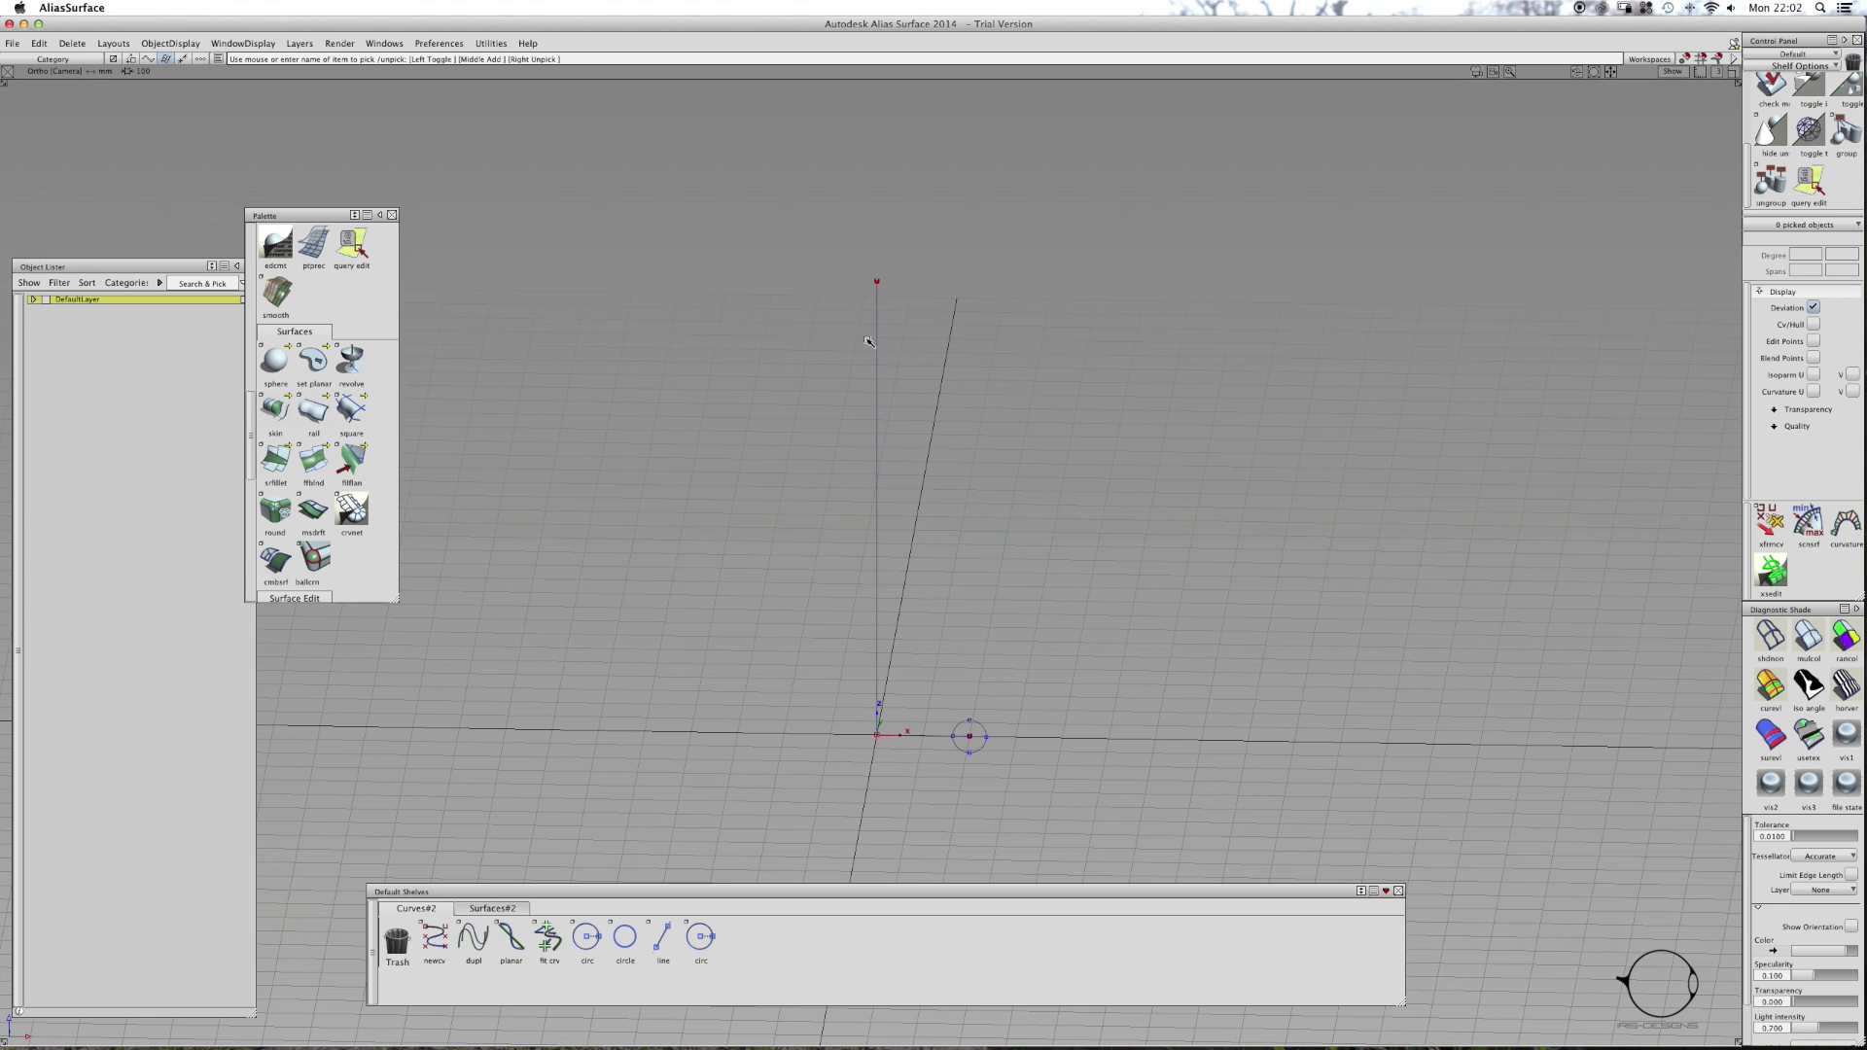
- Bring up the second set of surface tools and hide the construction grid around the curves
key(alt+shift)
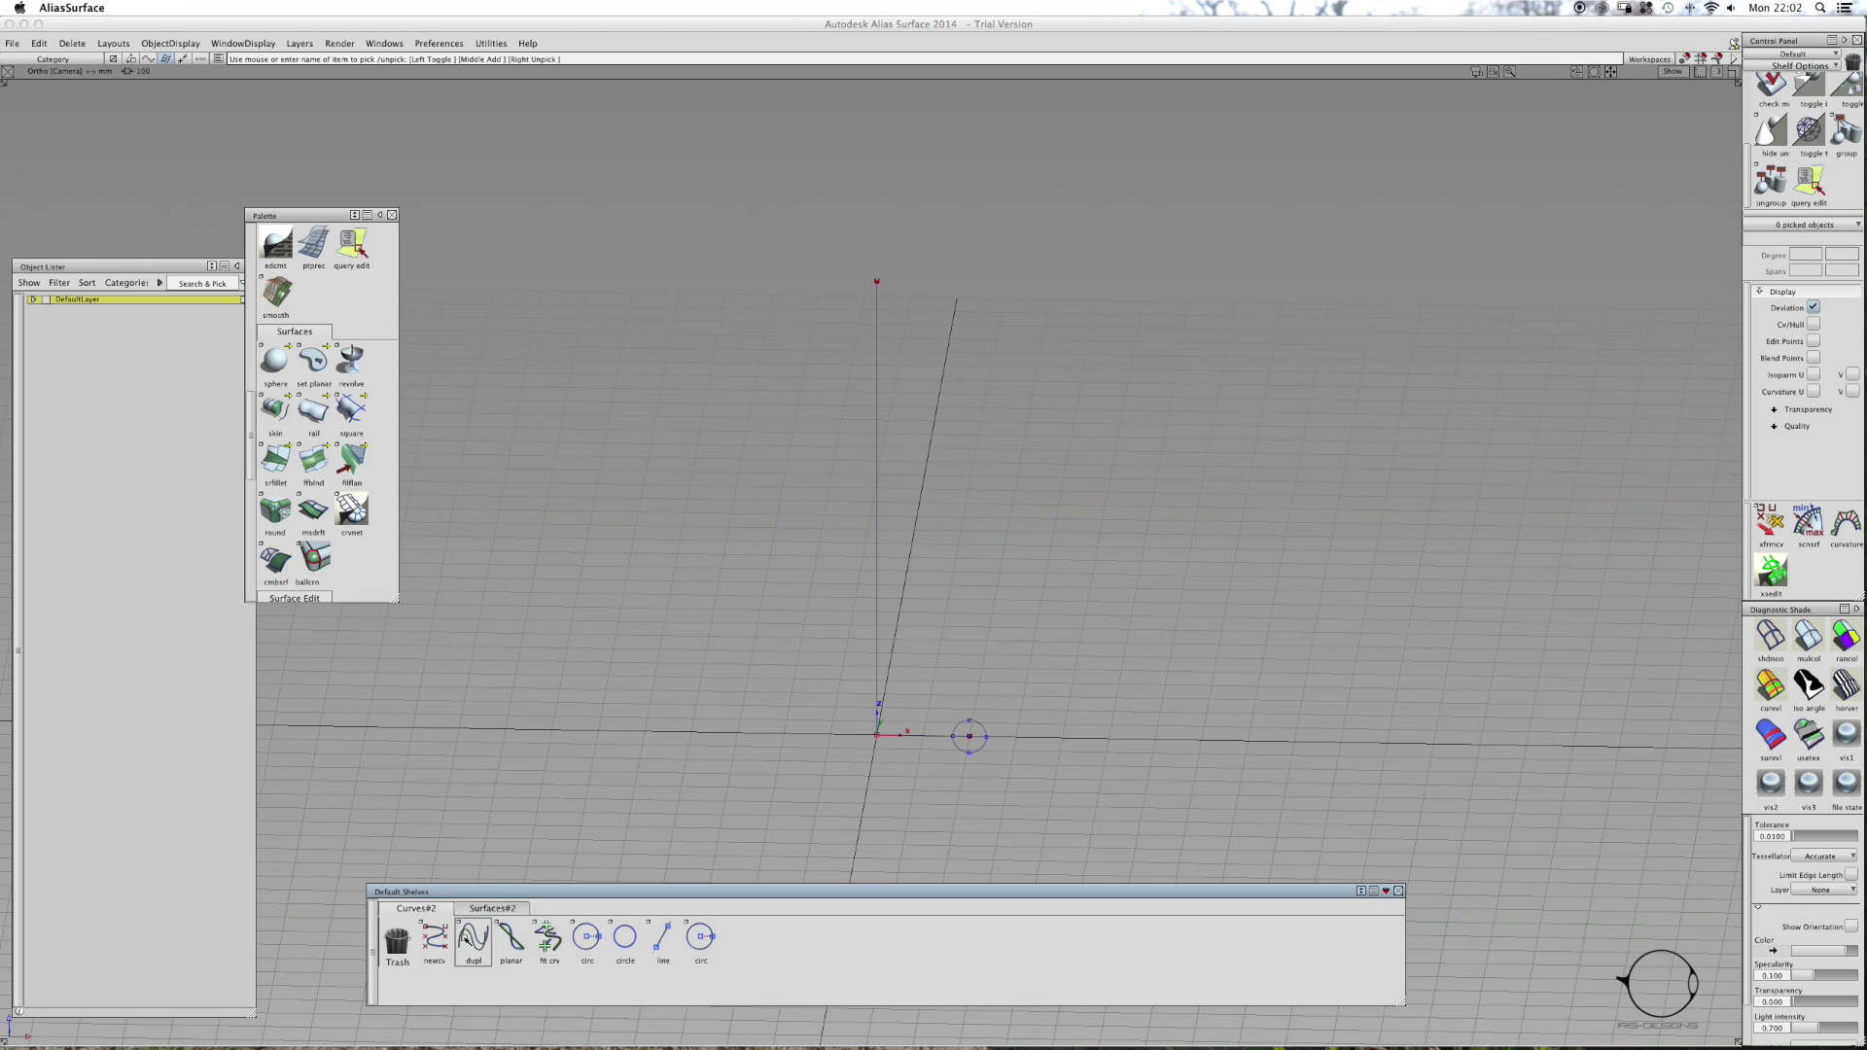
click(492, 908)
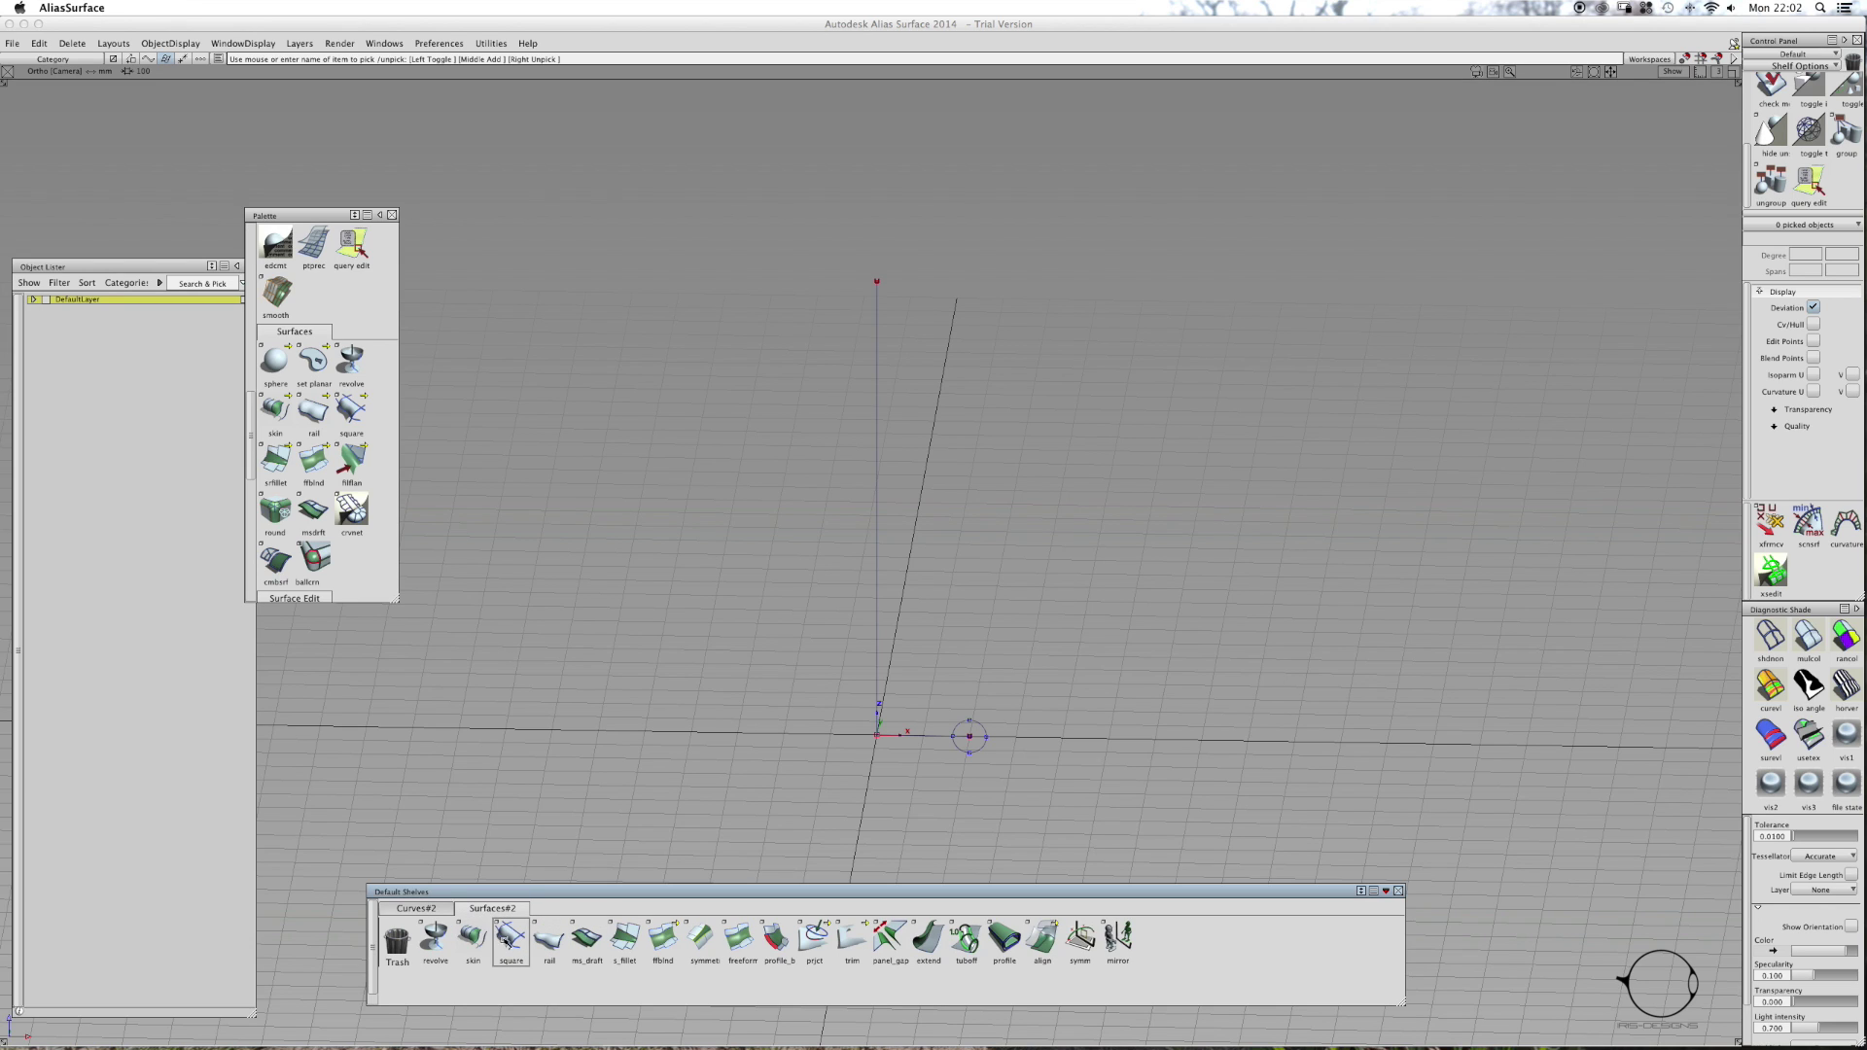
click(551, 939)
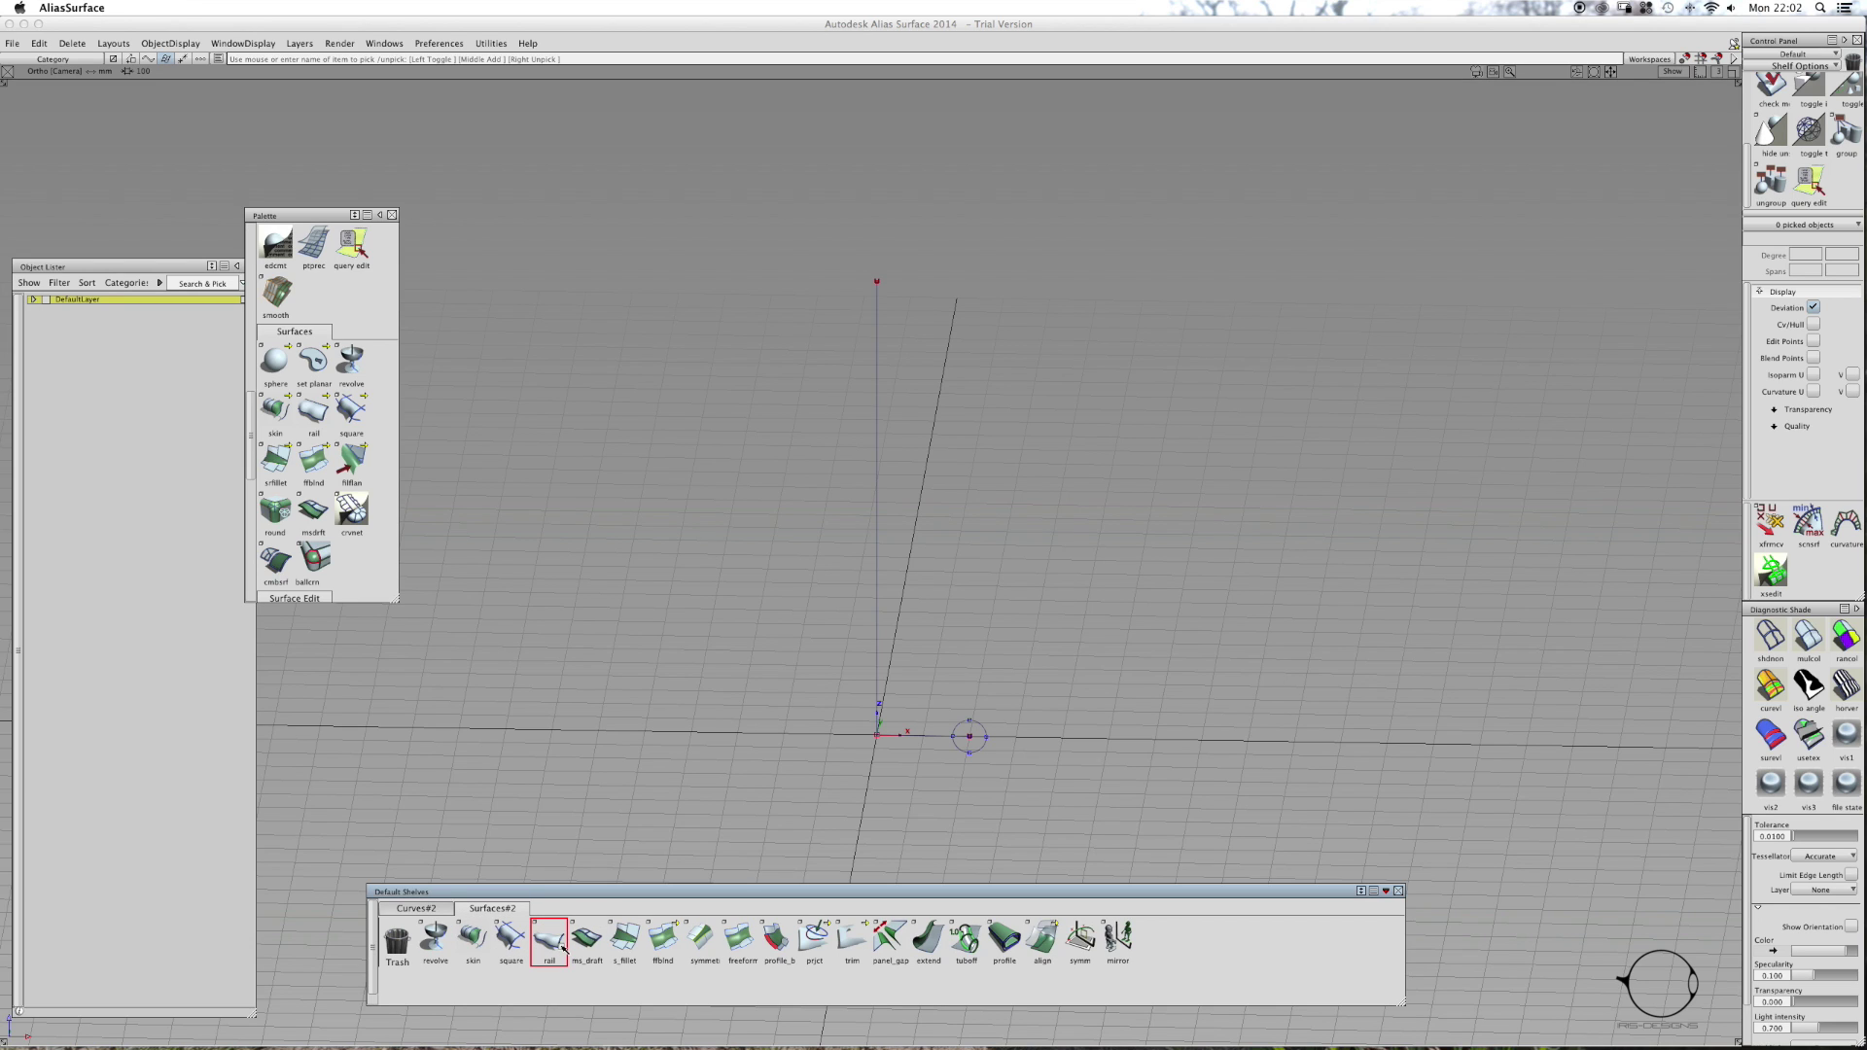
click(823, 837)
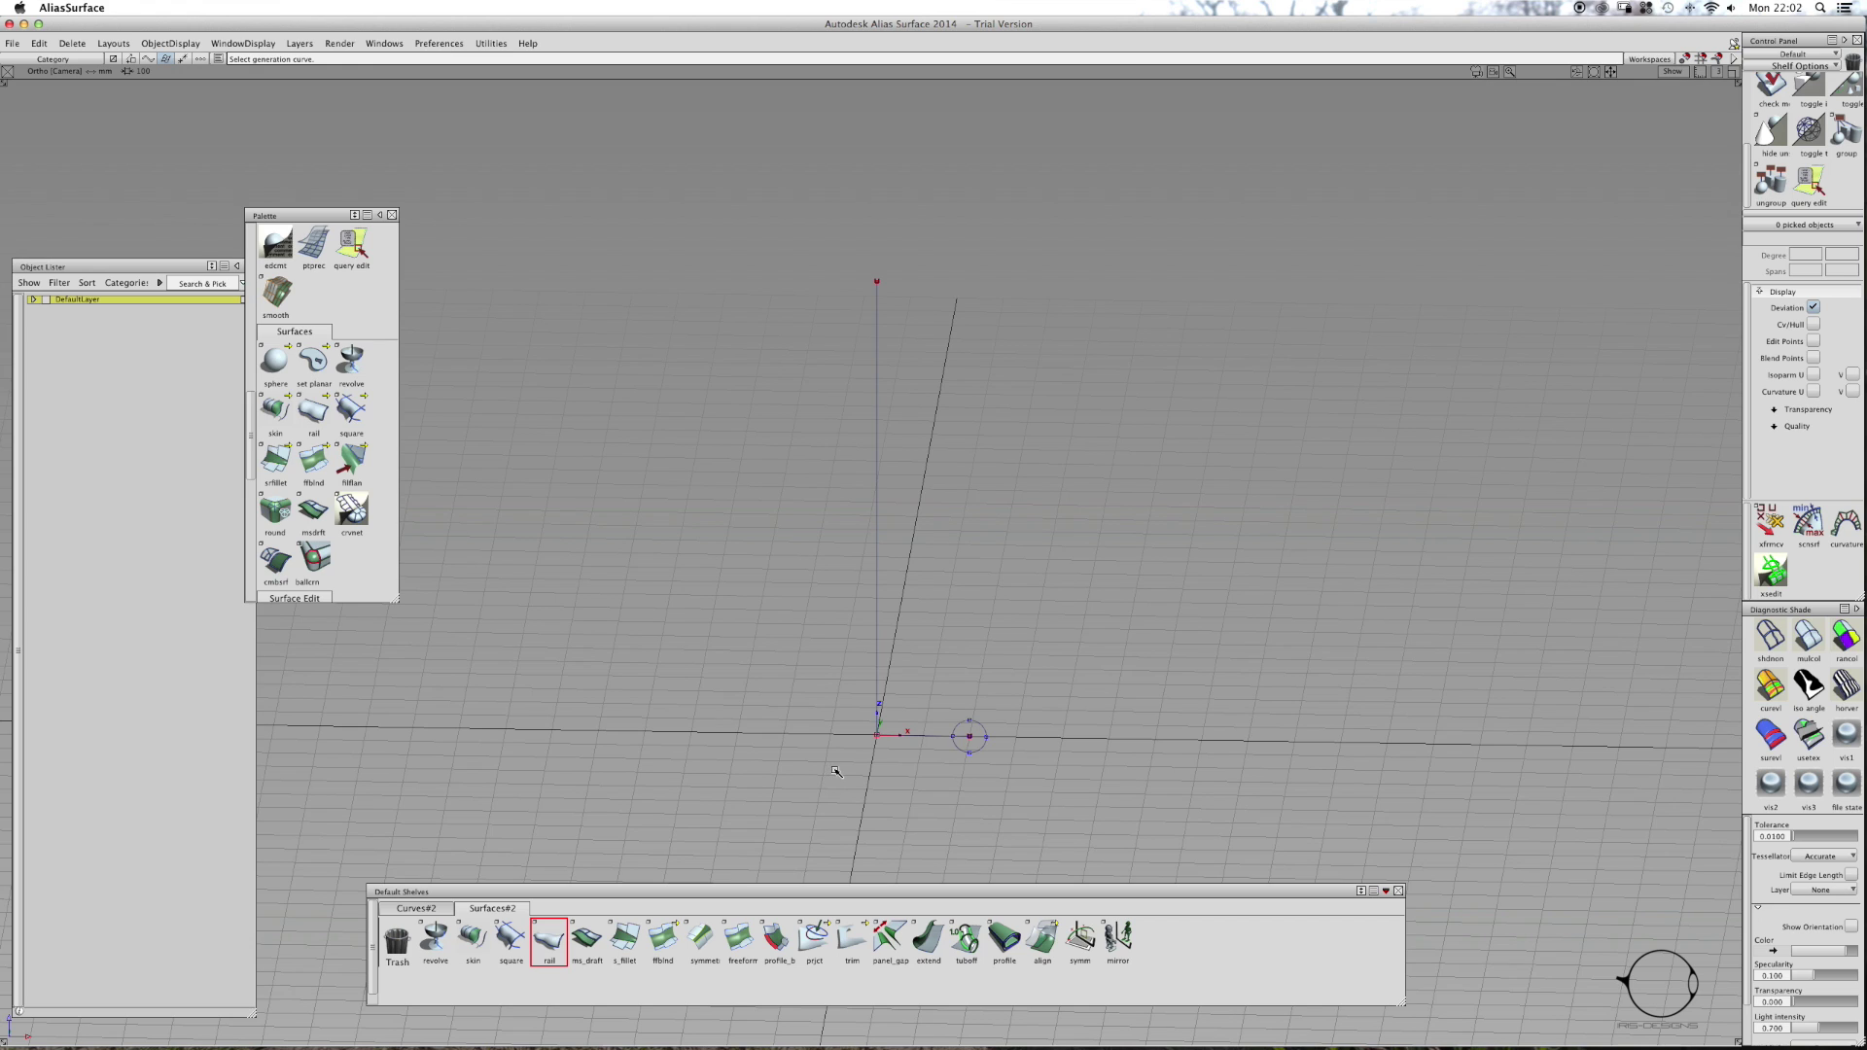
ctrl+shift+click(838, 745)
ctrl+shift+drag(837, 745, 1103, 785)
click(901, 777)
ctrl+shift+right_drag(1102, 786, 1077, 787)
alt+shift+drag(1076, 786, 963, 788)
click(983, 784)
drag(888, 690, 844, 700)
click(846, 722)
click(954, 713)
ctrl+shift+drag(932, 760, 925, 722)
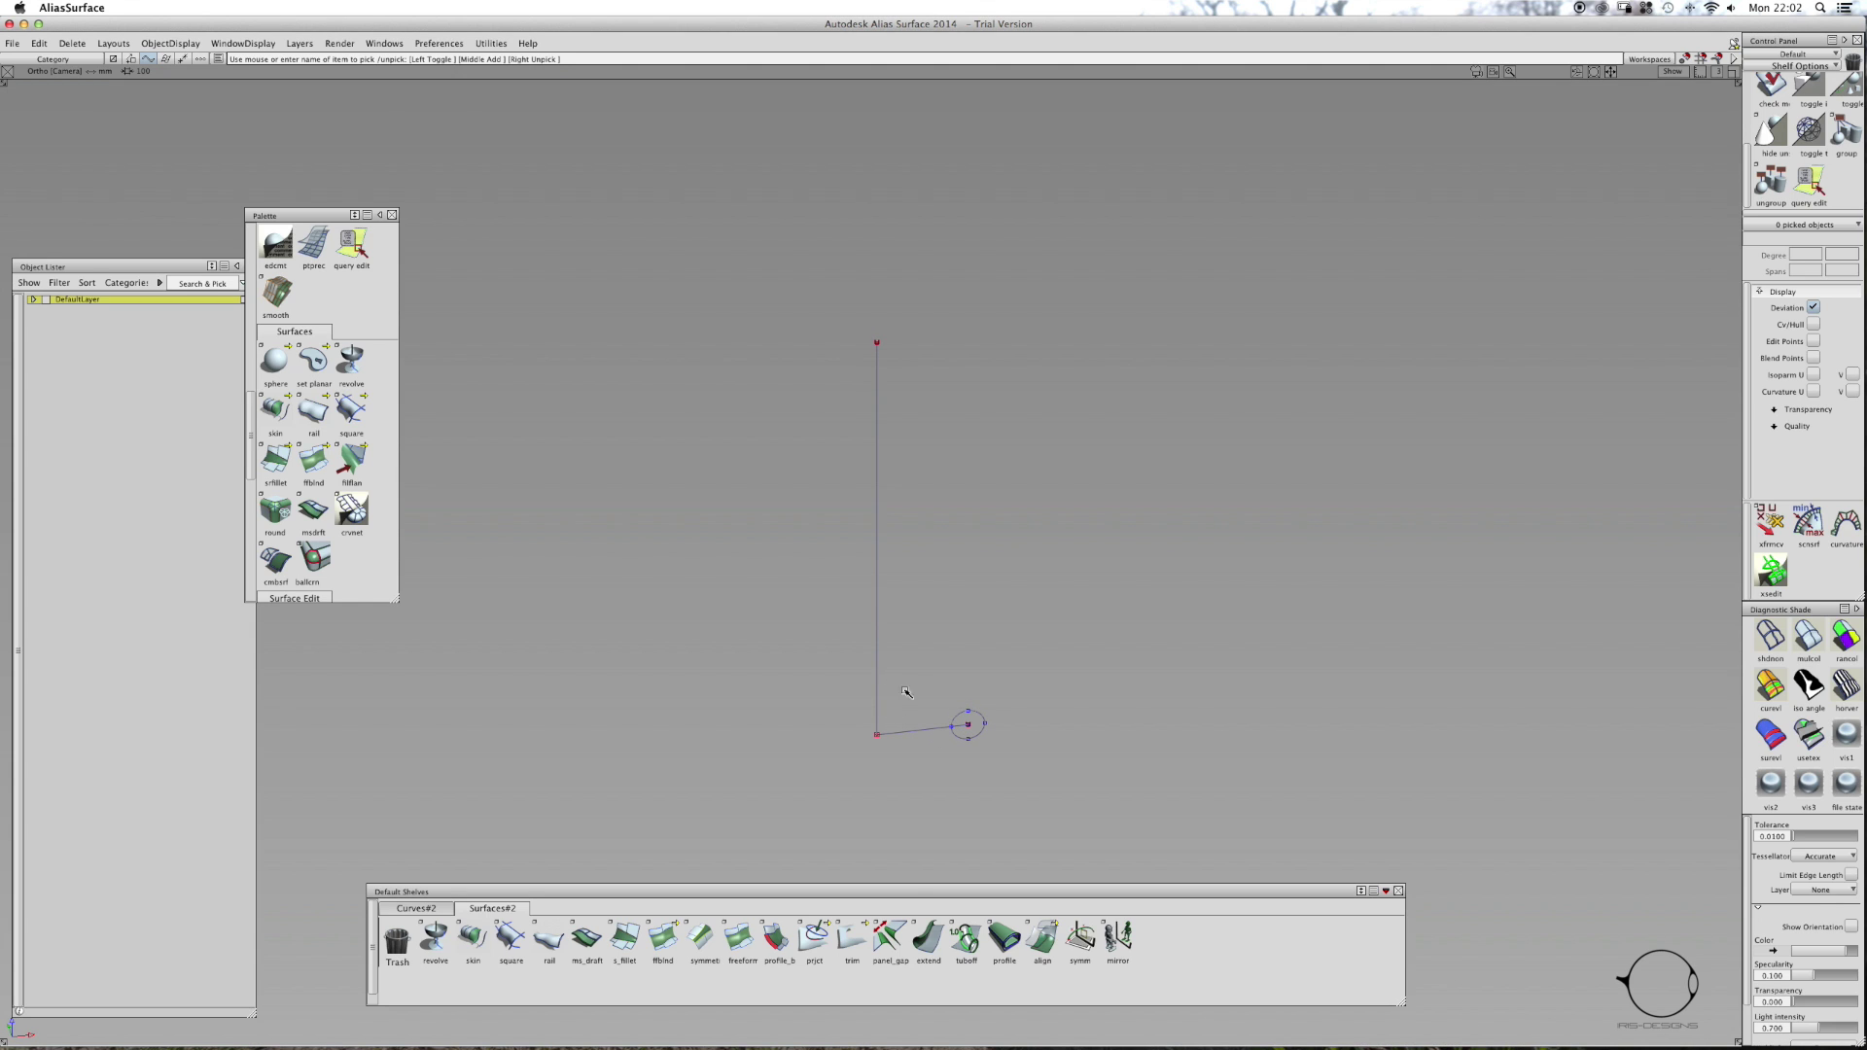
alt+shift+drag(898, 684, 746, 804)
- Open the Rail options for one generation curve and one rail with Natural sweep, and set Rotate Xform to 1
click(541, 944)
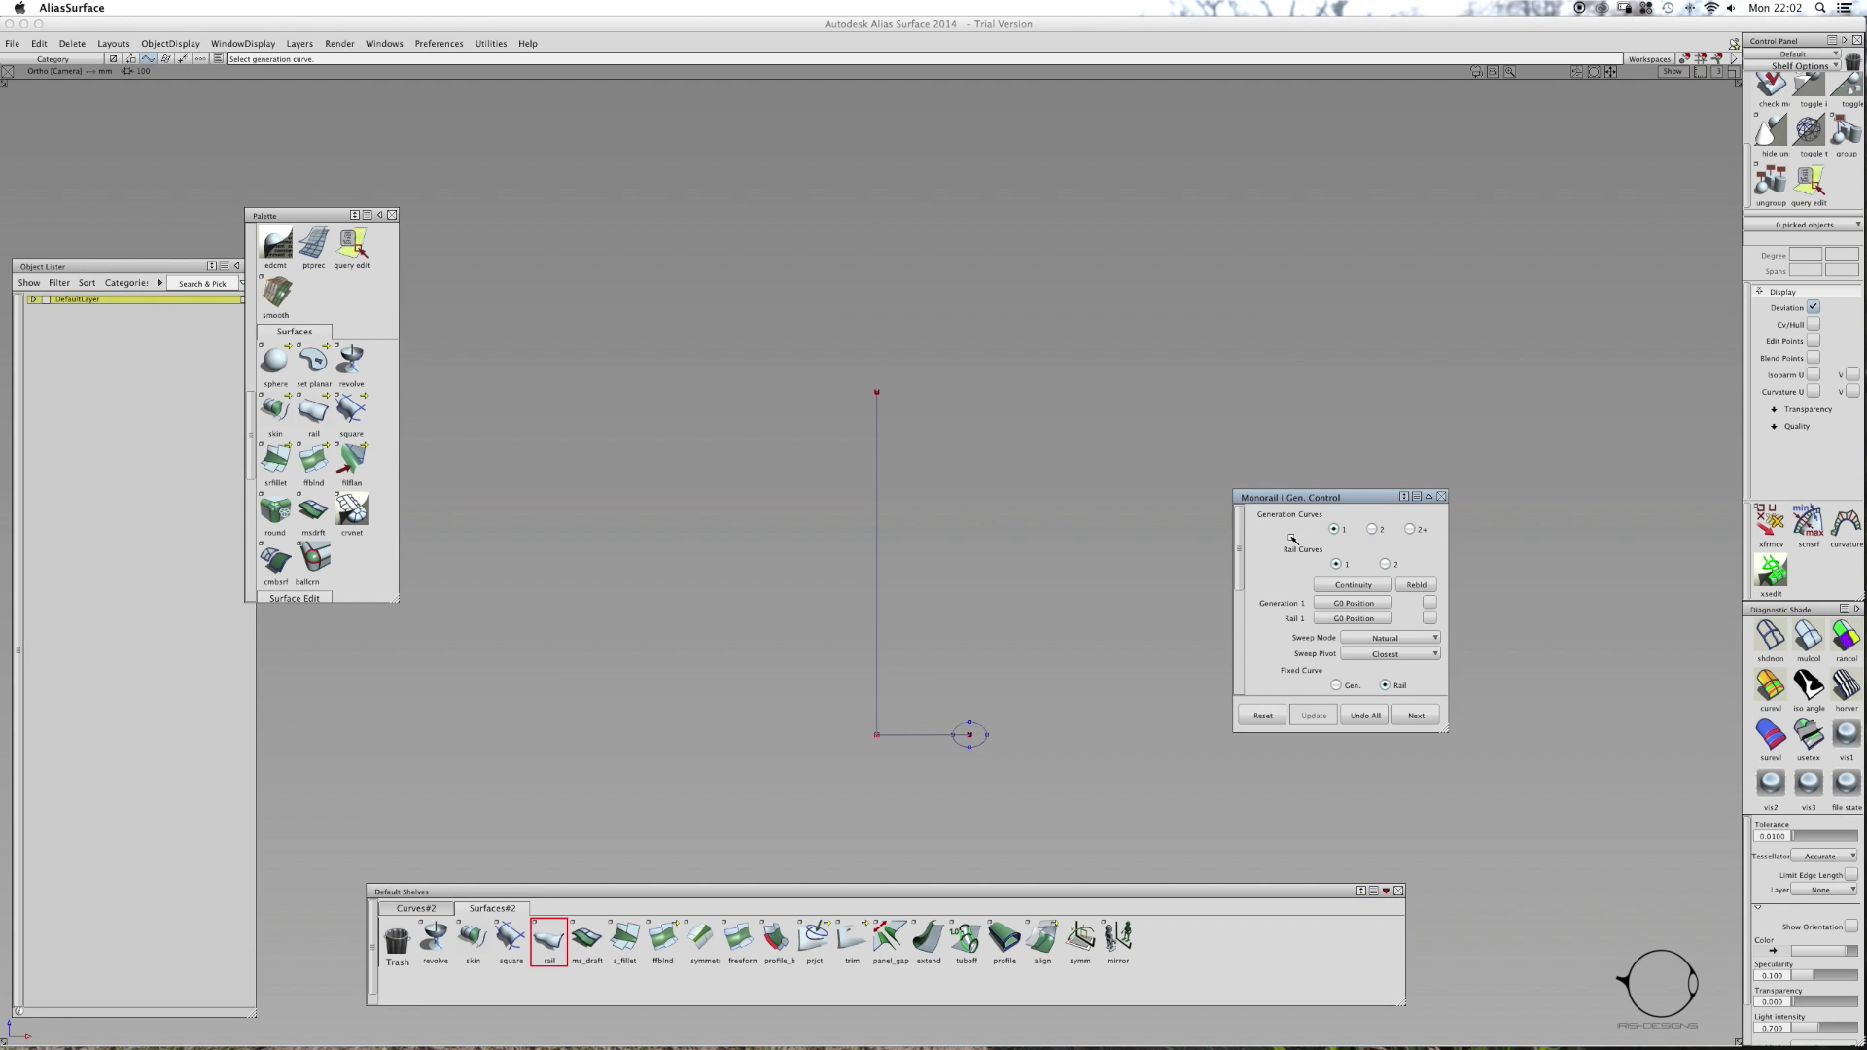
drag(1289, 498, 1330, 458)
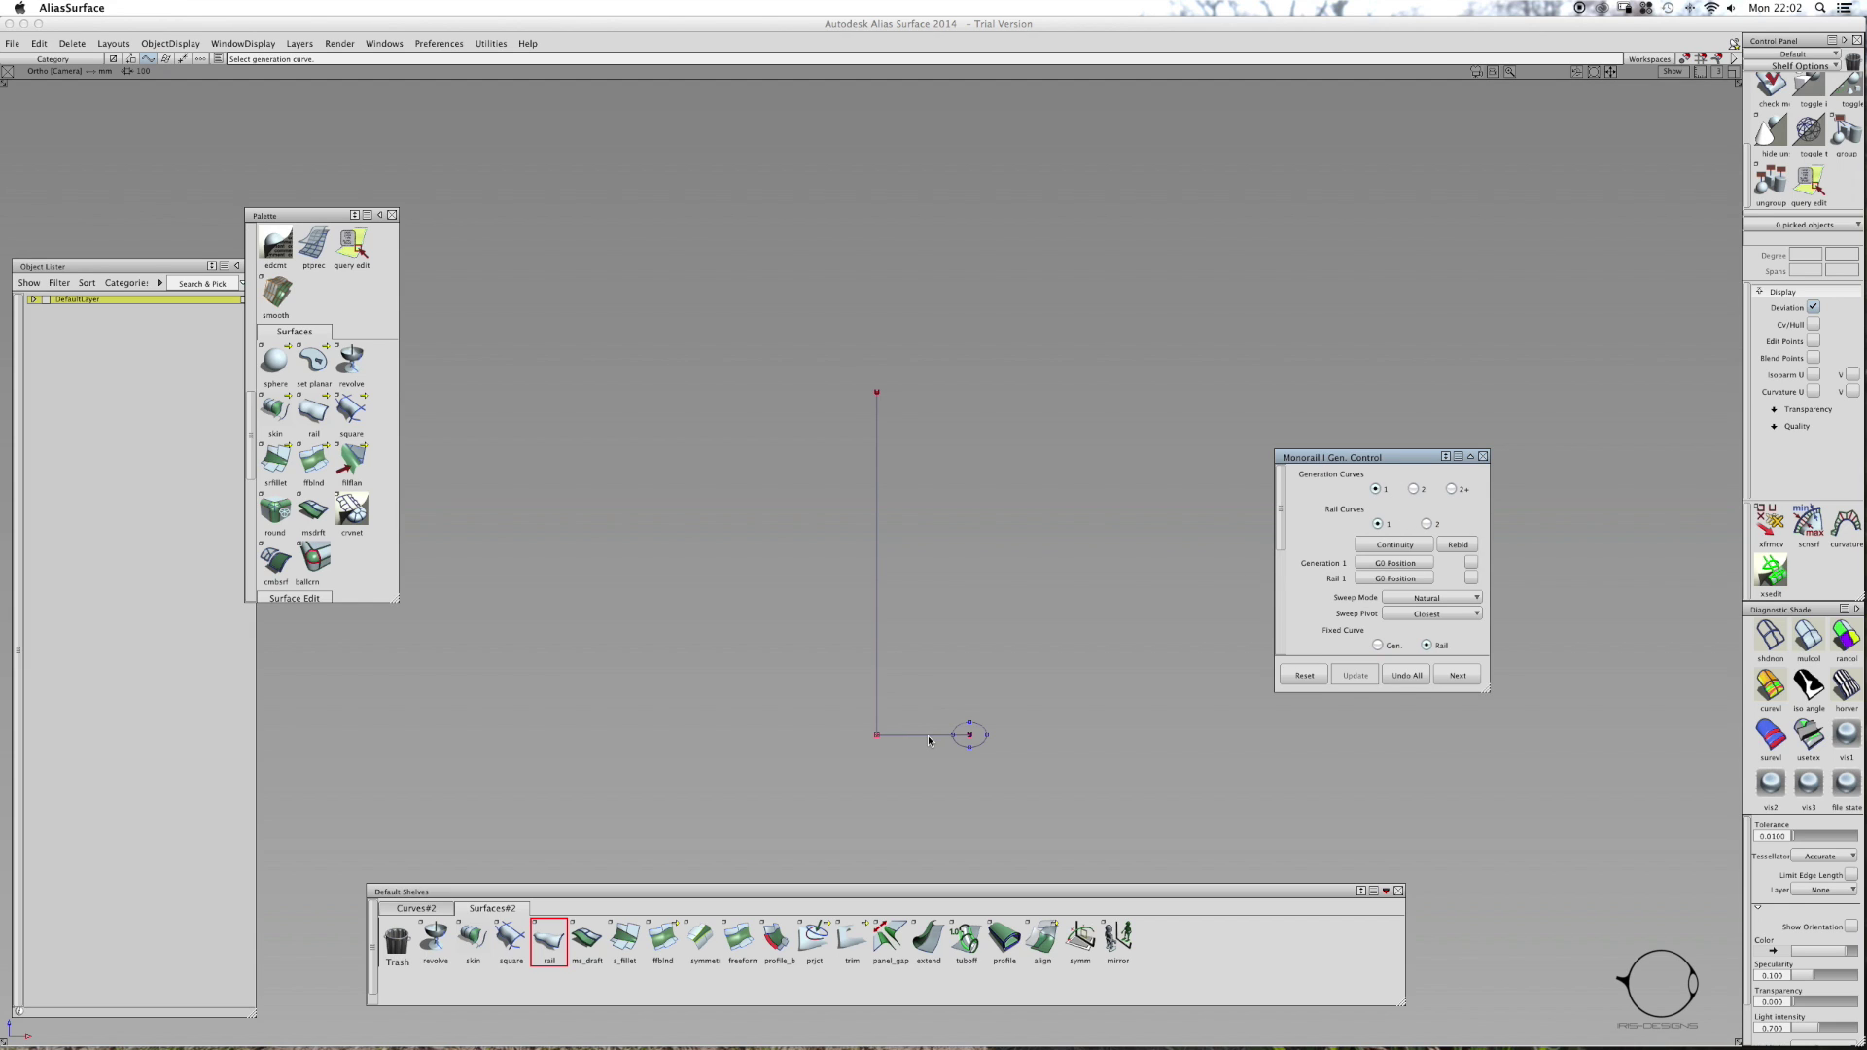
click(1404, 600)
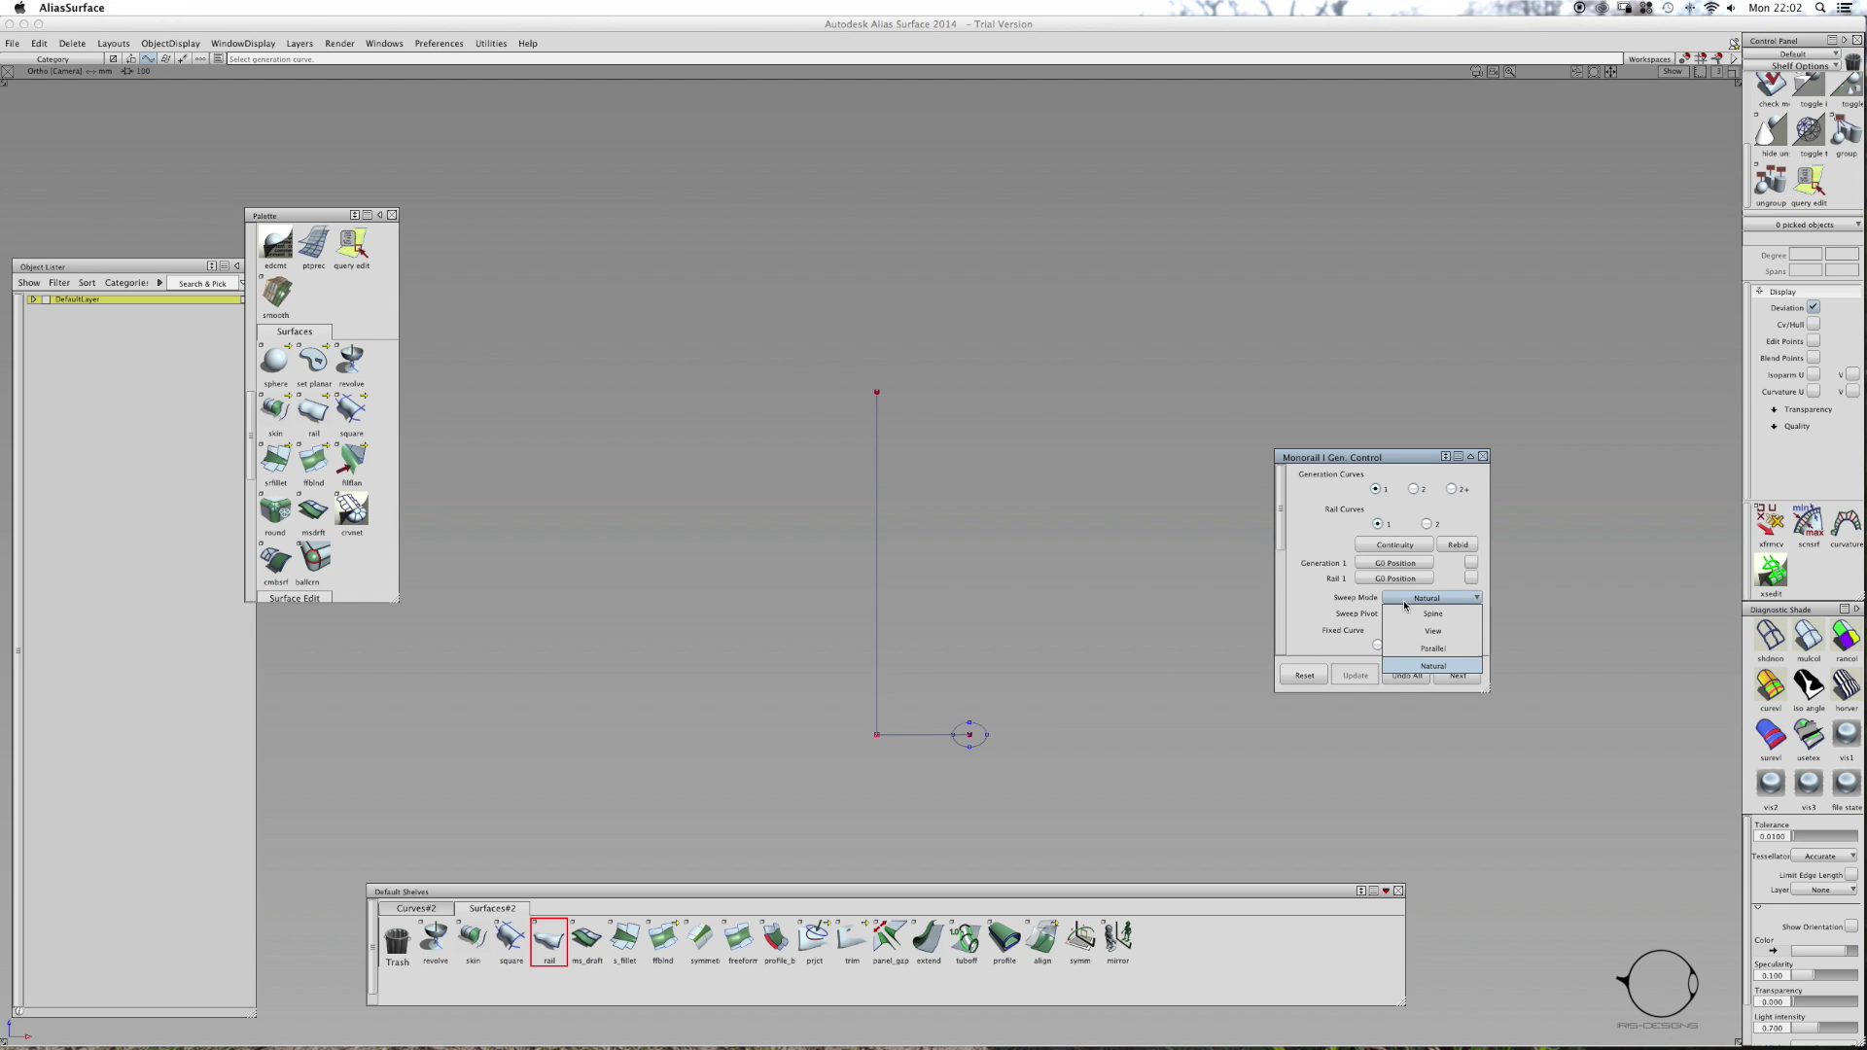
click(1405, 603)
click(1418, 617)
click(1418, 620)
scroll(1374, 651, down, 2)
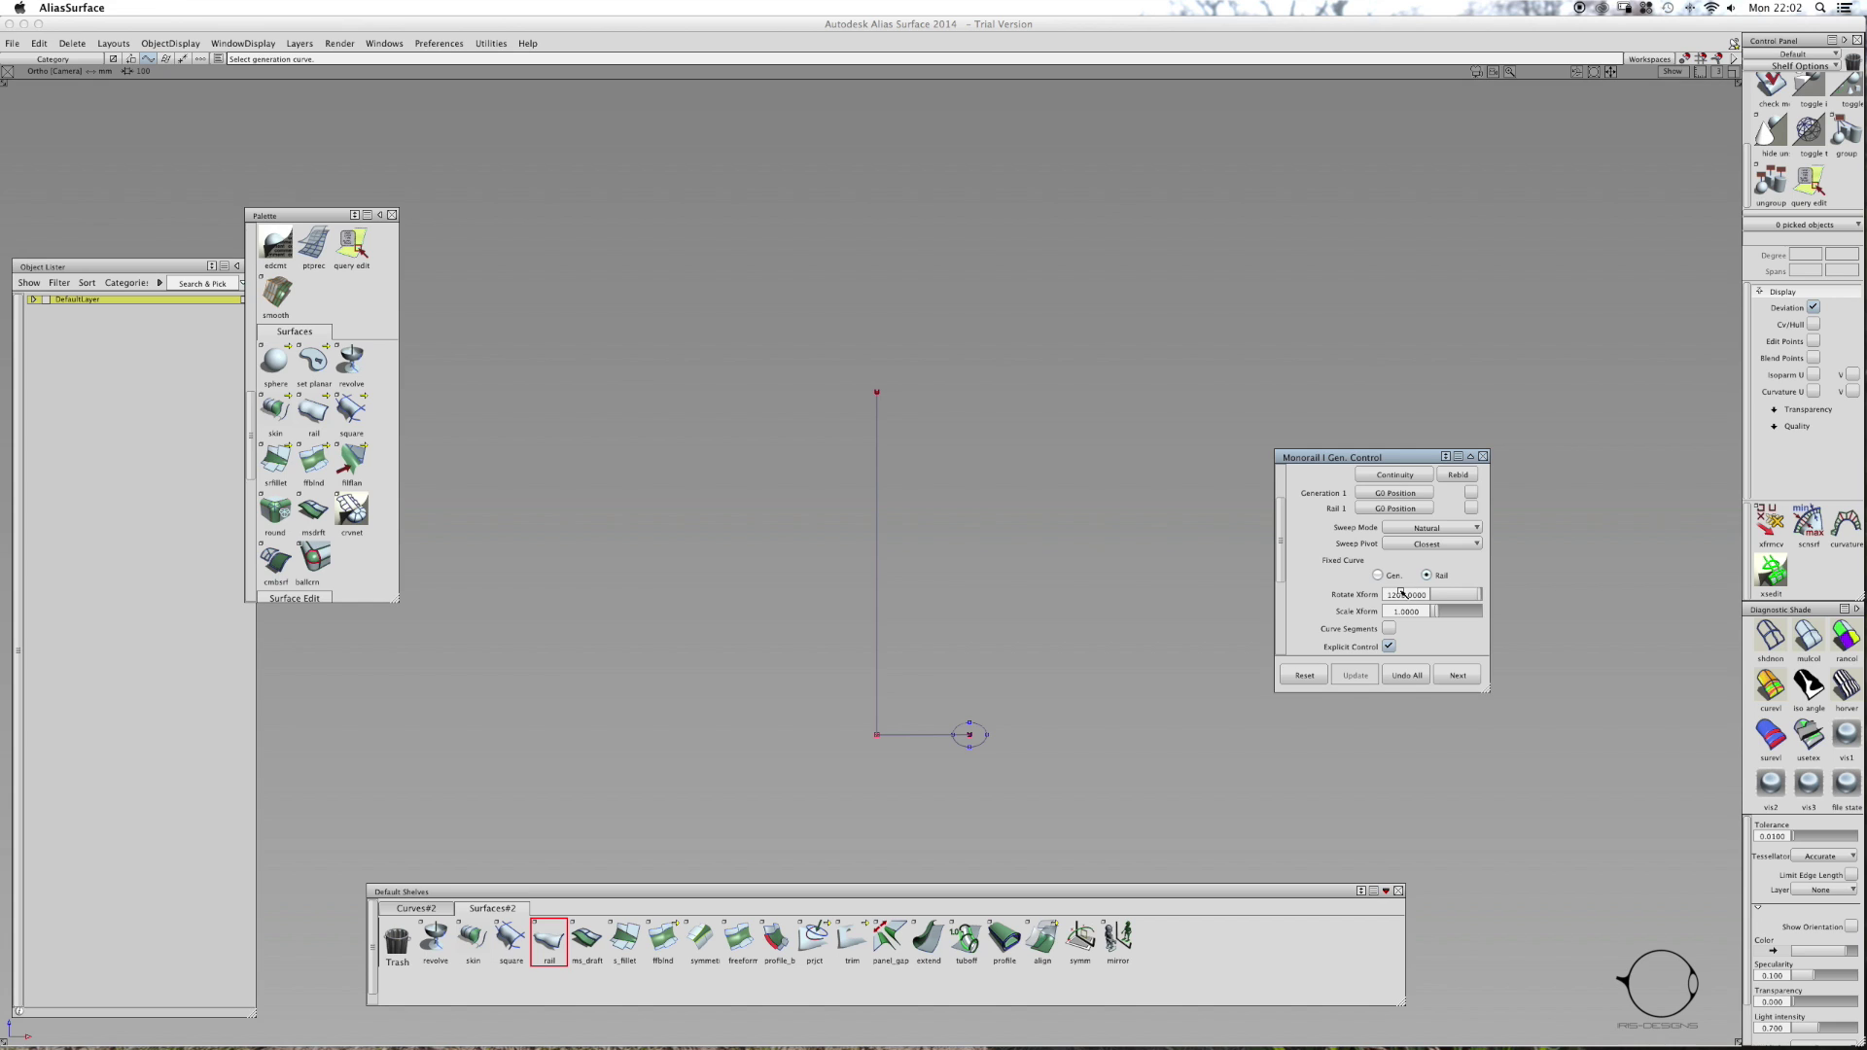
click(1391, 595)
drag(1388, 595, 1443, 596)
text(1)
key(Return)
- Sweep the short horizontal line along the vertical line and set the surface's Rotate Xform to 360
click(925, 735)
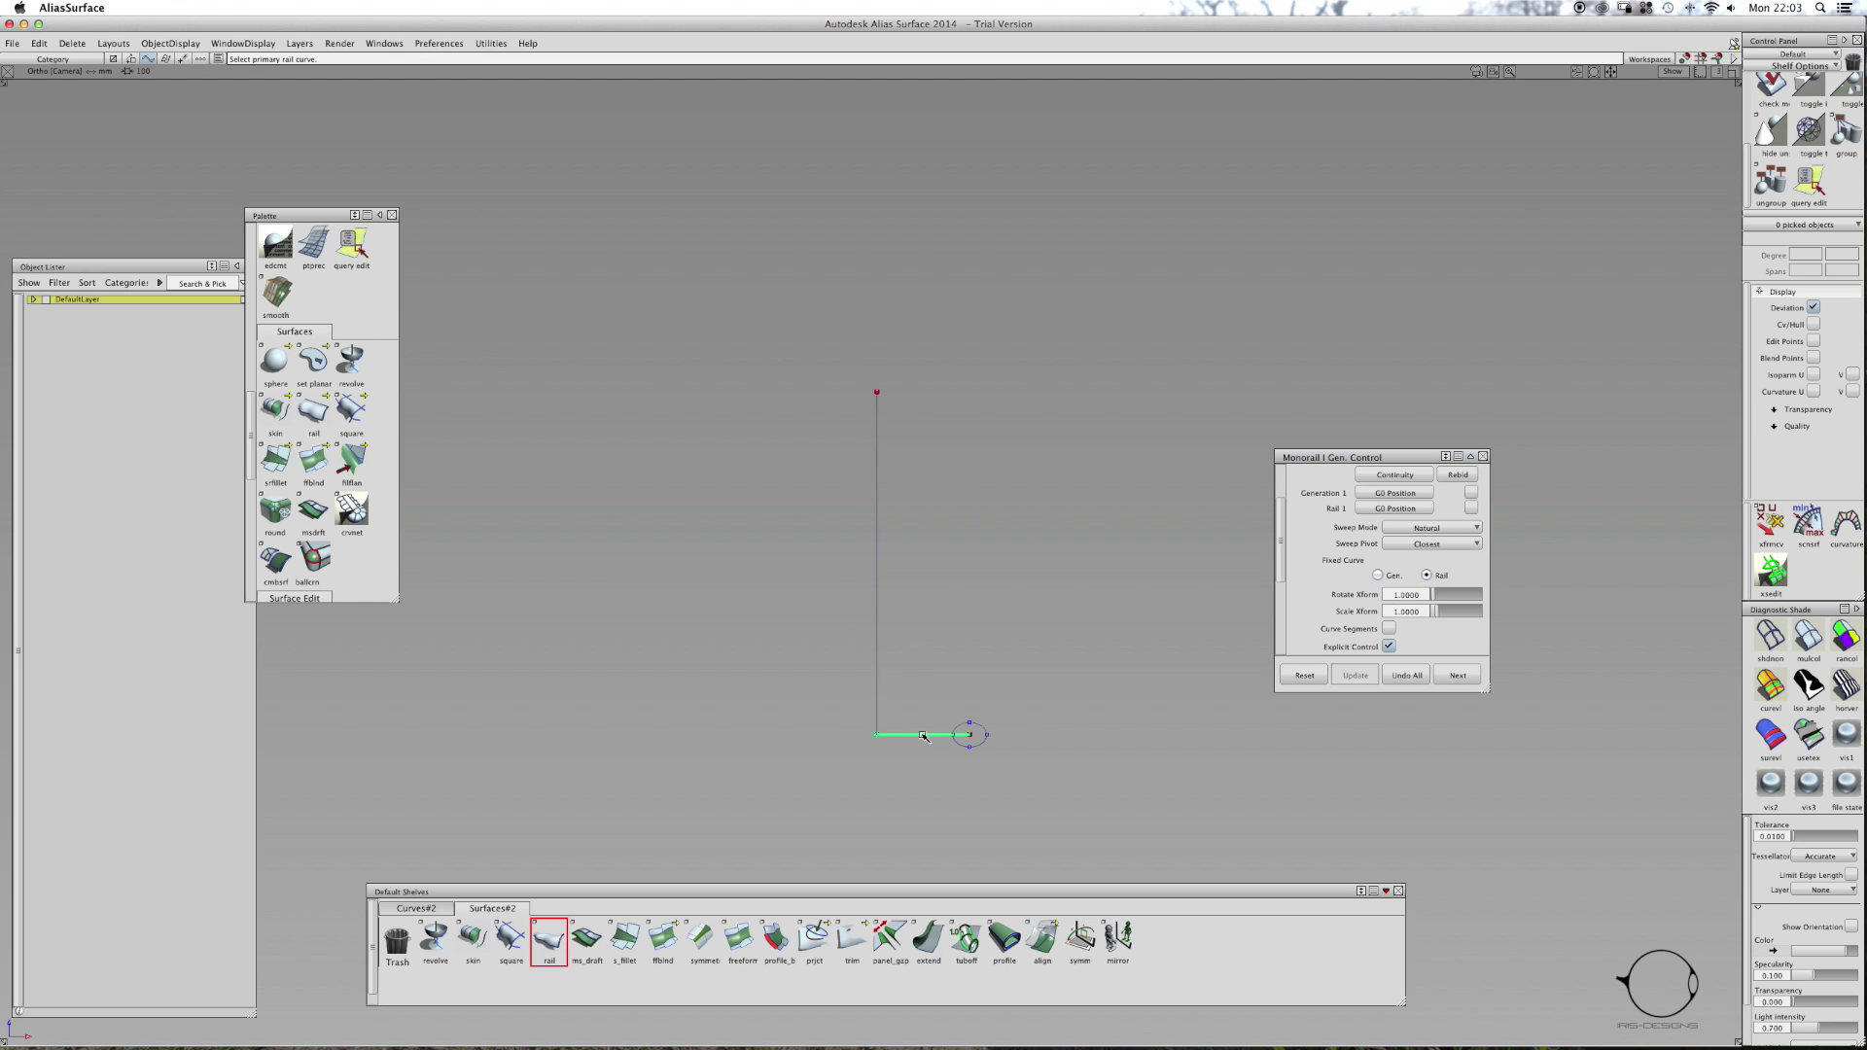
click(879, 661)
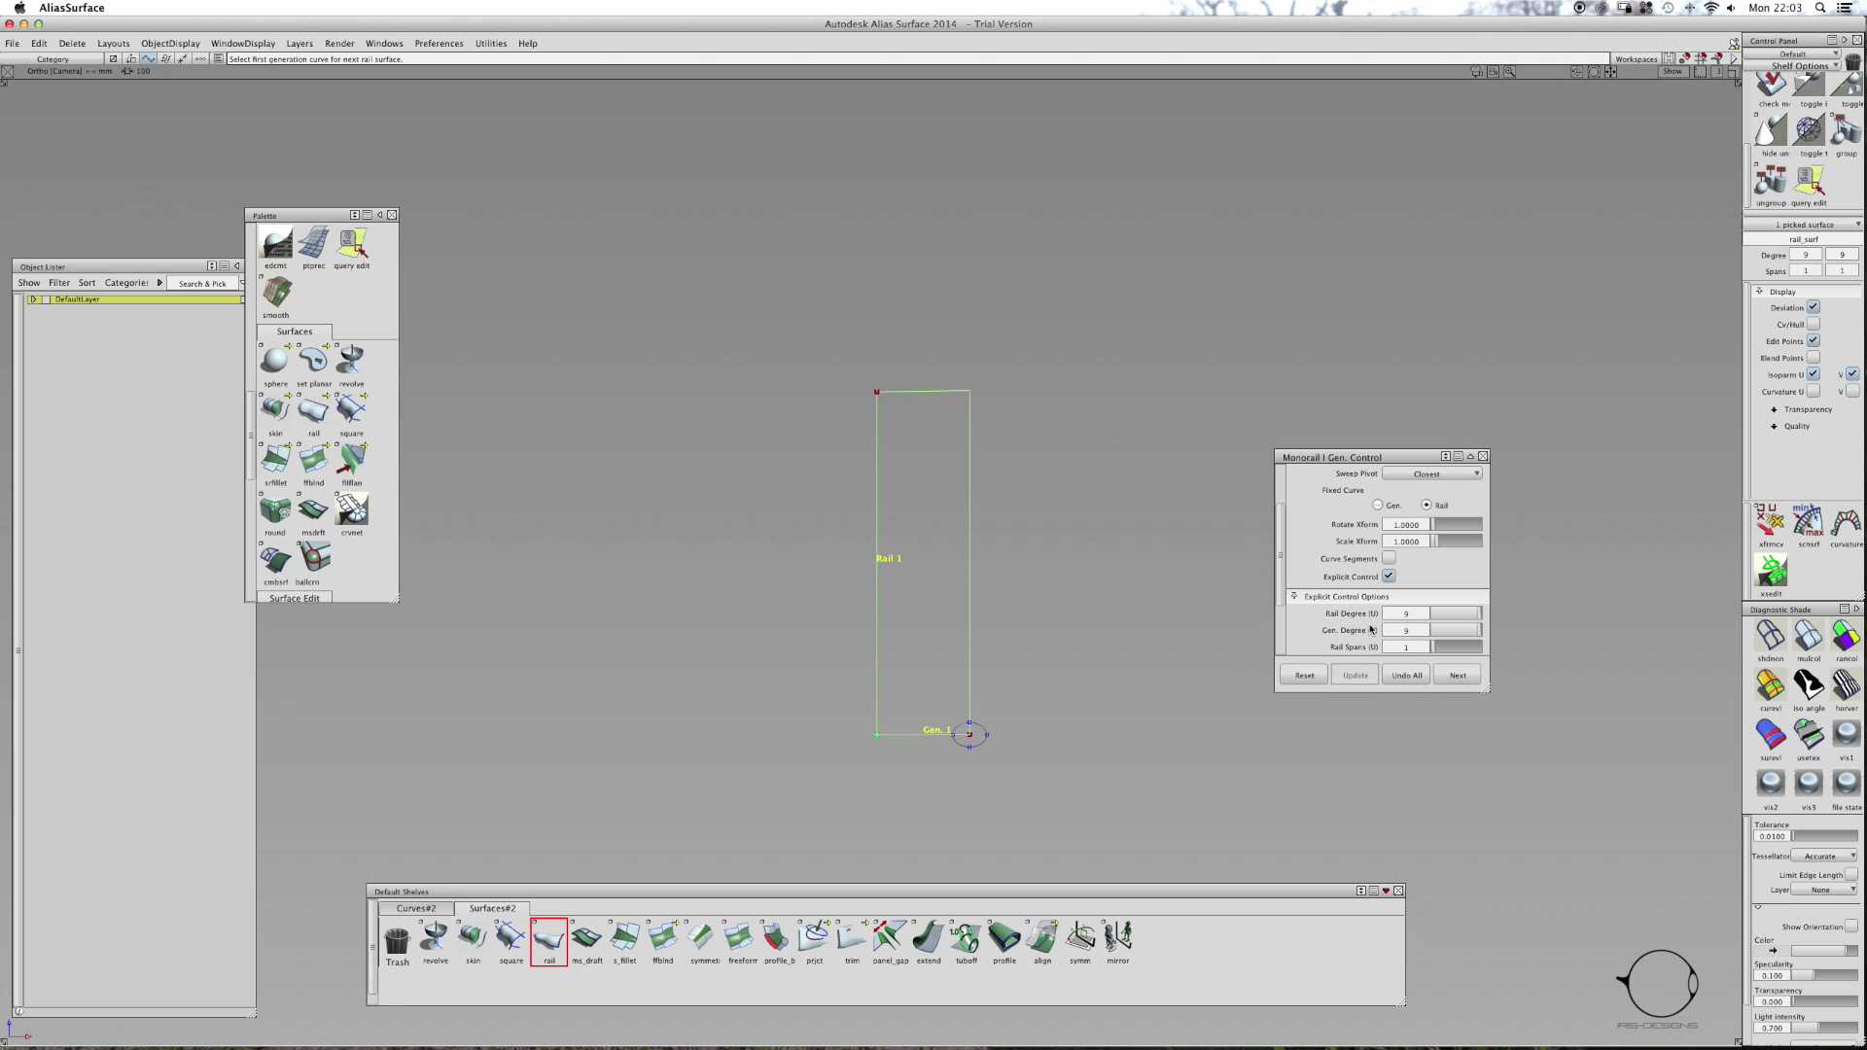
drag(1433, 531, 1466, 526)
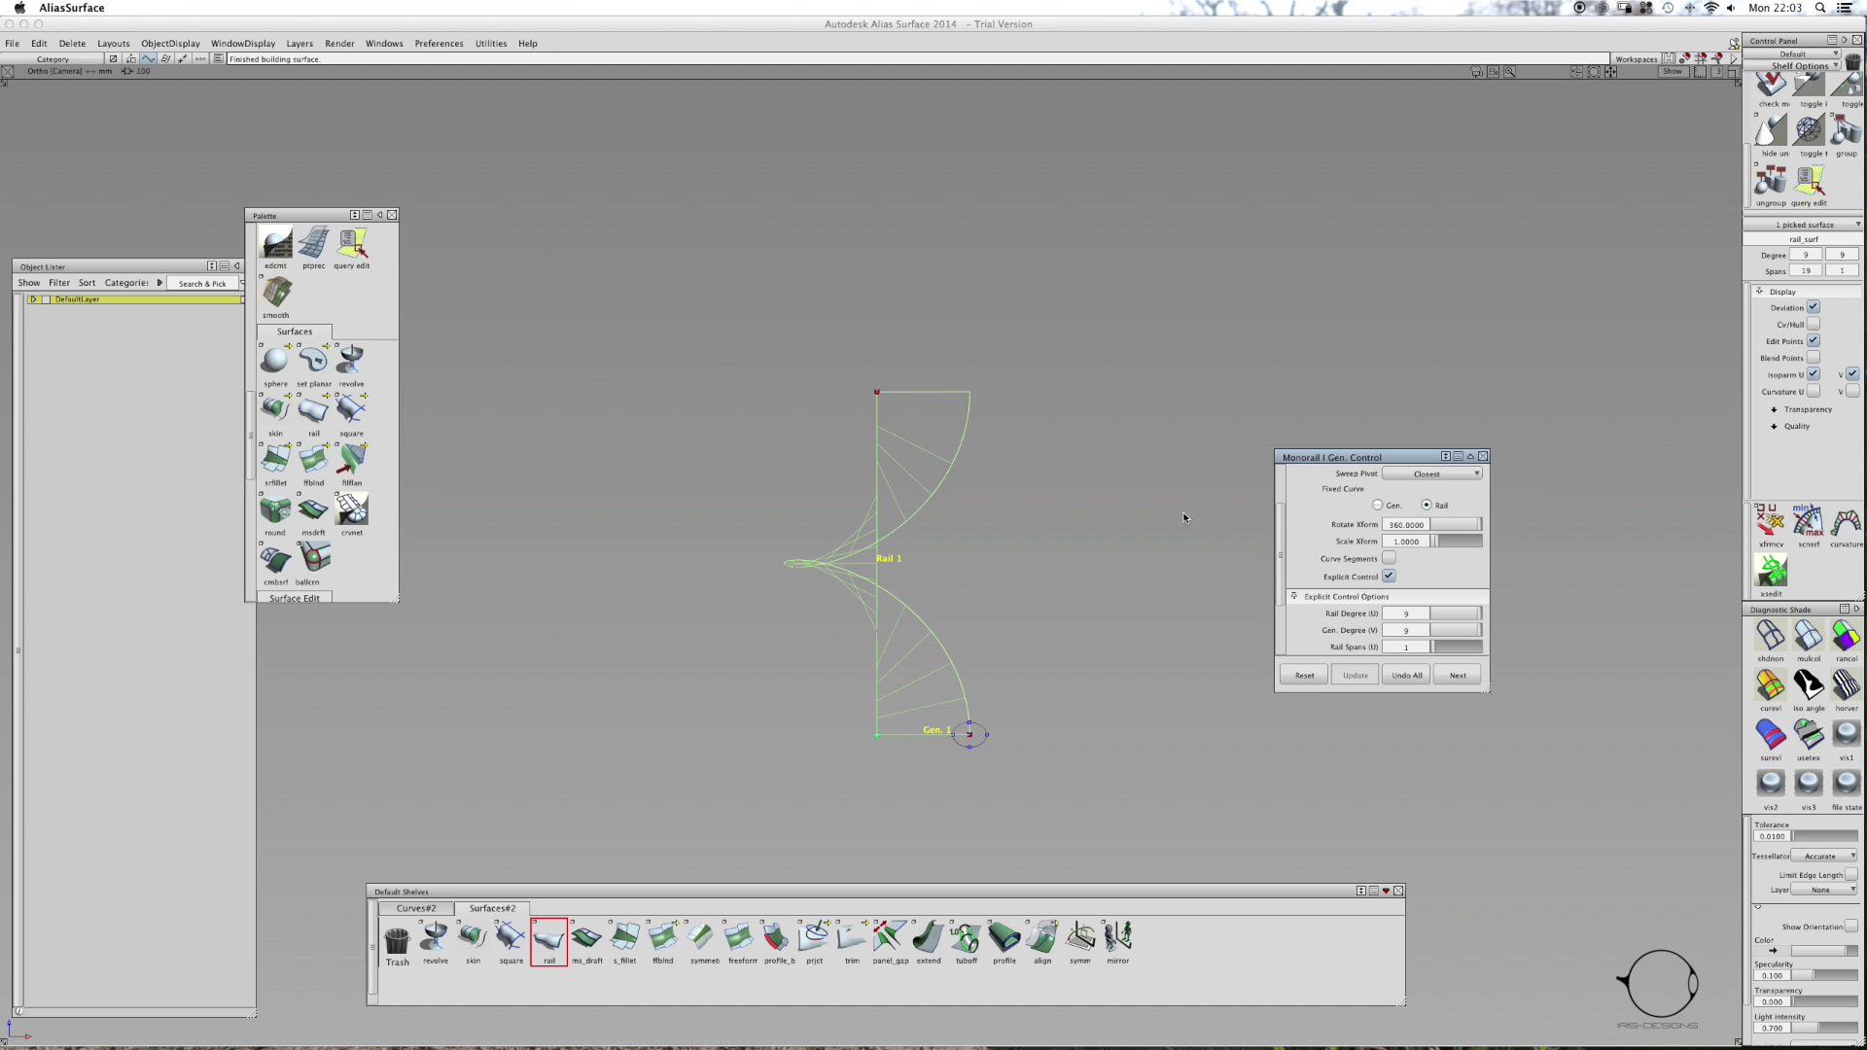
mouse_move(1128, 486)
alt+shift+mouse_down()
mouse_move(1017, 560)
mouse_move(680, 547)
alt+shift+mouse_up()
mouse_move(920, 487)
alt+shift+mouse_down()
mouse_move(848, 488)
mouse_move(481, 261)
mouse_move(729, 389)
mouse_move(1115, 534)
mouse_move(1163, 487)
alt+shift+mouse_up()
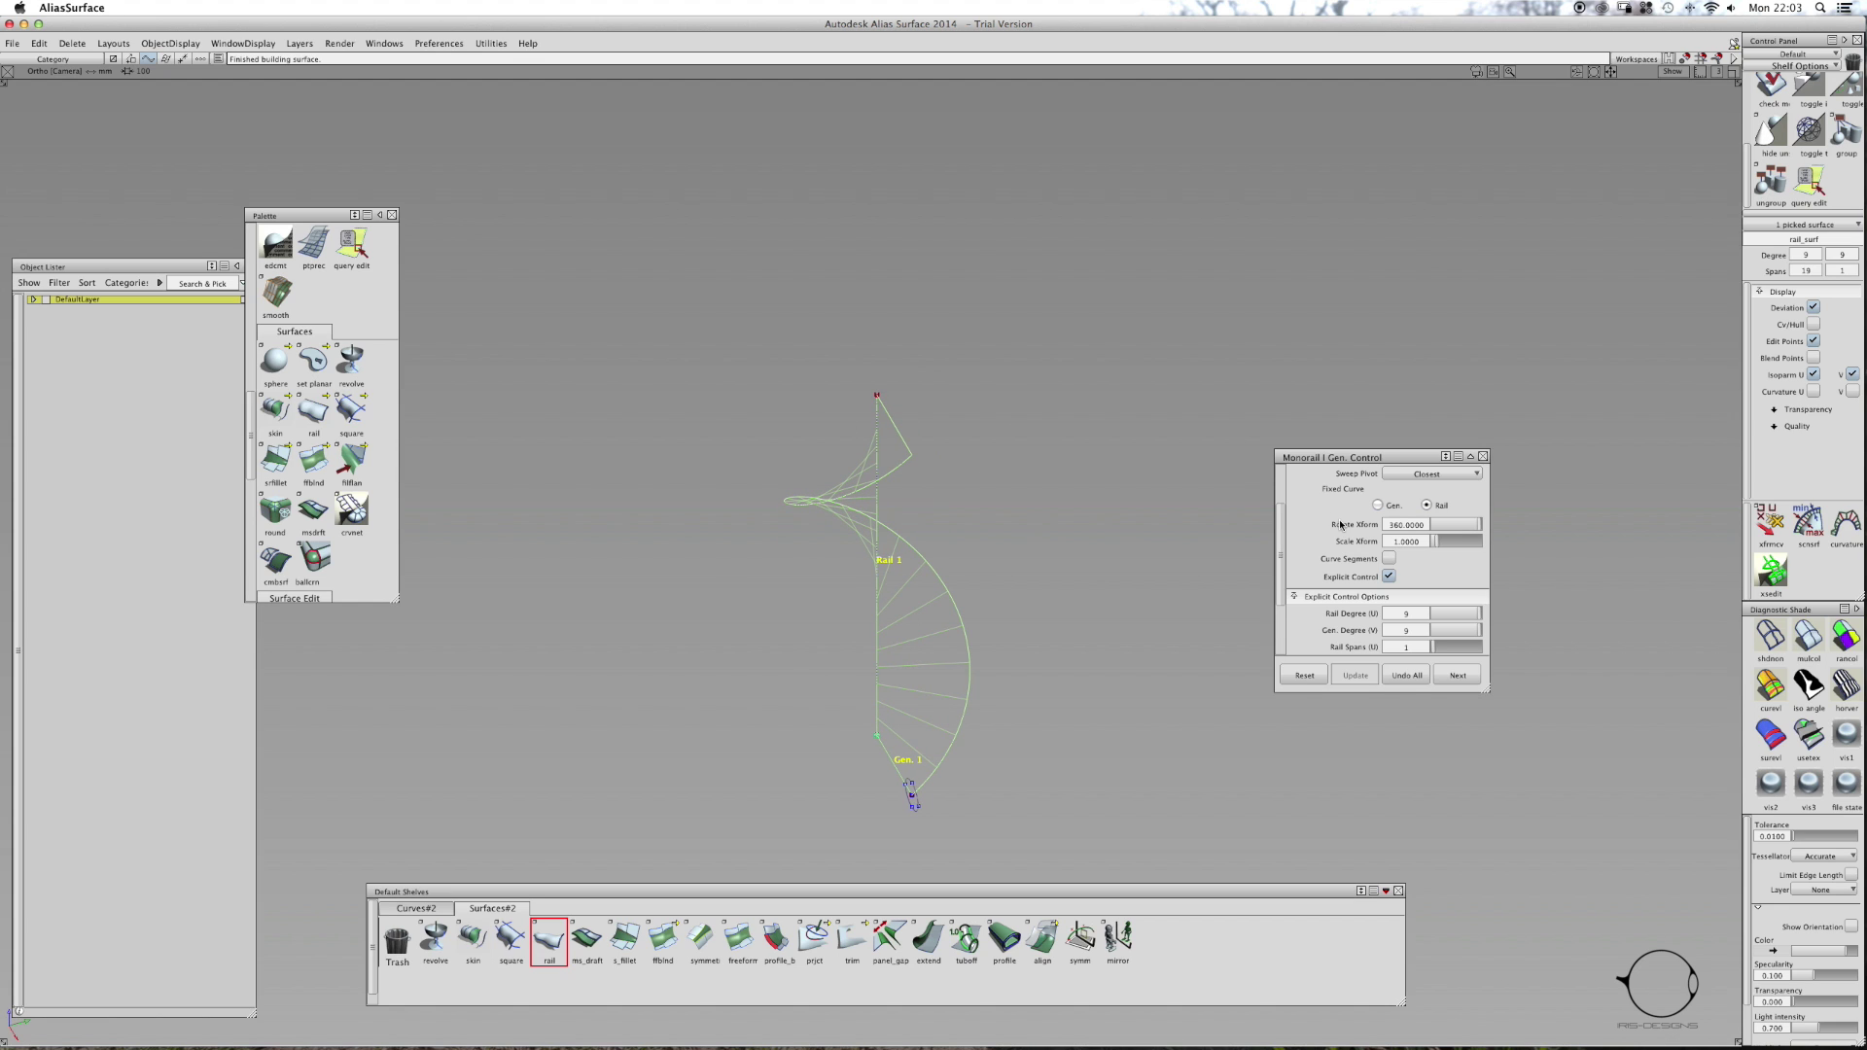
- Expand the Continuity Options and set the twisted surface's rail and generation degrees to 5
scroll(1342, 535, down, 3)
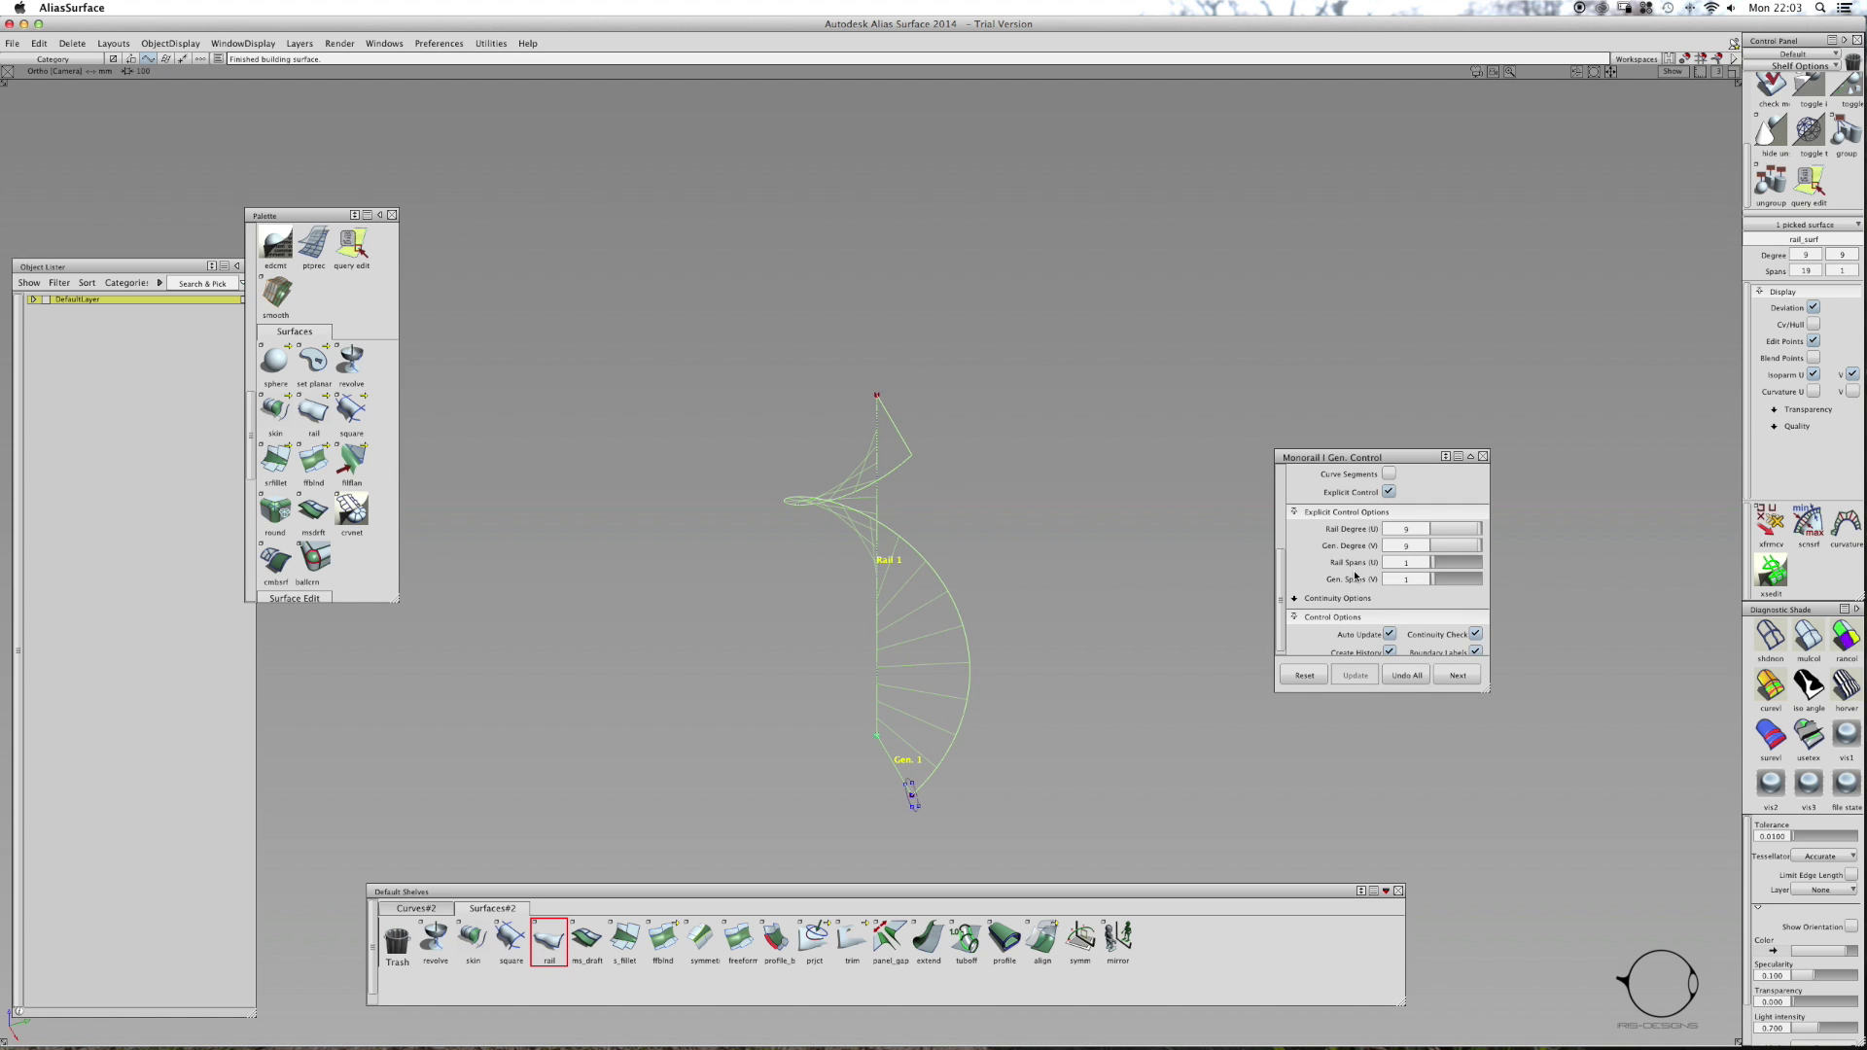
scroll(1352, 575, down, 1)
click(1342, 593)
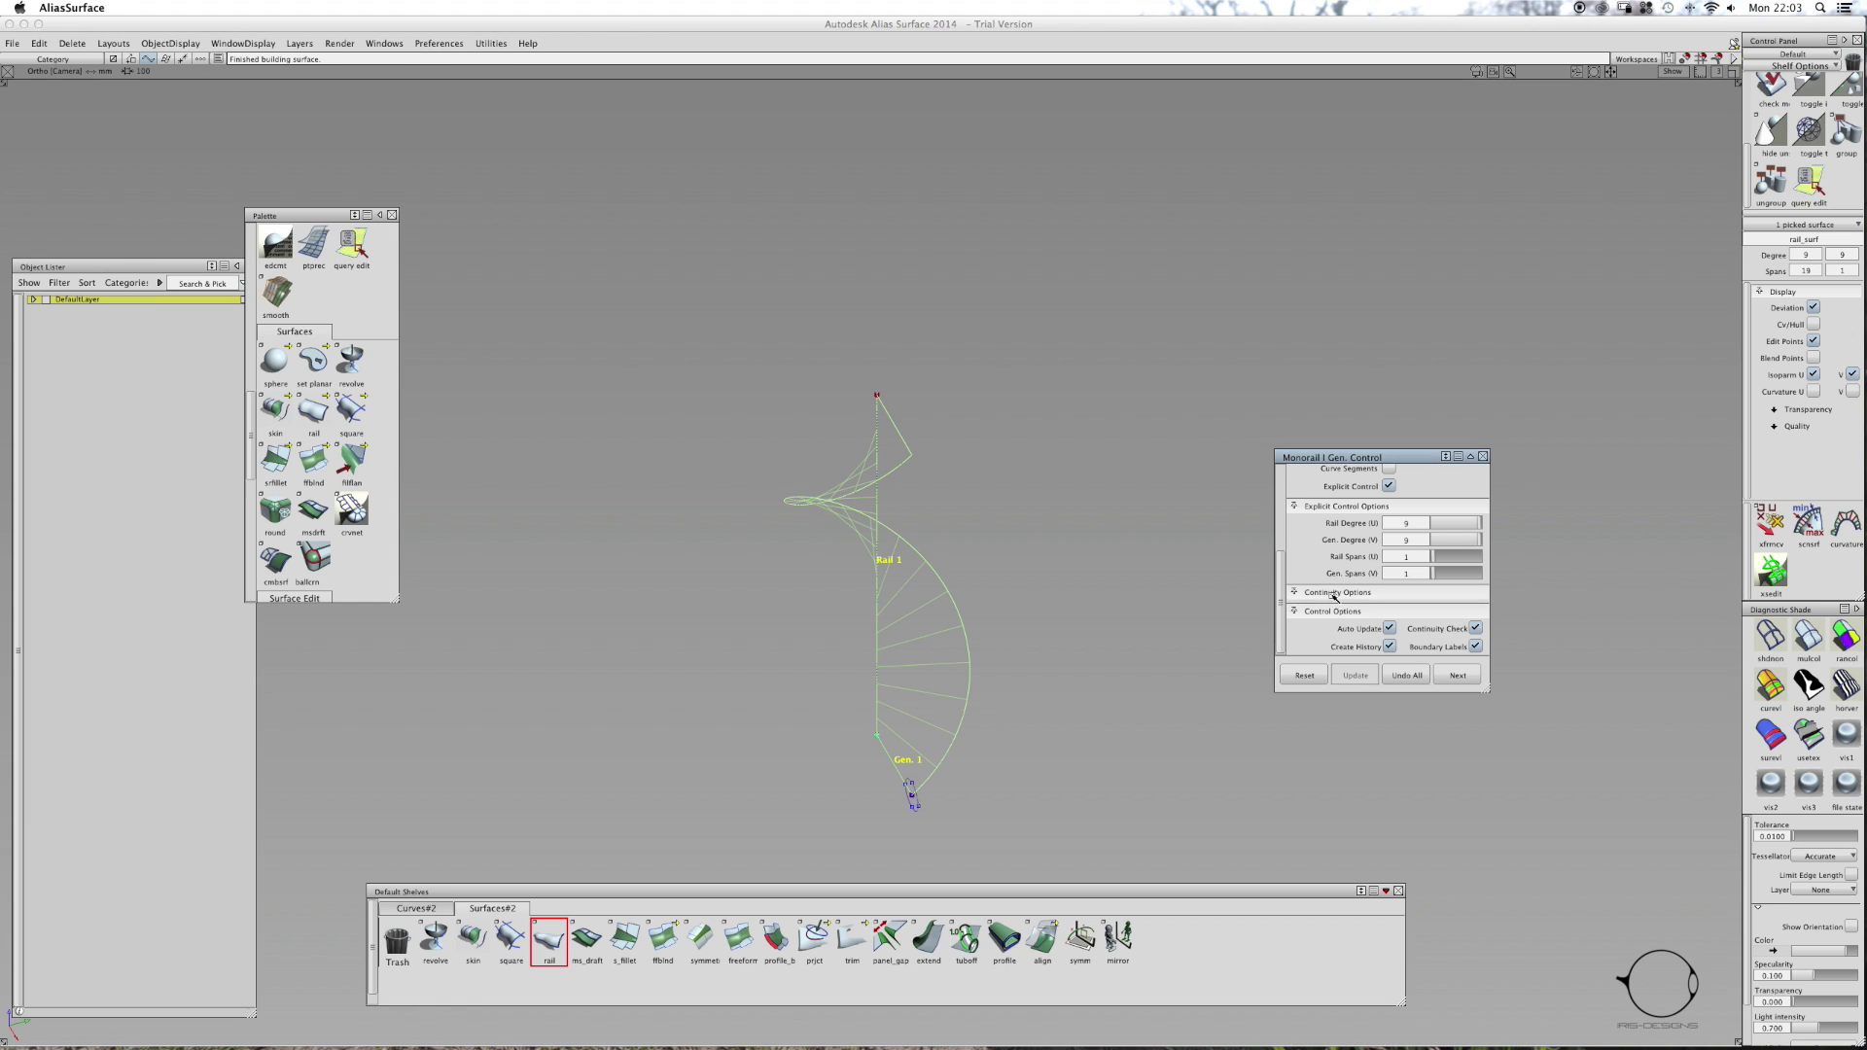
scroll(1335, 613, up, 6)
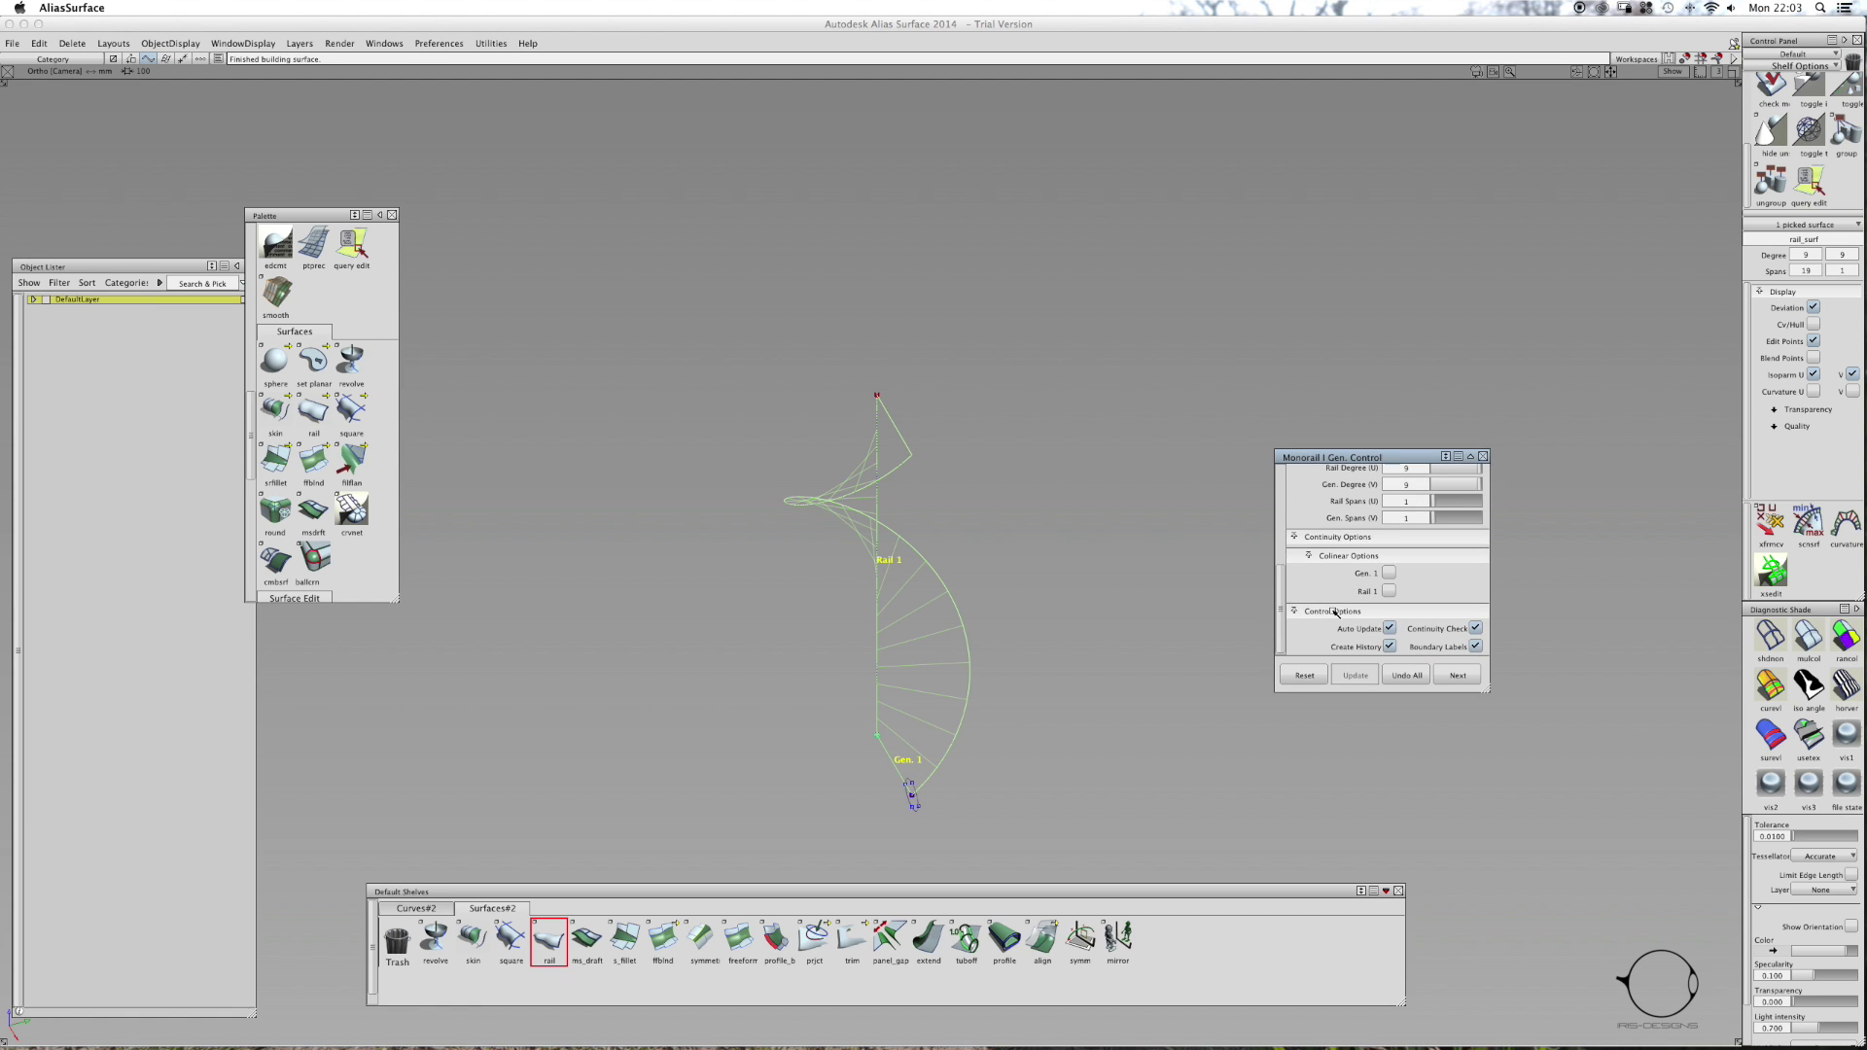
scroll(1393, 610, down, 5)
click(1456, 564)
click(1456, 580)
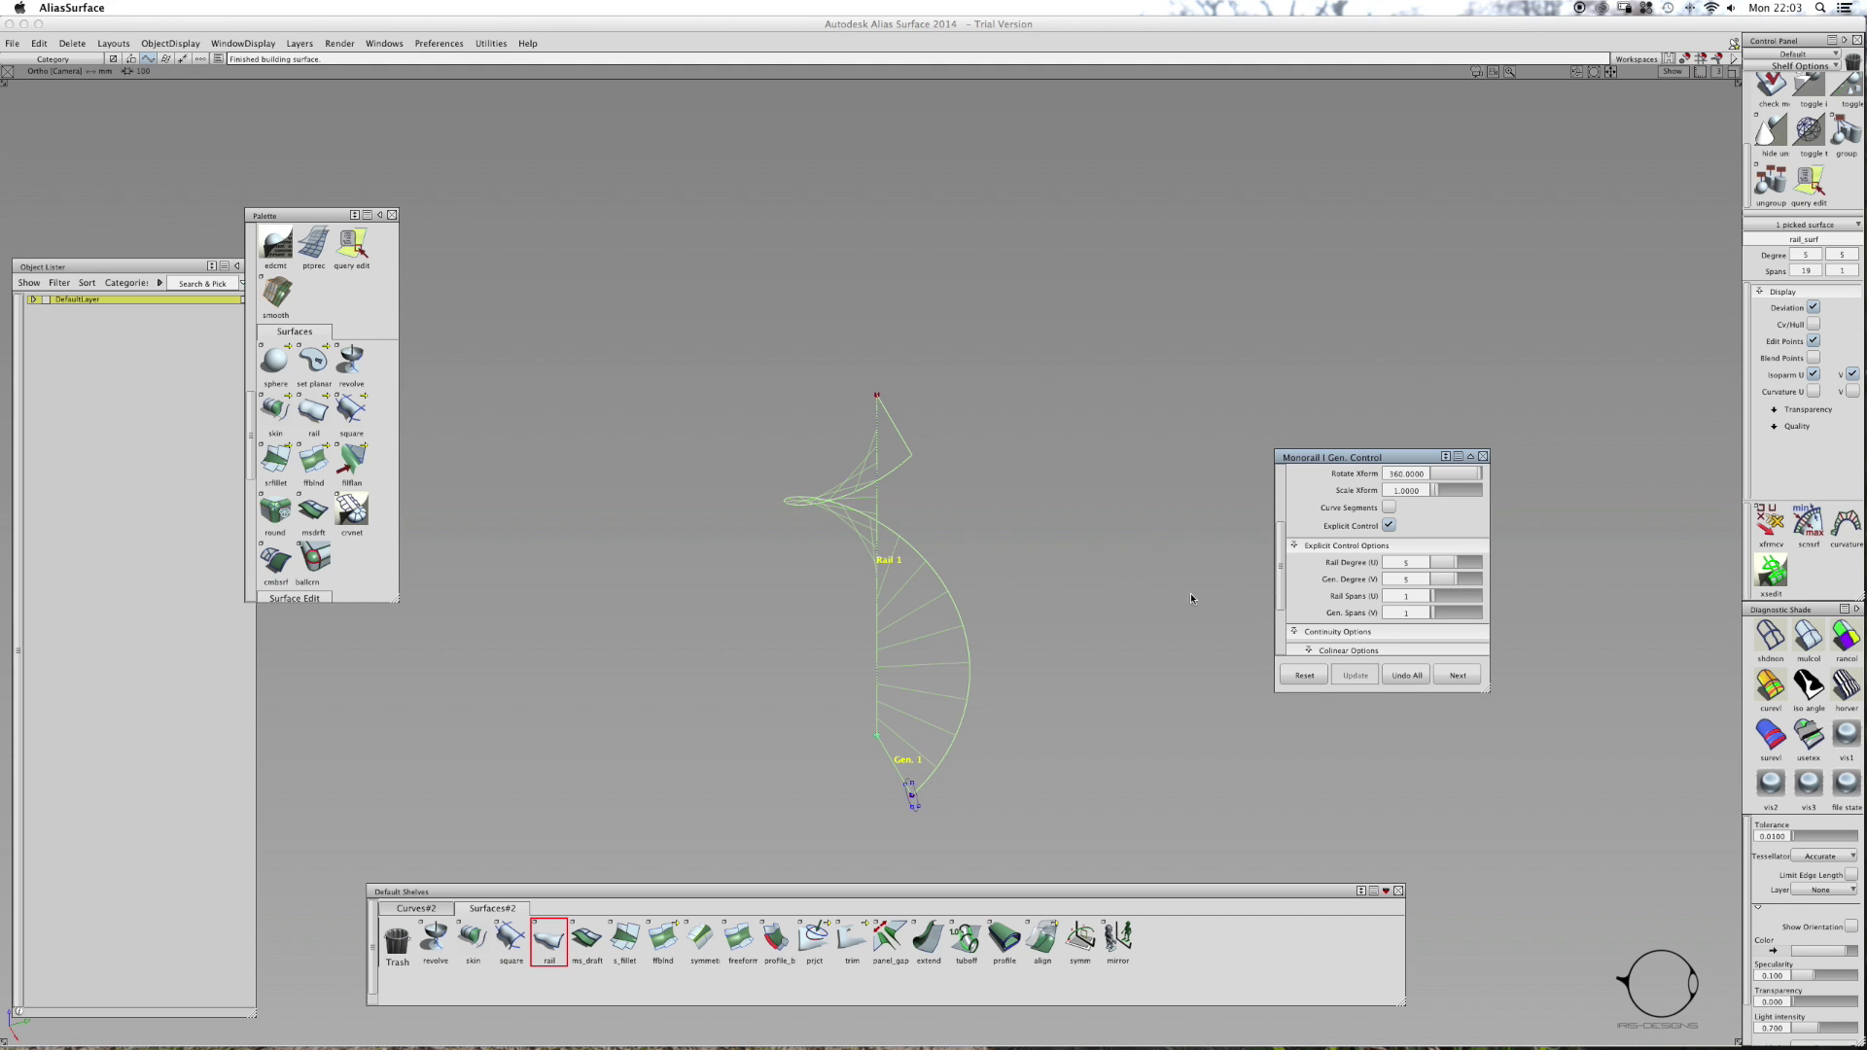
scroll(1299, 577, up, 5)
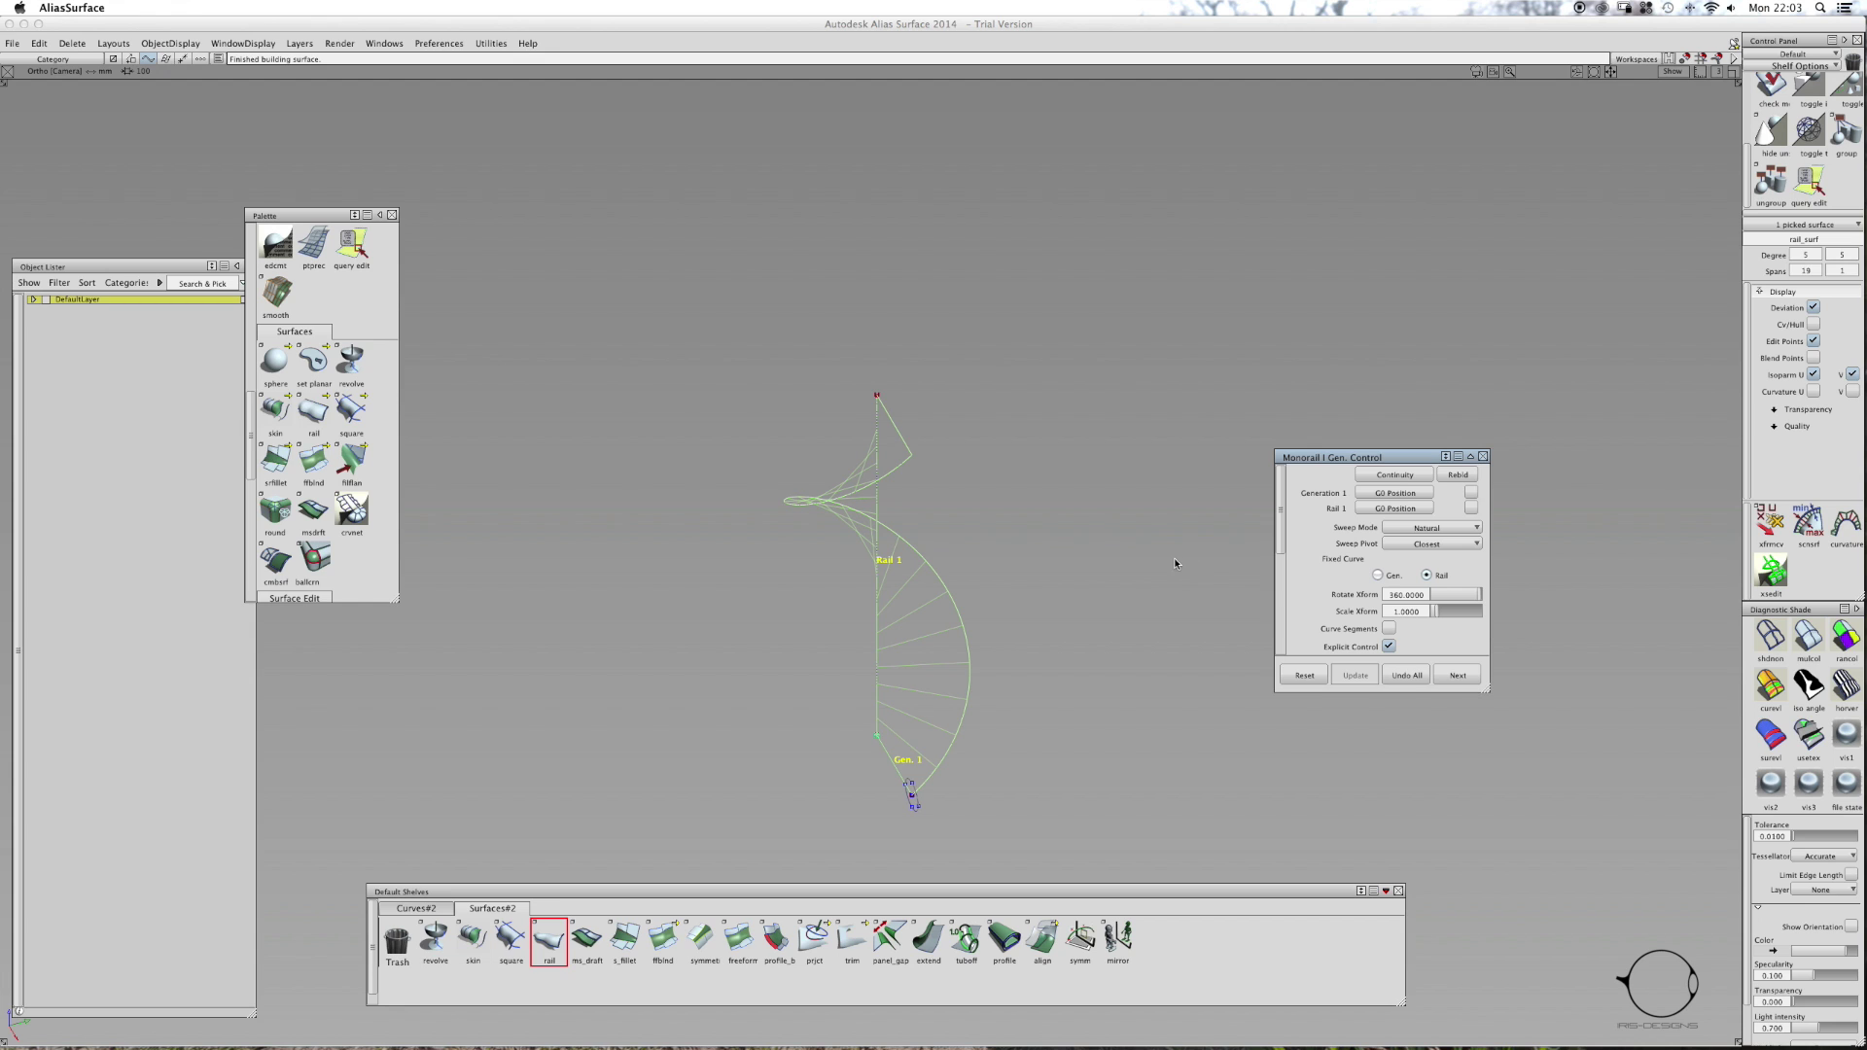
ctrl+shift+drag(1175, 560, 1177, 532)
alt+shift+drag(986, 551, 1293, 562)
alt+shift+drag(951, 625, 976, 585)
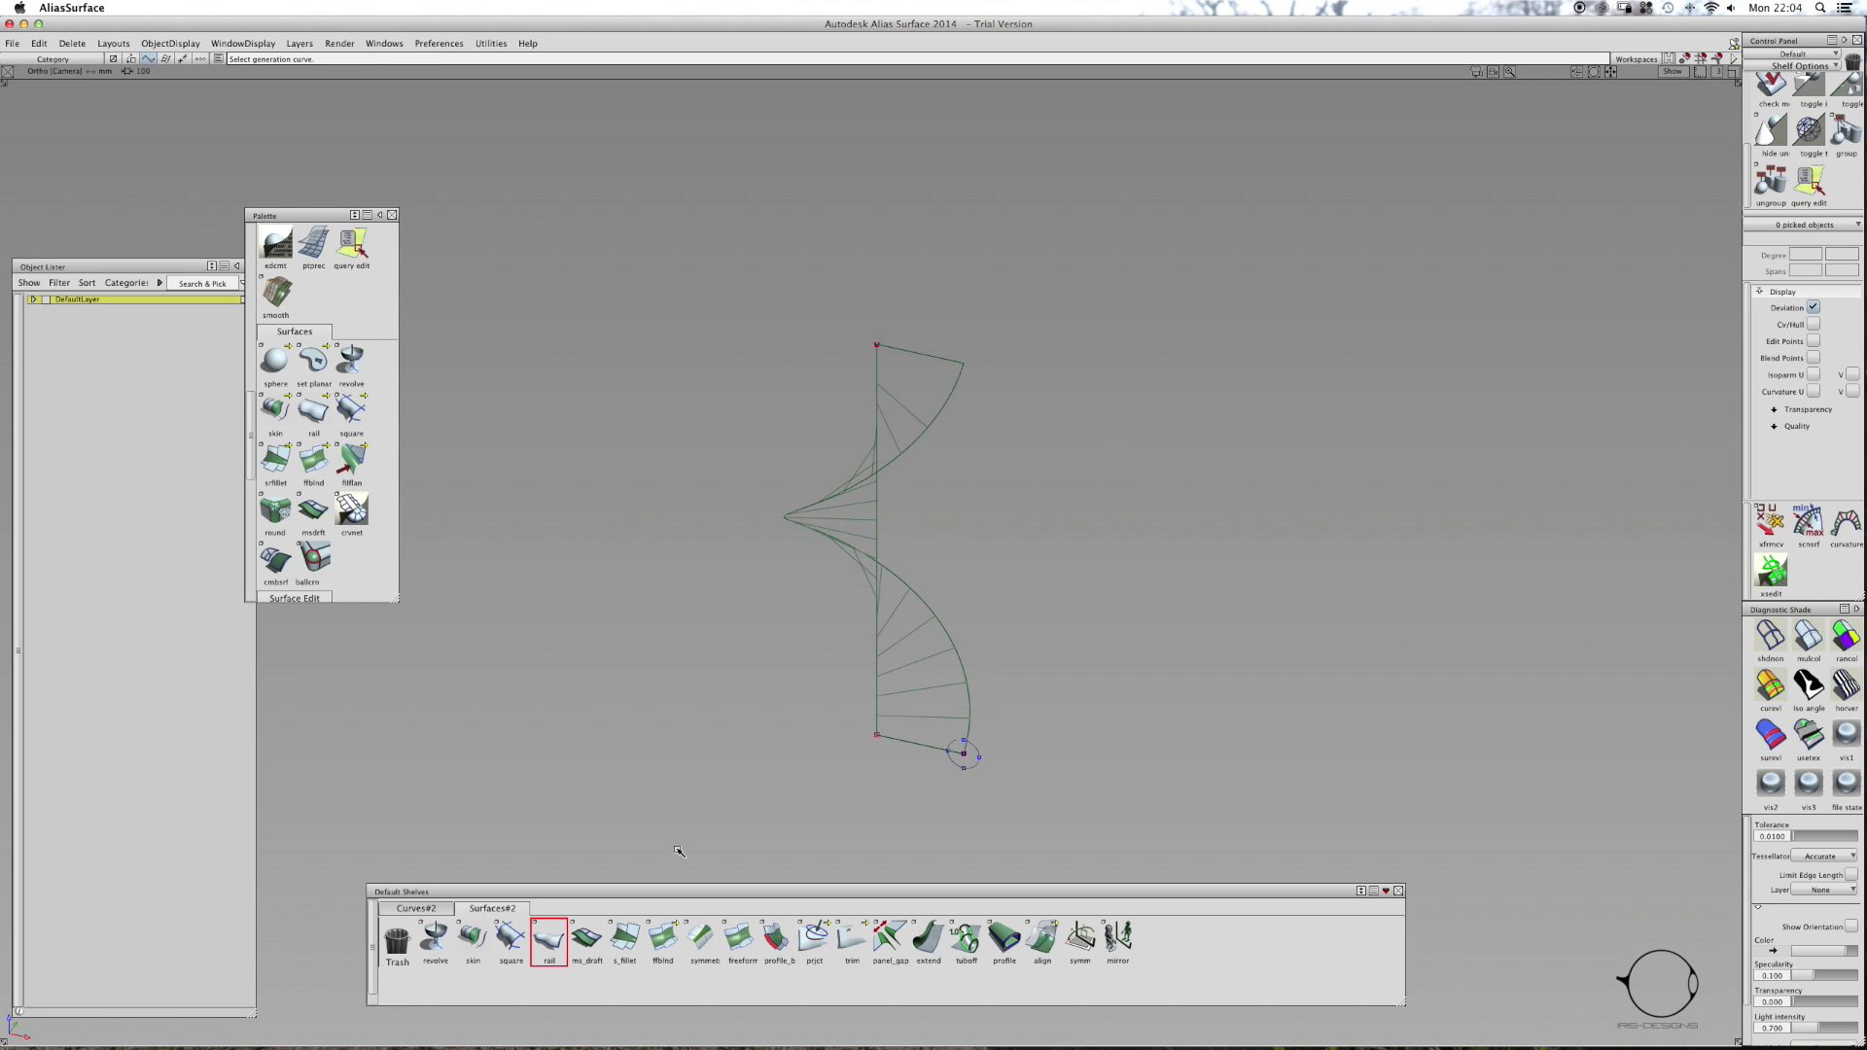
- Build a two-rail surface from the short line, using the twisted surface's outer edge and the vertical line as rails
click(549, 939)
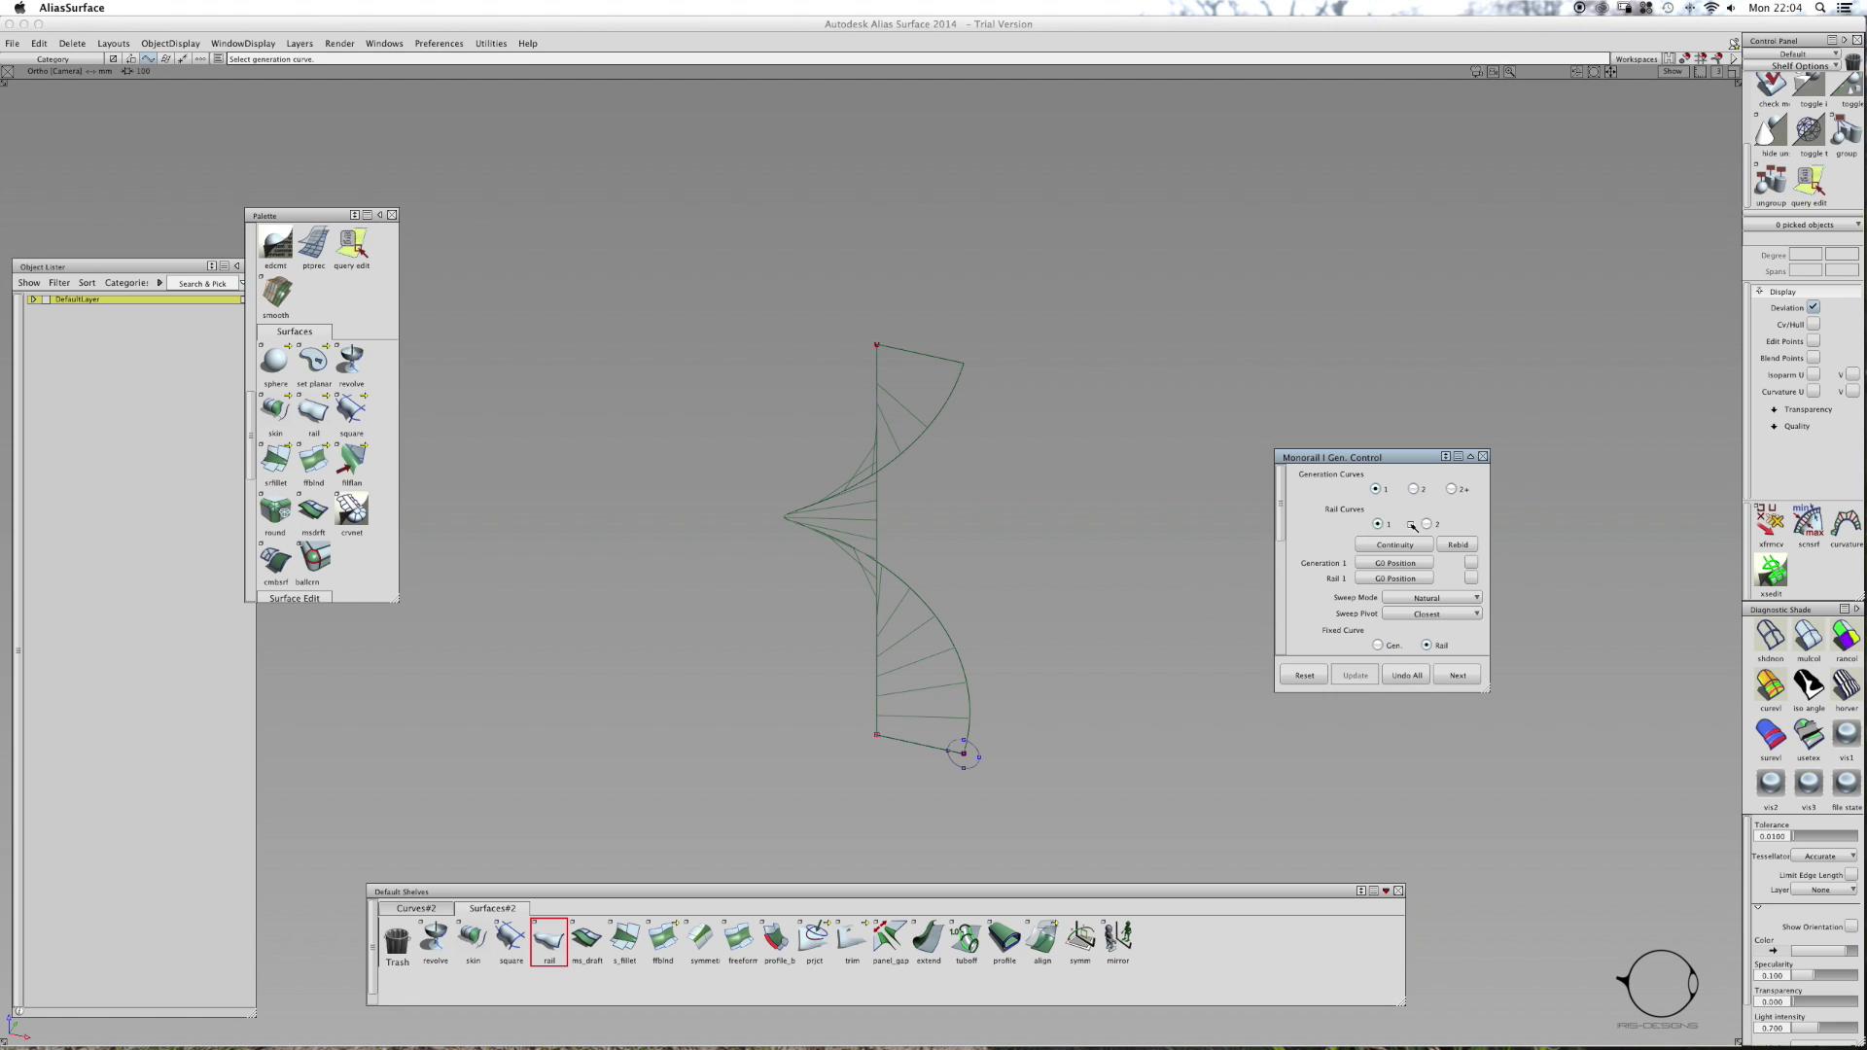
click(1428, 525)
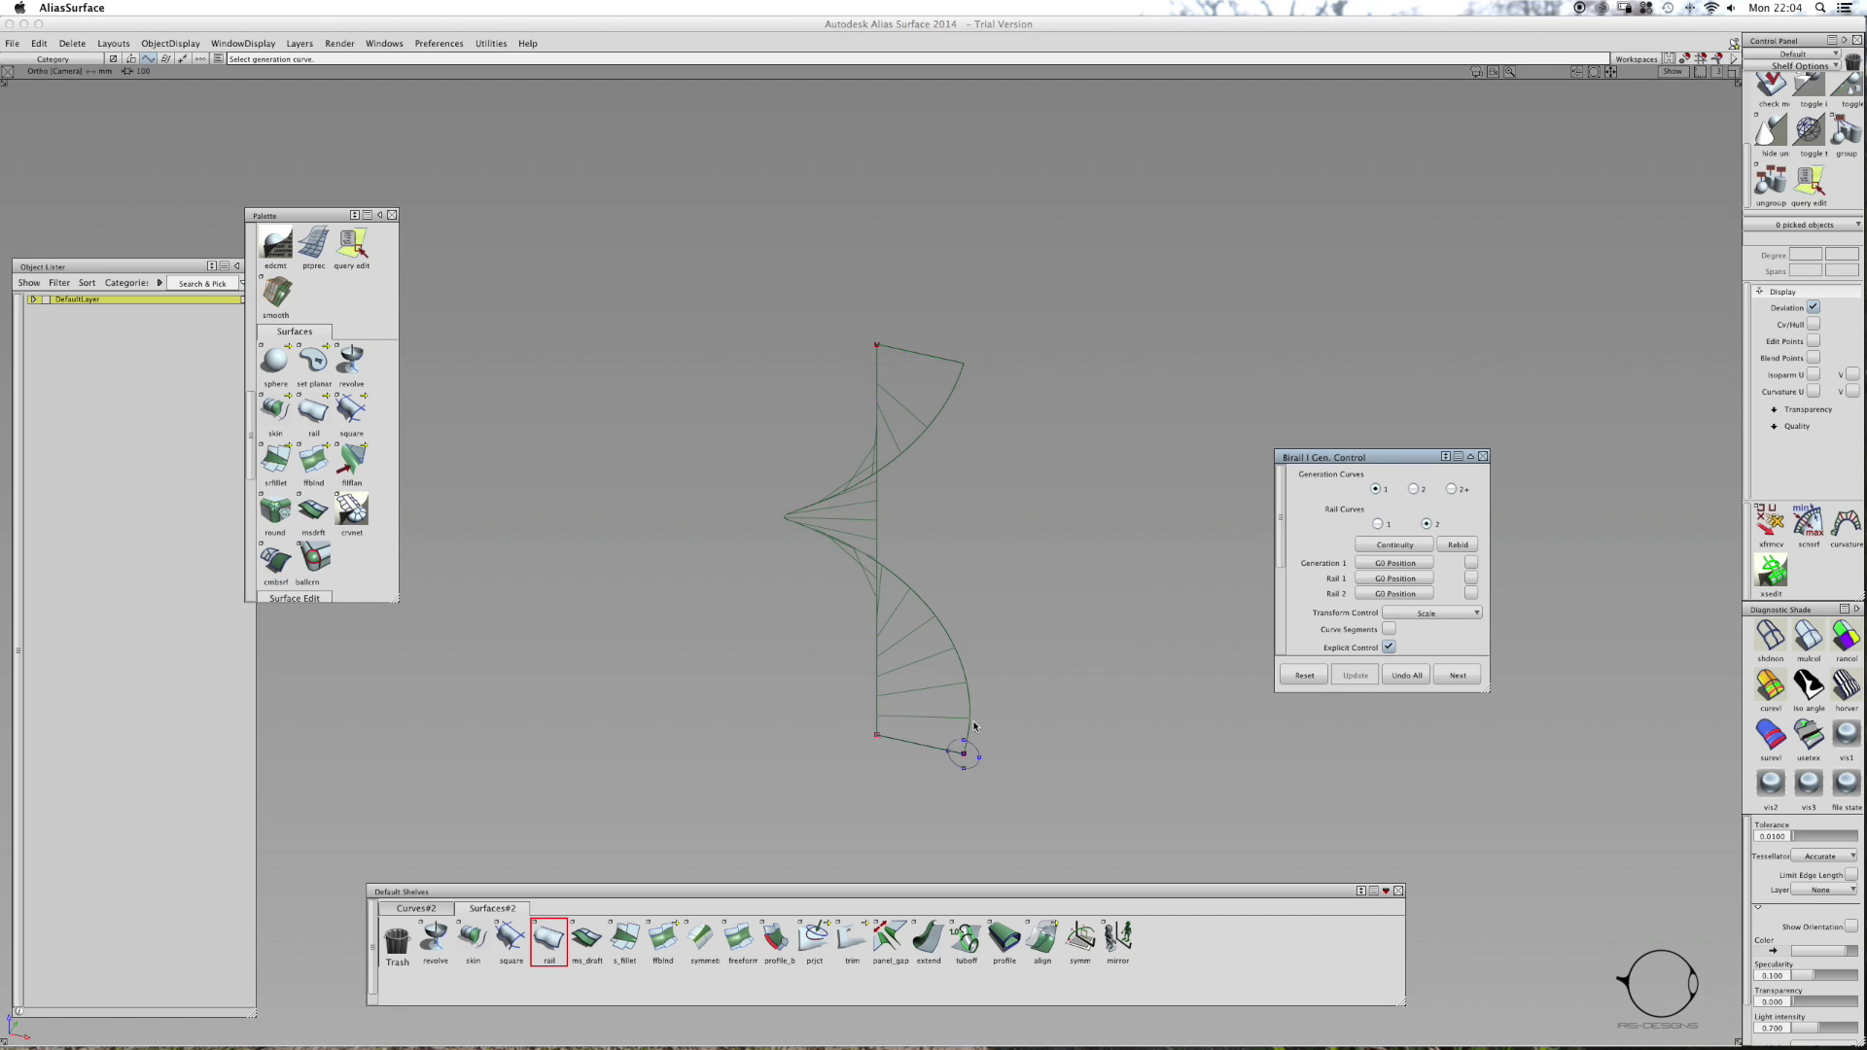
click(921, 748)
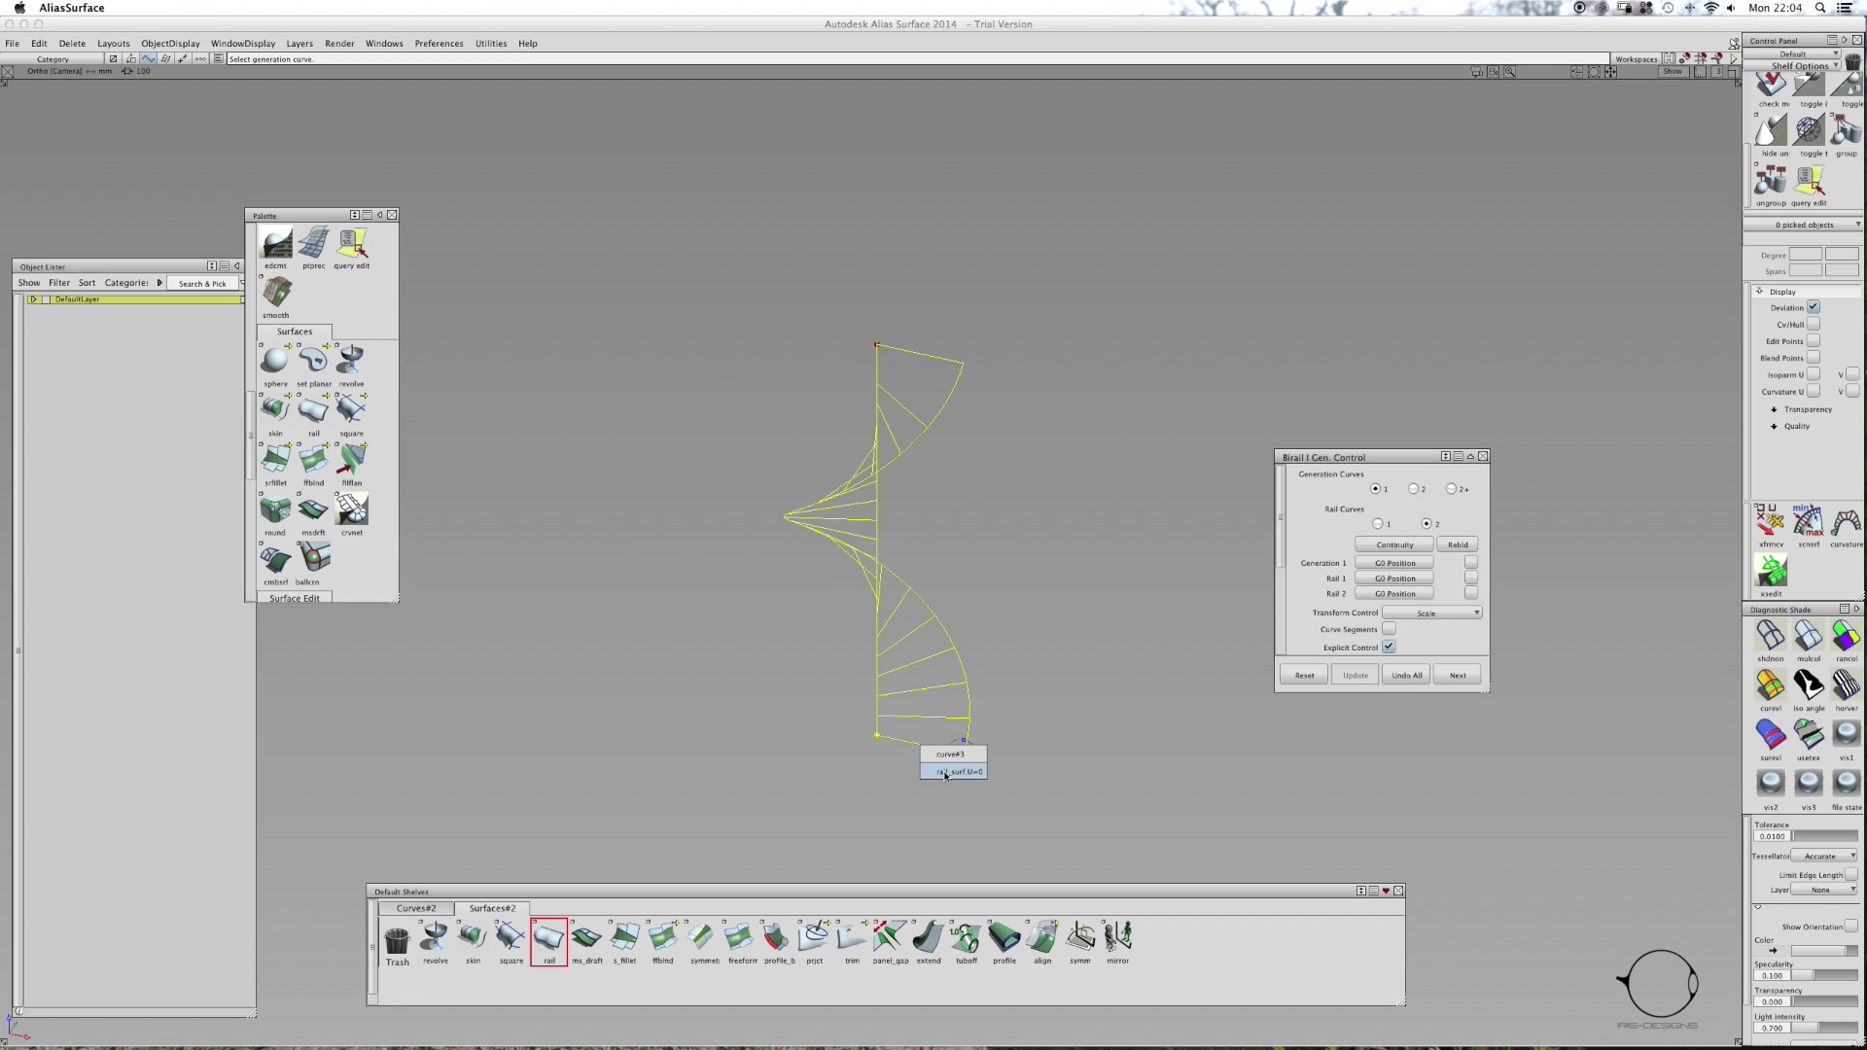
click(951, 754)
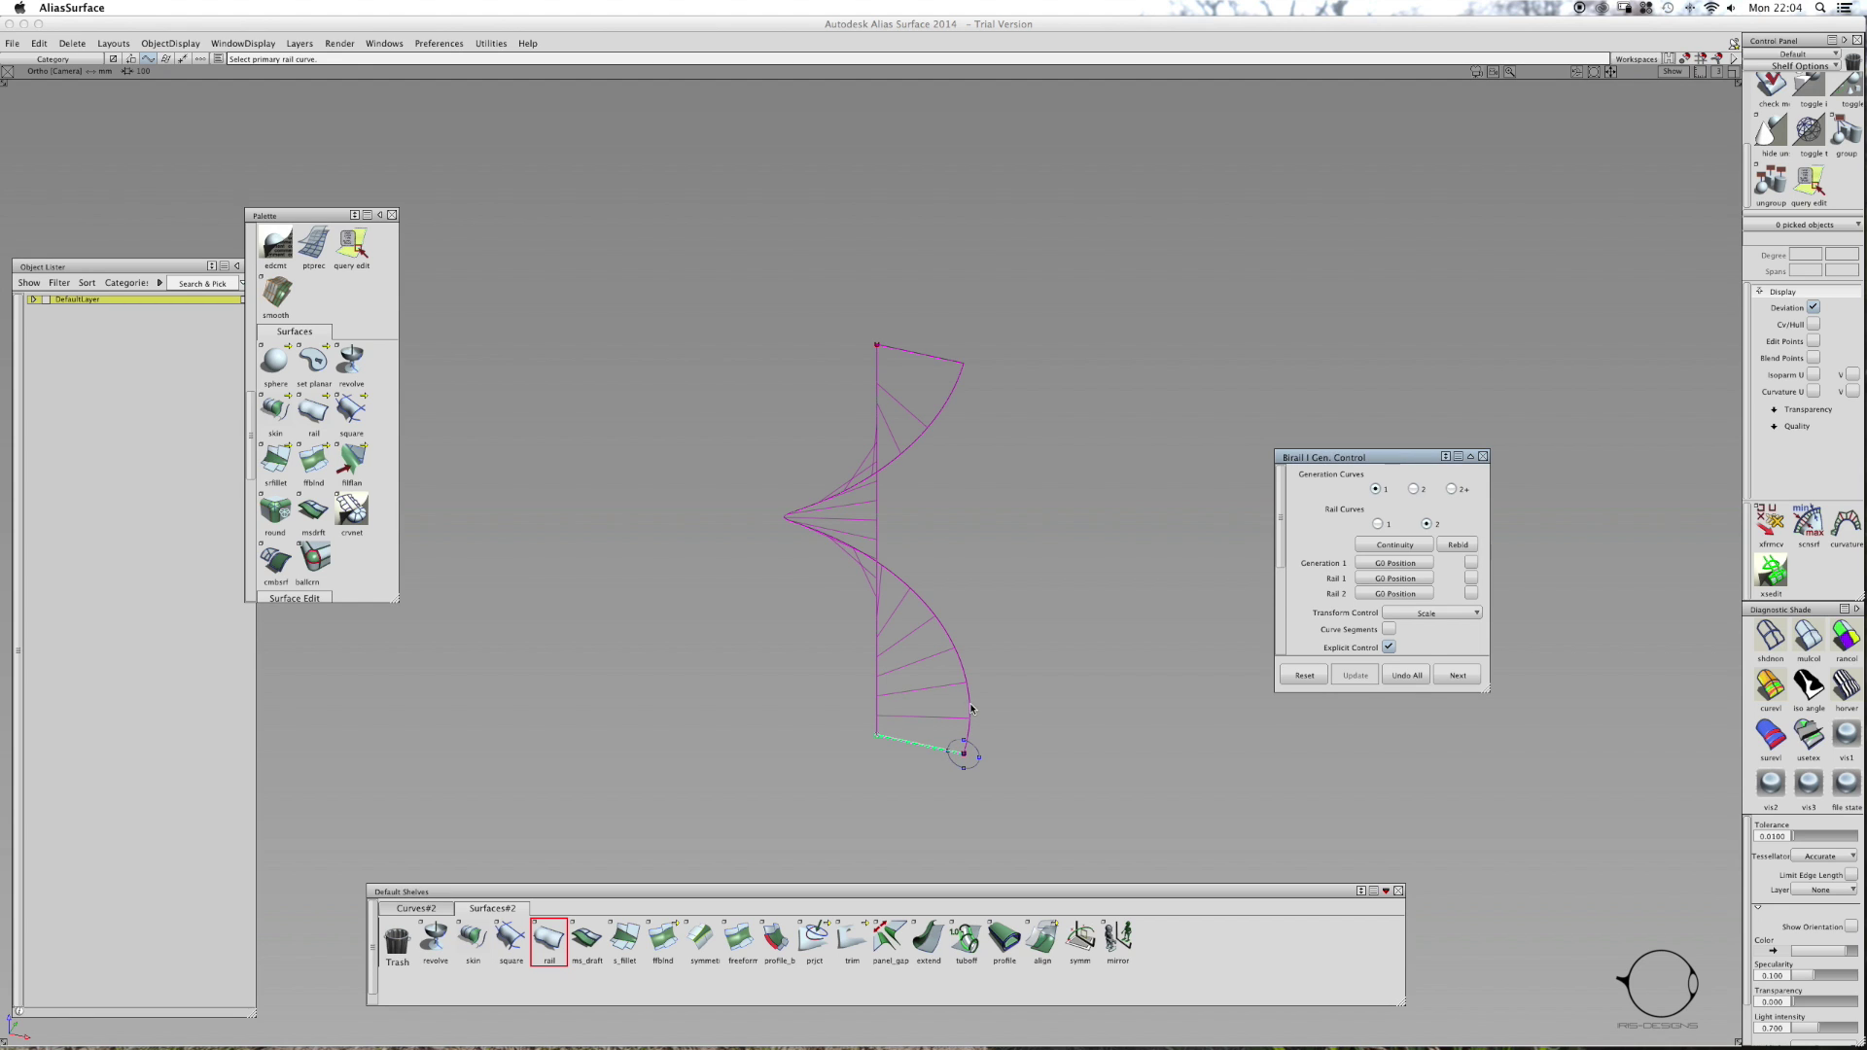
click(969, 707)
click(879, 704)
click(897, 718)
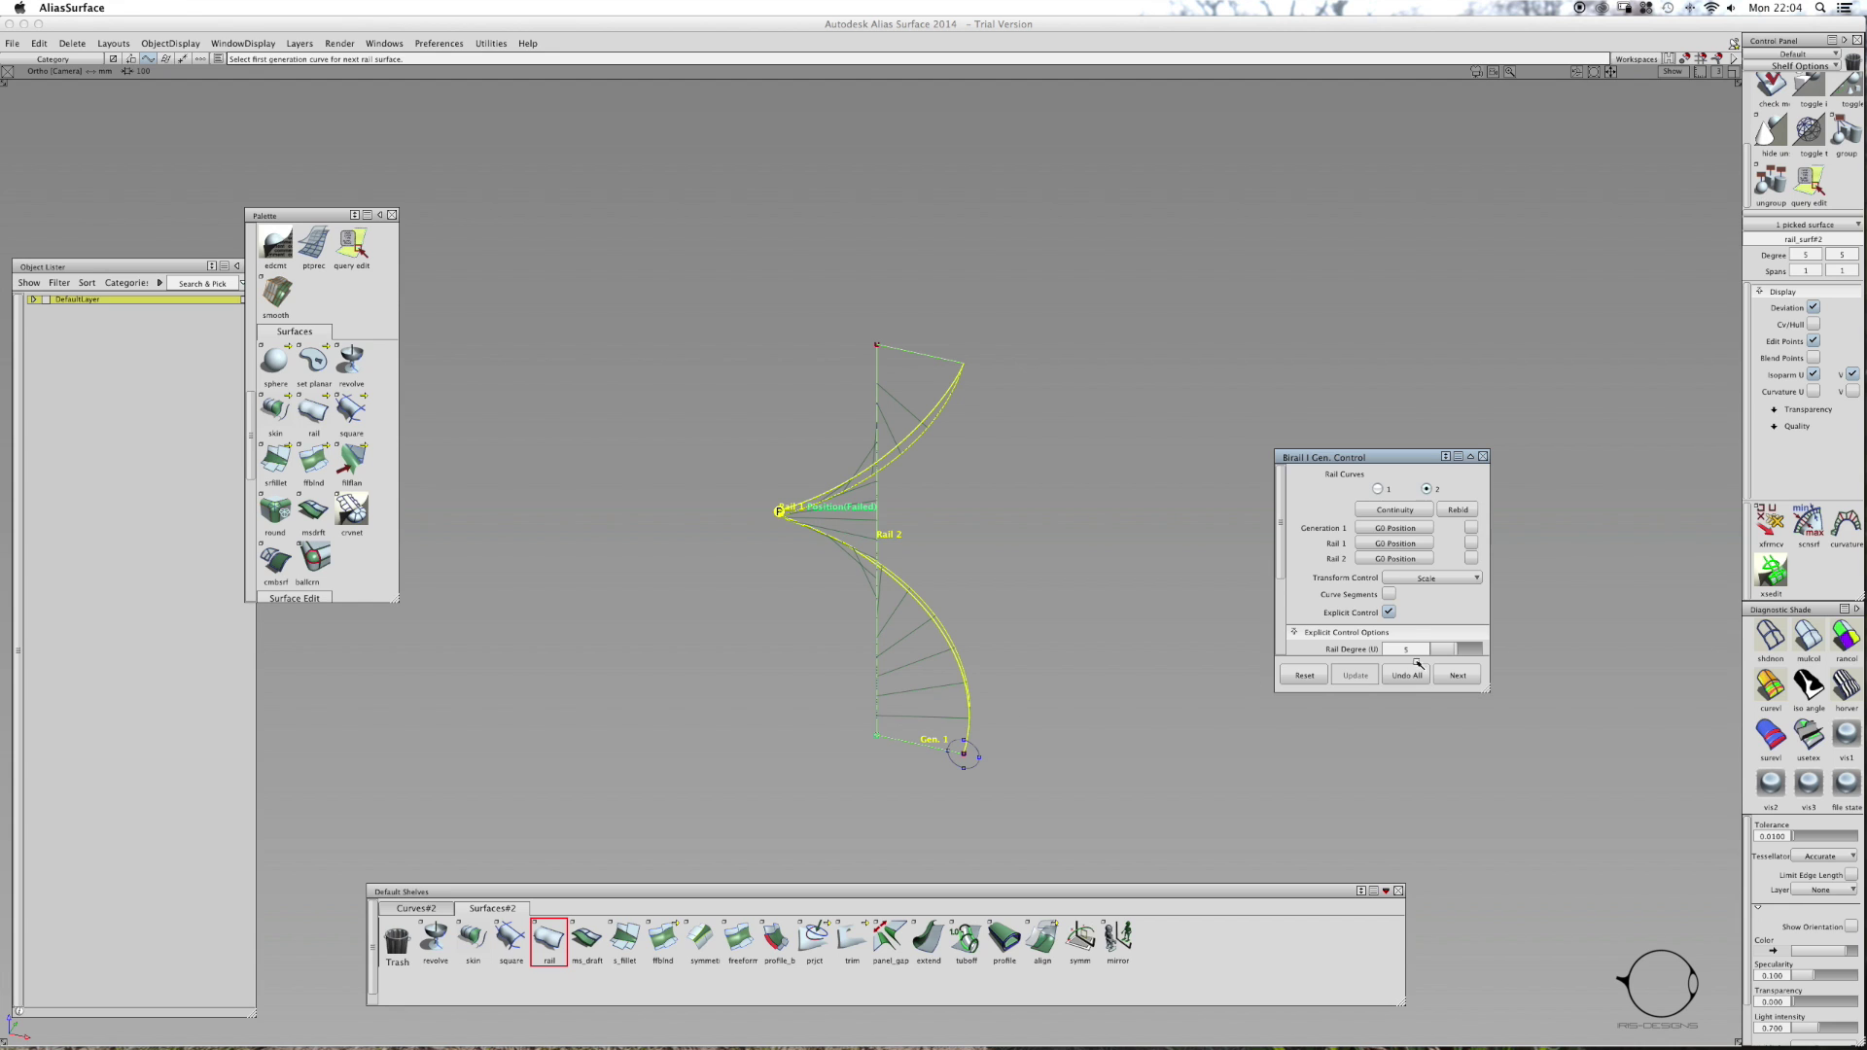
- Shade the model, set the two-rail surface's rail degree to 9 and raise its generation degree
scroll(1423, 618, down, 3)
scroll(1423, 613, up, 5)
mouse_move(962, 531)
alt+shift+mouse_down()
mouse_move(1058, 533)
mouse_move(1147, 400)
mouse_move(1525, 367)
mouse_move(1503, 558)
mouse_move(1486, 546)
alt+shift+mouse_up()
click(1809, 638)
scroll(1451, 572, down, 4)
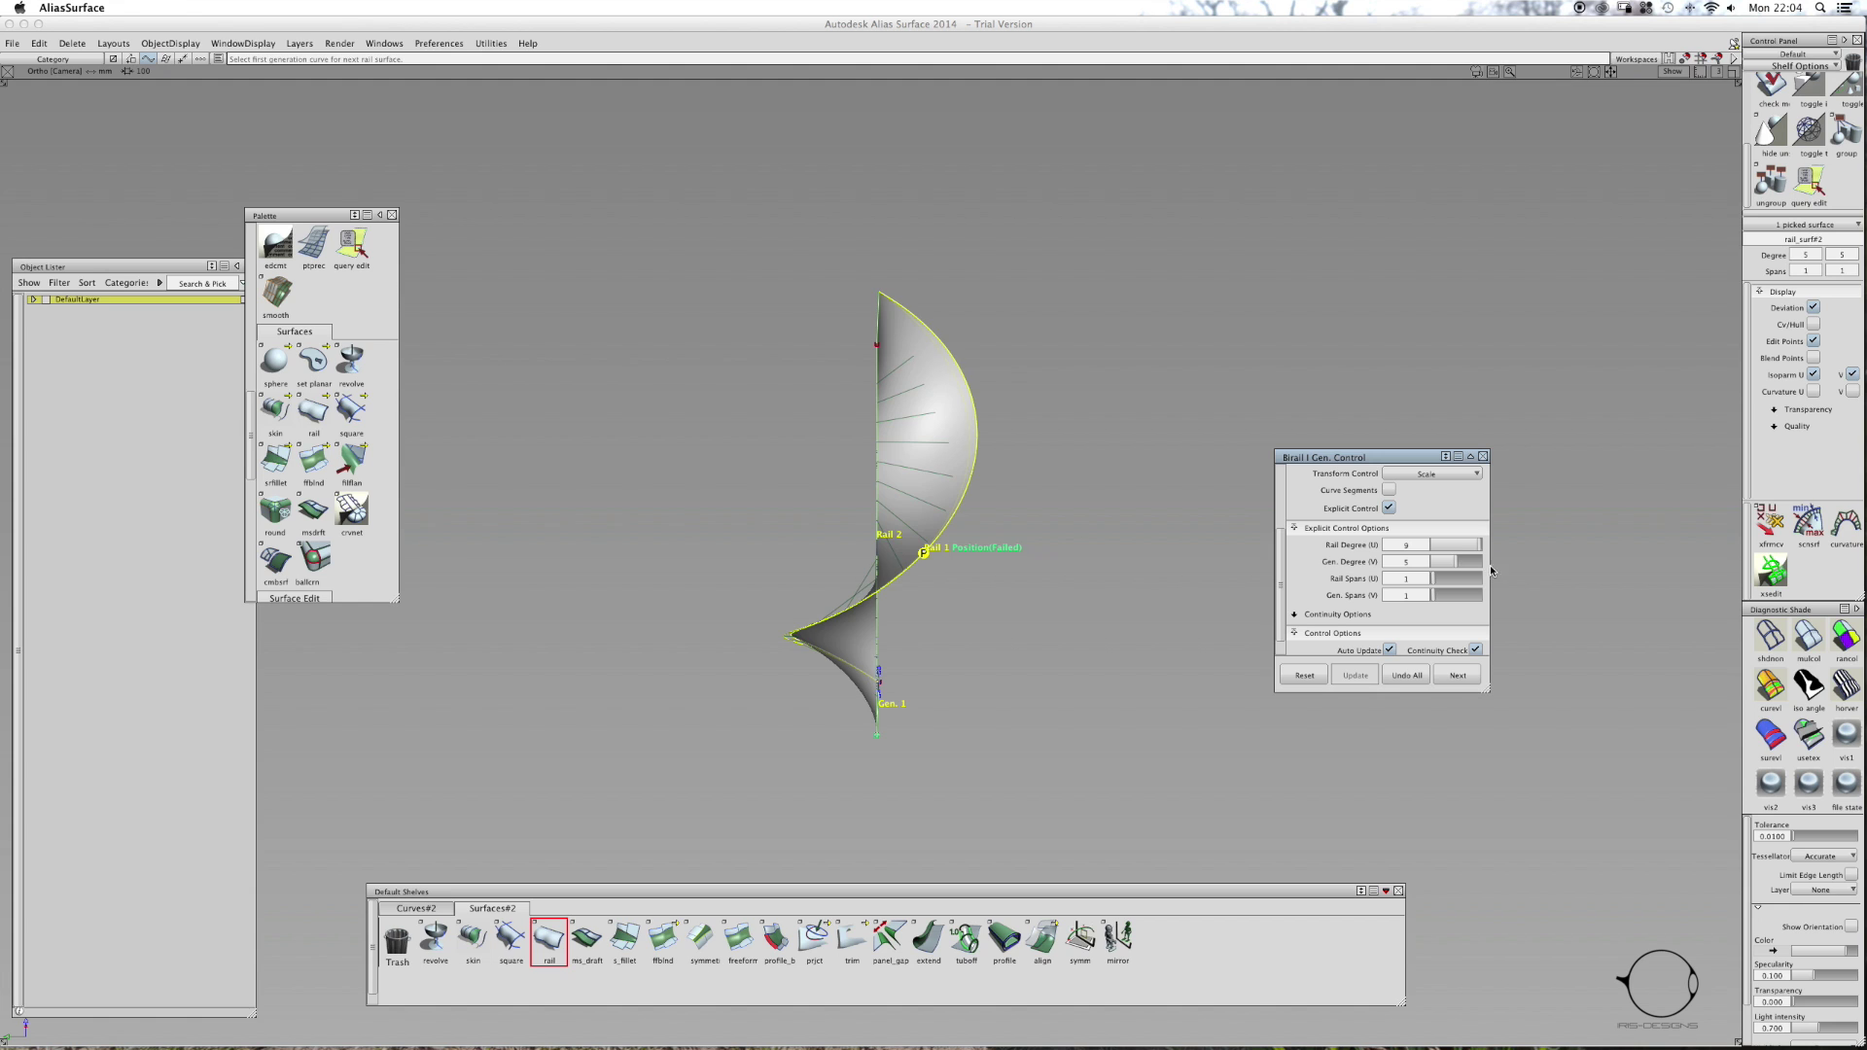
click(1483, 563)
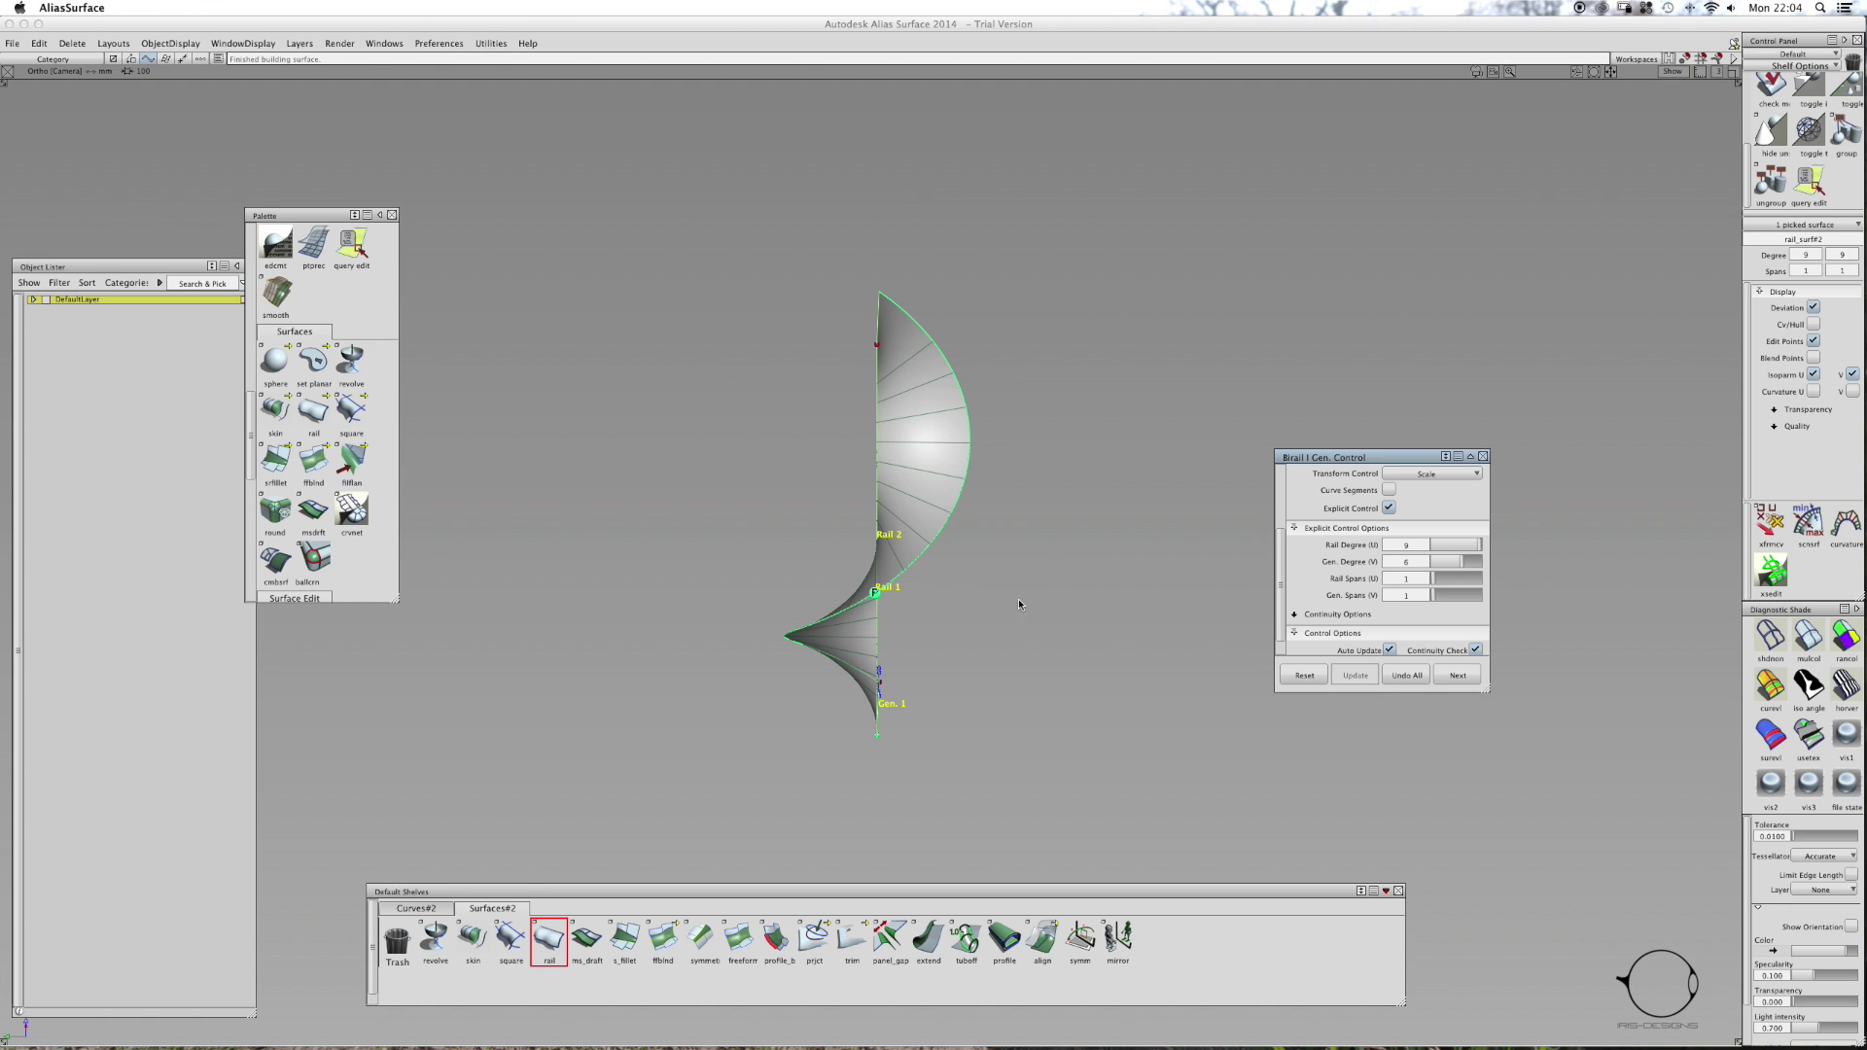
alt+shift+drag(958, 543, 1151, 599)
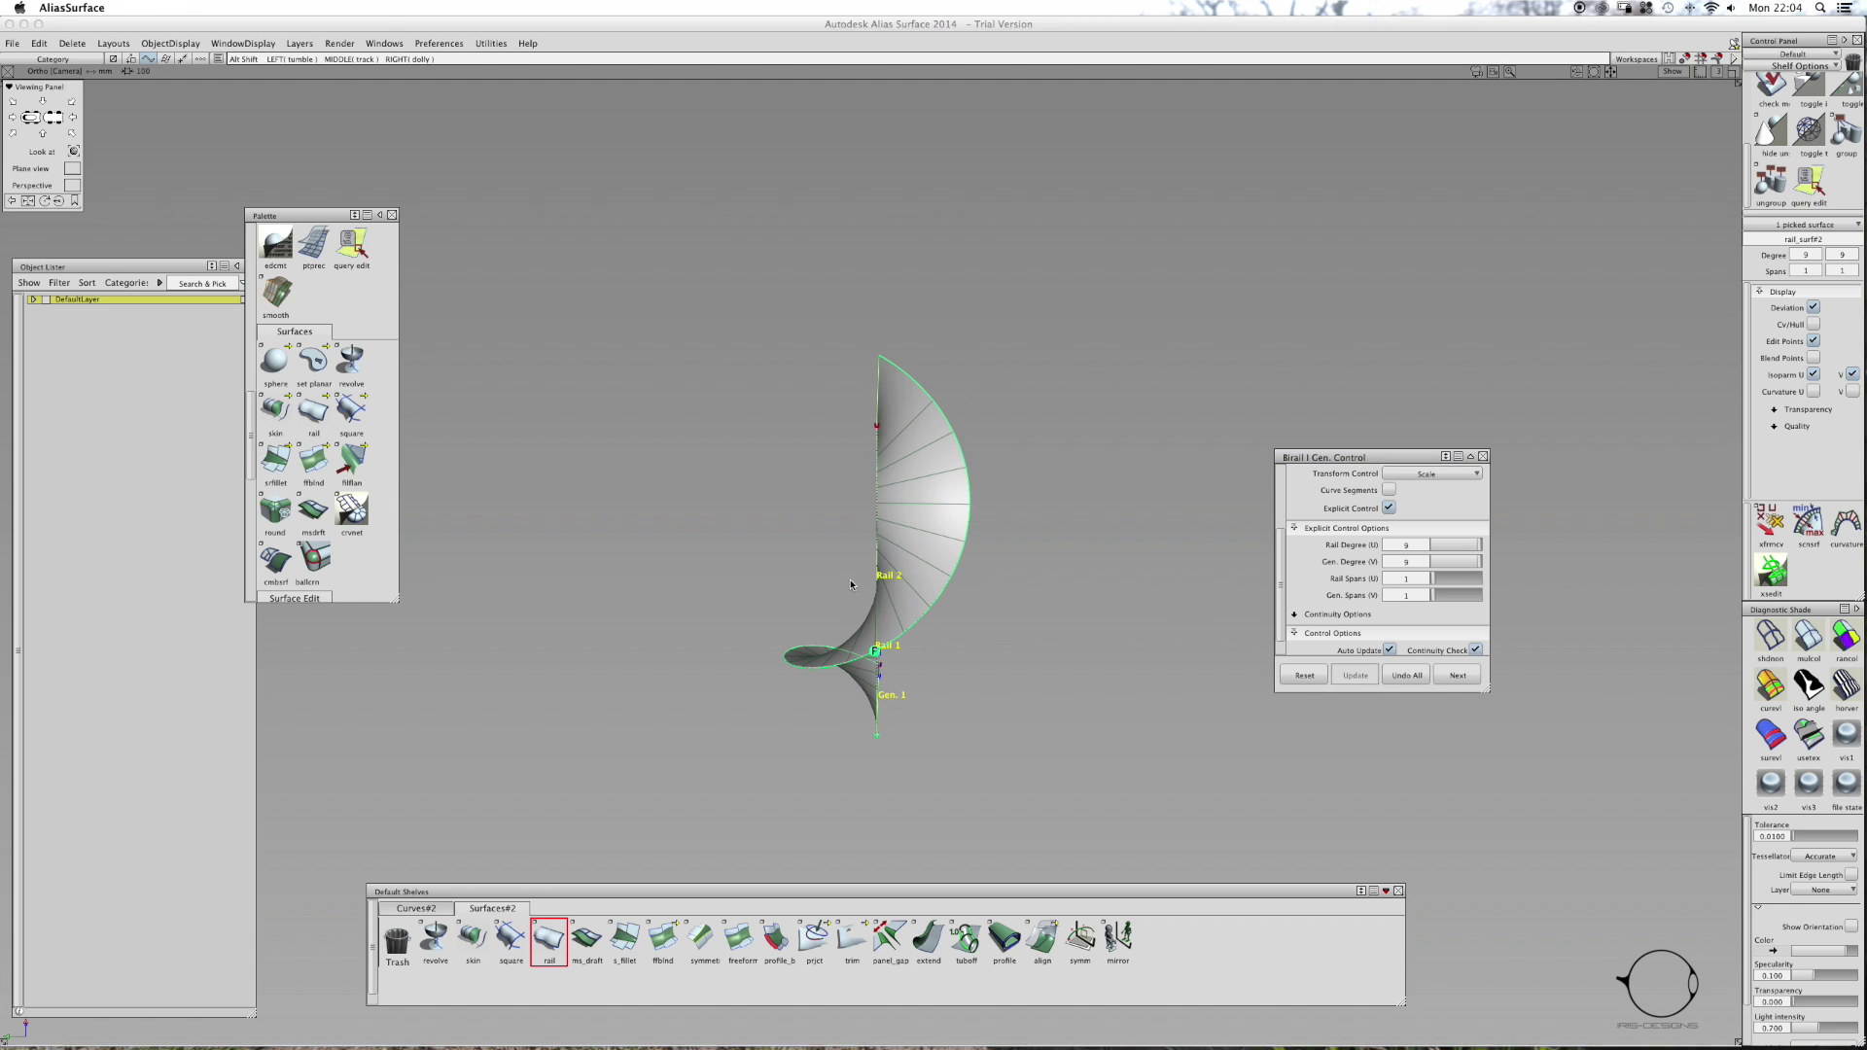
alt+shift+drag(859, 595, 862, 632)
- Delete the original one-rail twisted surface, keeping the two-rail surface and the curves
click(1124, 562)
ctrl+shift+drag(915, 526, 900, 539)
click(911, 540)
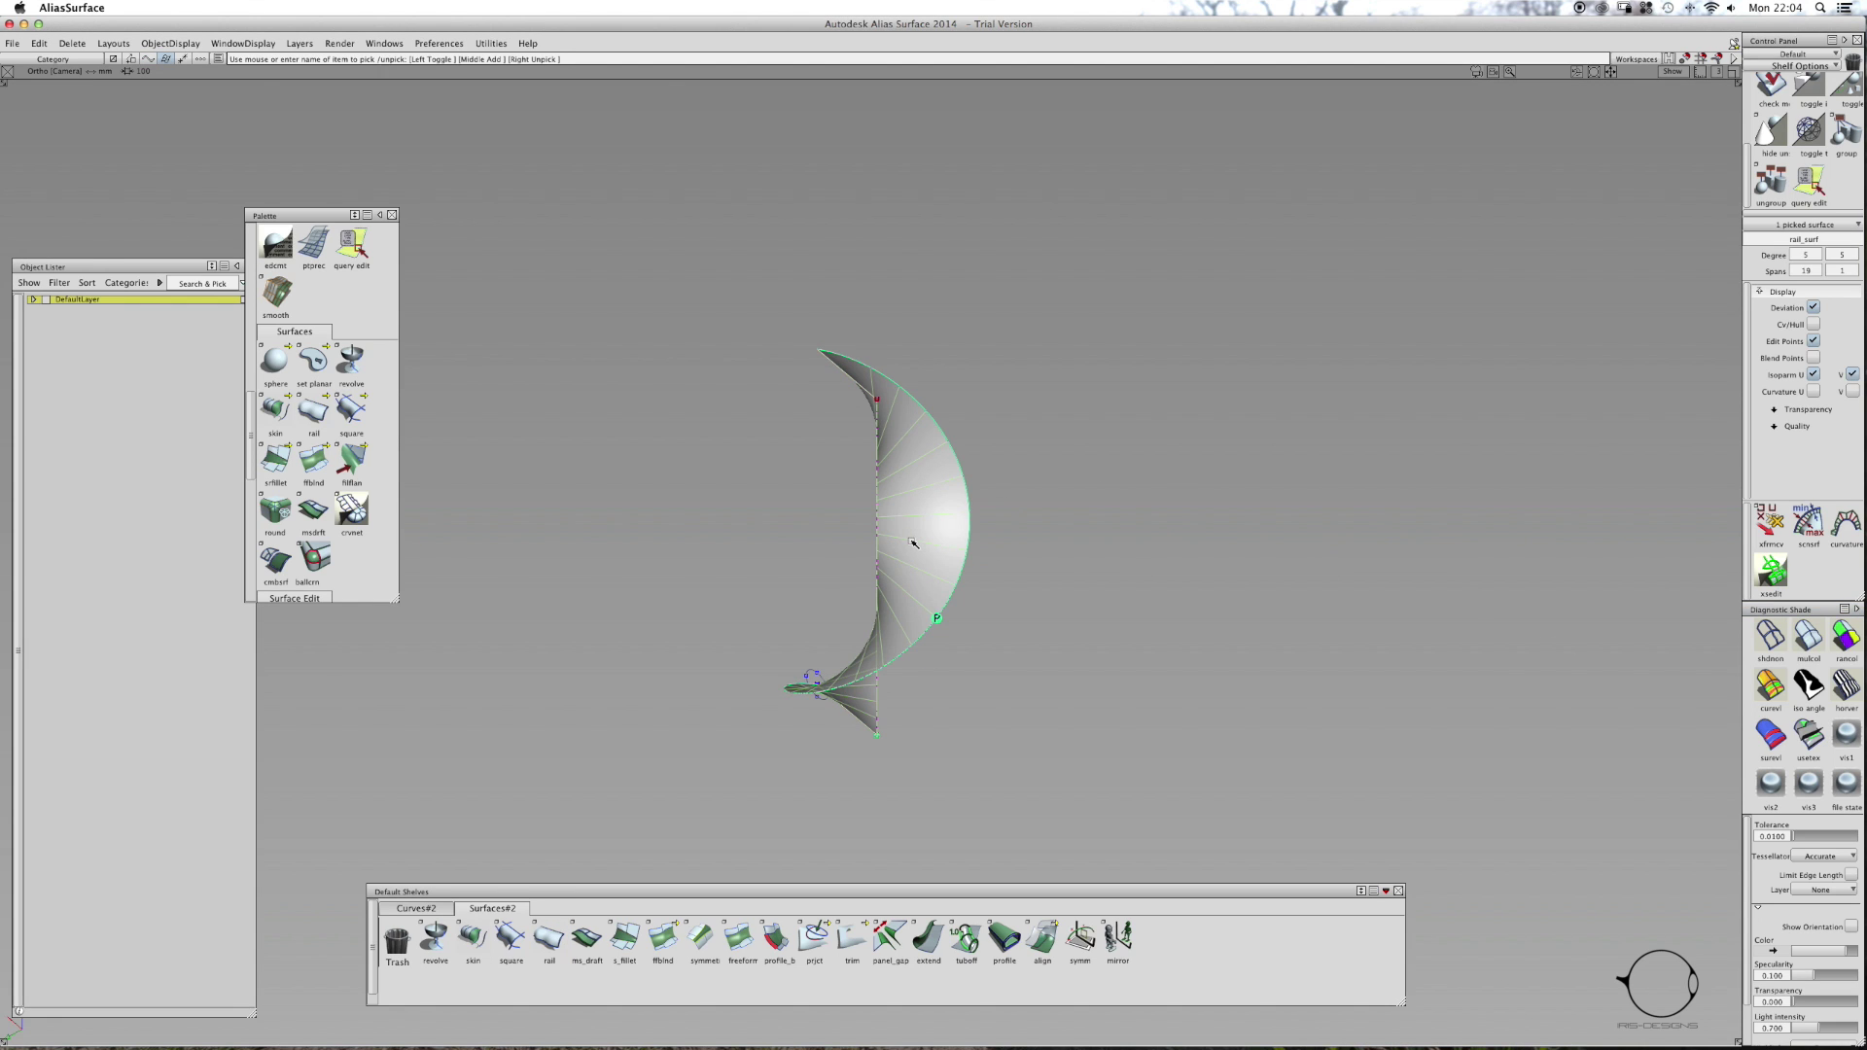
key(Delete)
key(Return)
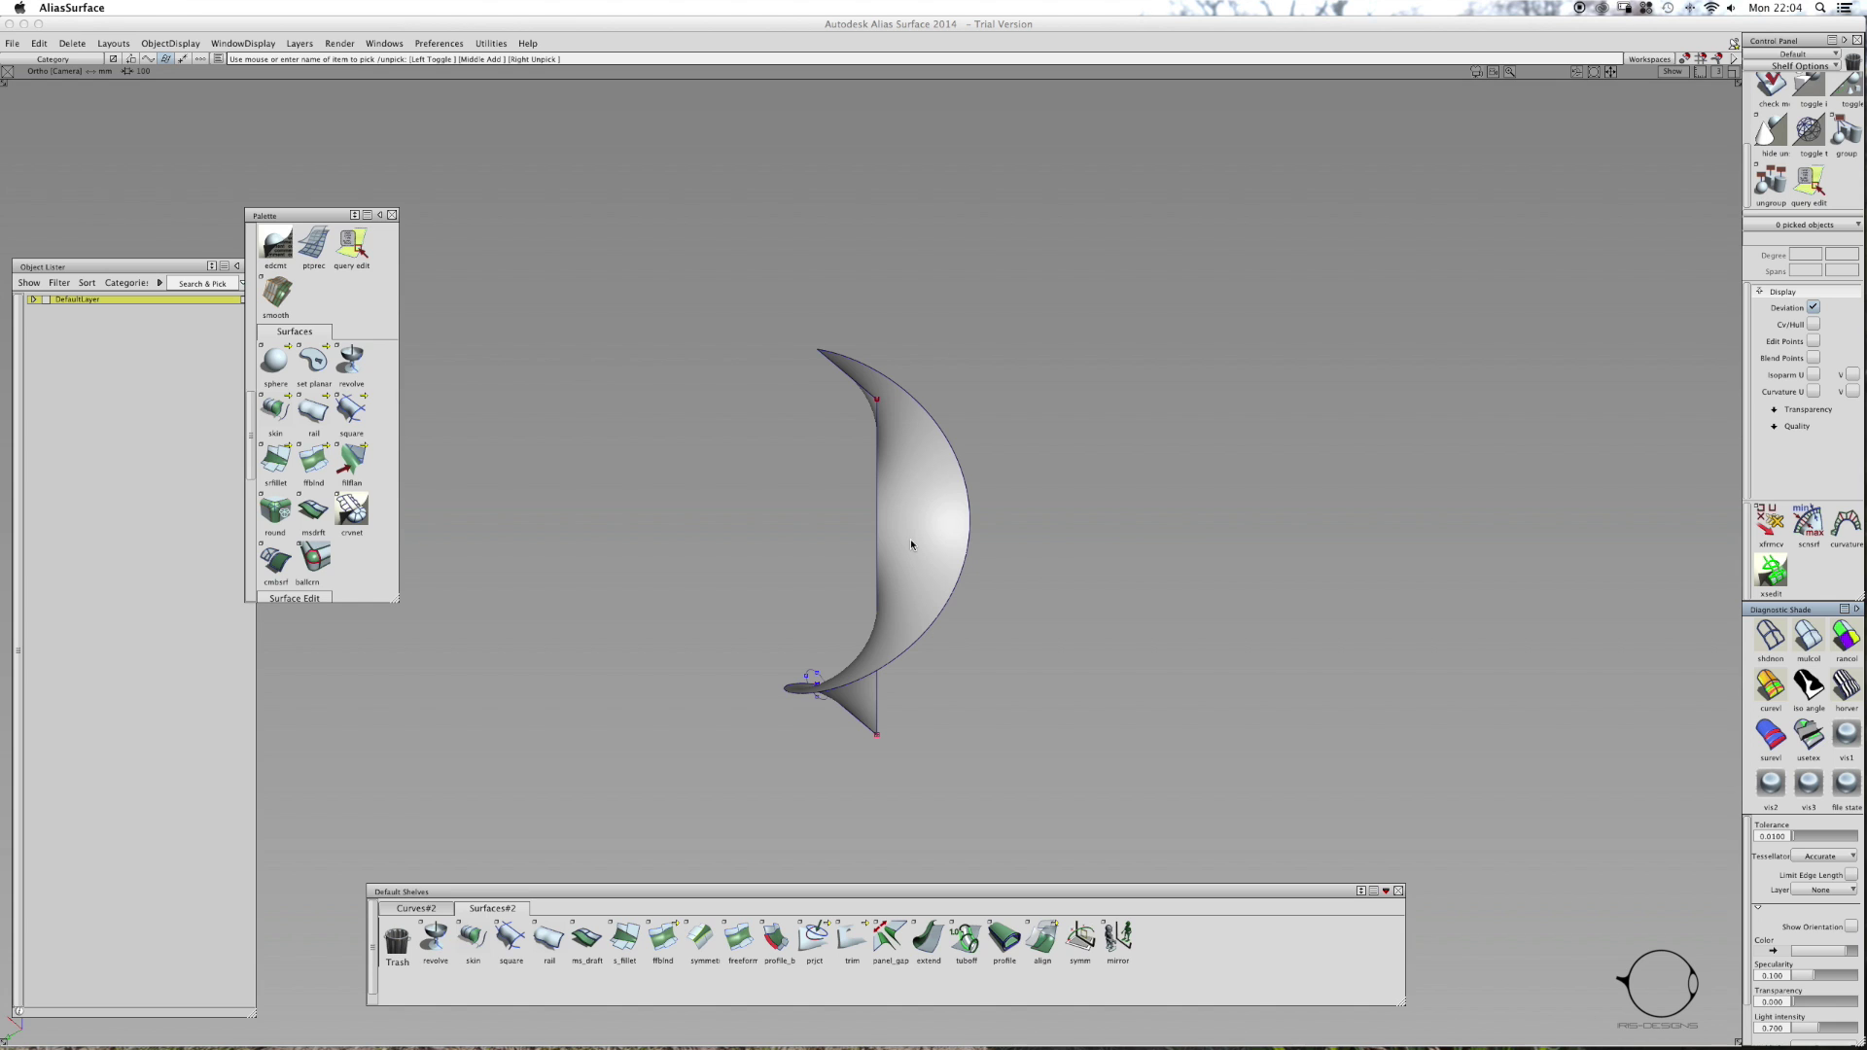
- Delete the two-rail twisted surface, leaving the construction curves in place
alt+shift+drag(883, 516, 887, 557)
alt+shift+drag(1023, 535, 742, 833)
click(968, 518)
click(1039, 604)
ctrl+shift+drag(886, 755, 870, 768)
click(901, 717)
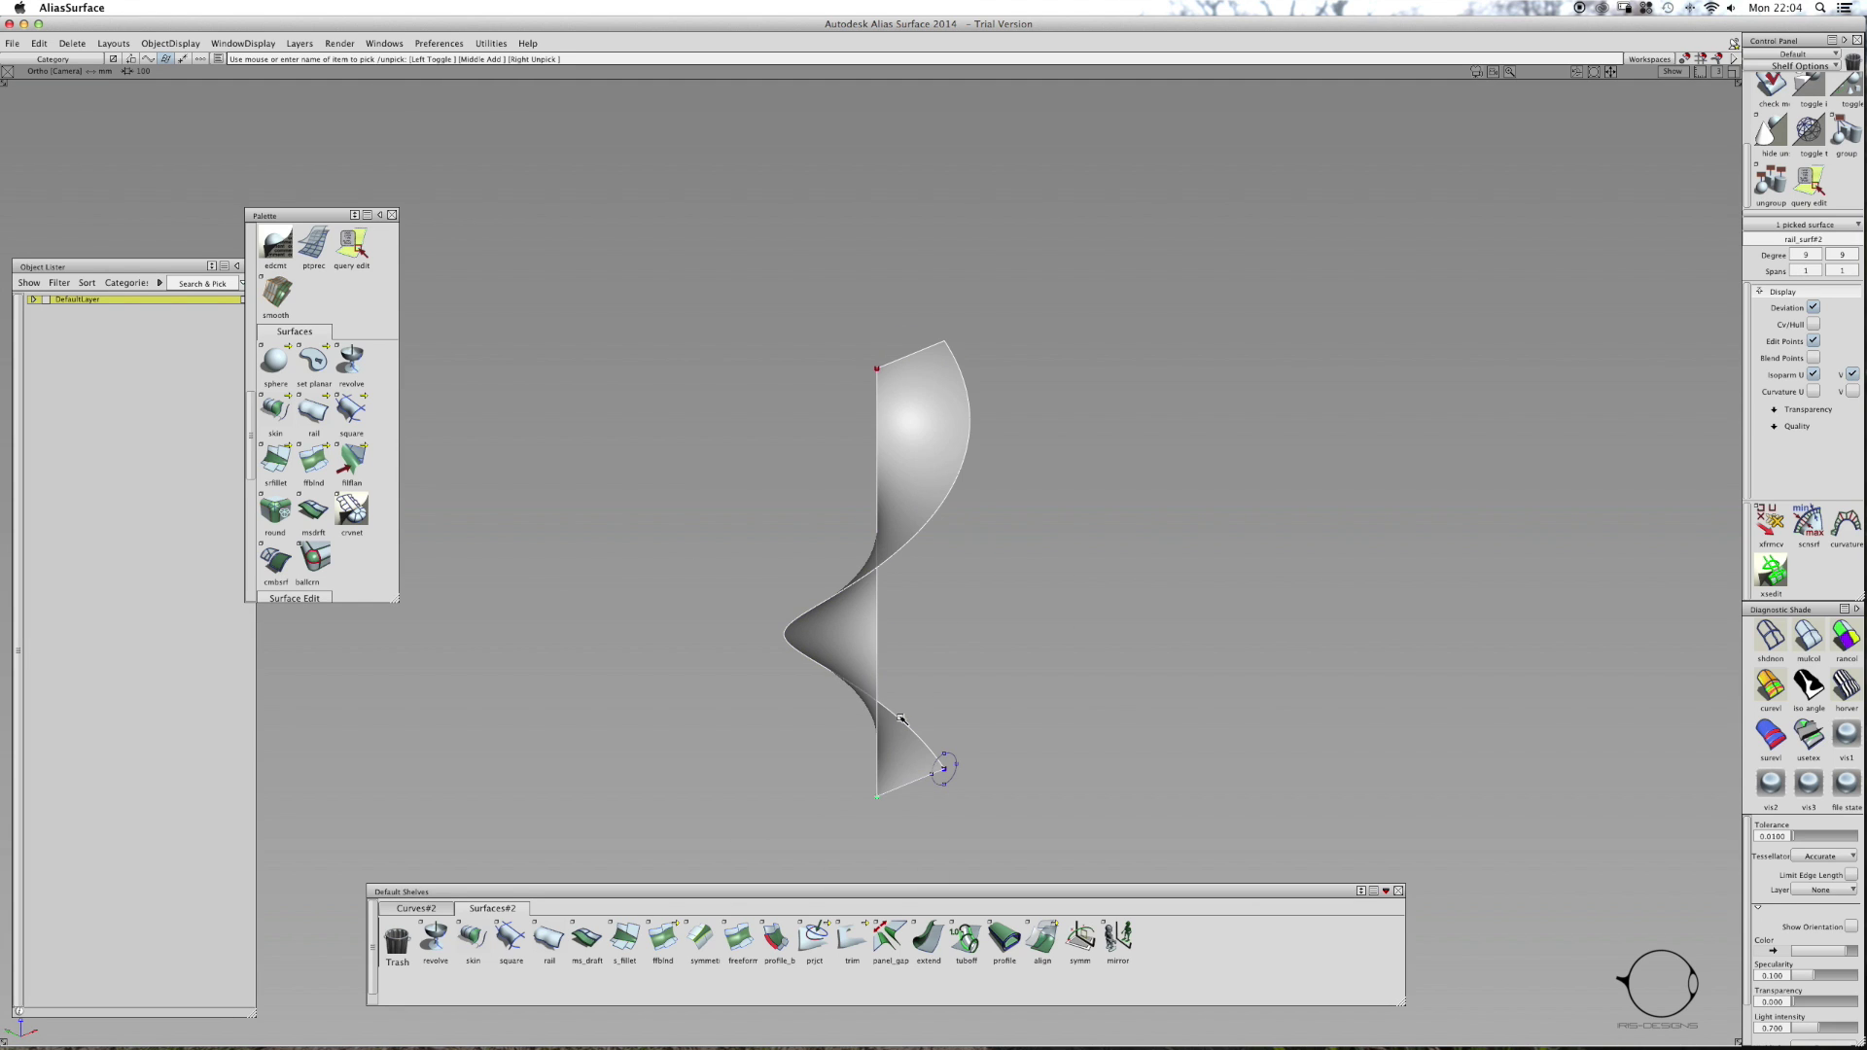
key(Delete)
key(Return)
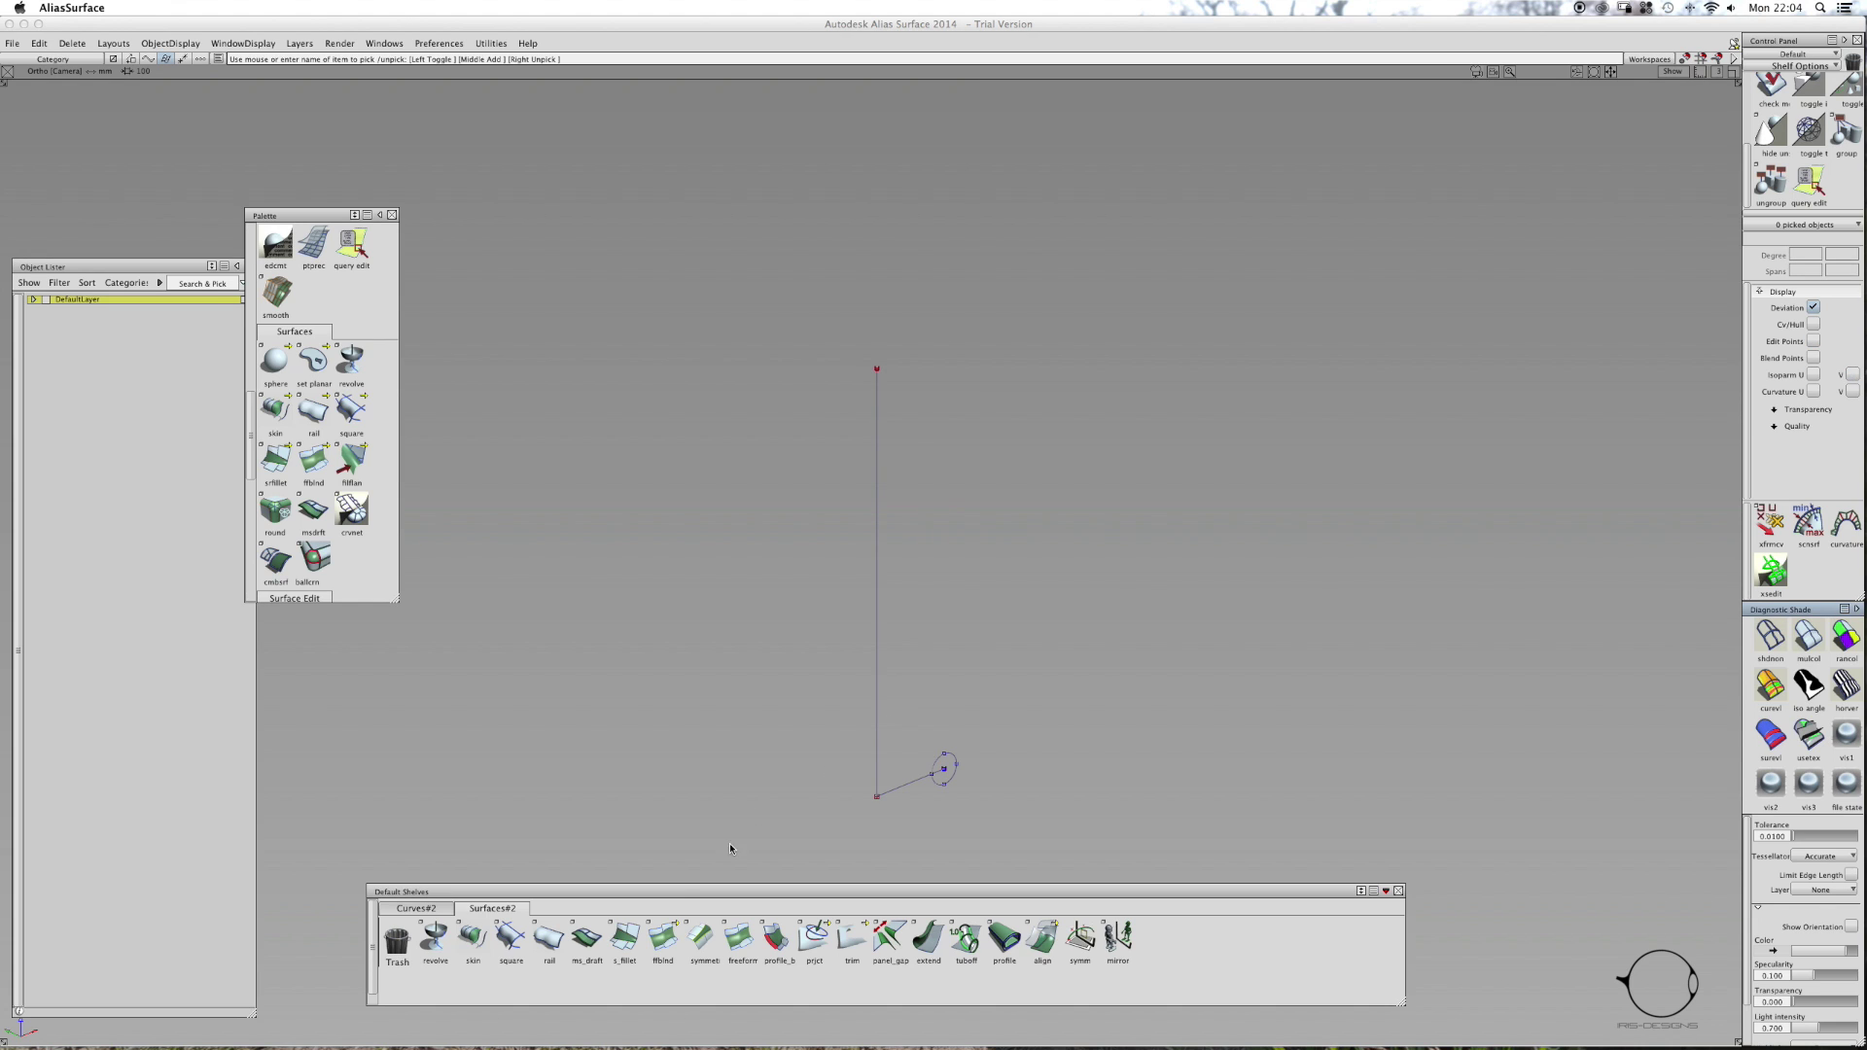
- Sweep the short line along the vertical line as a single-rail surface with Rotate Xform set to 1200
click(550, 938)
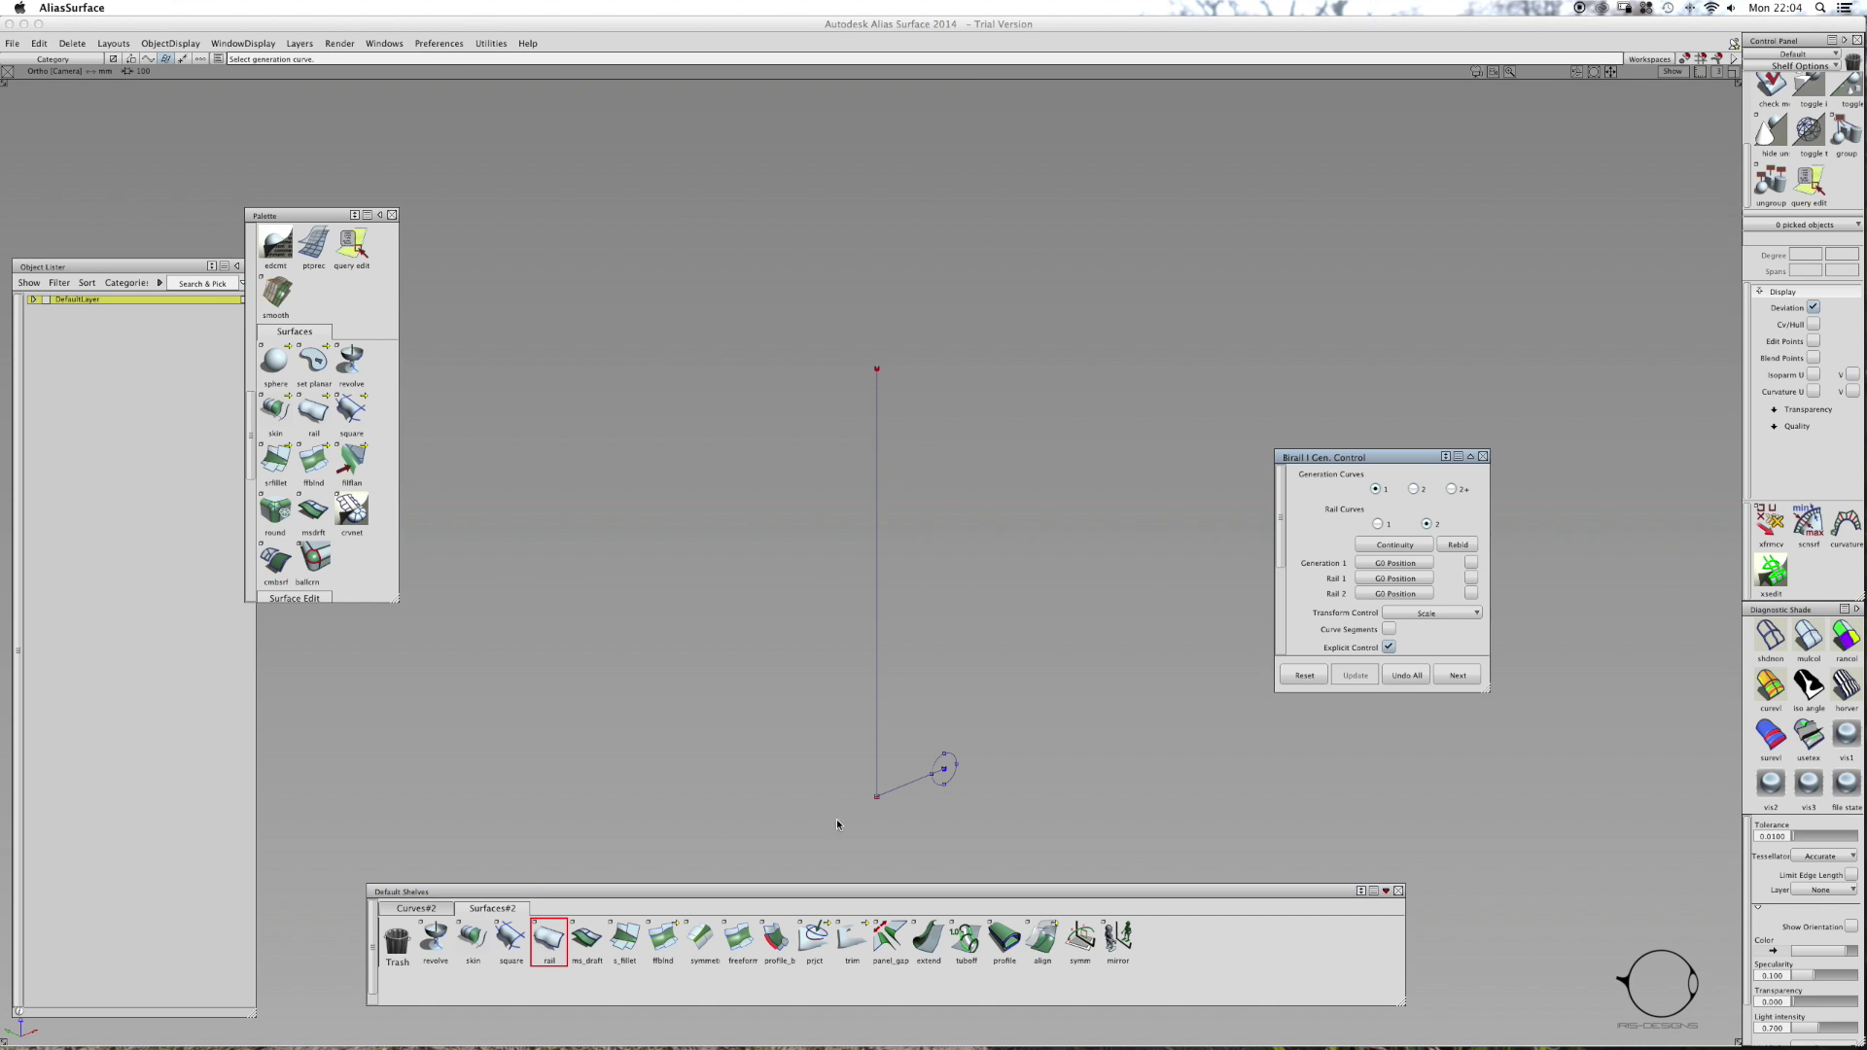
click(1378, 524)
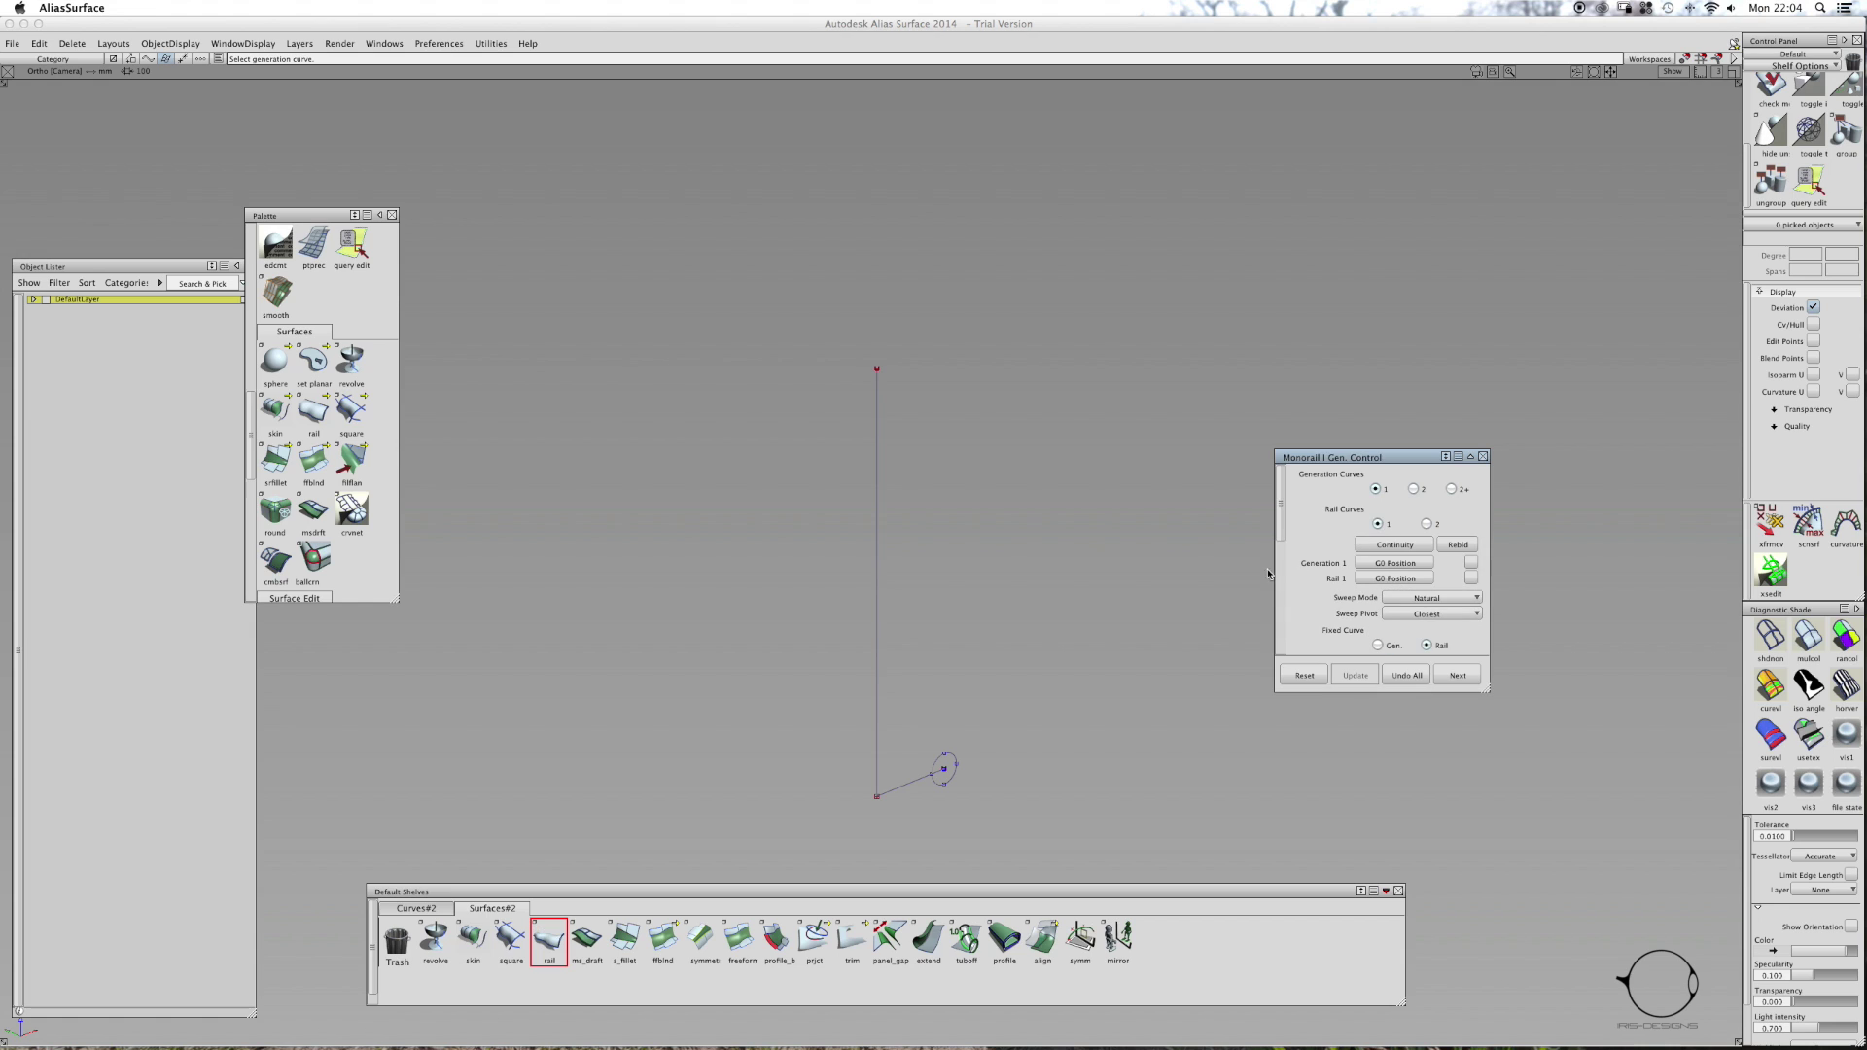
scroll(1405, 644, down, 3)
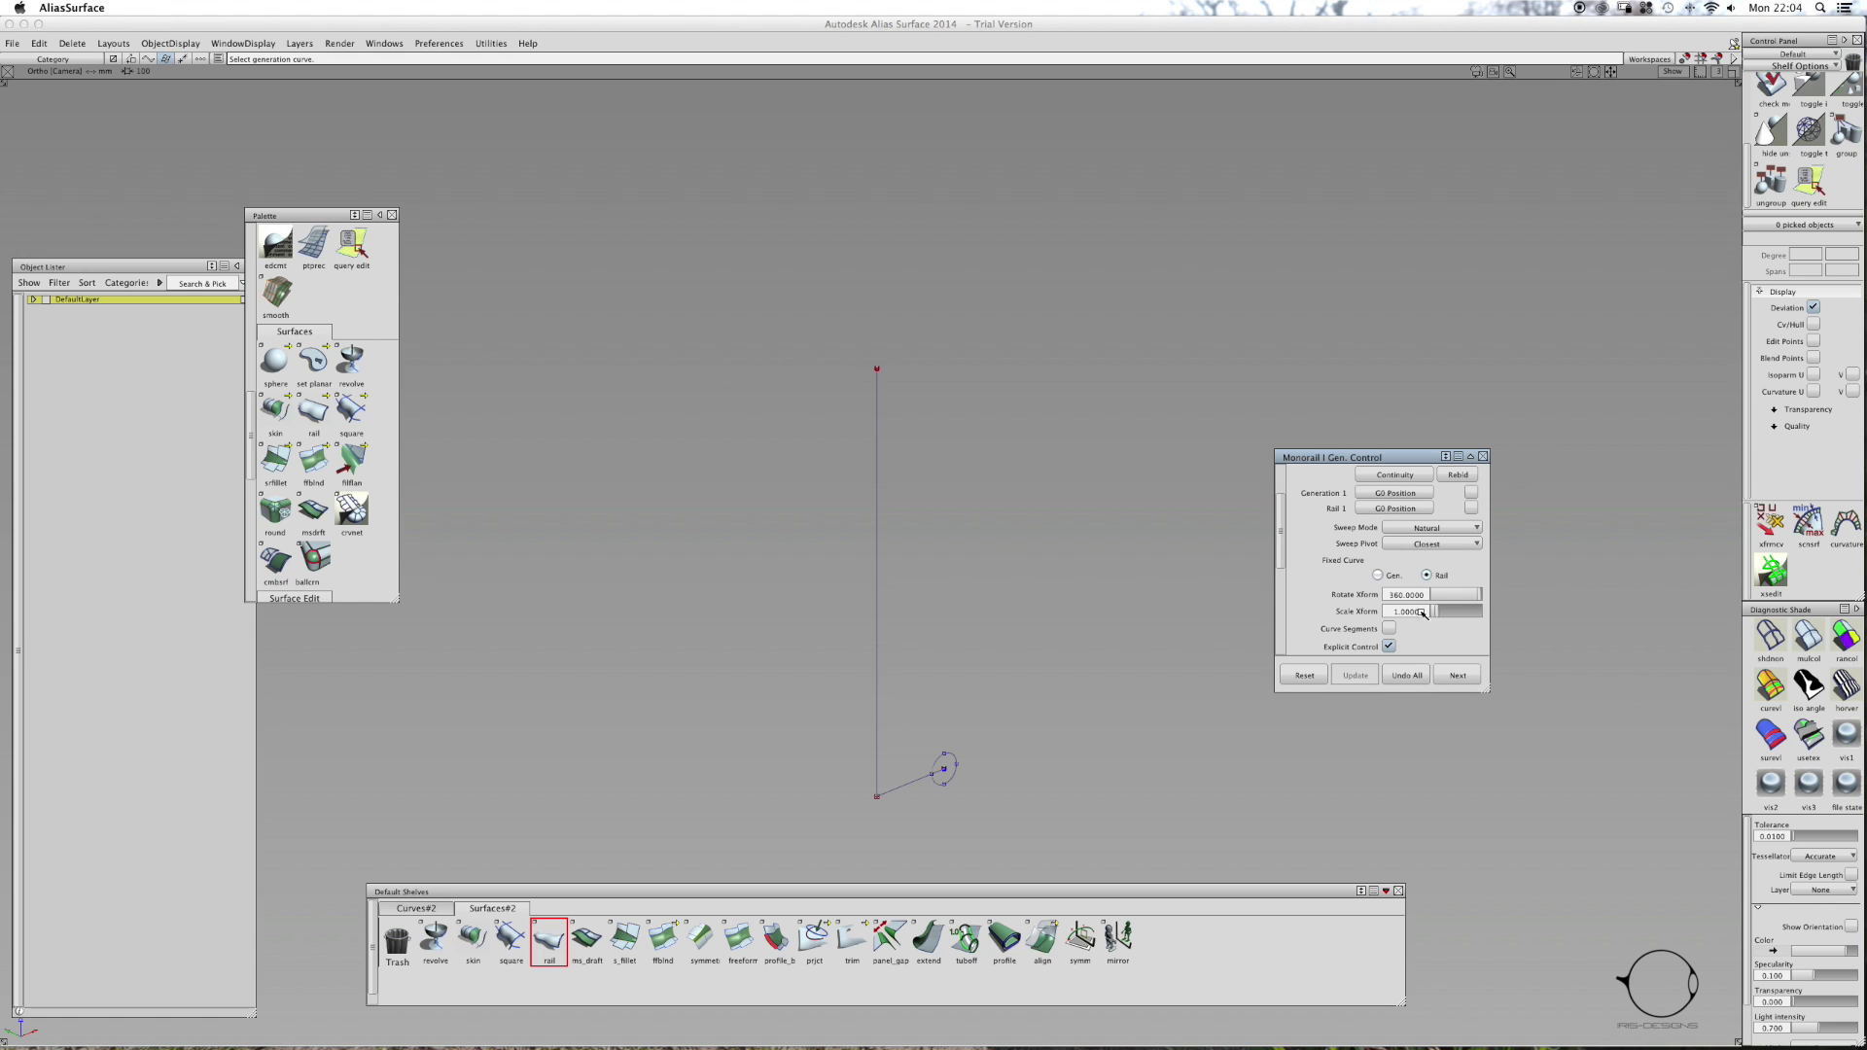
drag(1427, 594, 1347, 594)
key(BackSpace)
text(1200)
key(Return)
click(913, 784)
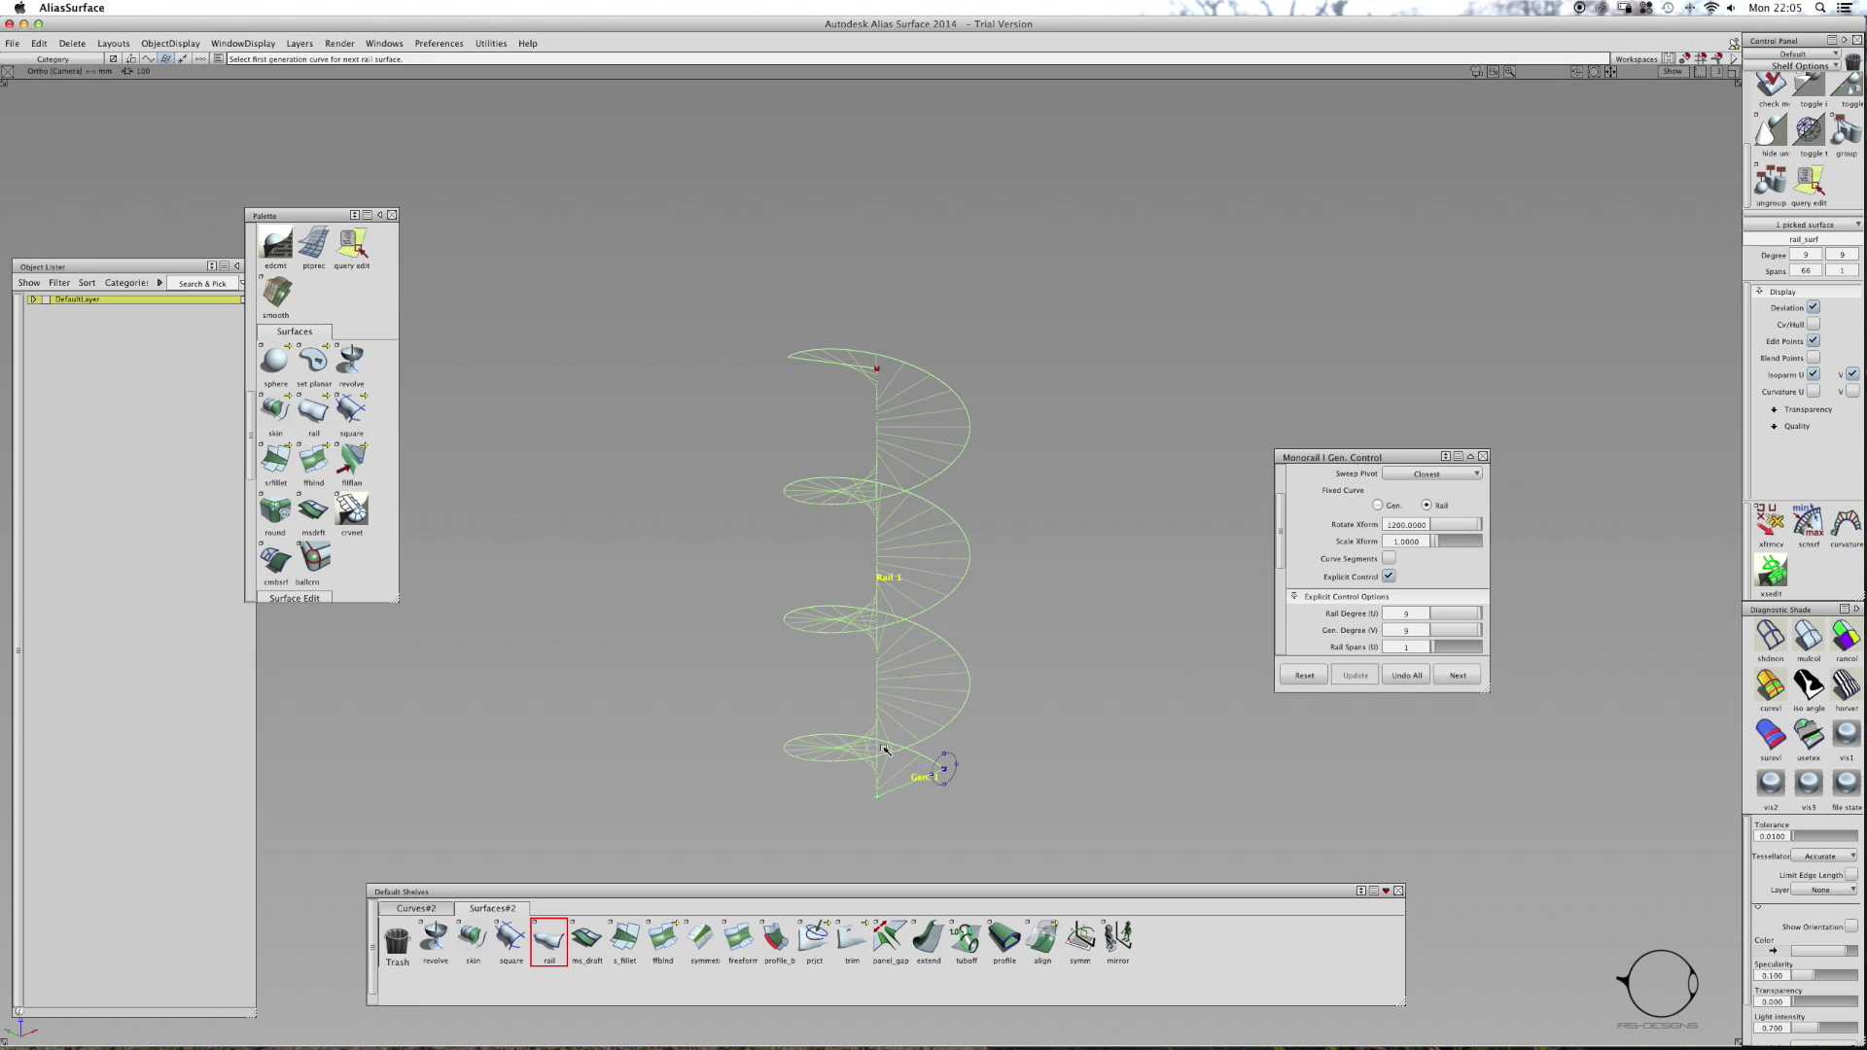
- Sweep the small circle along the helical surface's outer edge with the Profile tool to build a coiled tube
ctrl+shift+drag(1110, 616, 983, 679)
alt+shift+right_drag(984, 680, 1088, 691)
alt+shift+middle_drag(1087, 691, 1035, 550)
alt+shift+drag(1035, 550, 1021, 592)
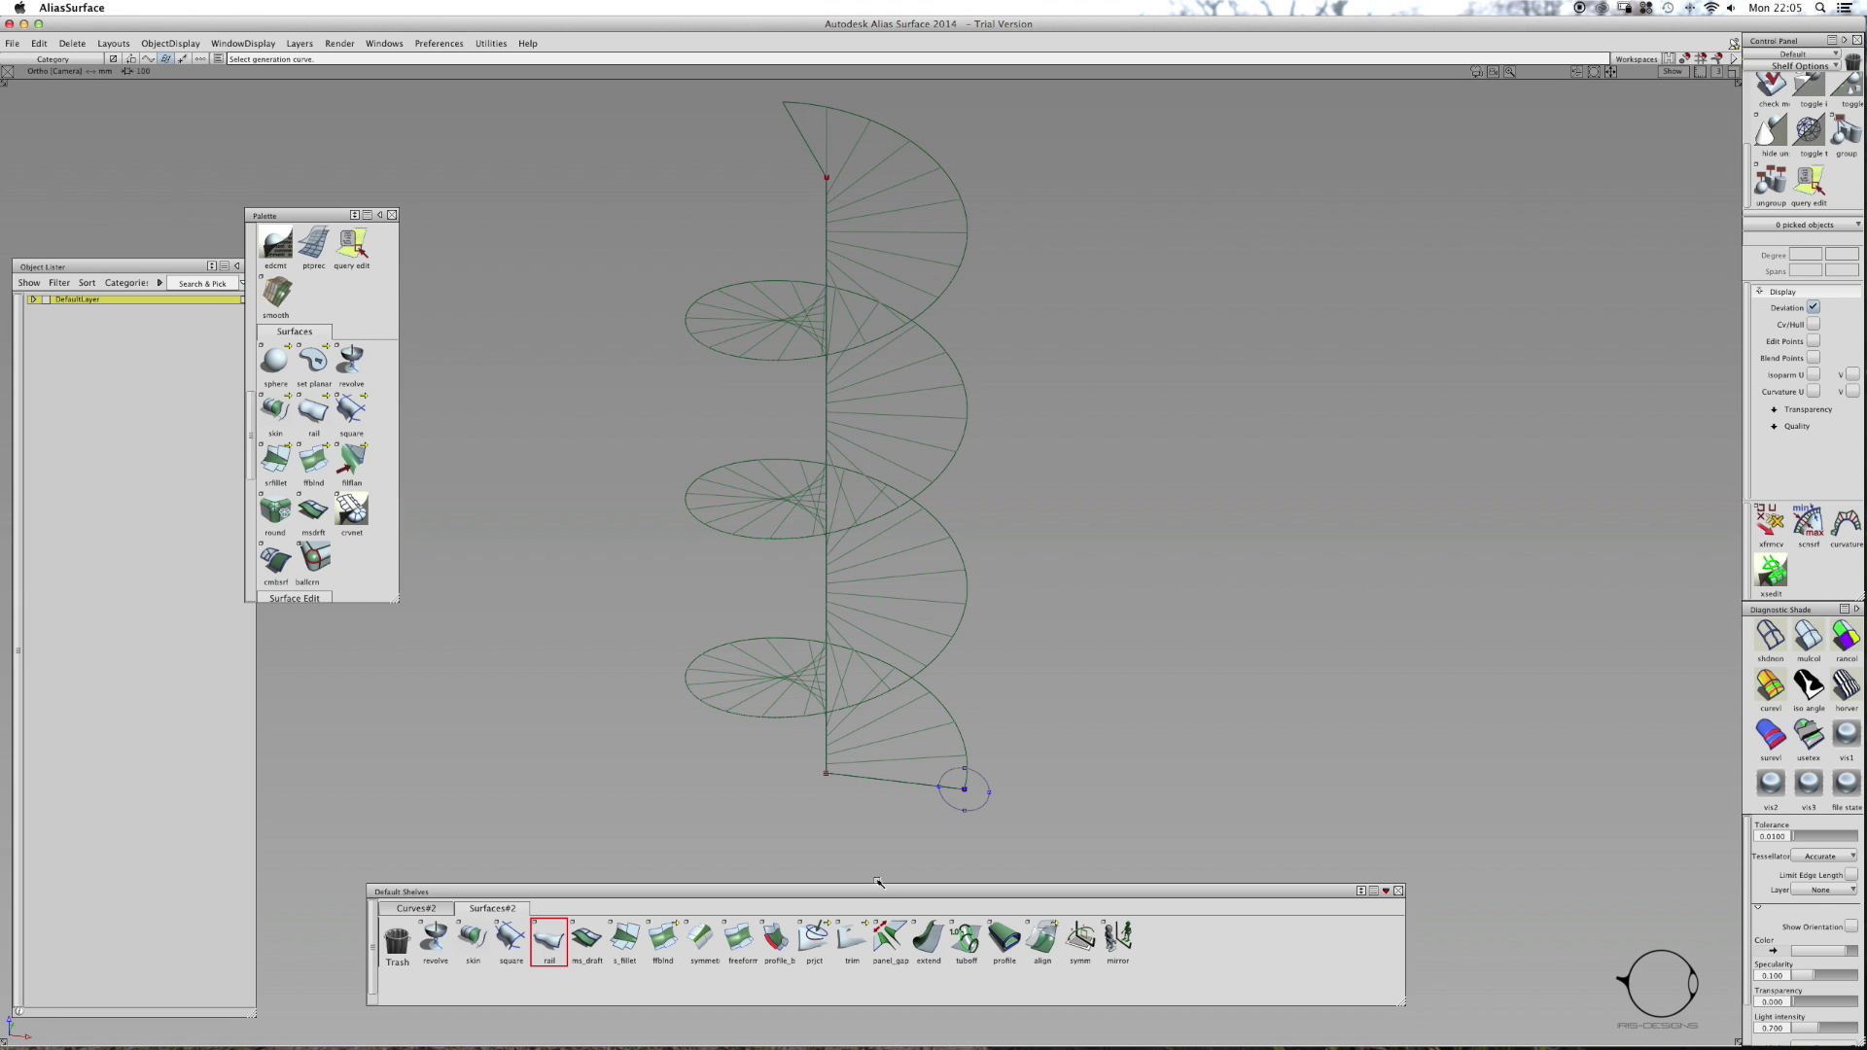
click(1006, 945)
click(986, 806)
click(1722, 1025)
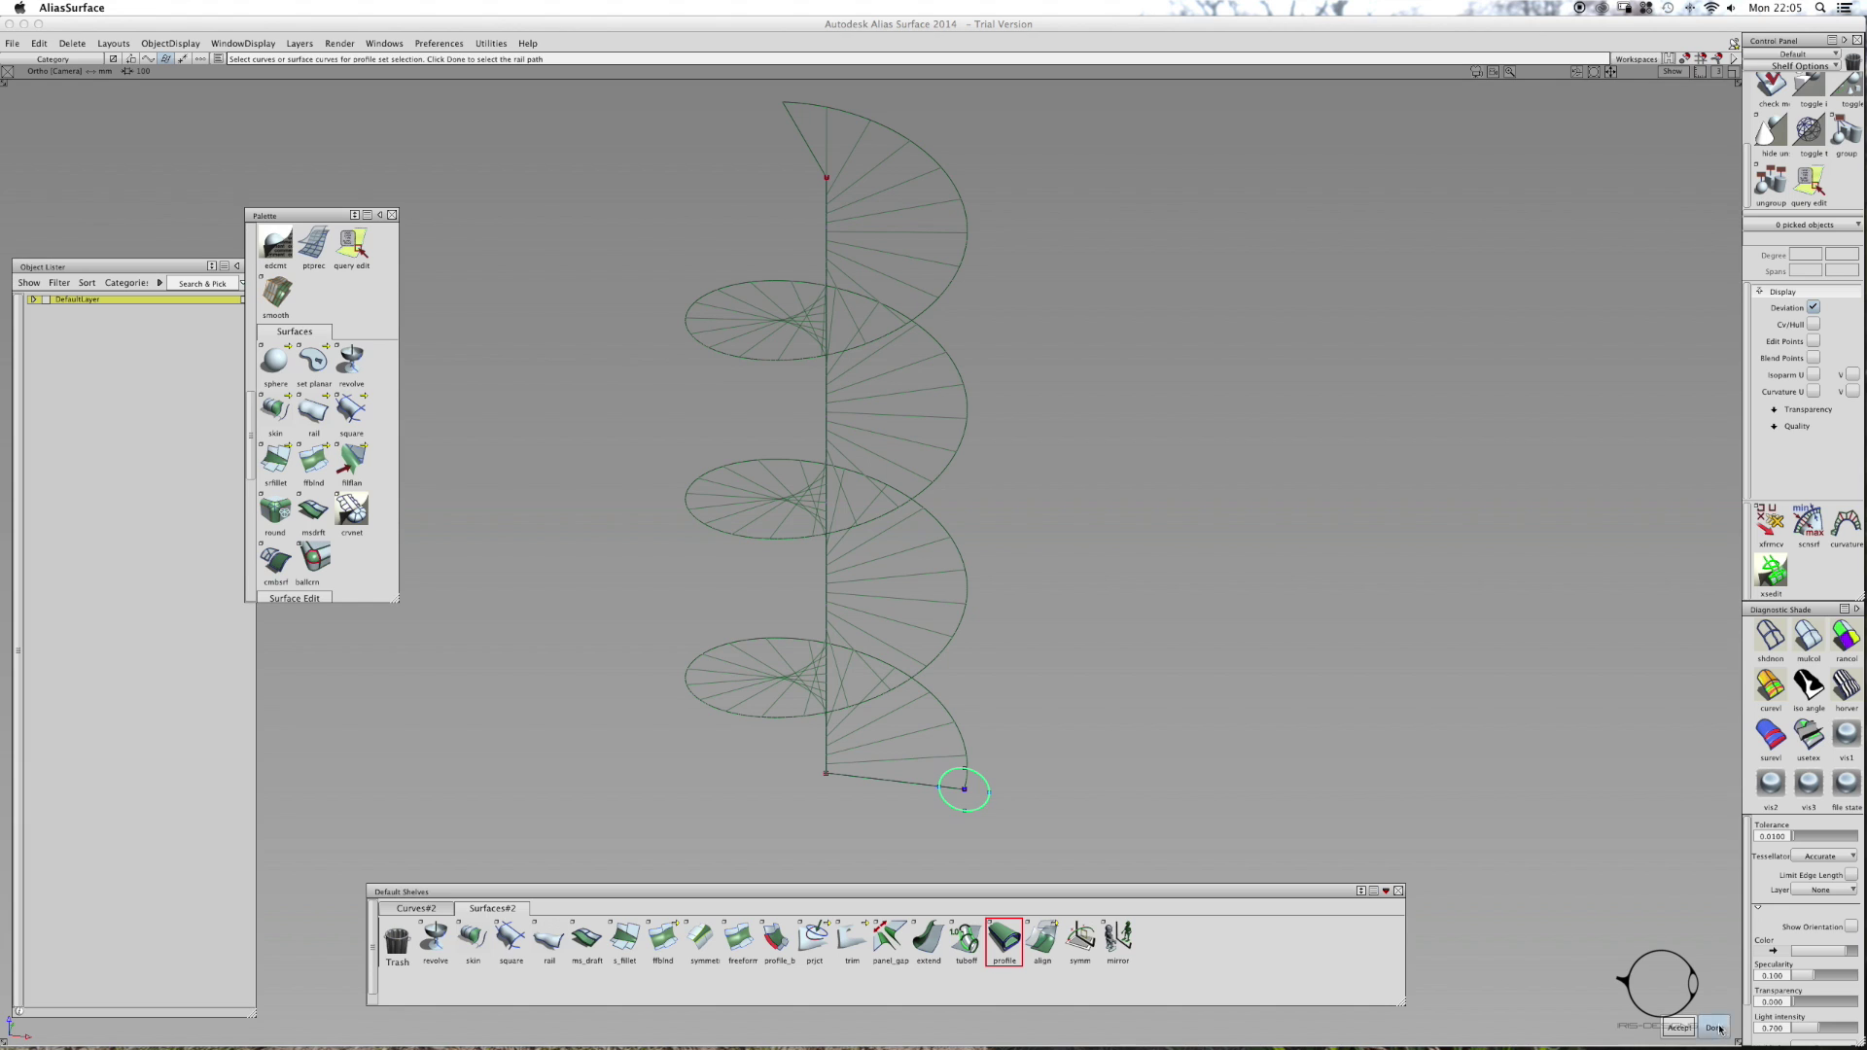
click(965, 741)
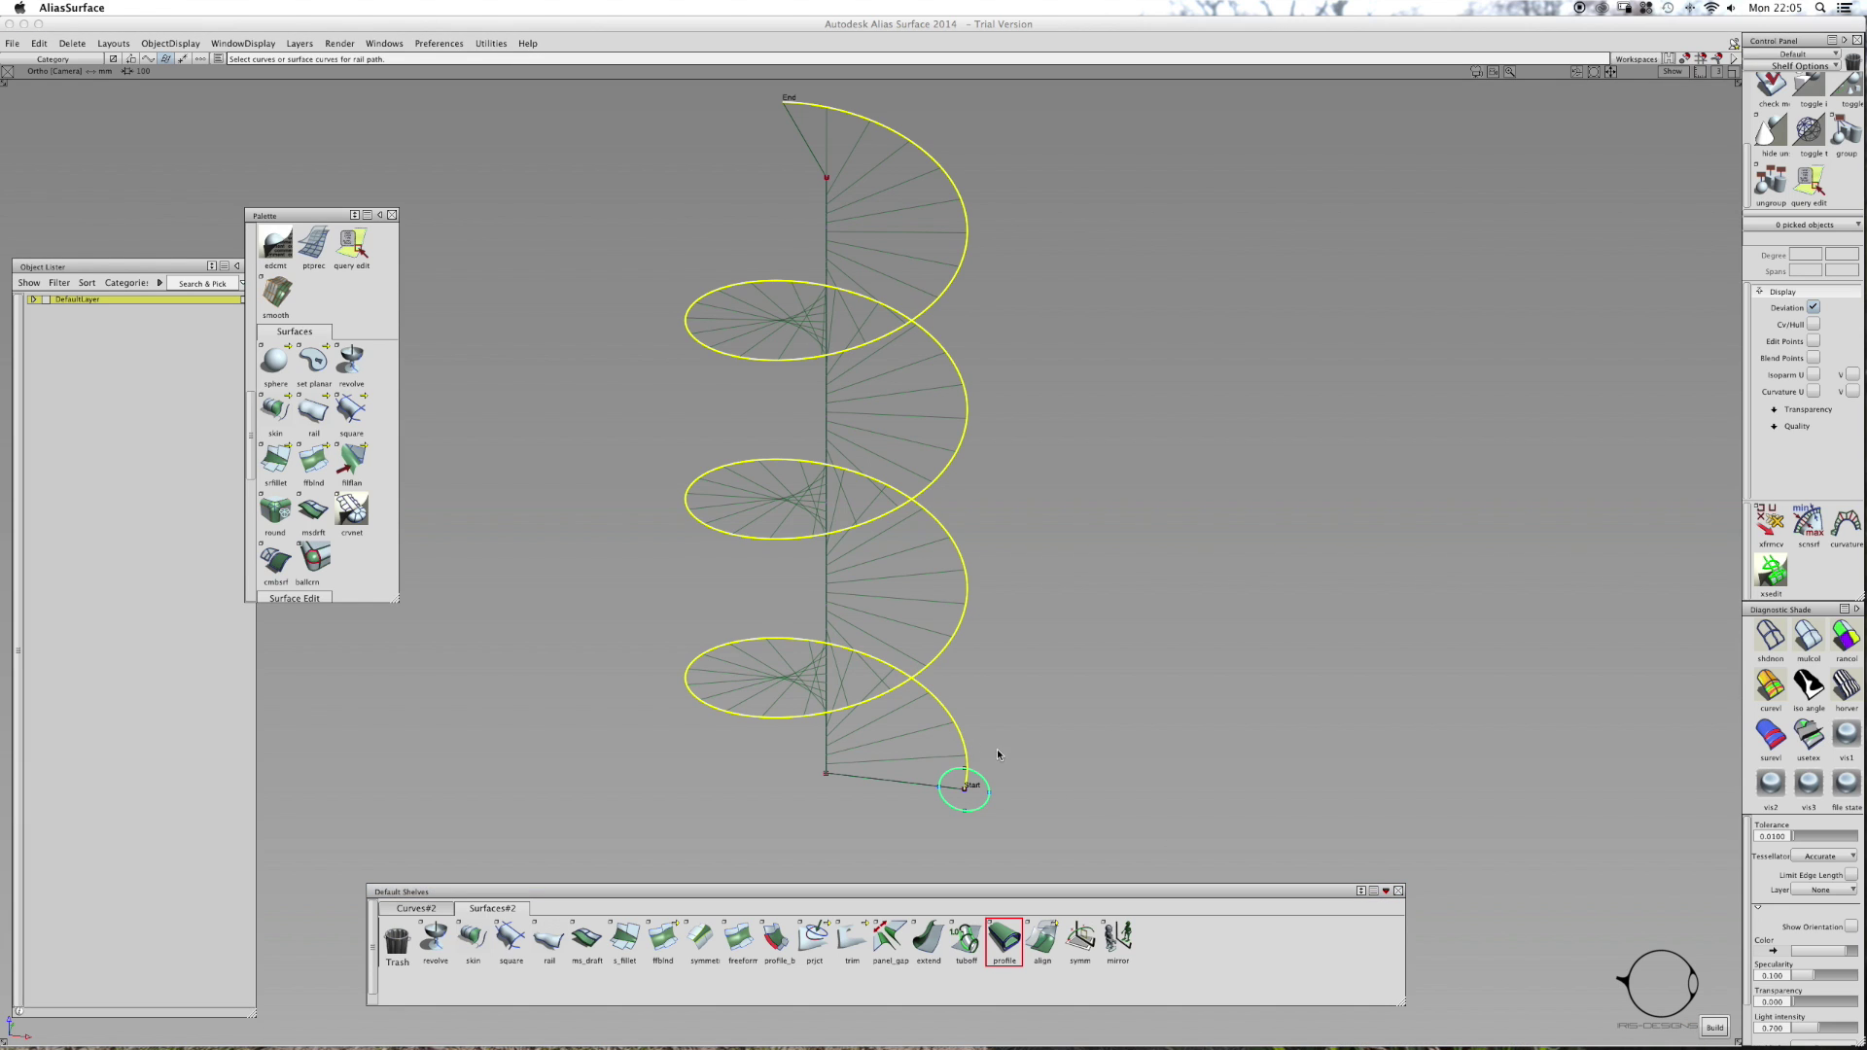
click(1714, 1027)
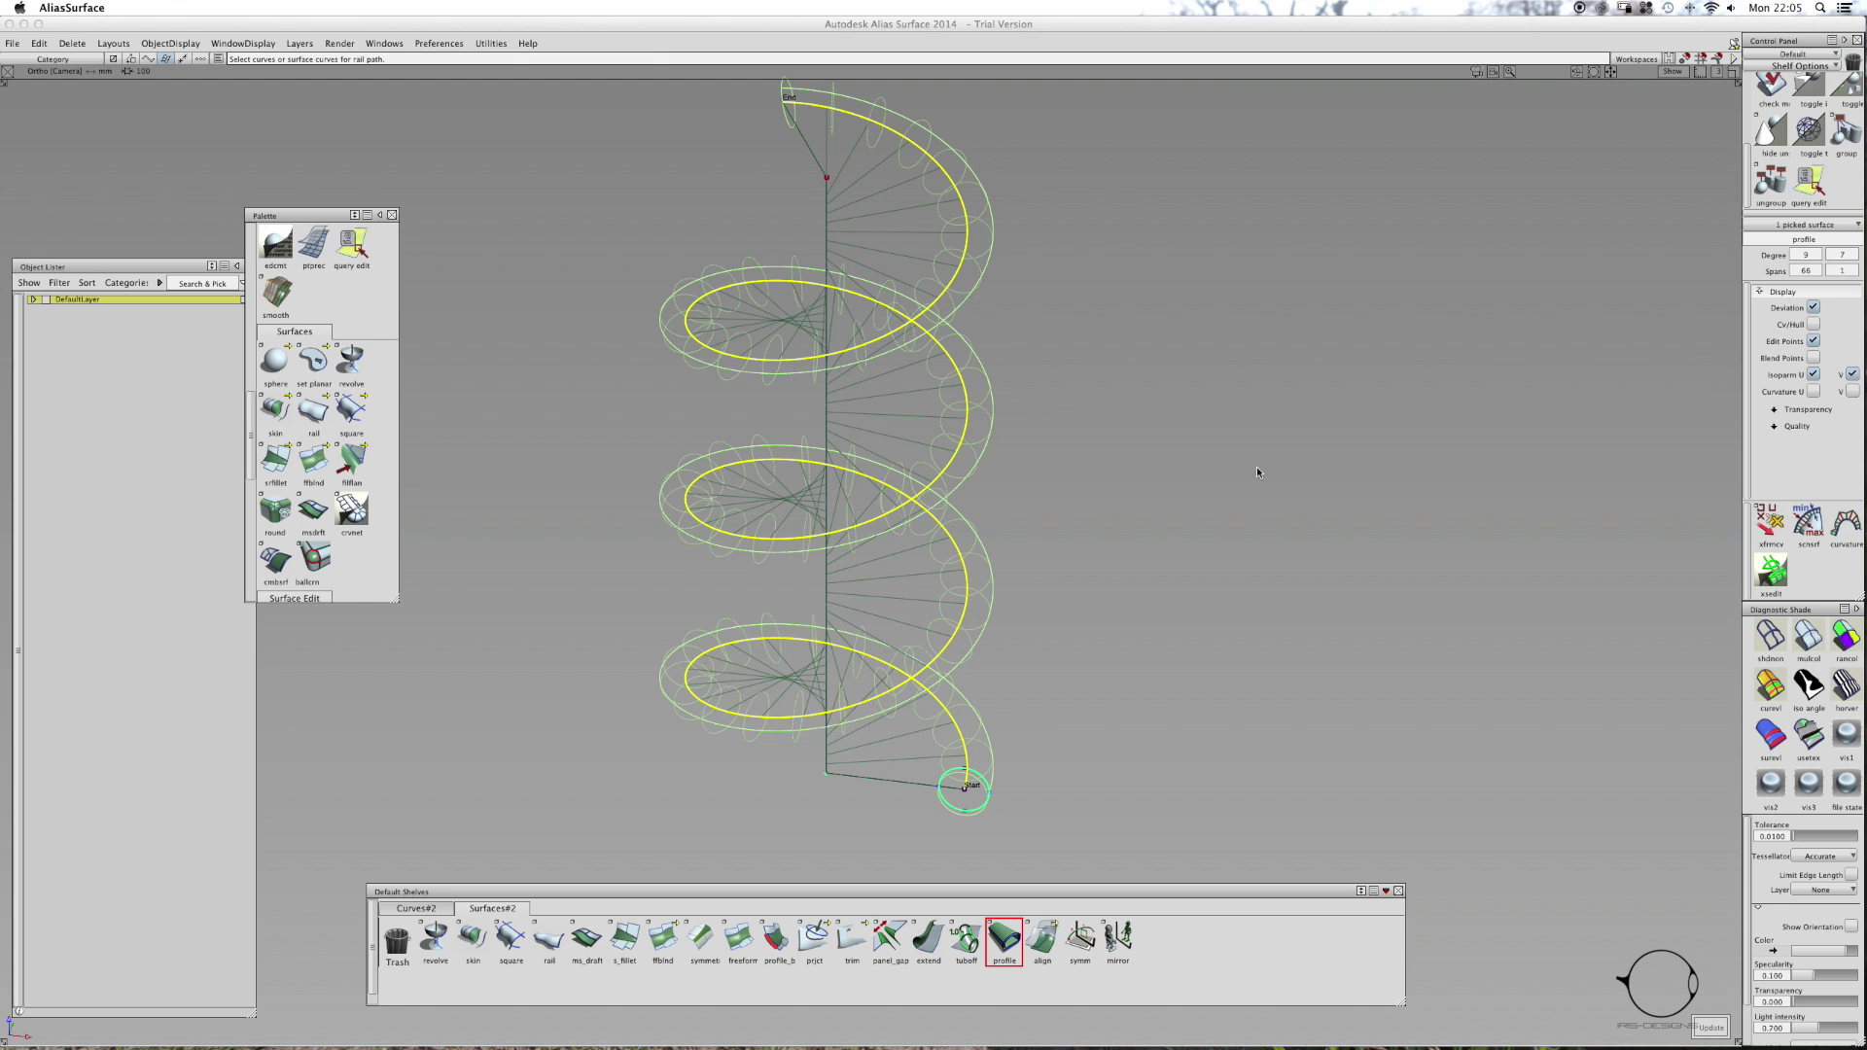
- Finish the tube surface and shade the model with the multi-color diagnostic shade
ctrl+shift+drag(1137, 600, 1131, 575)
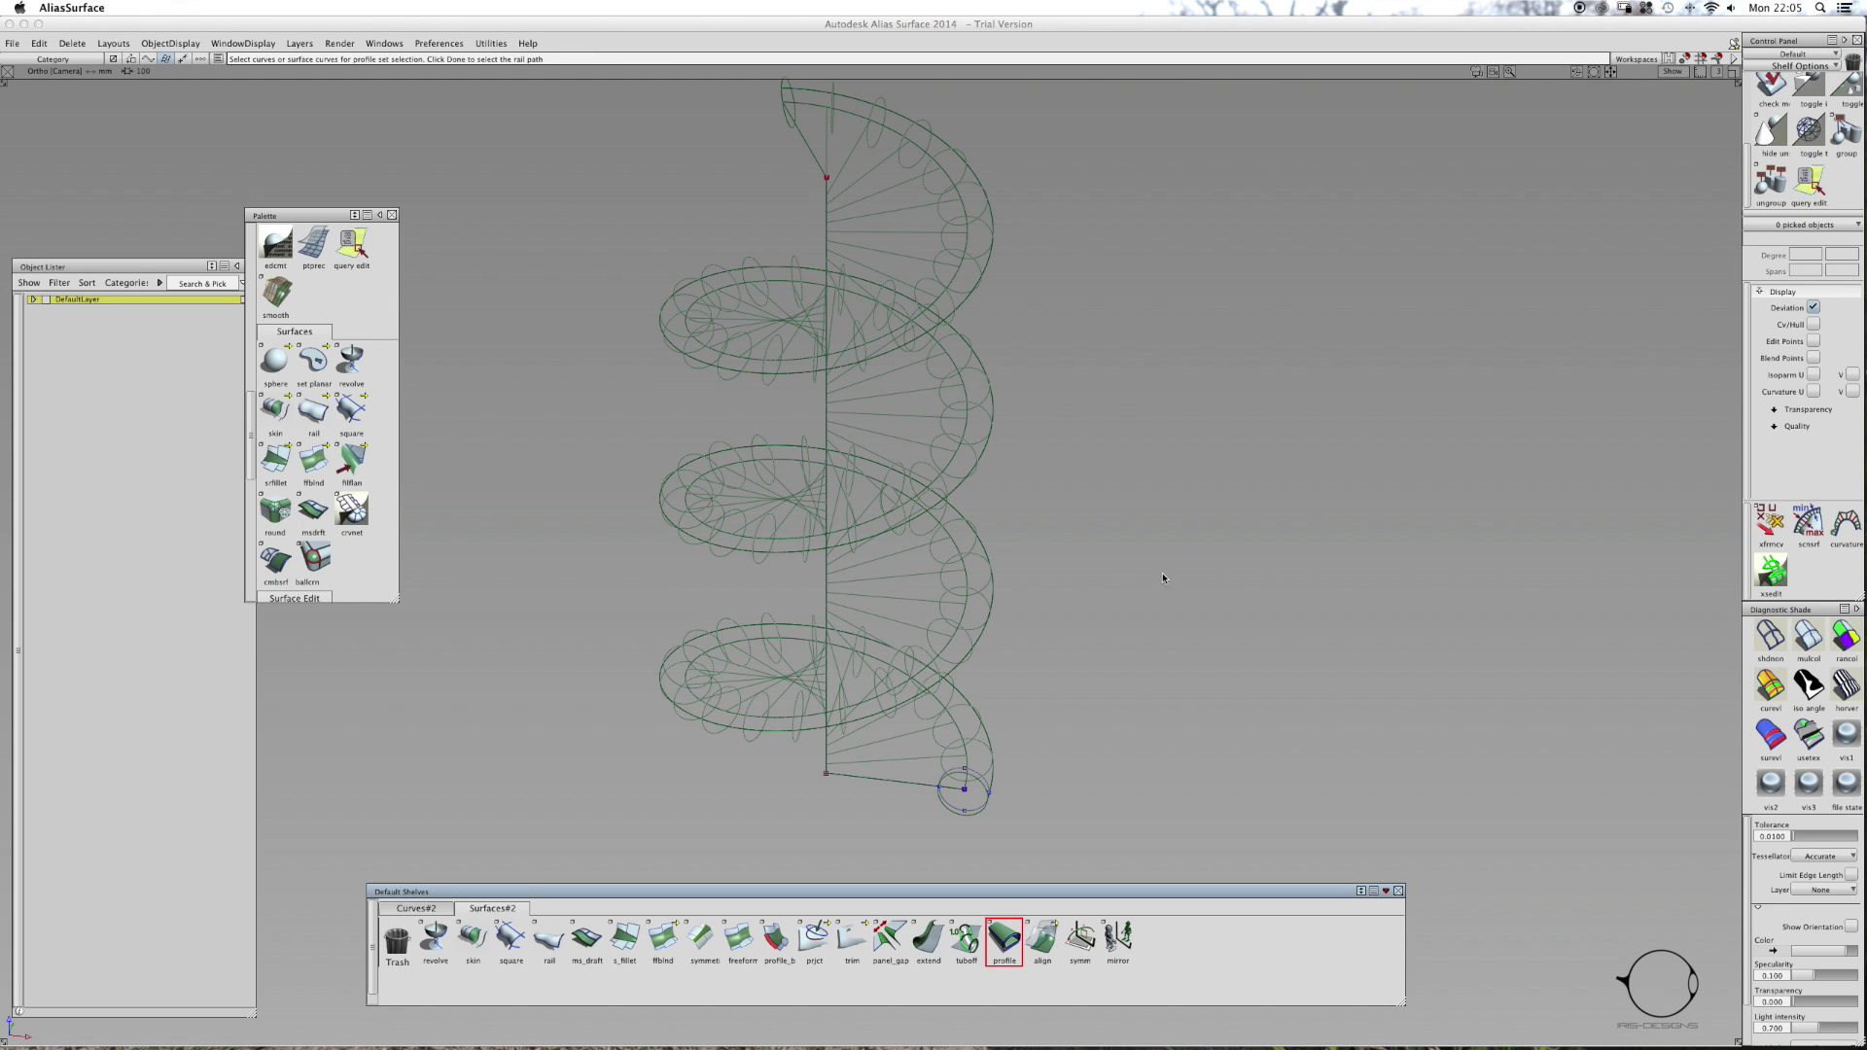
click(1809, 638)
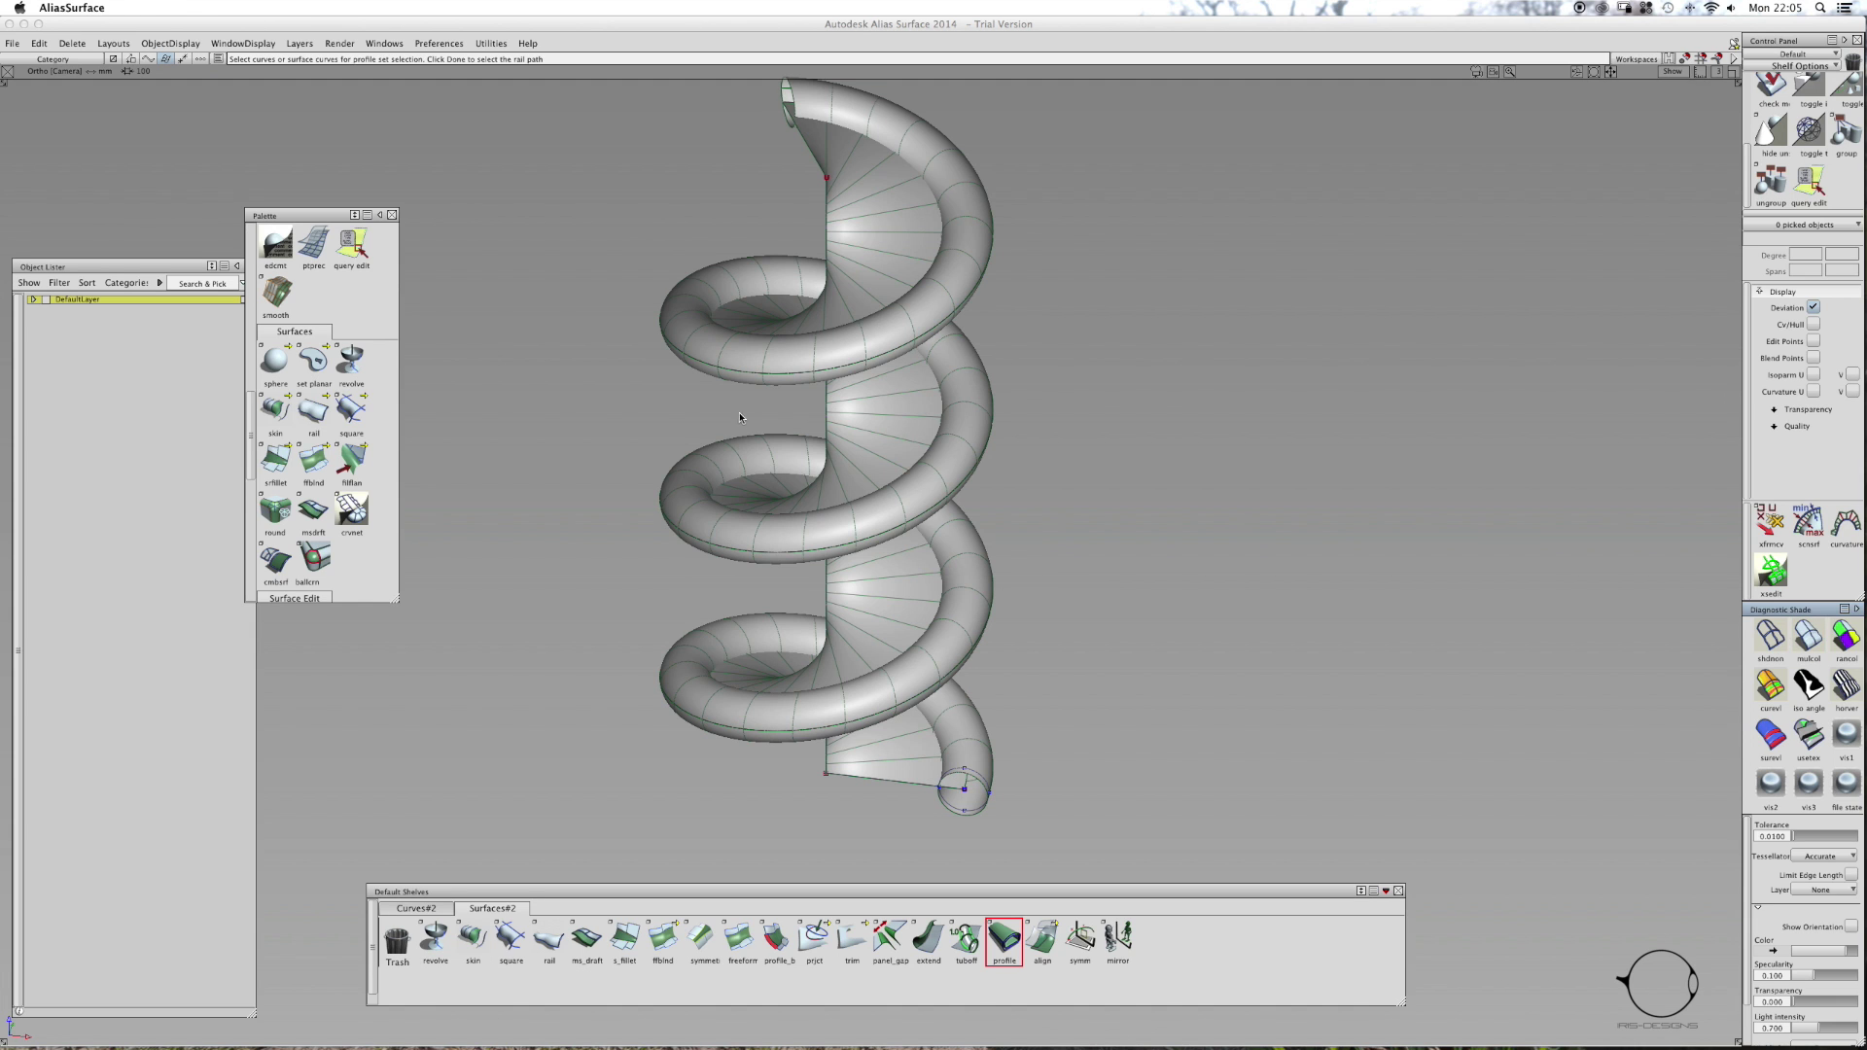
mouse_move(784, 381)
alt+shift+mouse_down()
mouse_move(1142, 337)
mouse_move(1236, 292)
mouse_move(1085, 272)
mouse_move(634, 288)
mouse_move(637, 452)
alt+shift+mouse_up()
- Delete the coiled tube, keeping the helical surface and the construction curves
ctrl+shift+drag(875, 364, 874, 328)
right_drag(853, 269, 844, 278)
click(856, 242)
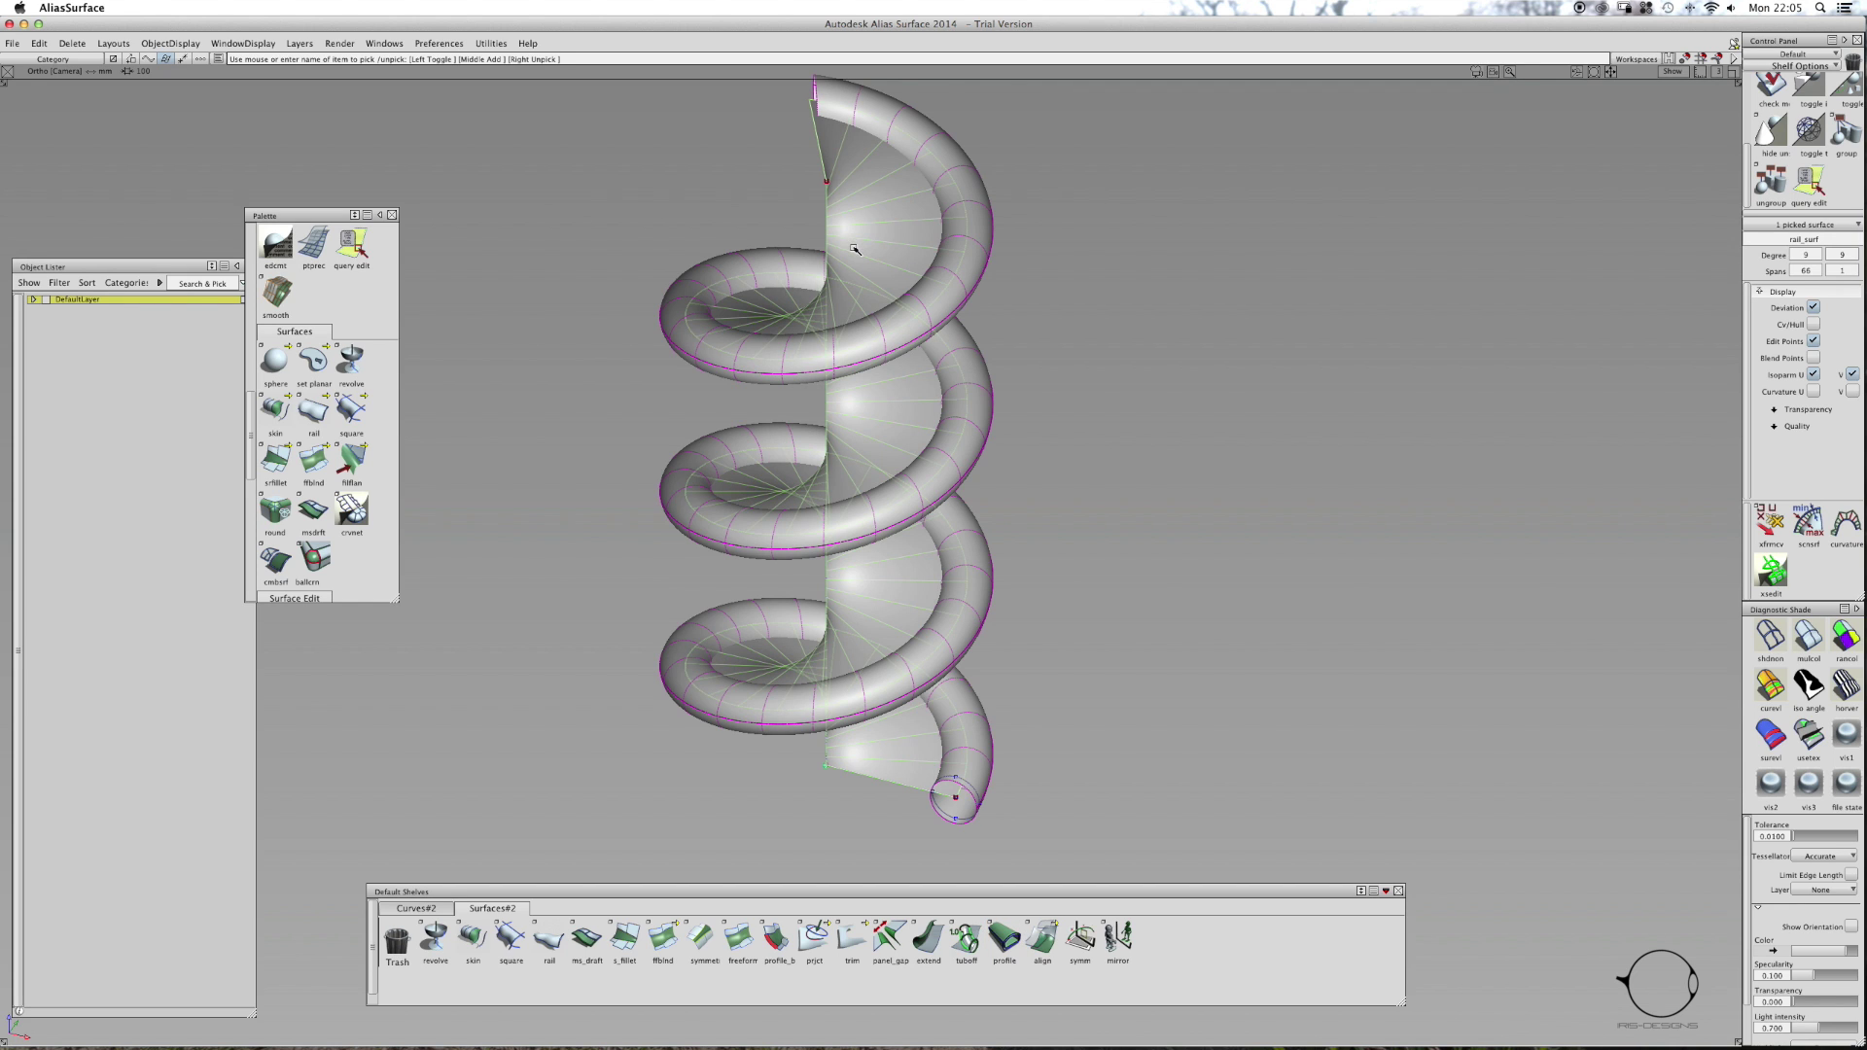
click(922, 290)
right_drag(984, 311, 974, 326)
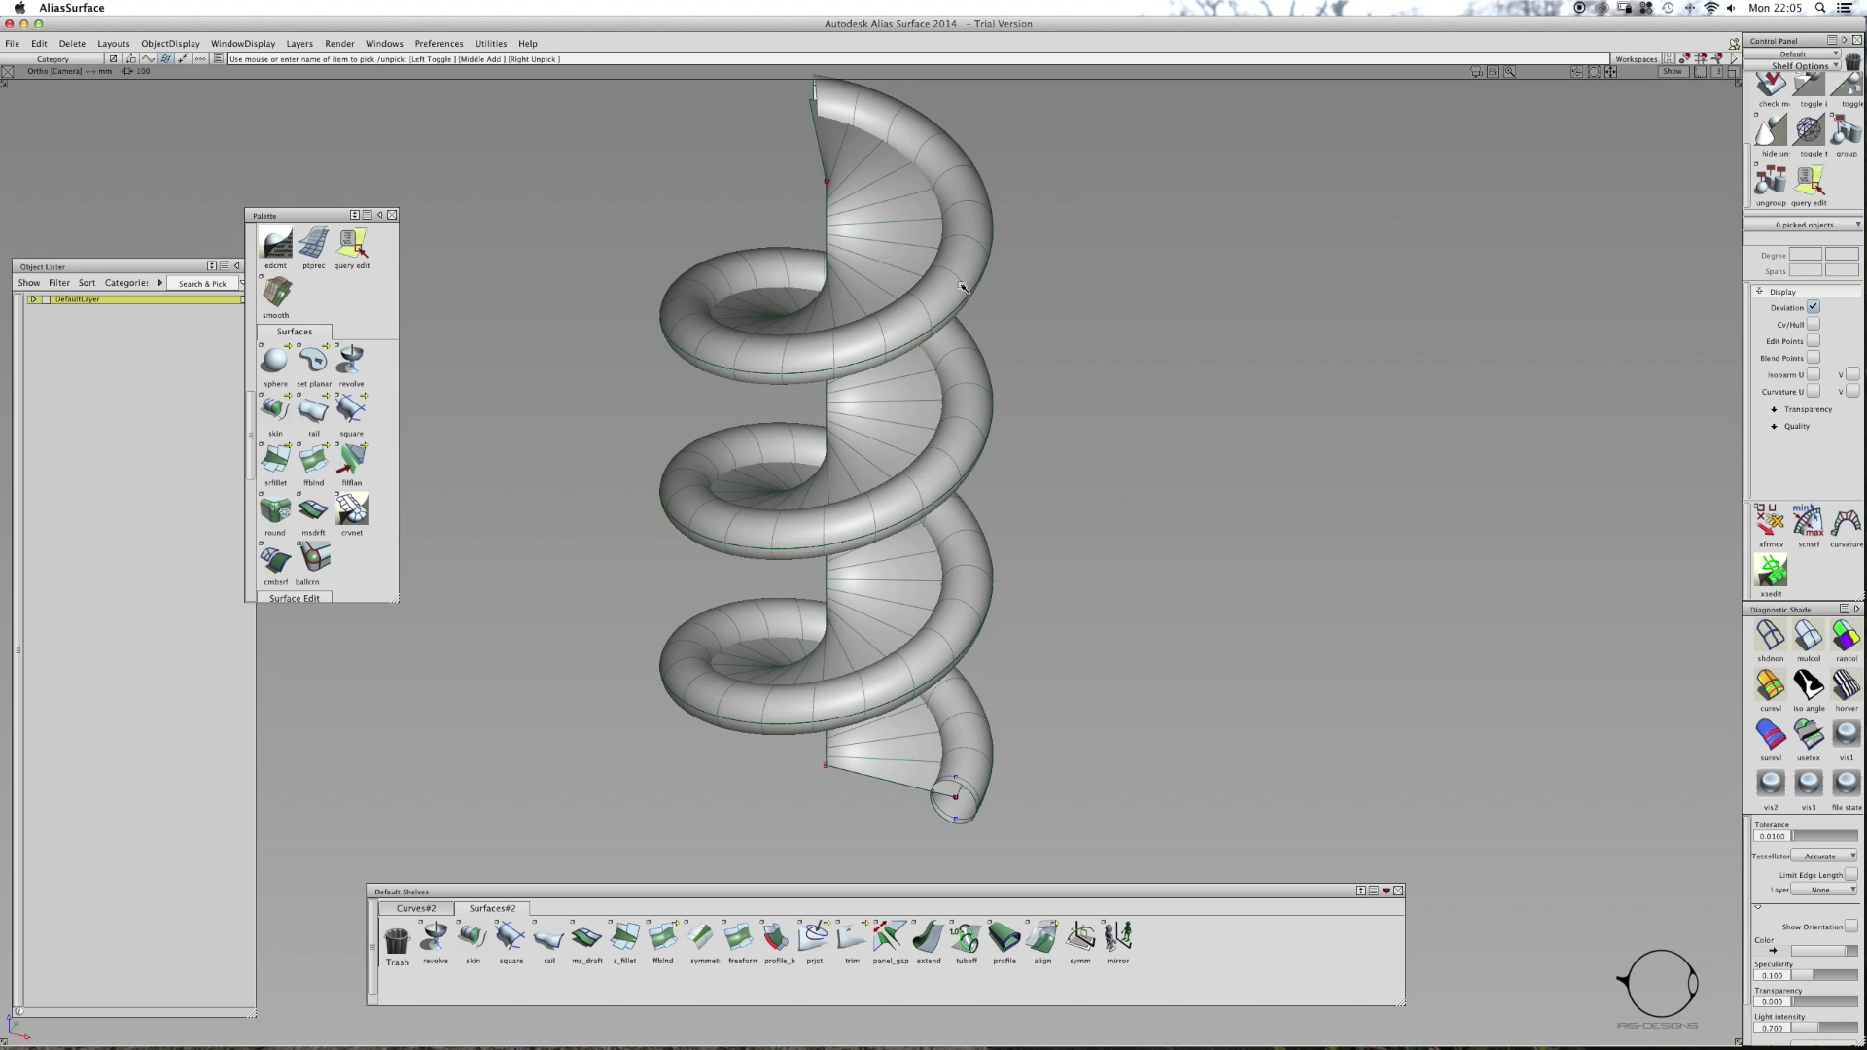
click(963, 287)
key(Delete)
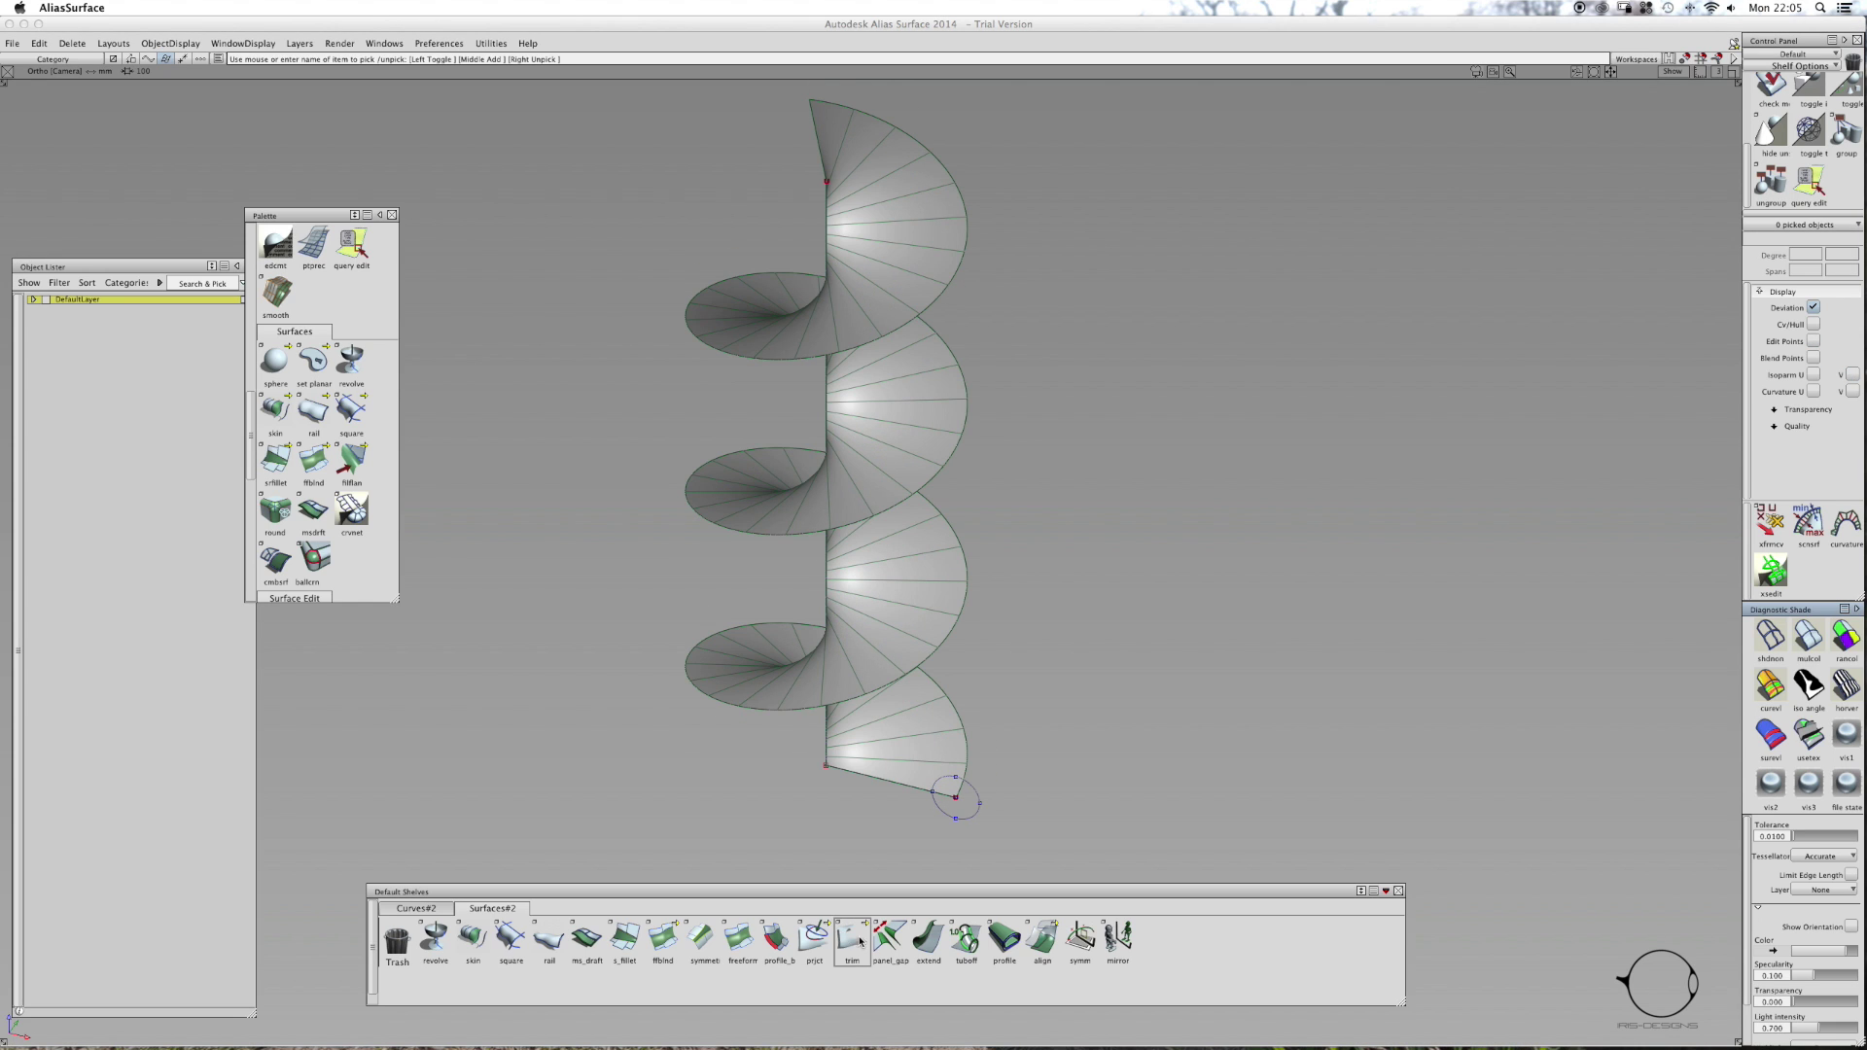
- Build a shaded two-rail surface from the helical surface's short lower edge, using its outer helical edge and the central vertical line as rails
click(548, 939)
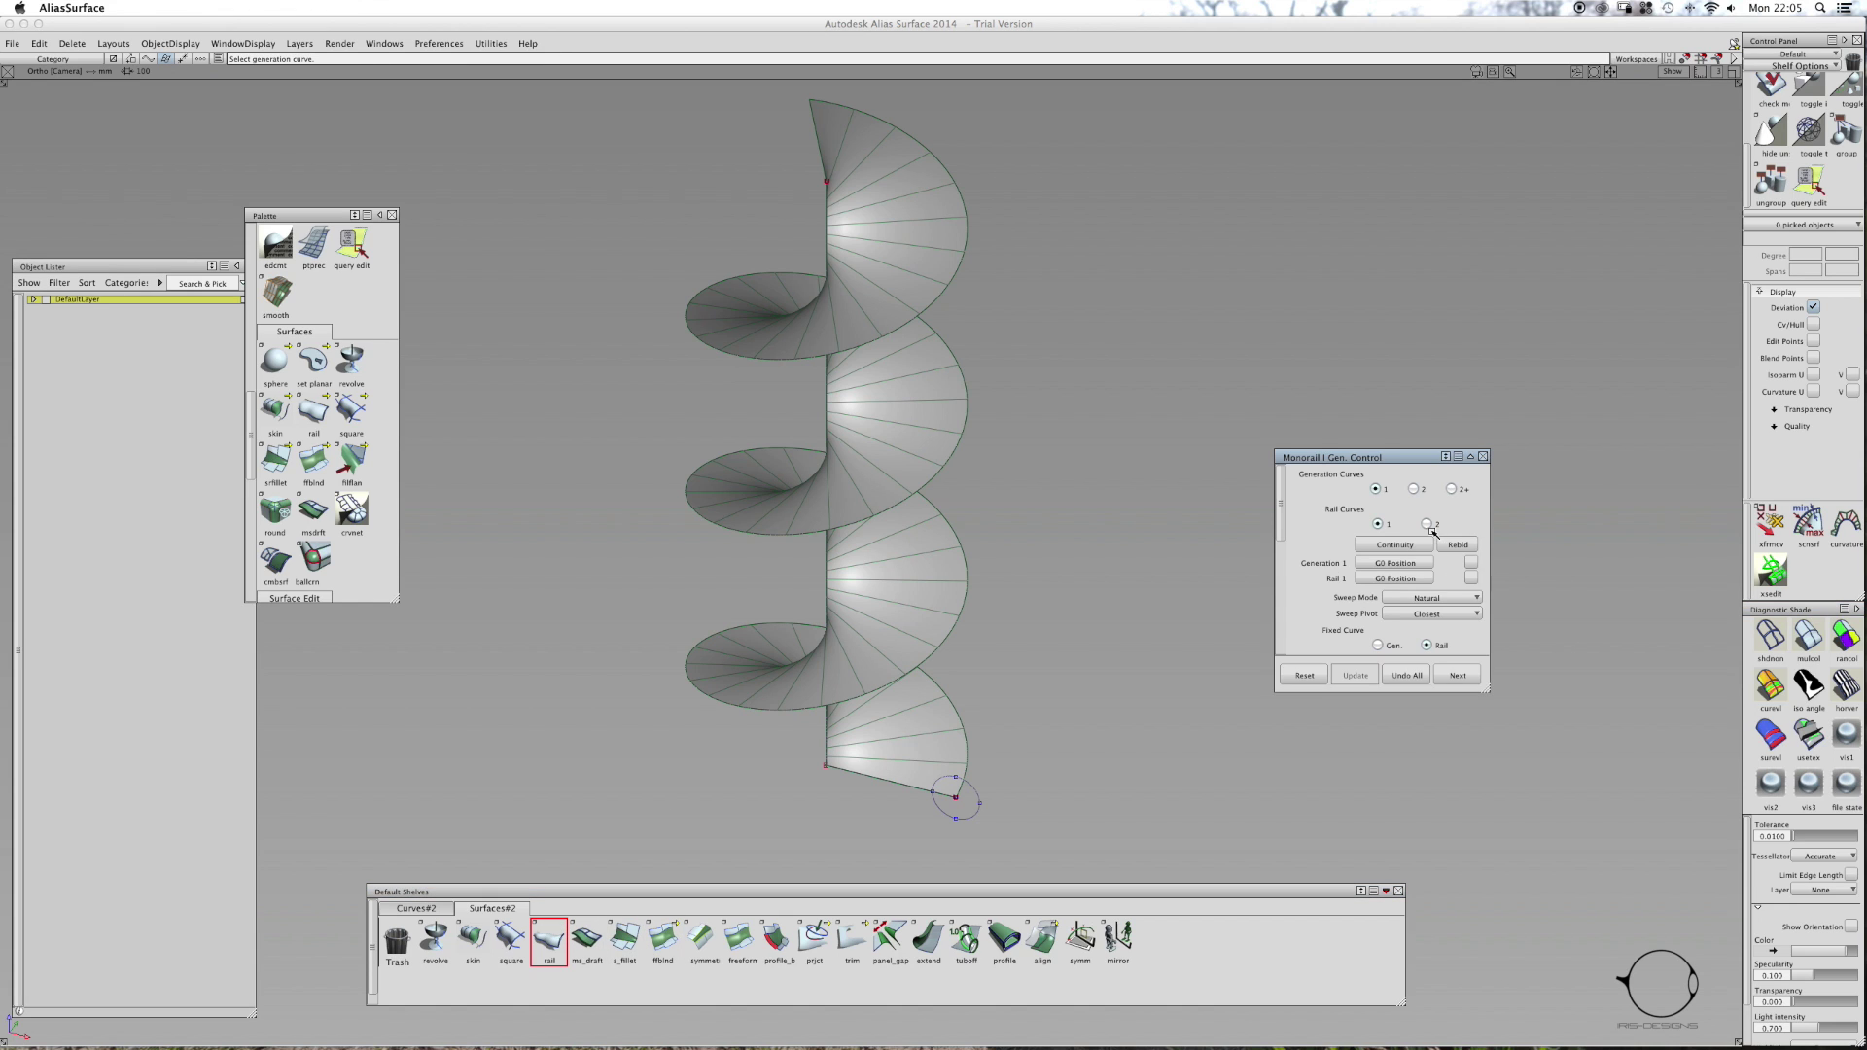
click(1428, 524)
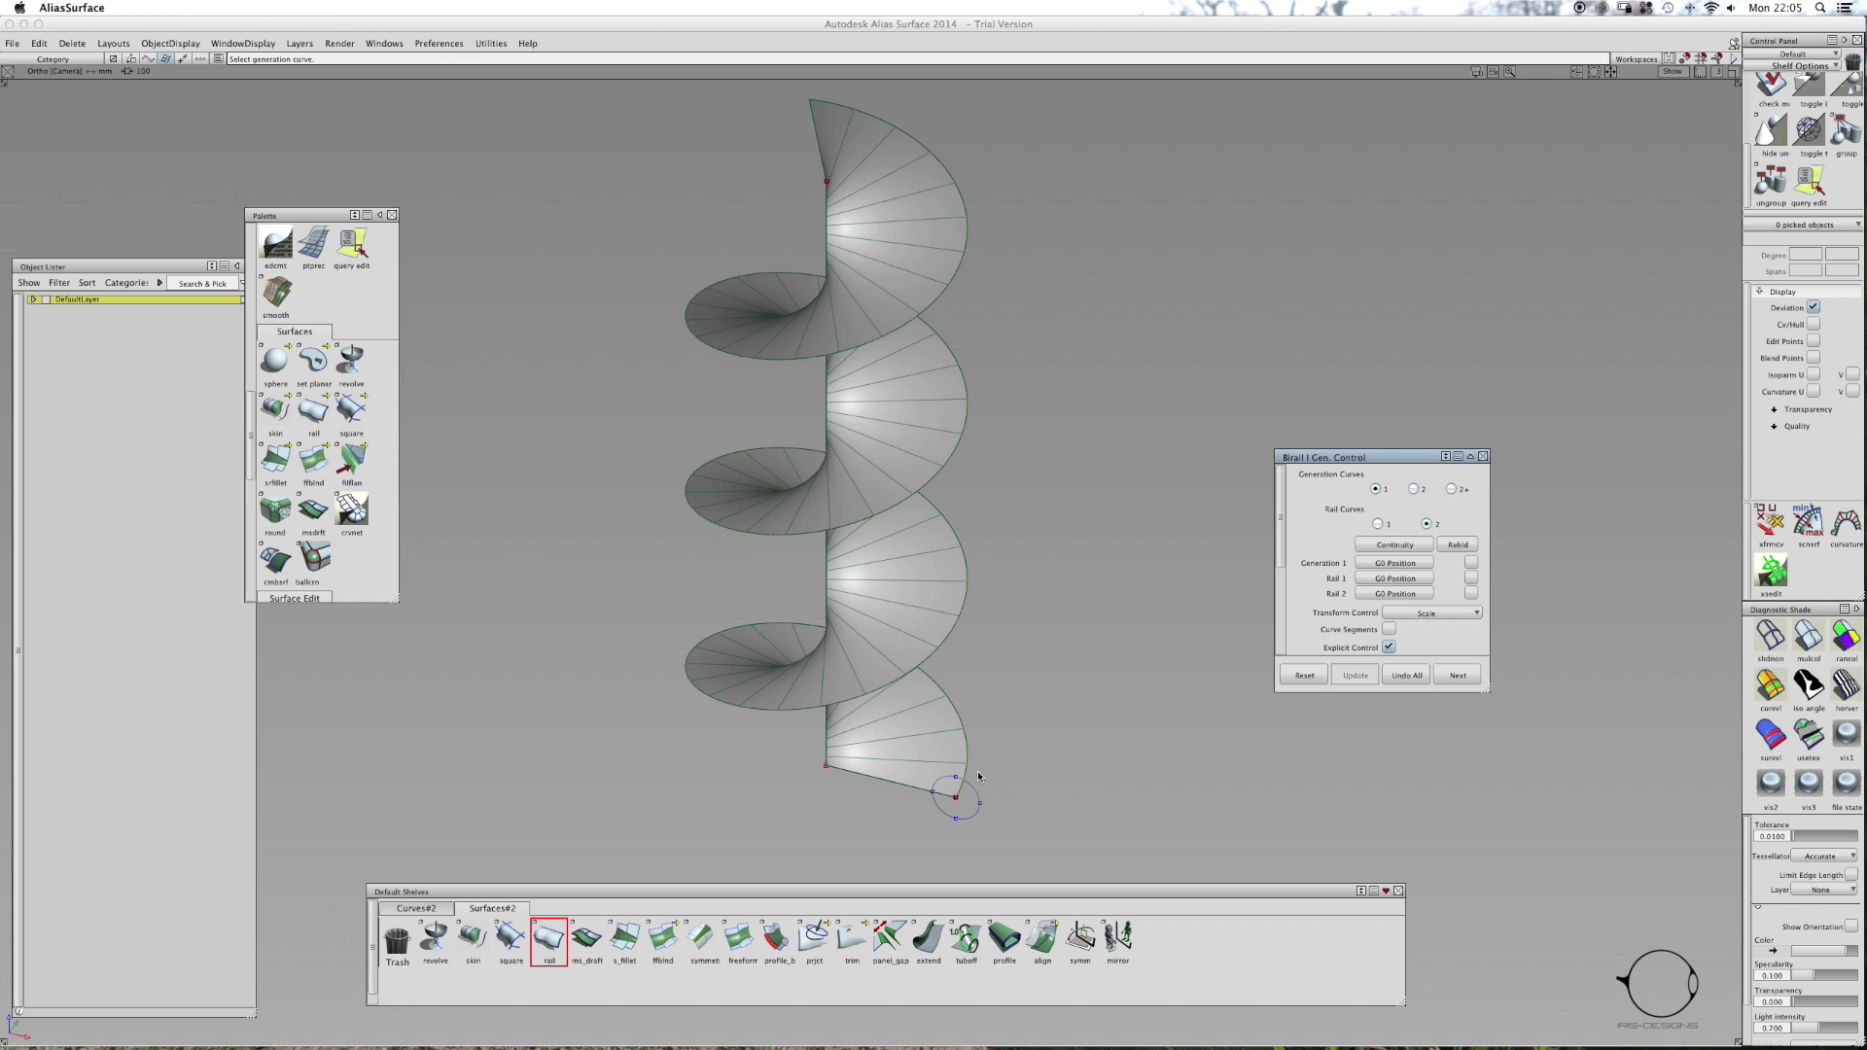
click(898, 793)
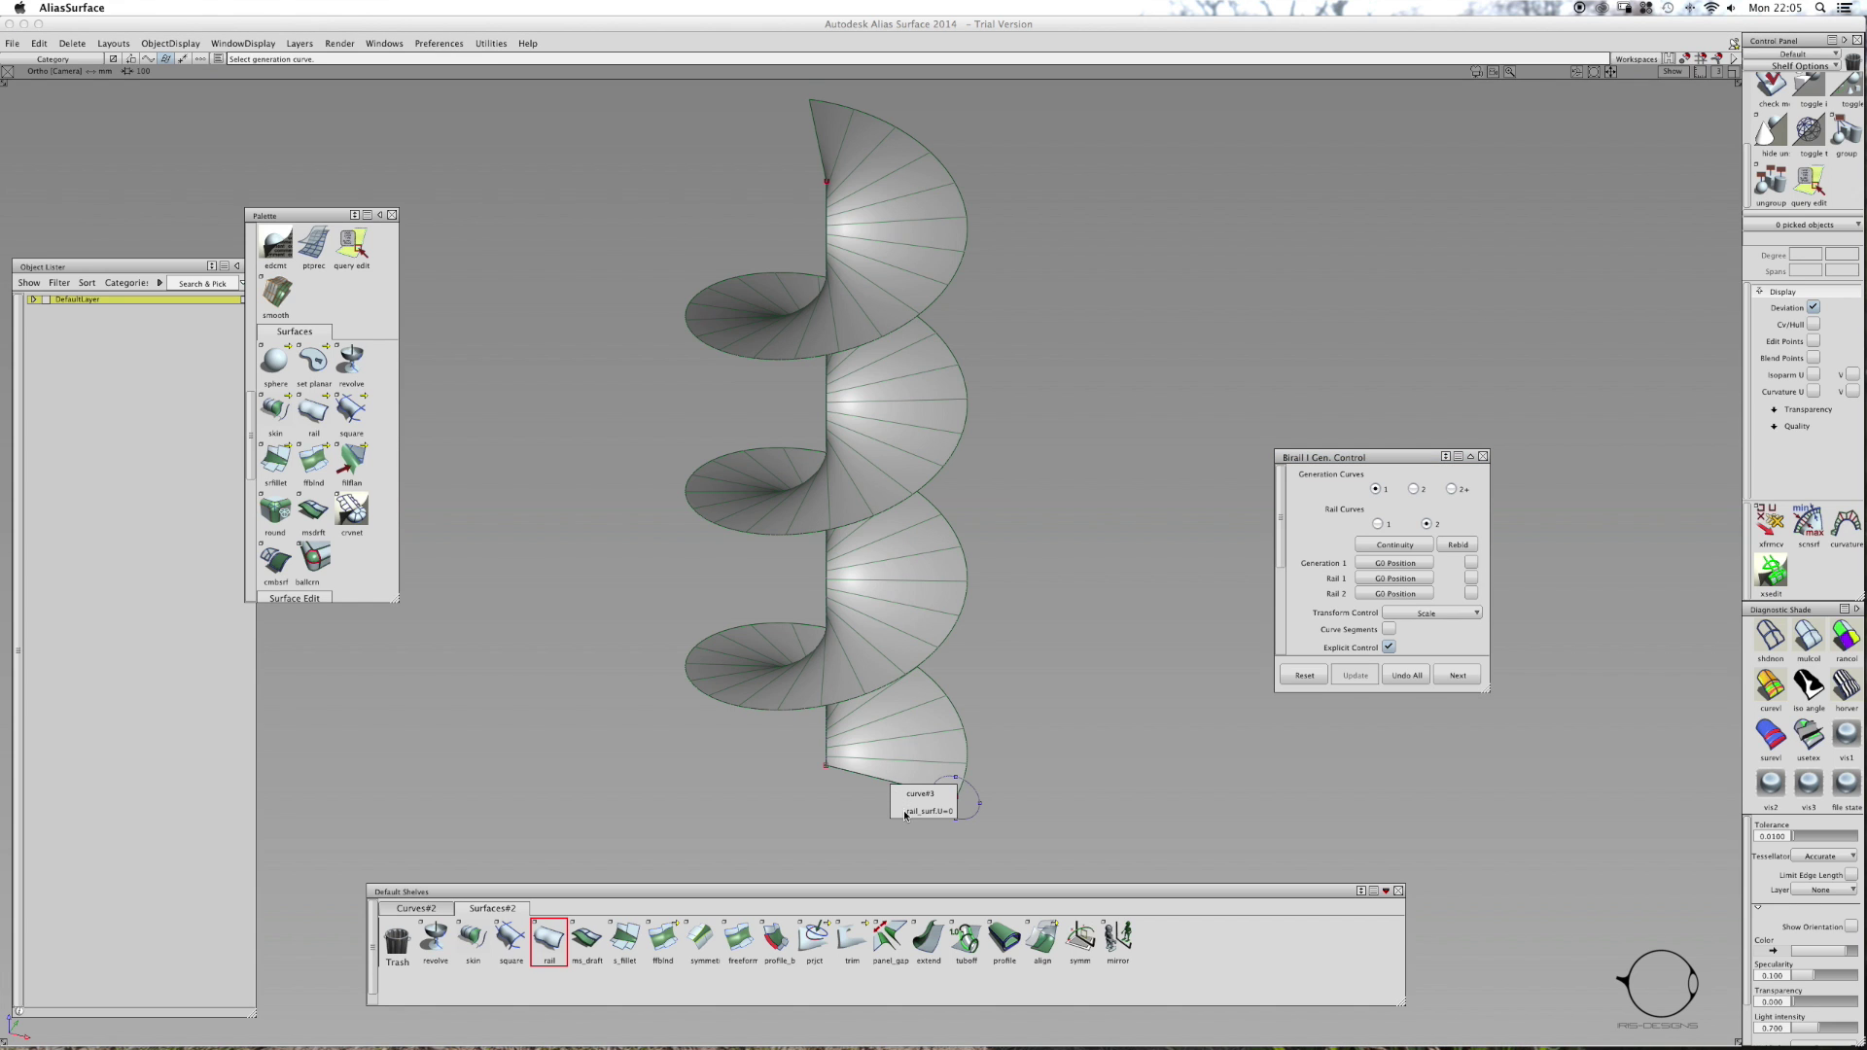
click(905, 812)
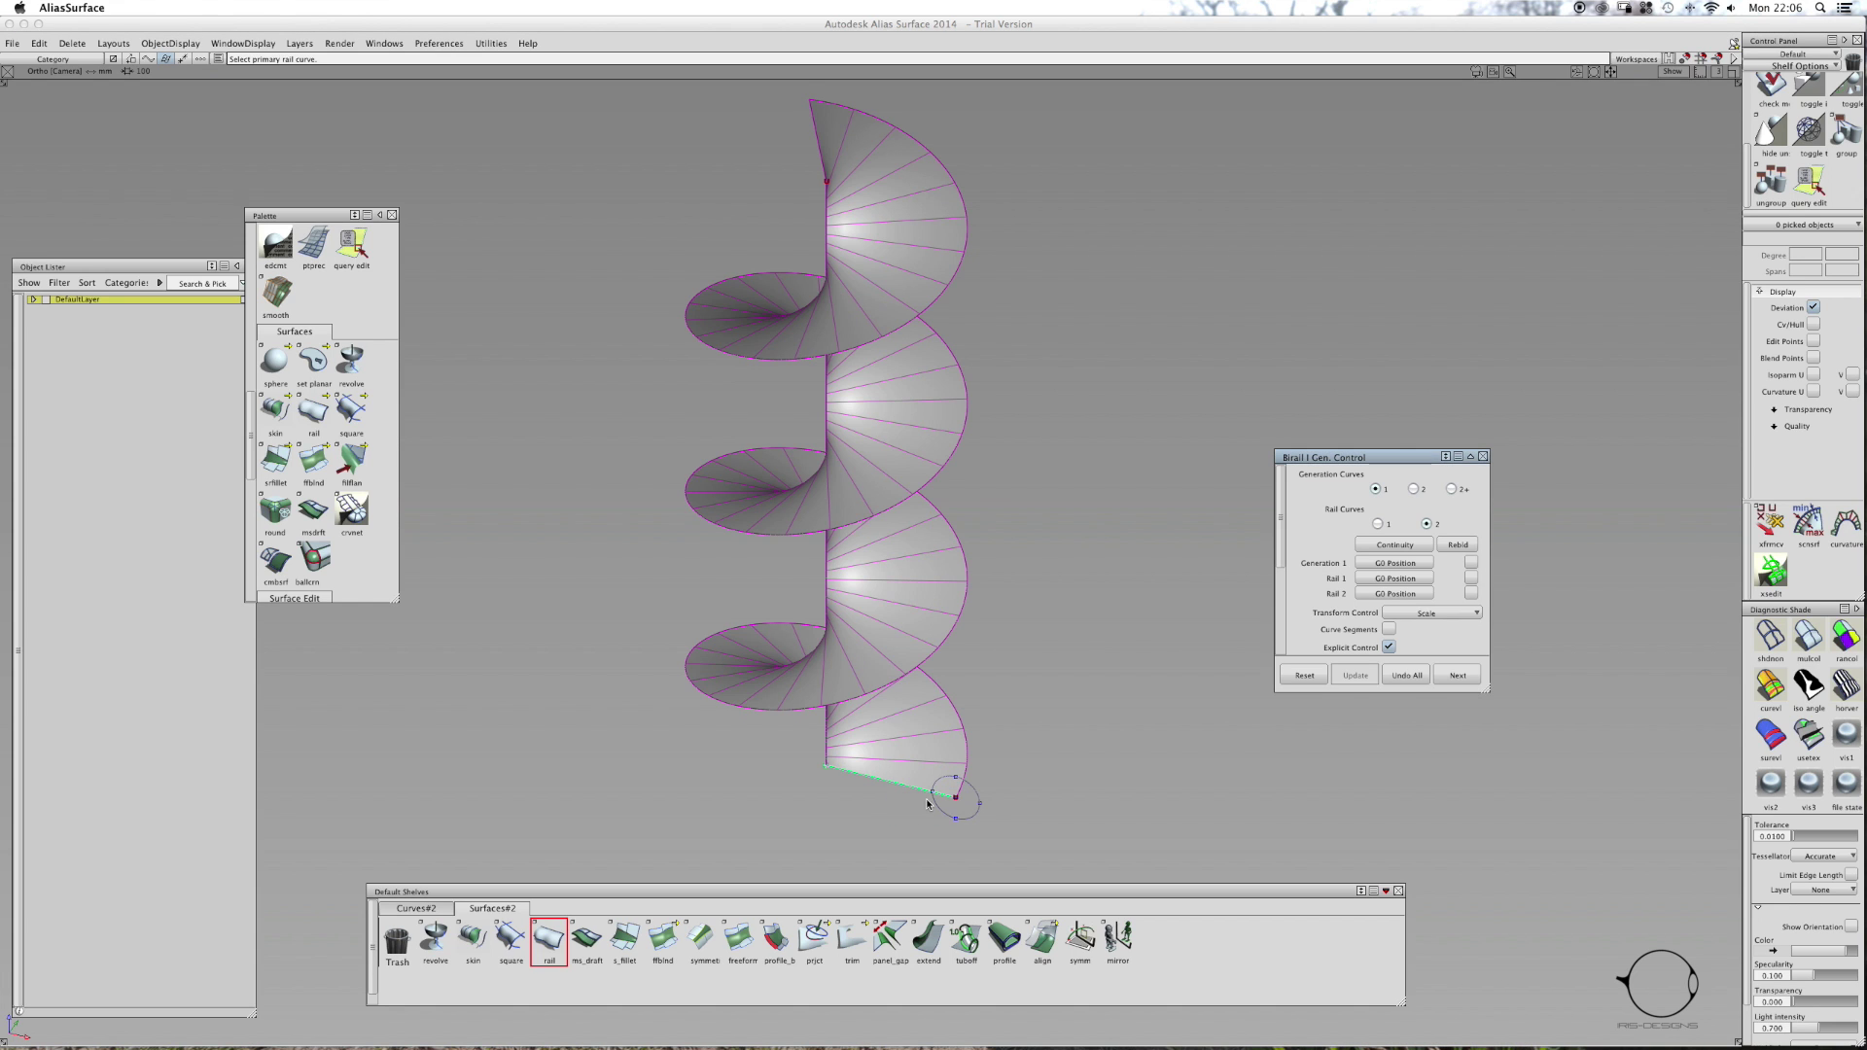
click(964, 747)
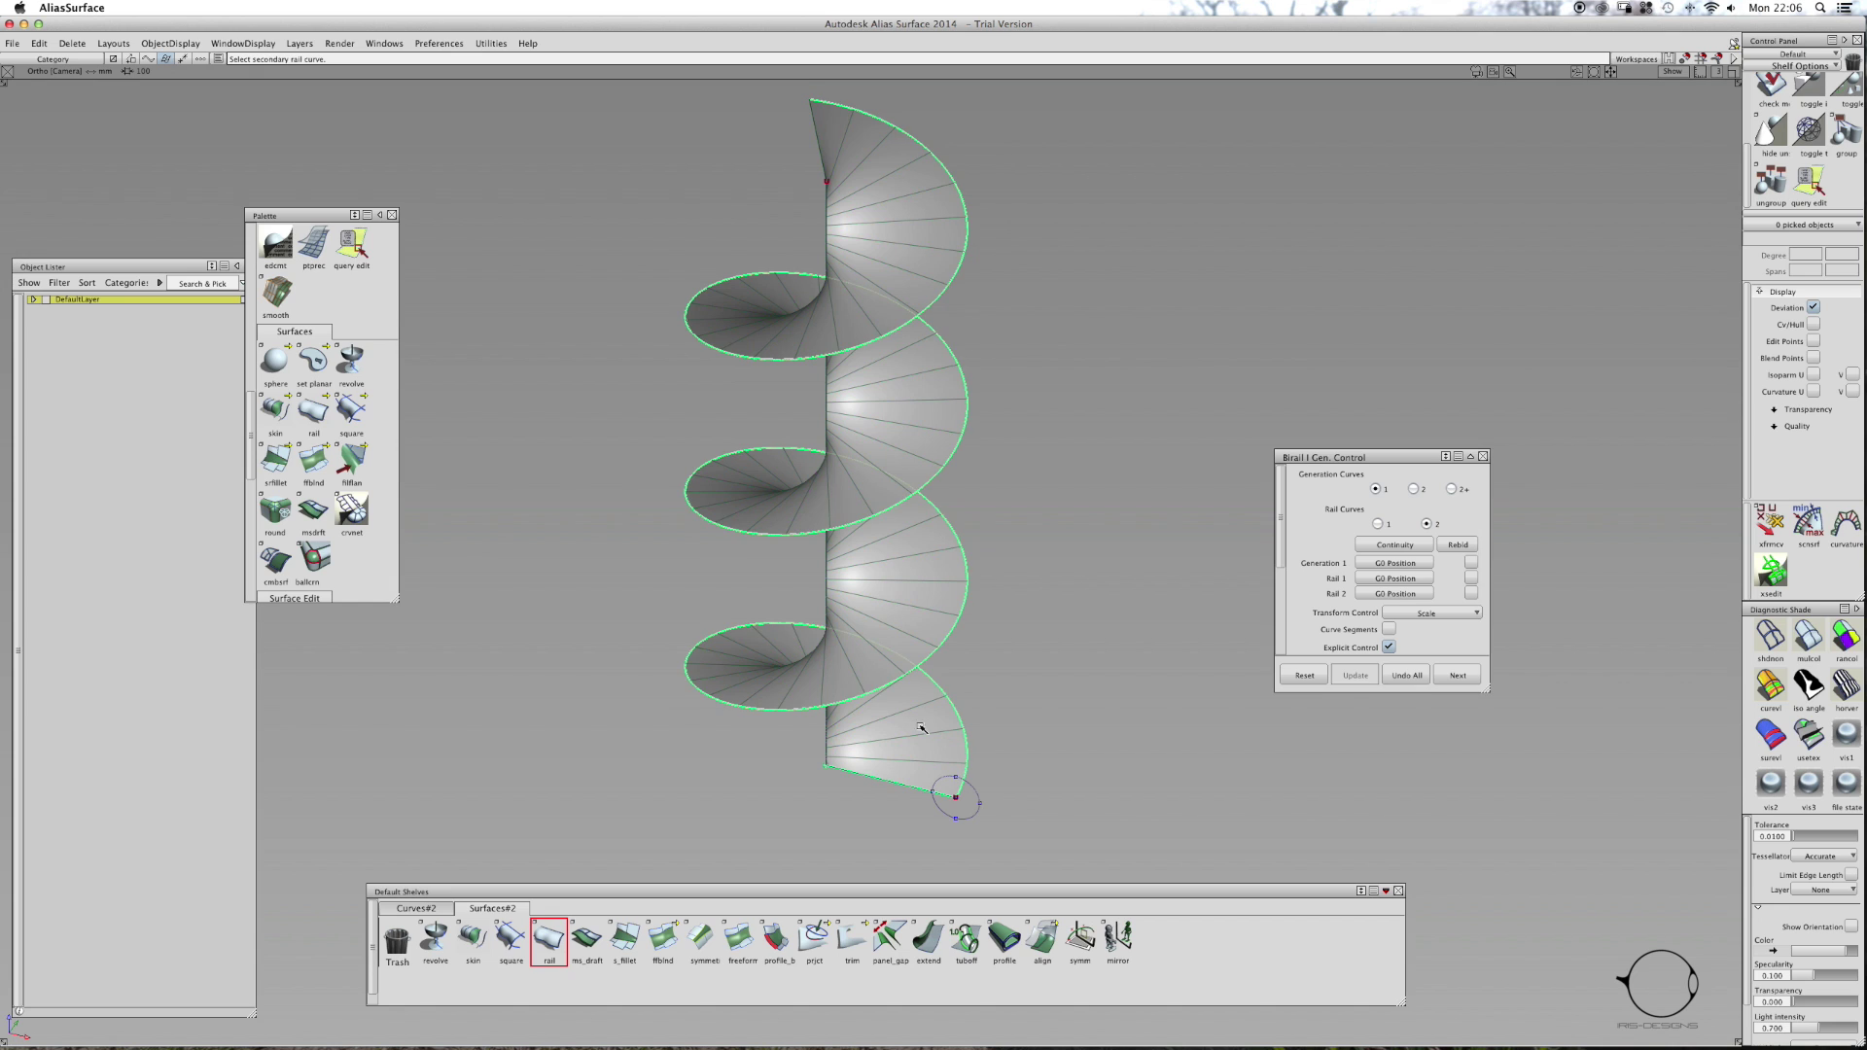
click(833, 756)
click(849, 757)
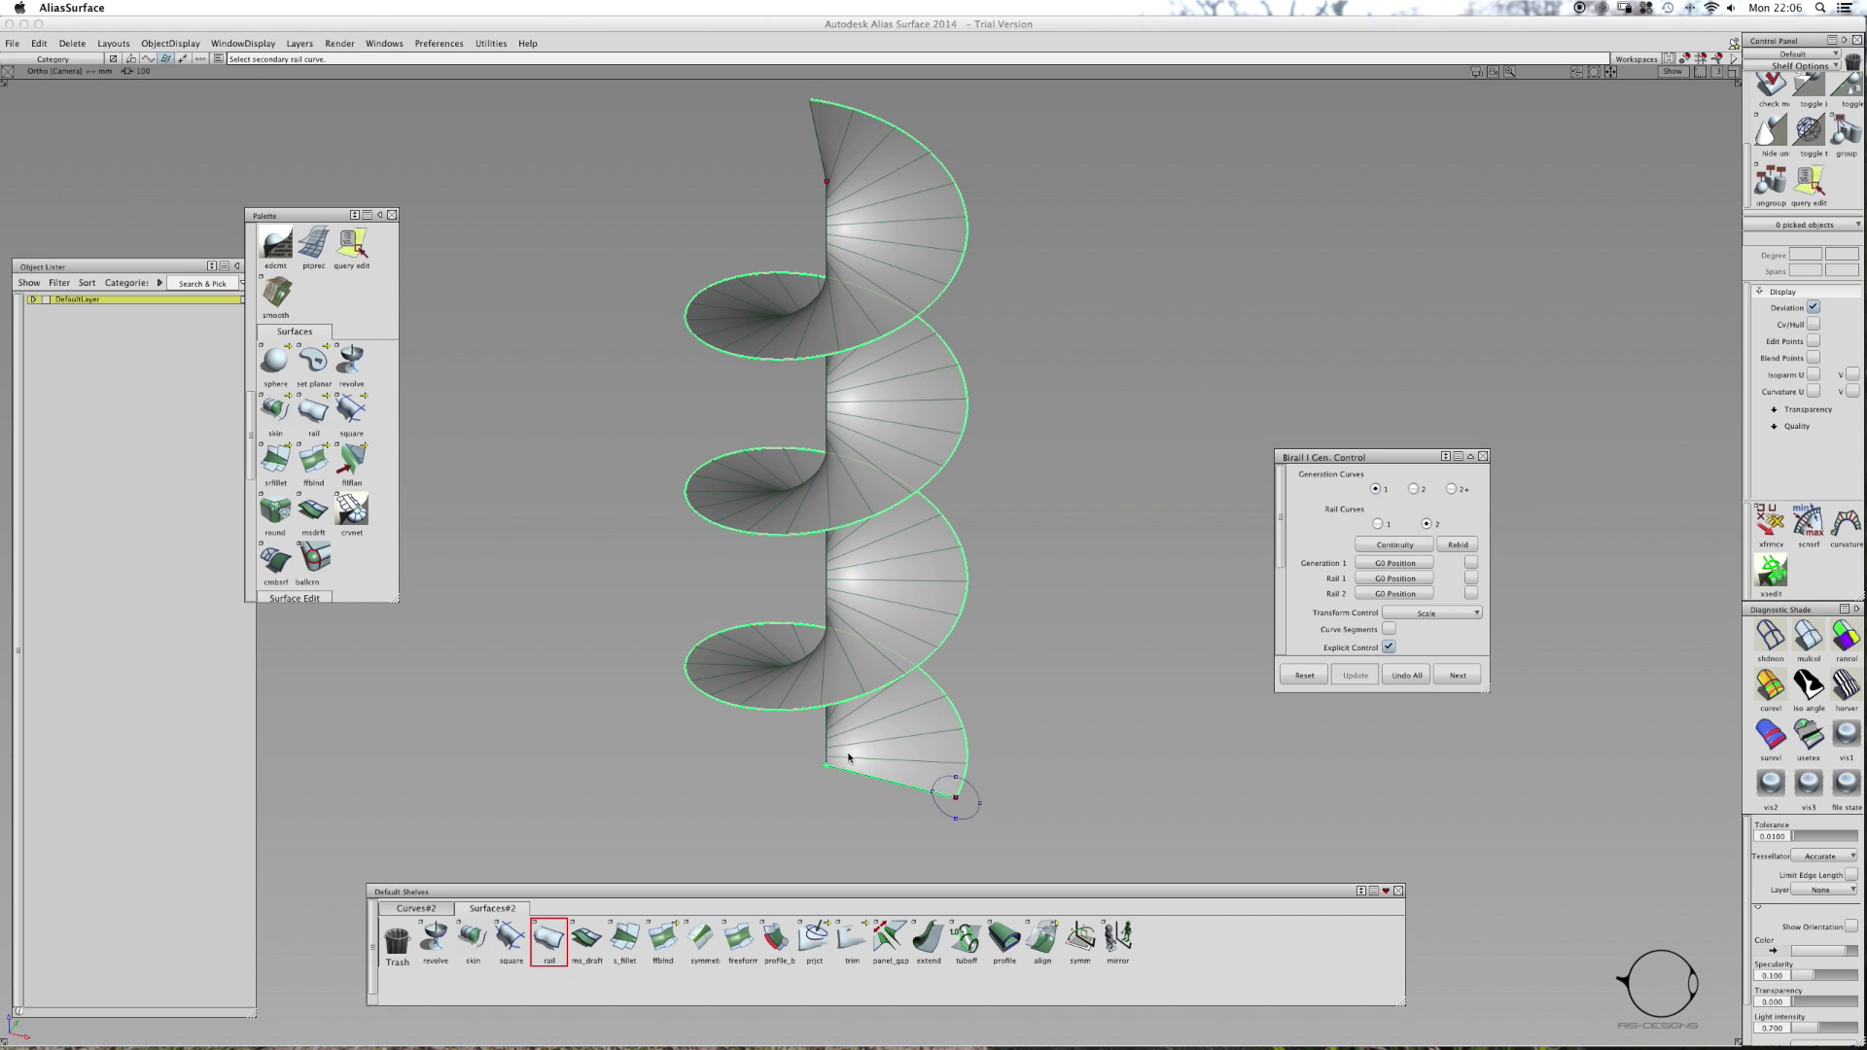
click(1353, 676)
scroll(1412, 619, down, 3)
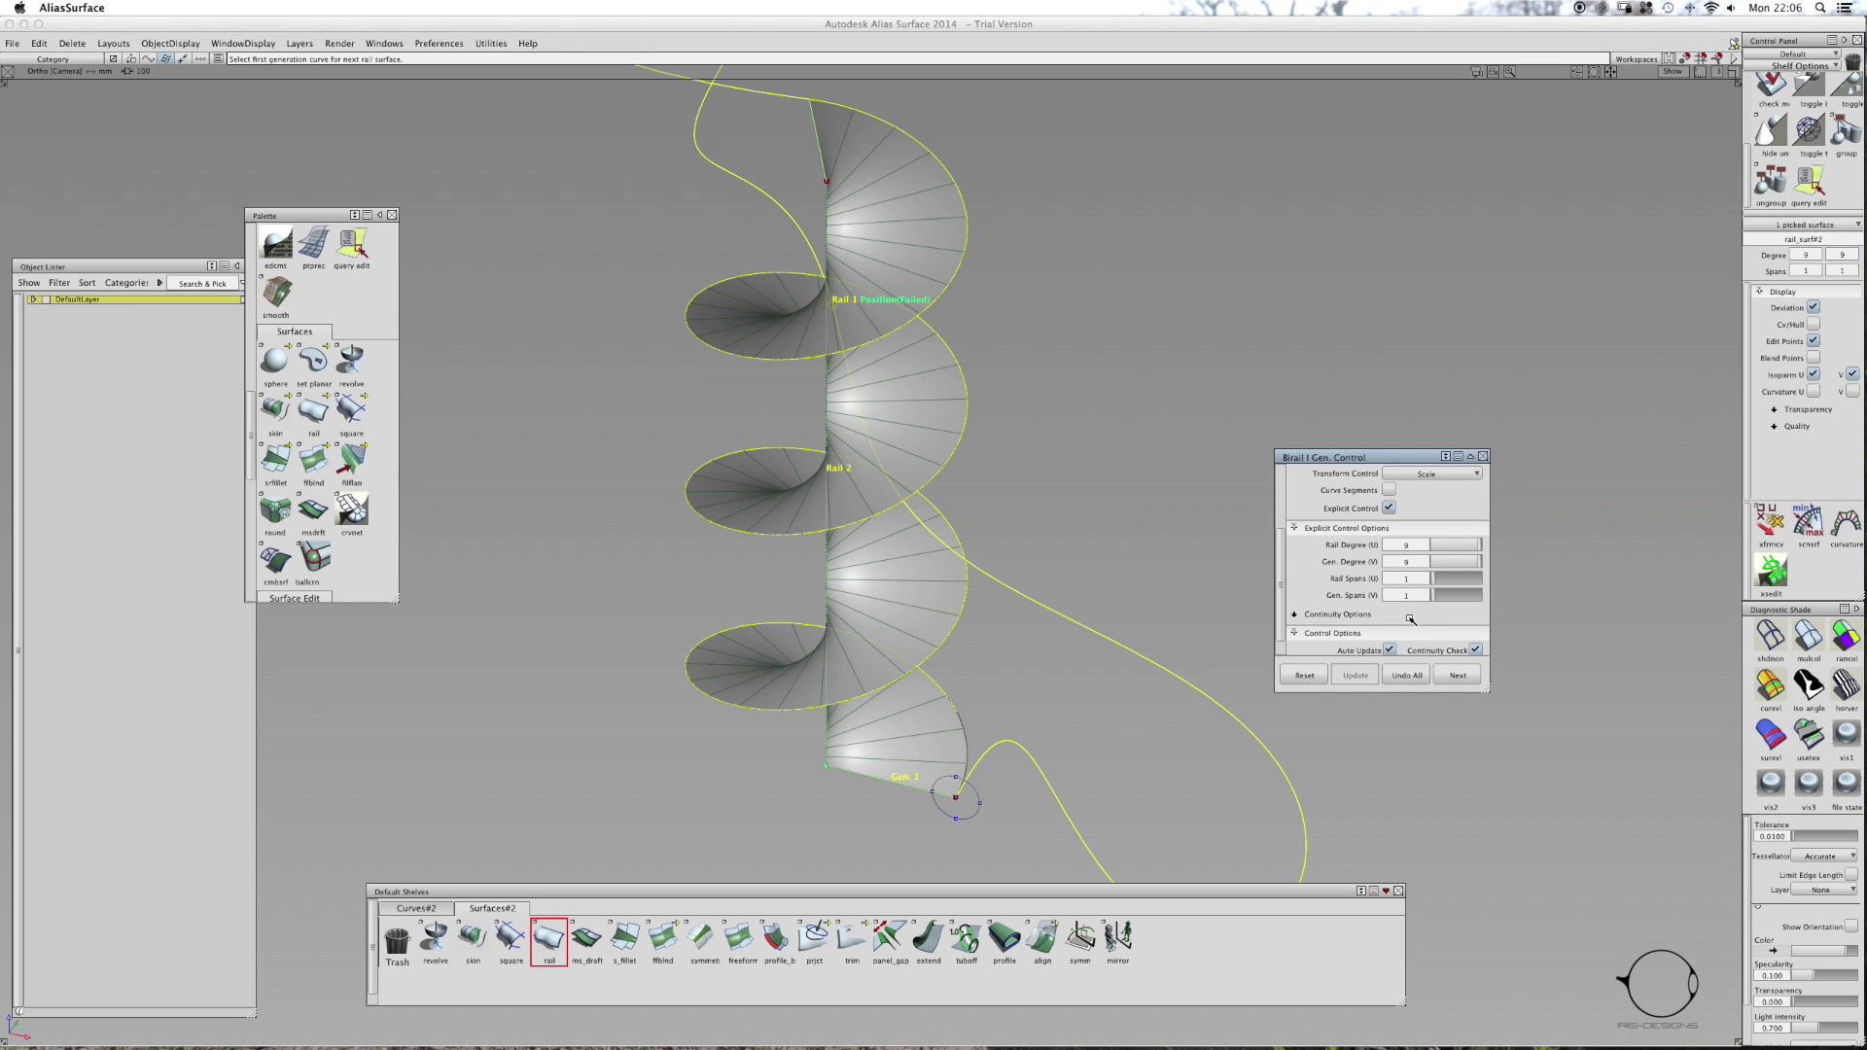
click(1816, 639)
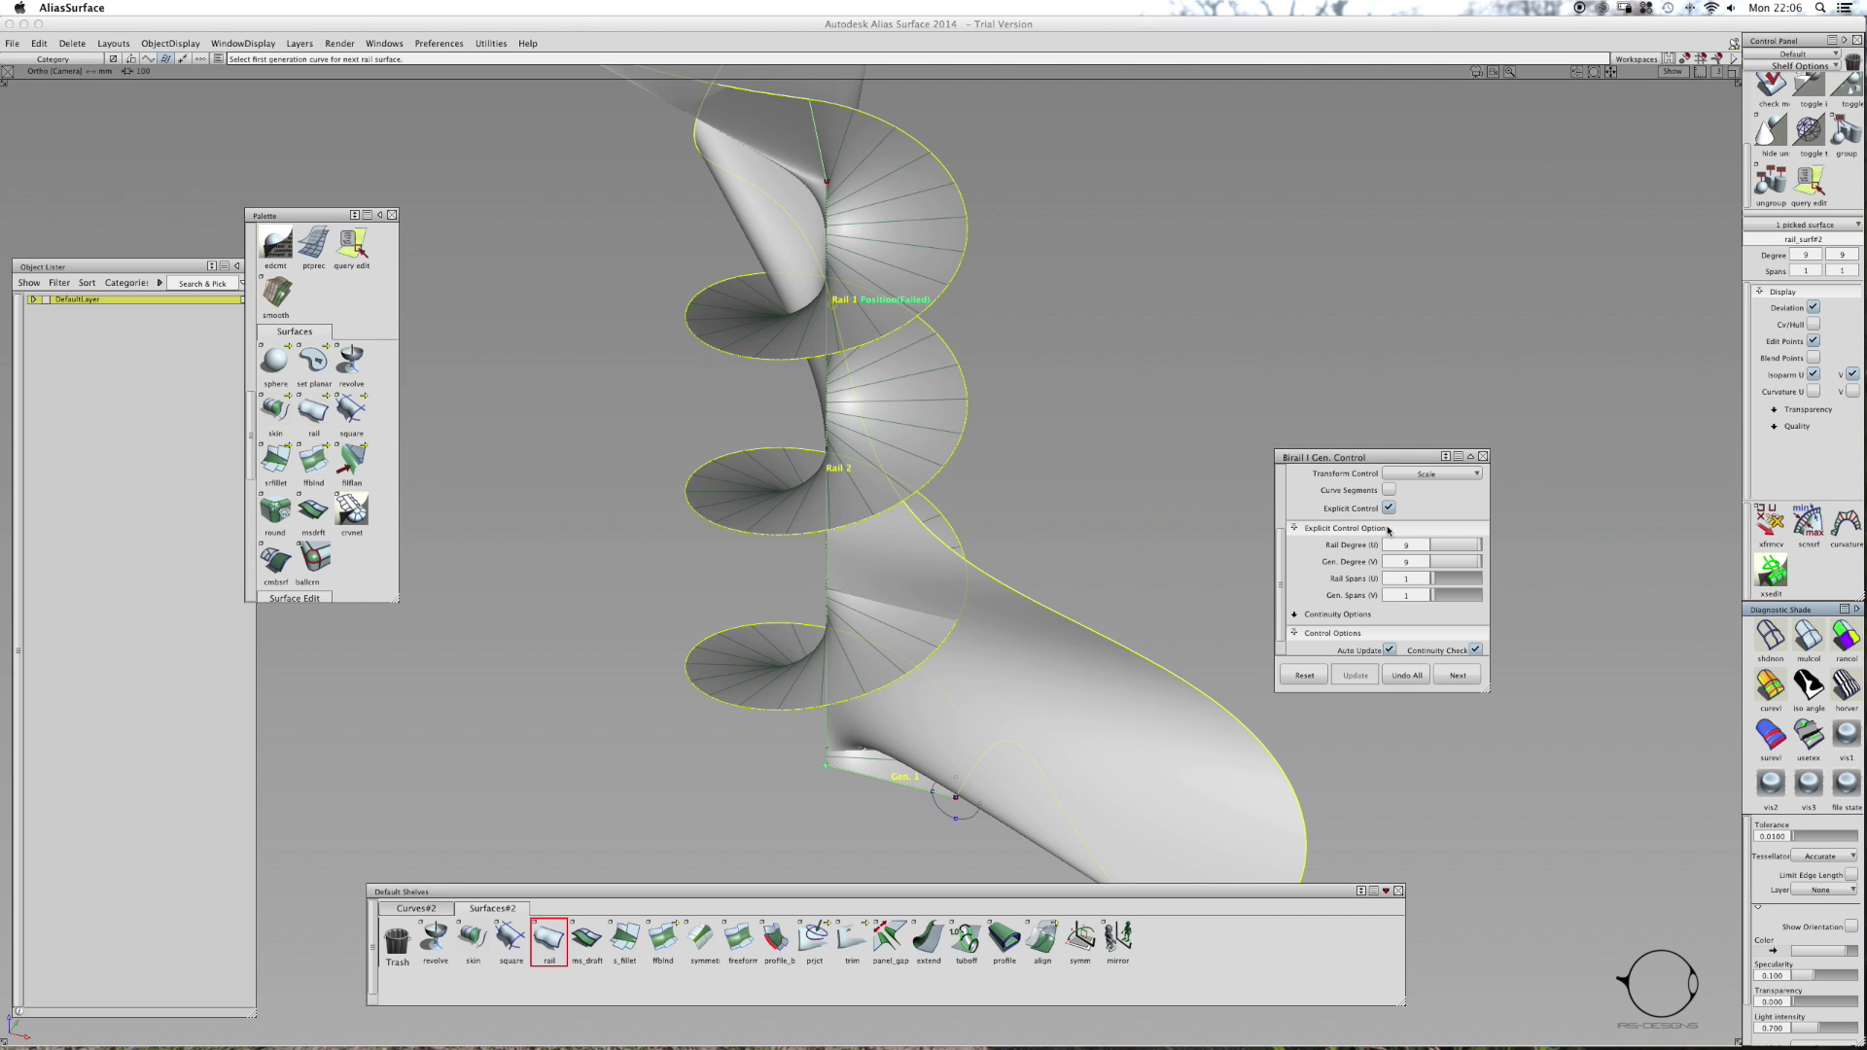
- Try rebuilding Rail 1 and Rail 2 of the two-rail surface, and switch both rebuild options off again
scroll(1389, 530, up, 2)
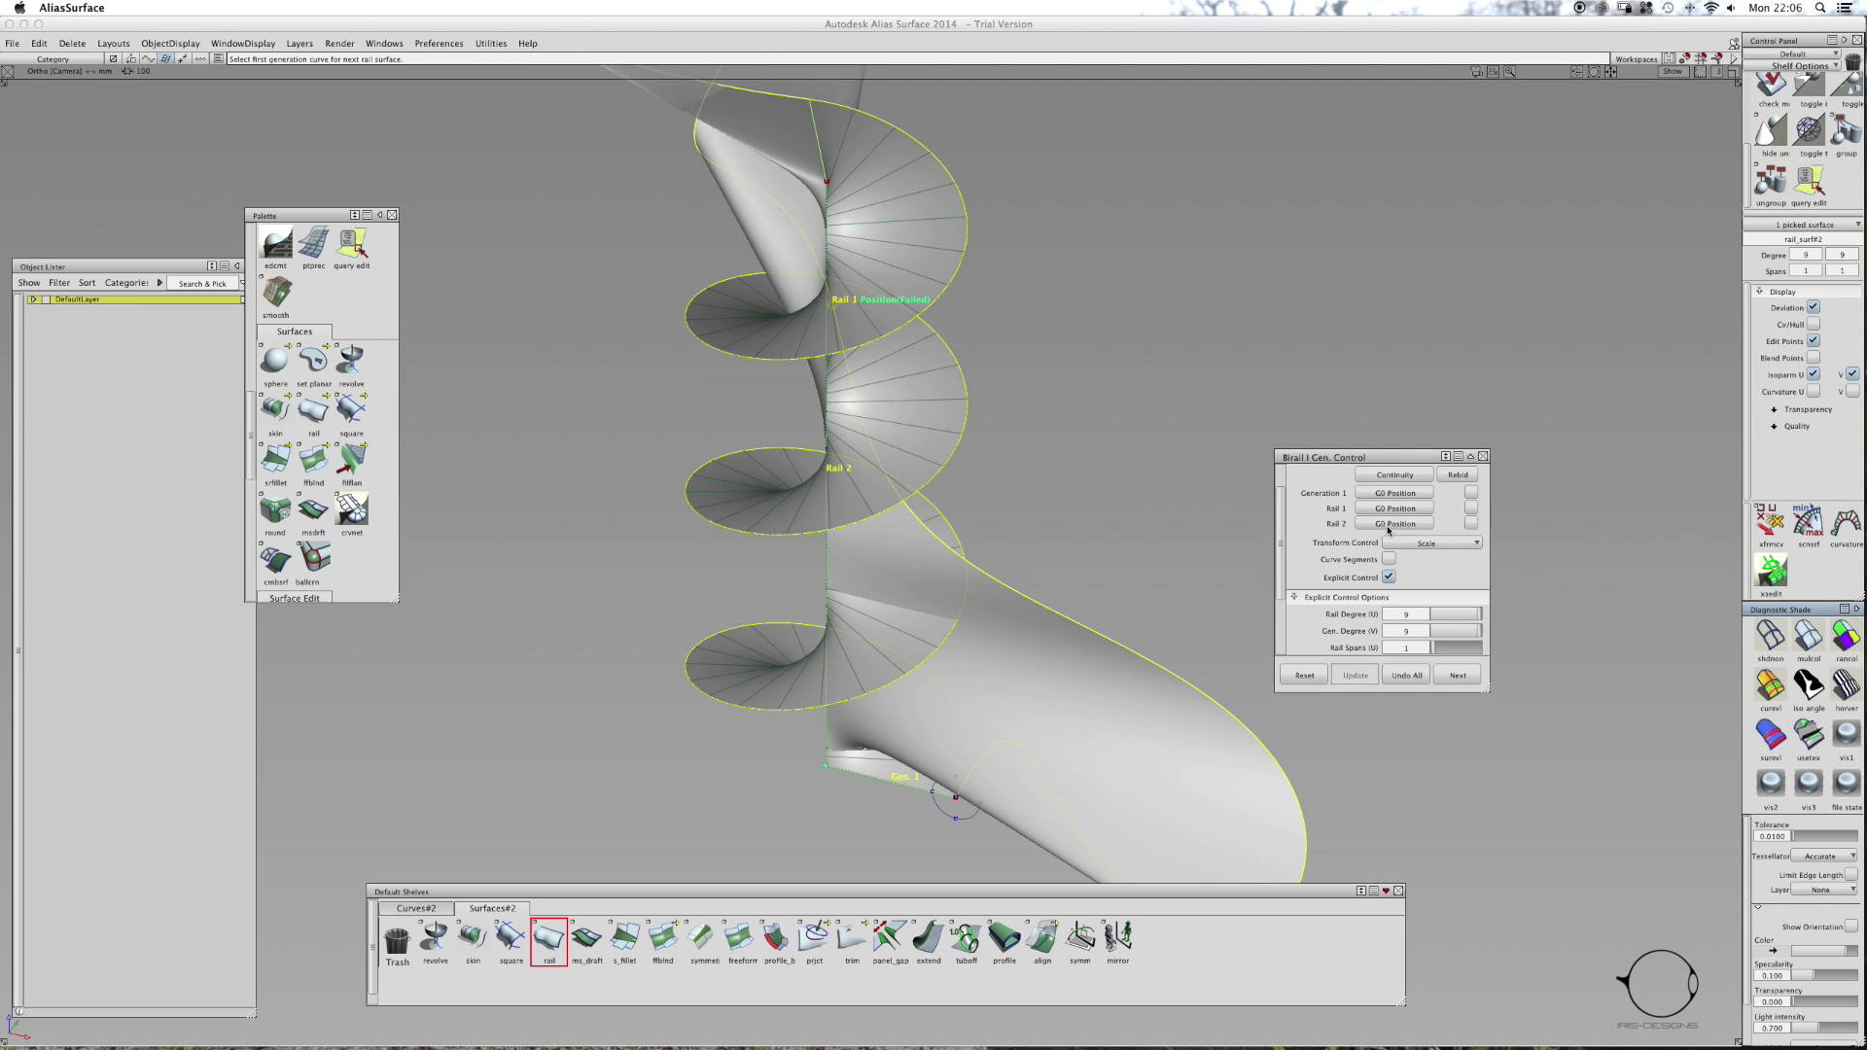
click(1471, 509)
click(1471, 524)
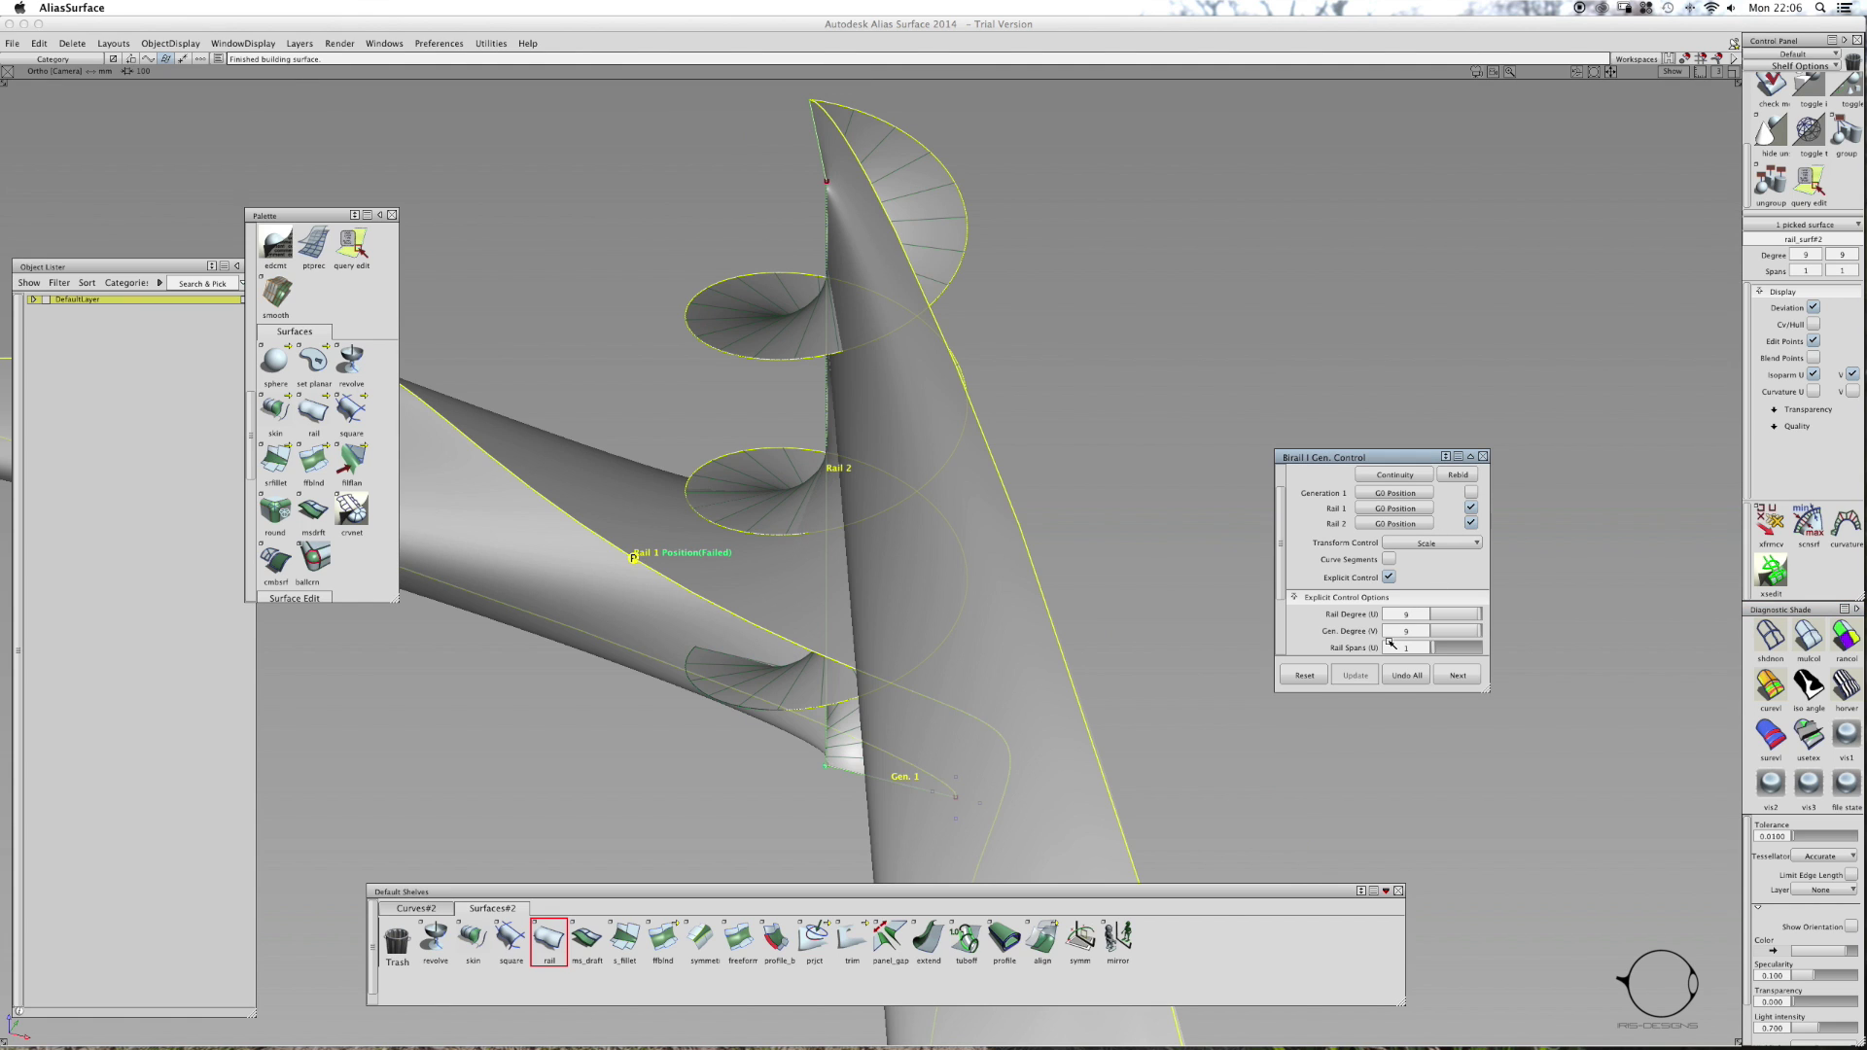
click(1471, 509)
click(1471, 524)
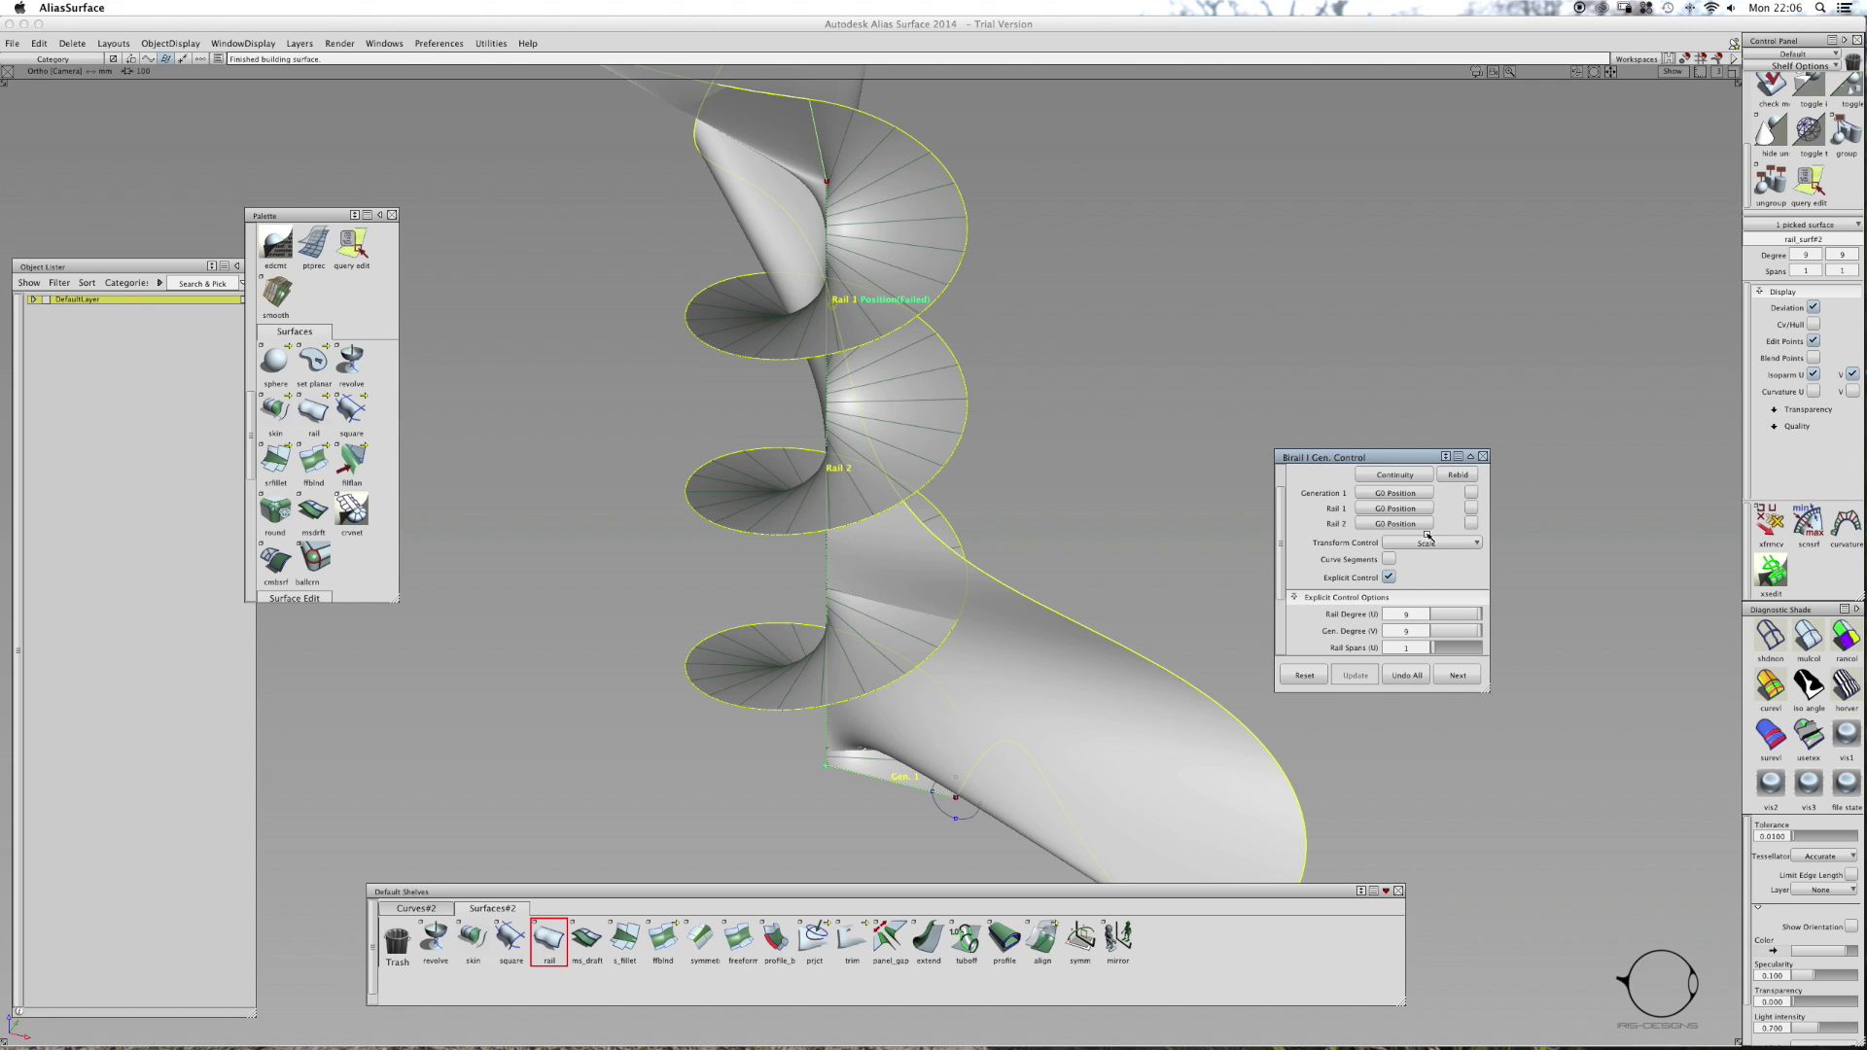
- Turn off Explicit Control for the two-rail surface and finish it
scroll(1428, 536, down, 2)
click(1390, 510)
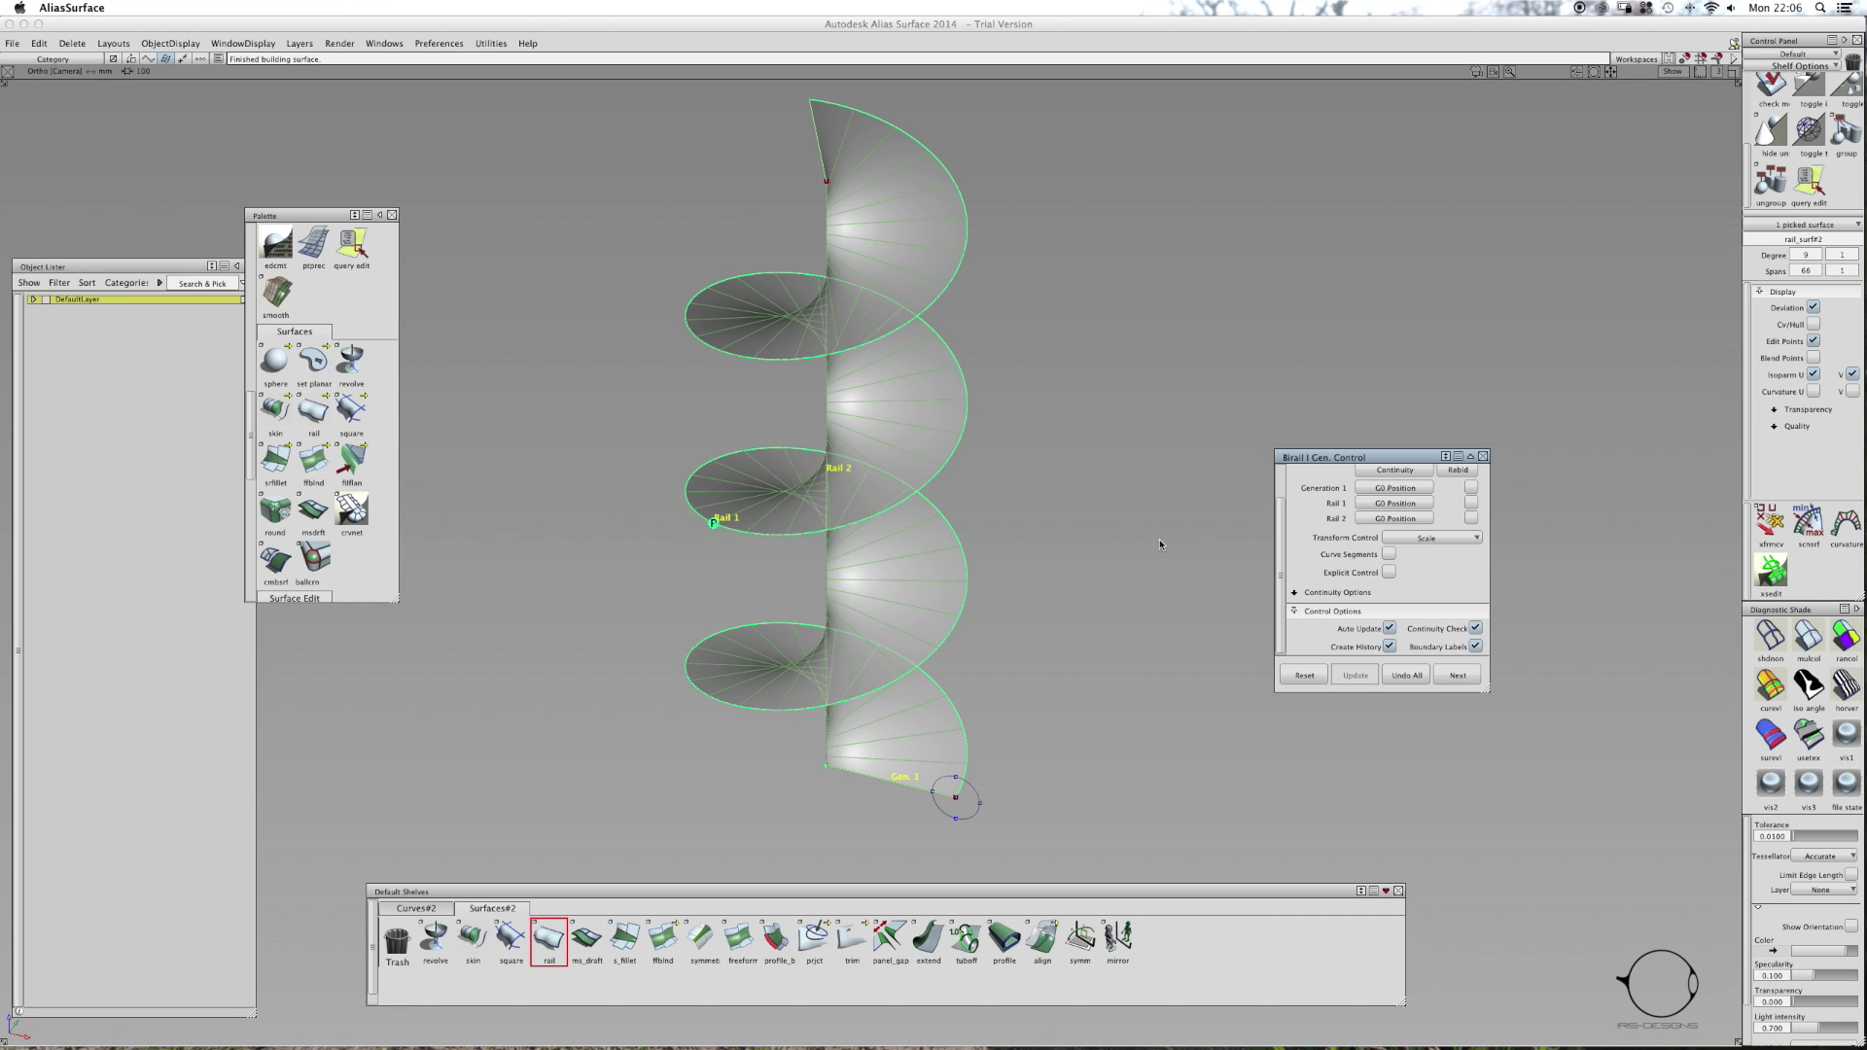
alt+shift+drag(1079, 506, 1181, 559)
ctrl+shift+drag(1132, 506, 1132, 474)
- Delete the new two-rail surface overlapping the original, keeping the original helical surface
ctrl+shift+drag(996, 395, 980, 417)
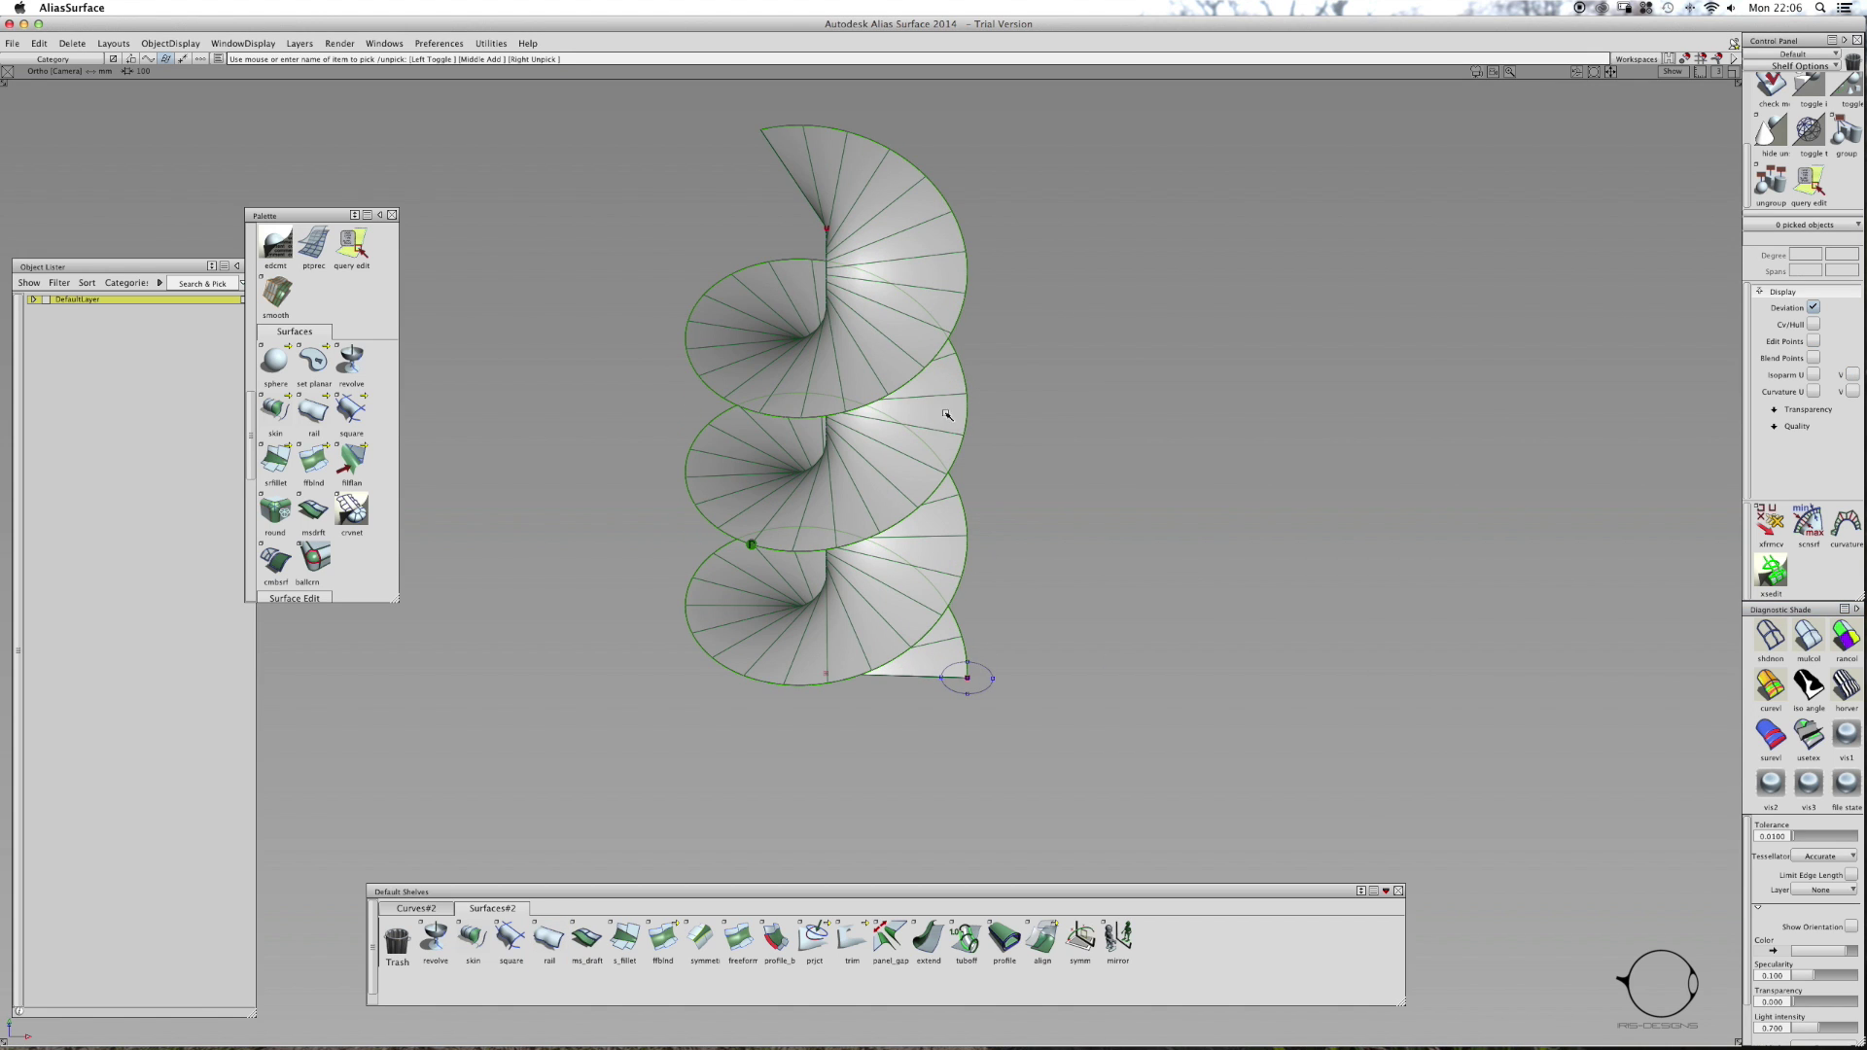
click(942, 433)
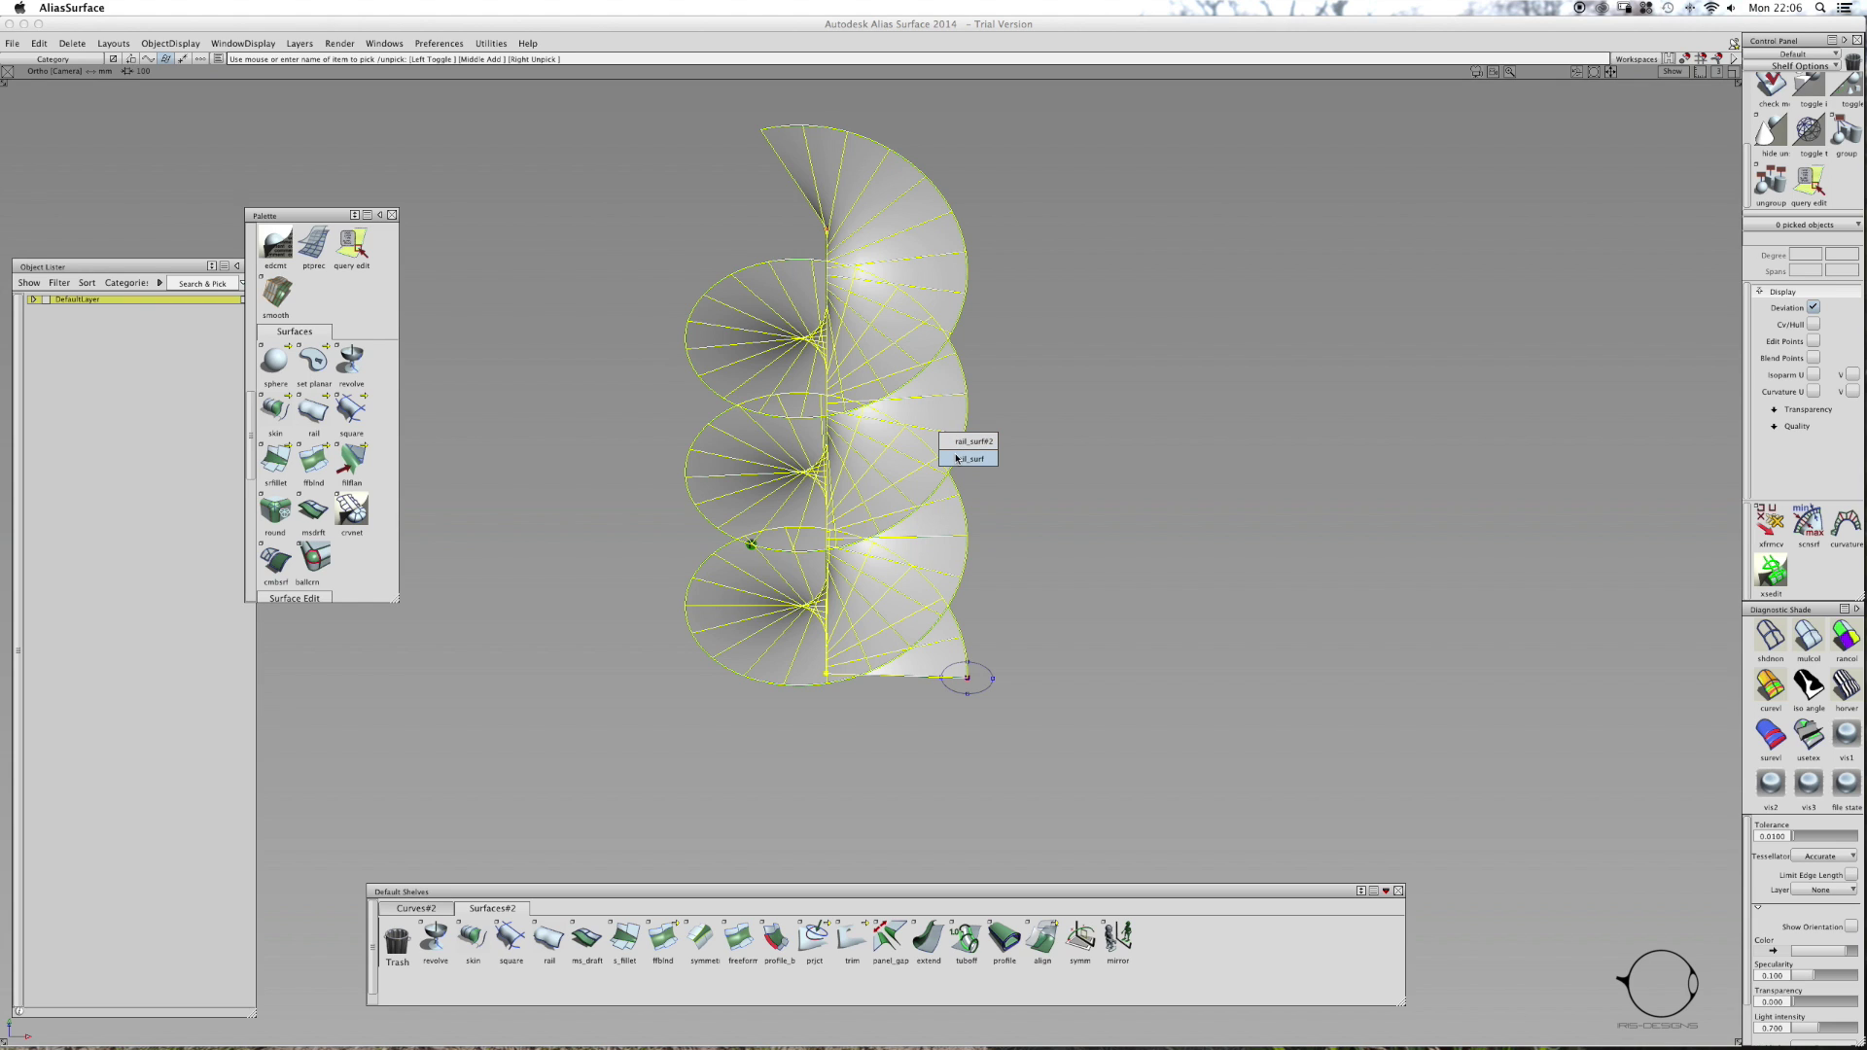
click(959, 444)
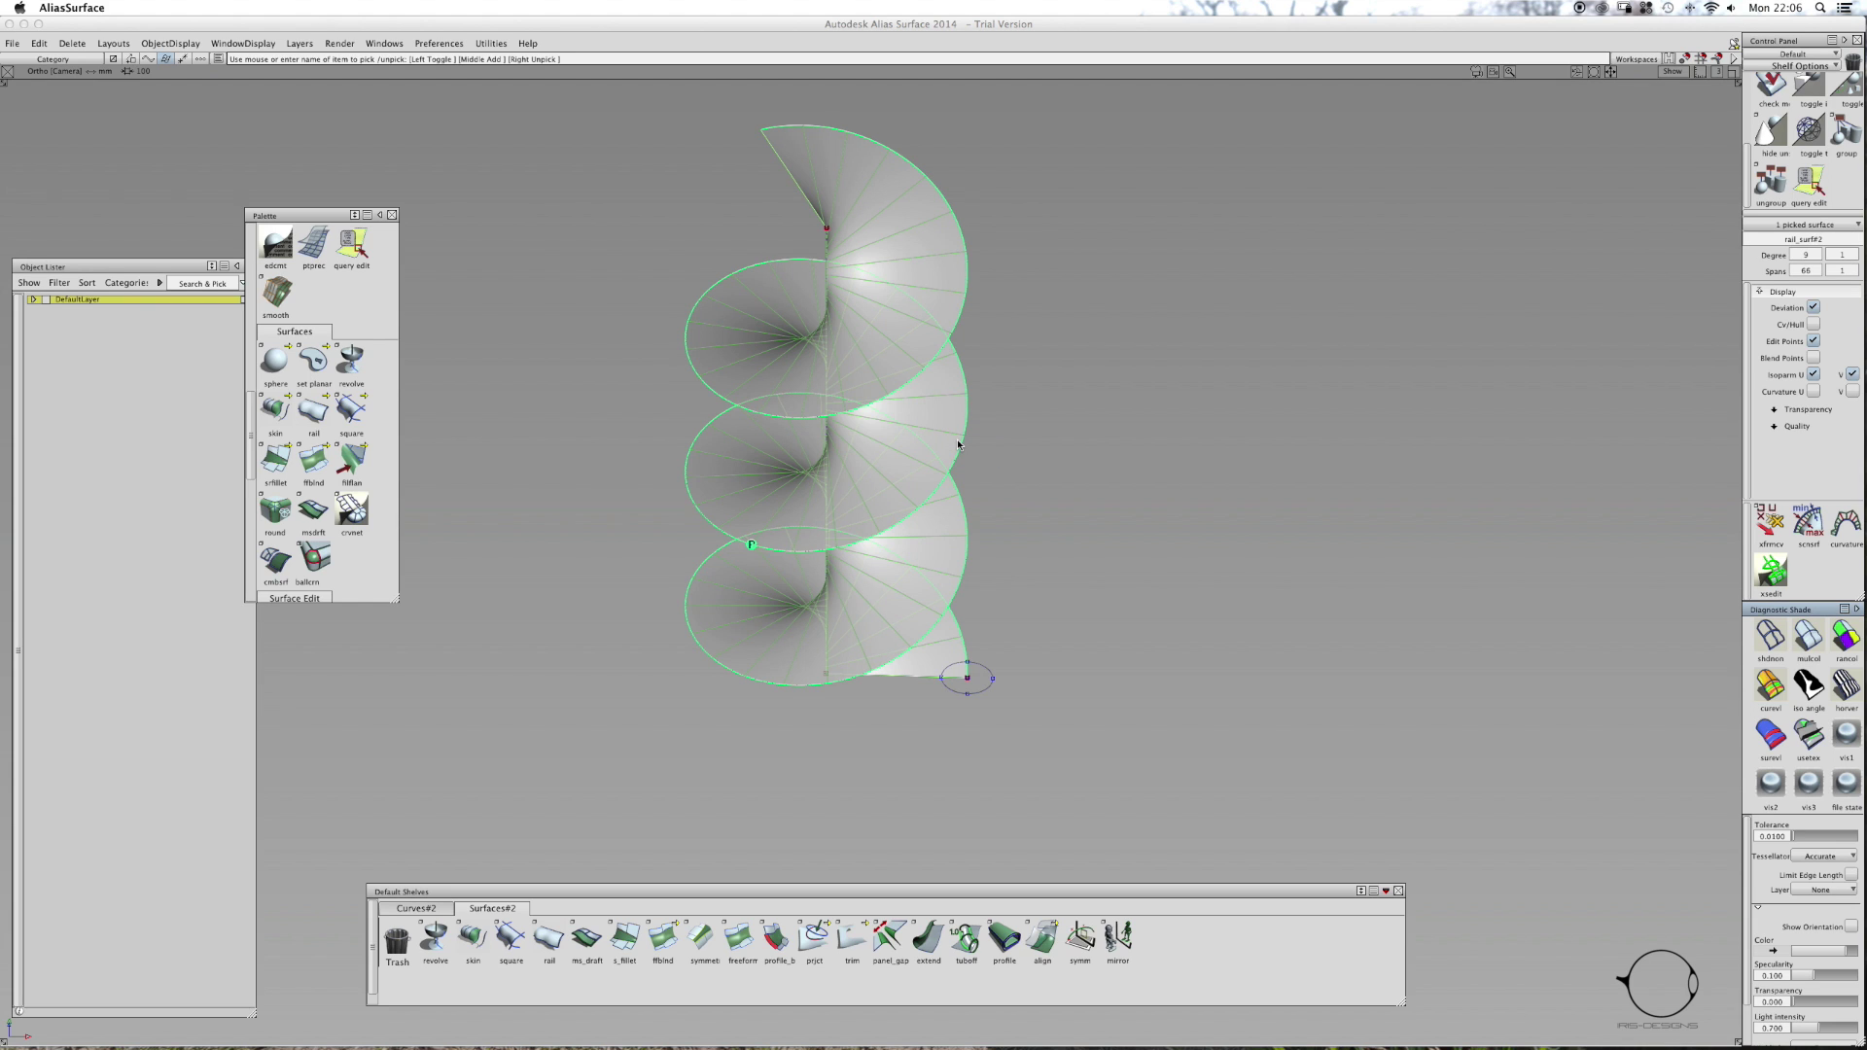
key(Delete)
key(Return)
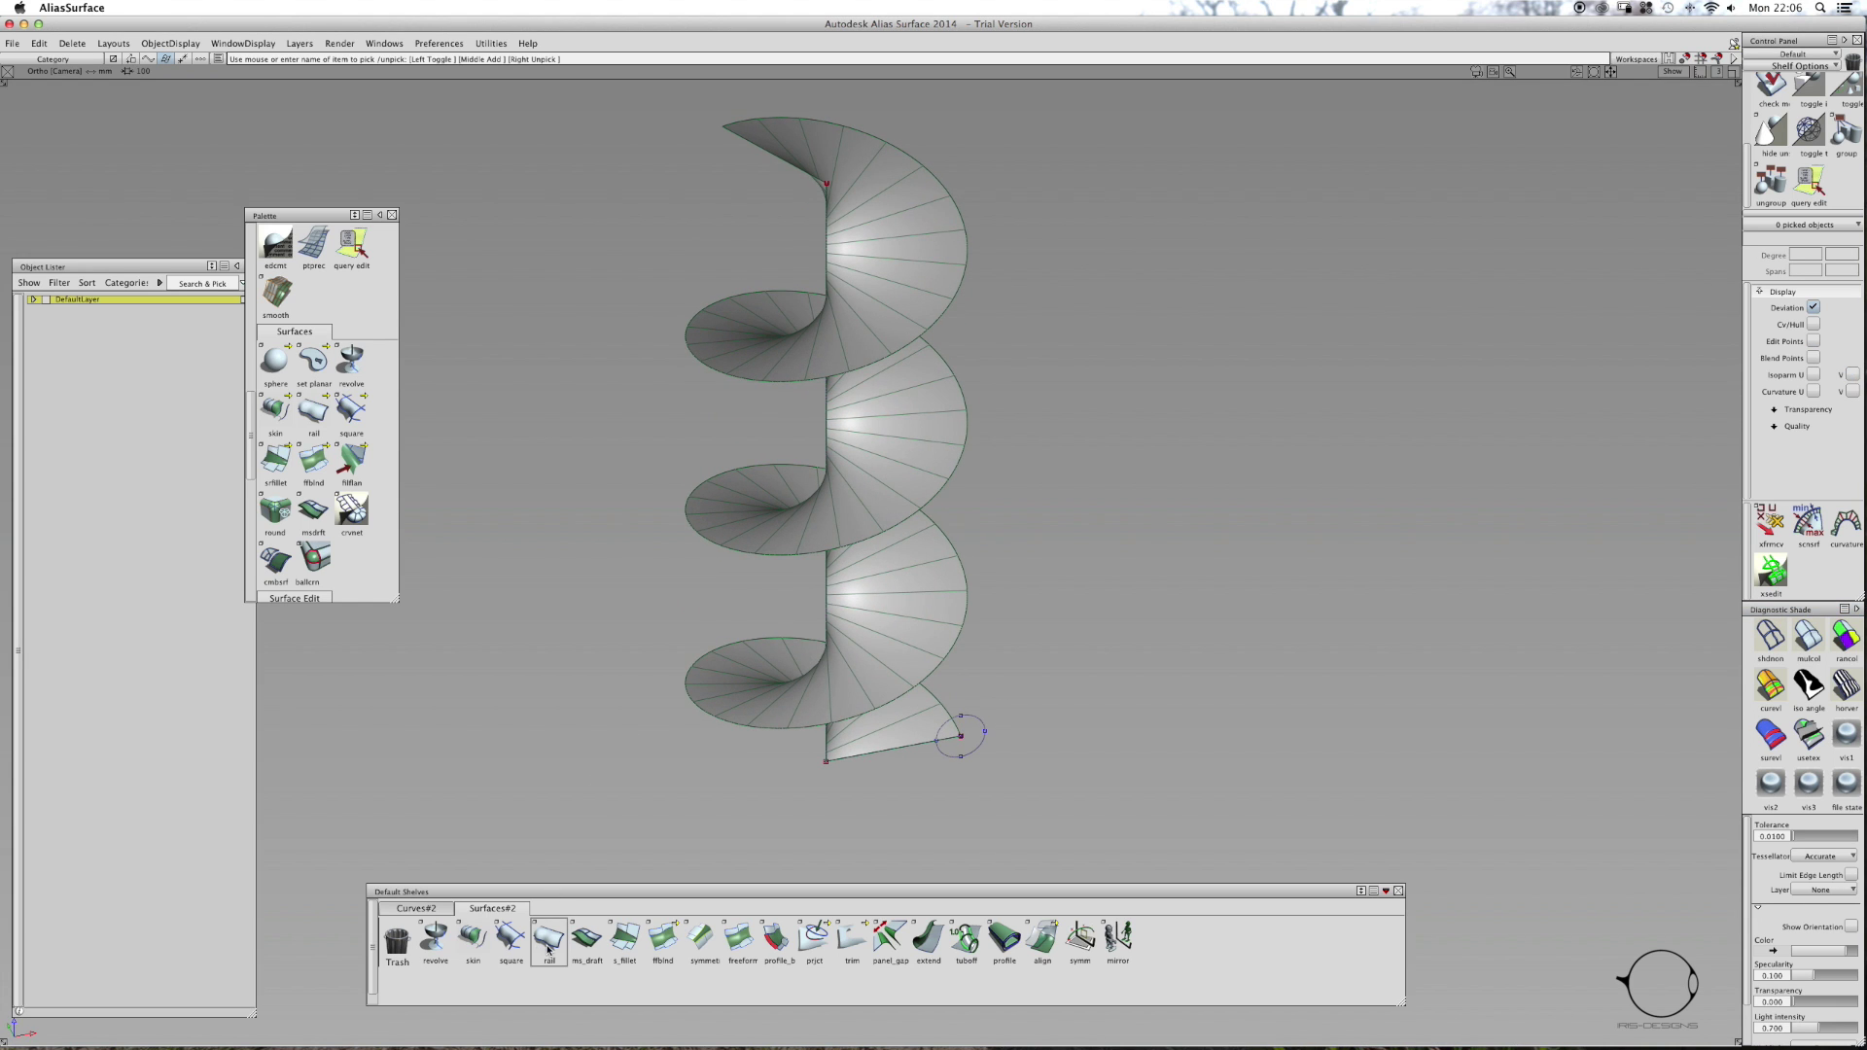
- Build a Square surface from the helical surface's short lower edge, outer helical edge, short upper edge and the central vertical line
click(511, 939)
click(916, 748)
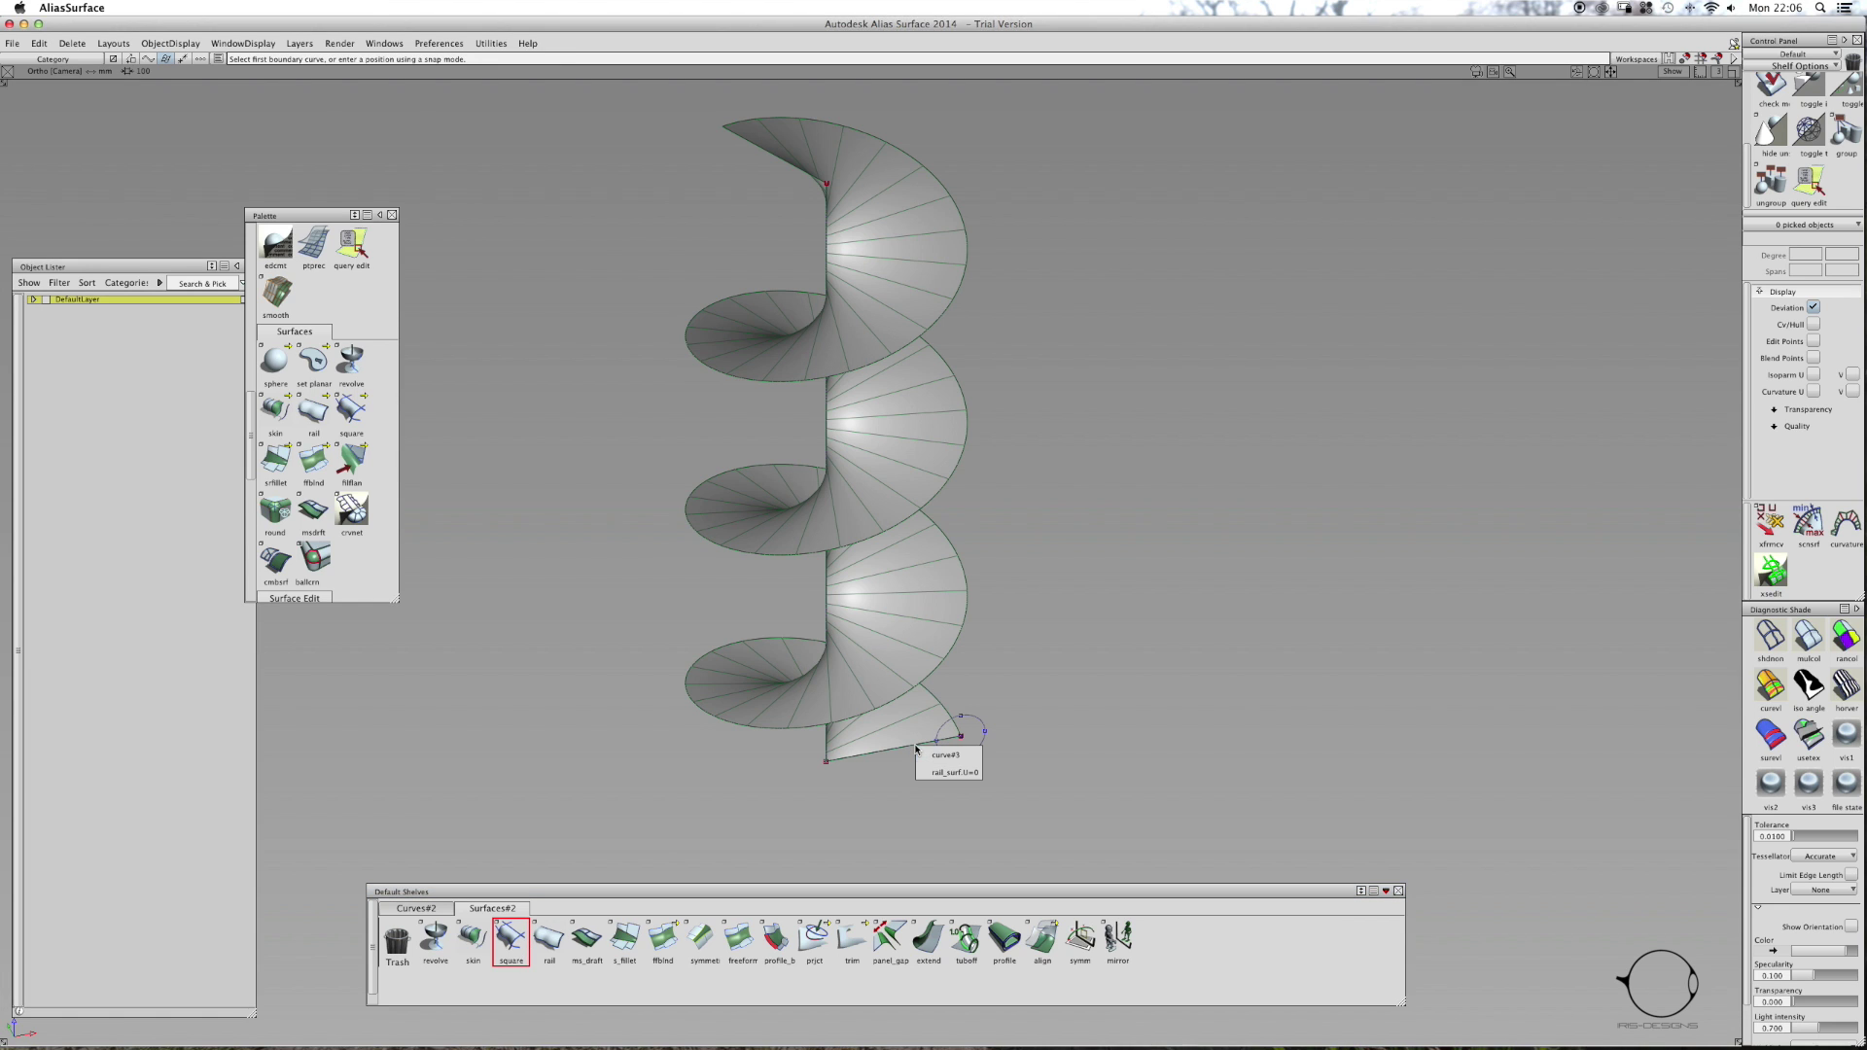
click(945, 772)
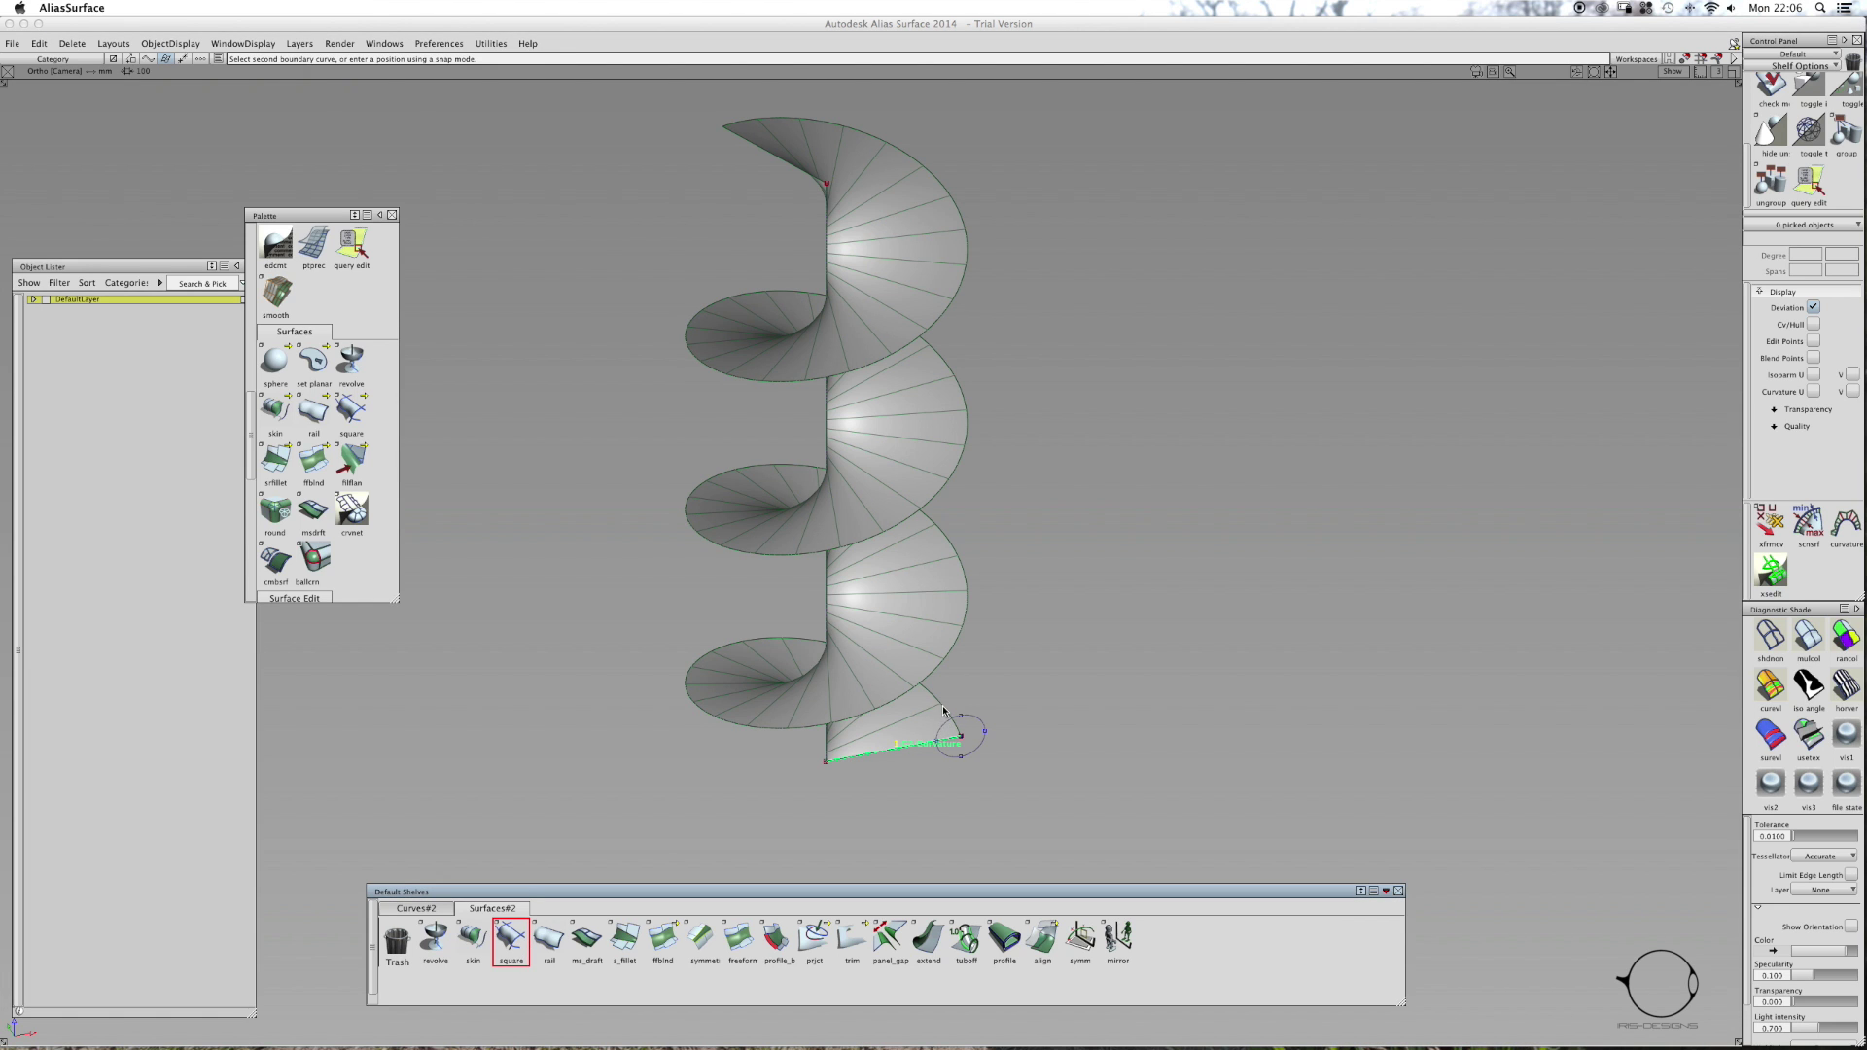
click(945, 713)
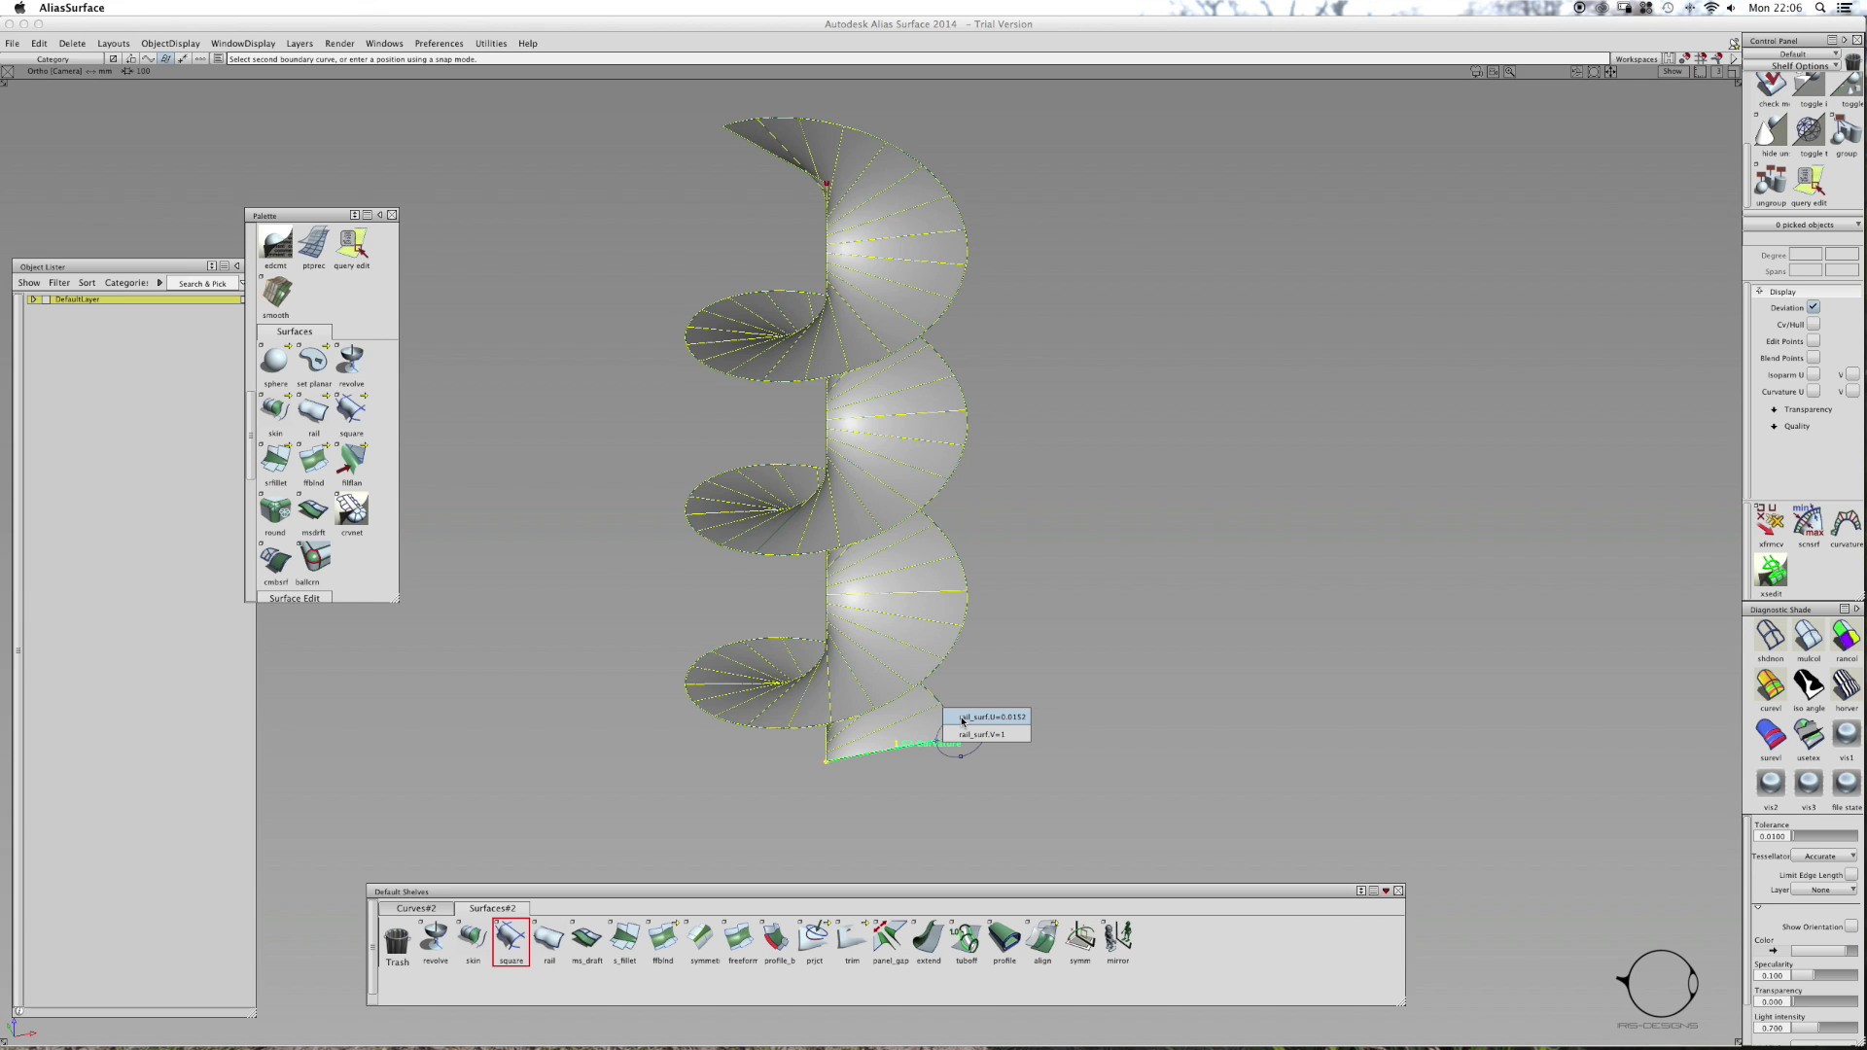
click(963, 737)
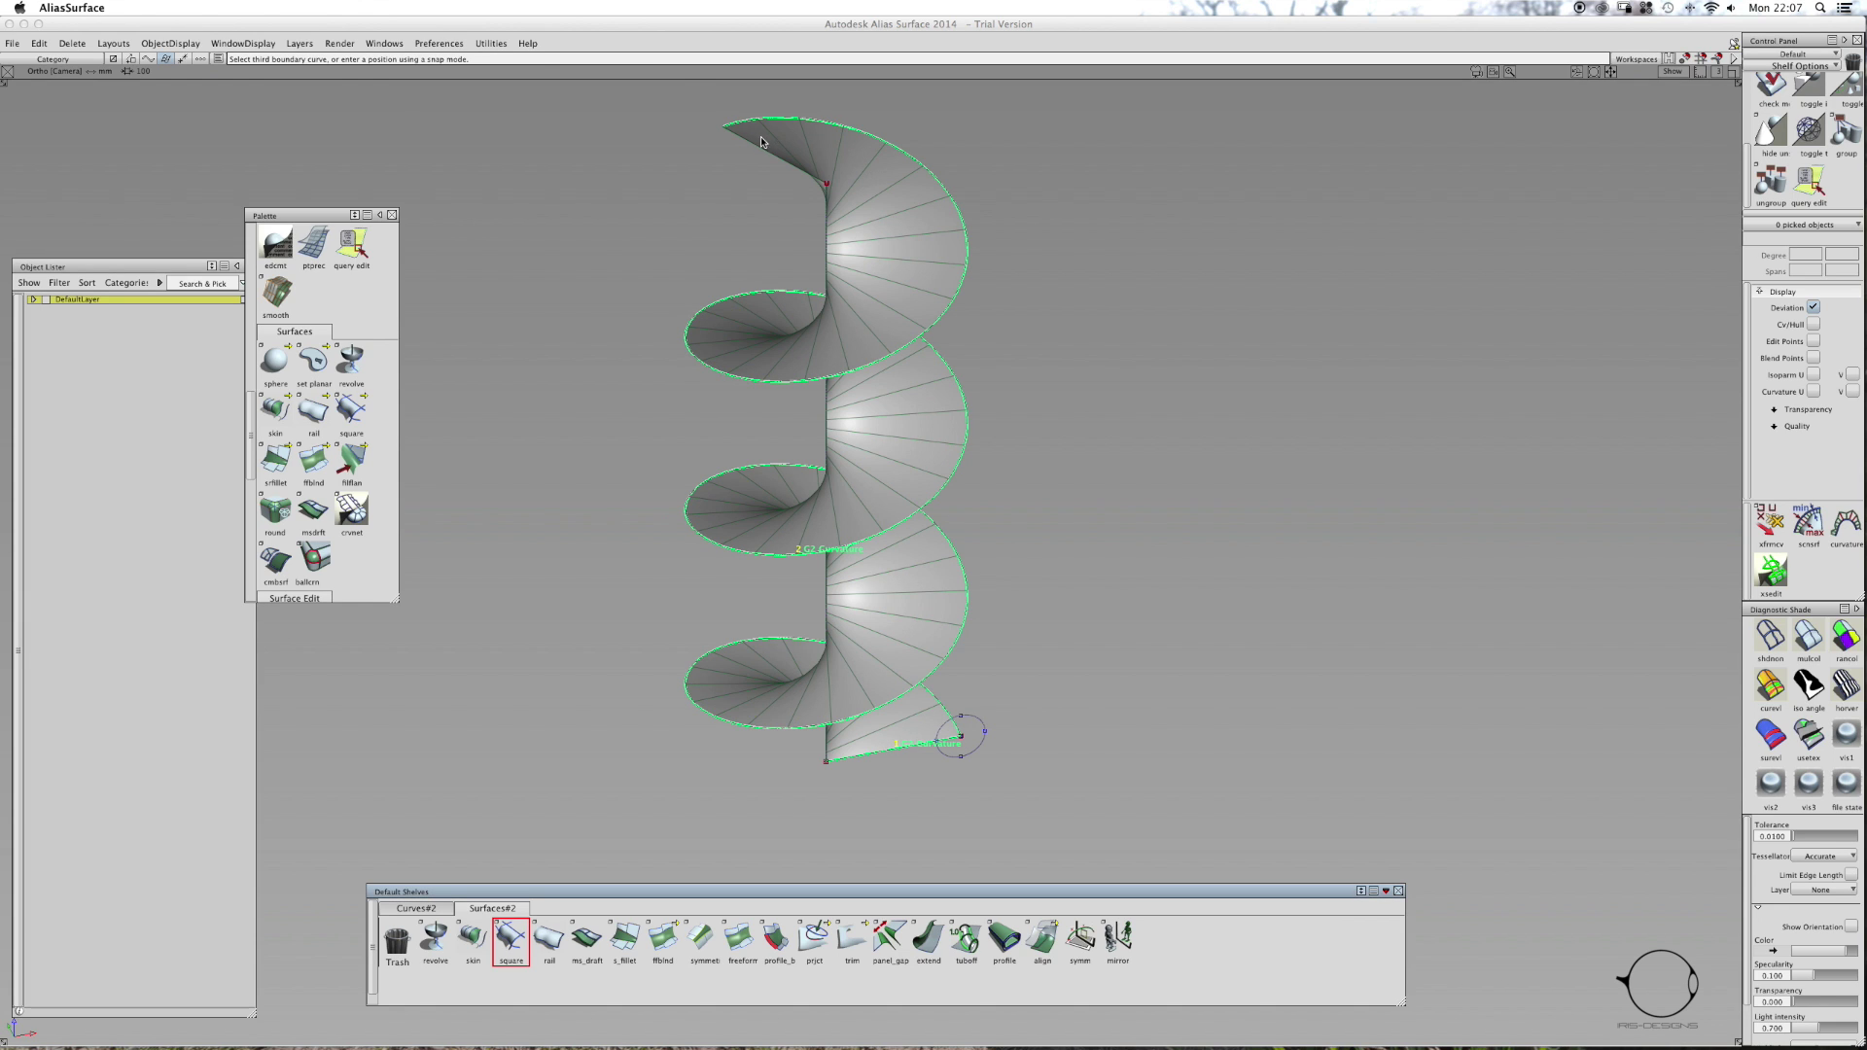
click(823, 197)
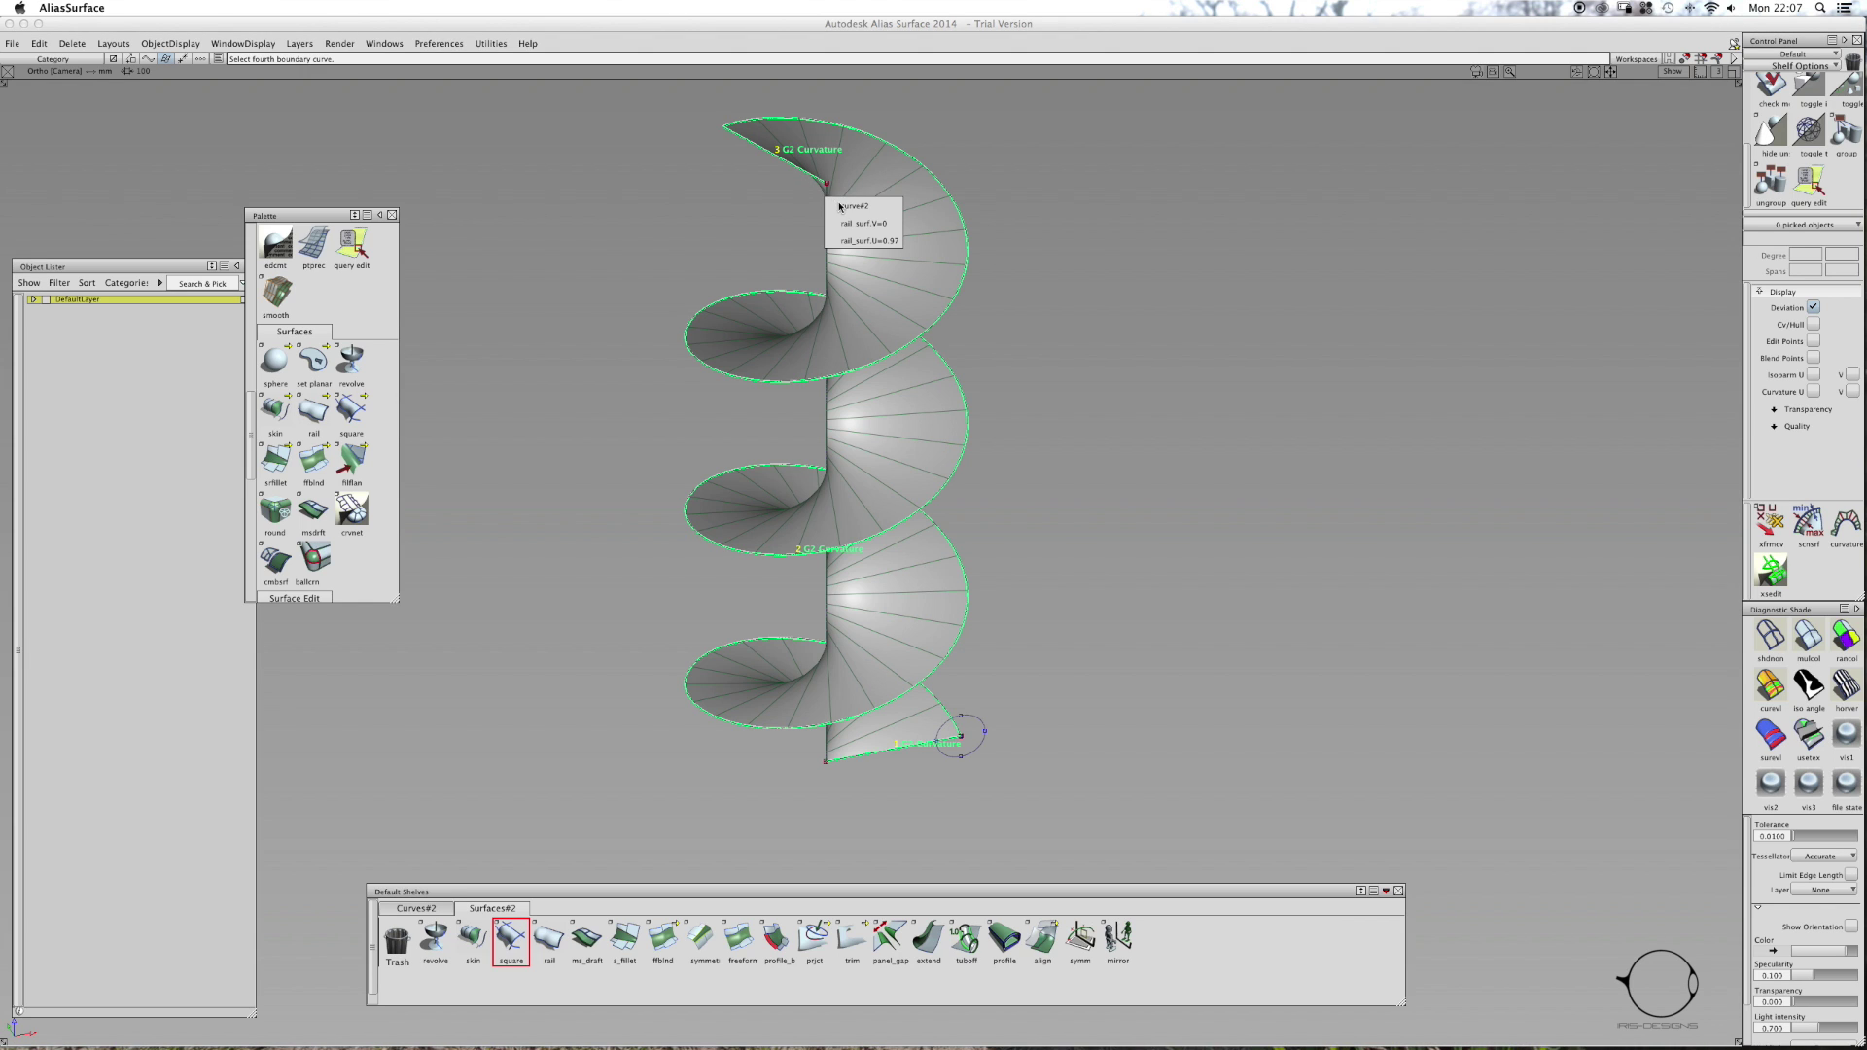
click(843, 206)
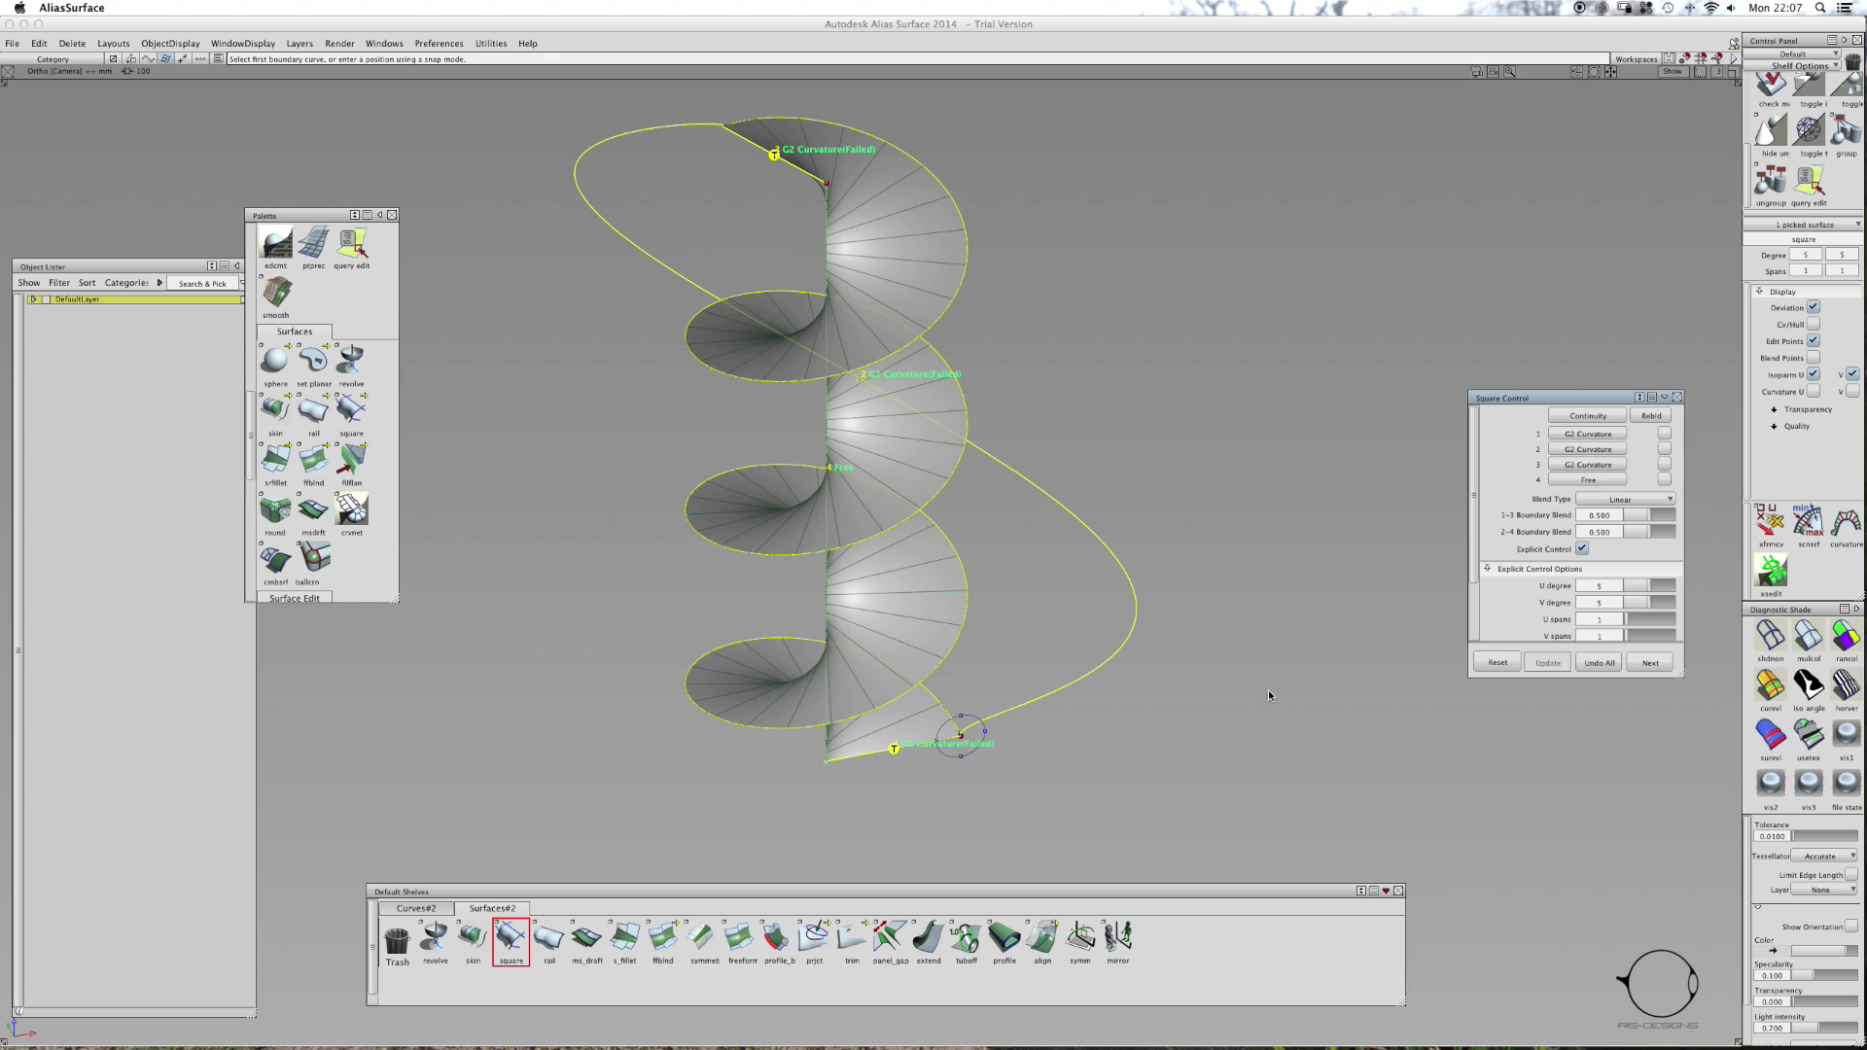
- Set the Square surface's U and V degree to 9 and the continuity of all four boundaries to Free
click(1668, 586)
click(1674, 603)
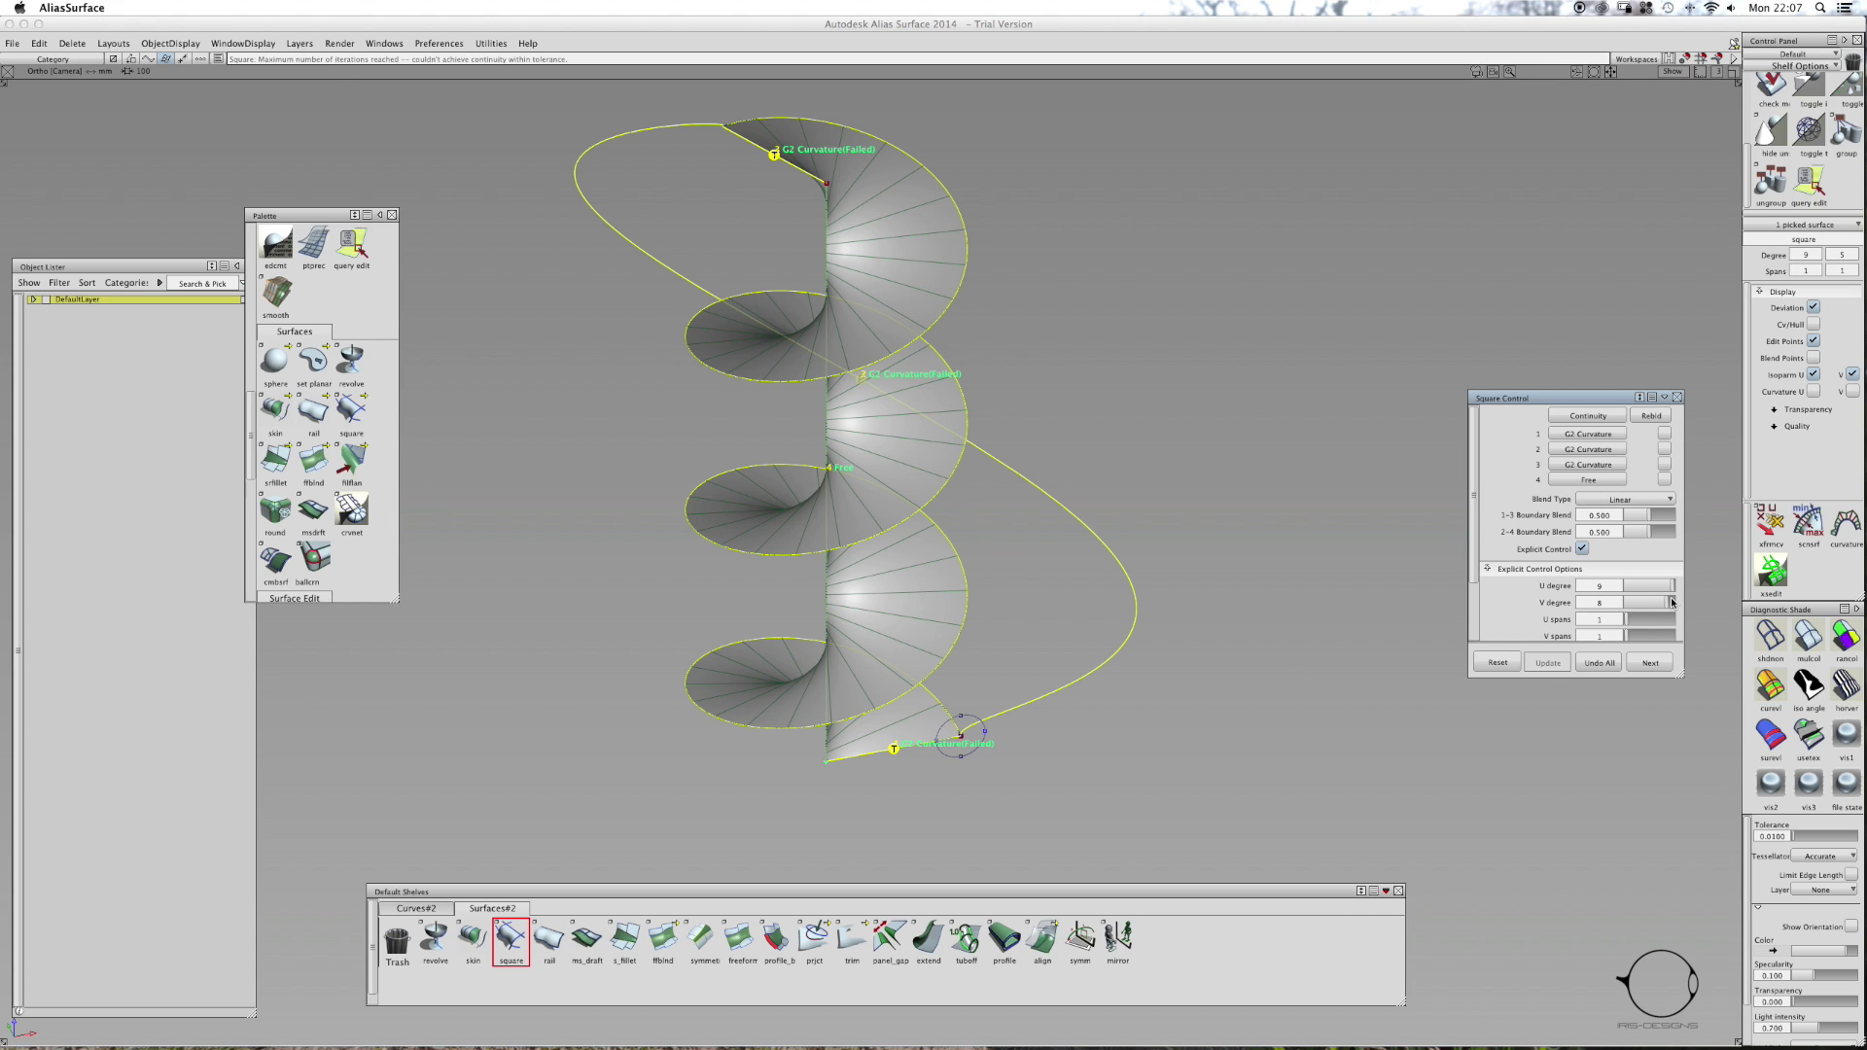
click(1580, 419)
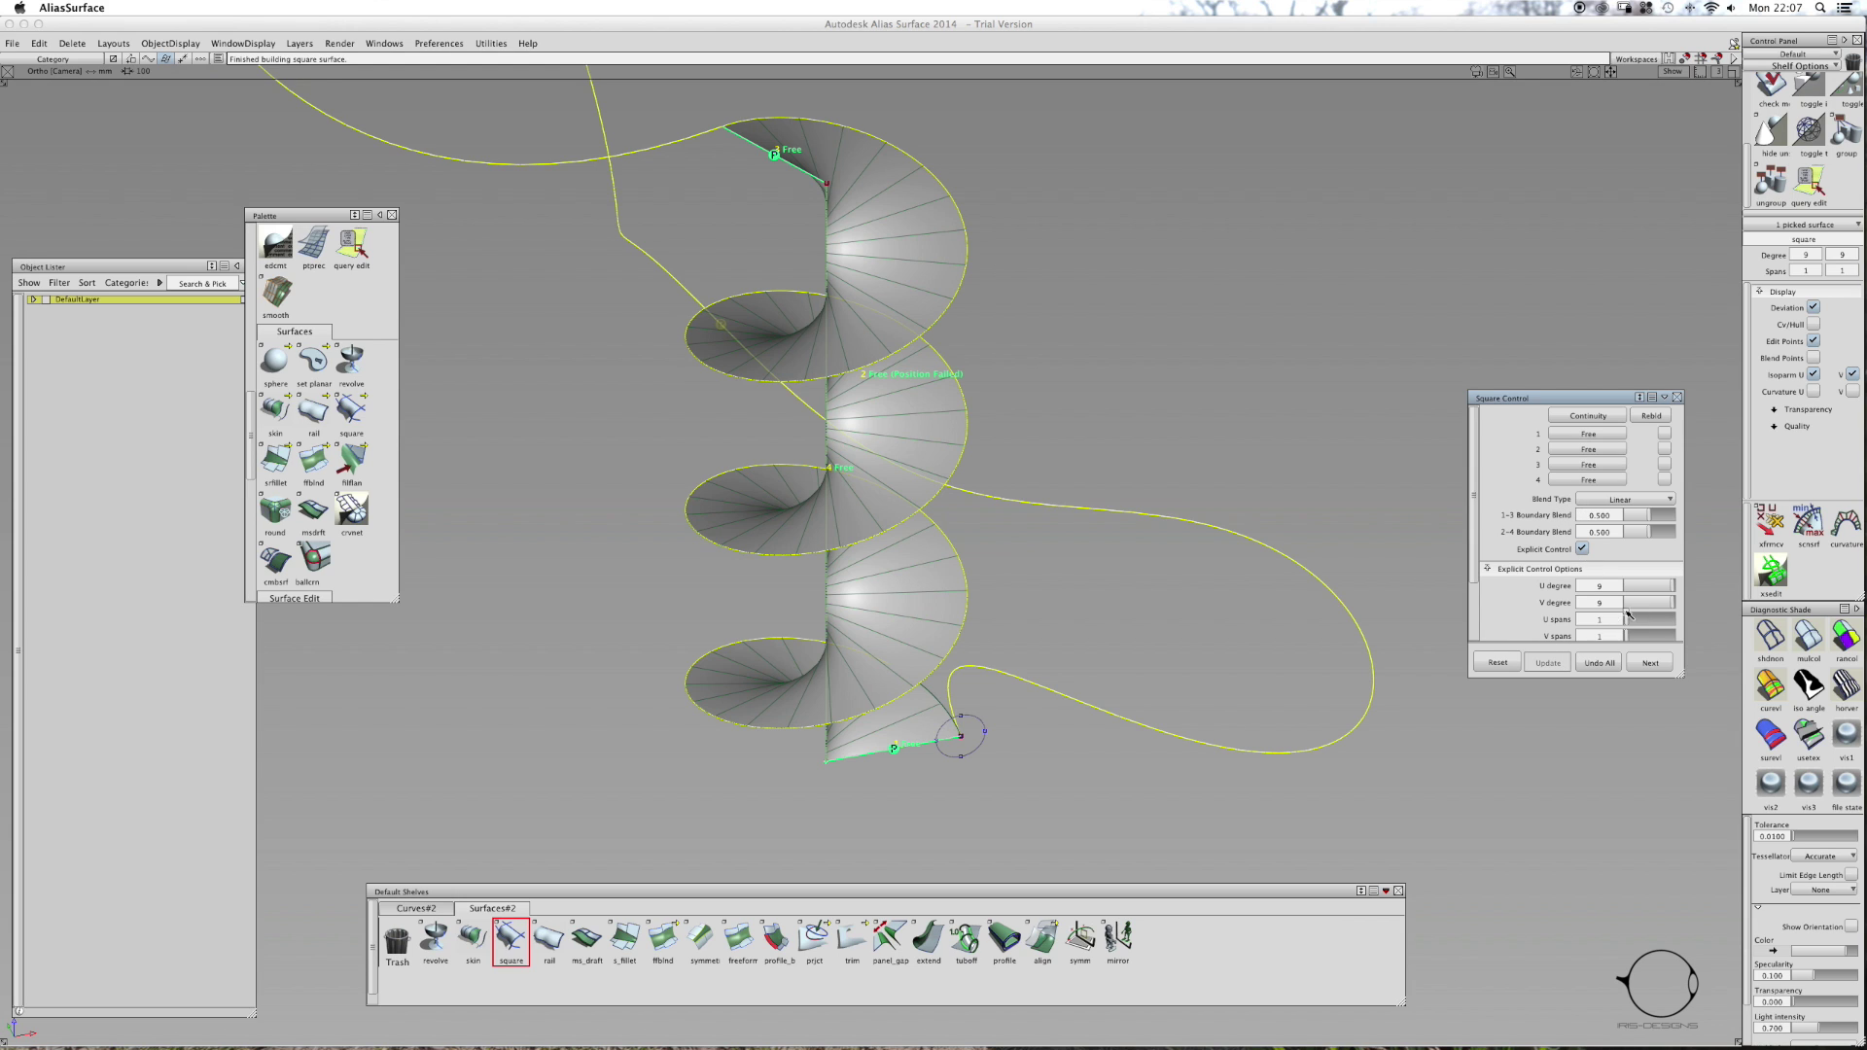
- Raise the Square surface's U and V spans to 7, and reduce its V spans to 1
drag(1638, 628, 1664, 620)
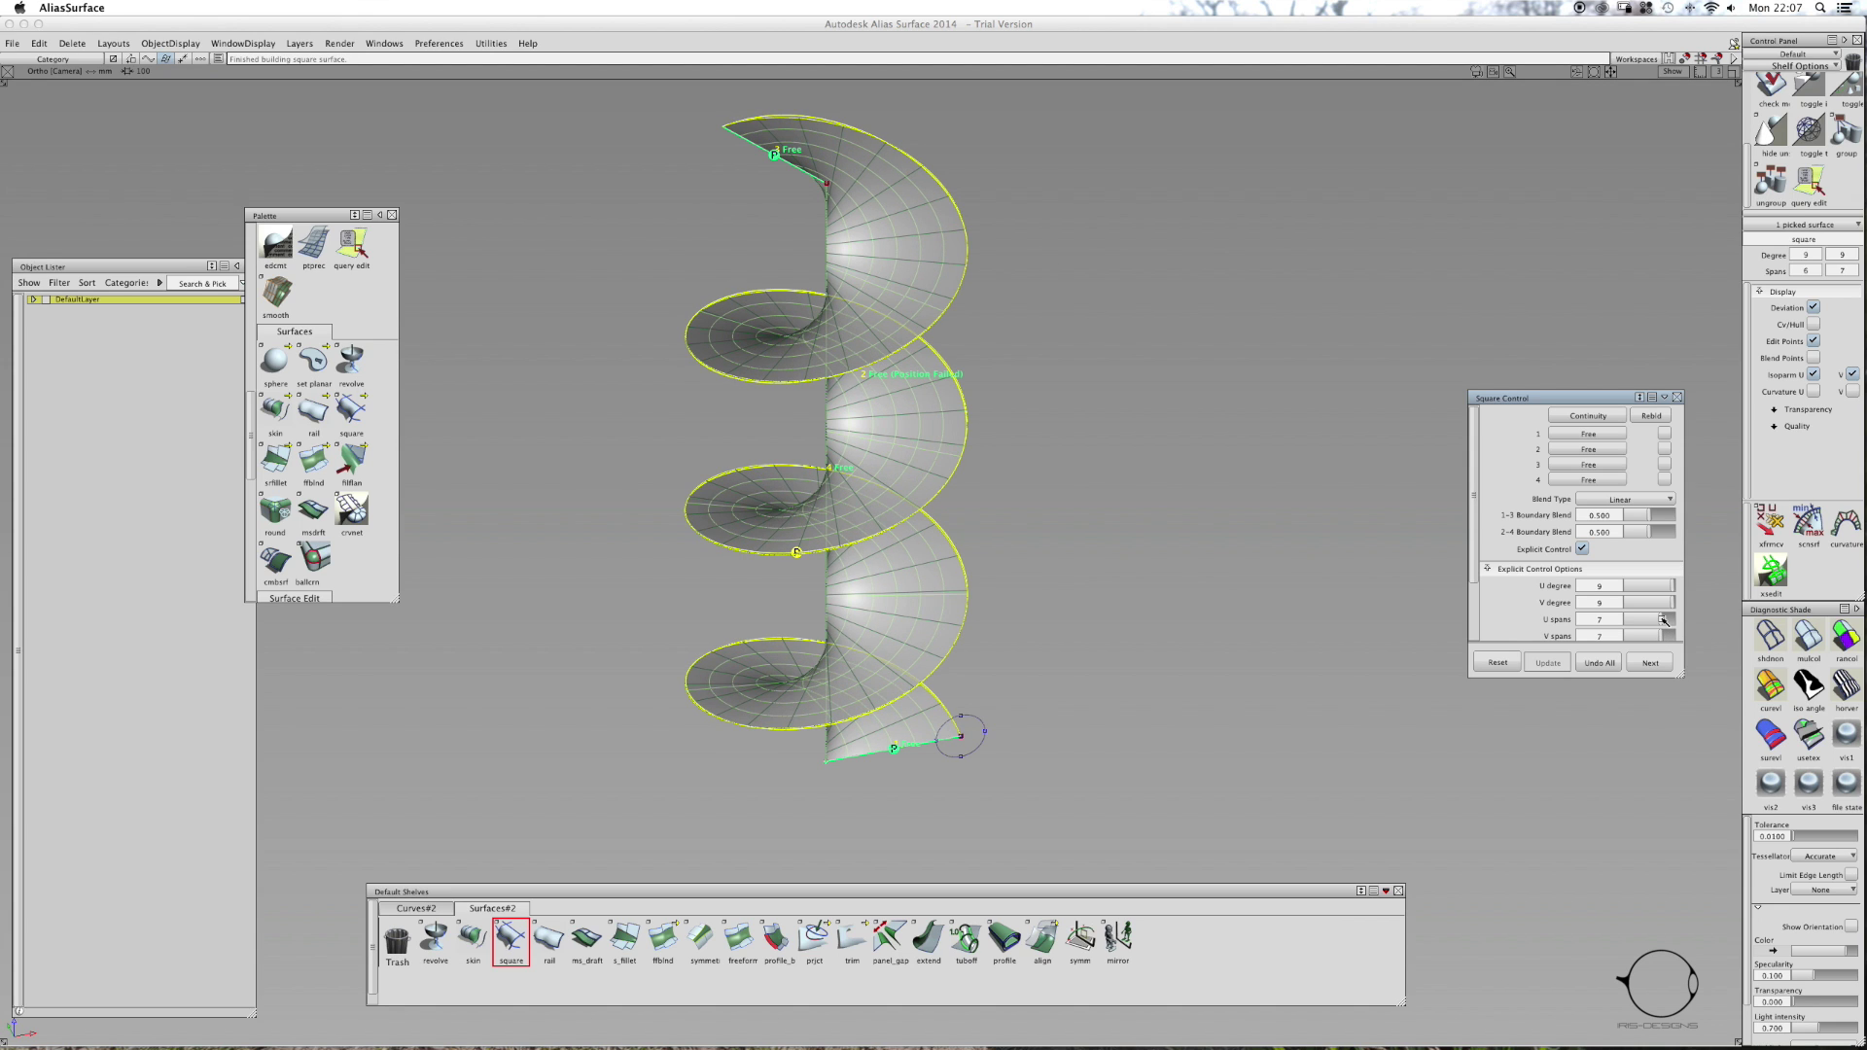
click(1600, 633)
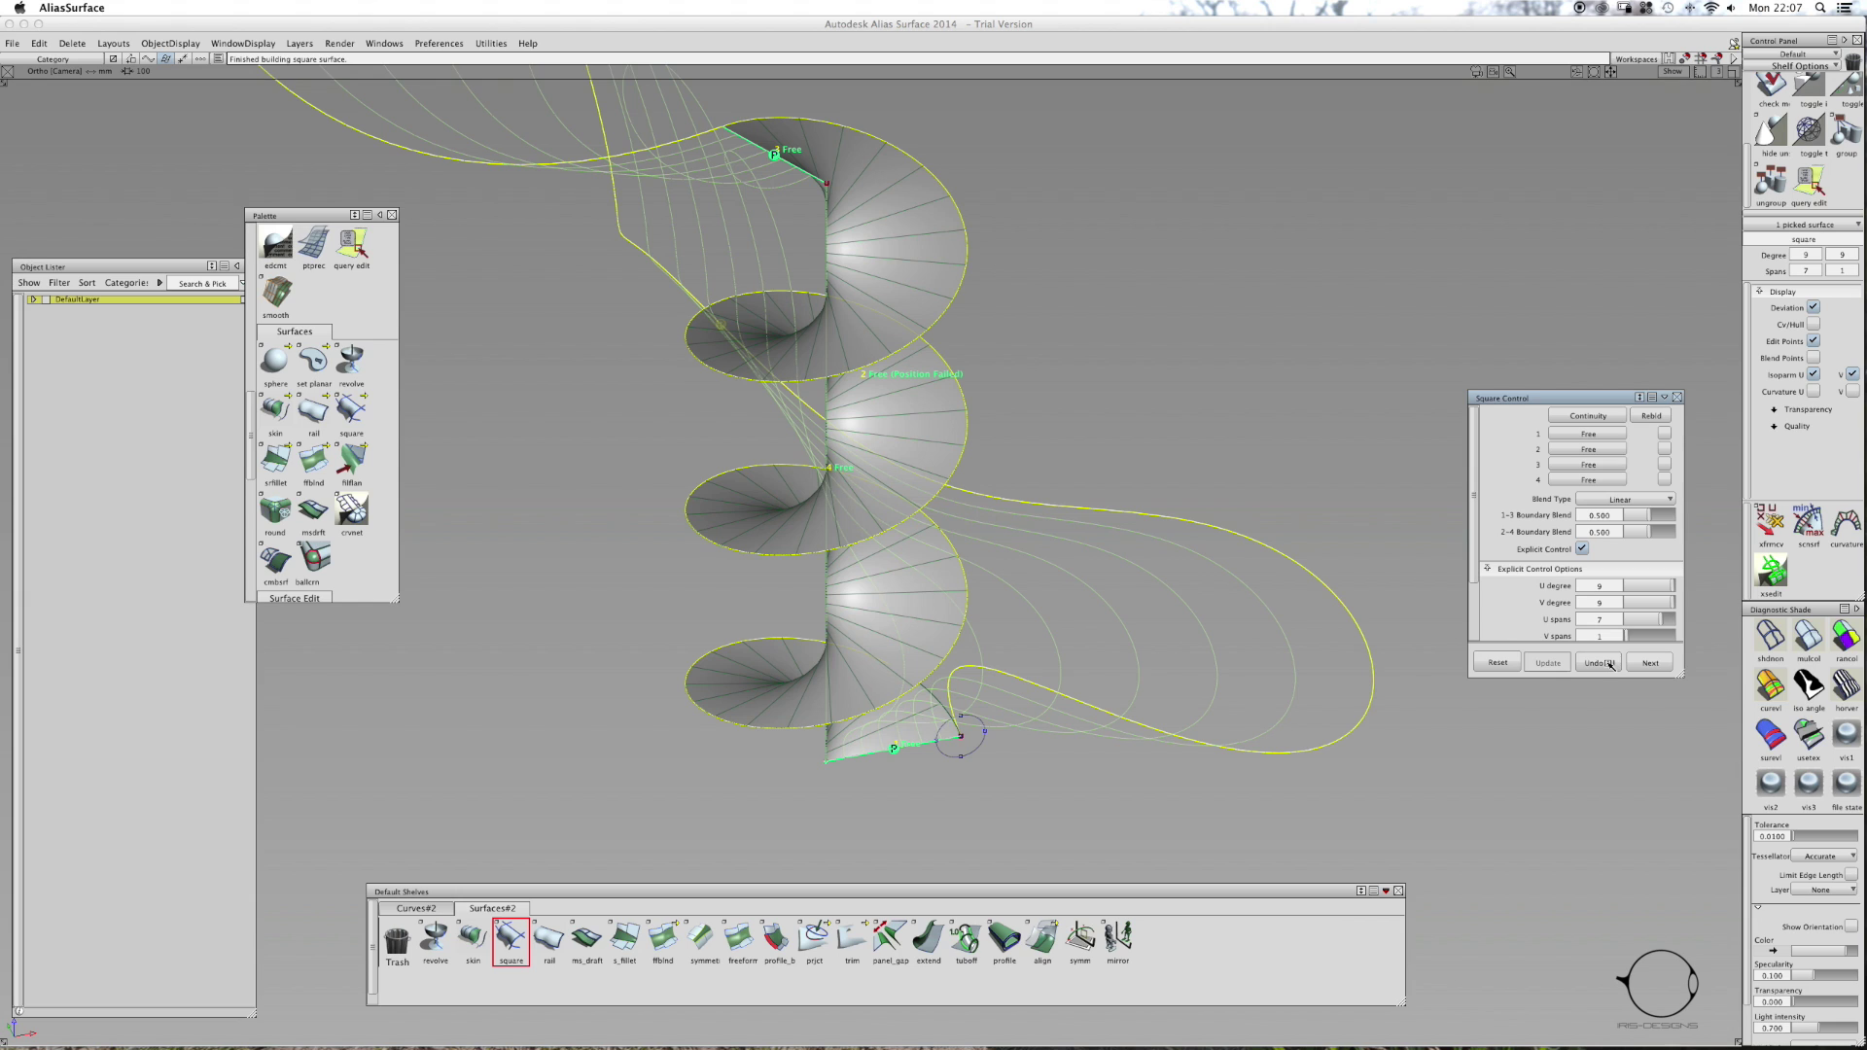
- Set the Square surface's blend type to Cubic and undo the whole Square surface
click(1619, 501)
click(1618, 517)
click(1600, 662)
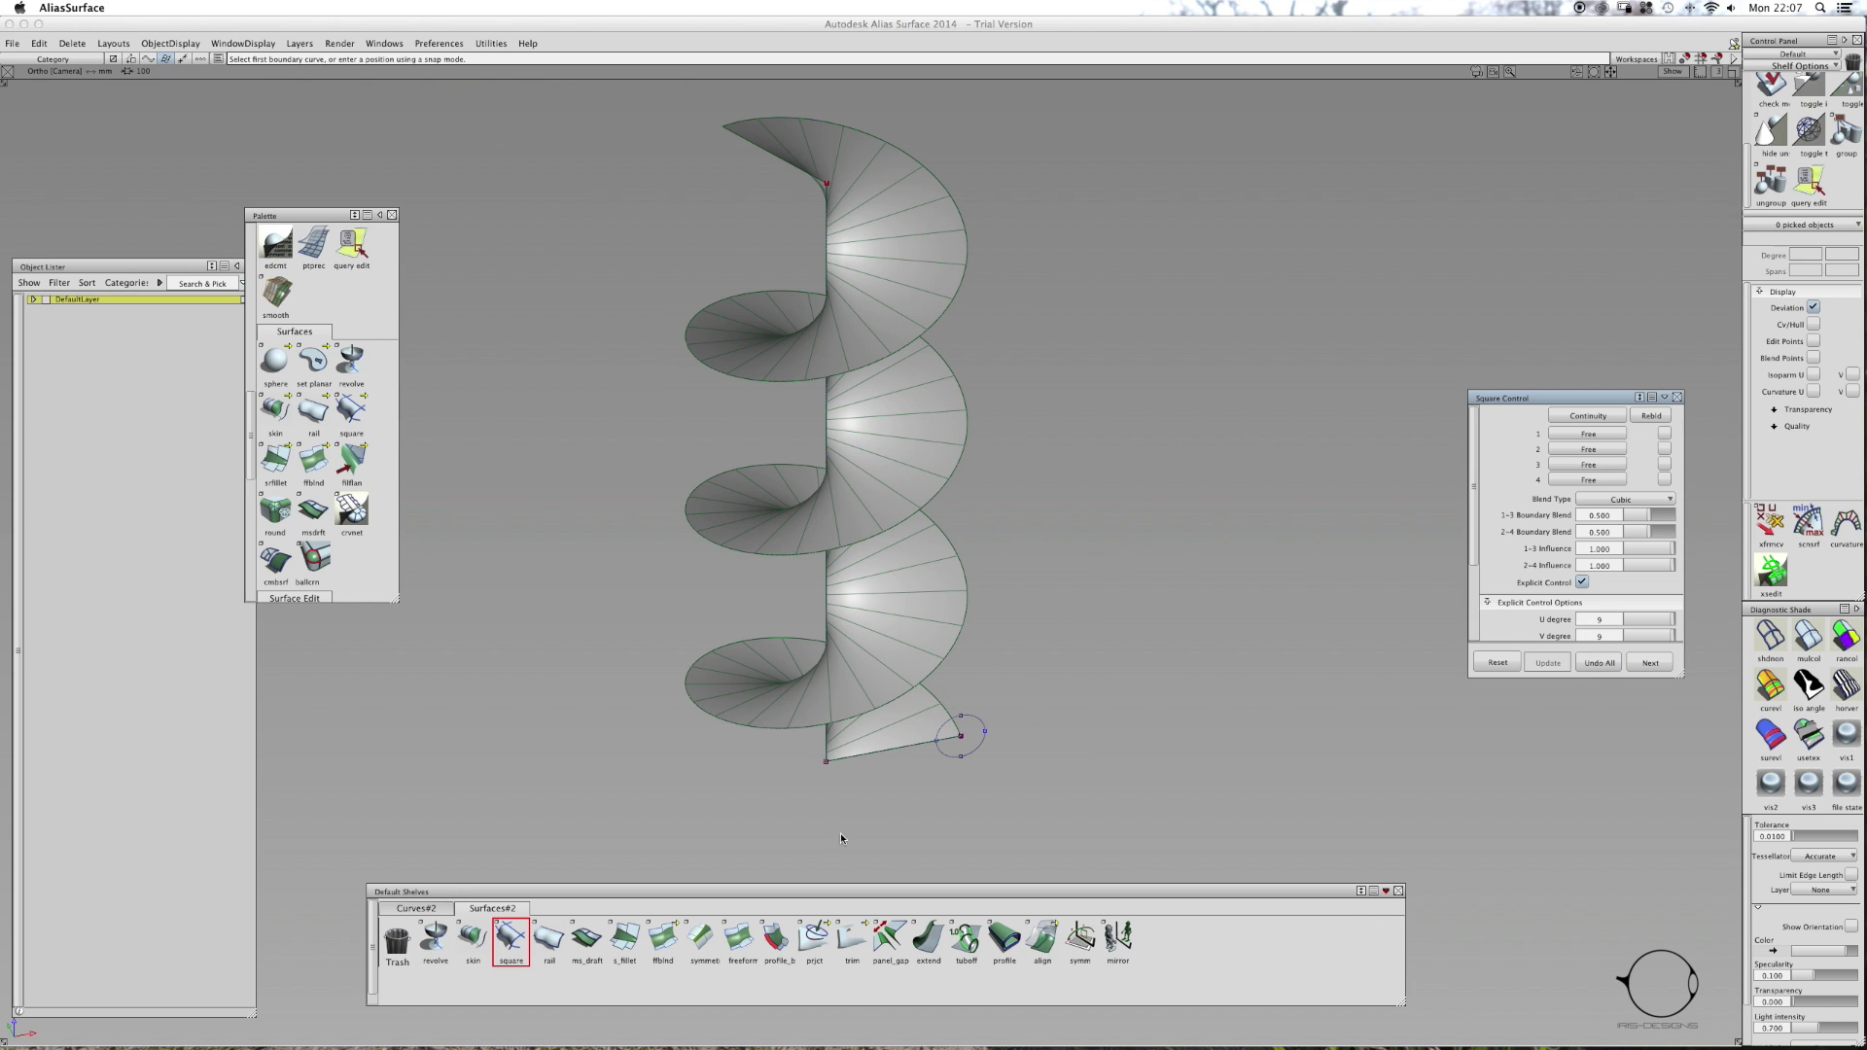
- Build a Rail surface with two generation curves from the short lower and upper edges, using the outer helical edge and central vertical line as rails
click(549, 937)
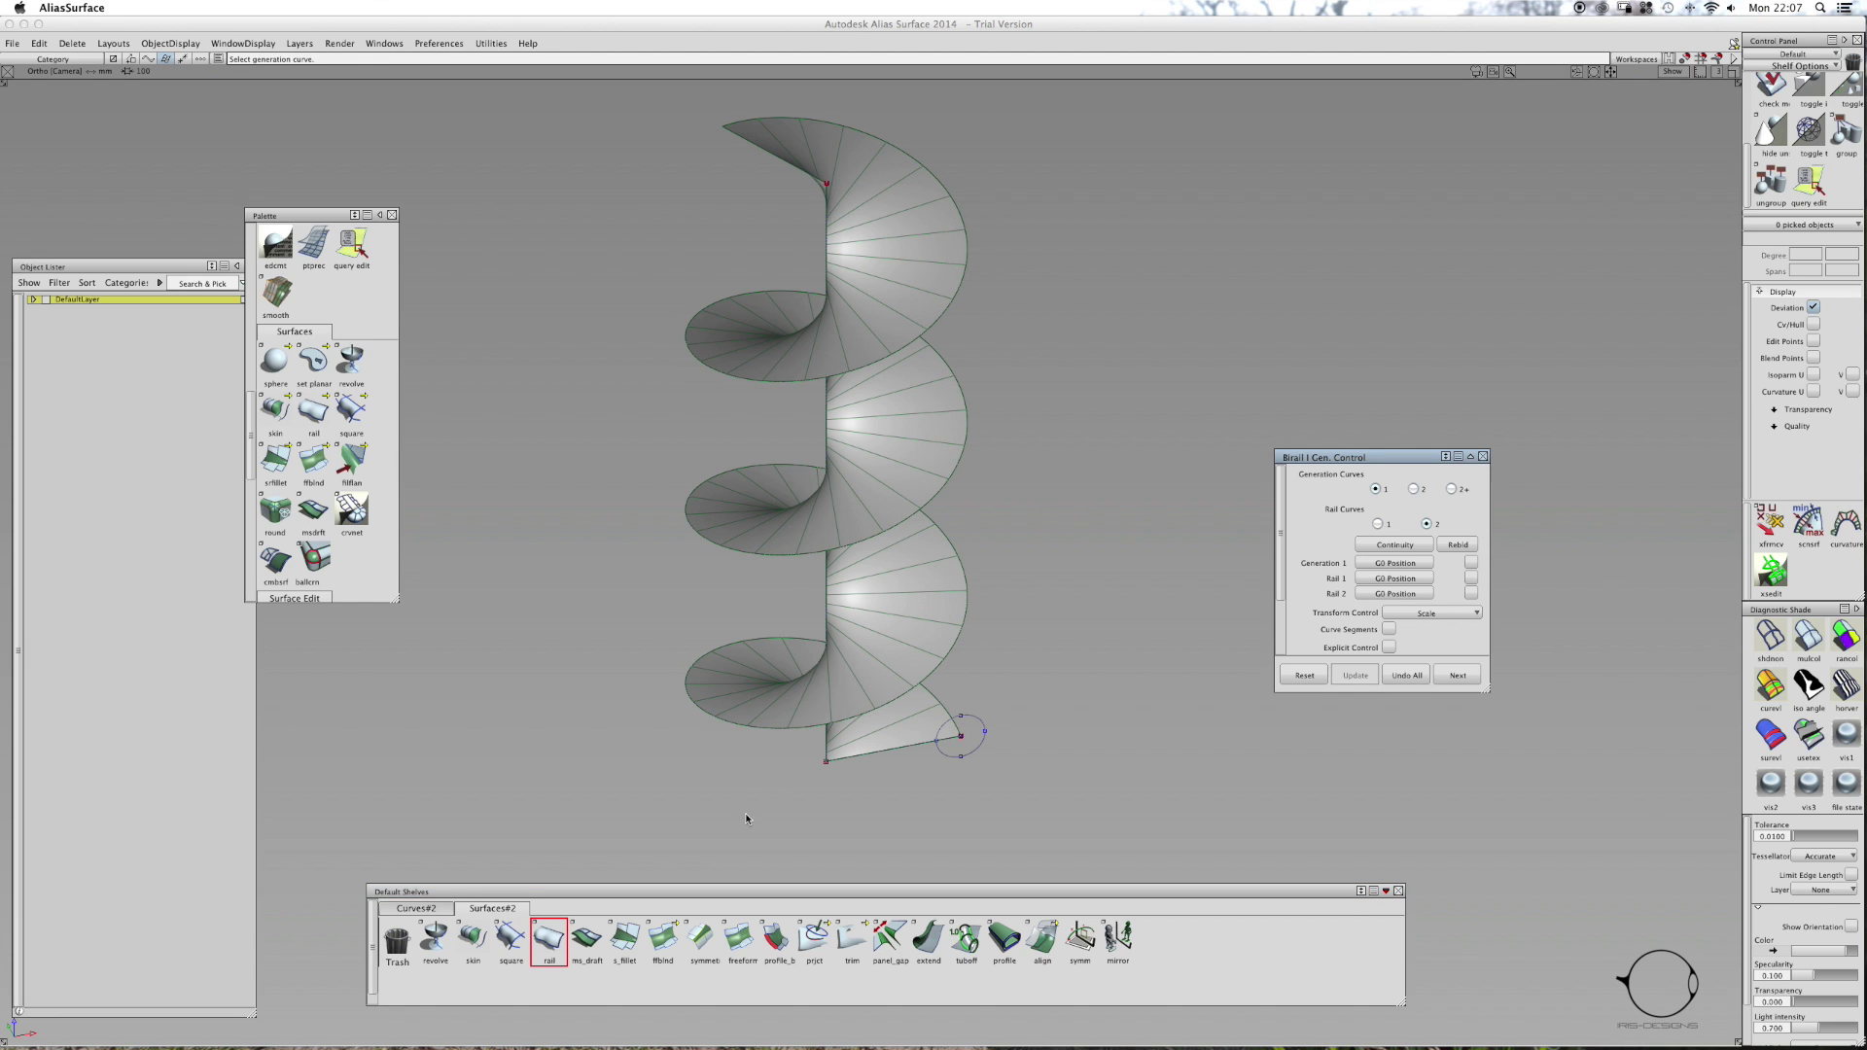
click(1413, 491)
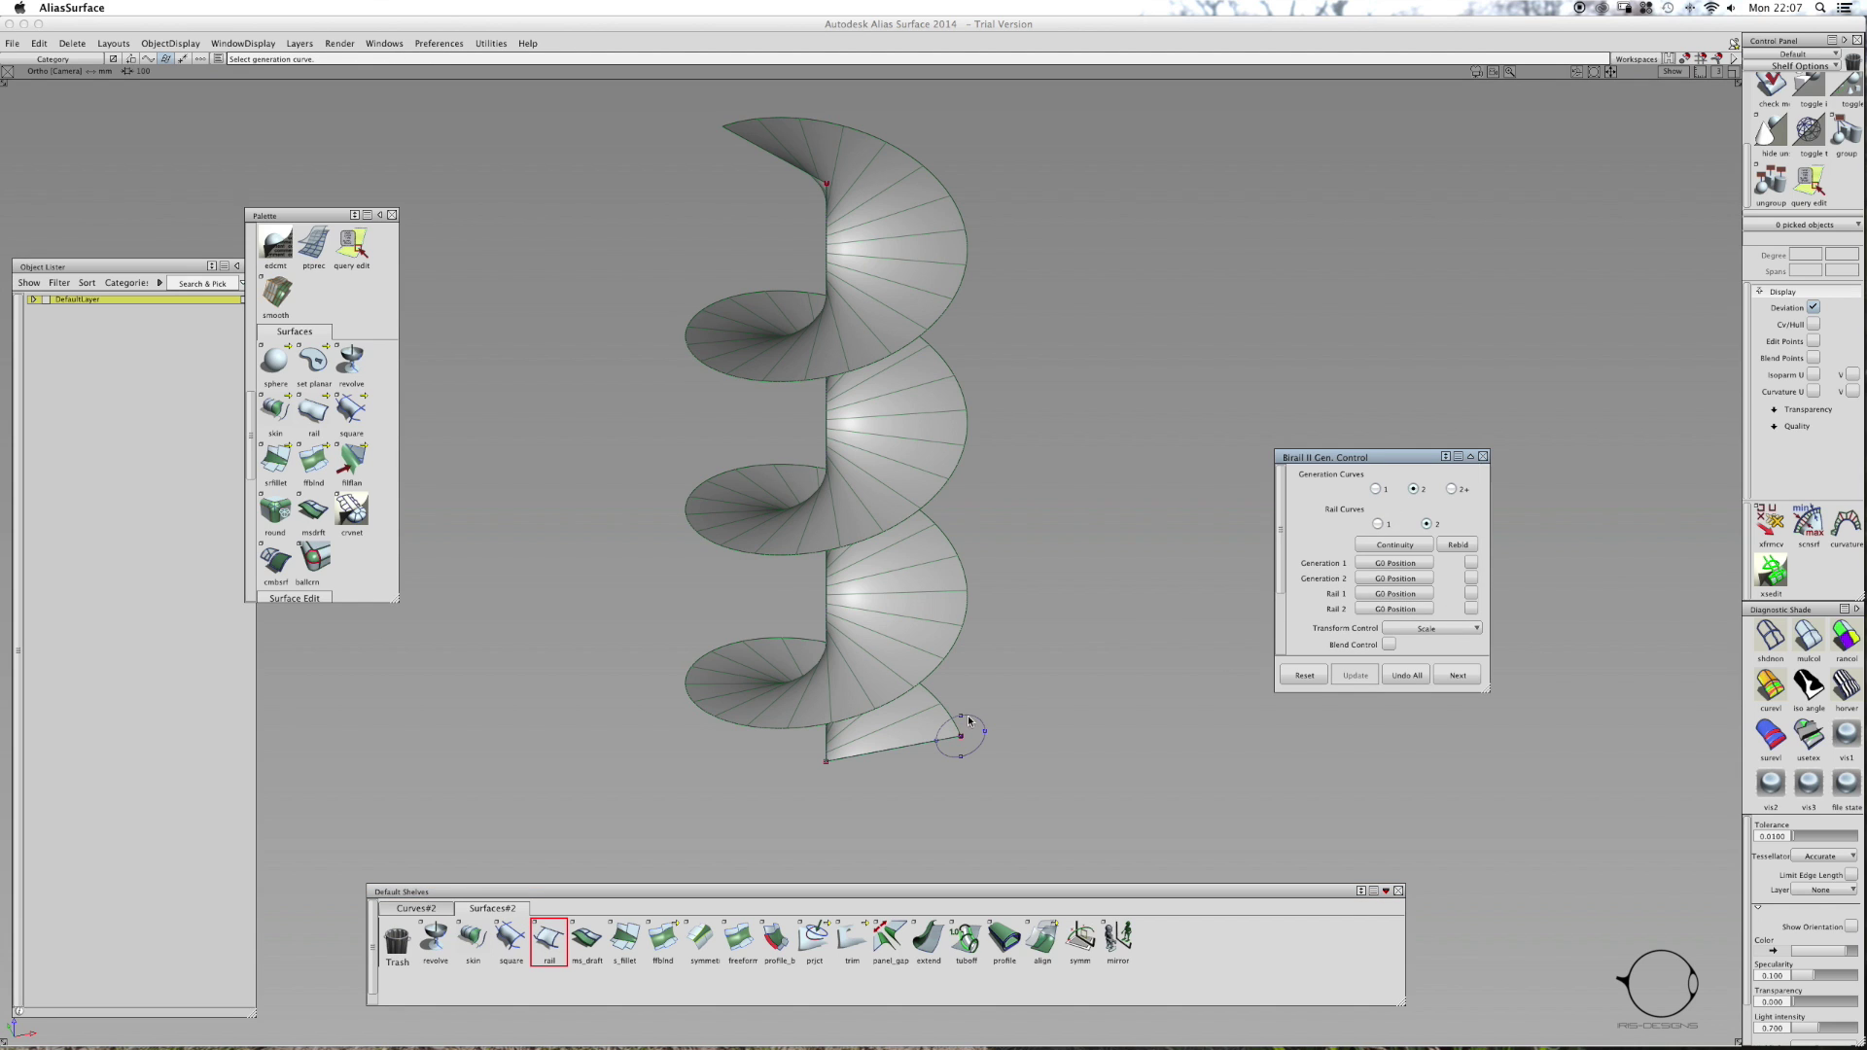
click(928, 744)
click(775, 157)
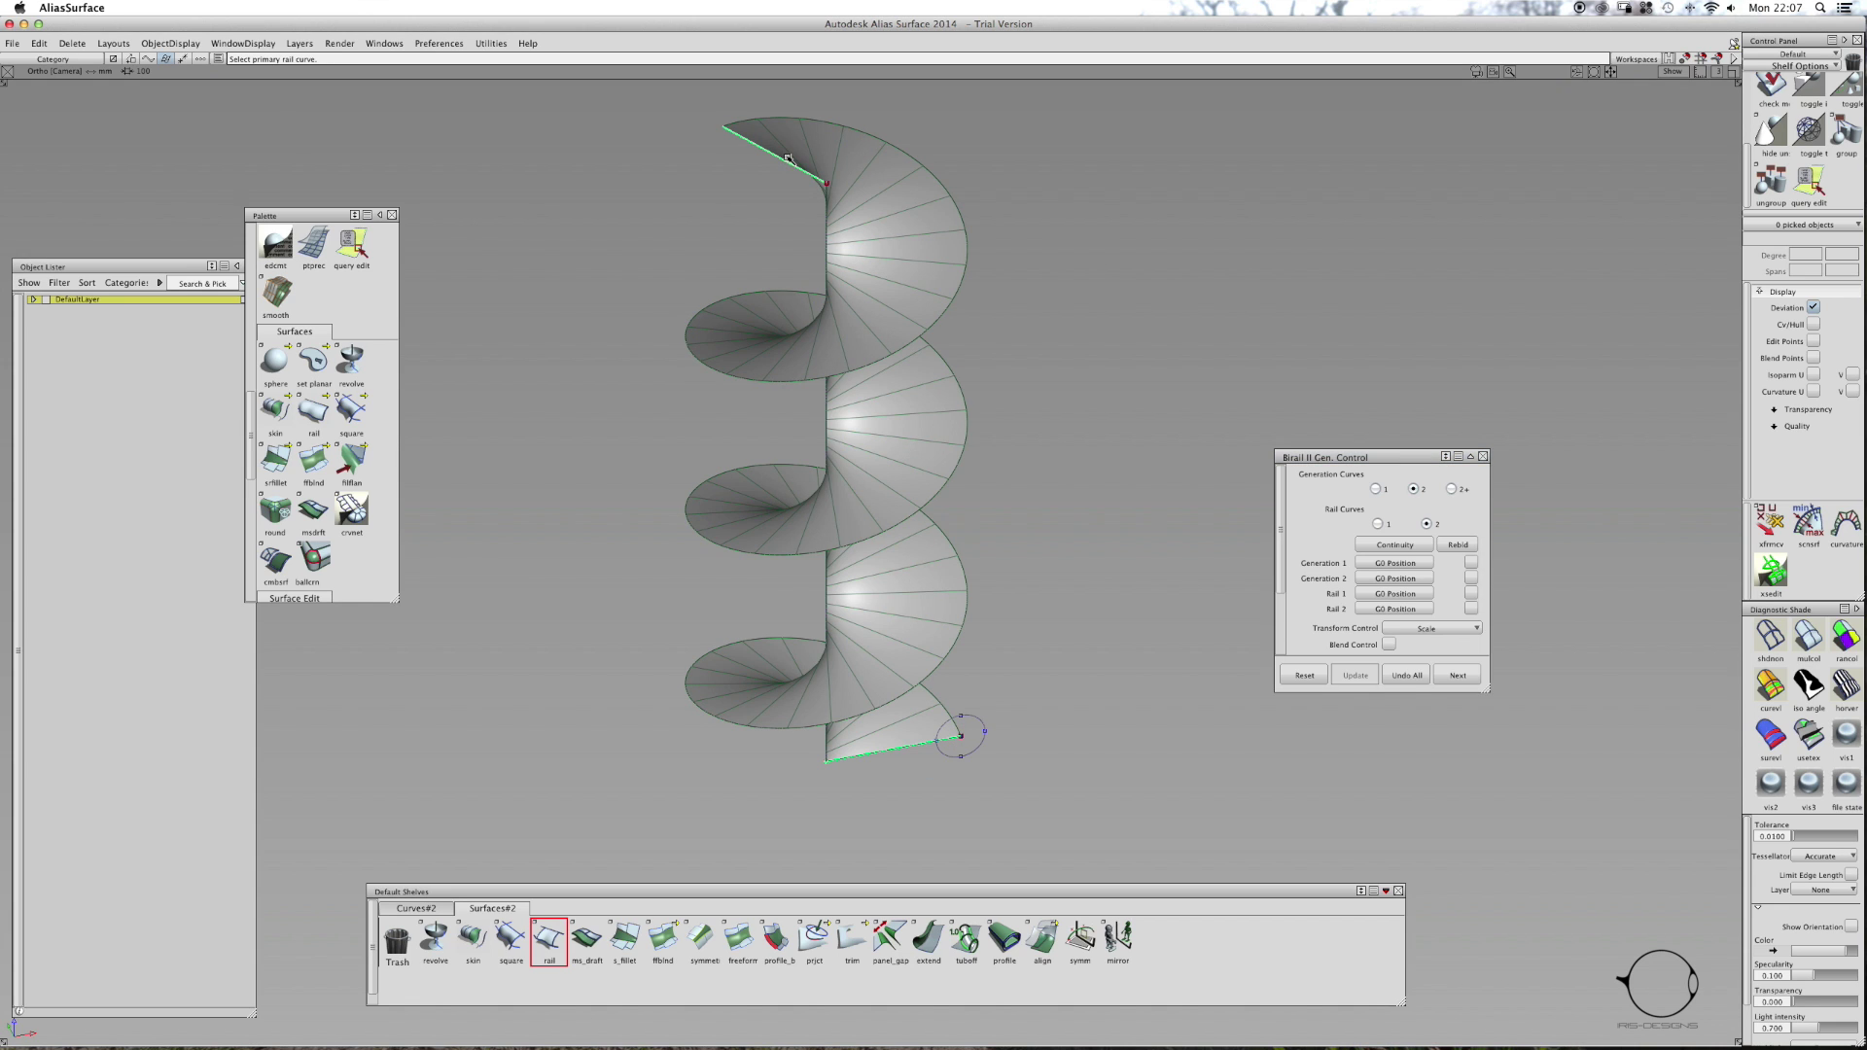
click(870, 134)
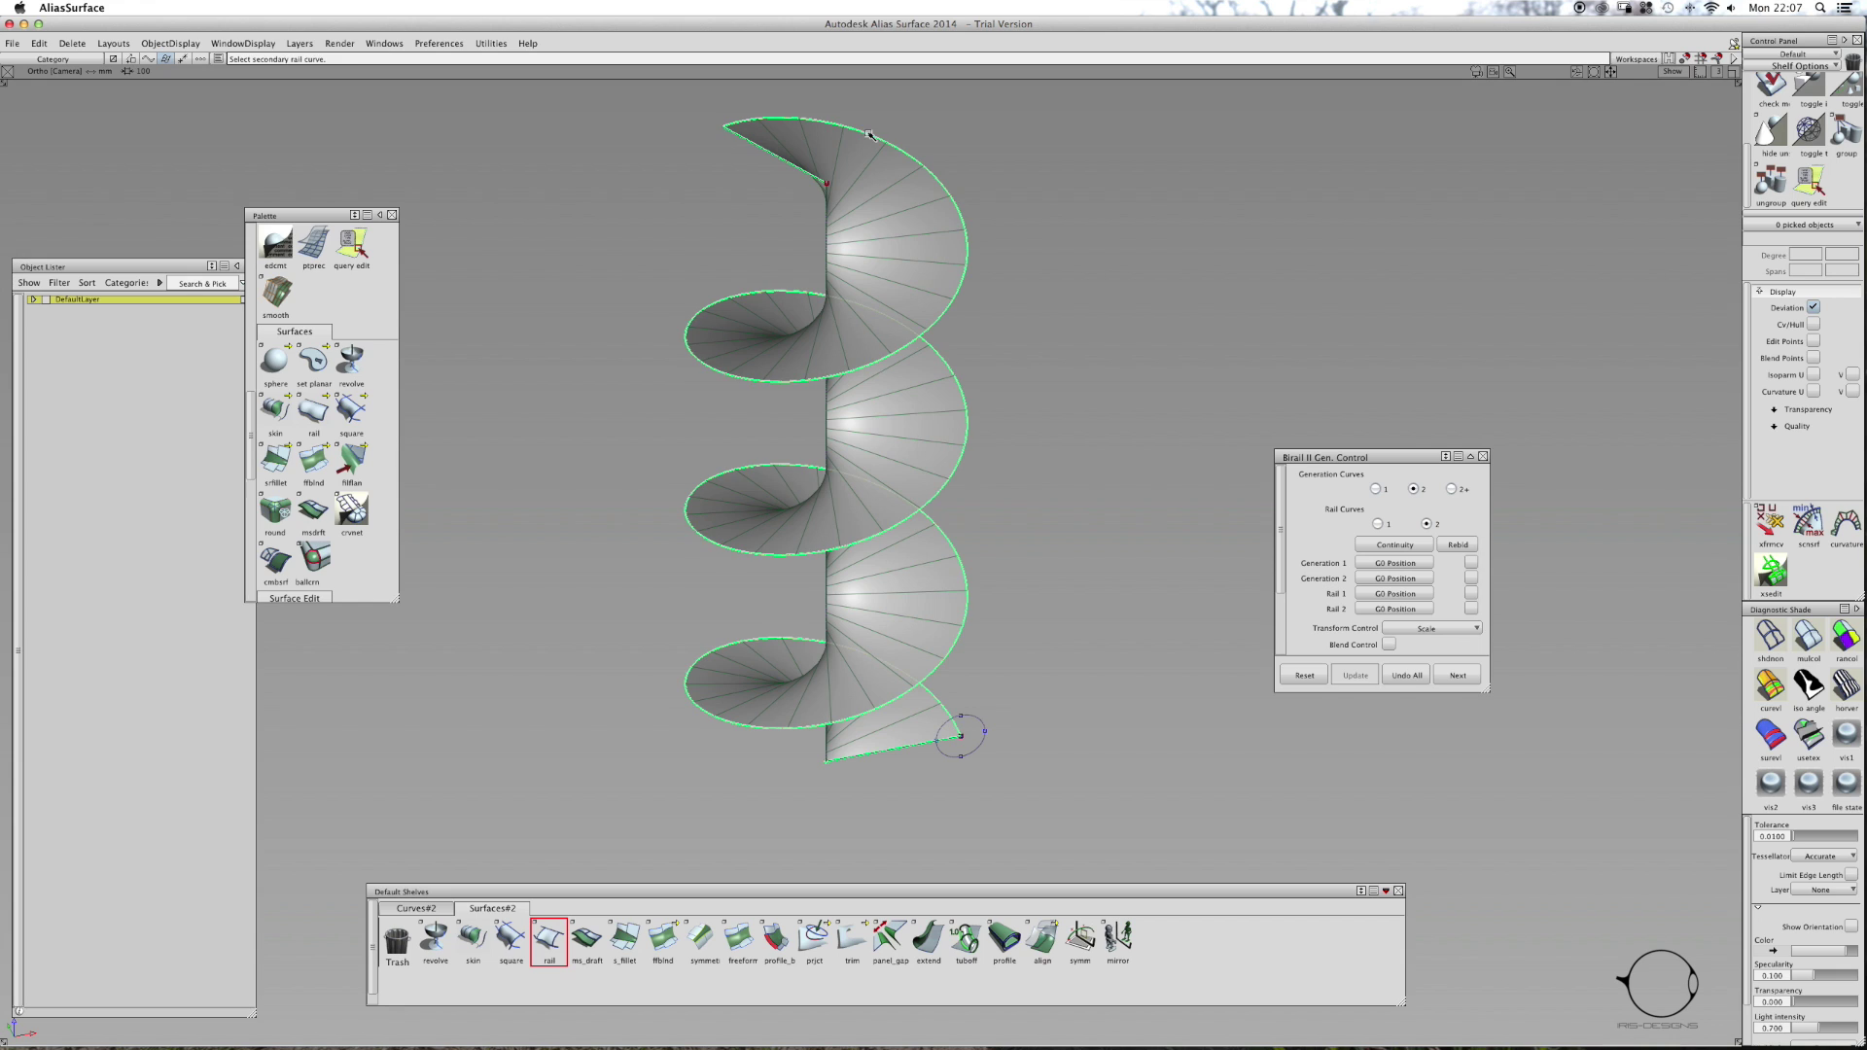
click(827, 225)
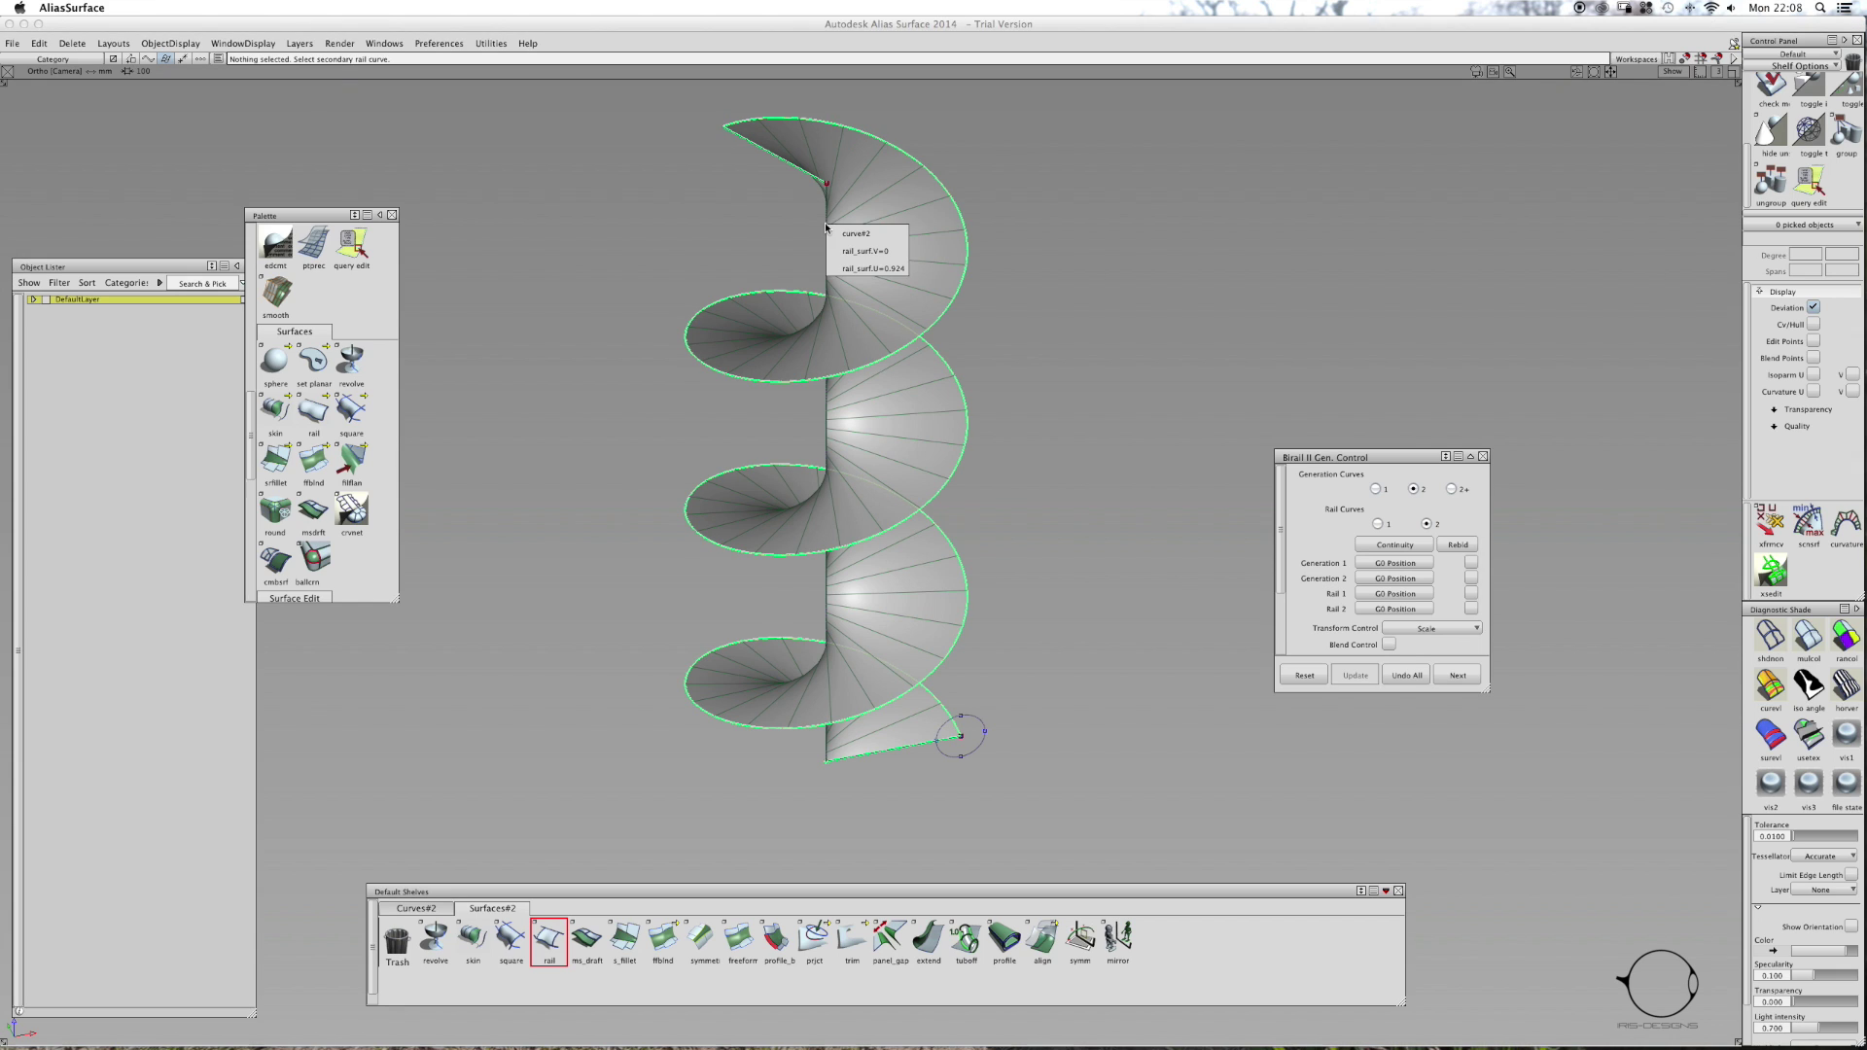
click(843, 239)
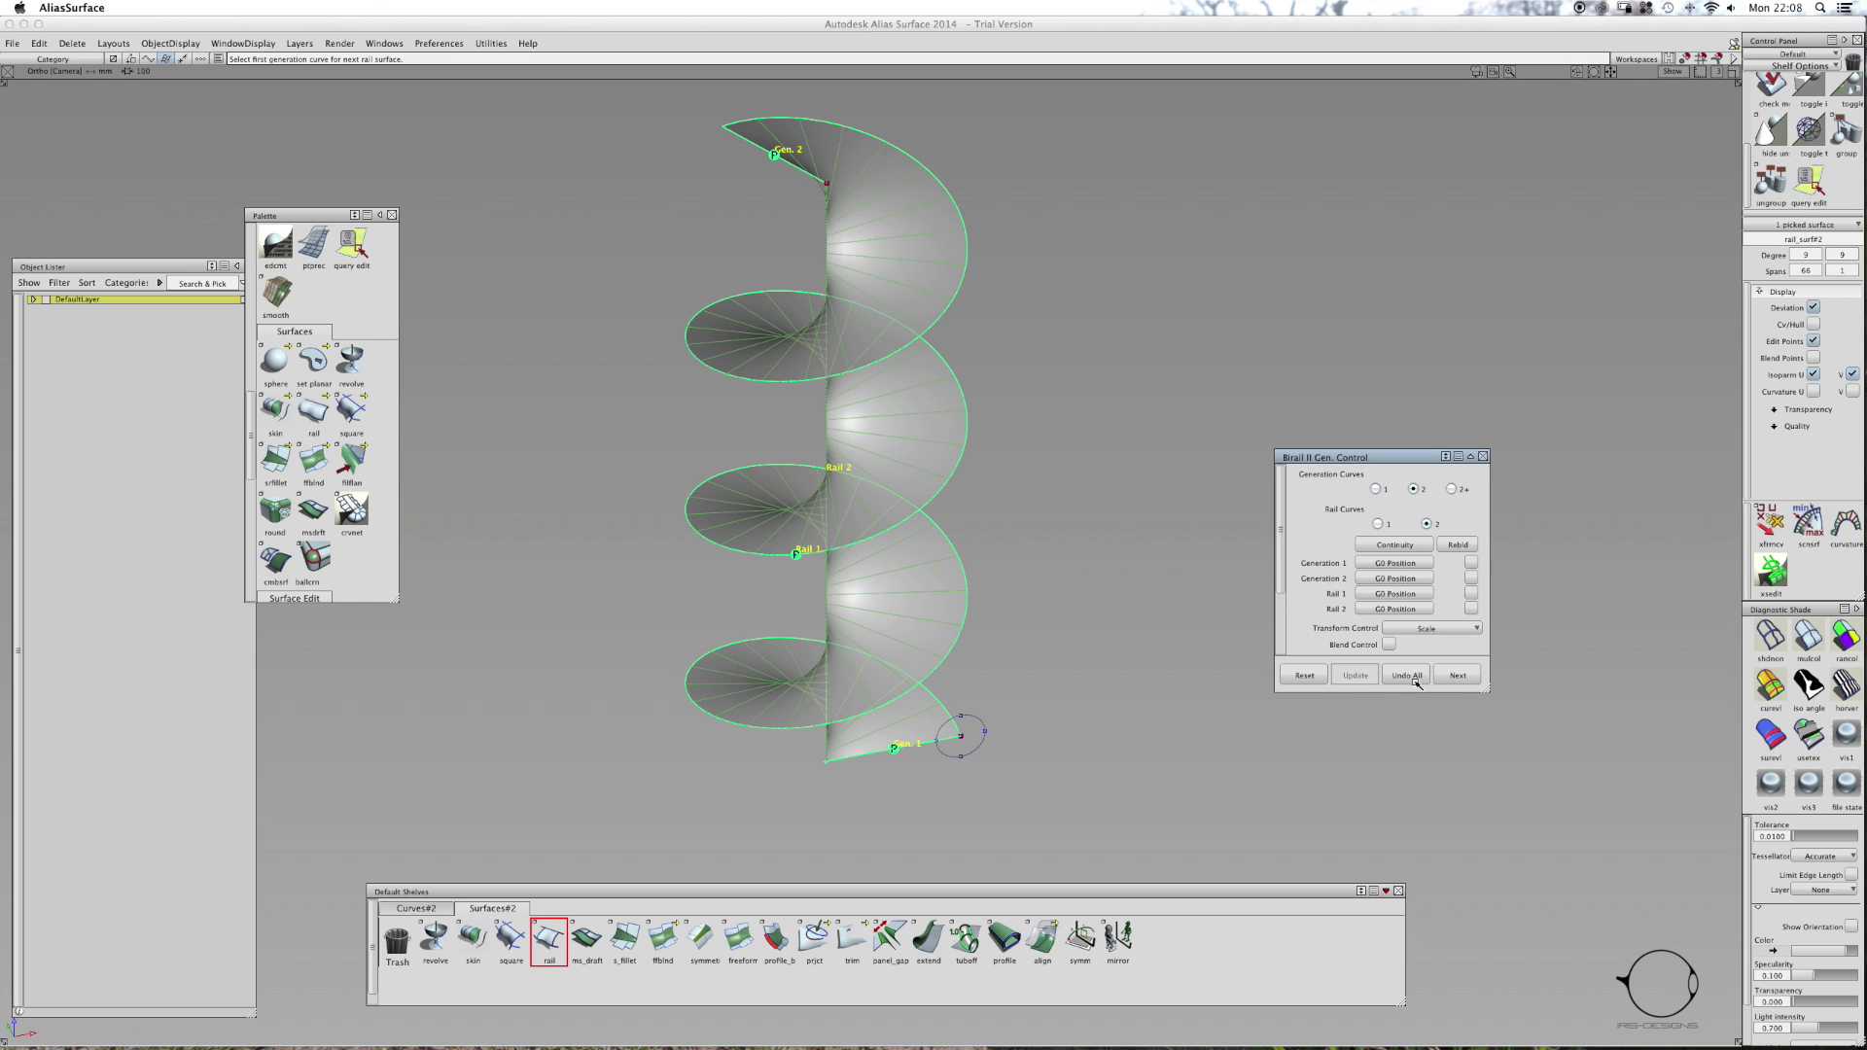
- Try explicit control on the two-rail surface with 6 rail spans and 1 generation span, and undo the surface
scroll(1416, 646, down, 3)
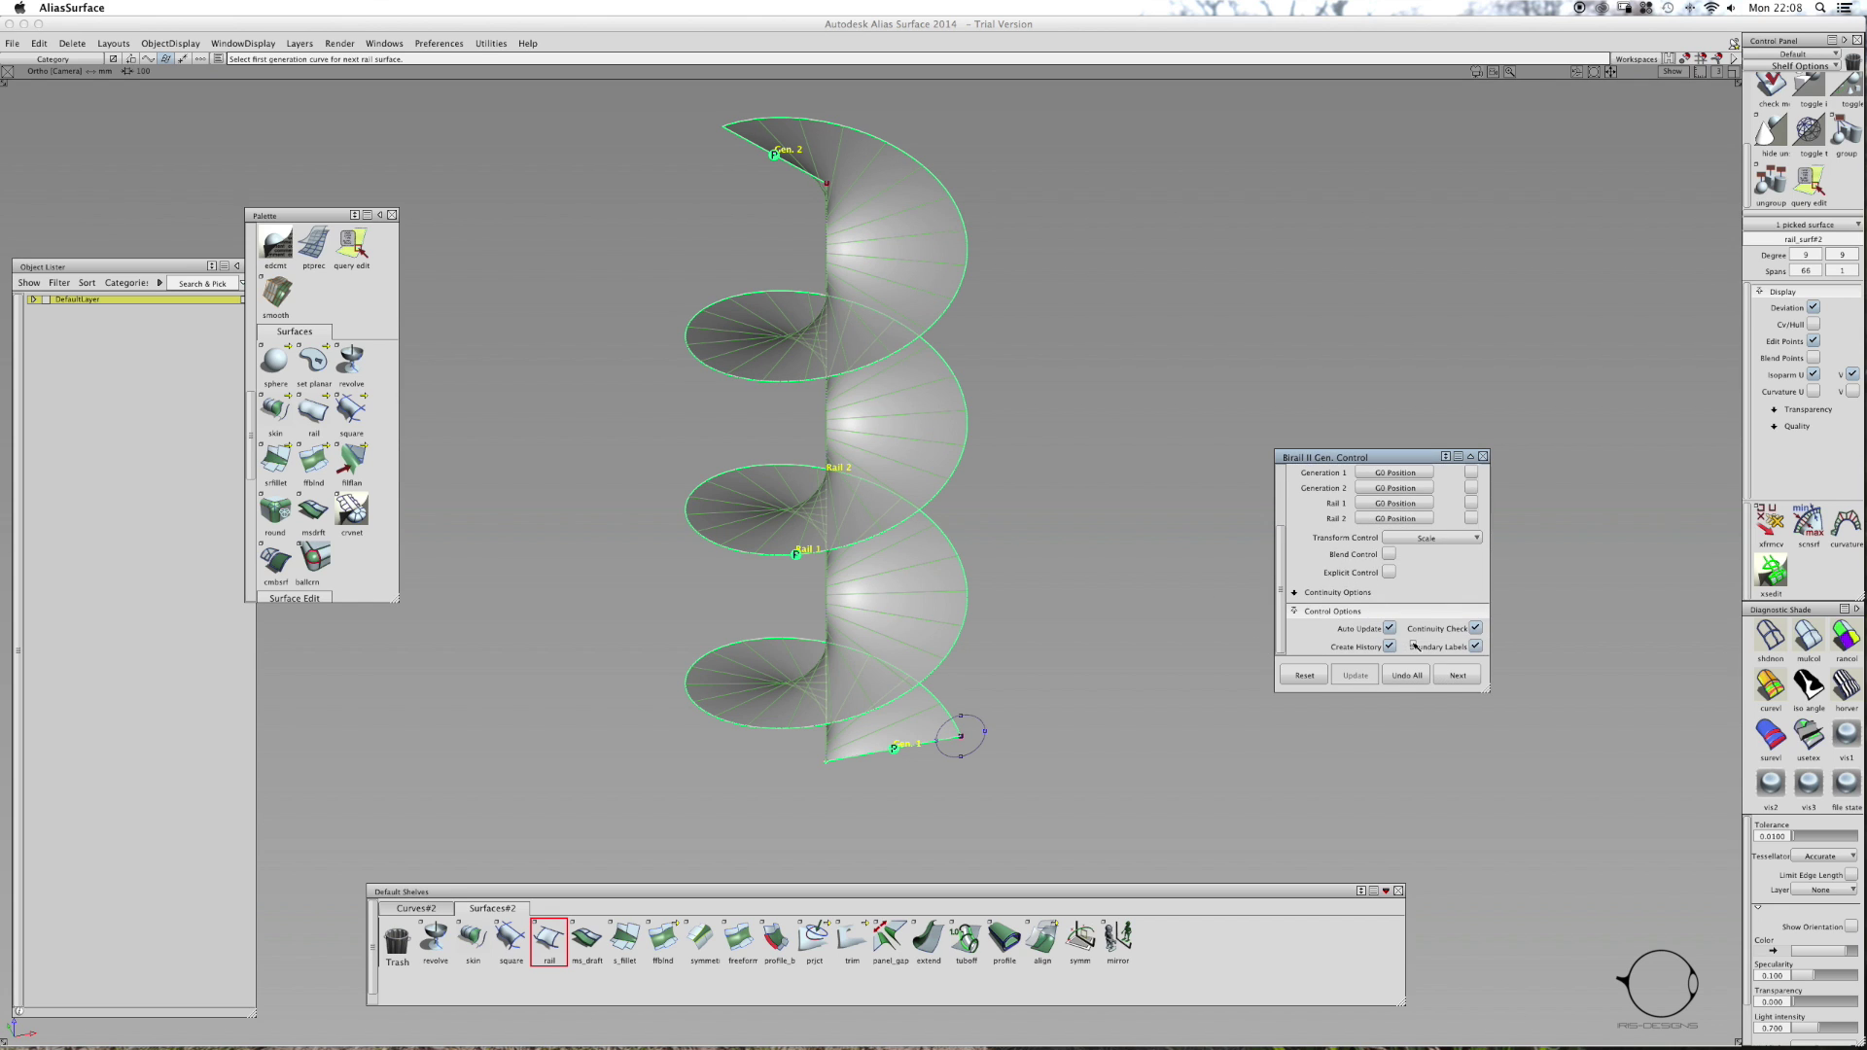
click(1391, 571)
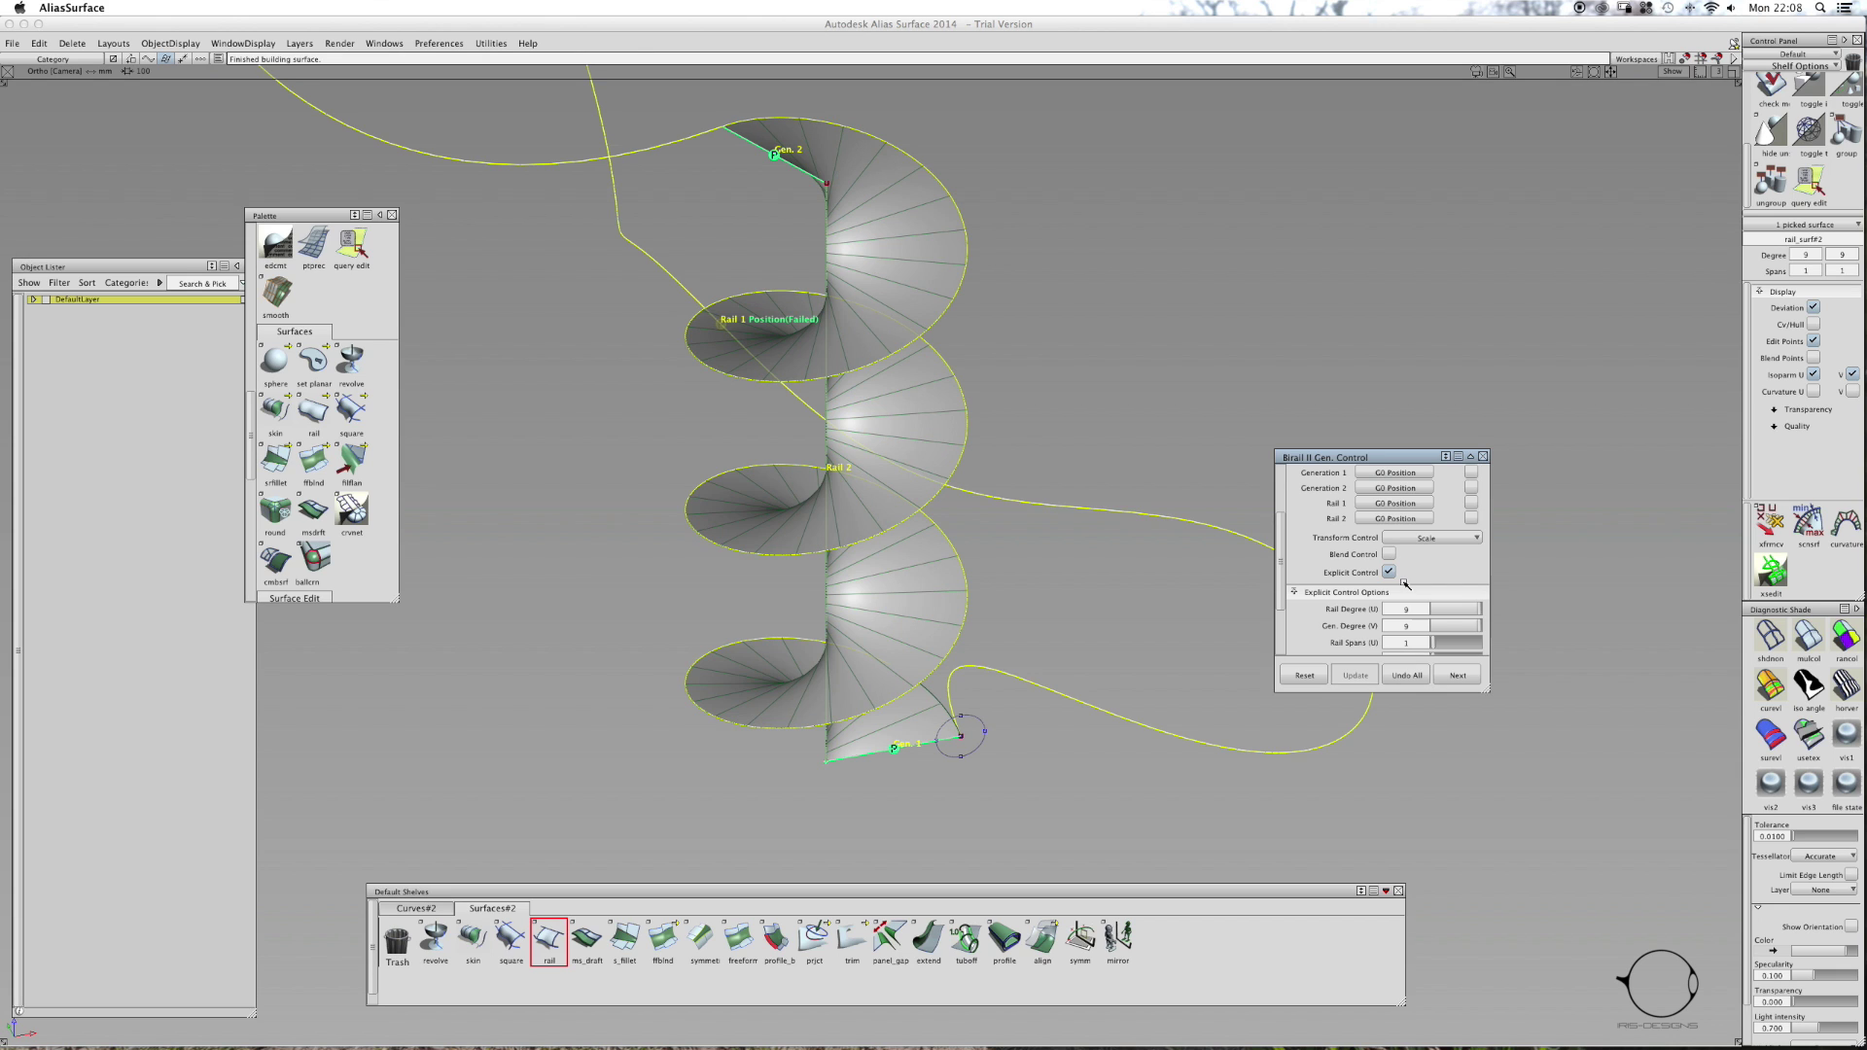
scroll(1460, 642, down, 2)
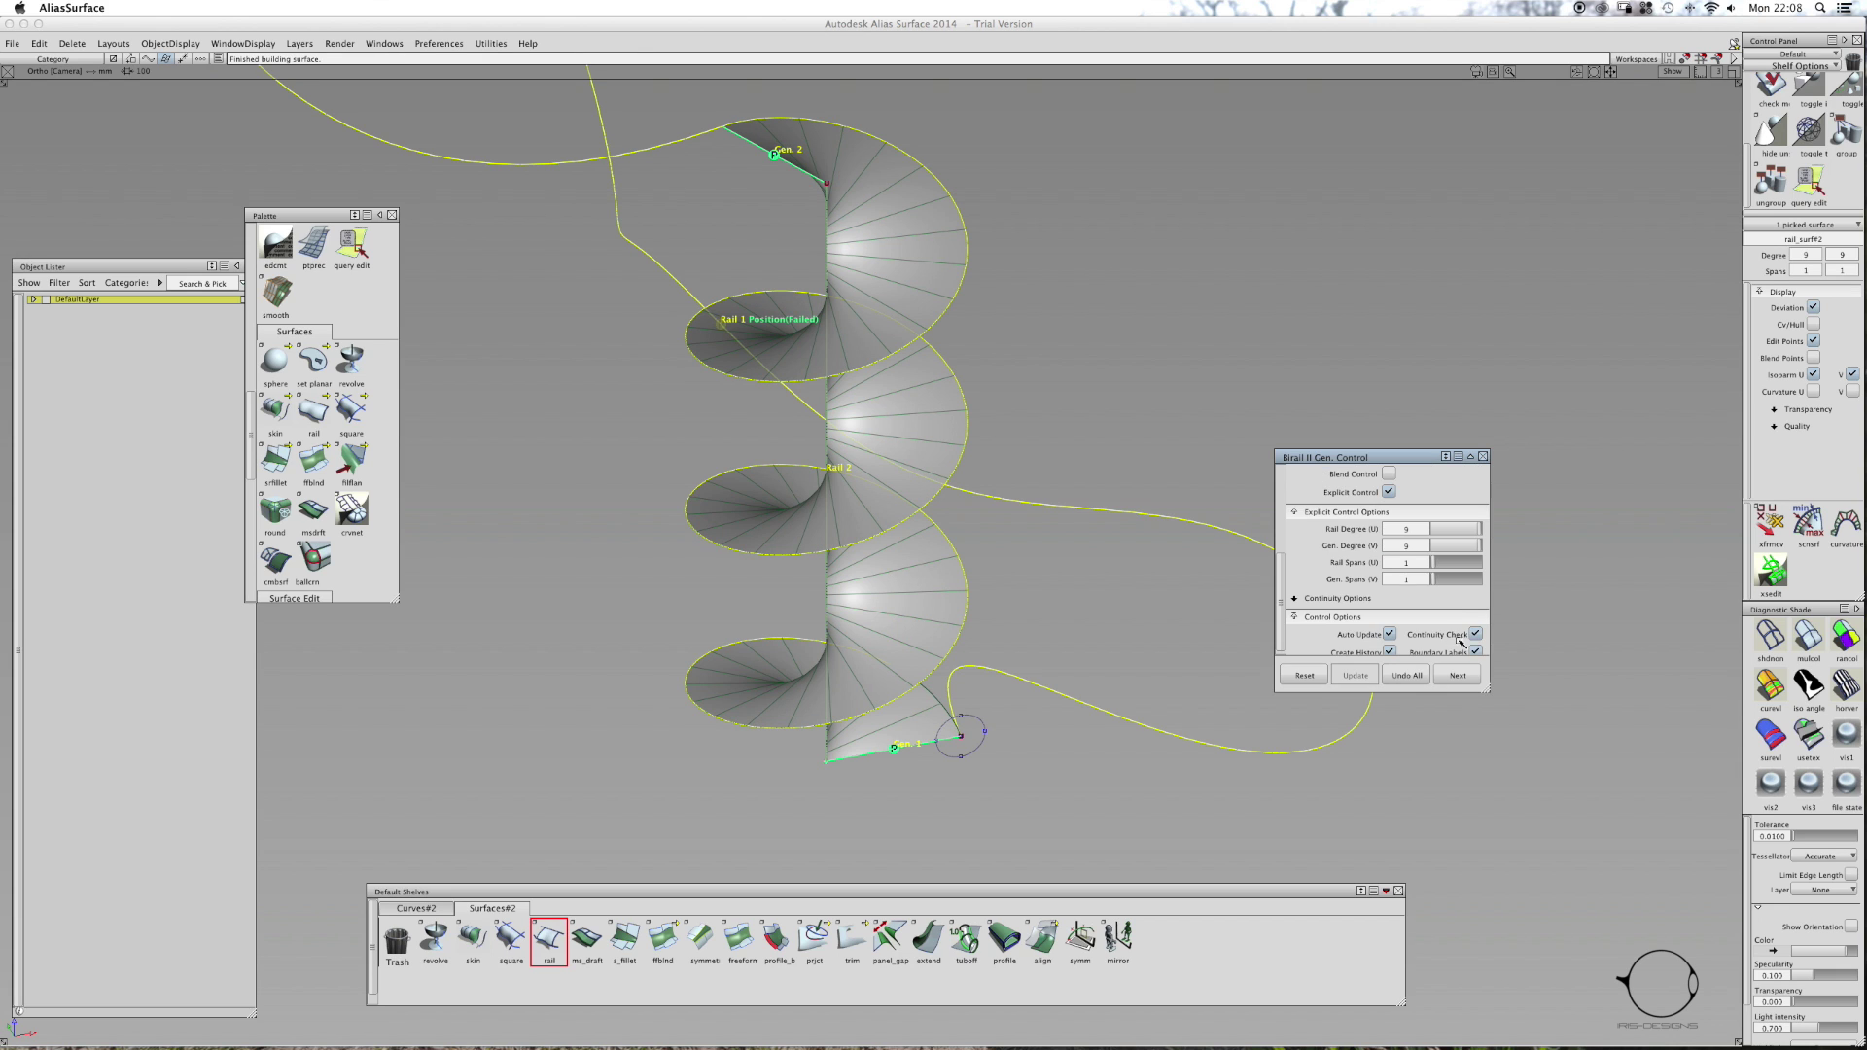
click(1470, 580)
click(1471, 582)
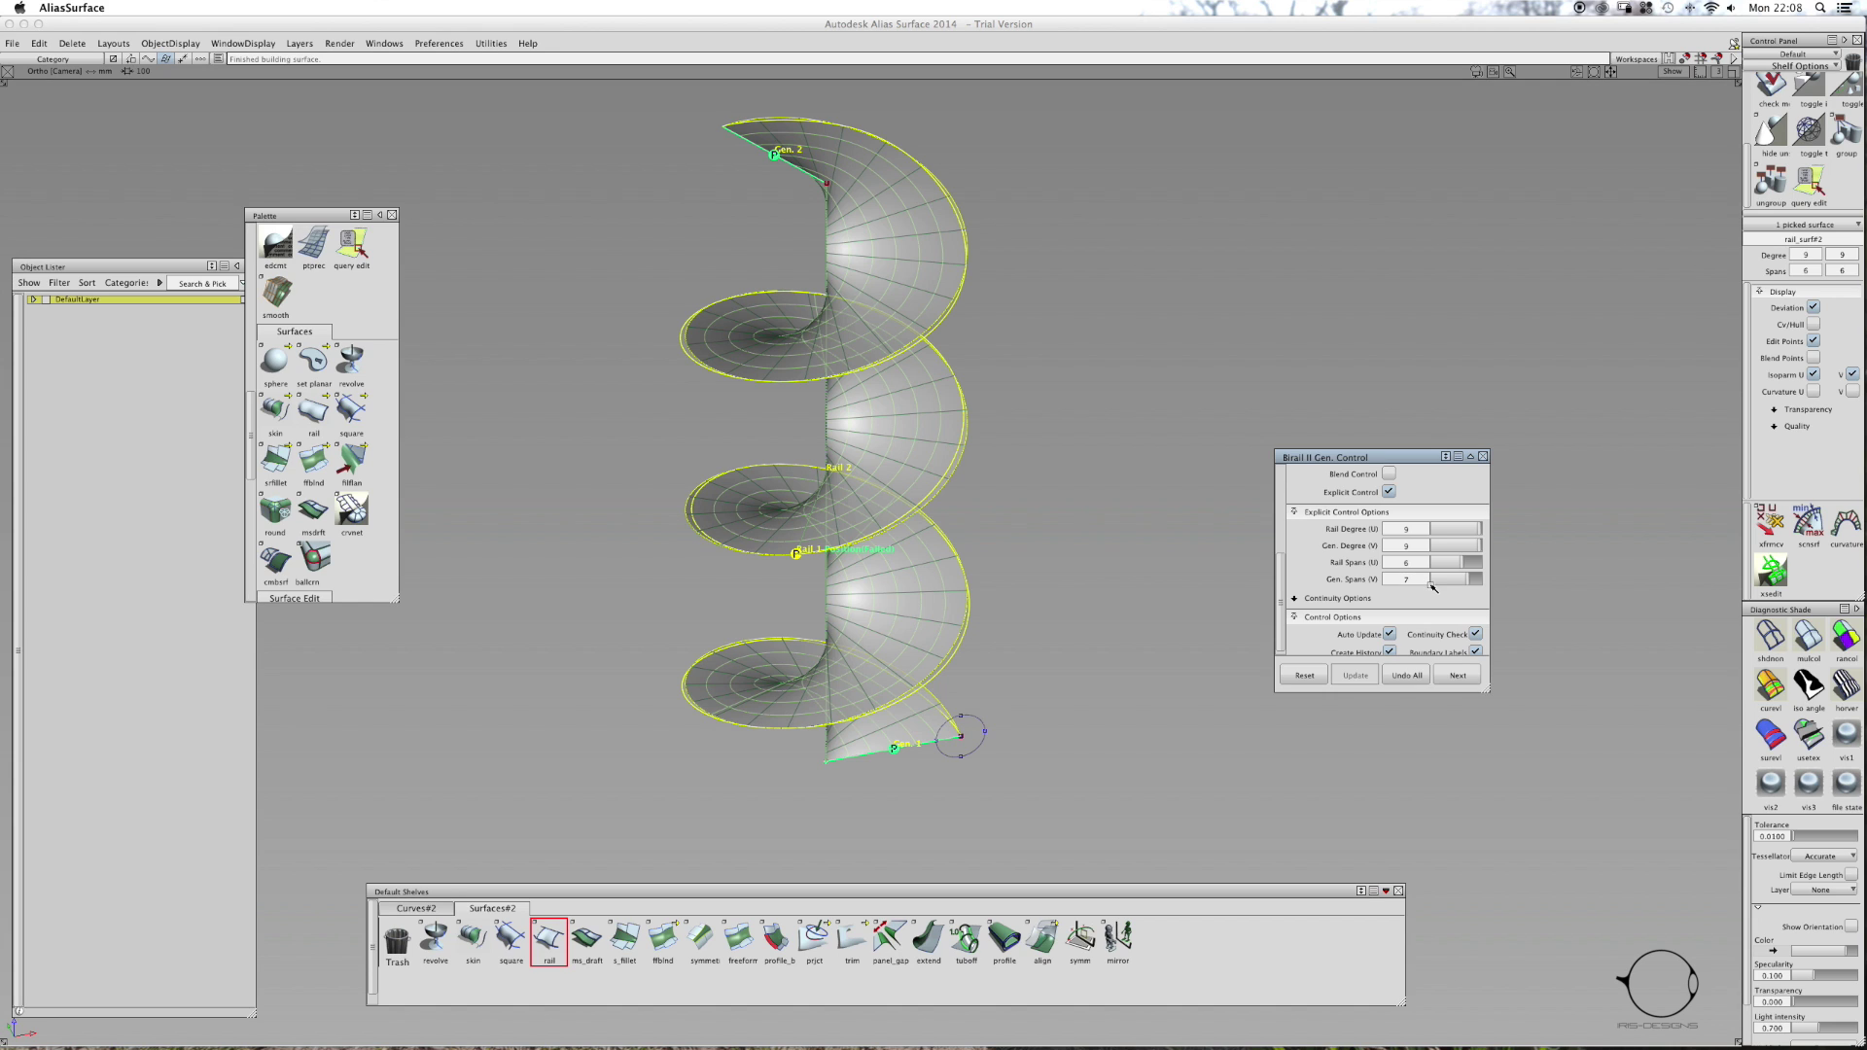
drag(1432, 586, 1424, 585)
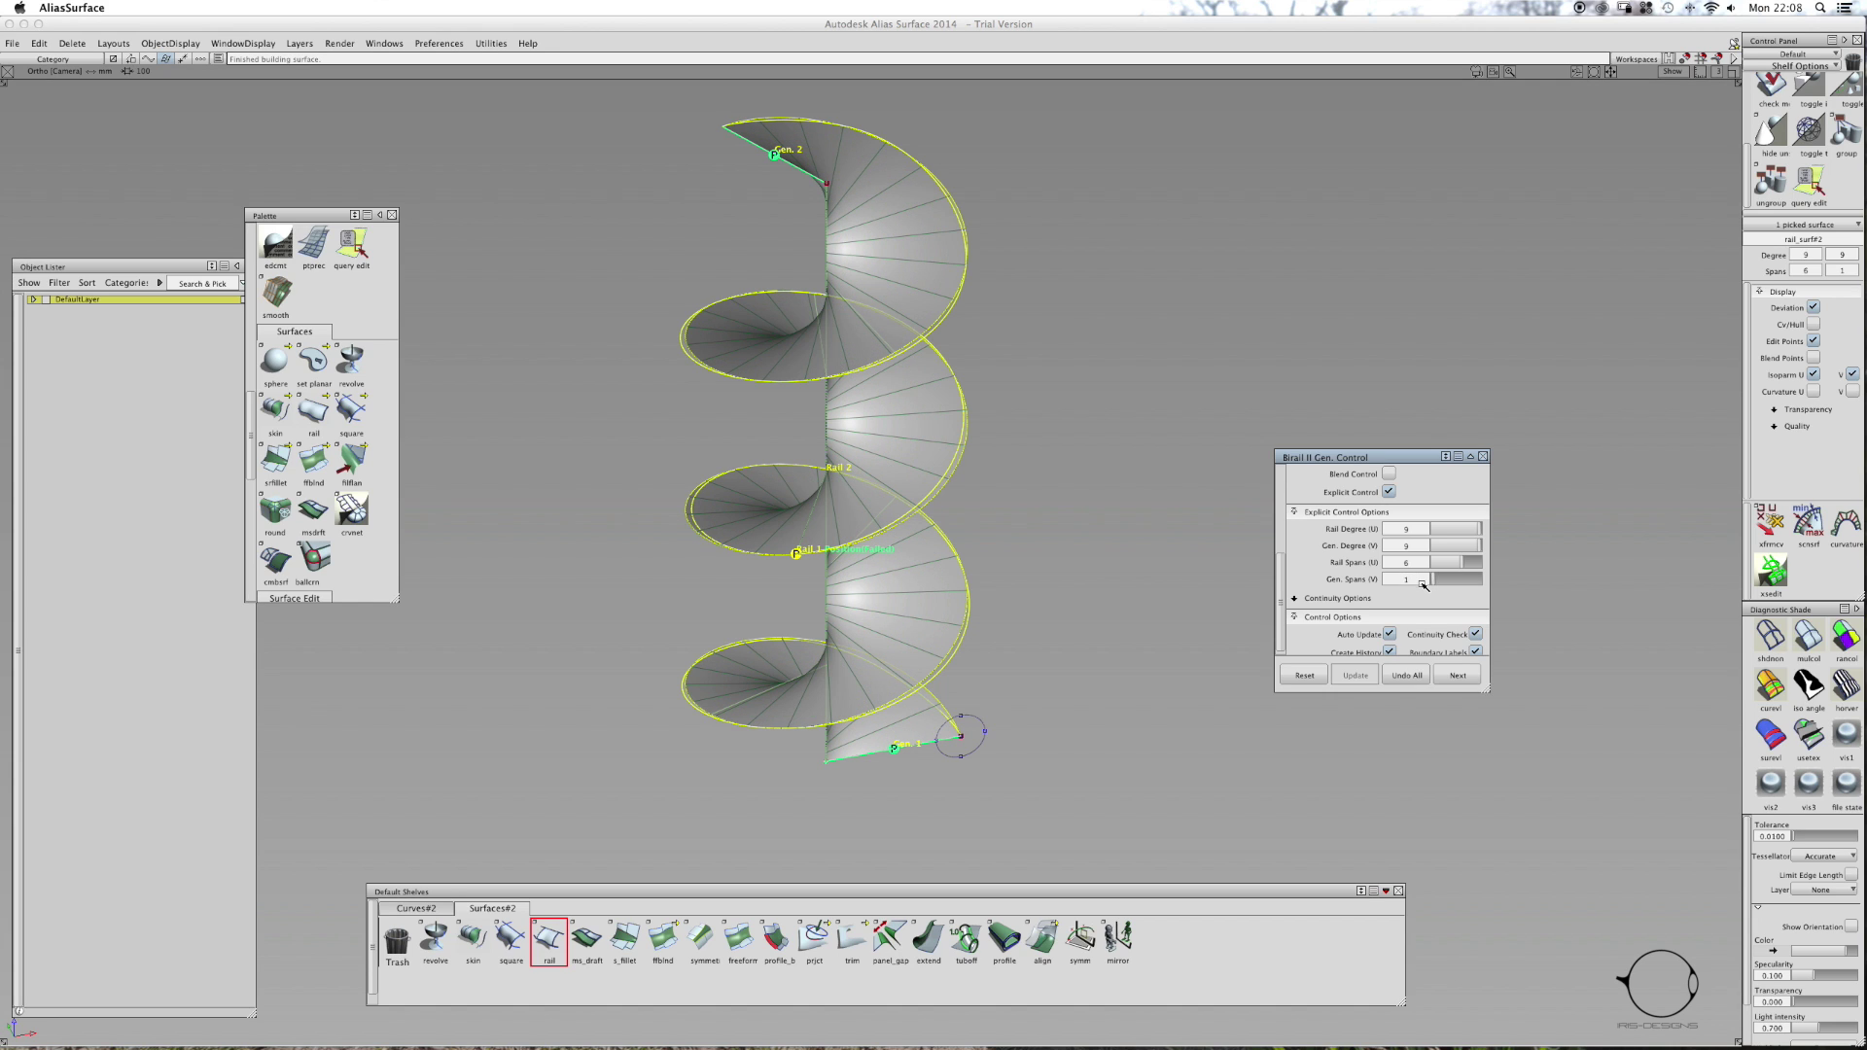
click(1401, 677)
click(1482, 456)
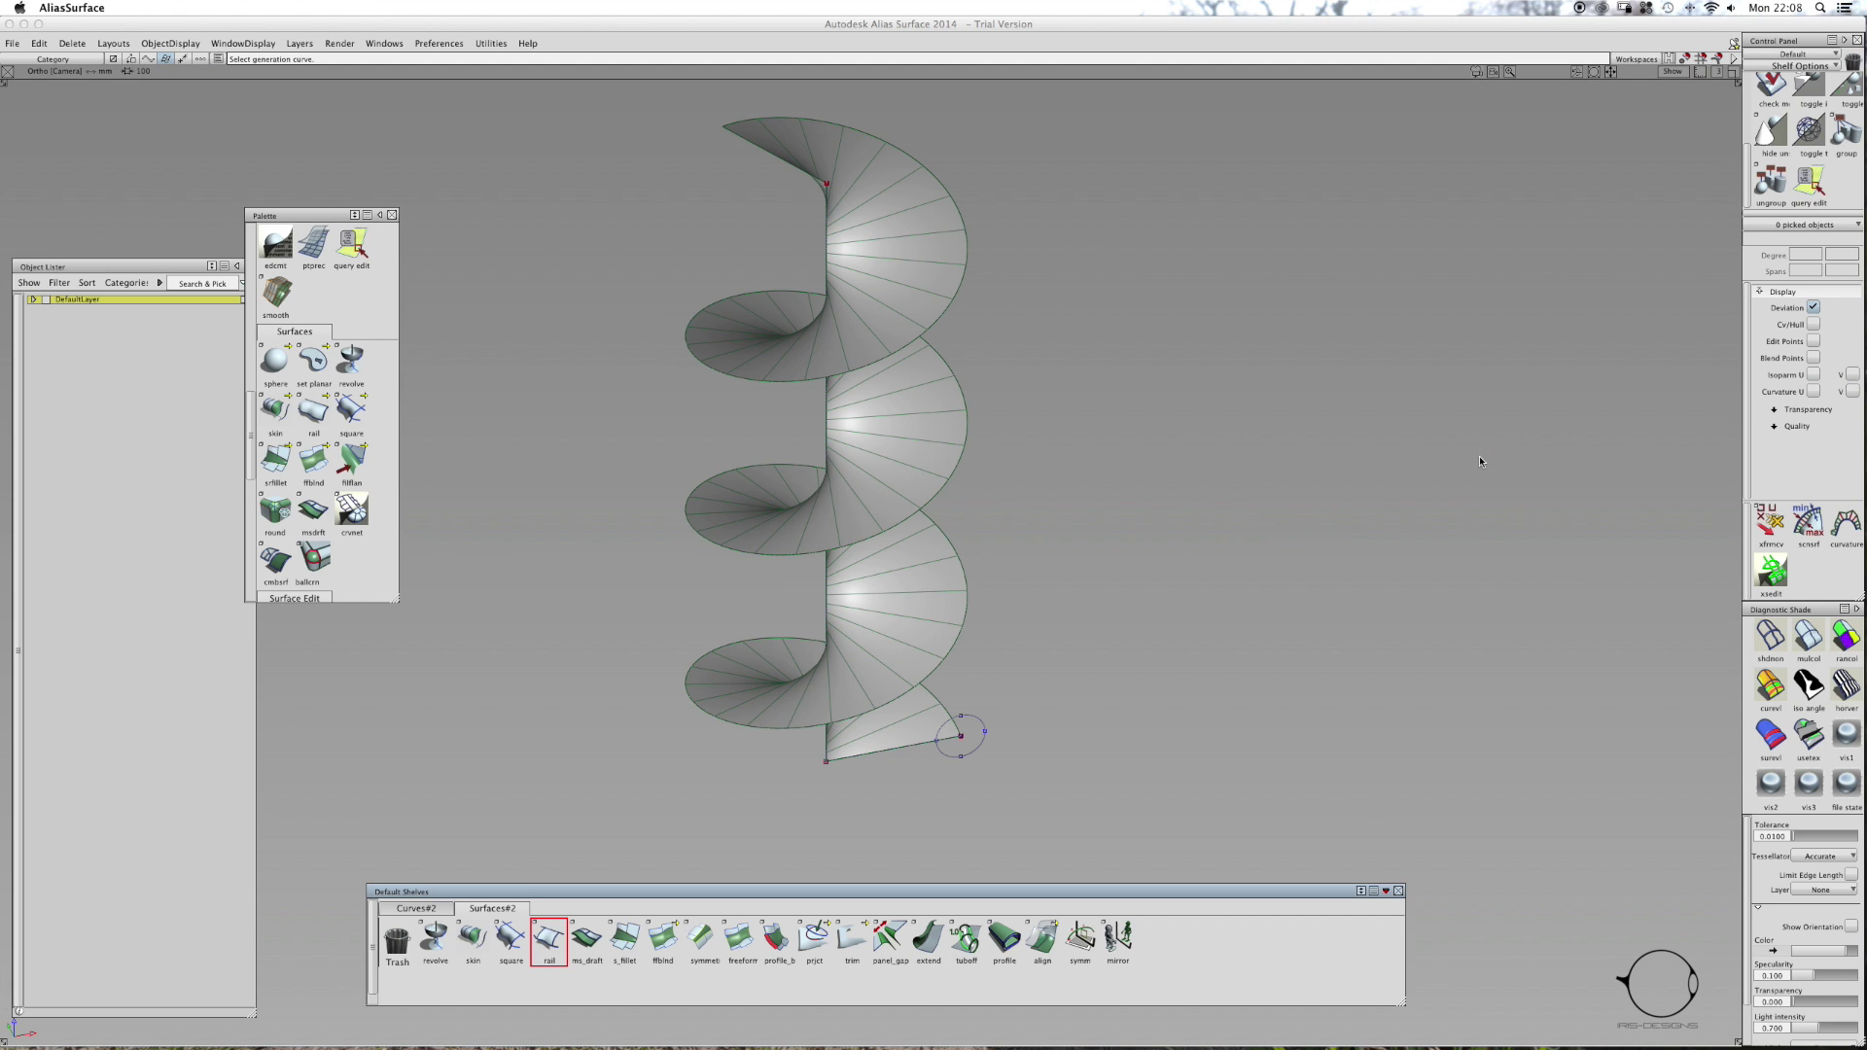
- Build a Profile surface sweeping the small circle along the helical surface's outer edge with Radial orientation
key(alt+shift)
alt+shift+drag(1074, 662, 960, 799)
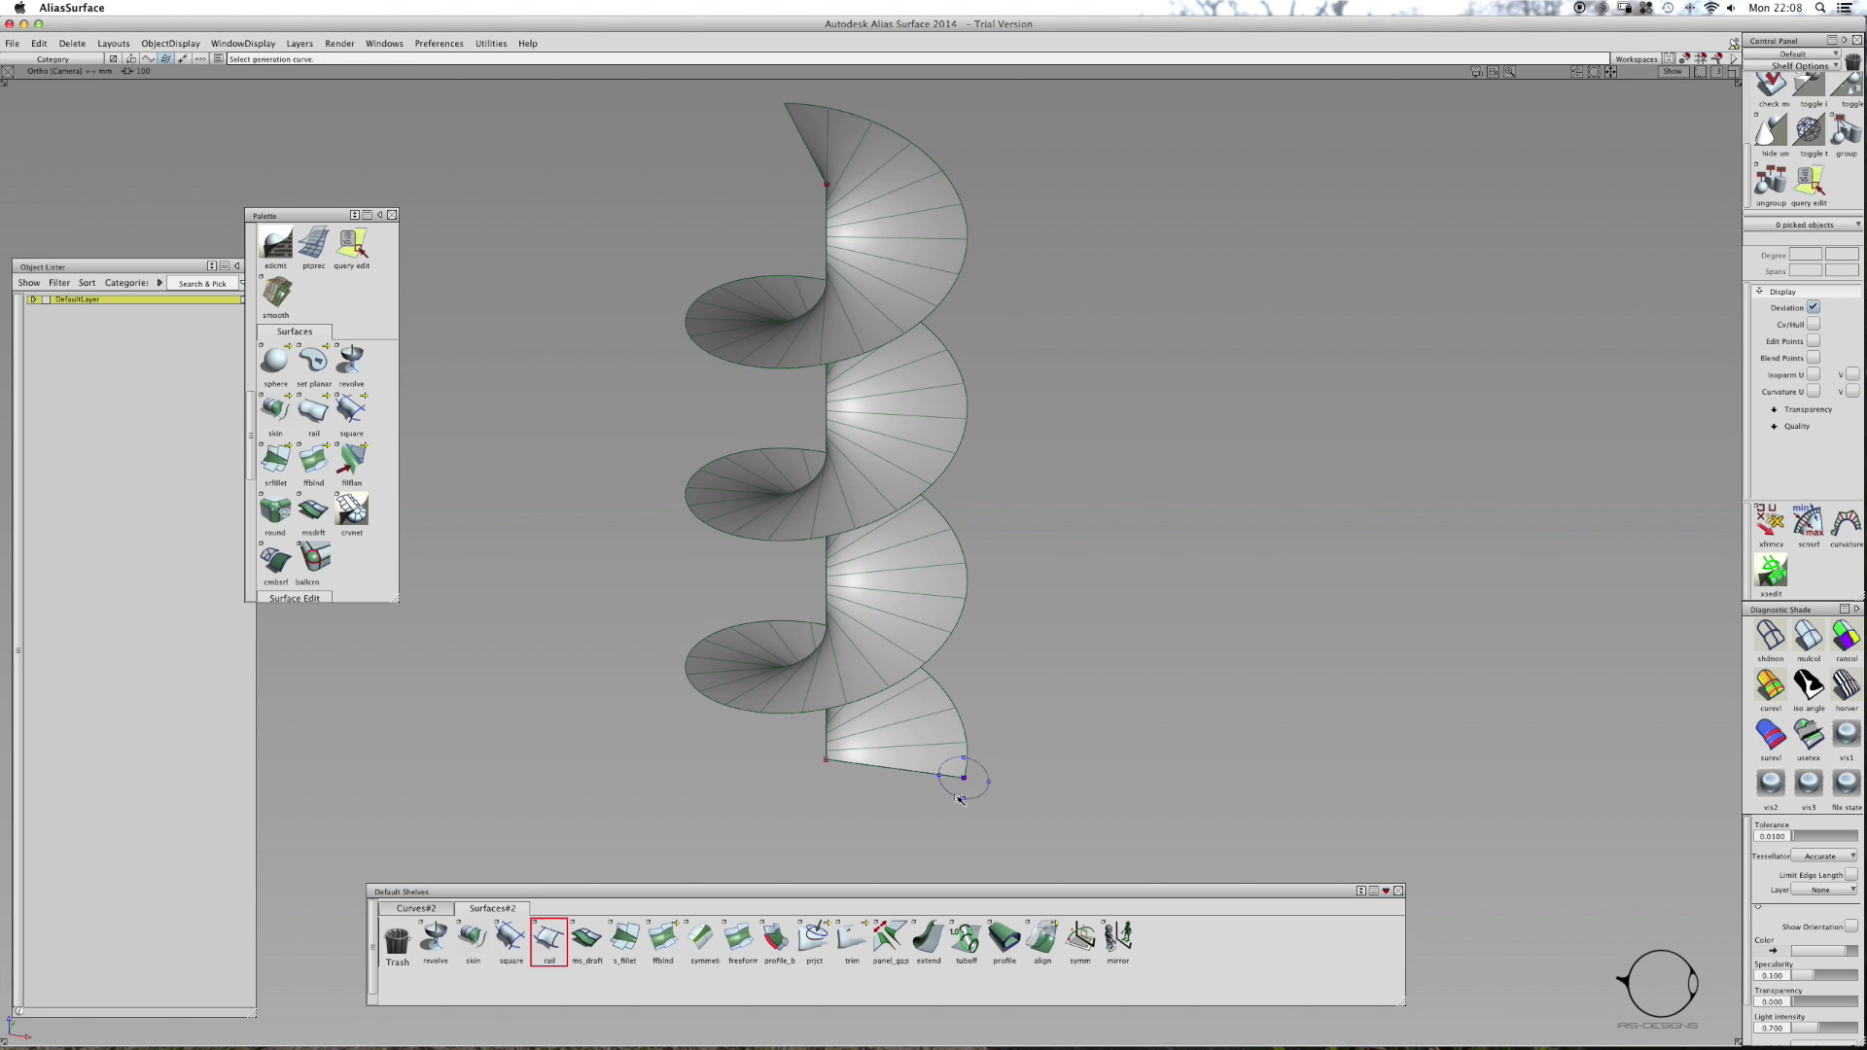
click(1004, 944)
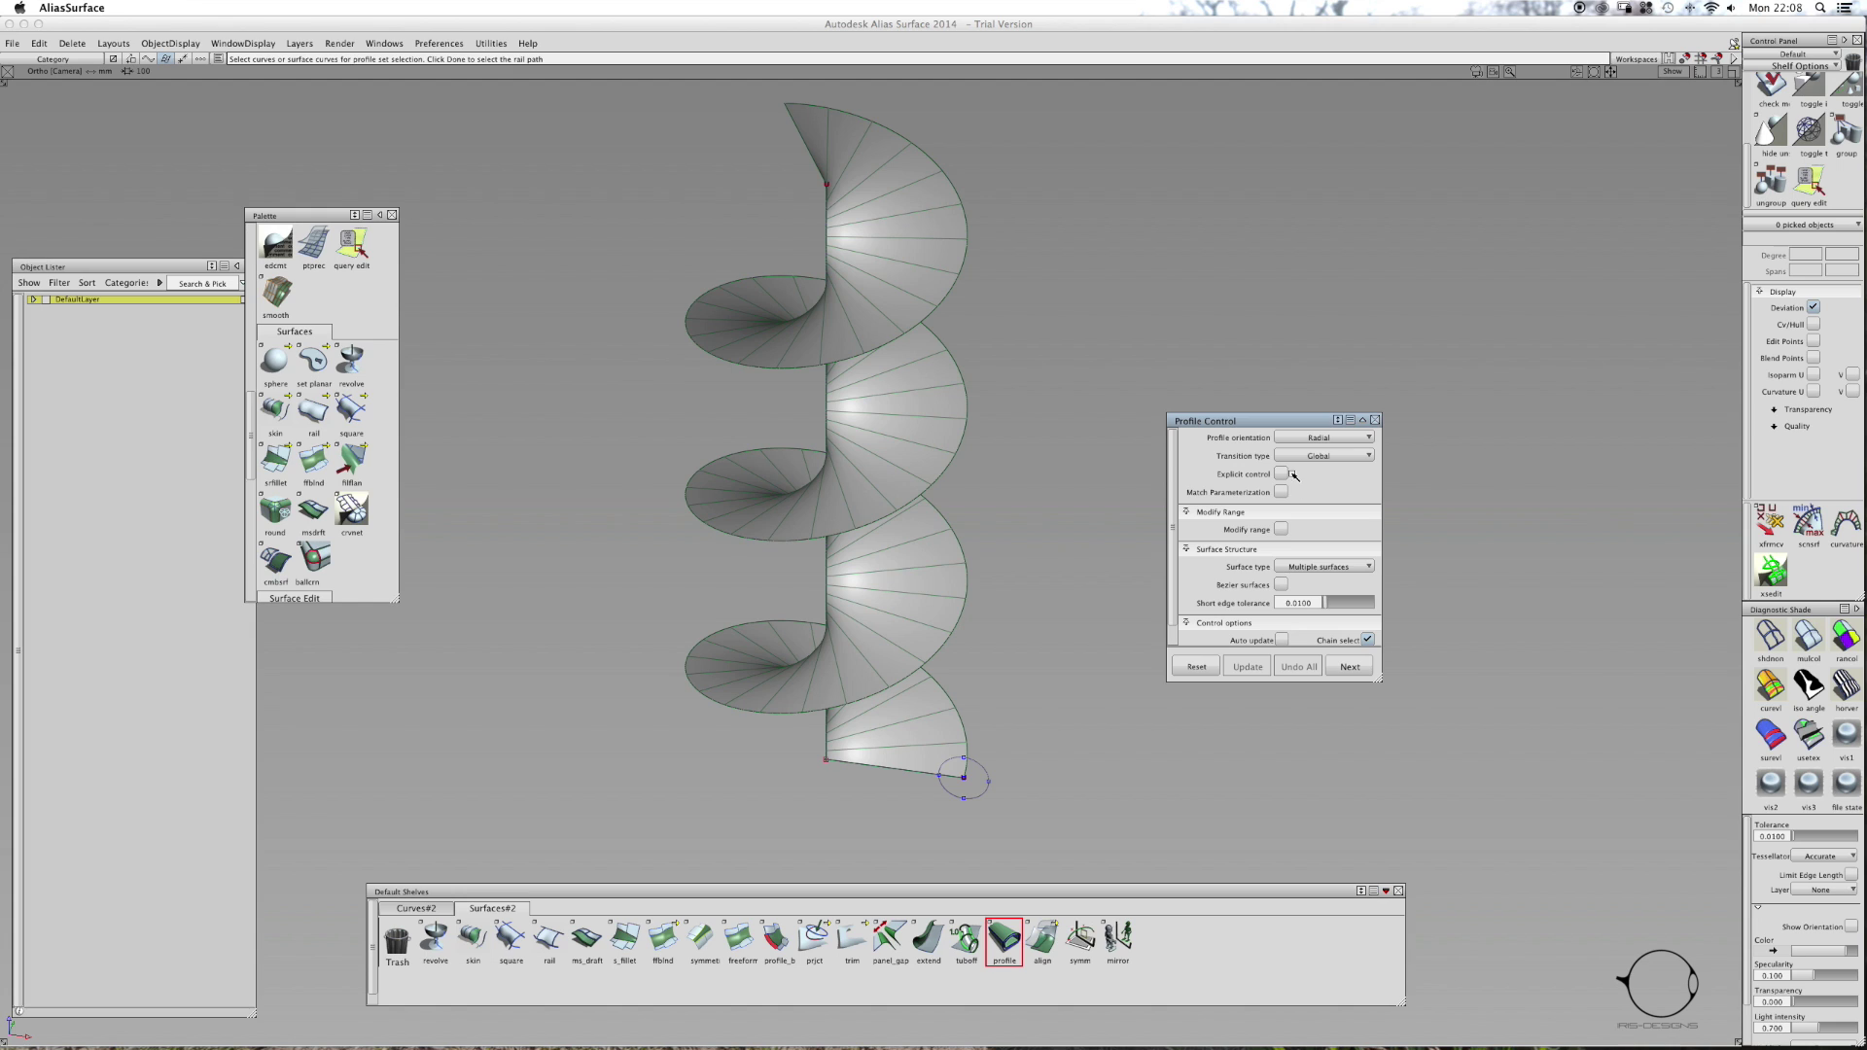
click(1300, 440)
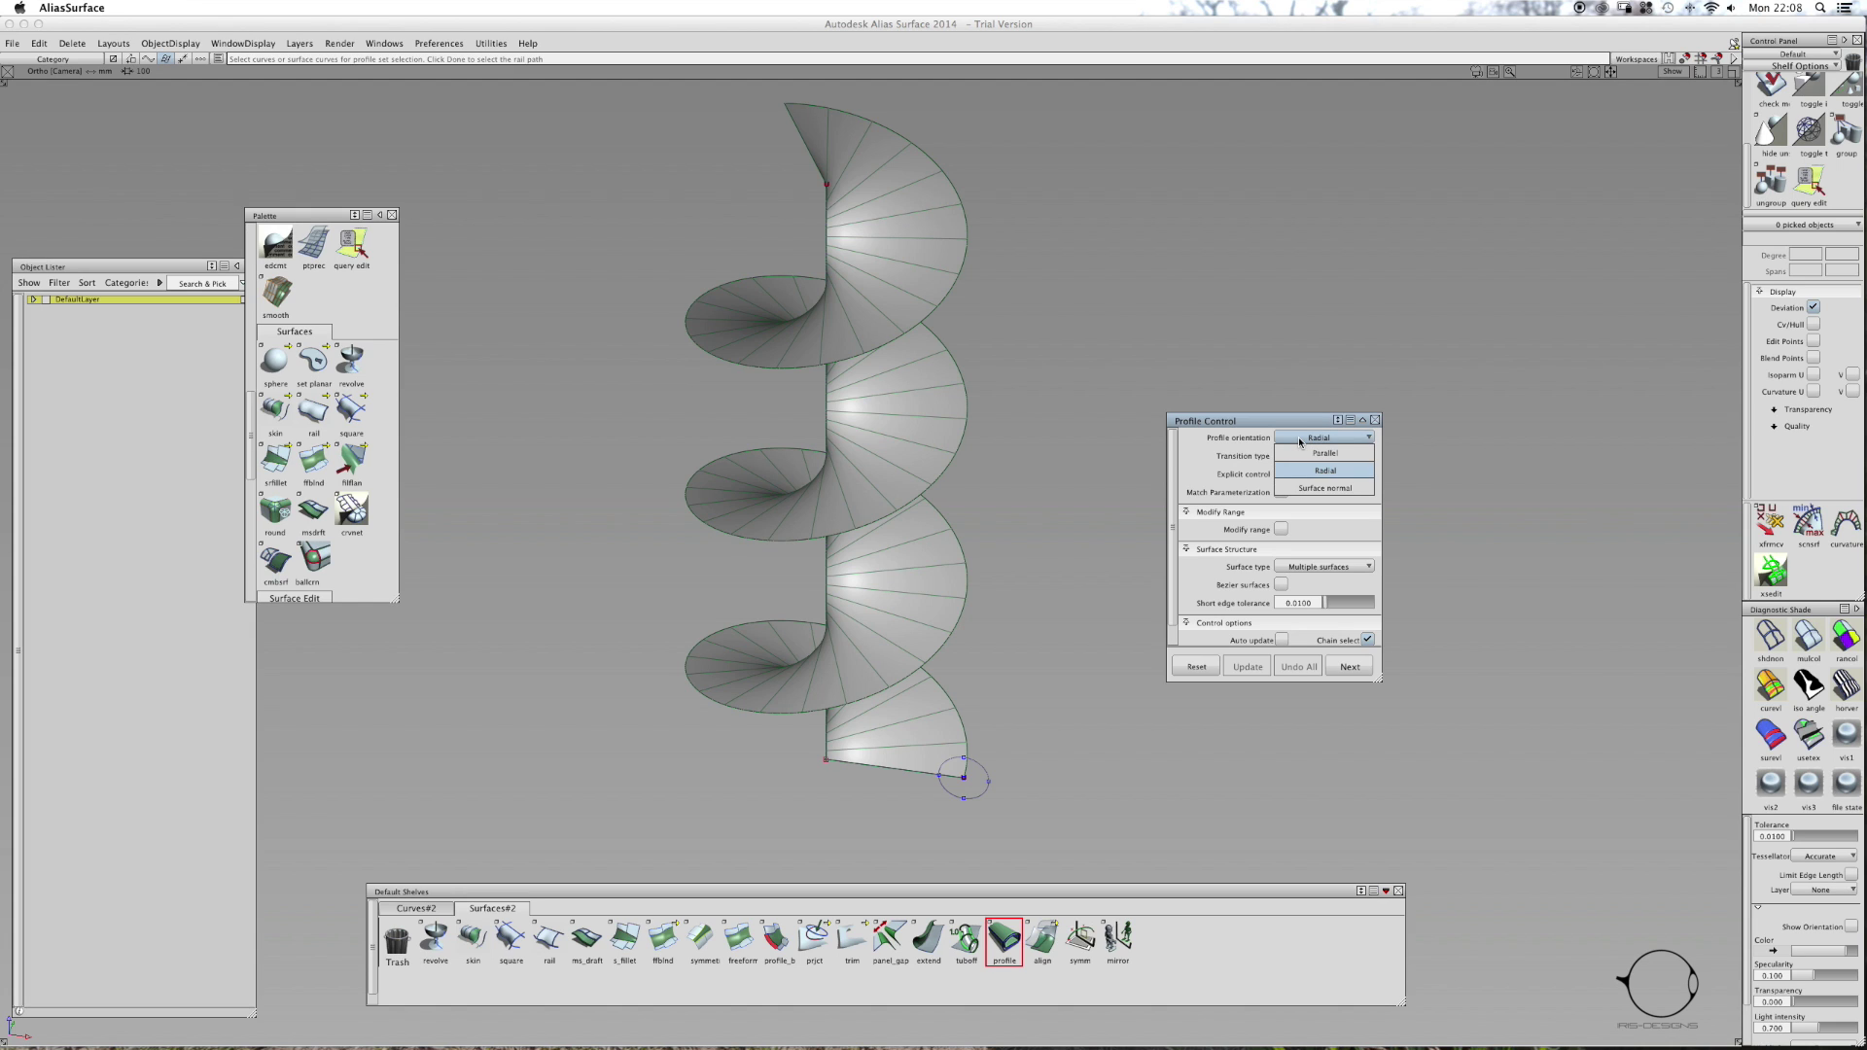
click(1299, 436)
click(983, 770)
click(1715, 1028)
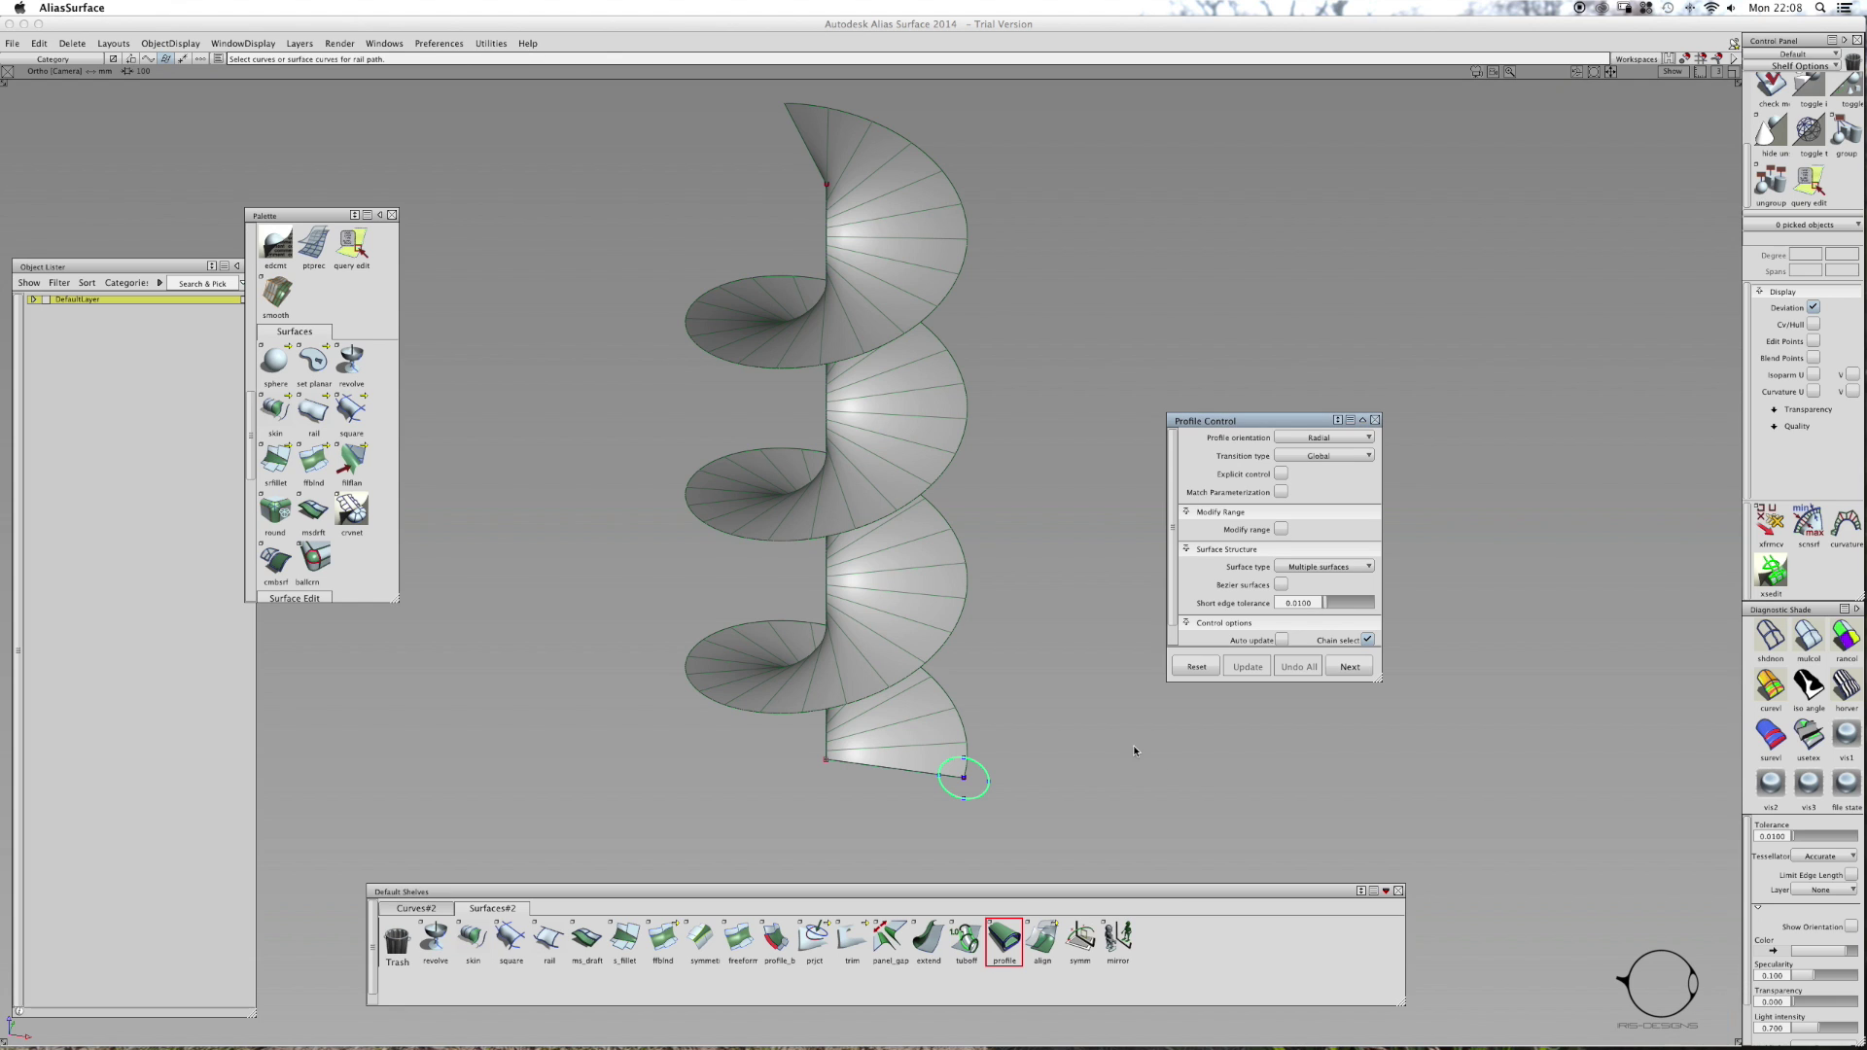
click(963, 722)
click(1711, 1027)
- Try the Parallel and Surface normal profile orientations on the Profile surface, and rebuild it with Radial orientation
click(1323, 438)
click(1319, 454)
click(1247, 667)
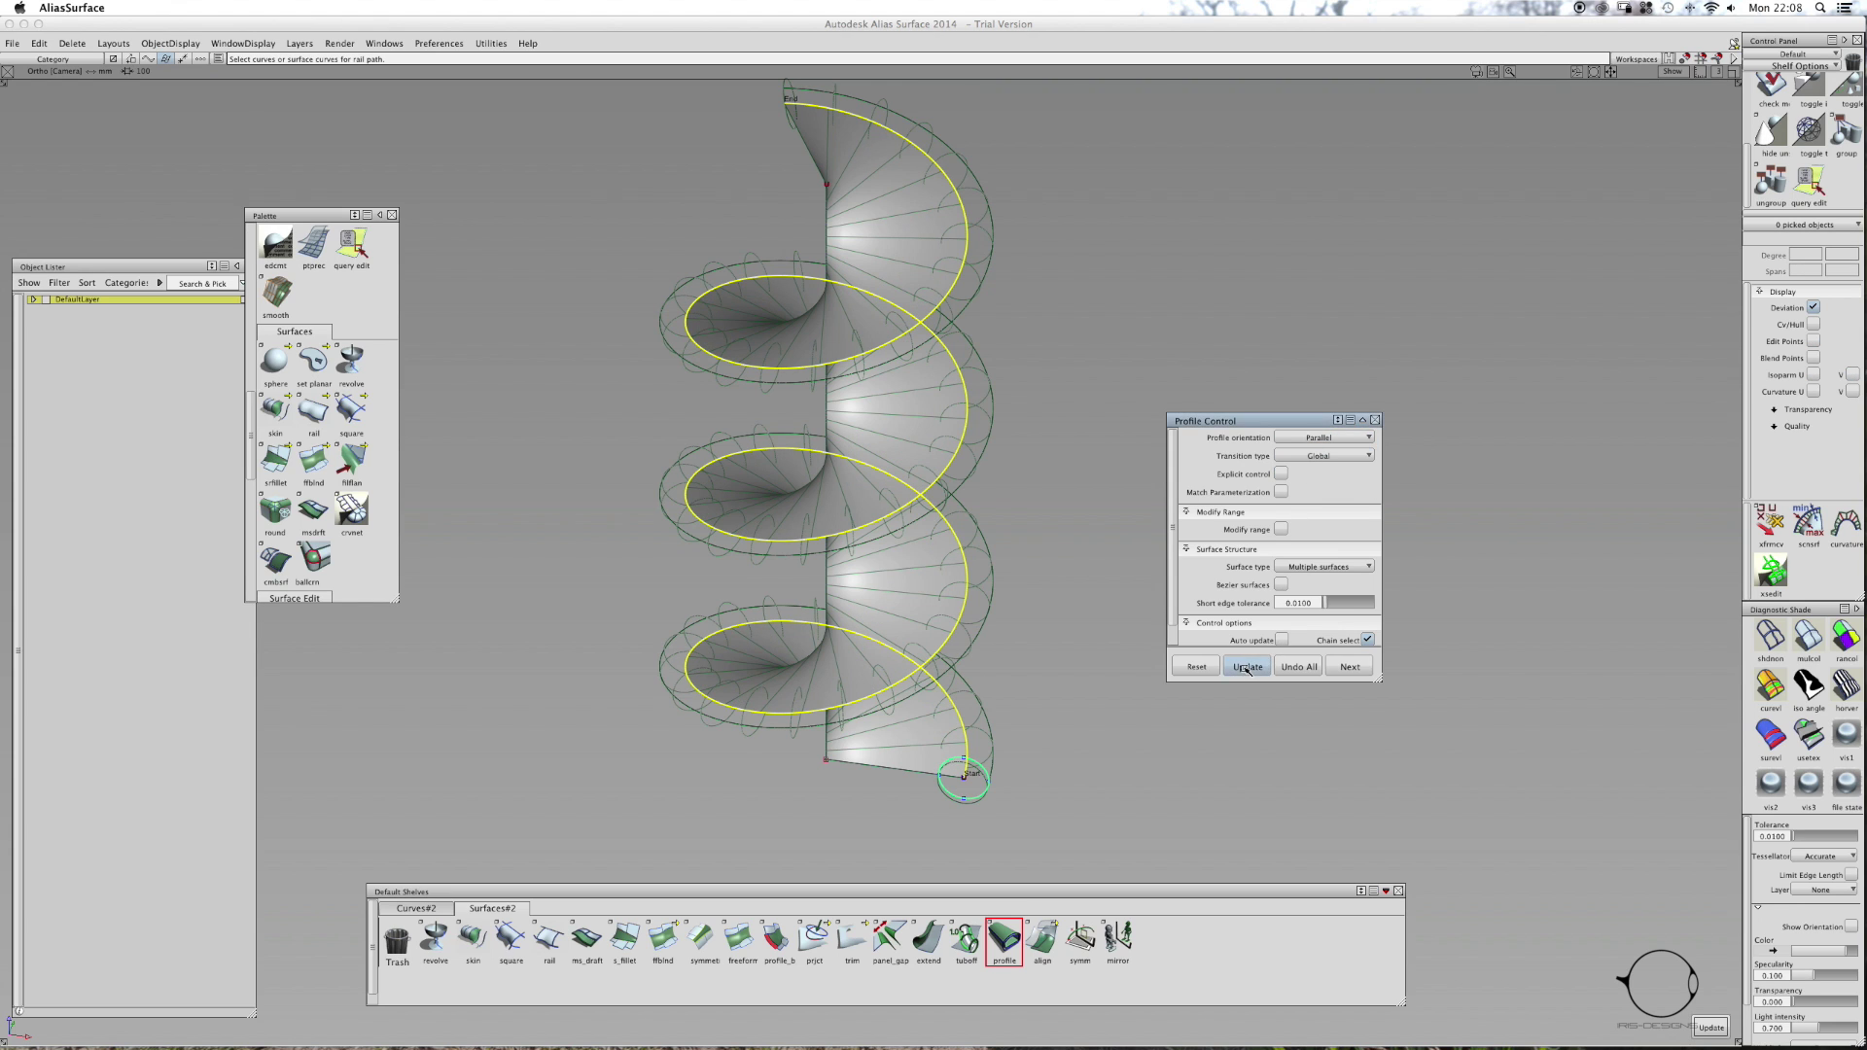
click(1323, 438)
click(1324, 488)
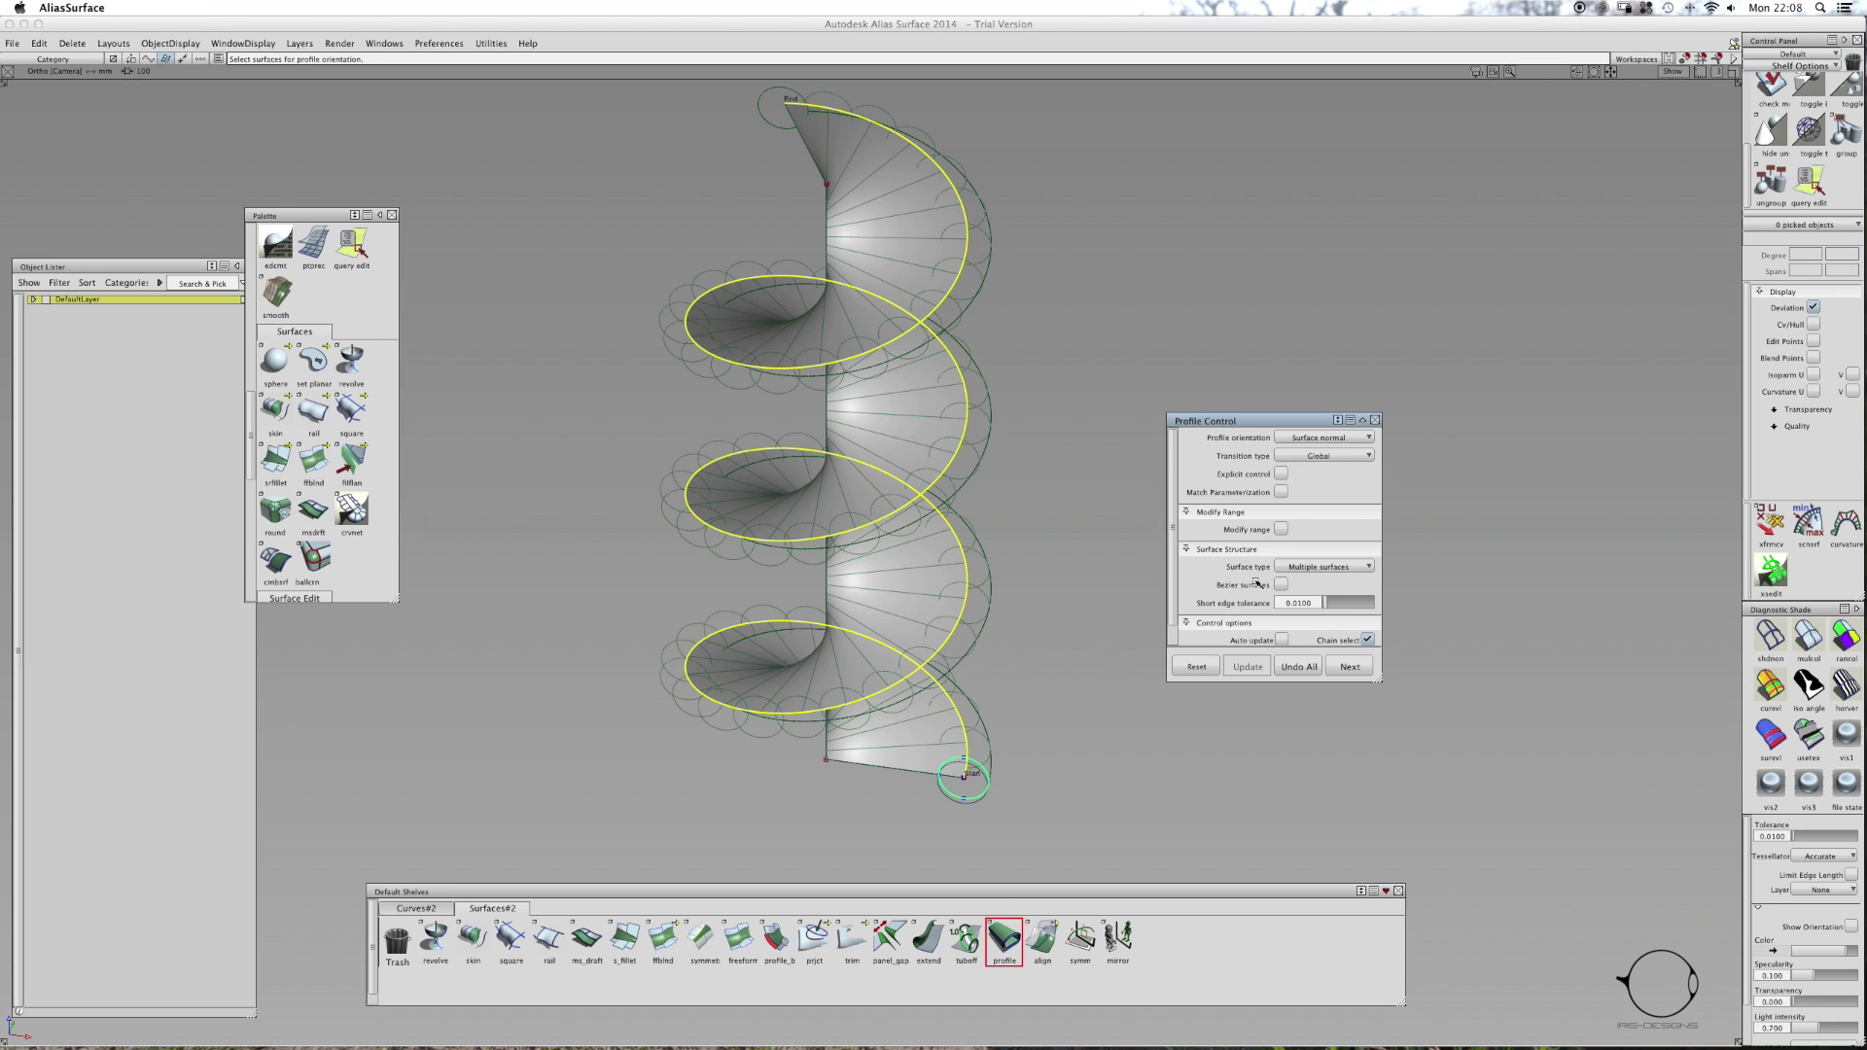
click(1322, 438)
click(1322, 466)
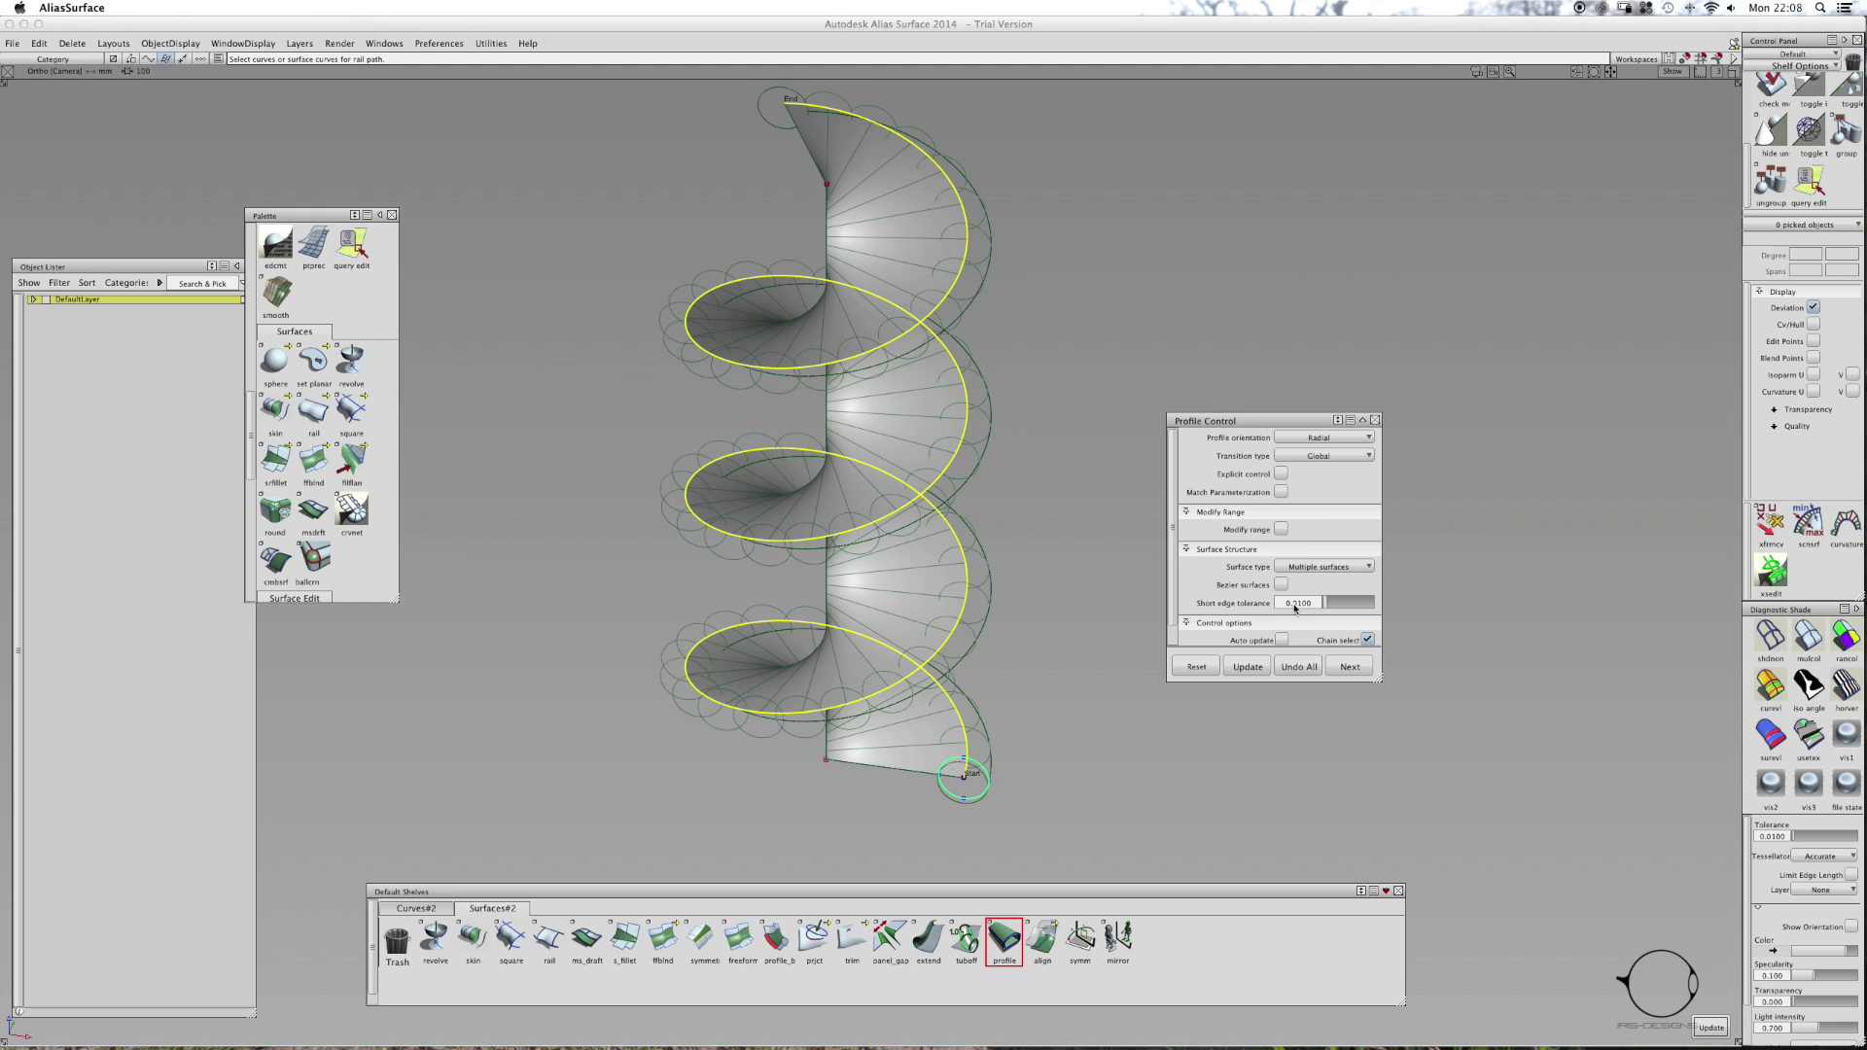
click(1249, 666)
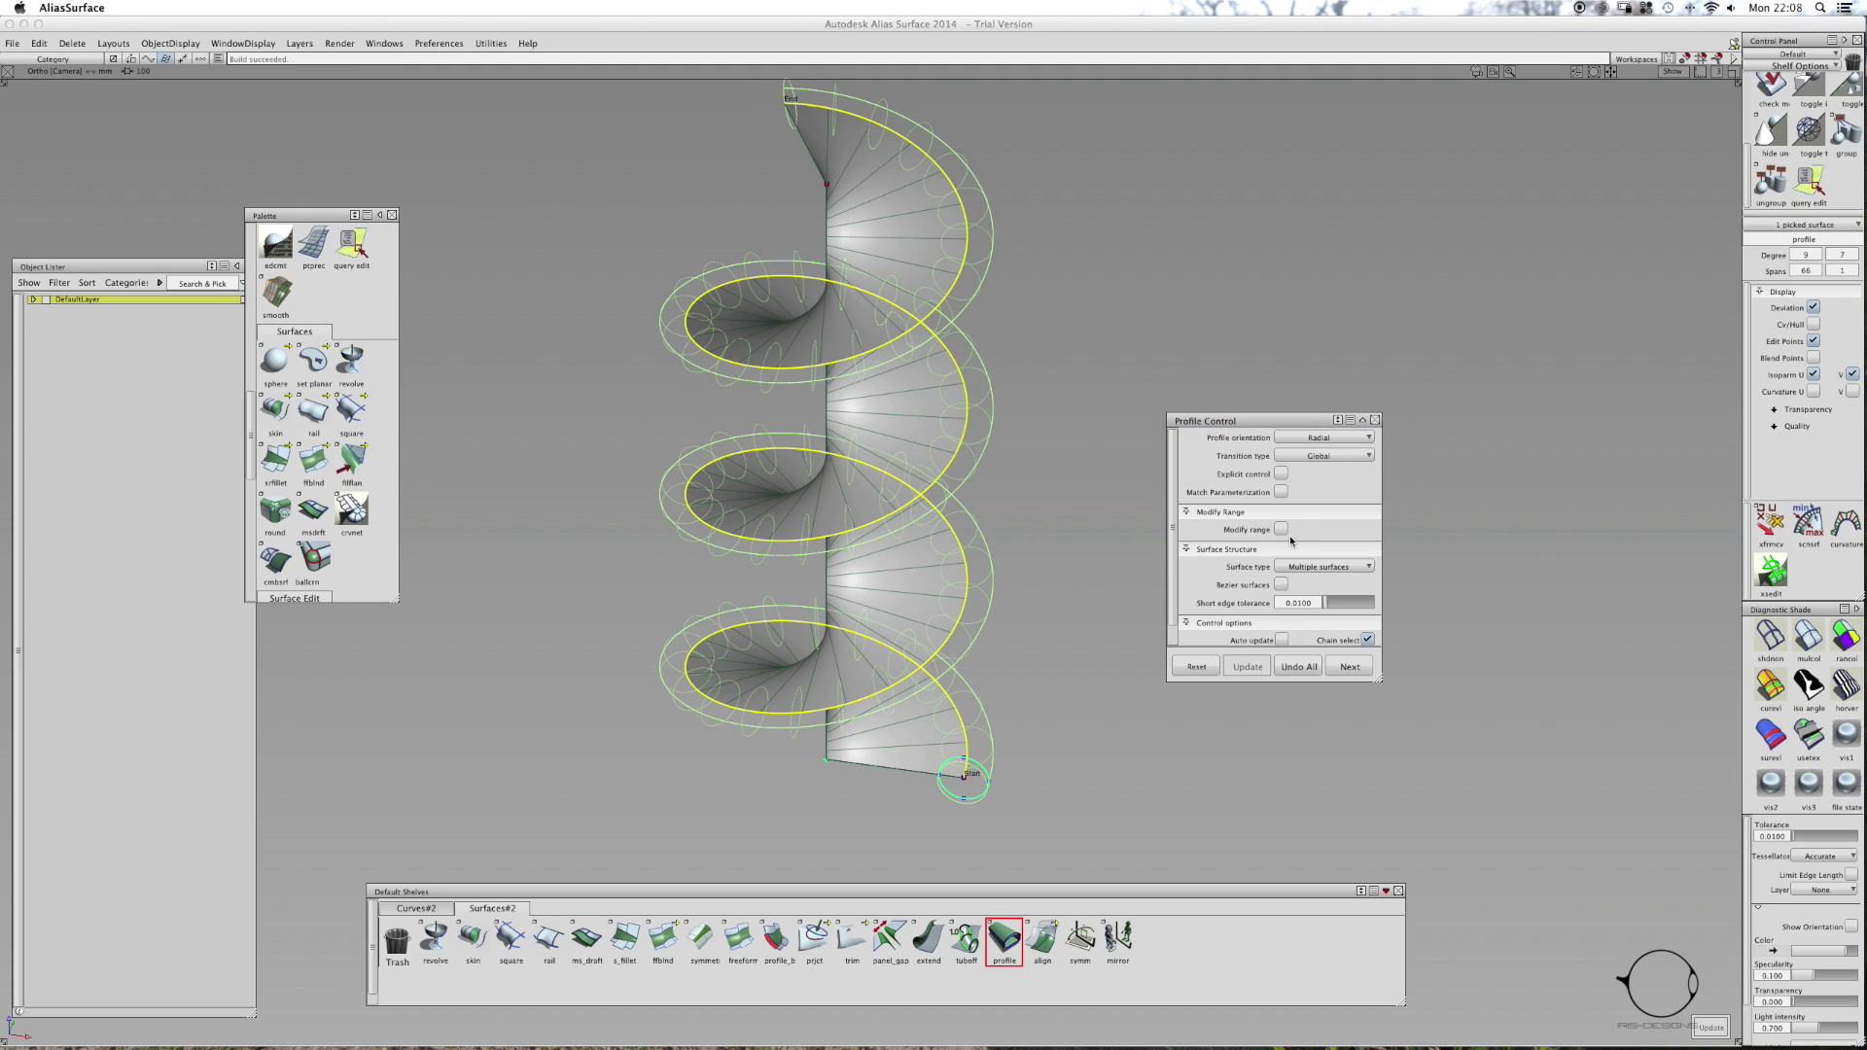
- Rebuild the Profile surface with explicit control and Bezier surfaces enabled
click(1284, 476)
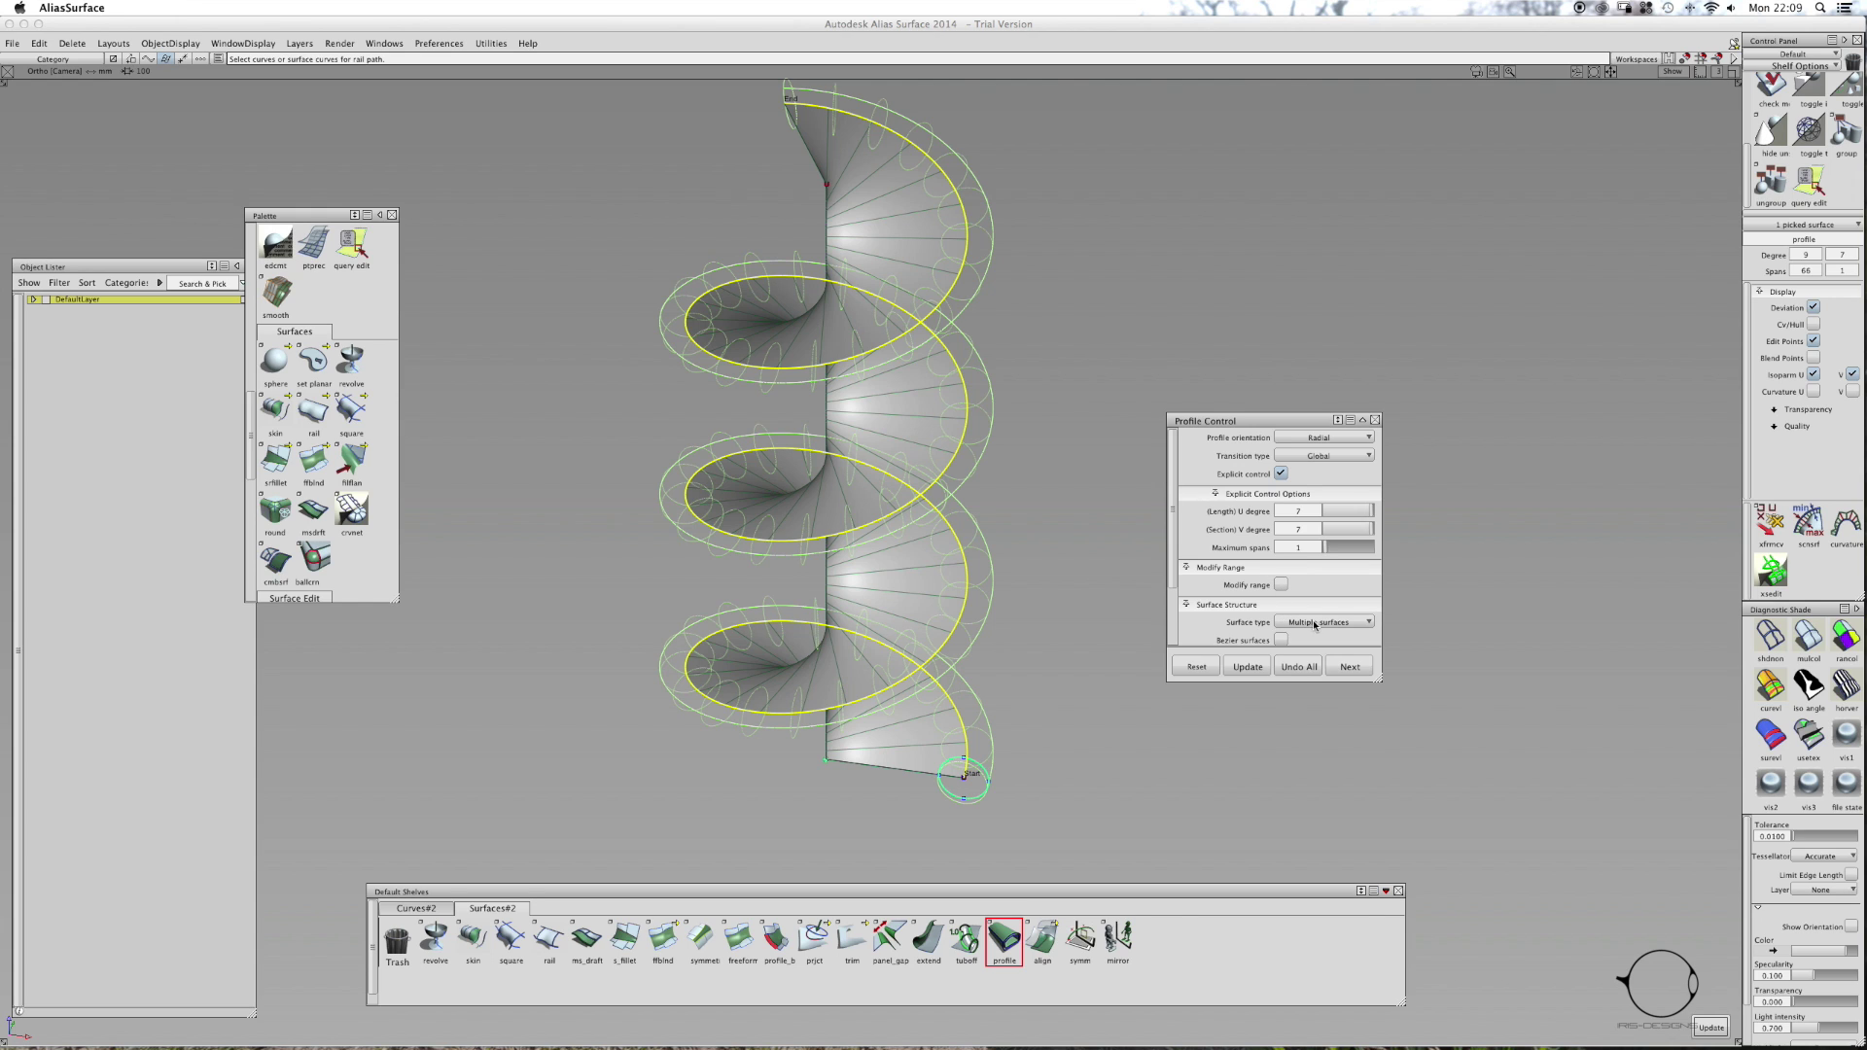
click(1282, 640)
click(1257, 671)
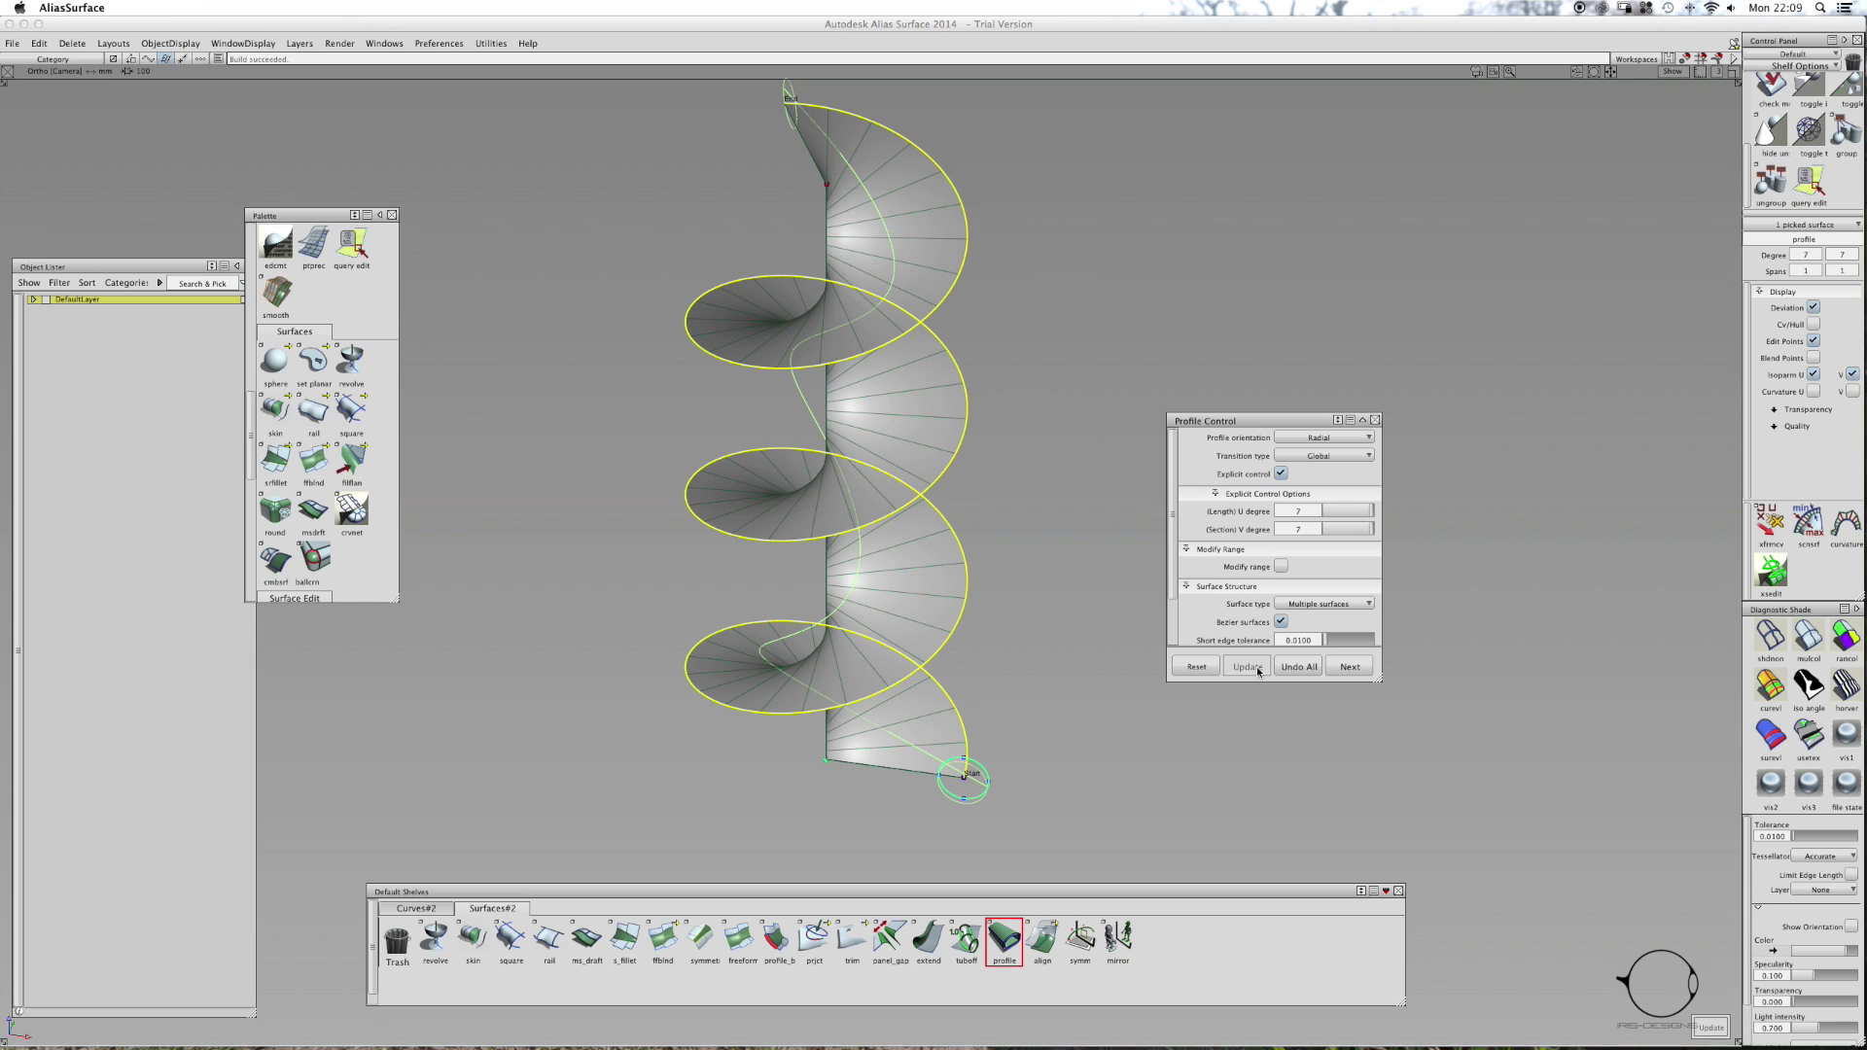
- Try a short edge tolerance of 1000 on the Profile surface, reduce it to 0.0010 and disable Bezier surfaces
scroll(1332, 594, down, 1)
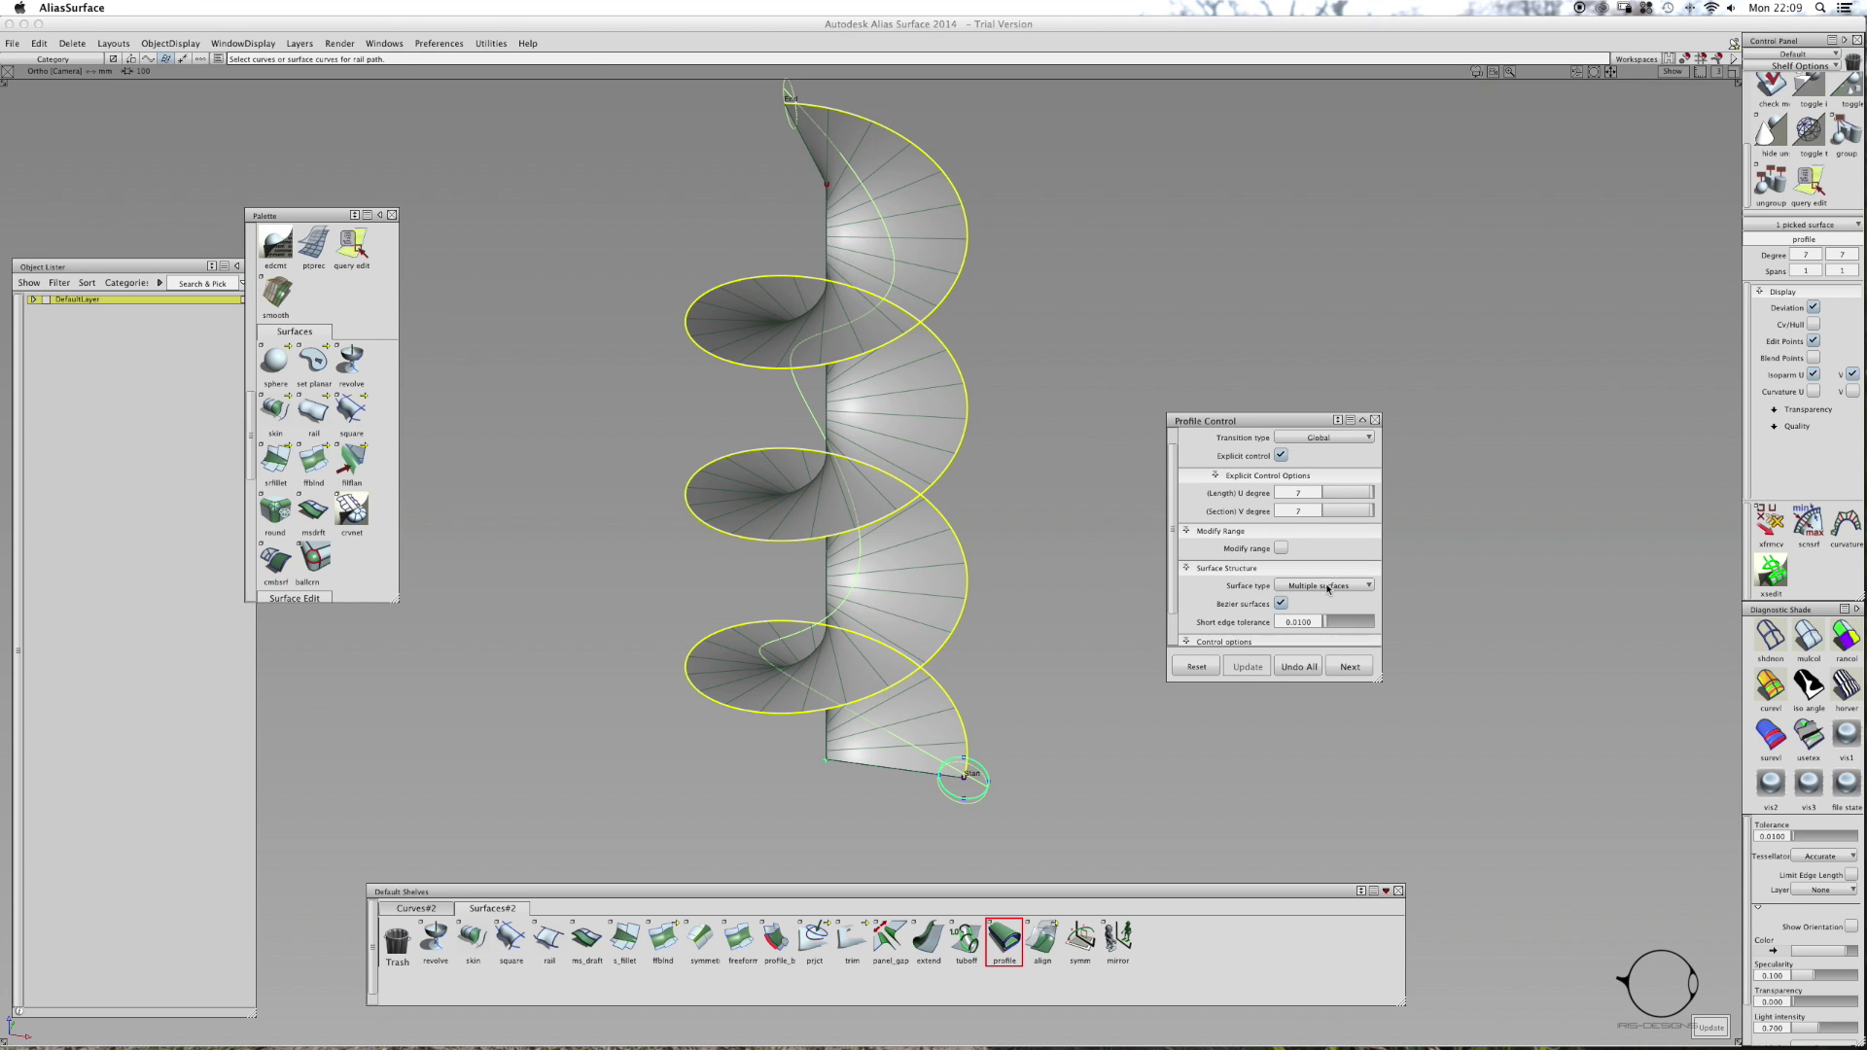
scroll(1295, 568, down, 2)
drag(1325, 586, 1375, 586)
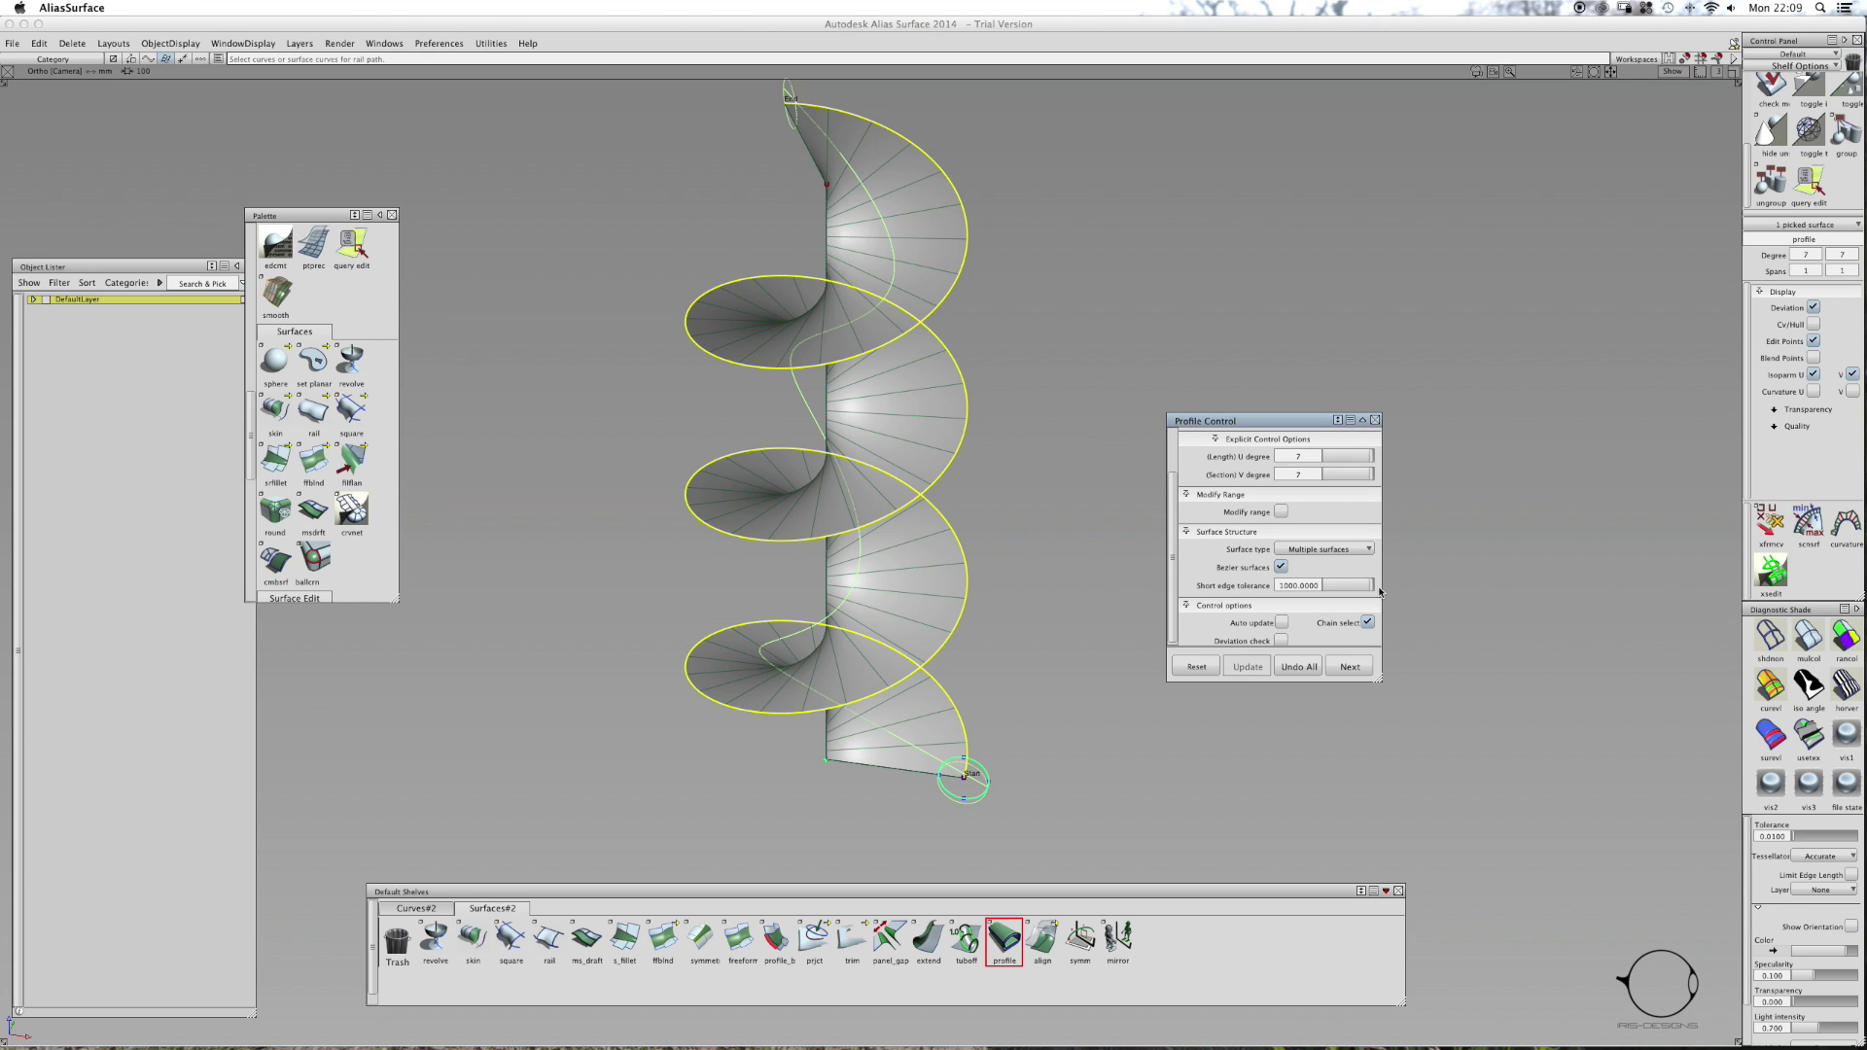
click(1264, 665)
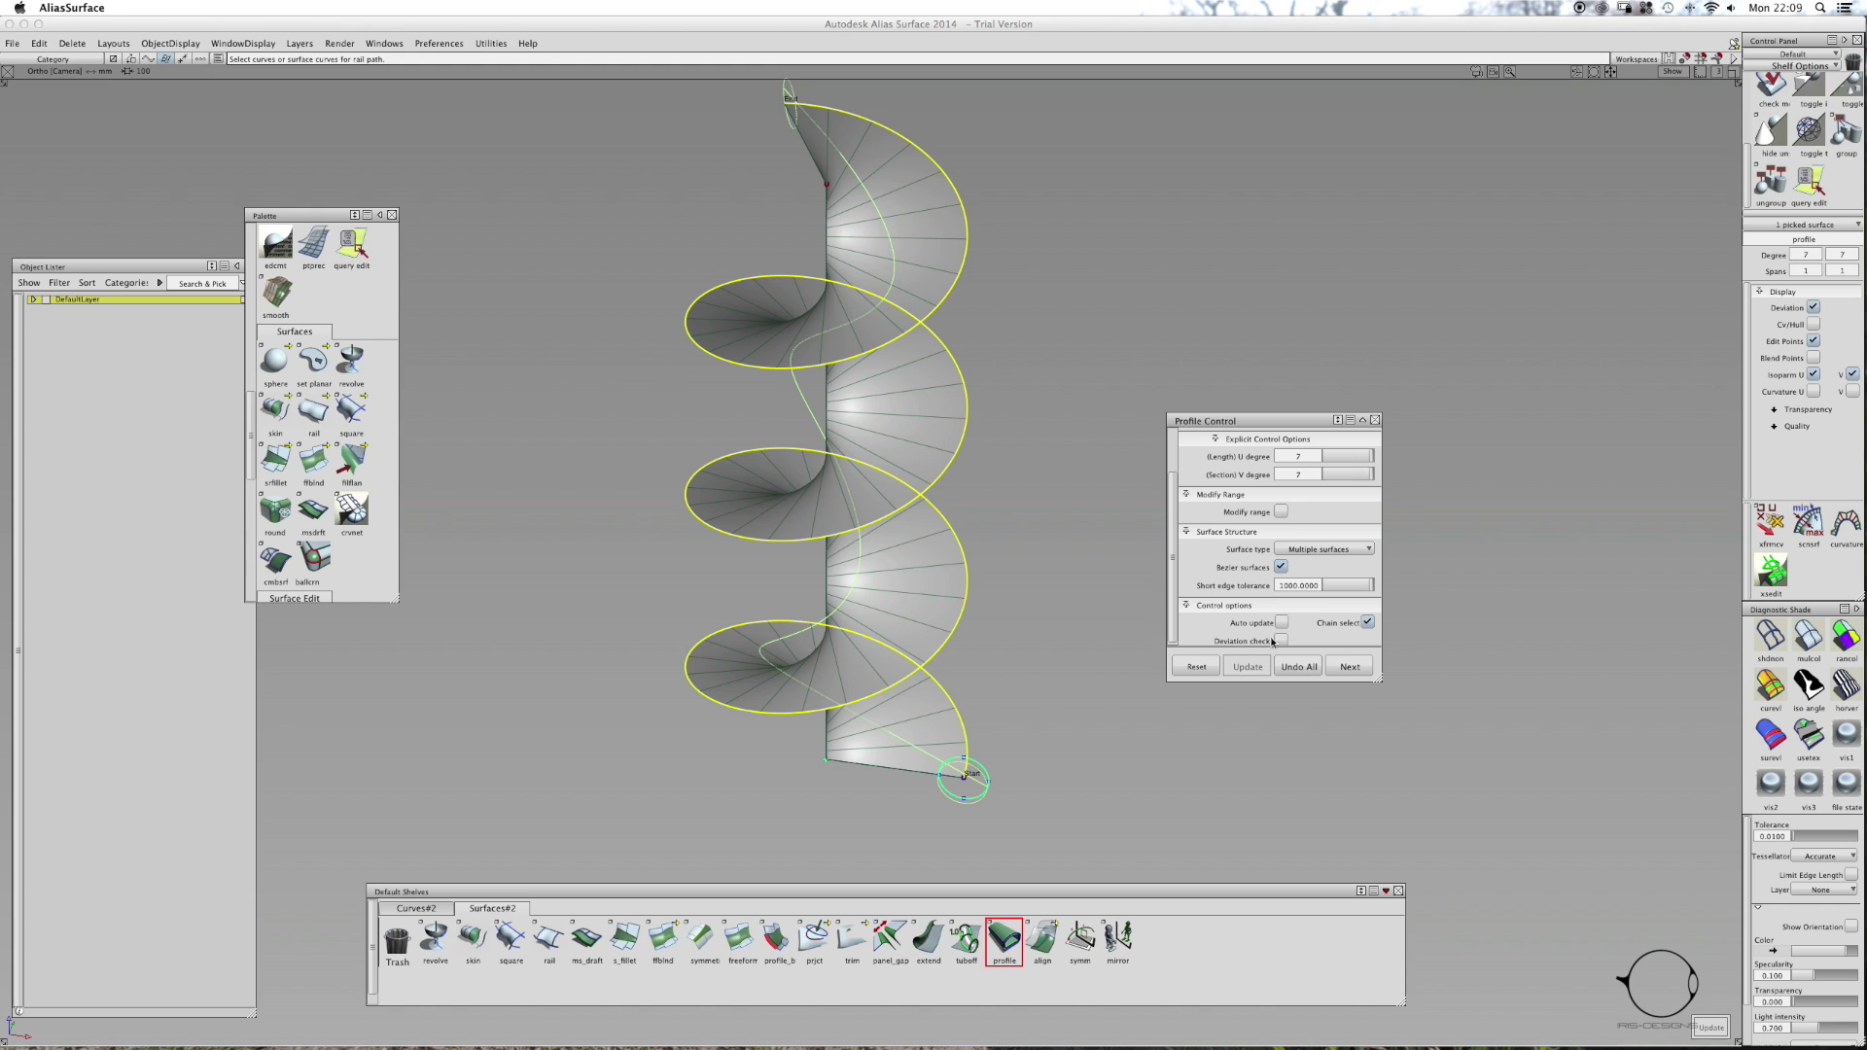
drag(1335, 583, 1321, 585)
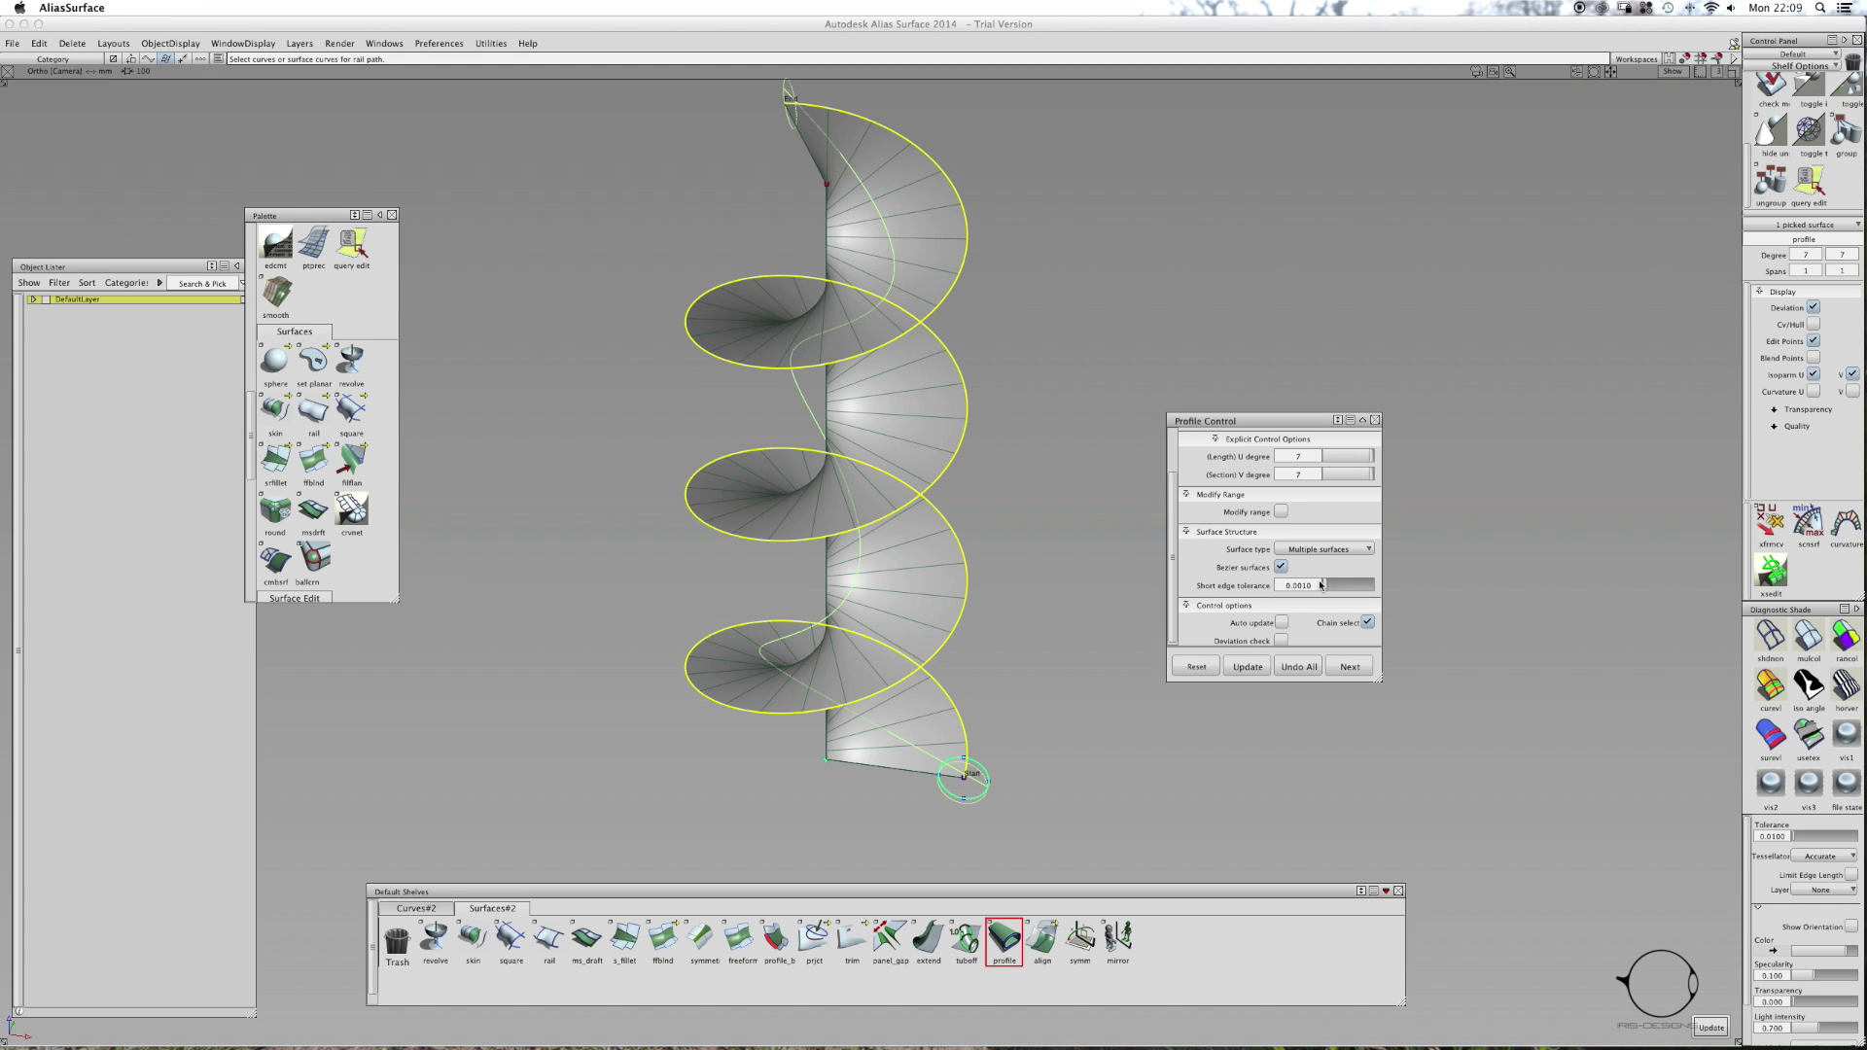
click(1281, 567)
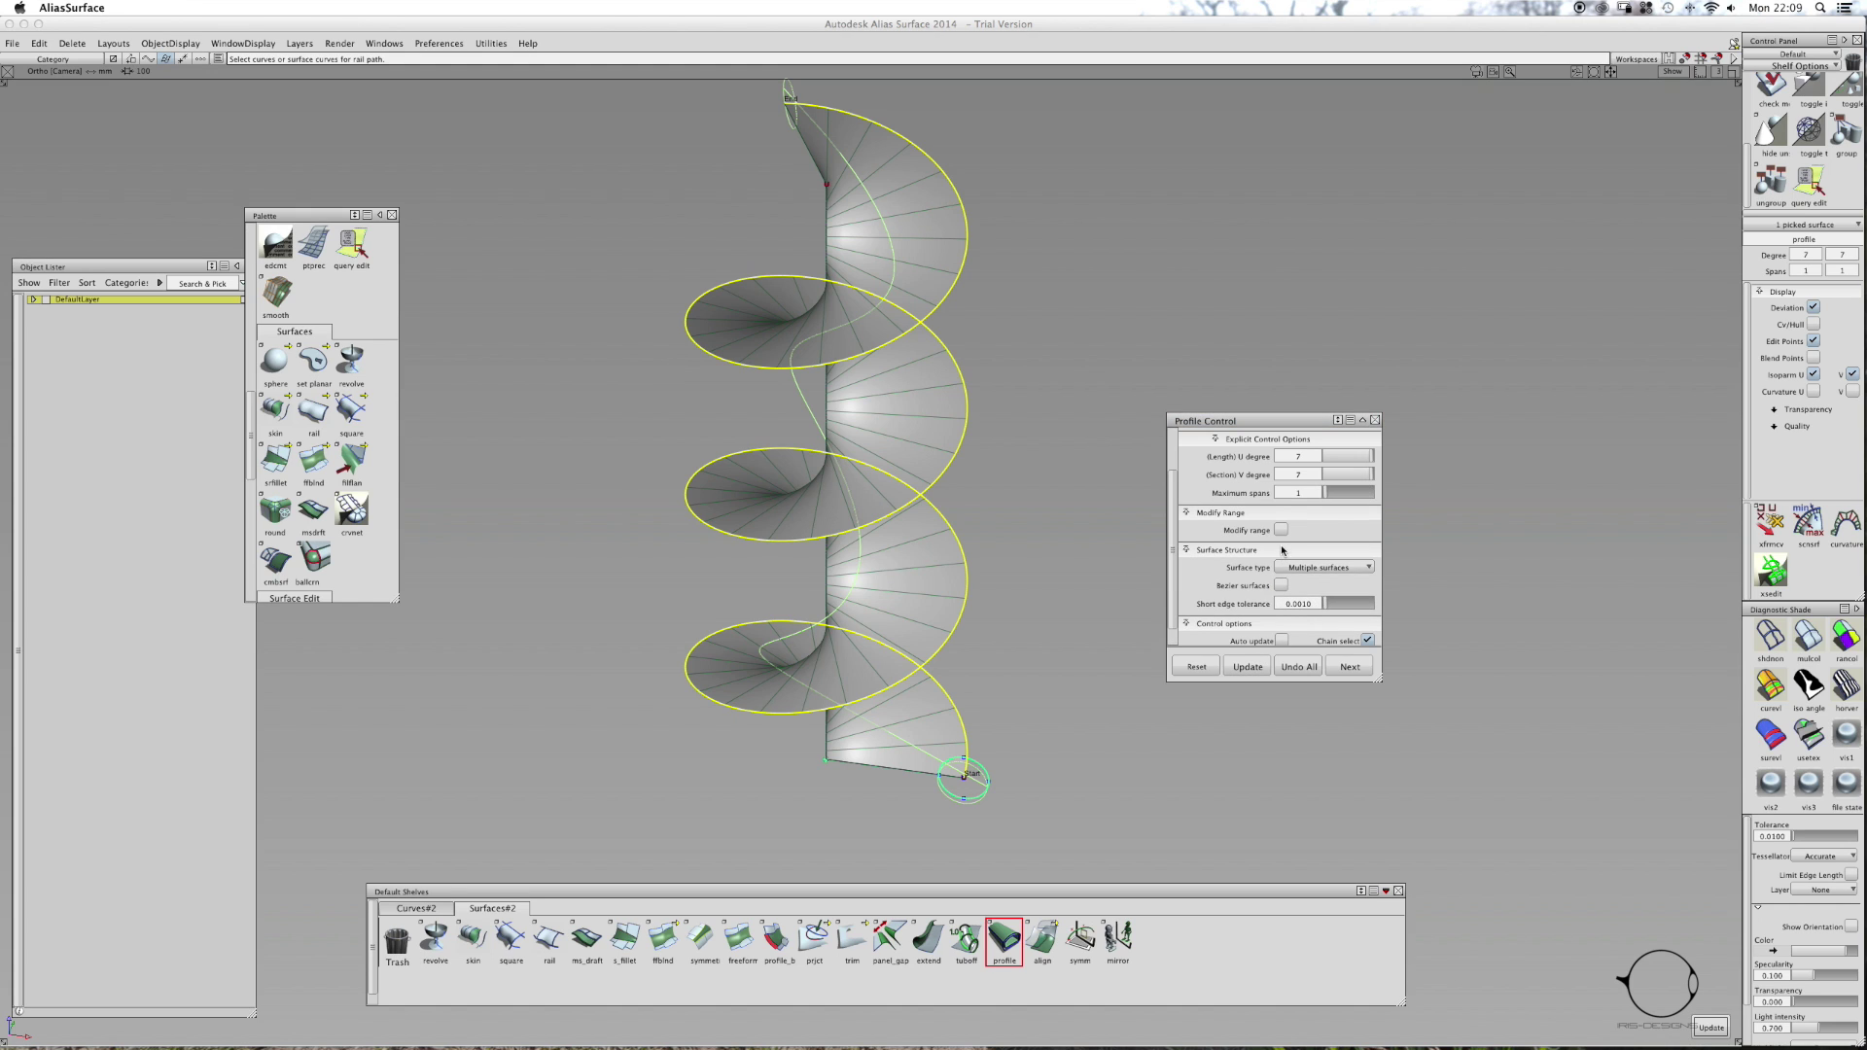
- Try rebuilding the explicitly controlled Profile surface with the Linear transition type and with the Local transition type
scroll(1281, 549, up, 2)
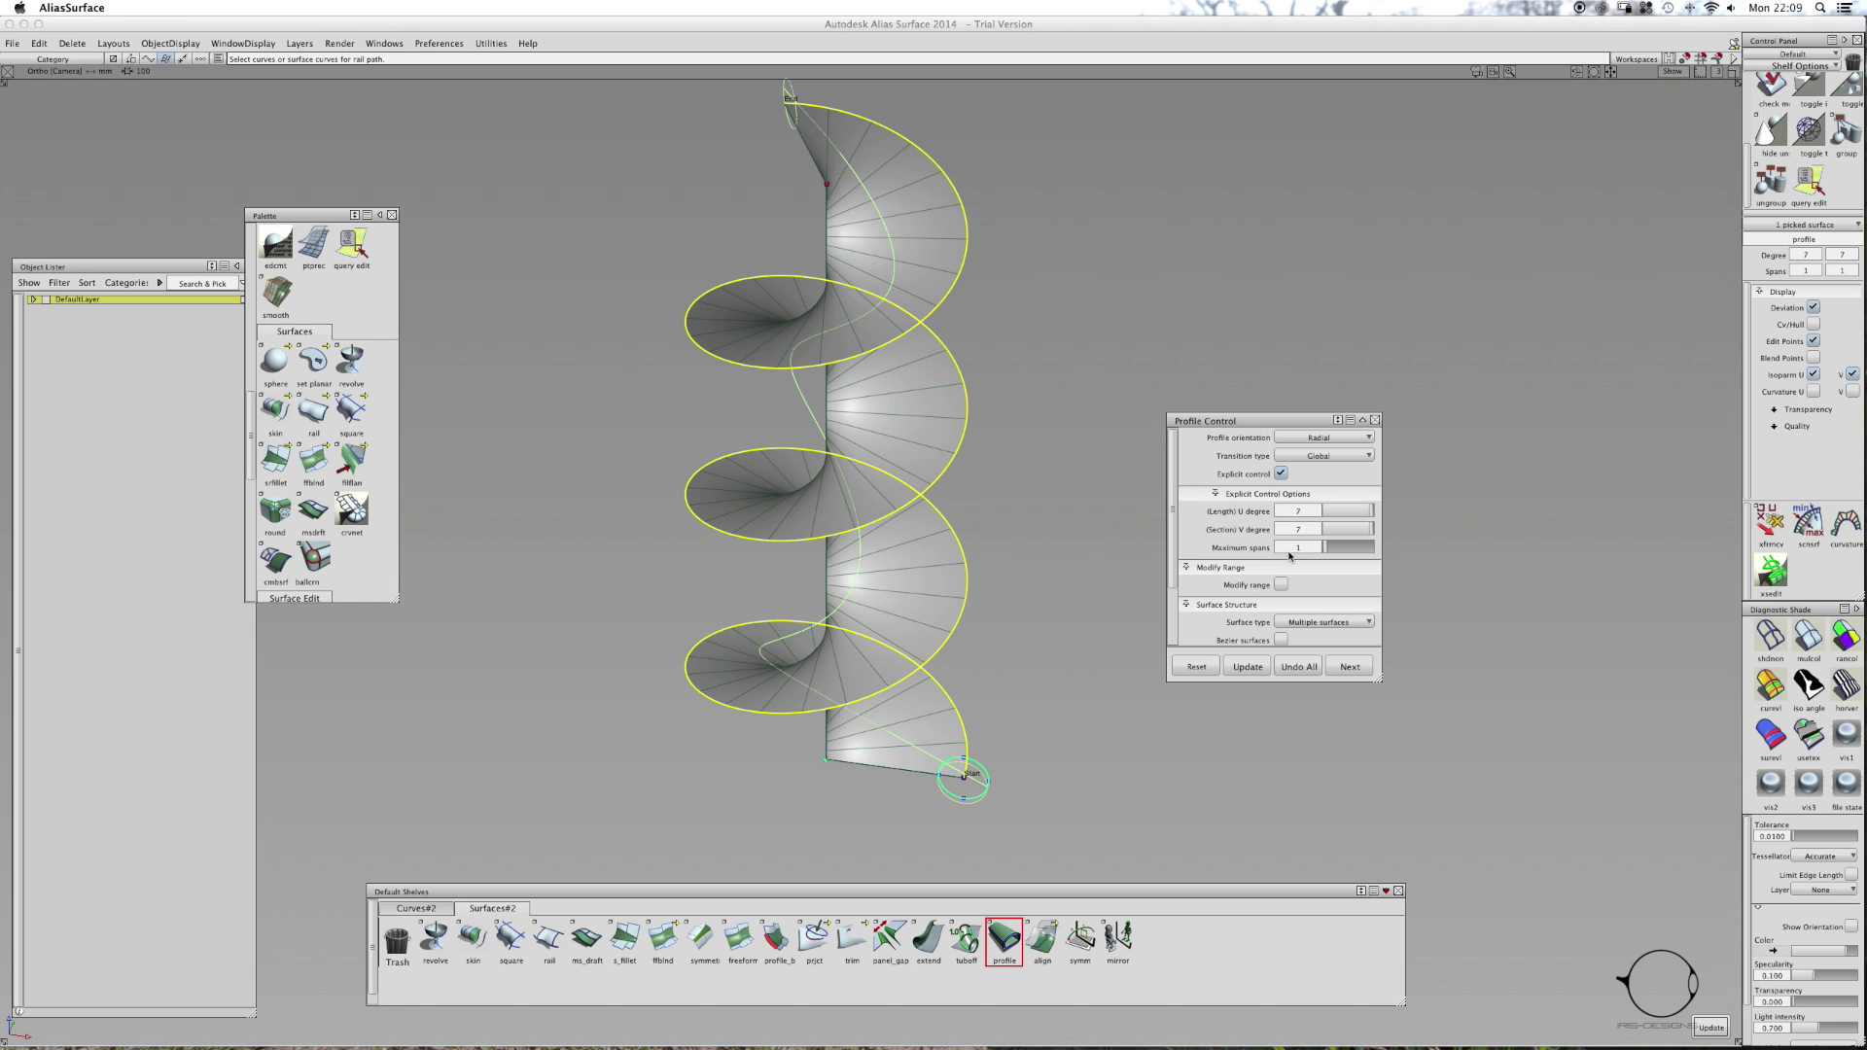
click(1292, 456)
click(1298, 524)
click(1262, 665)
click(1301, 456)
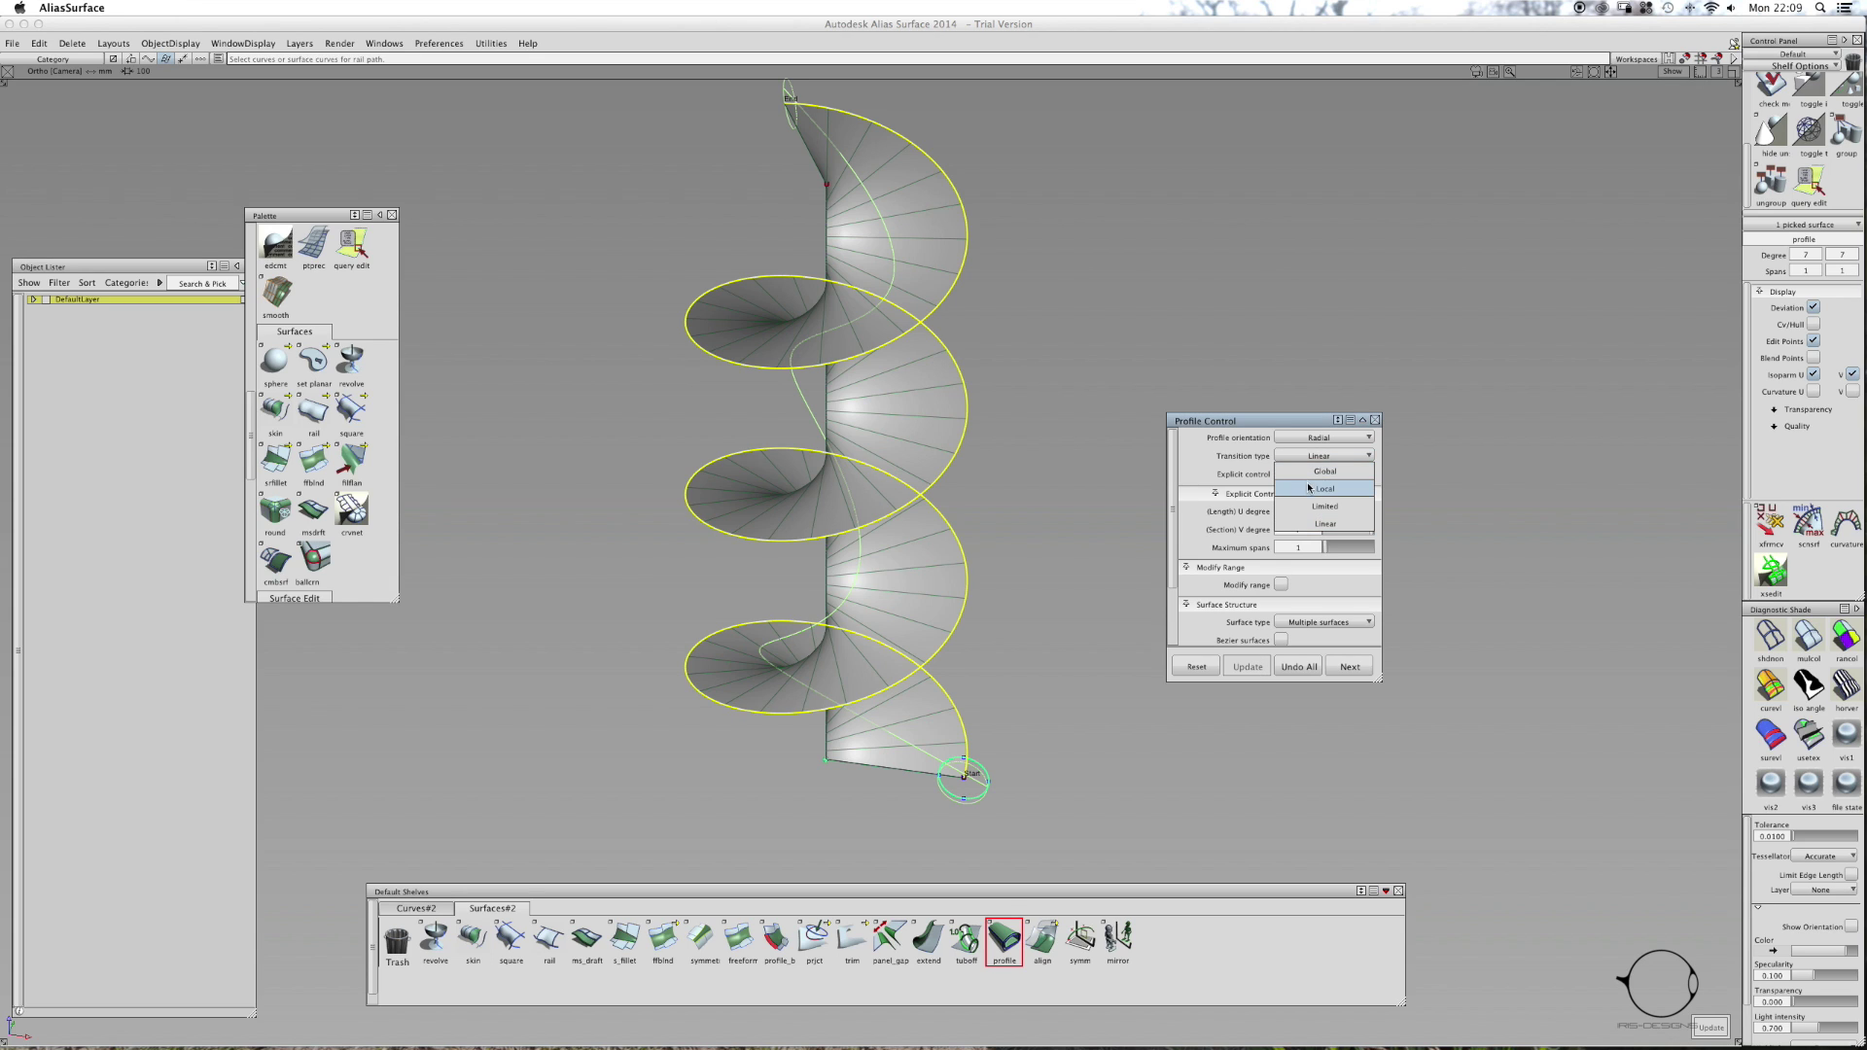
click(1310, 490)
click(1249, 664)
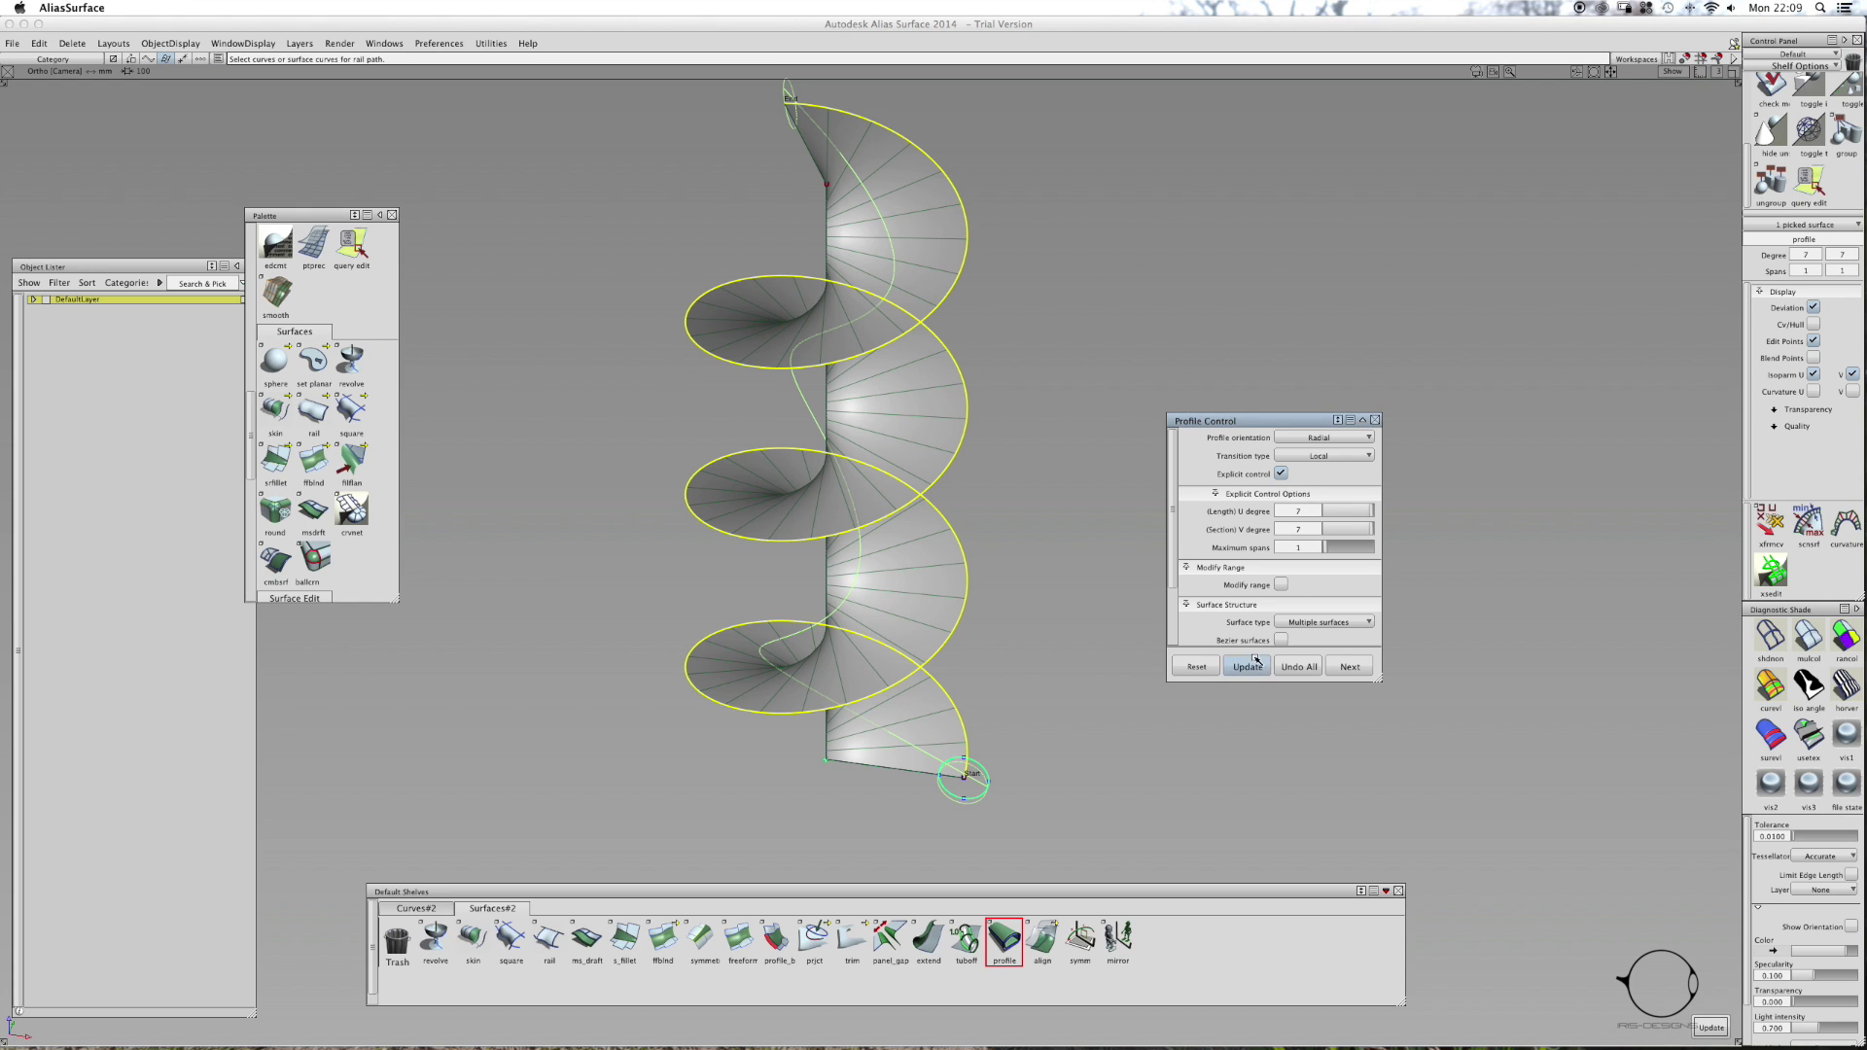
- Disable explicit control and rebuild the Profile surface with Local and with Linear transition
click(1281, 473)
click(1248, 668)
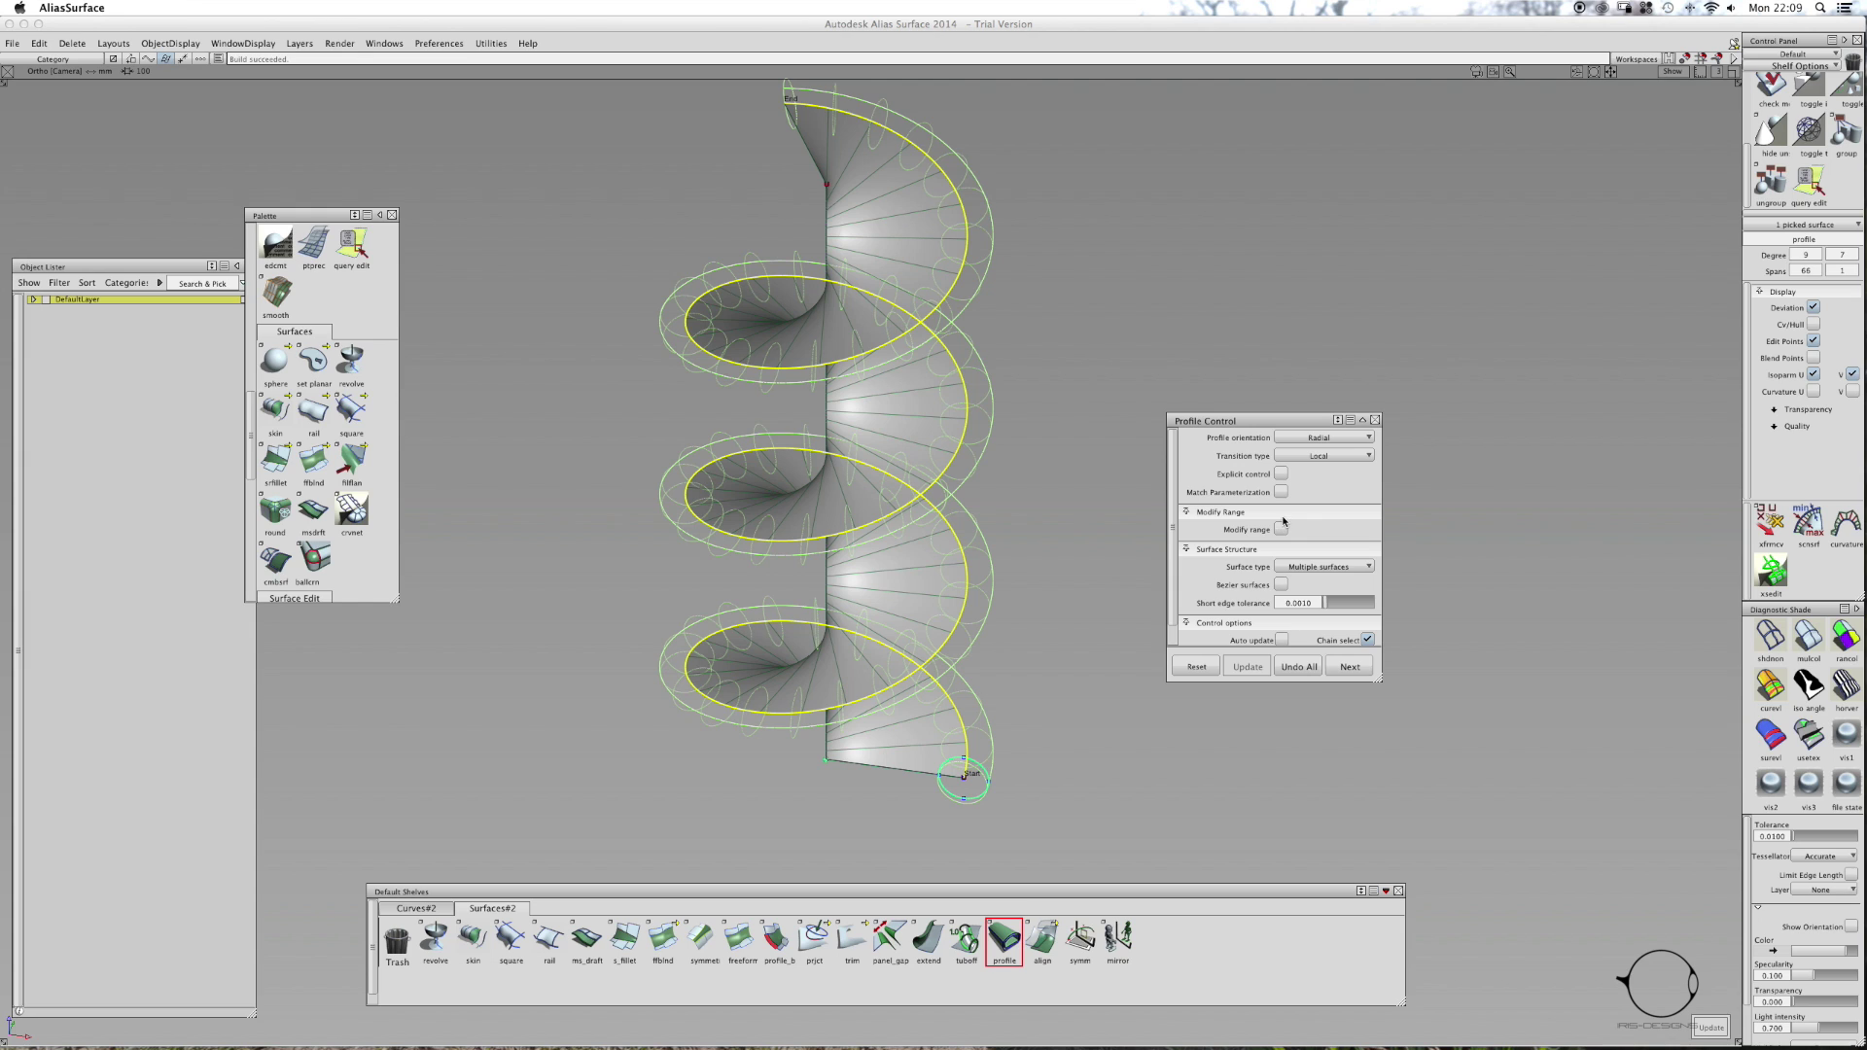
click(1318, 457)
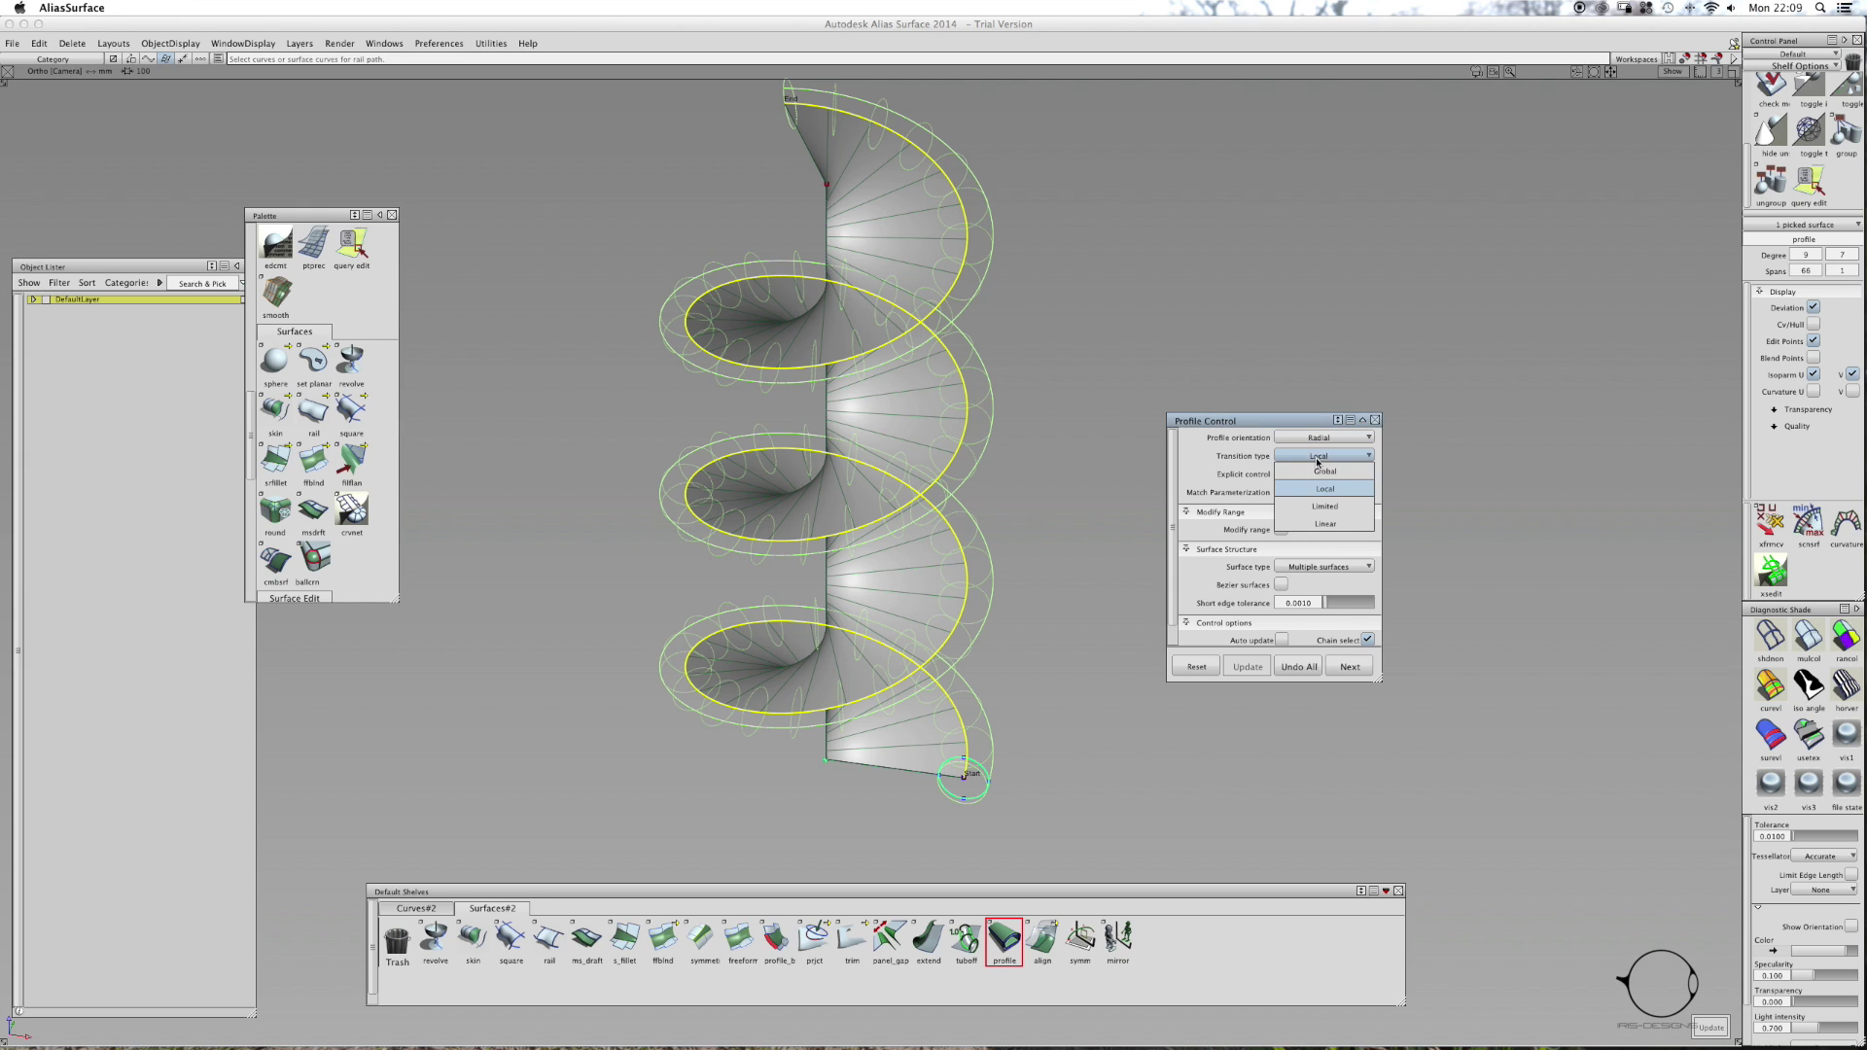
click(1325, 524)
click(1248, 667)
- Set the transition type to Global and rebuild the Profile surface with Match Parameterization and Bezier surfaces enabled
click(1312, 457)
click(1312, 461)
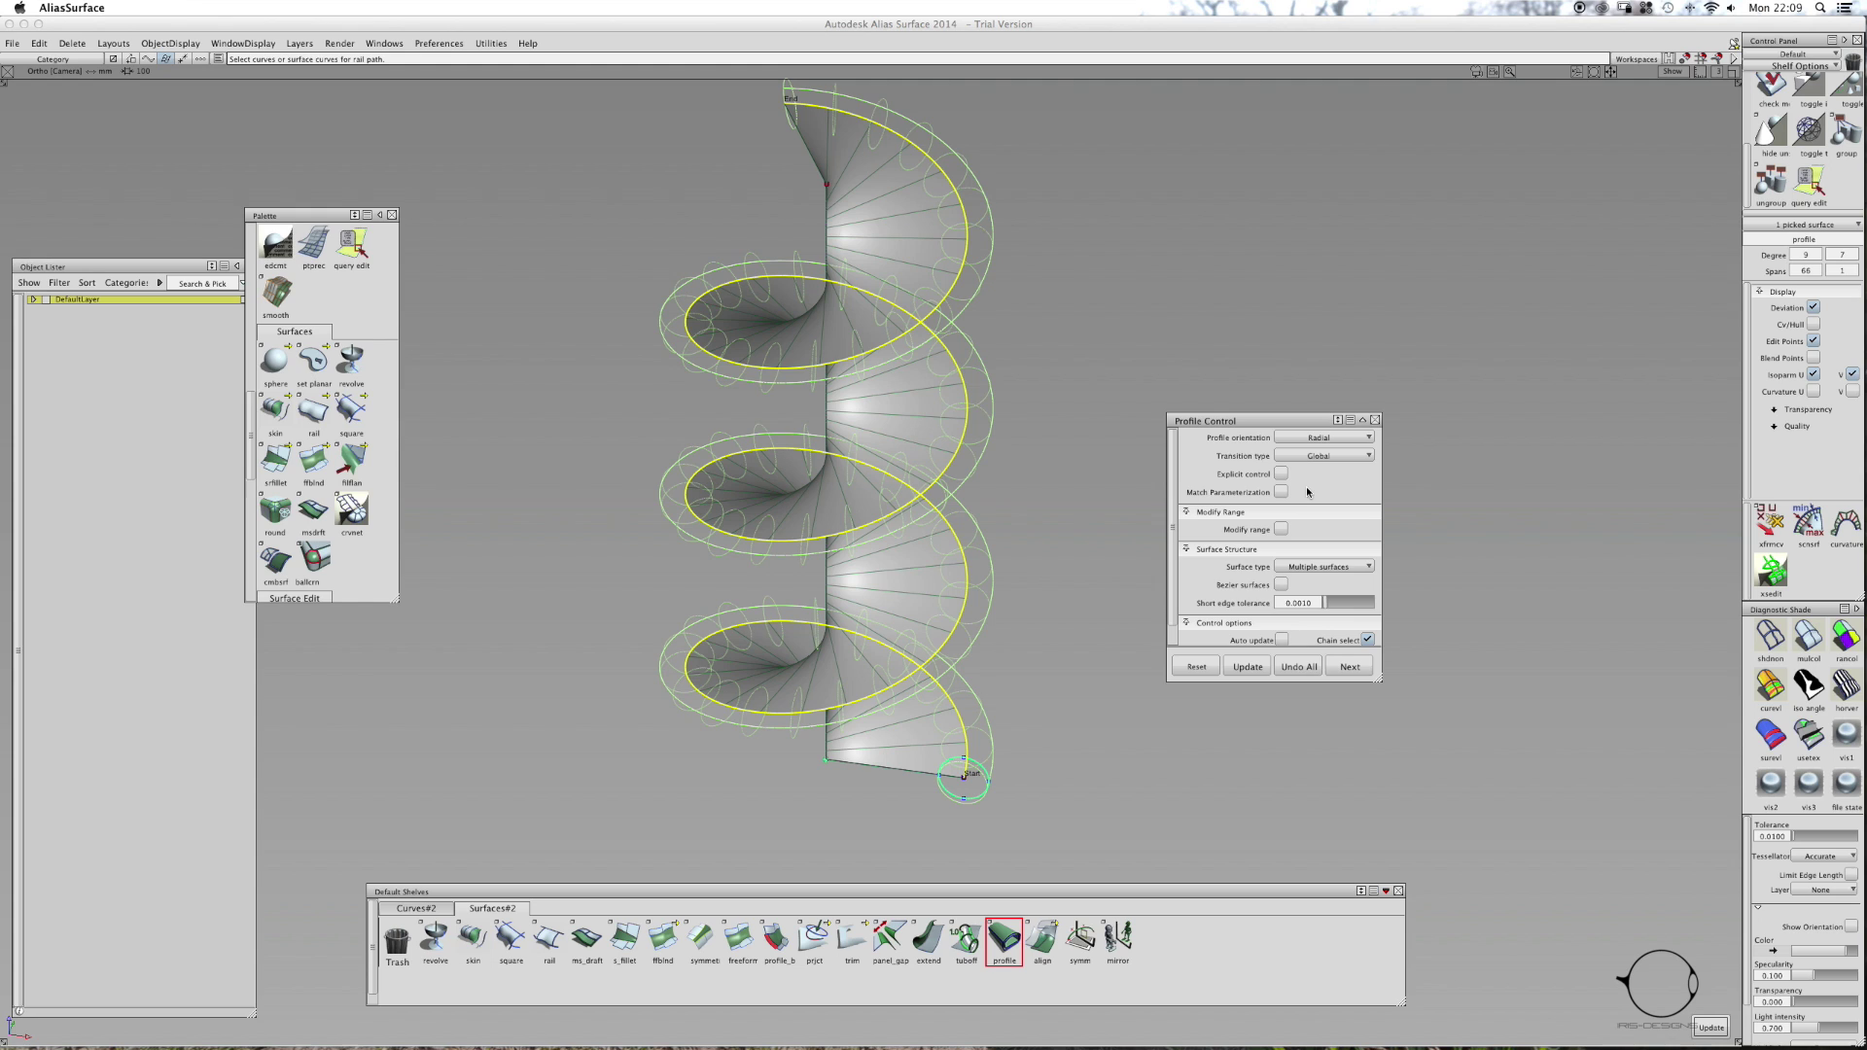
click(1280, 494)
click(1248, 667)
click(1281, 585)
click(1250, 667)
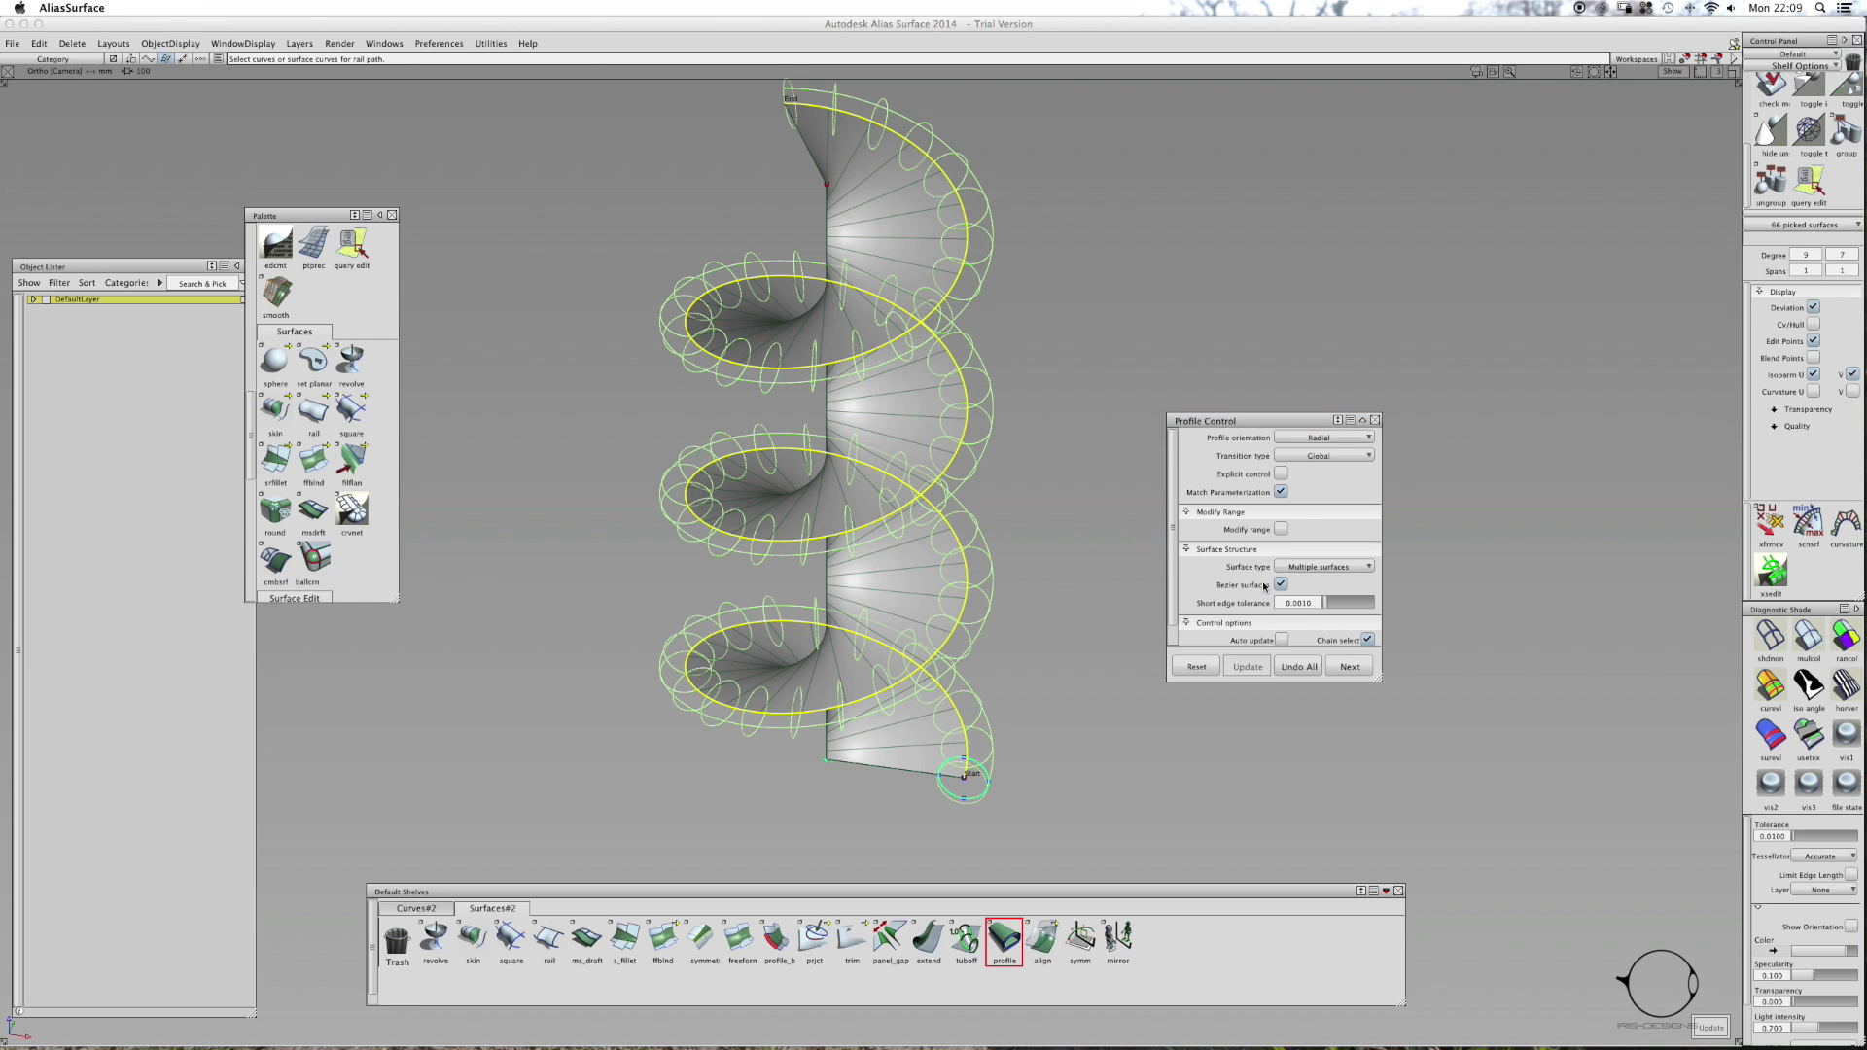
- Shade the individual tube surfaces in random colours, accept the Profile tube and close its settings
click(1846, 637)
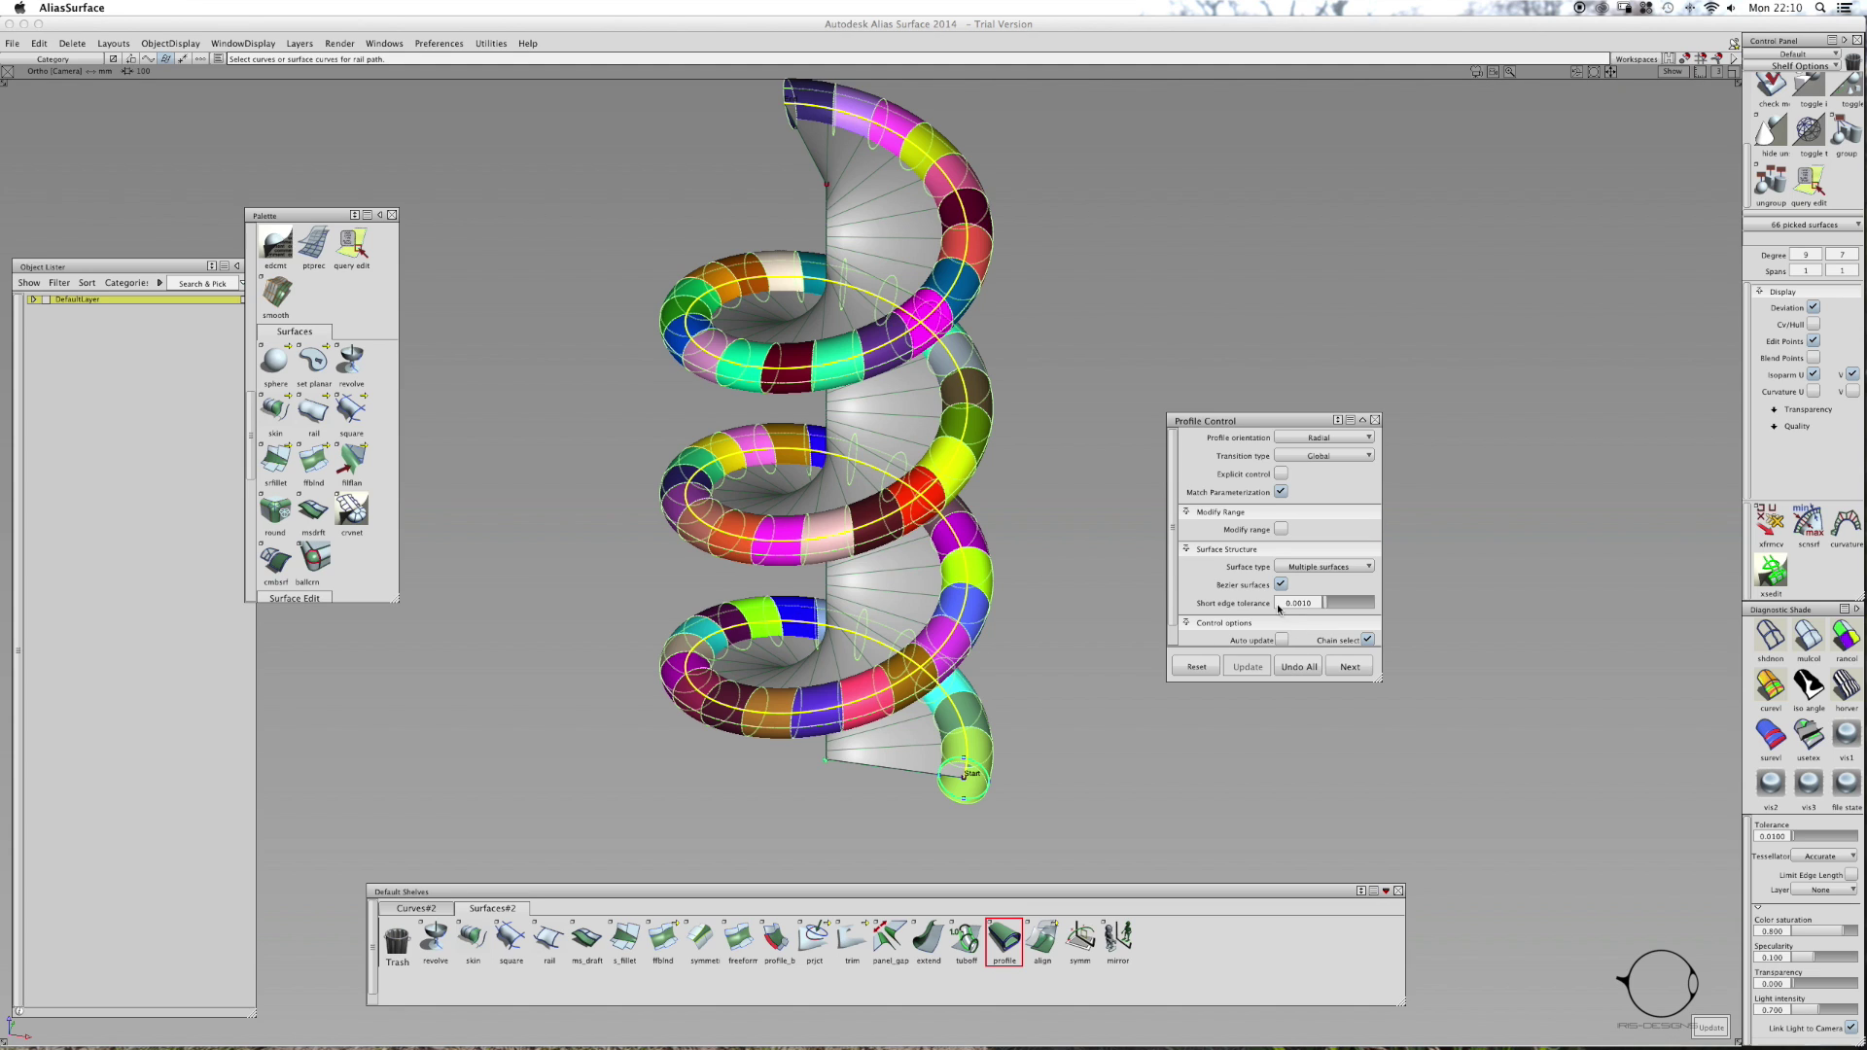
scroll(1282, 632, down, 1)
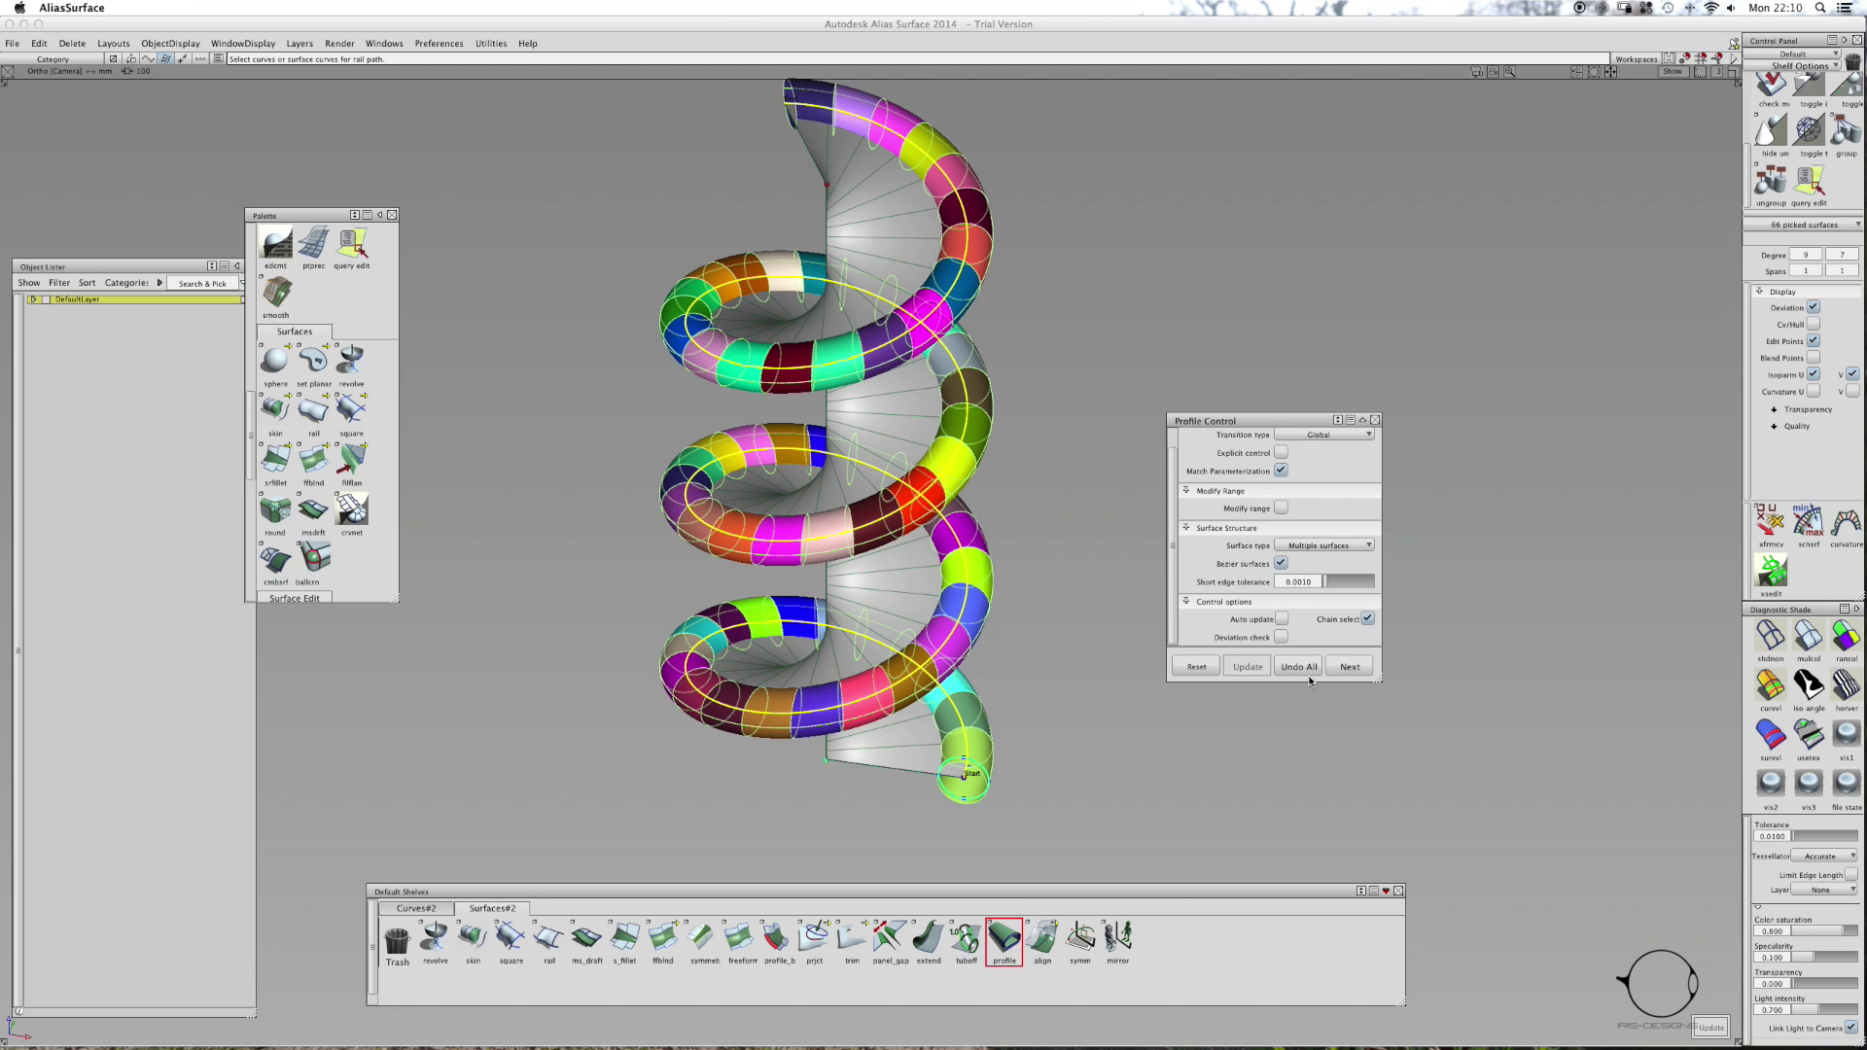
click(1348, 667)
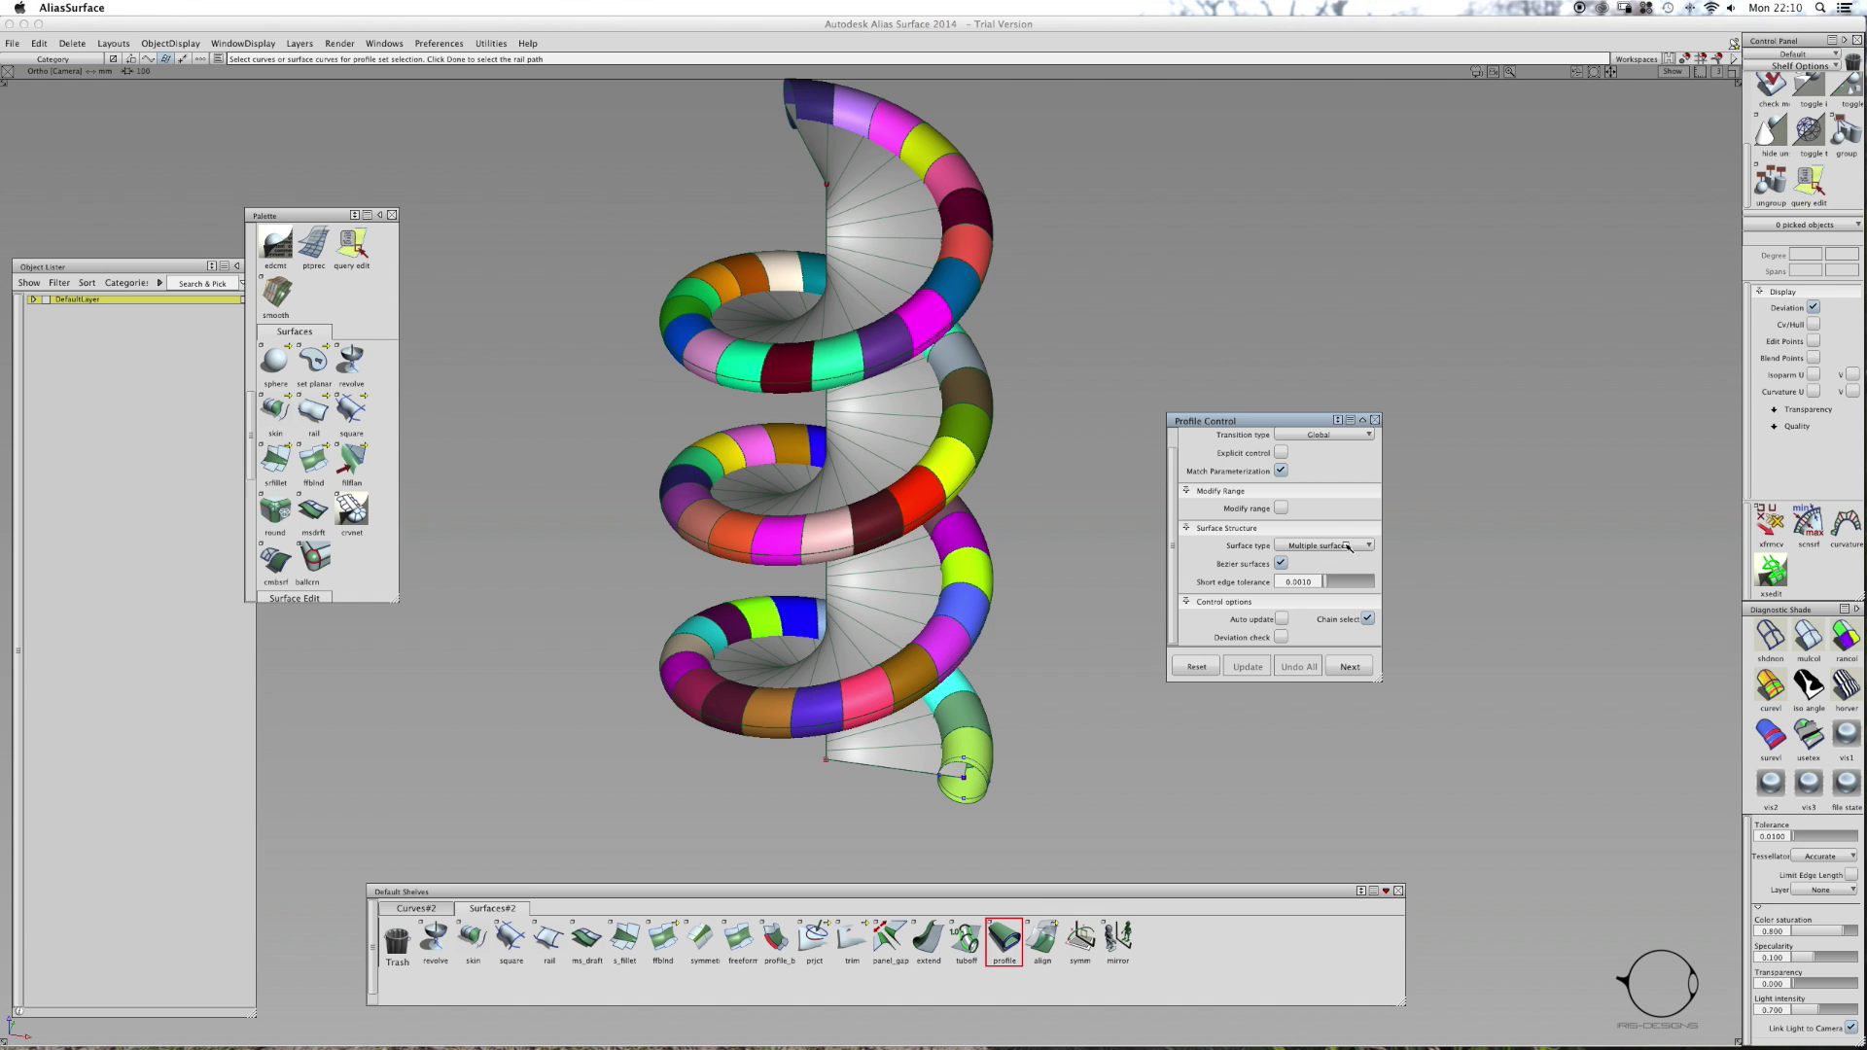
click(1376, 420)
- Pick the original inner helical surface as a surface and delete it, keeping only the tube
shift+super+drag(914, 220, 1213, 225)
ctrl+shift+drag(922, 225, 910, 234)
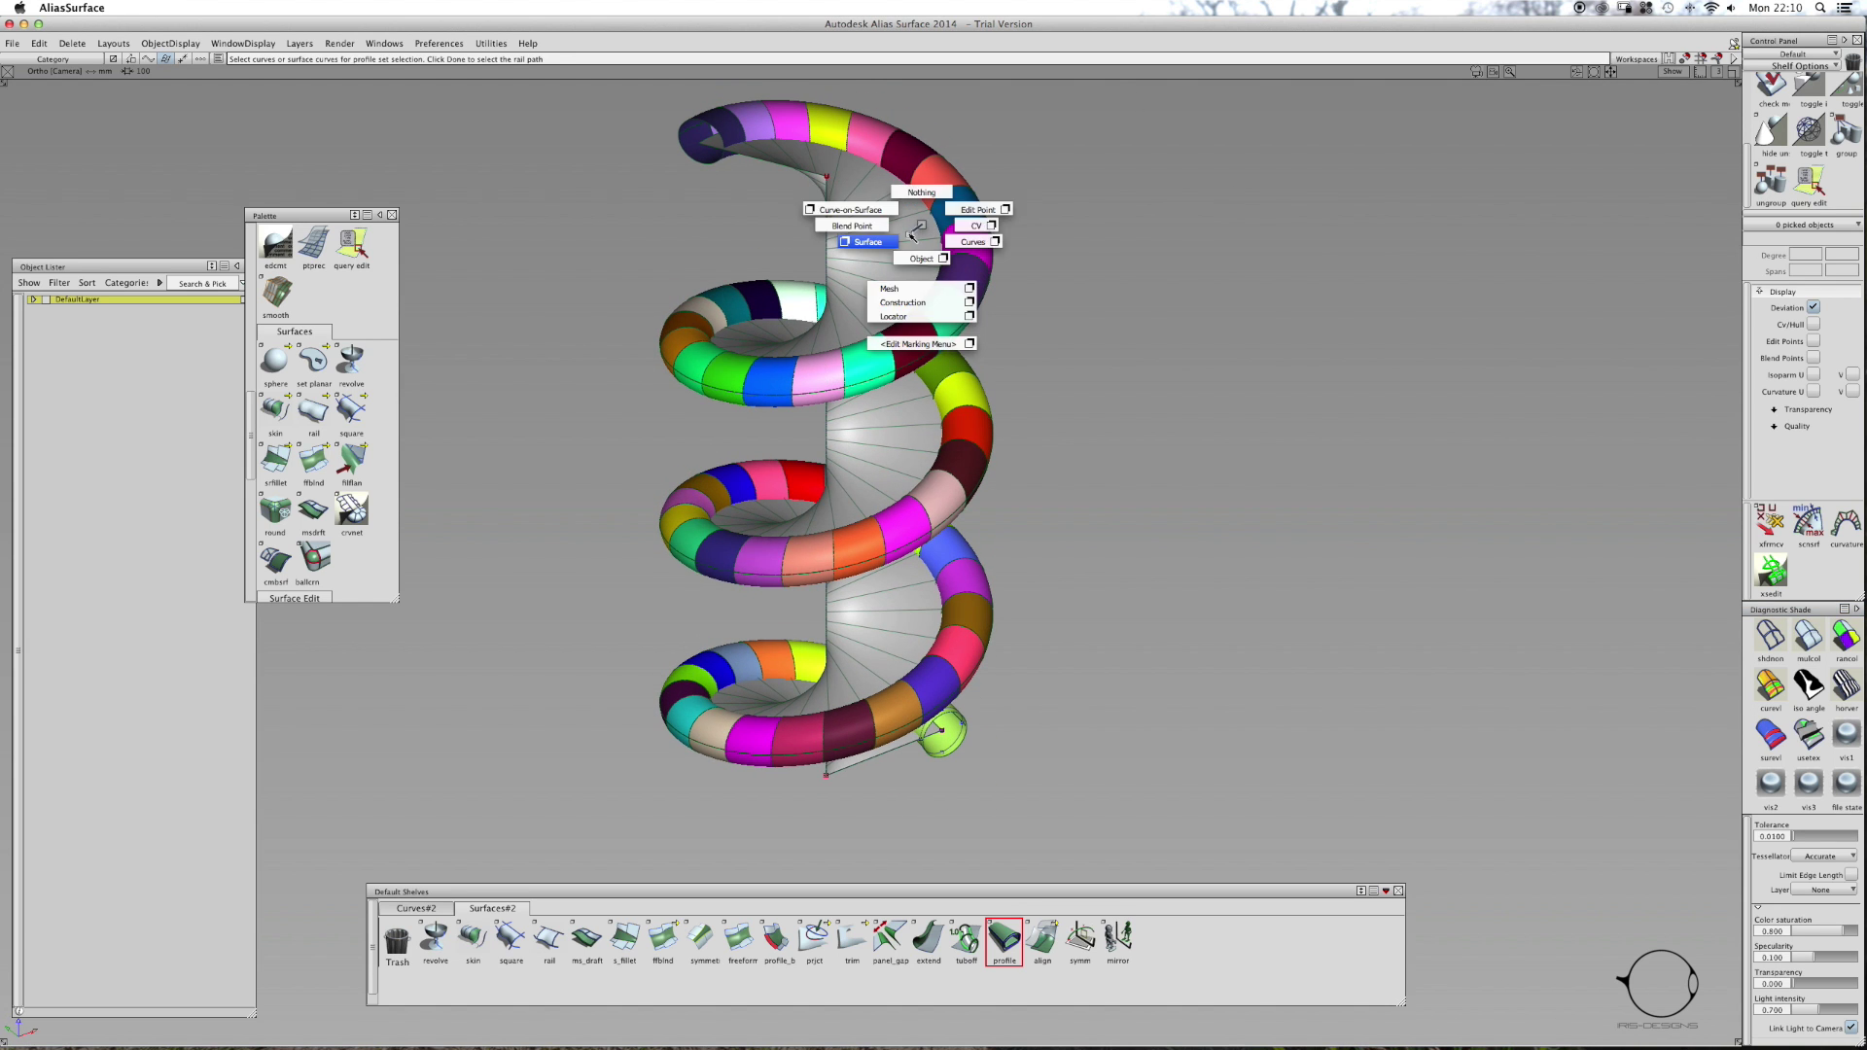
click(907, 221)
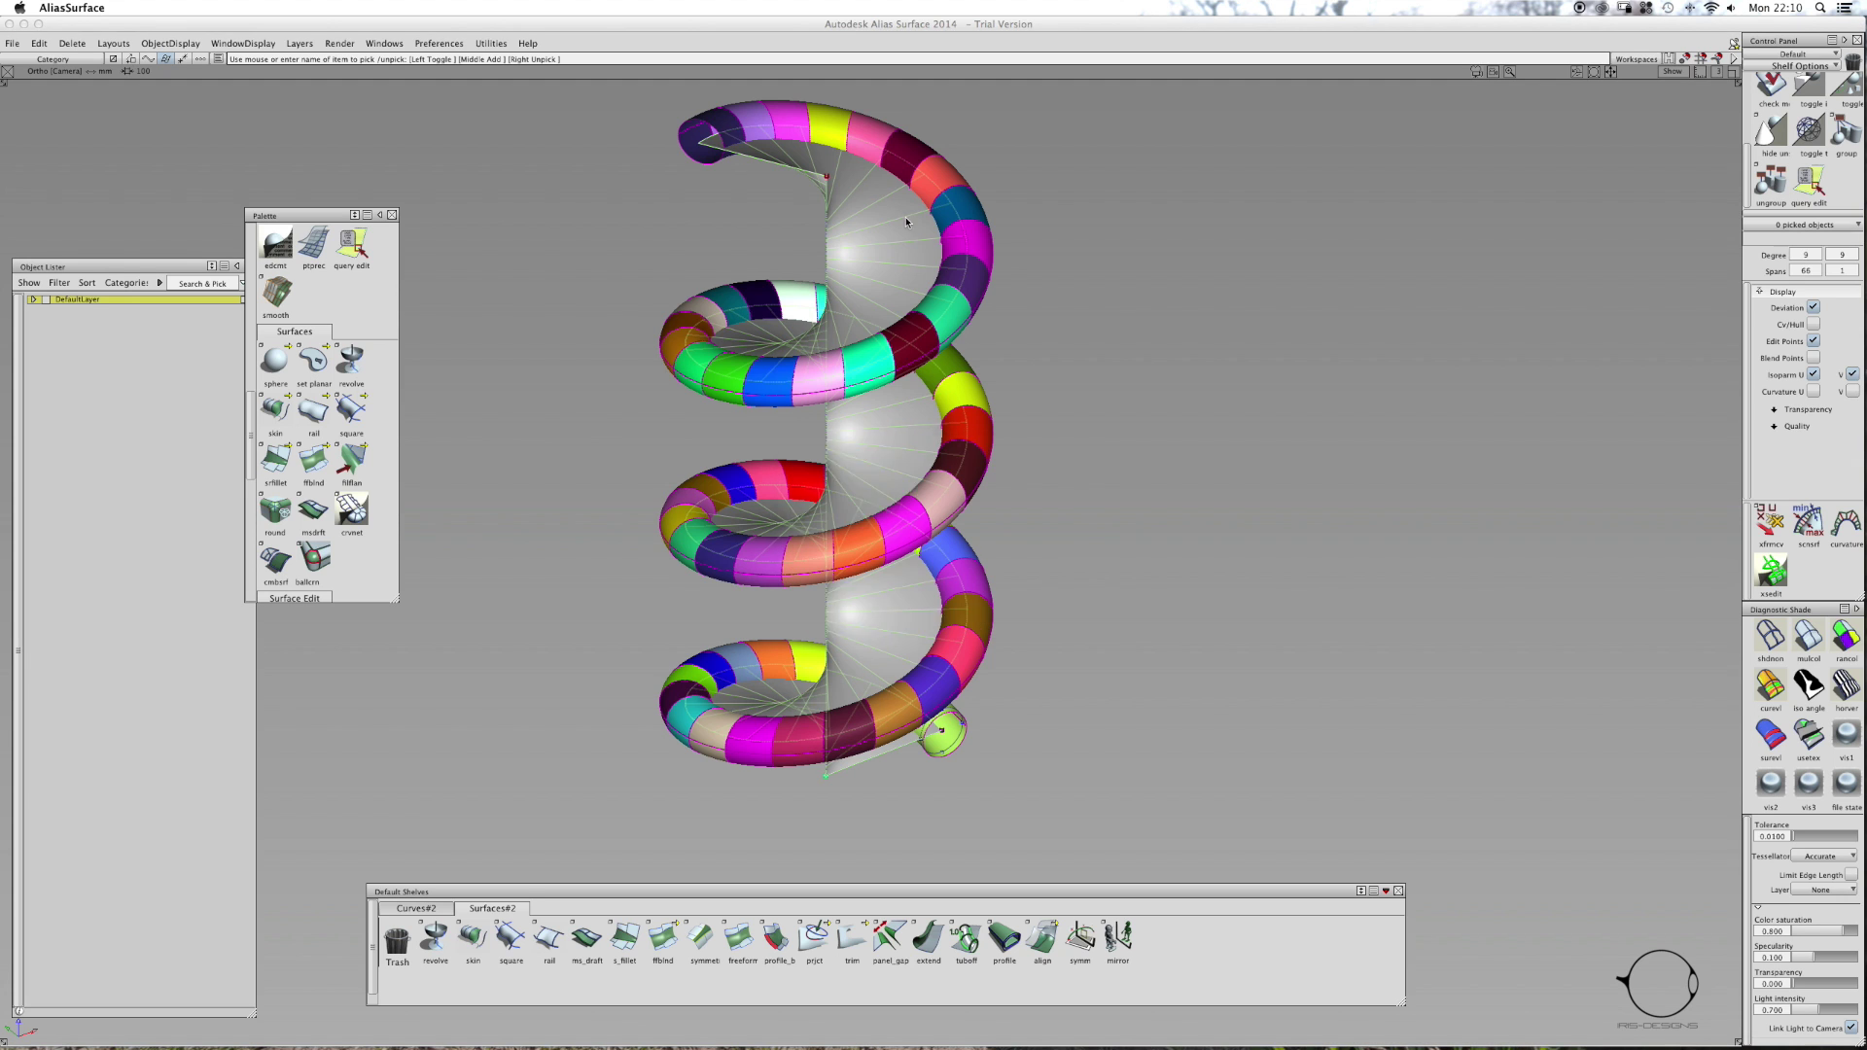
key(Delete)
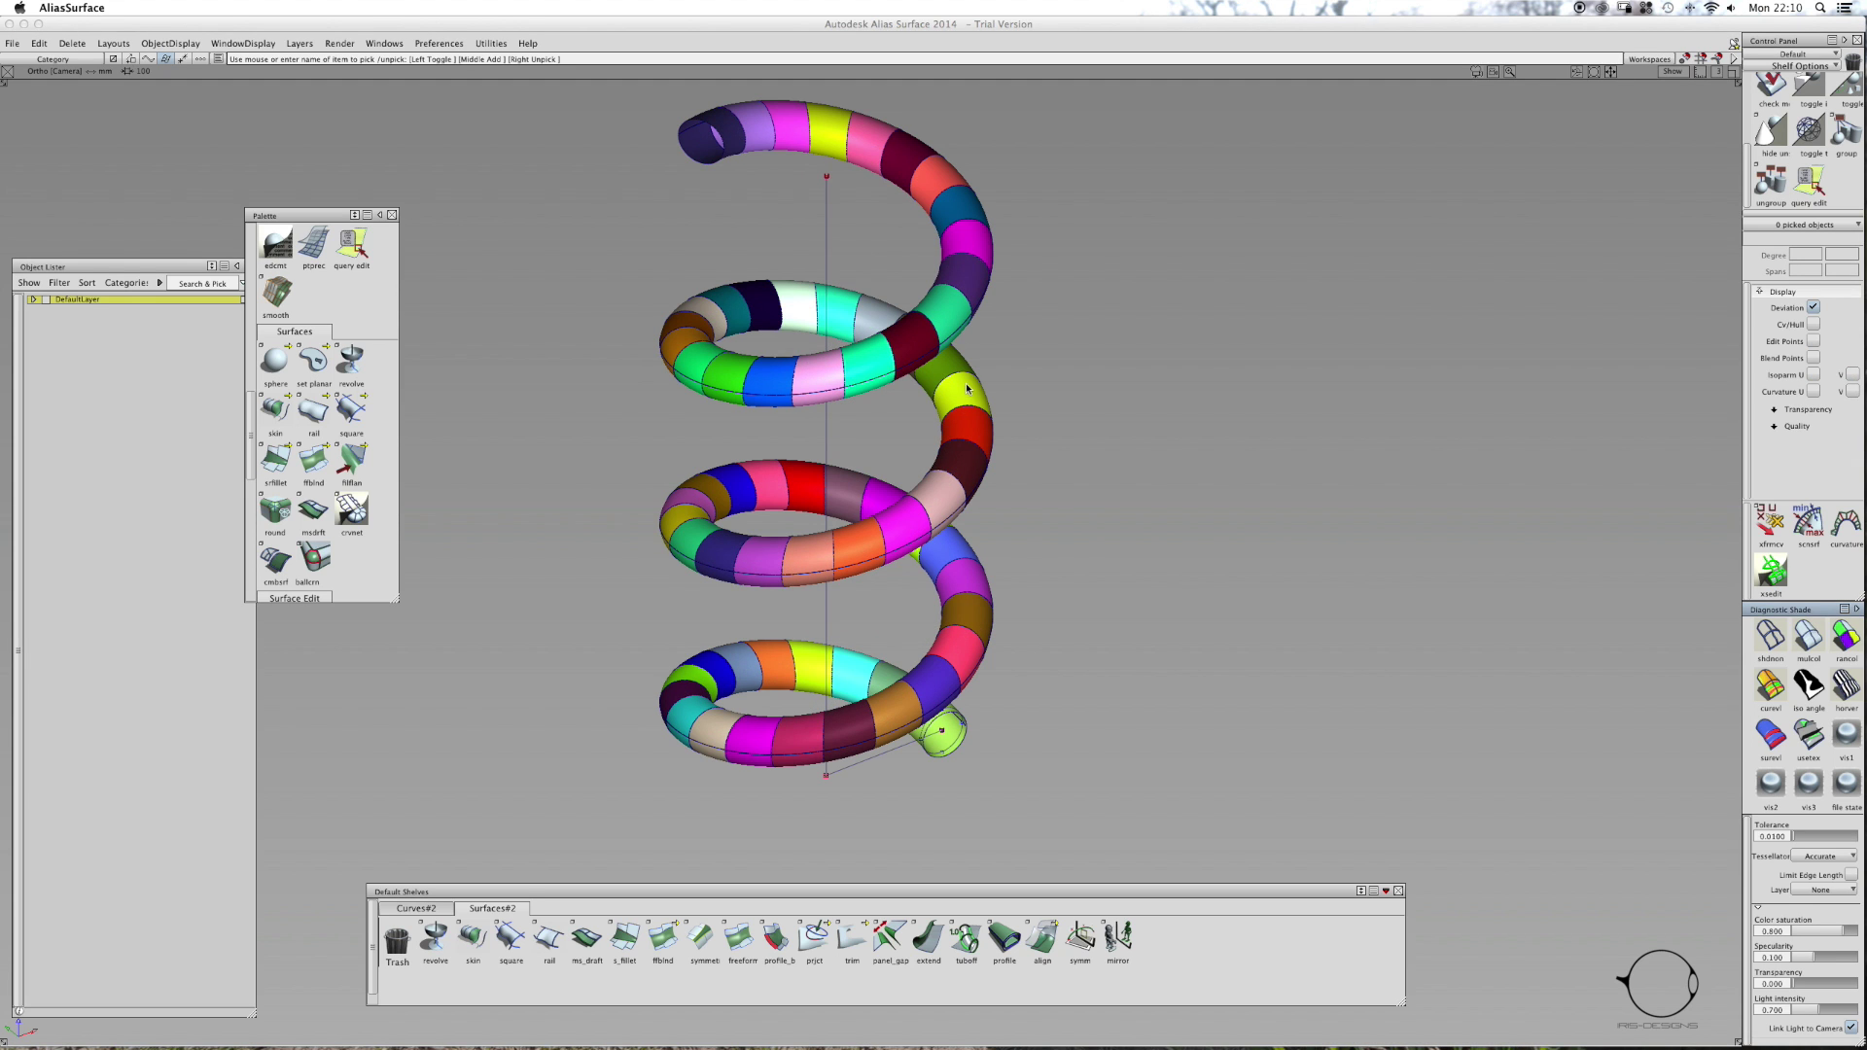
- Examine the segmented tube from several sides, picking and releasing a single segment beside the upper coil
shift+super+middle_drag(966, 388, 1029, 463)
shift+super+drag(1125, 421, 1012, 389)
click(1021, 372)
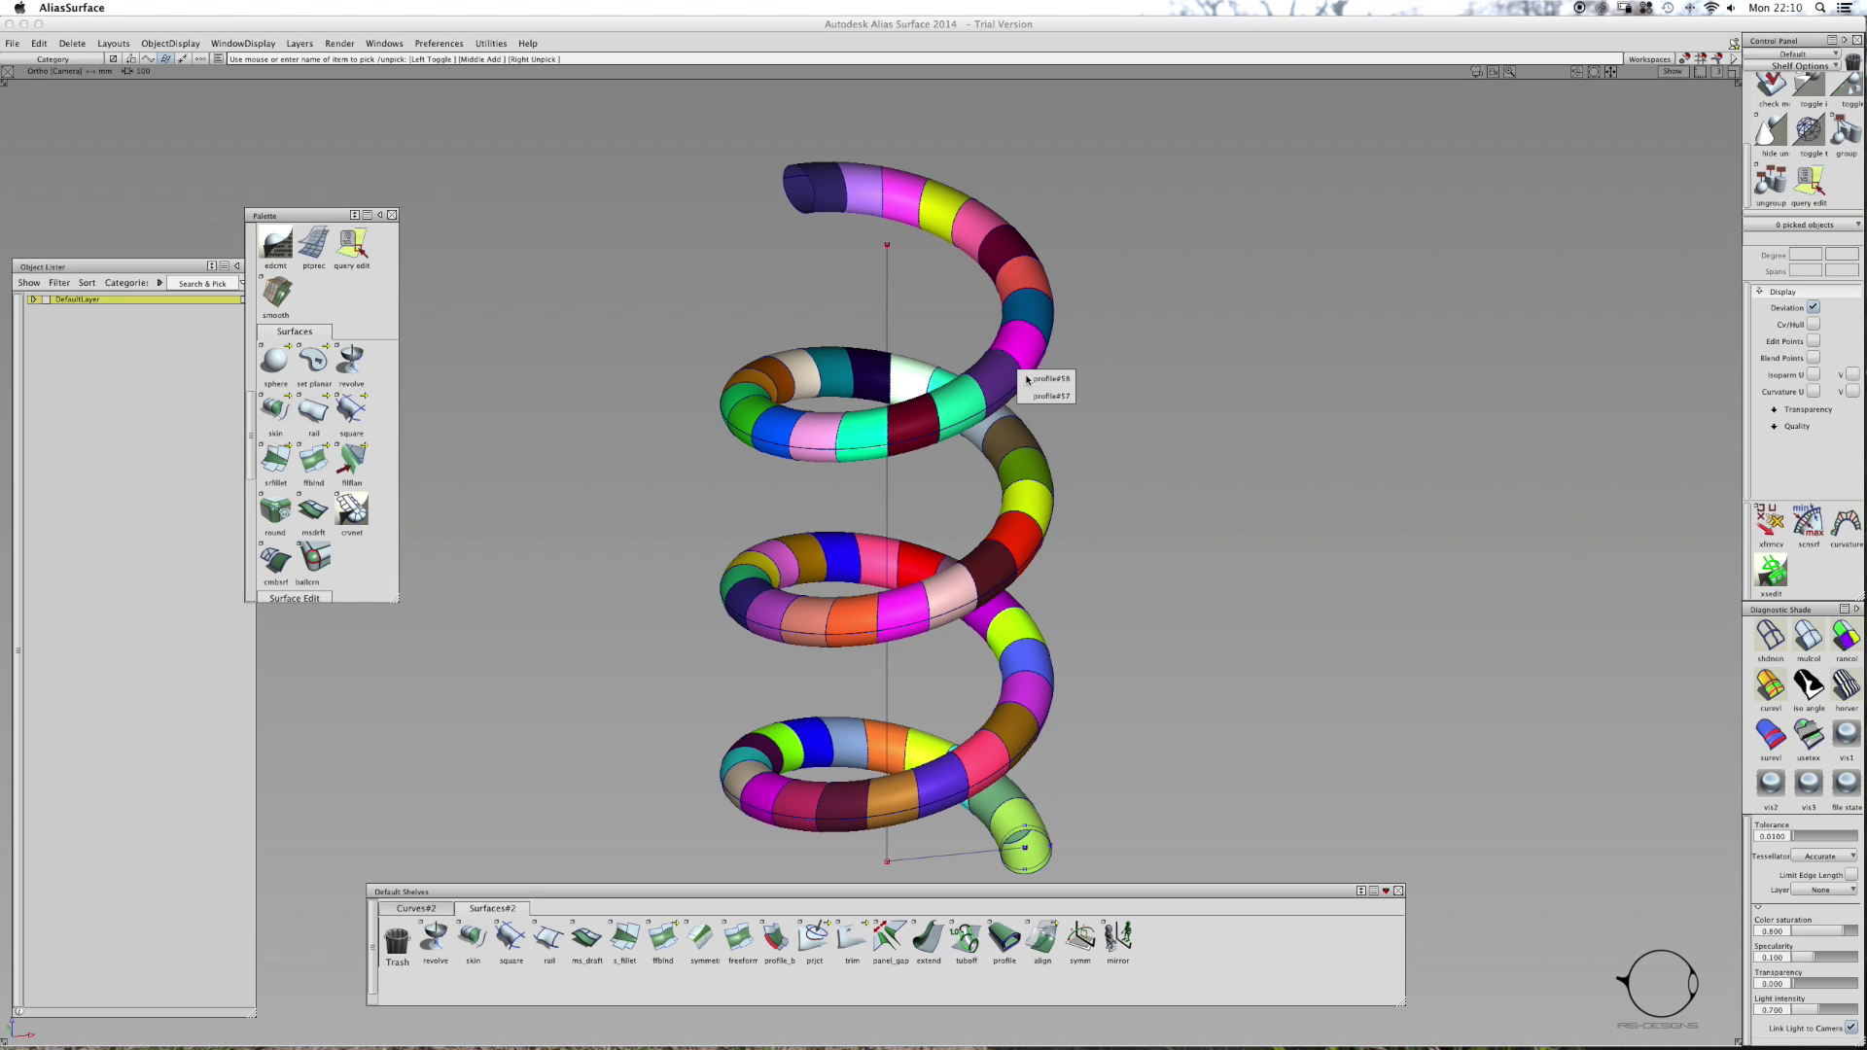
click(1049, 395)
alt+shift+right_drag(1101, 411, 1091, 439)
ctrl+shift+drag(1056, 471, 1059, 443)
alt+shift+drag(1126, 420, 802, 354)
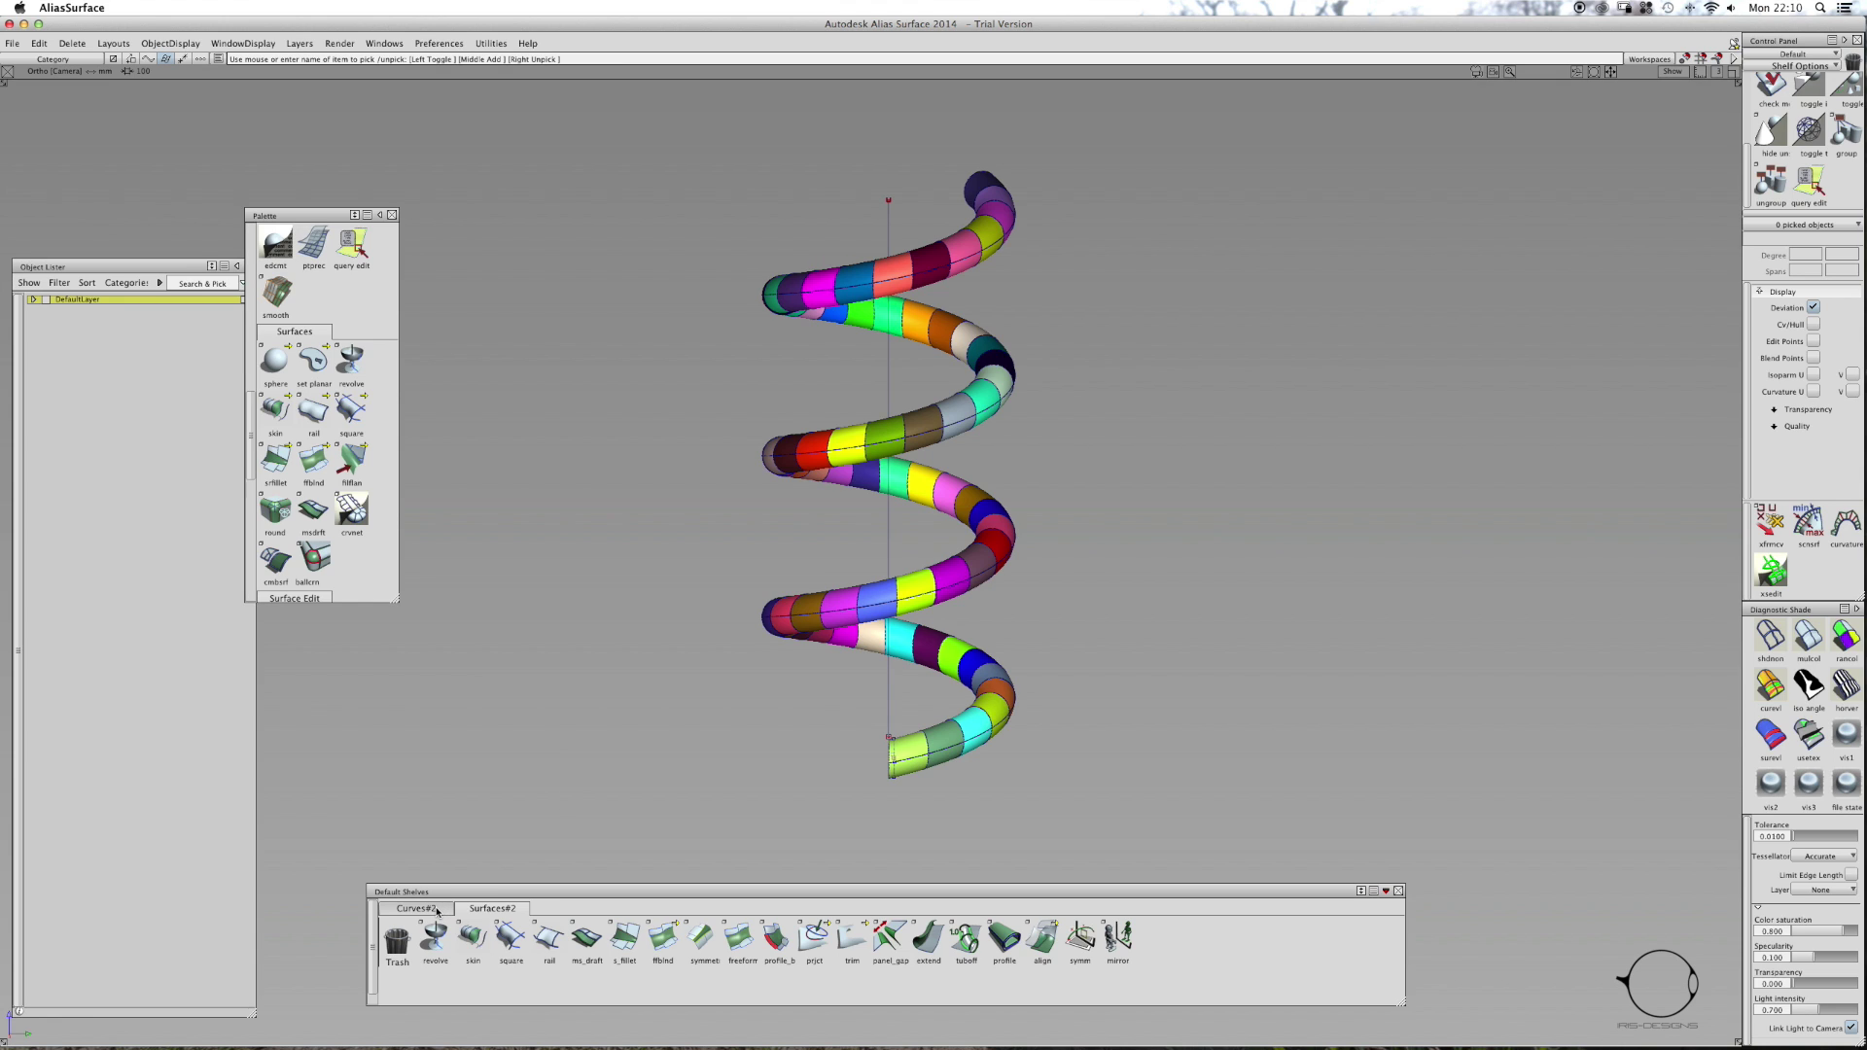
- Cap the tube's open lower end with a Set Planar trimmed surface
alt+shift+drag(821, 713, 978, 782)
alt+shift+right_drag(978, 782, 1074, 765)
alt+shift+middle_drag(1074, 766, 906, 602)
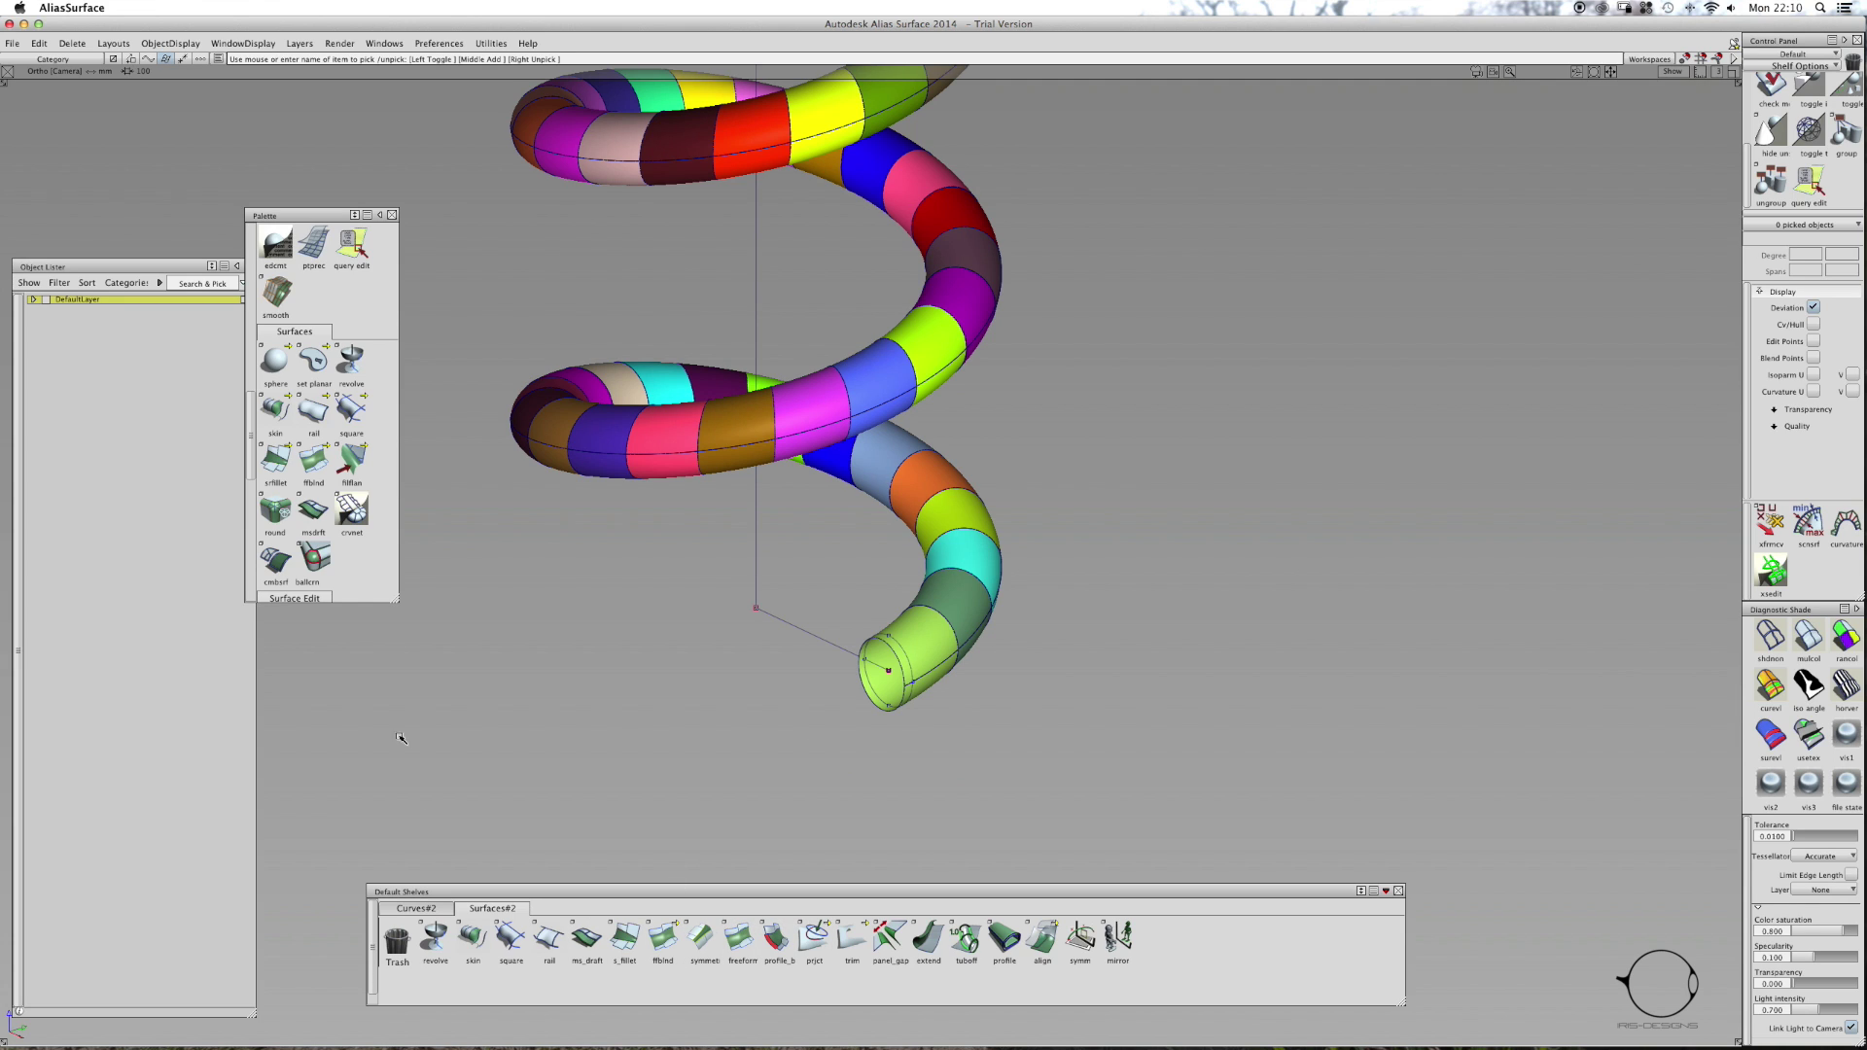
click(313, 362)
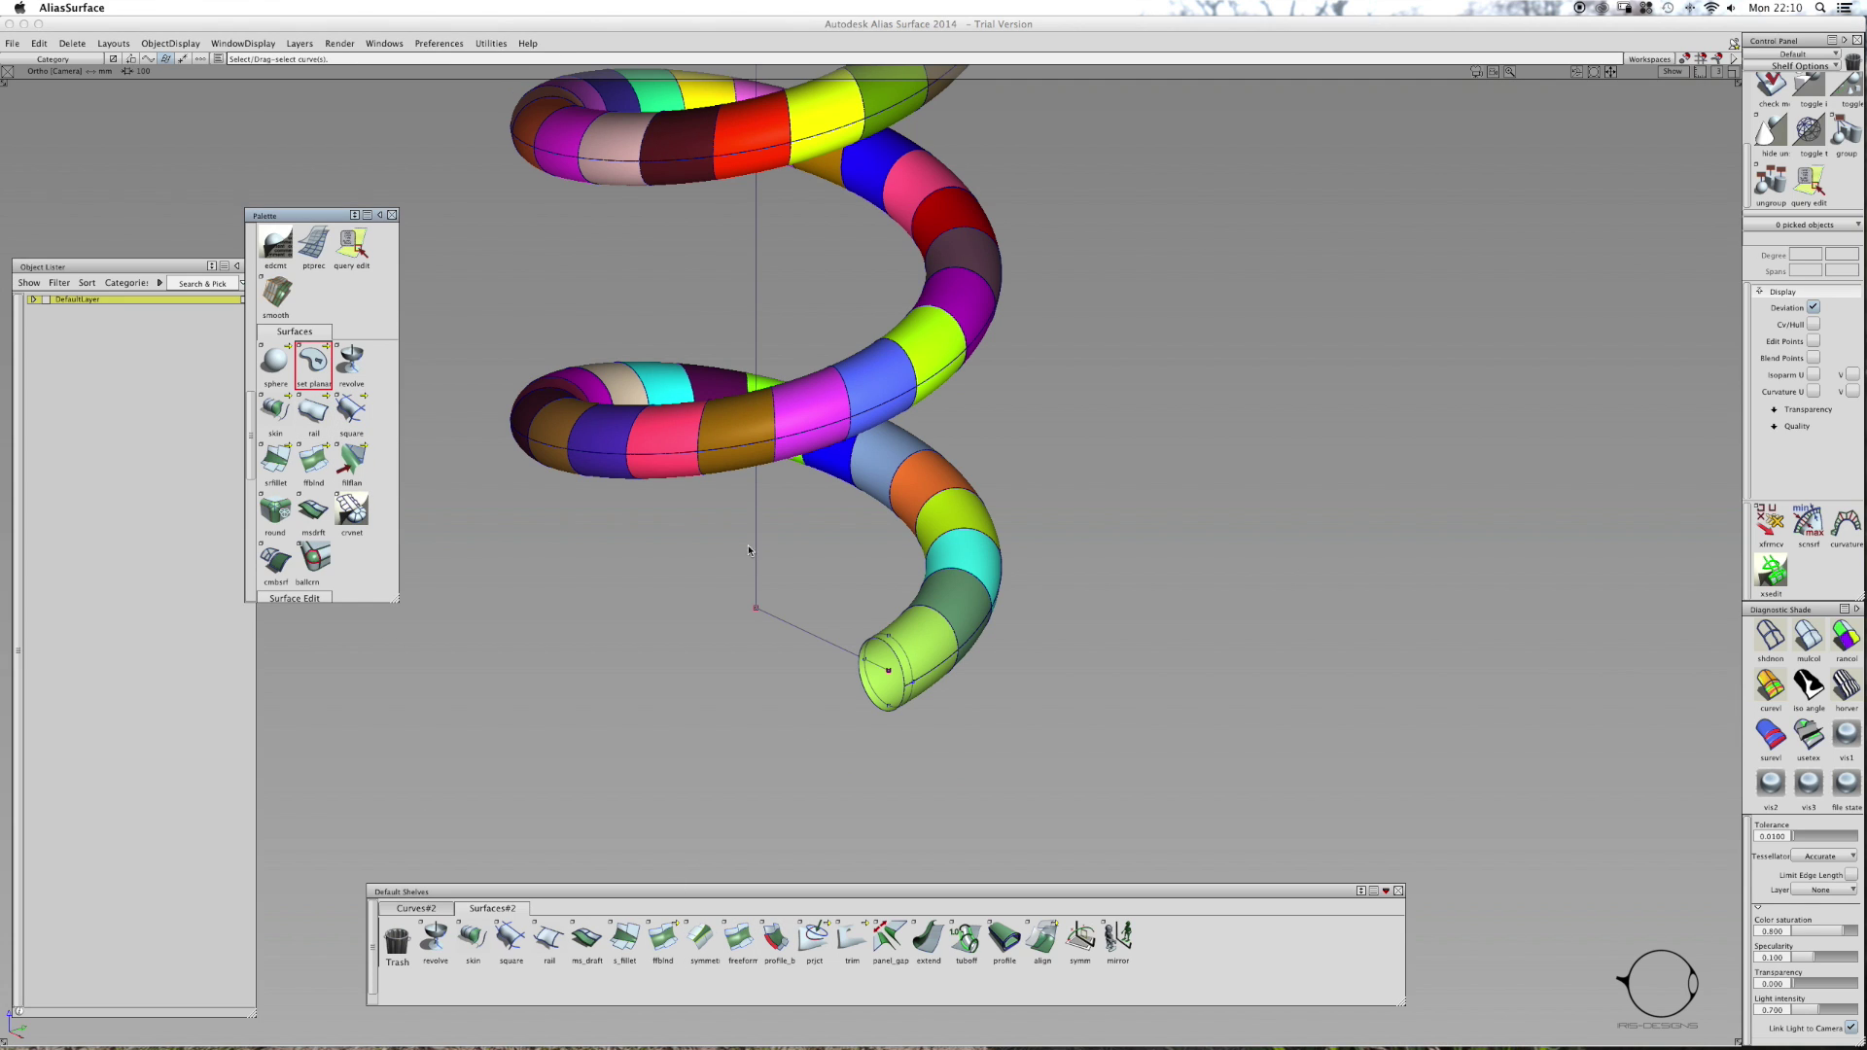
click(864, 686)
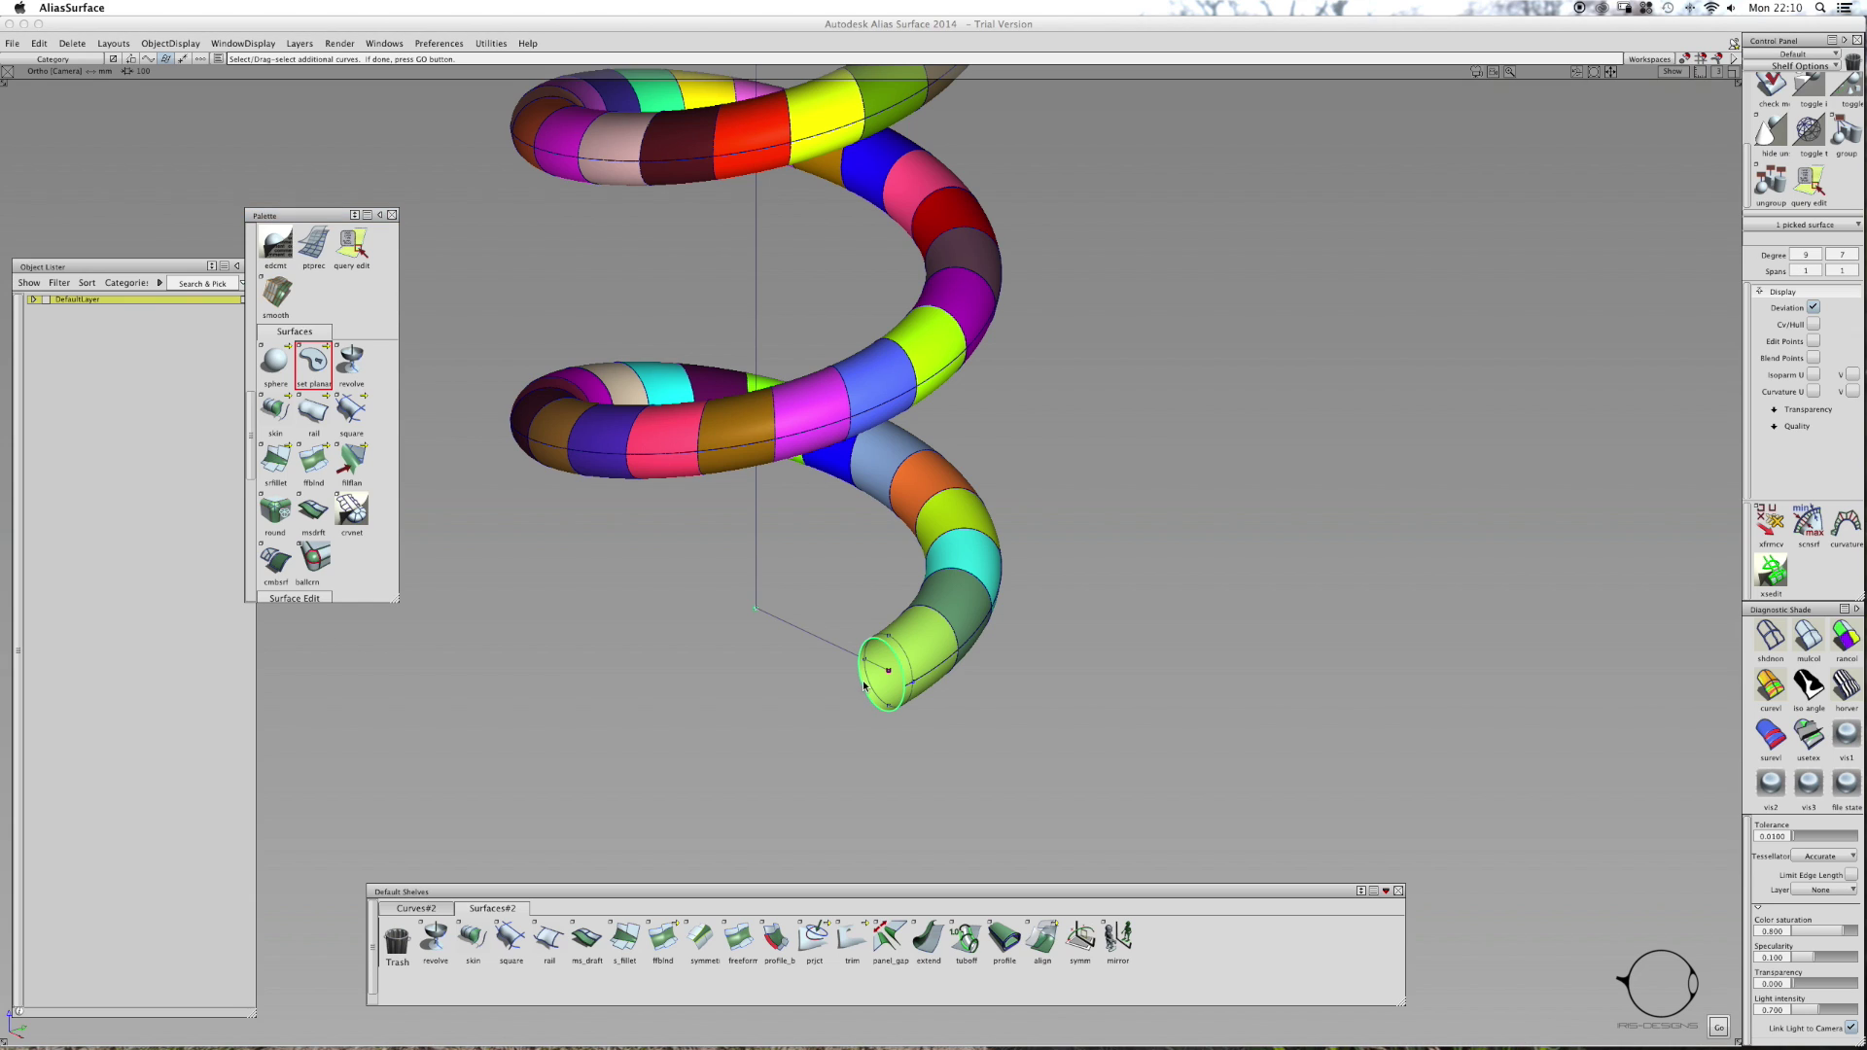
key(space)
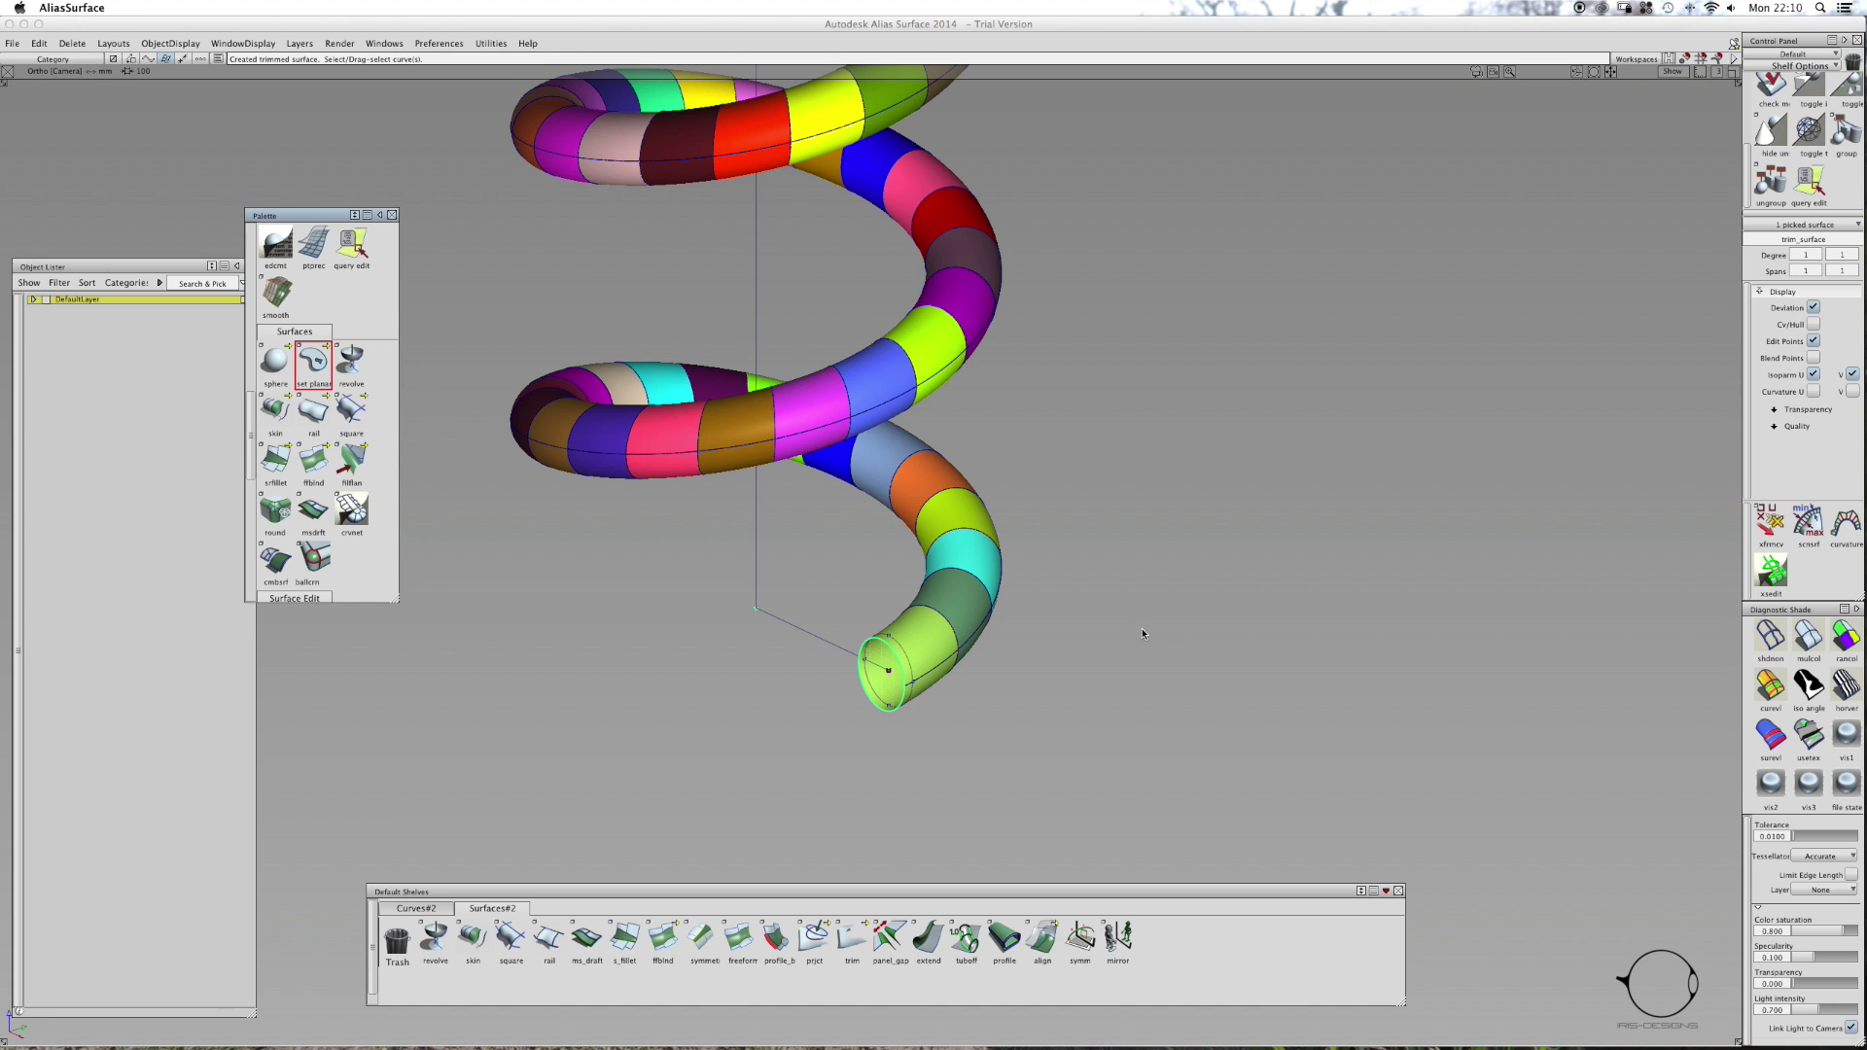
- Cap the tube's open upper end with a second Set Planar surface and clear the selection
click(1809, 638)
shift+super+right_drag(803, 639, 841, 823)
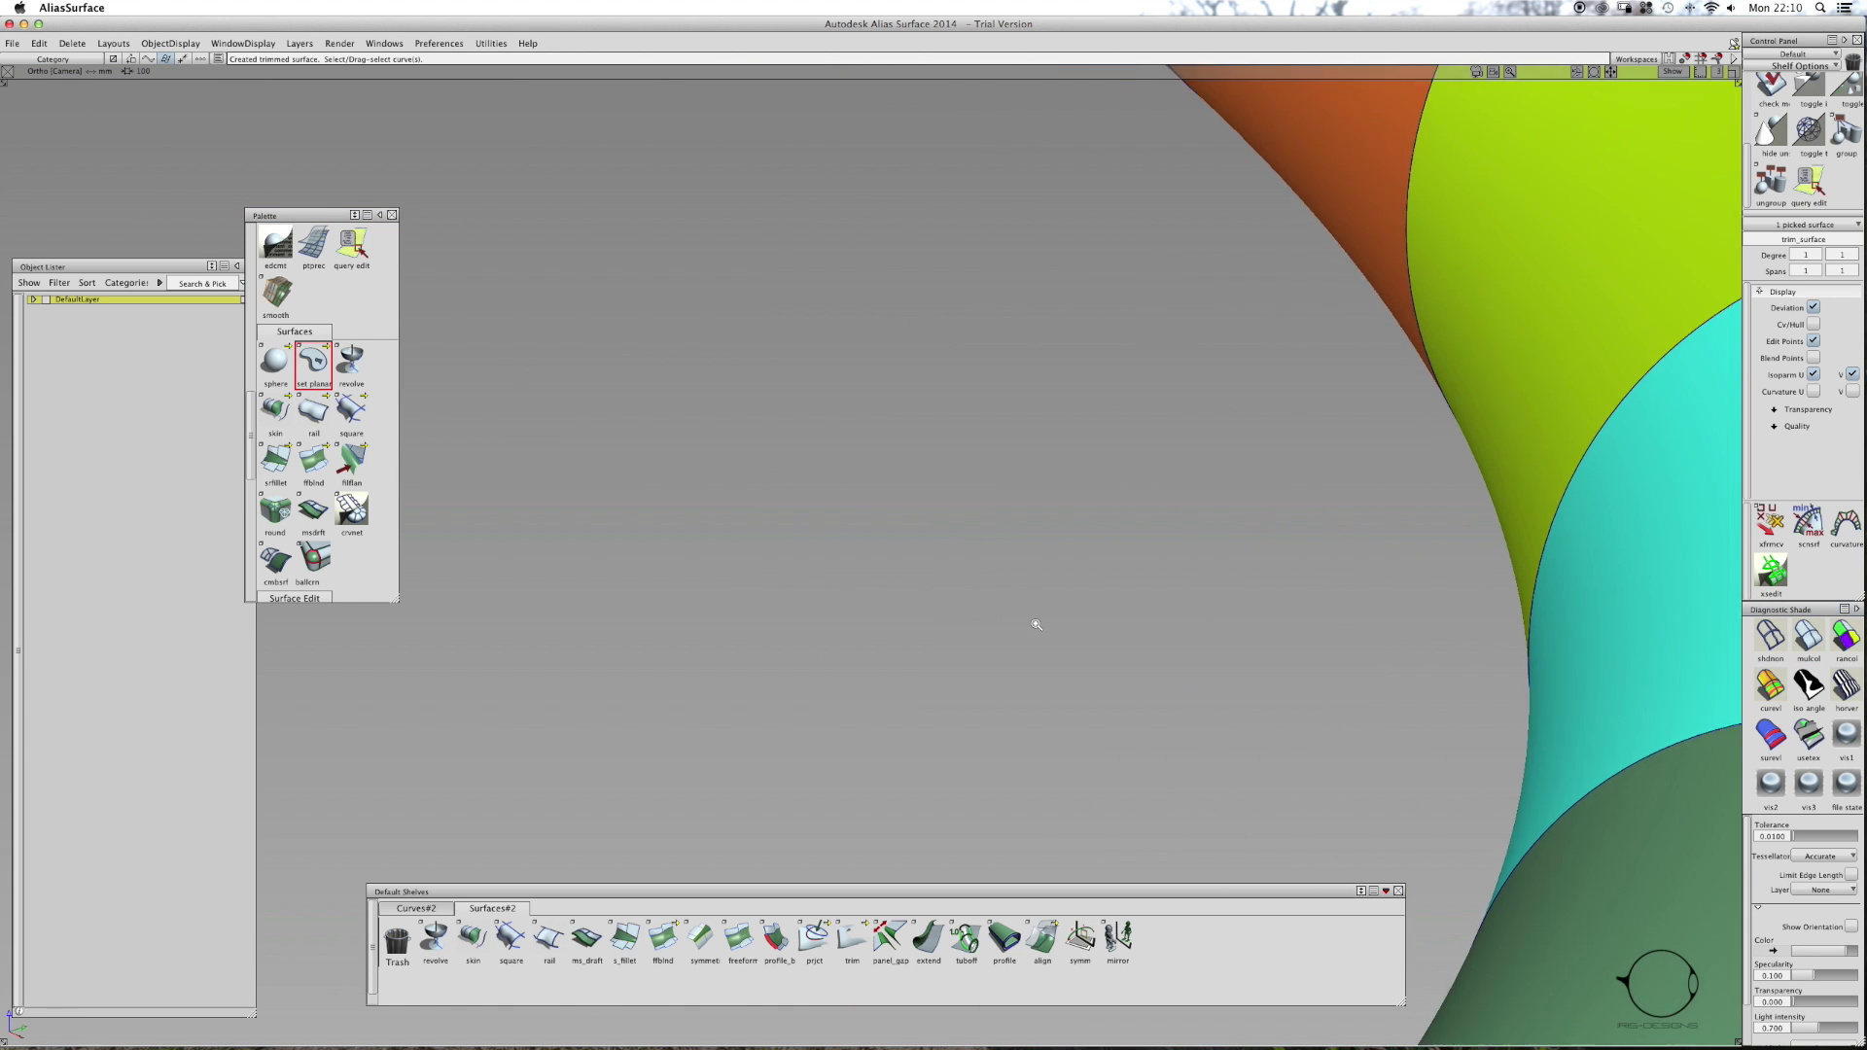
shift+super+middle_drag(840, 823, 931, 654)
alt+shift+drag(977, 807, 793, 637)
shift+super+right_drag(792, 637, 688, 482)
shift+super+middle_drag(687, 483, 744, 647)
shift+super+right_drag(744, 647, 651, 440)
shift+super+middle_drag(697, 316, 727, 587)
alt+shift+drag(988, 271, 1604, 306)
ctrl+shift+drag(1068, 307, 1068, 268)
click(943, 266)
click(942, 266)
key(space)
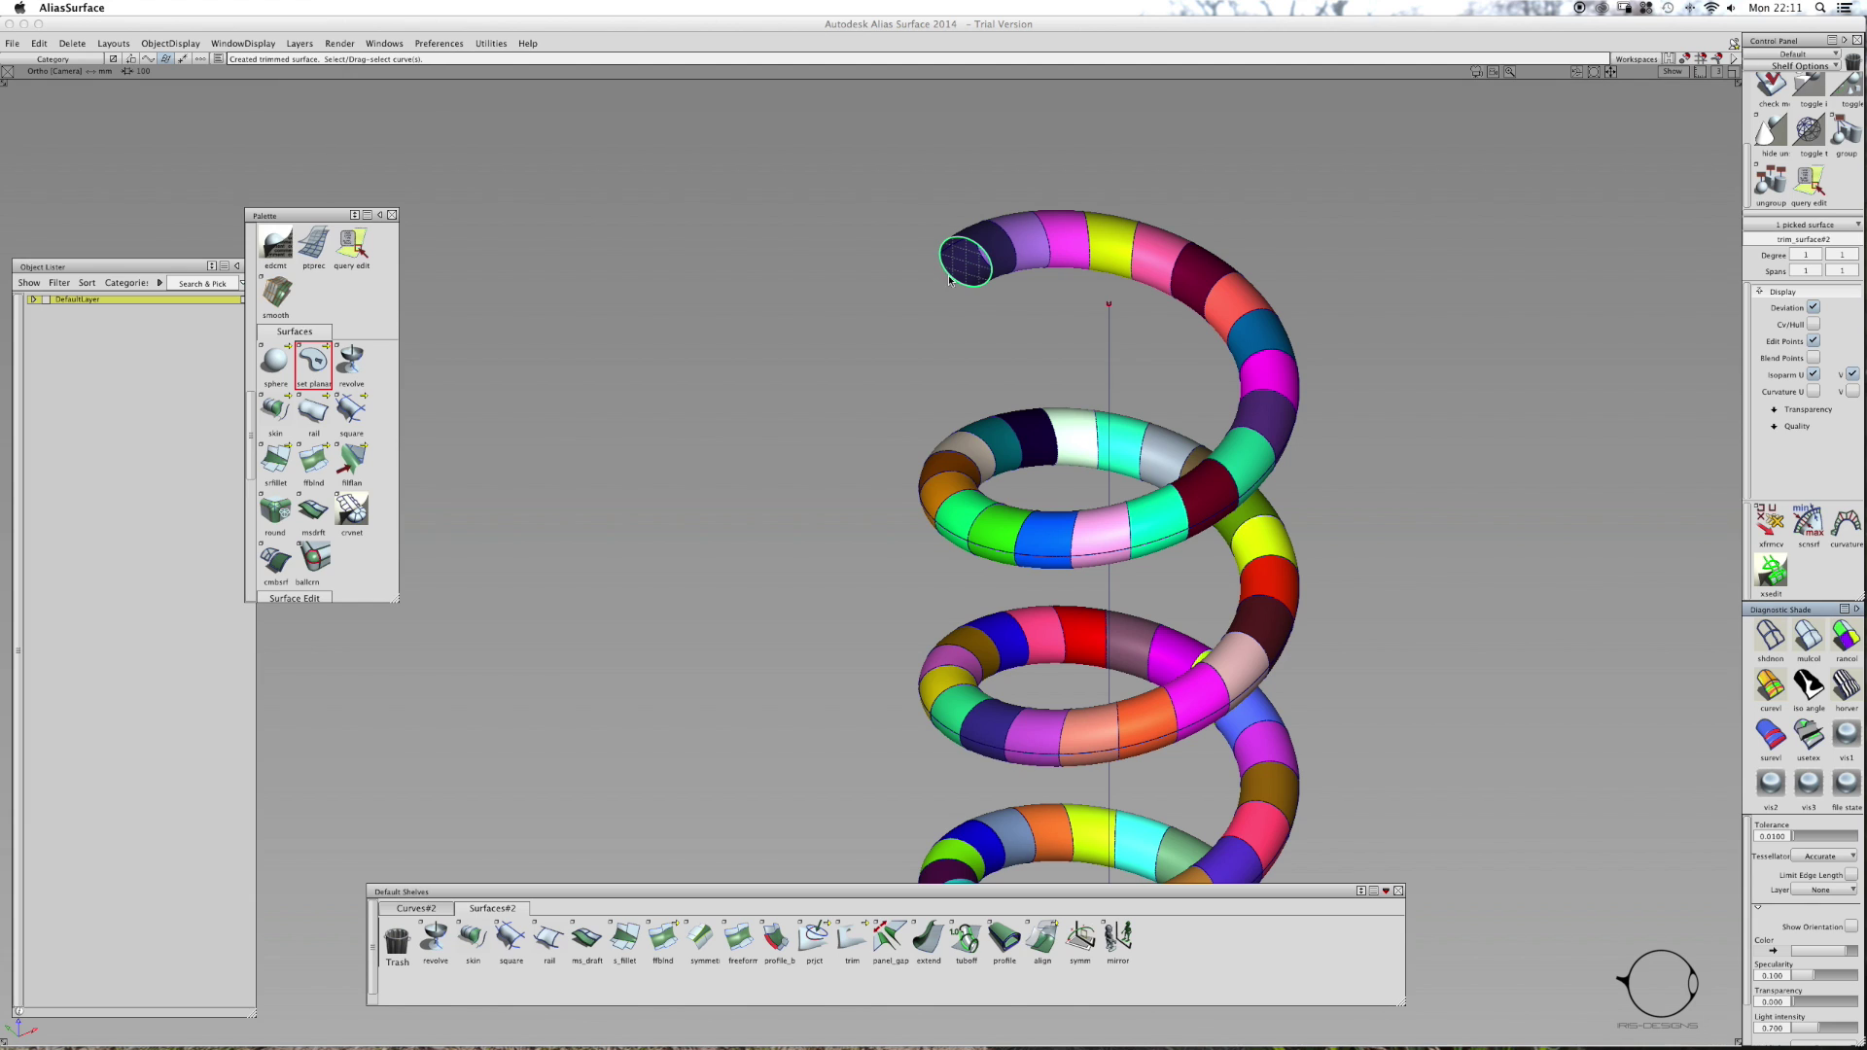
ctrl+shift+drag(998, 313, 996, 275)
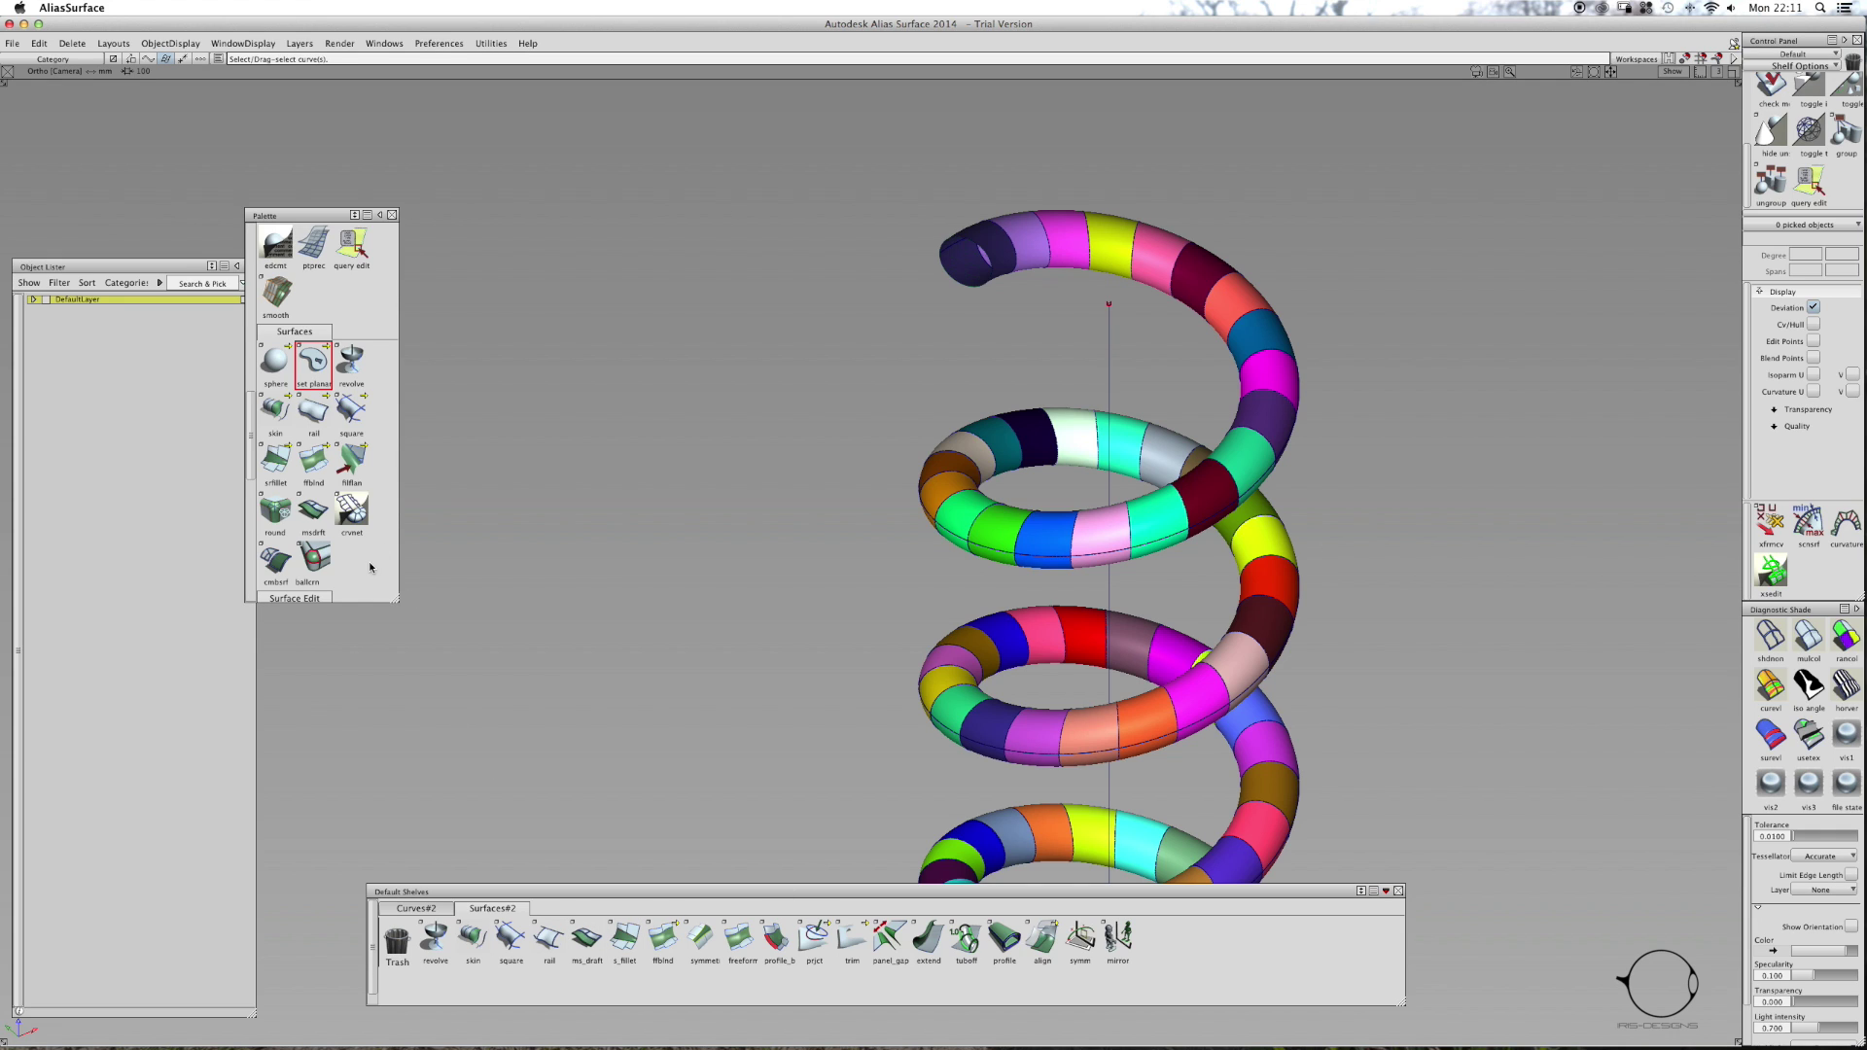
- Show the upper tube end in plain grey shading and set up a Surface Fillet with G2 Curvature section and Chordal length type
alt+shift+click(951, 272)
alt+shift+right_drag(966, 264, 1099, 377)
click(1770, 637)
click(625, 938)
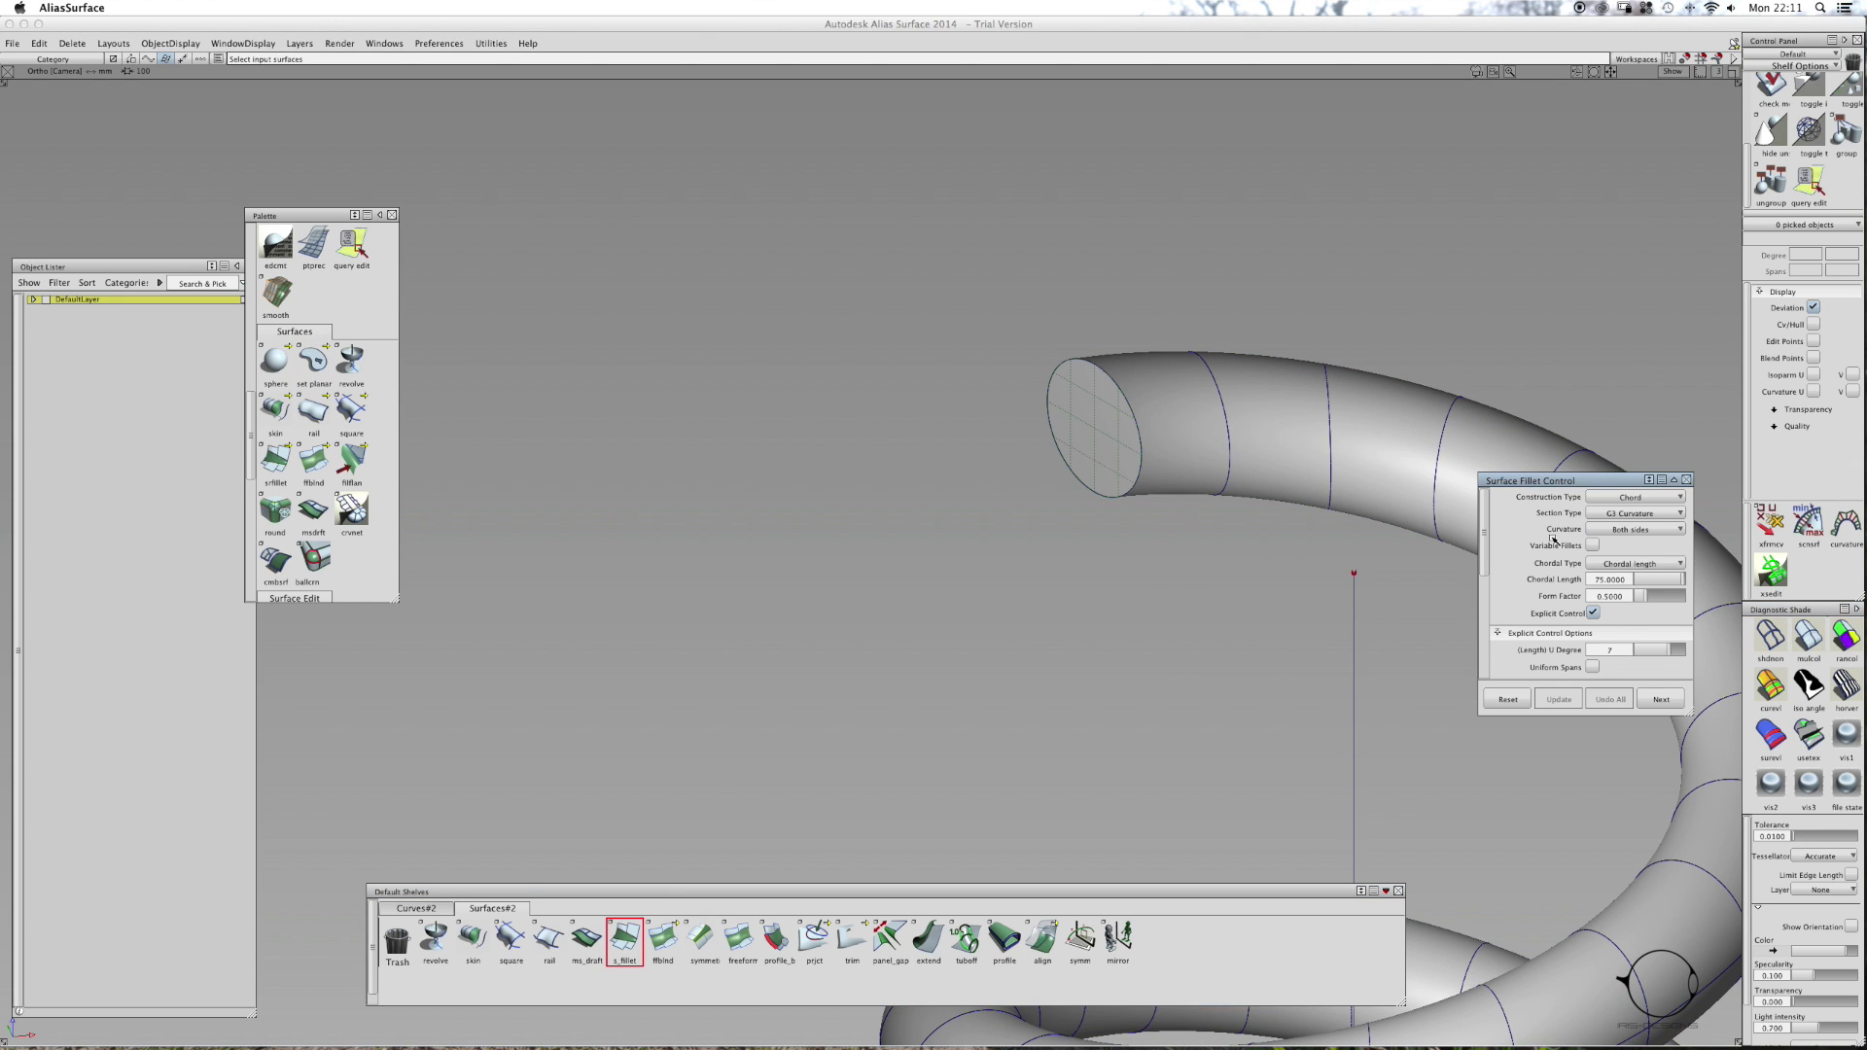
click(1607, 514)
click(1632, 565)
- Set the surface fillet's chordal length to 5 and its length U degree to 5
click(1626, 580)
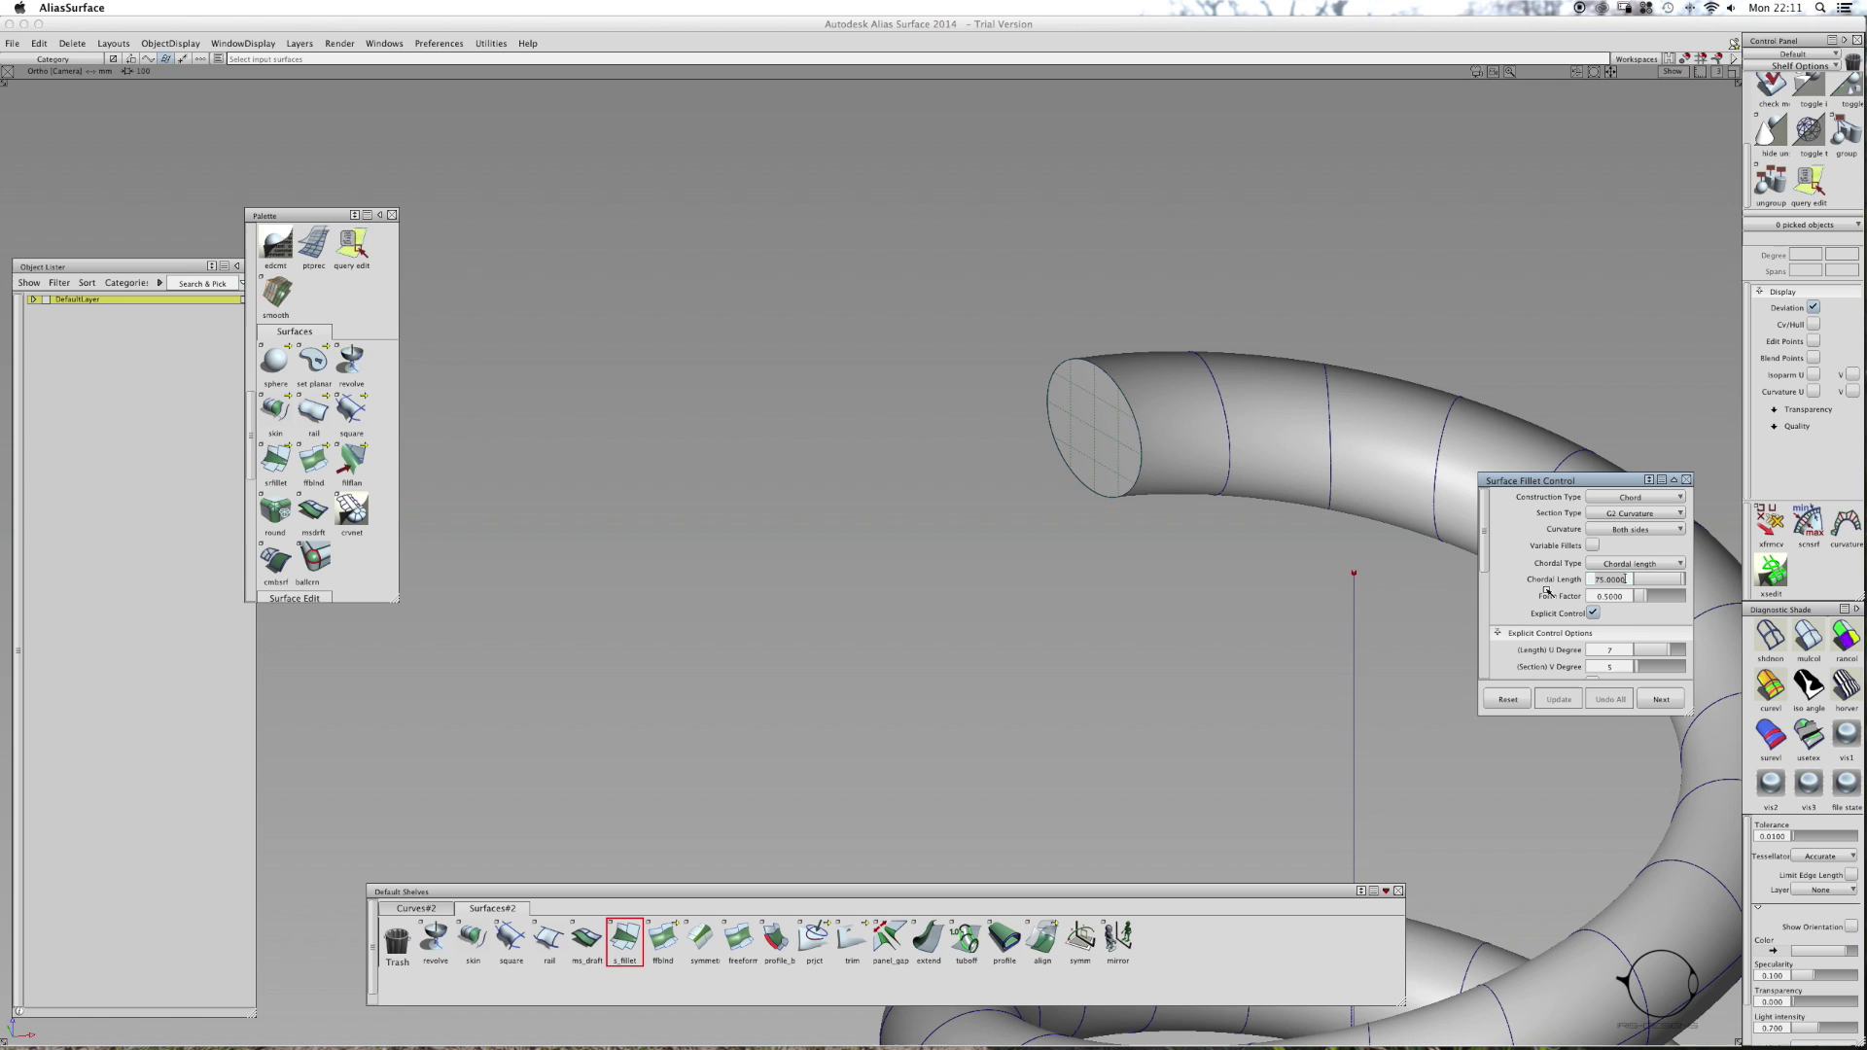
key(BackSpace)
key(BackSpace)
key(BackSpace)
key(BackSpace)
key(BackSpace)
key(BackSpace)
key(BackSpace)
text(5)
key(Return)
drag(1673, 661, 1647, 651)
scroll(1639, 669, down, 1)
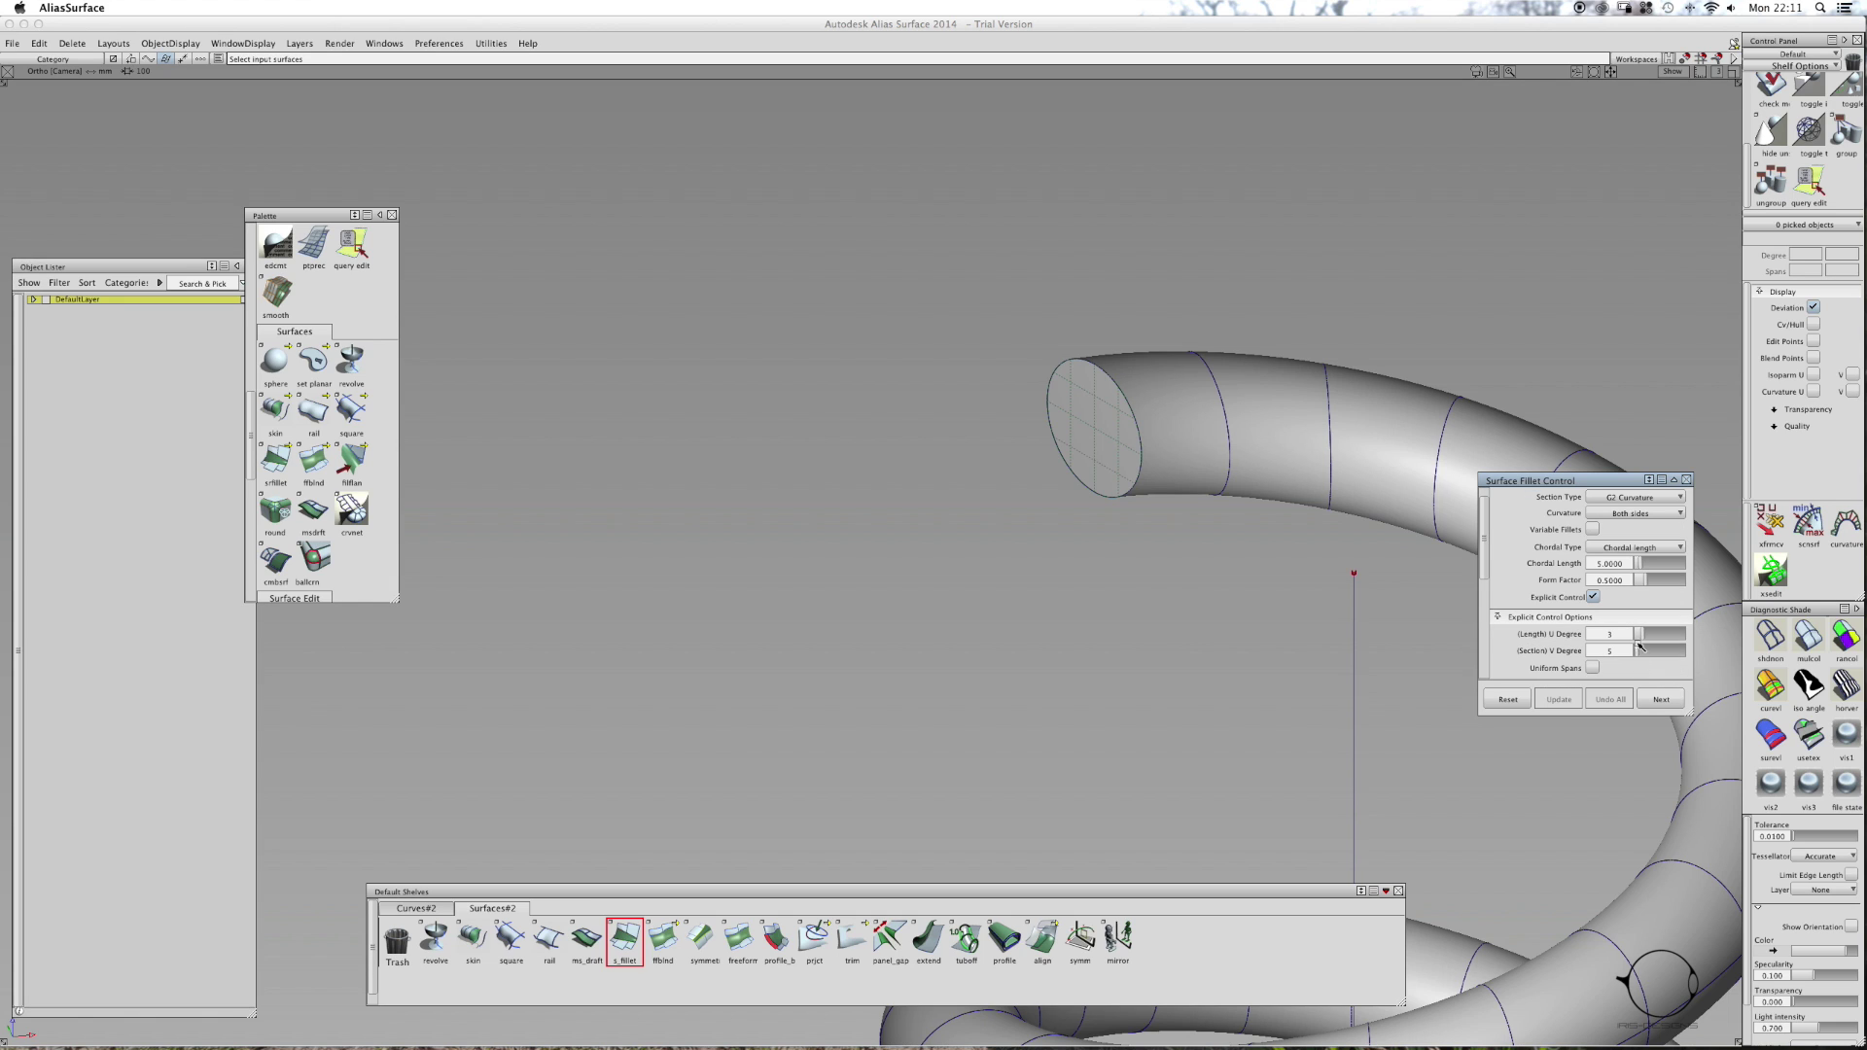
drag(1640, 634, 1658, 637)
- Build the surface fillet between the upper planar cap and the adjoining end segment of the tube
click(1094, 394)
click(1197, 358)
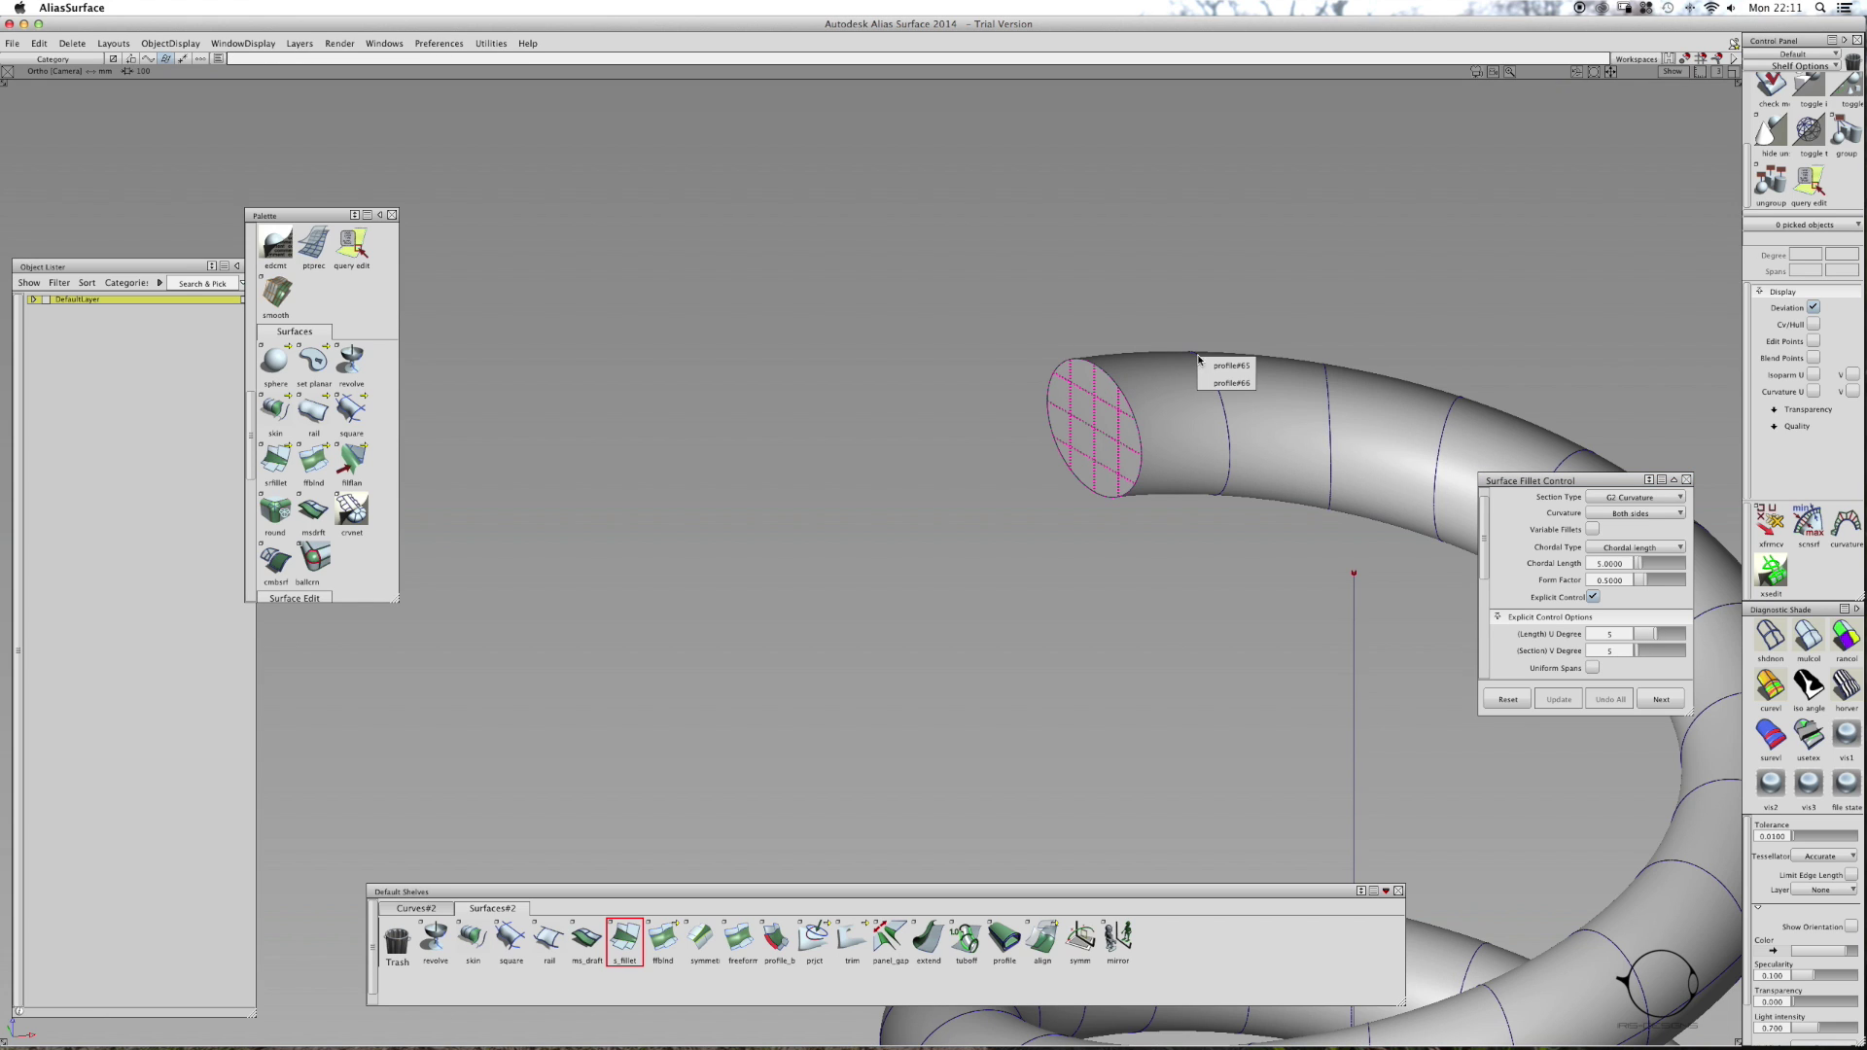
click(1216, 381)
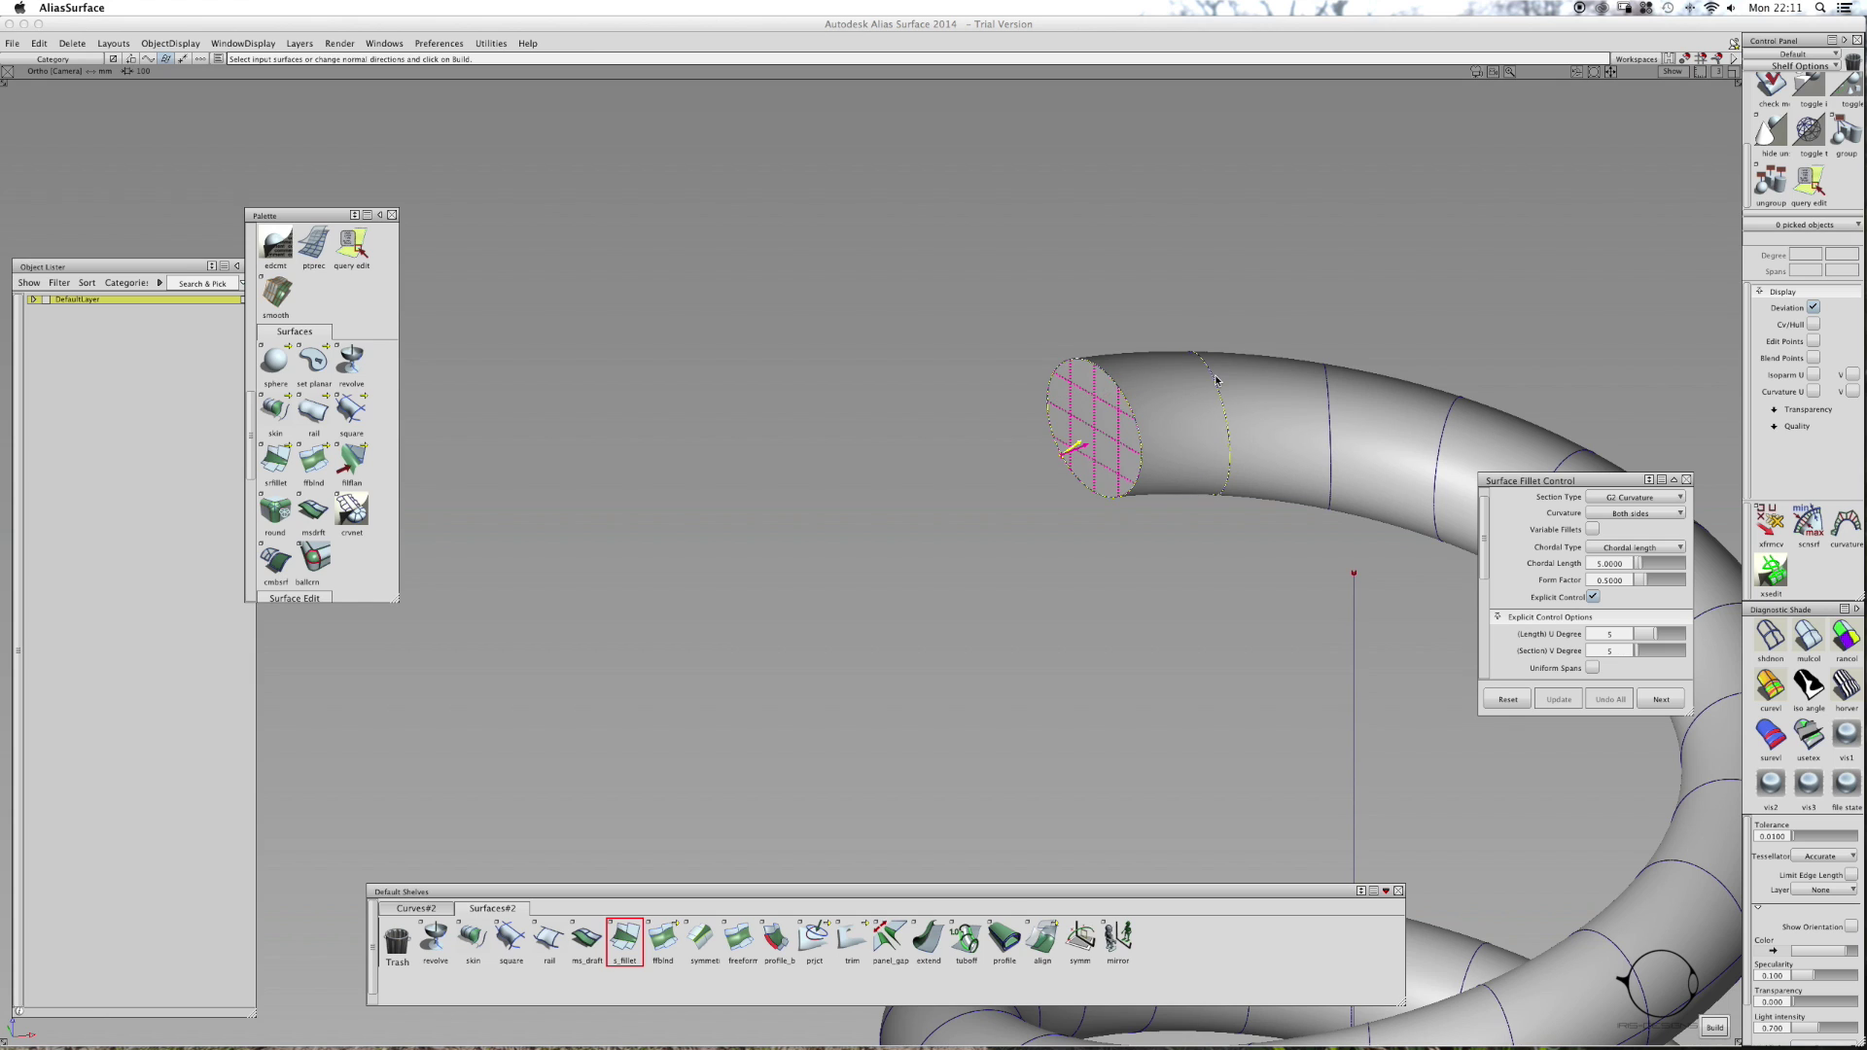
key(space)
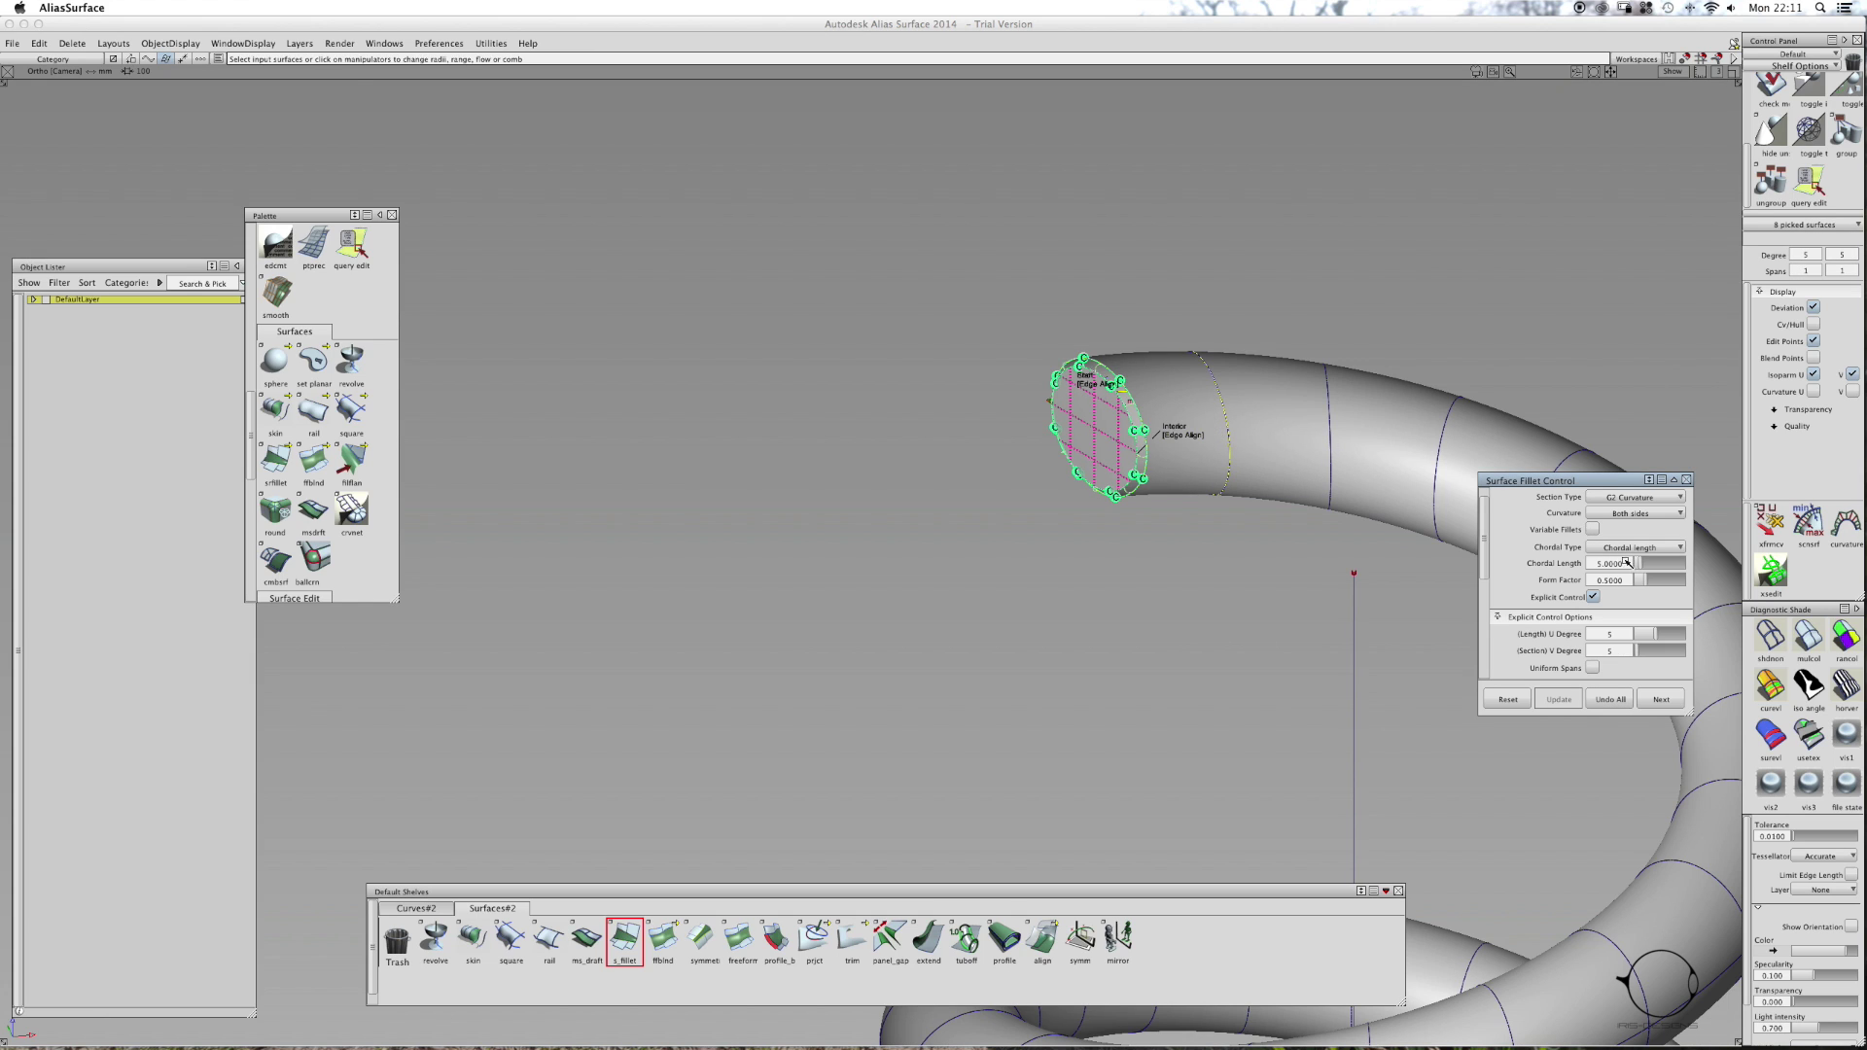
- Increase the upper fillet's chordal length to 15 and then to 25, and shade the fillet to check its shape
drag(1638, 564, 1650, 566)
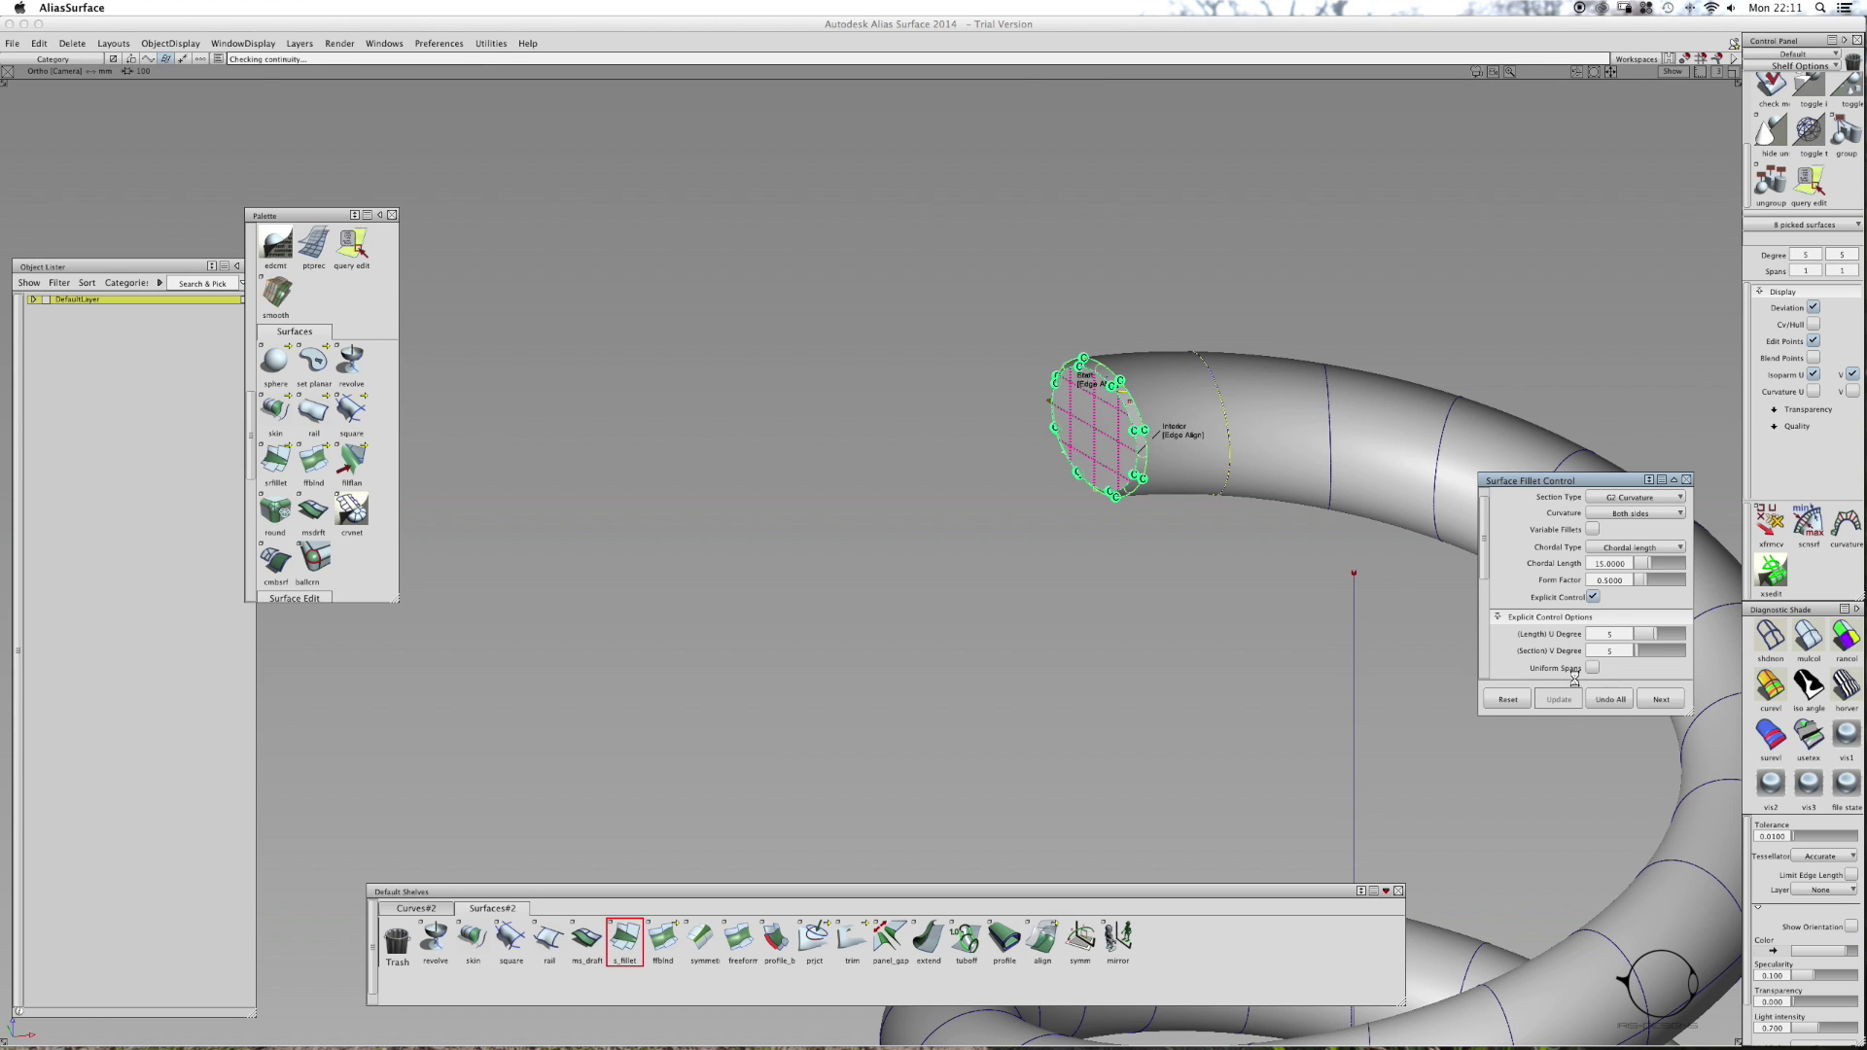
click(1657, 564)
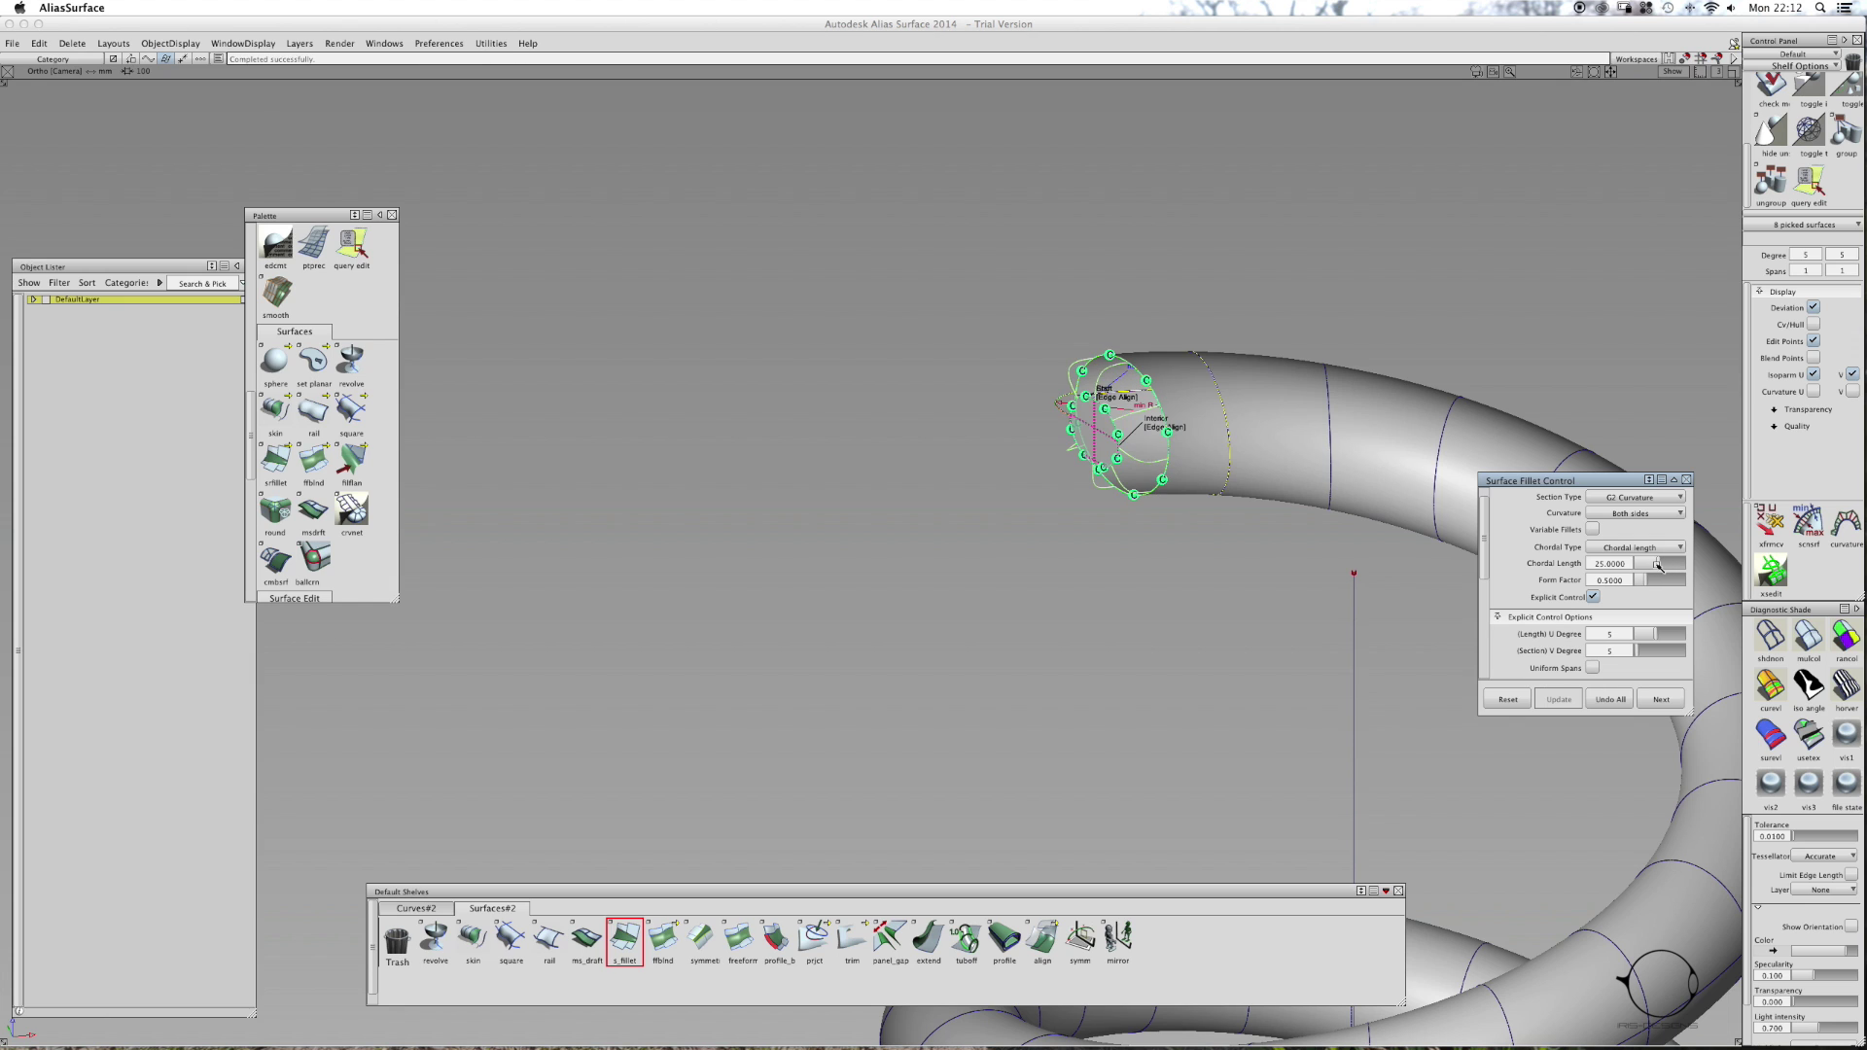
click(1806, 644)
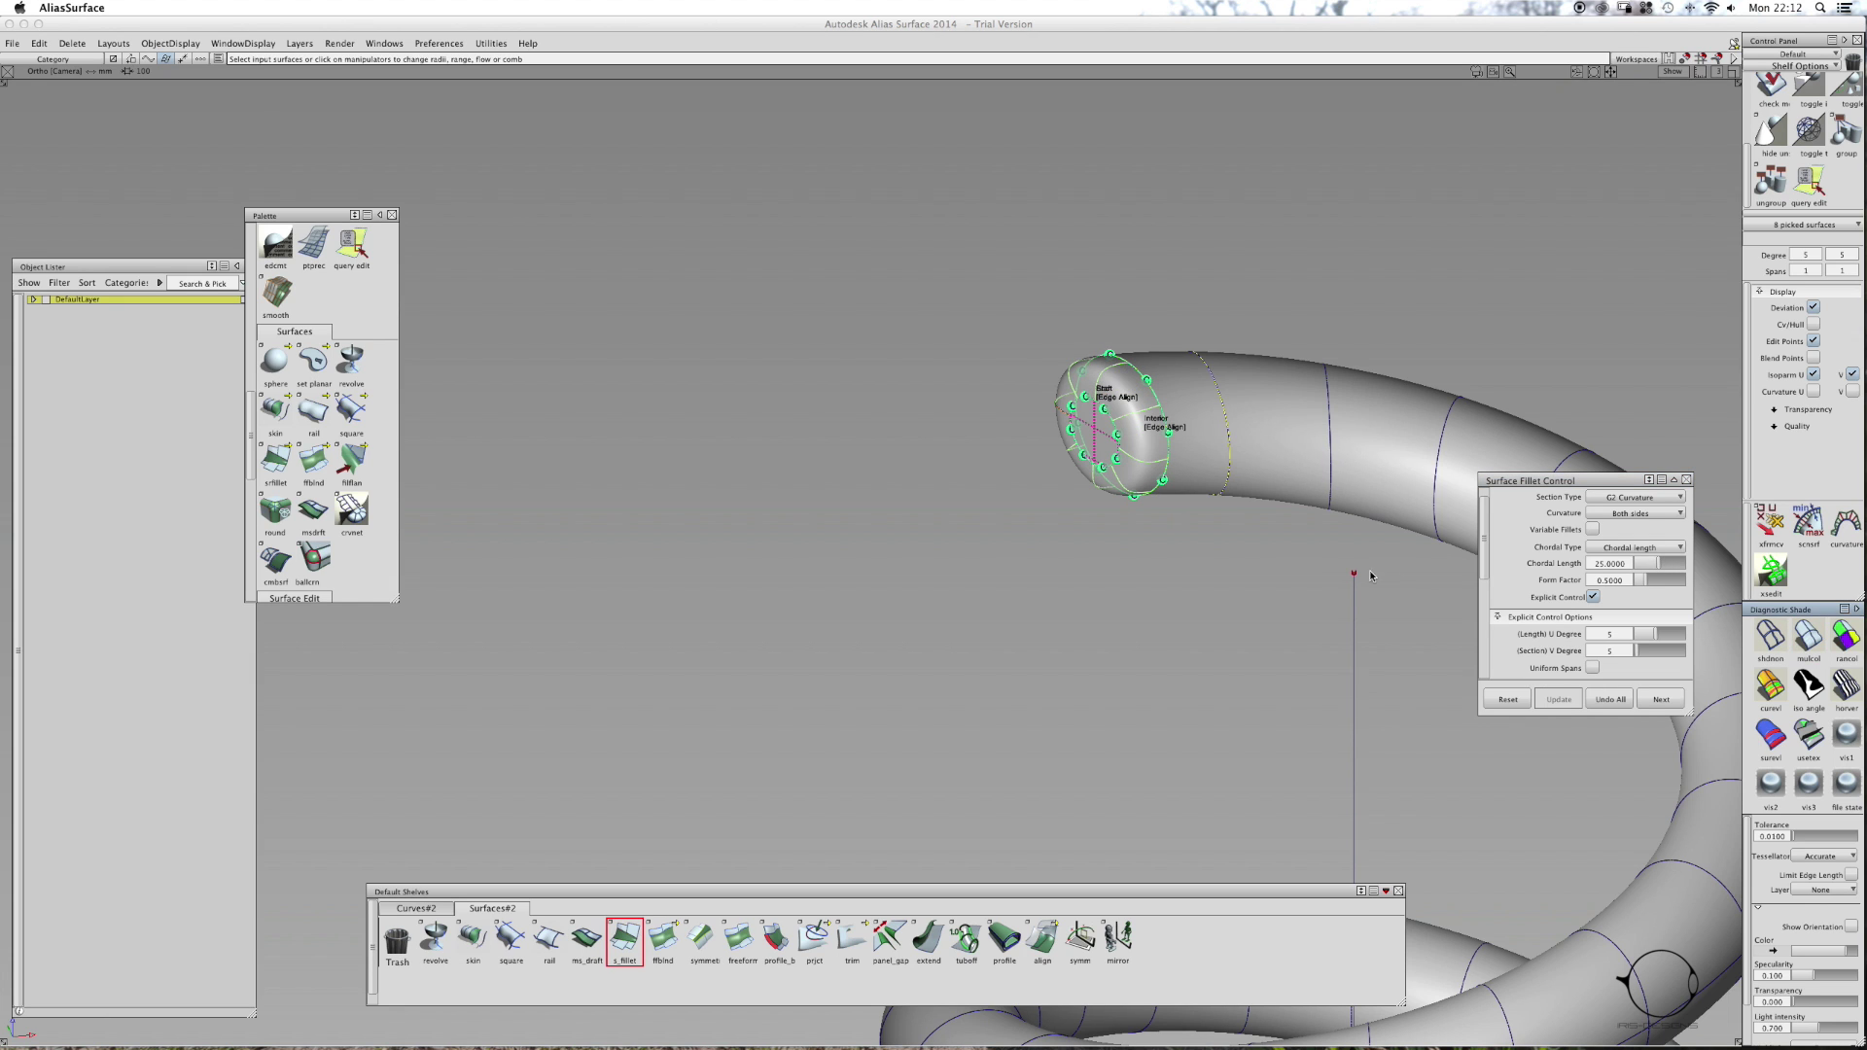
ctrl+shift+right_drag(1361, 572, 1354, 563)
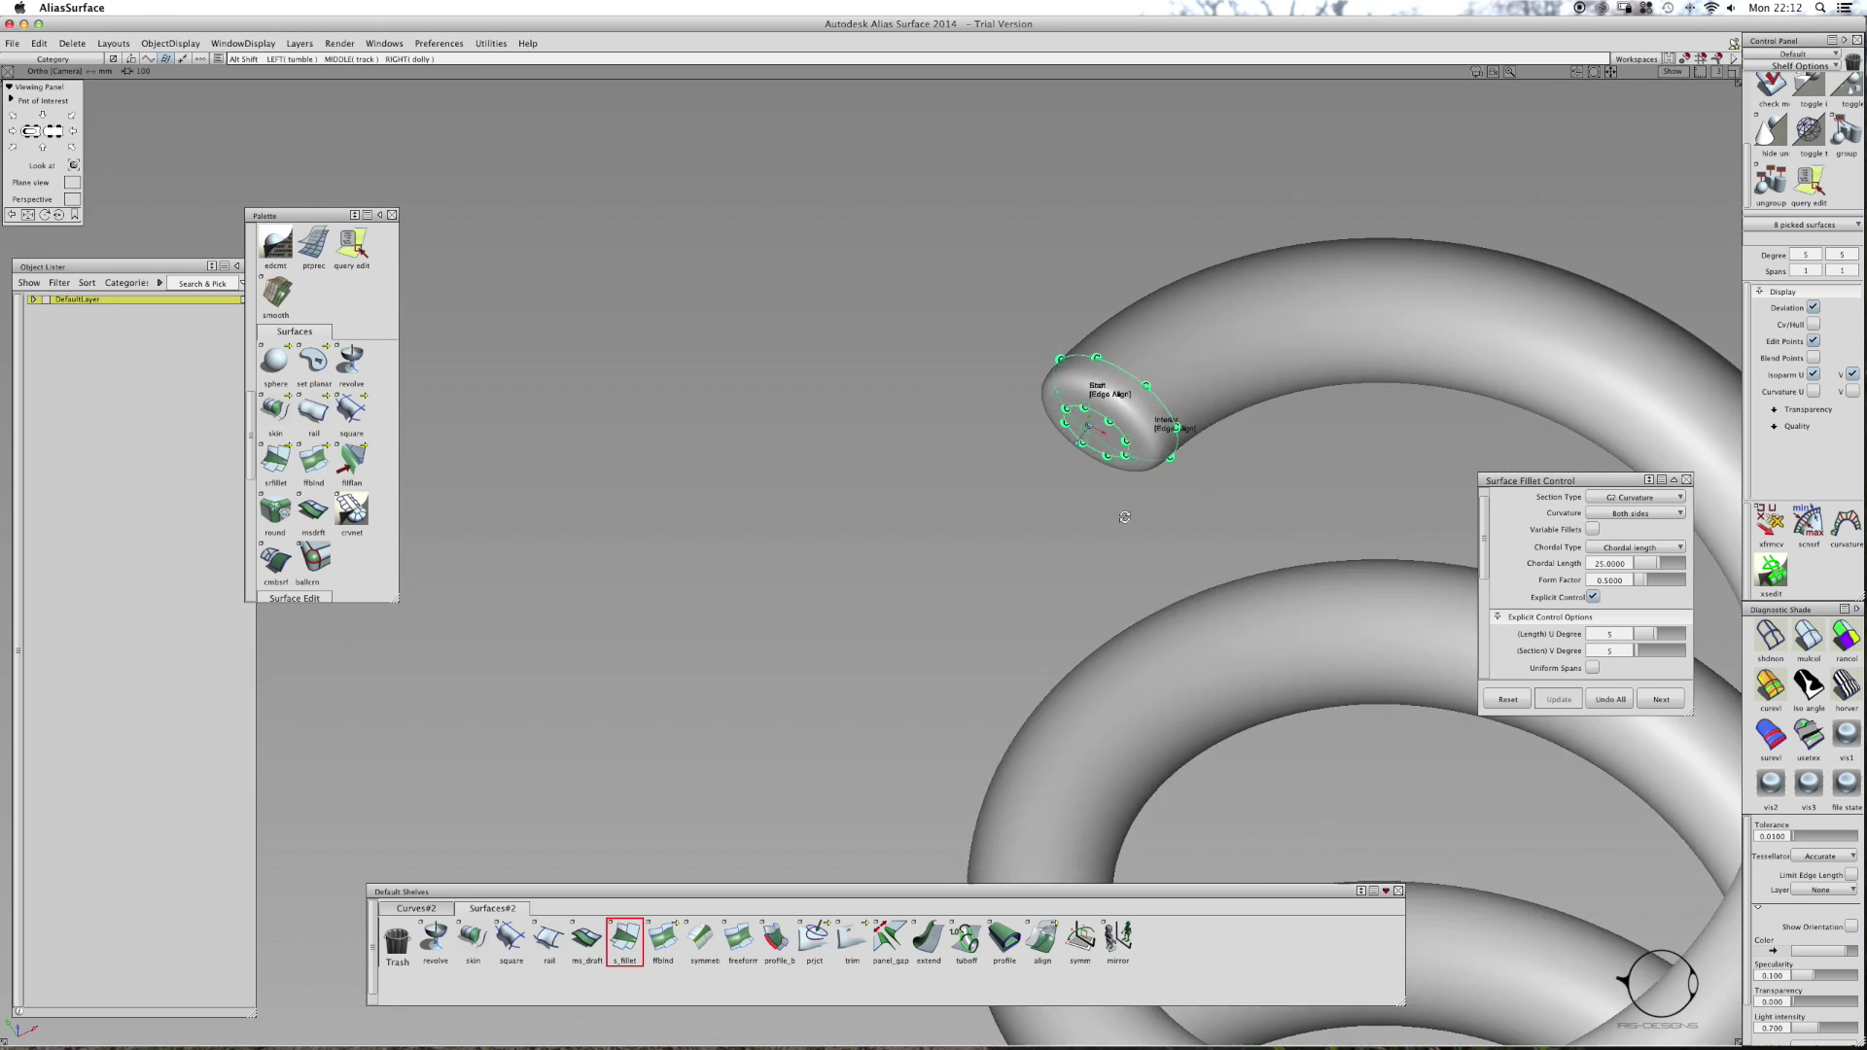
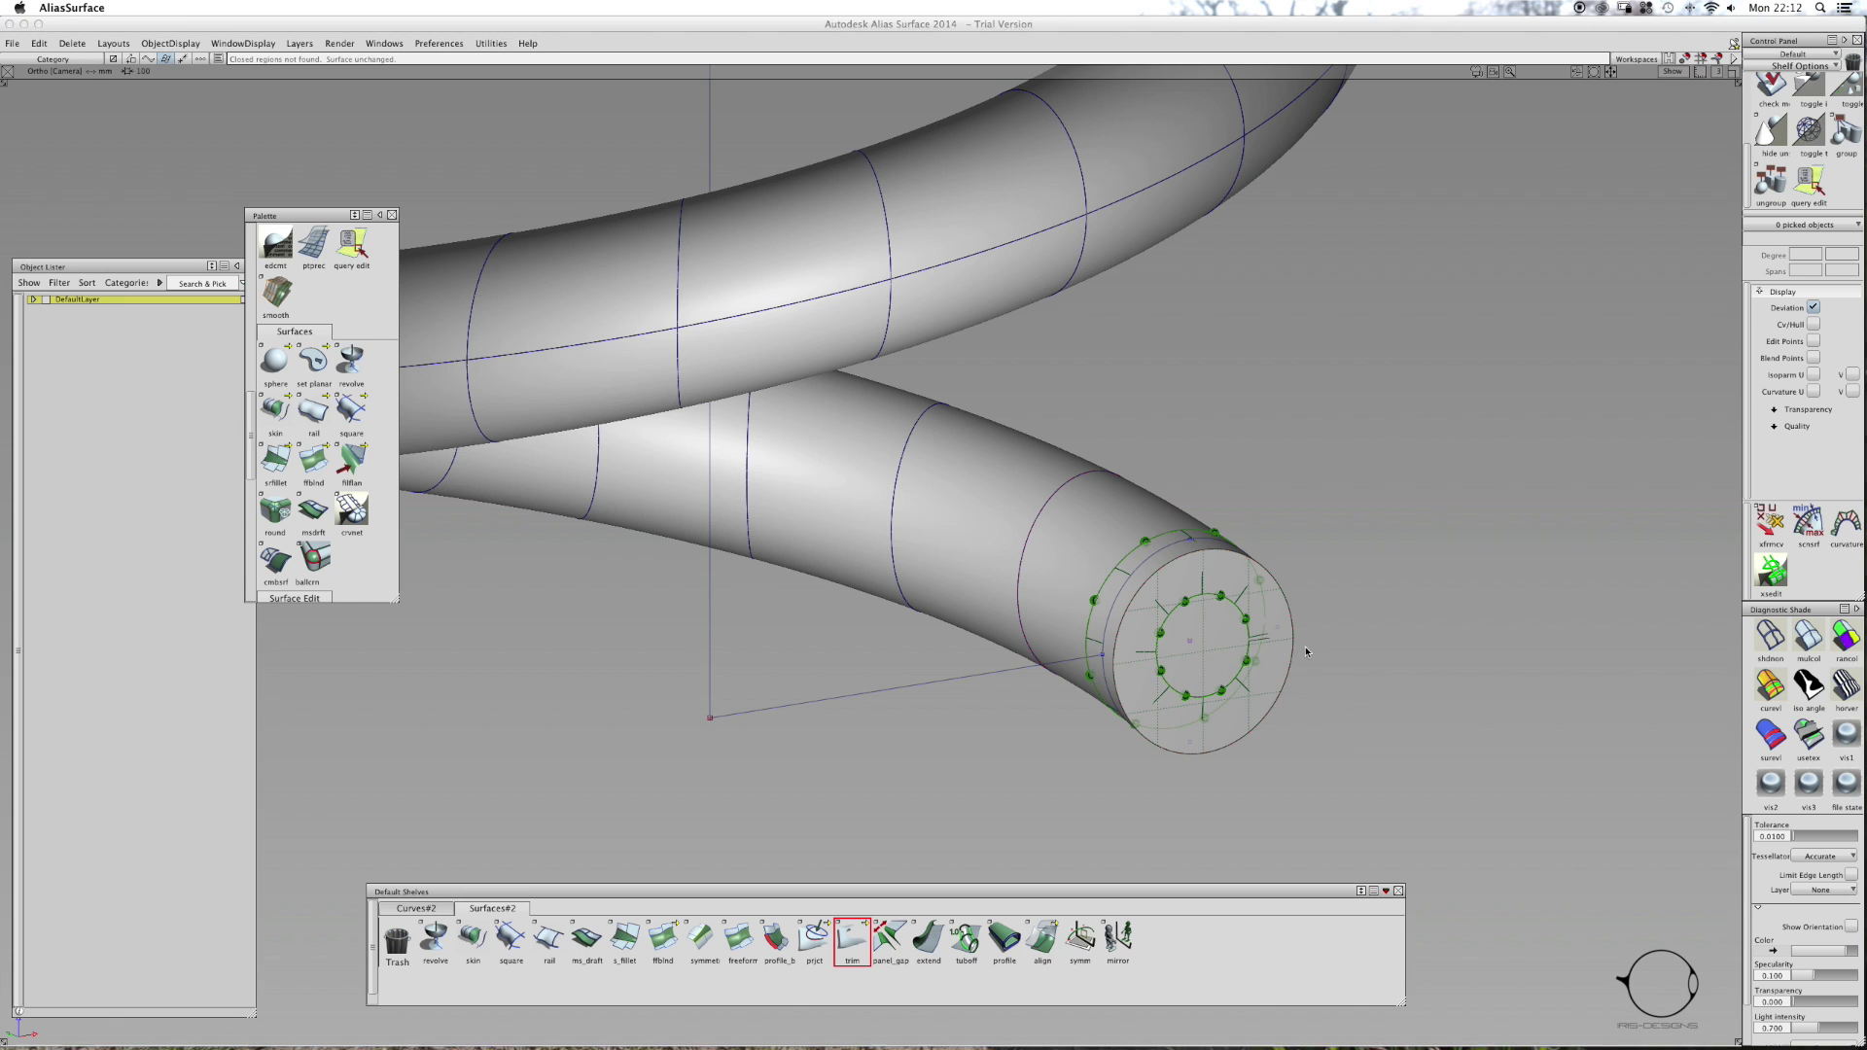
- Pick the trimmed planar cap at the tube's lower end, release it and examine that end closely
click(1296, 648)
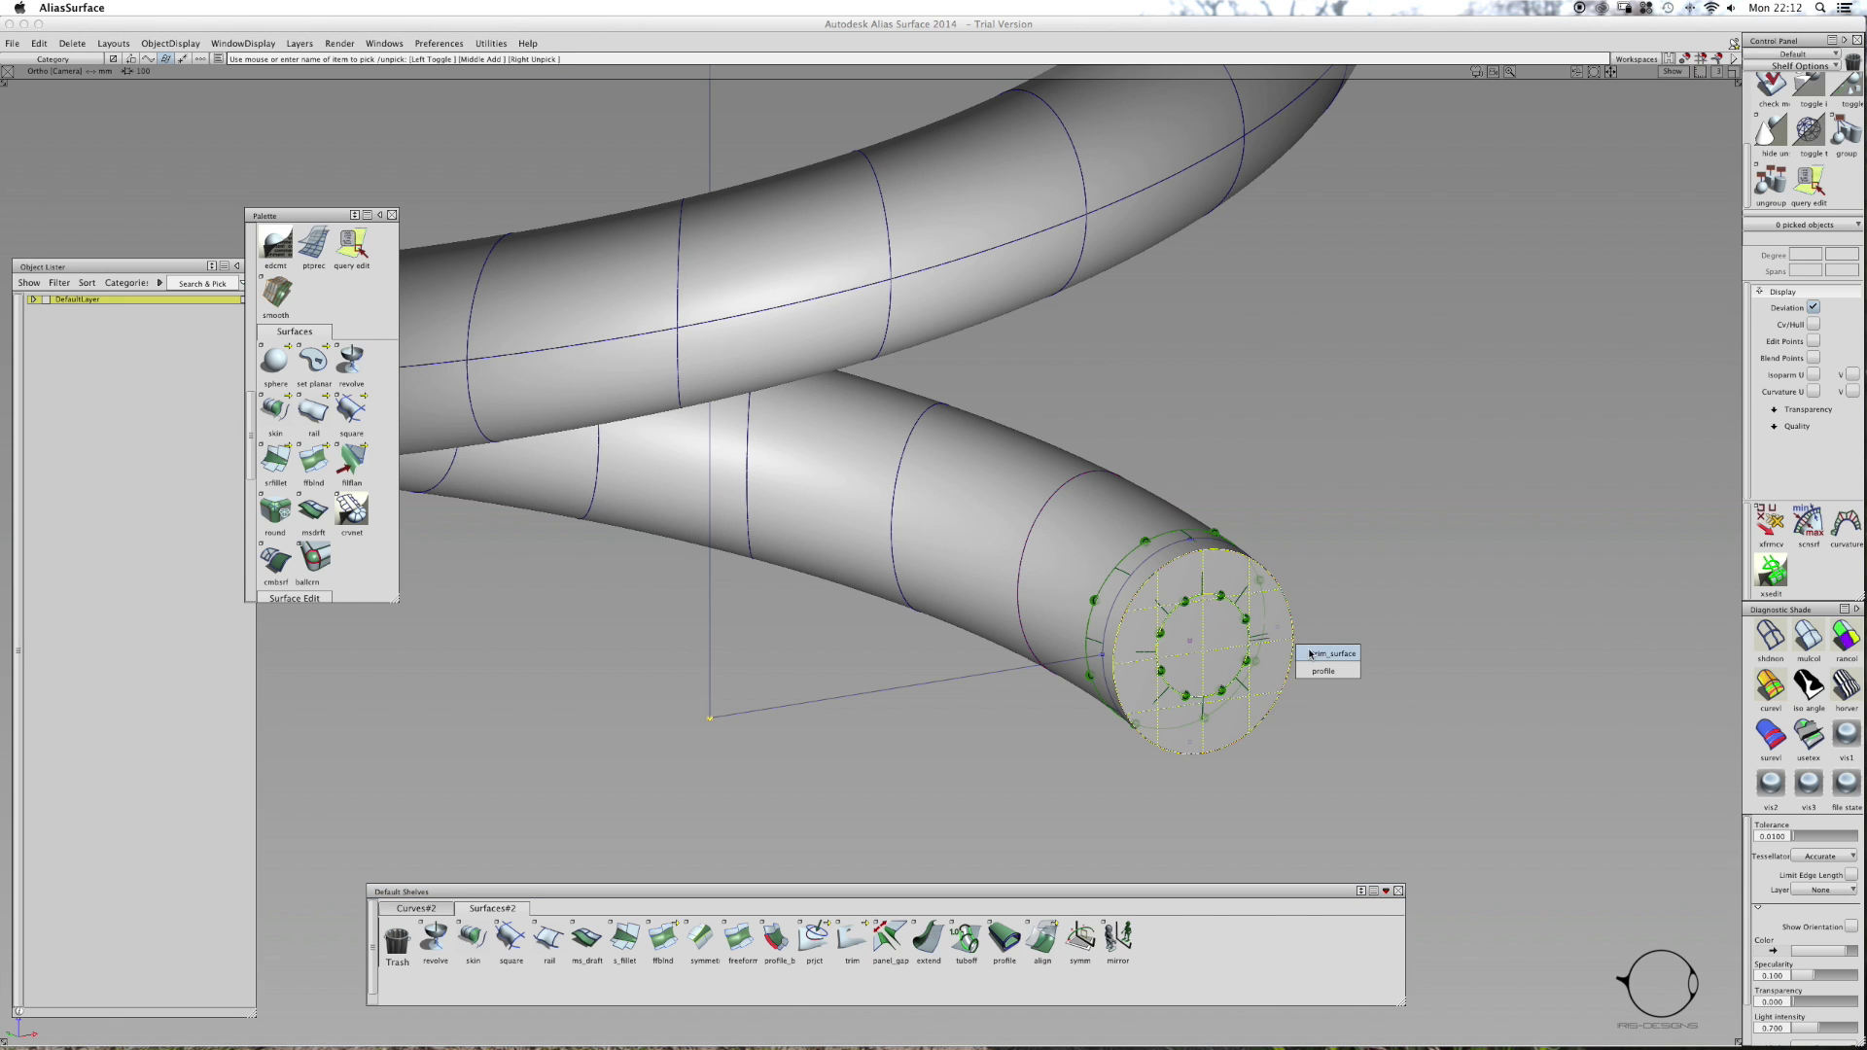
click(1315, 655)
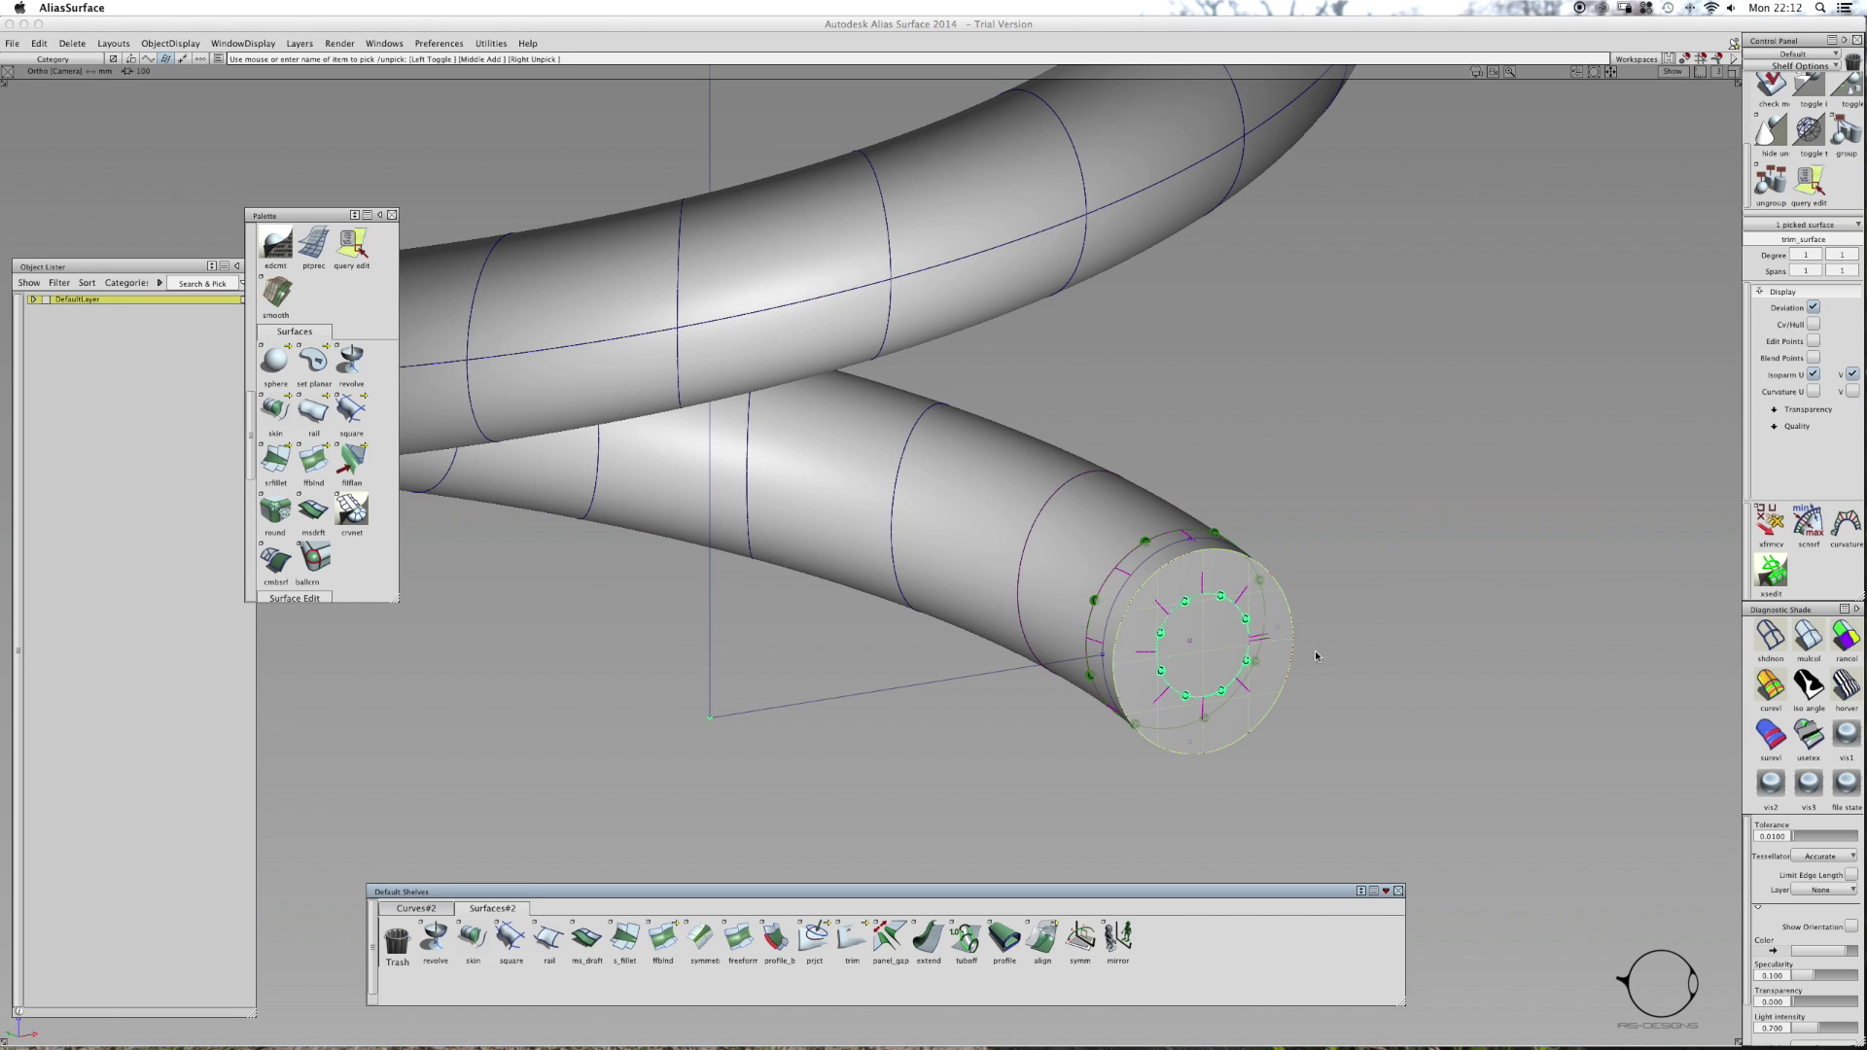
click(1315, 650)
alt+shift+drag(1387, 672, 1196, 634)
alt+shift+right_drag(1196, 634, 1270, 631)
alt+shift+drag(1269, 630, 1221, 693)
- Pick a fillet piece at the tube's lower end, reopen it in Surface Fillet and undo the whole fillet
click(1297, 641)
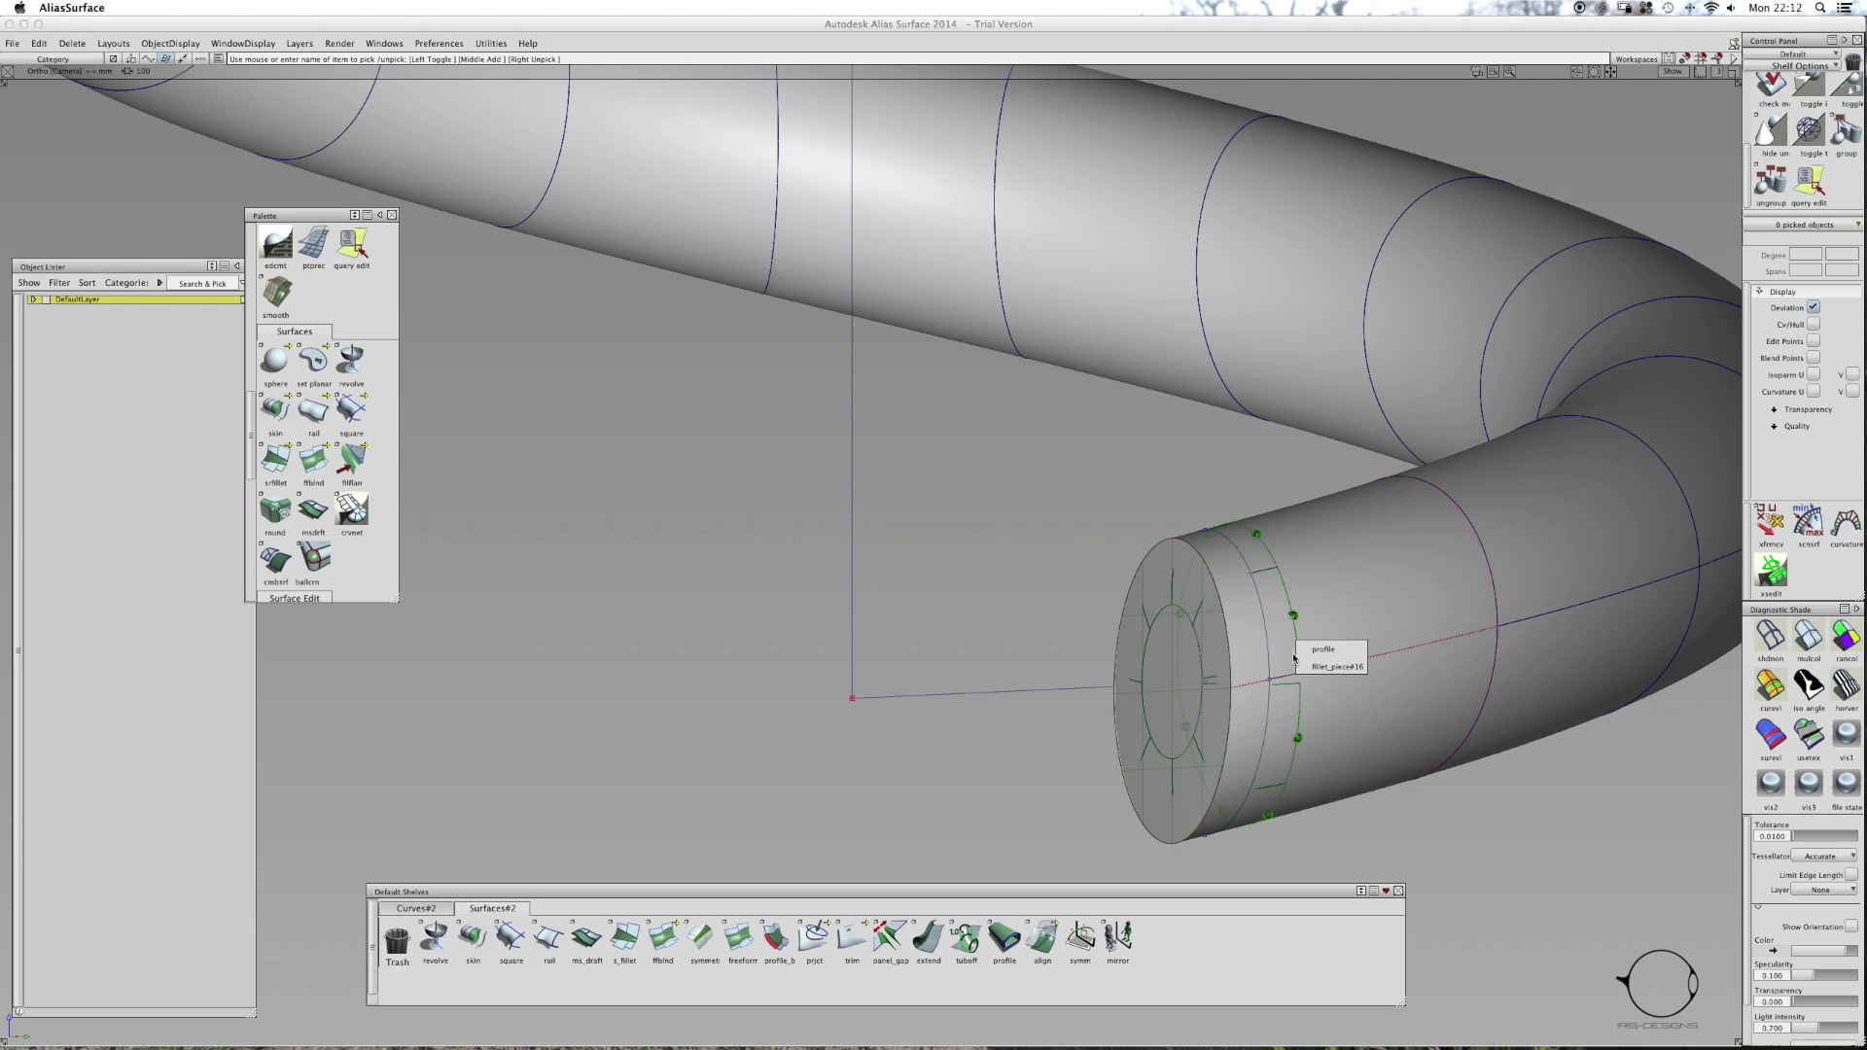
click(1318, 663)
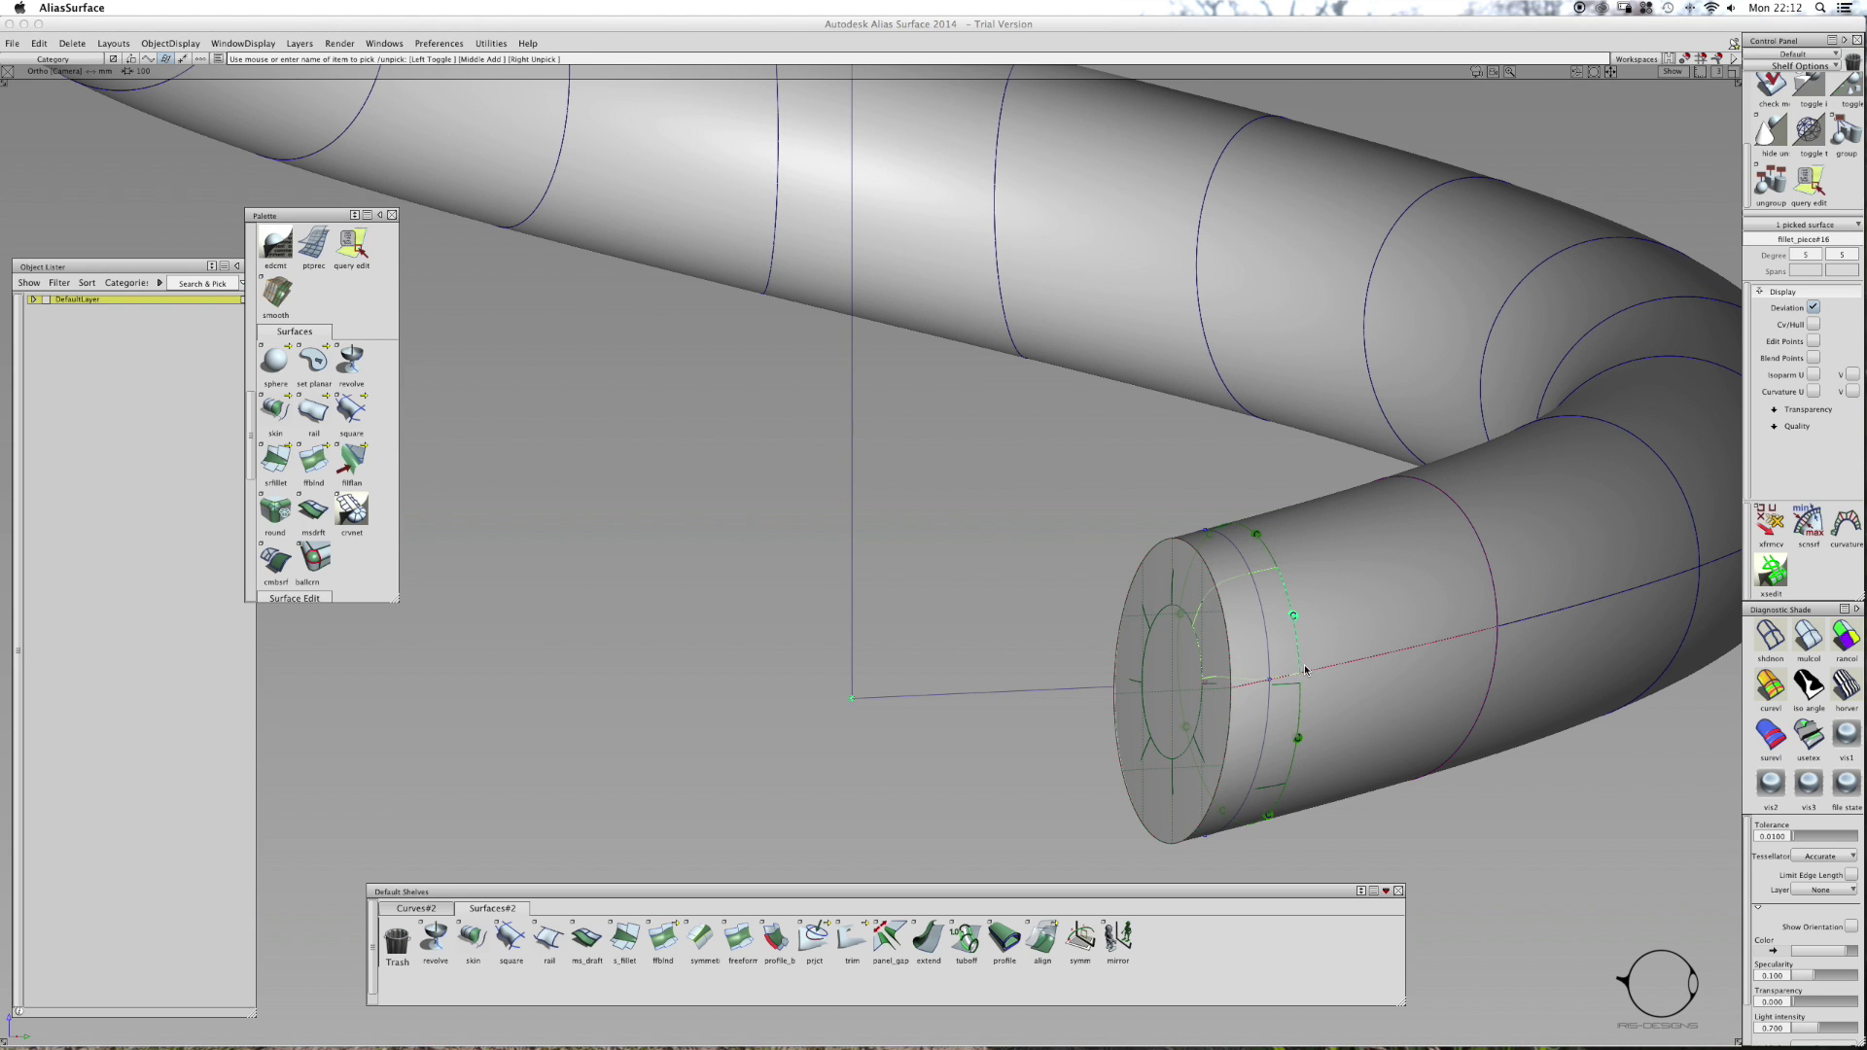
click(627, 939)
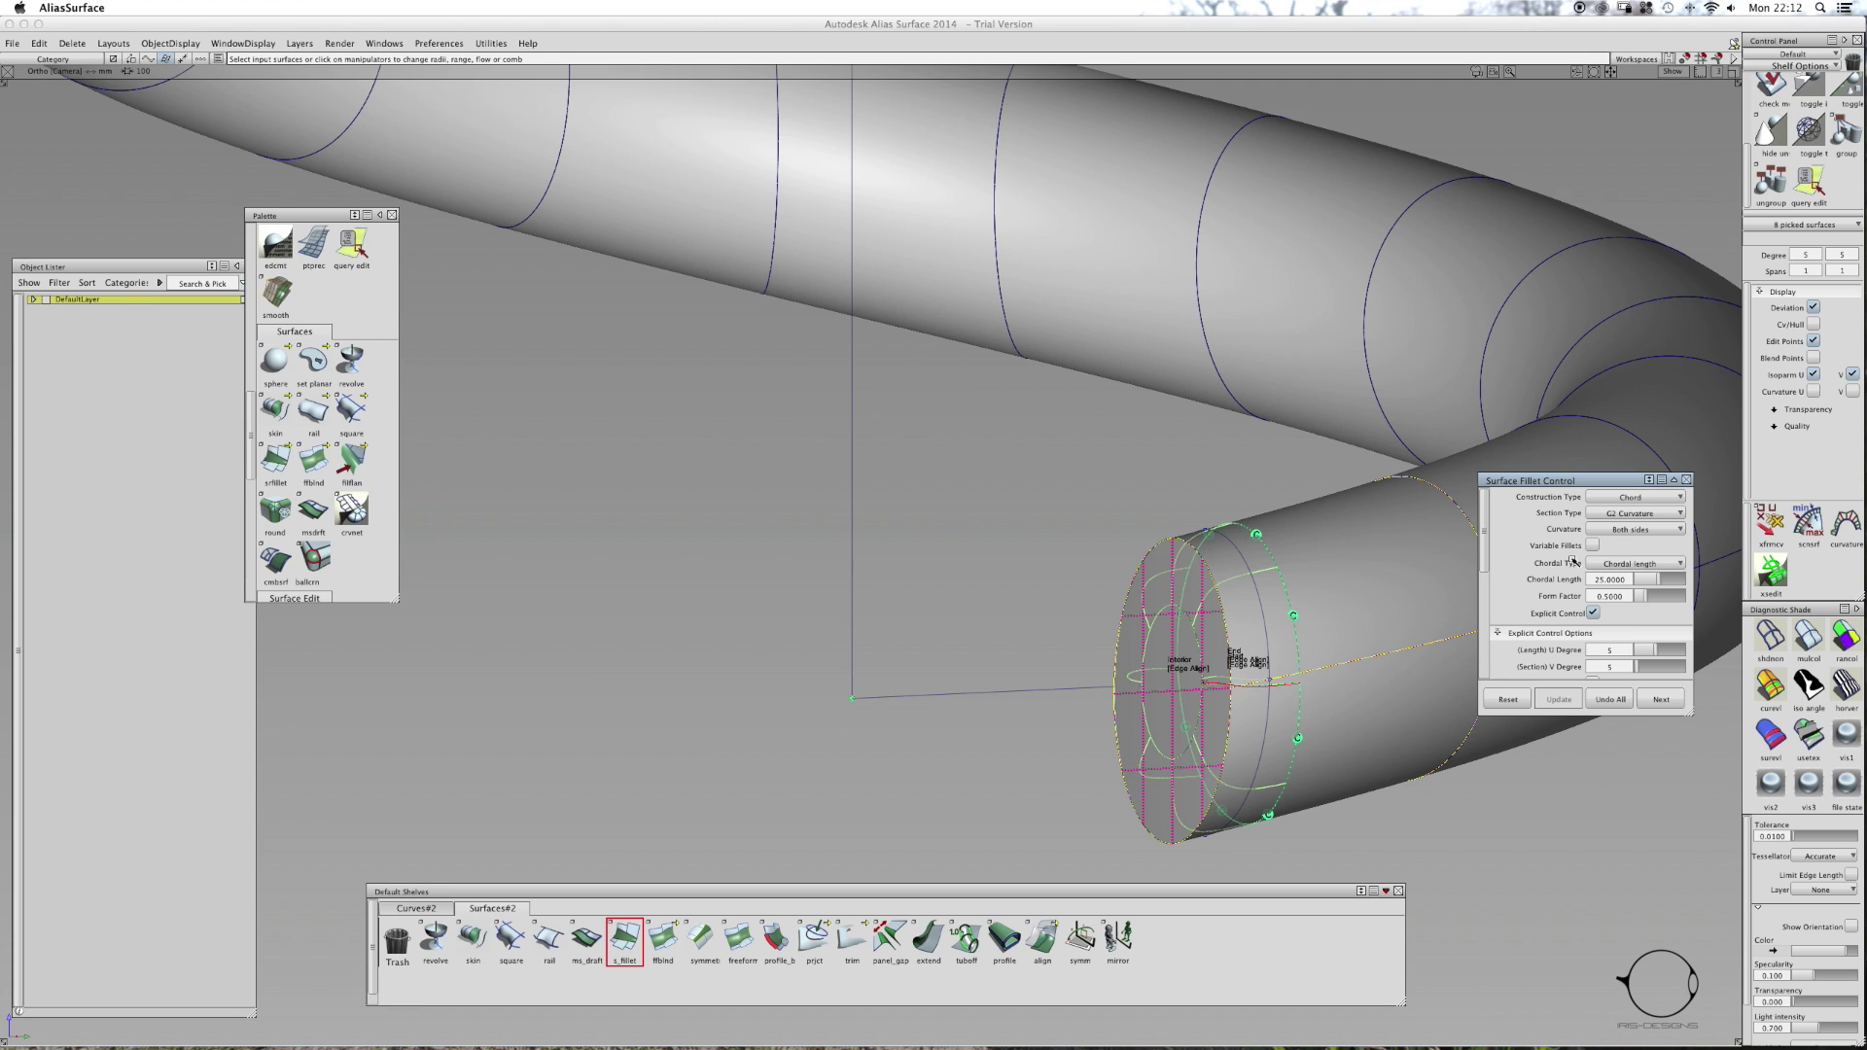
click(1604, 699)
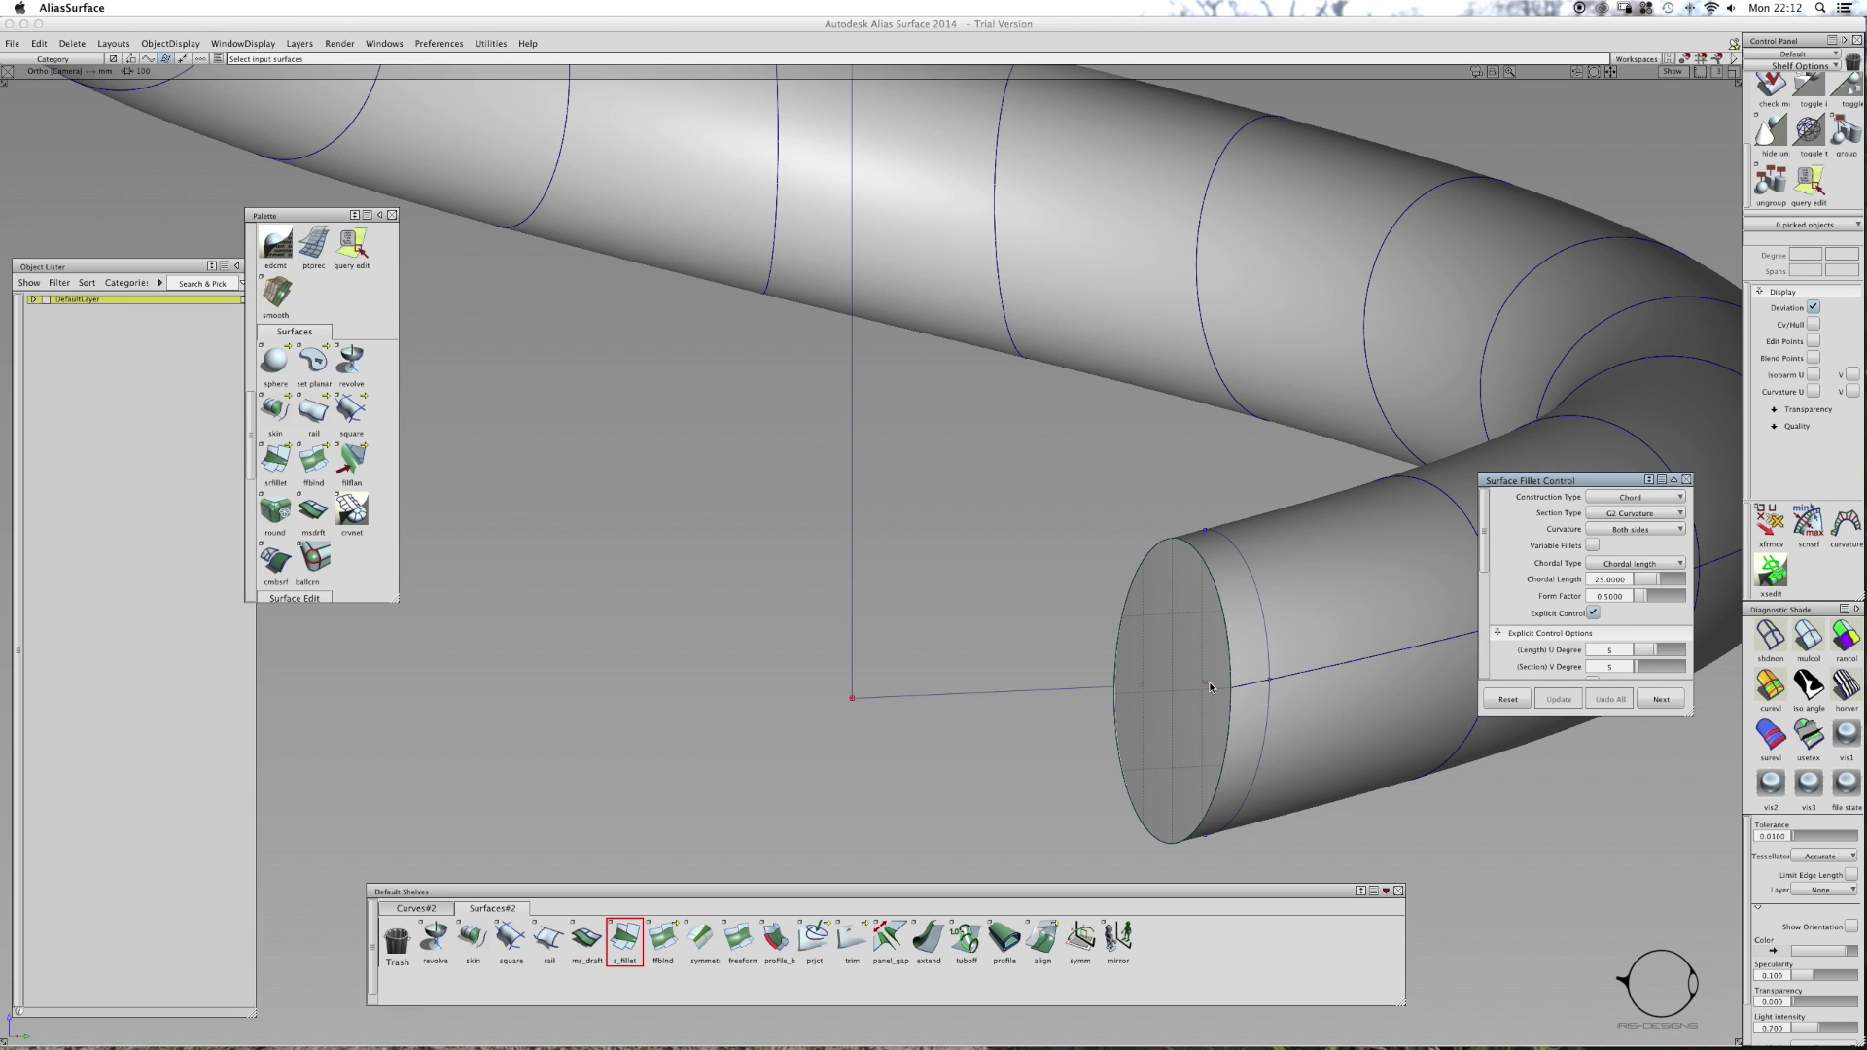
- Build a surface fillet between the planar cap and the adjoining tube segment at the tube's lower end
click(1208, 646)
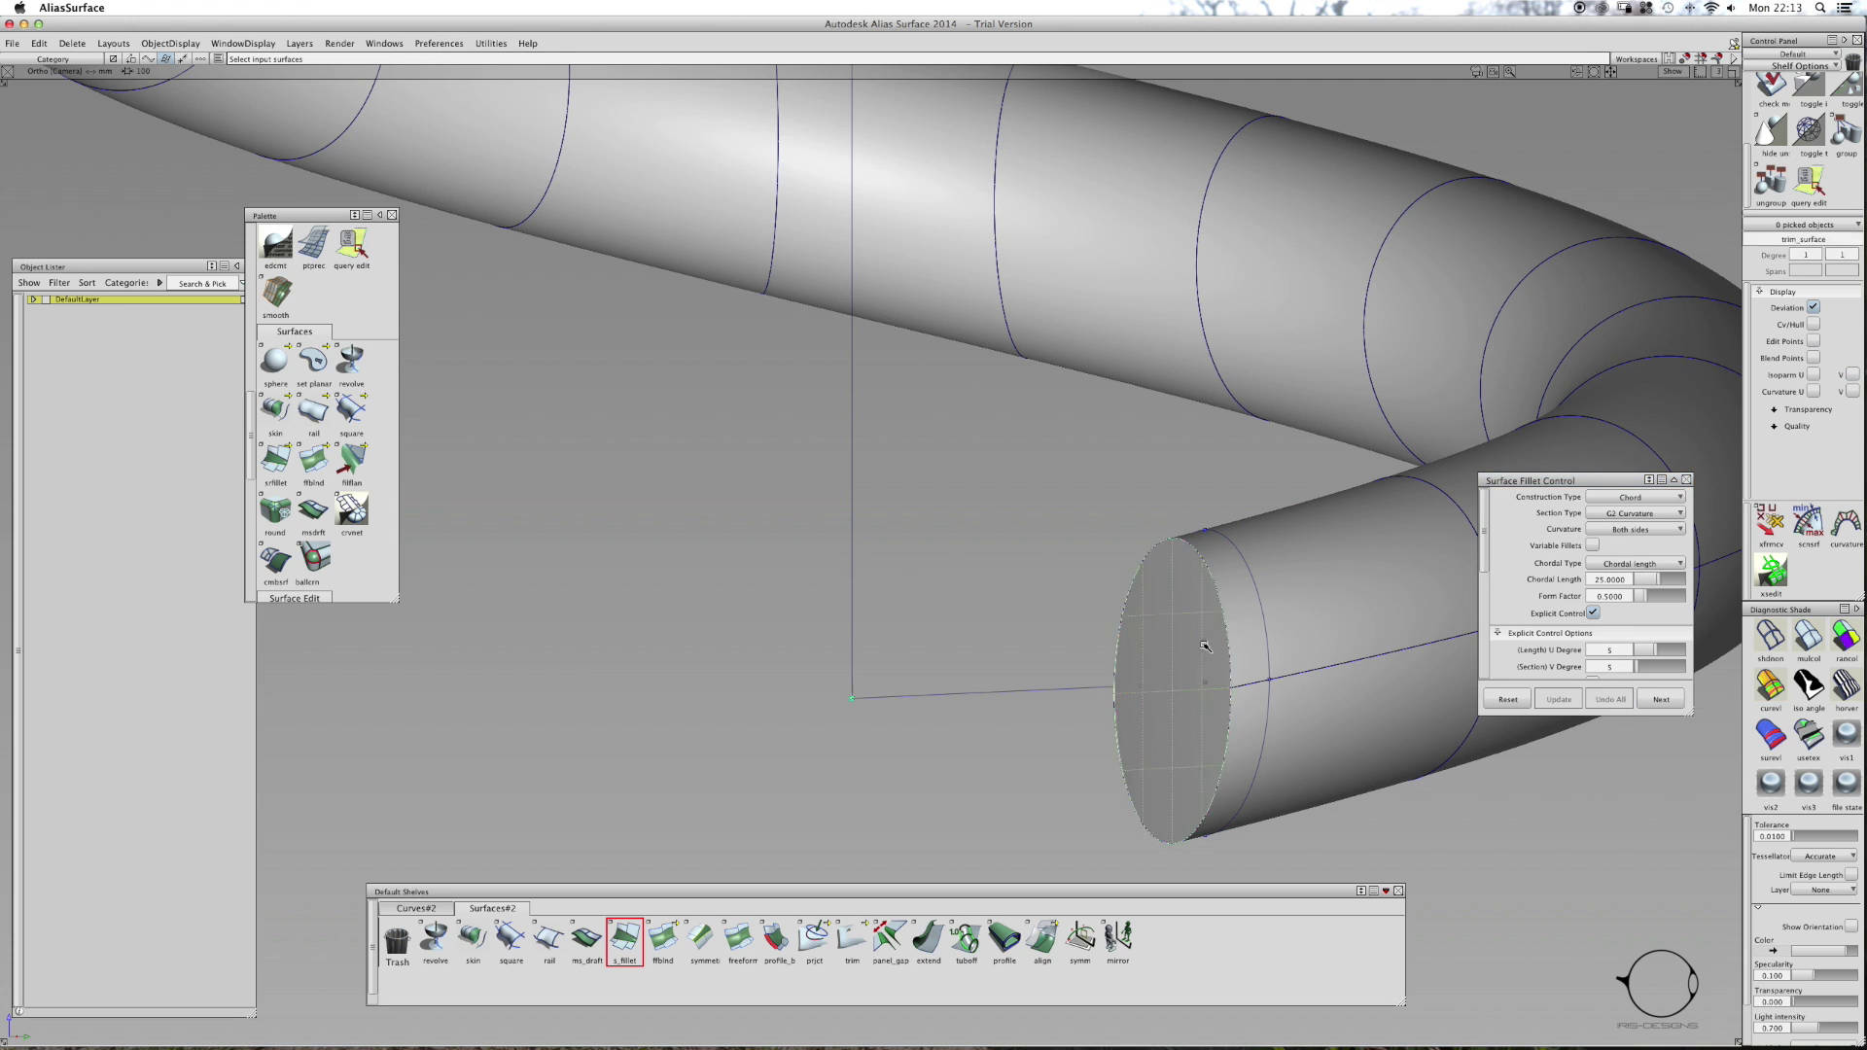
click(1267, 681)
key(space)
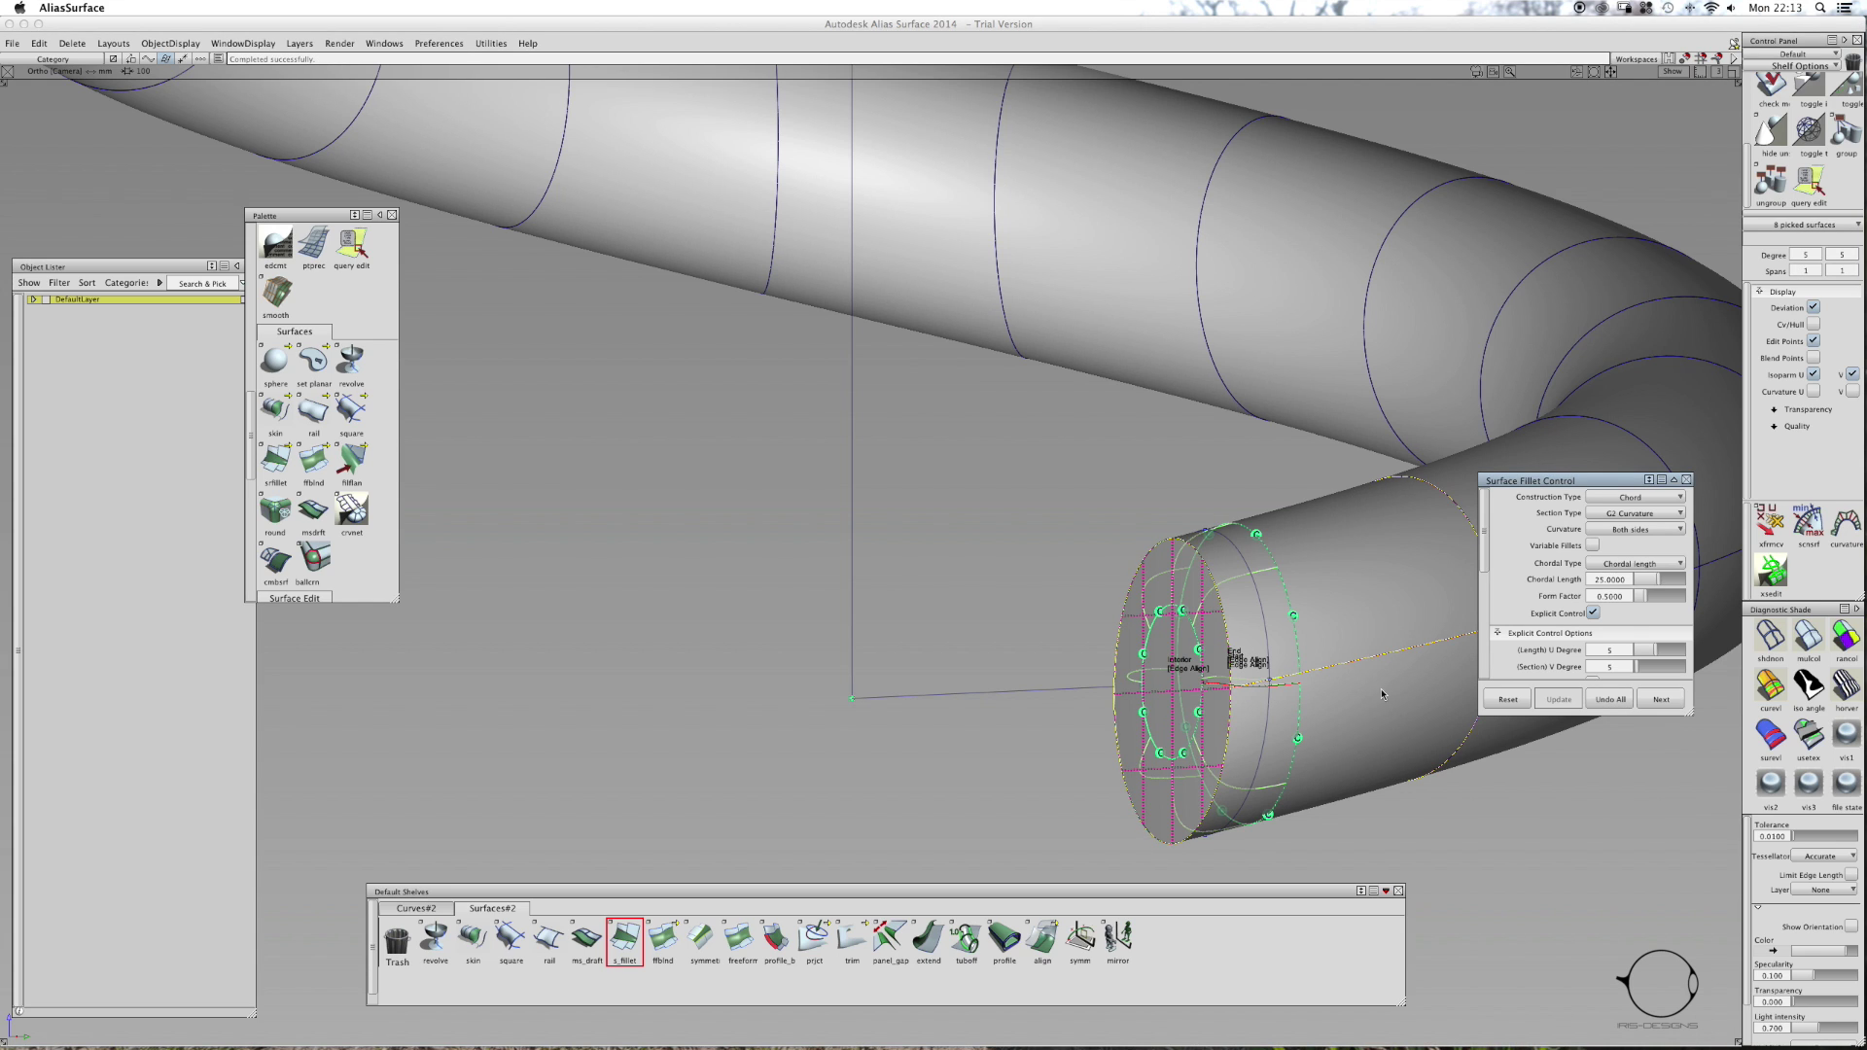
- Set the lower fillet's interior flow to Free and its start and end flow to Default
click(1195, 671)
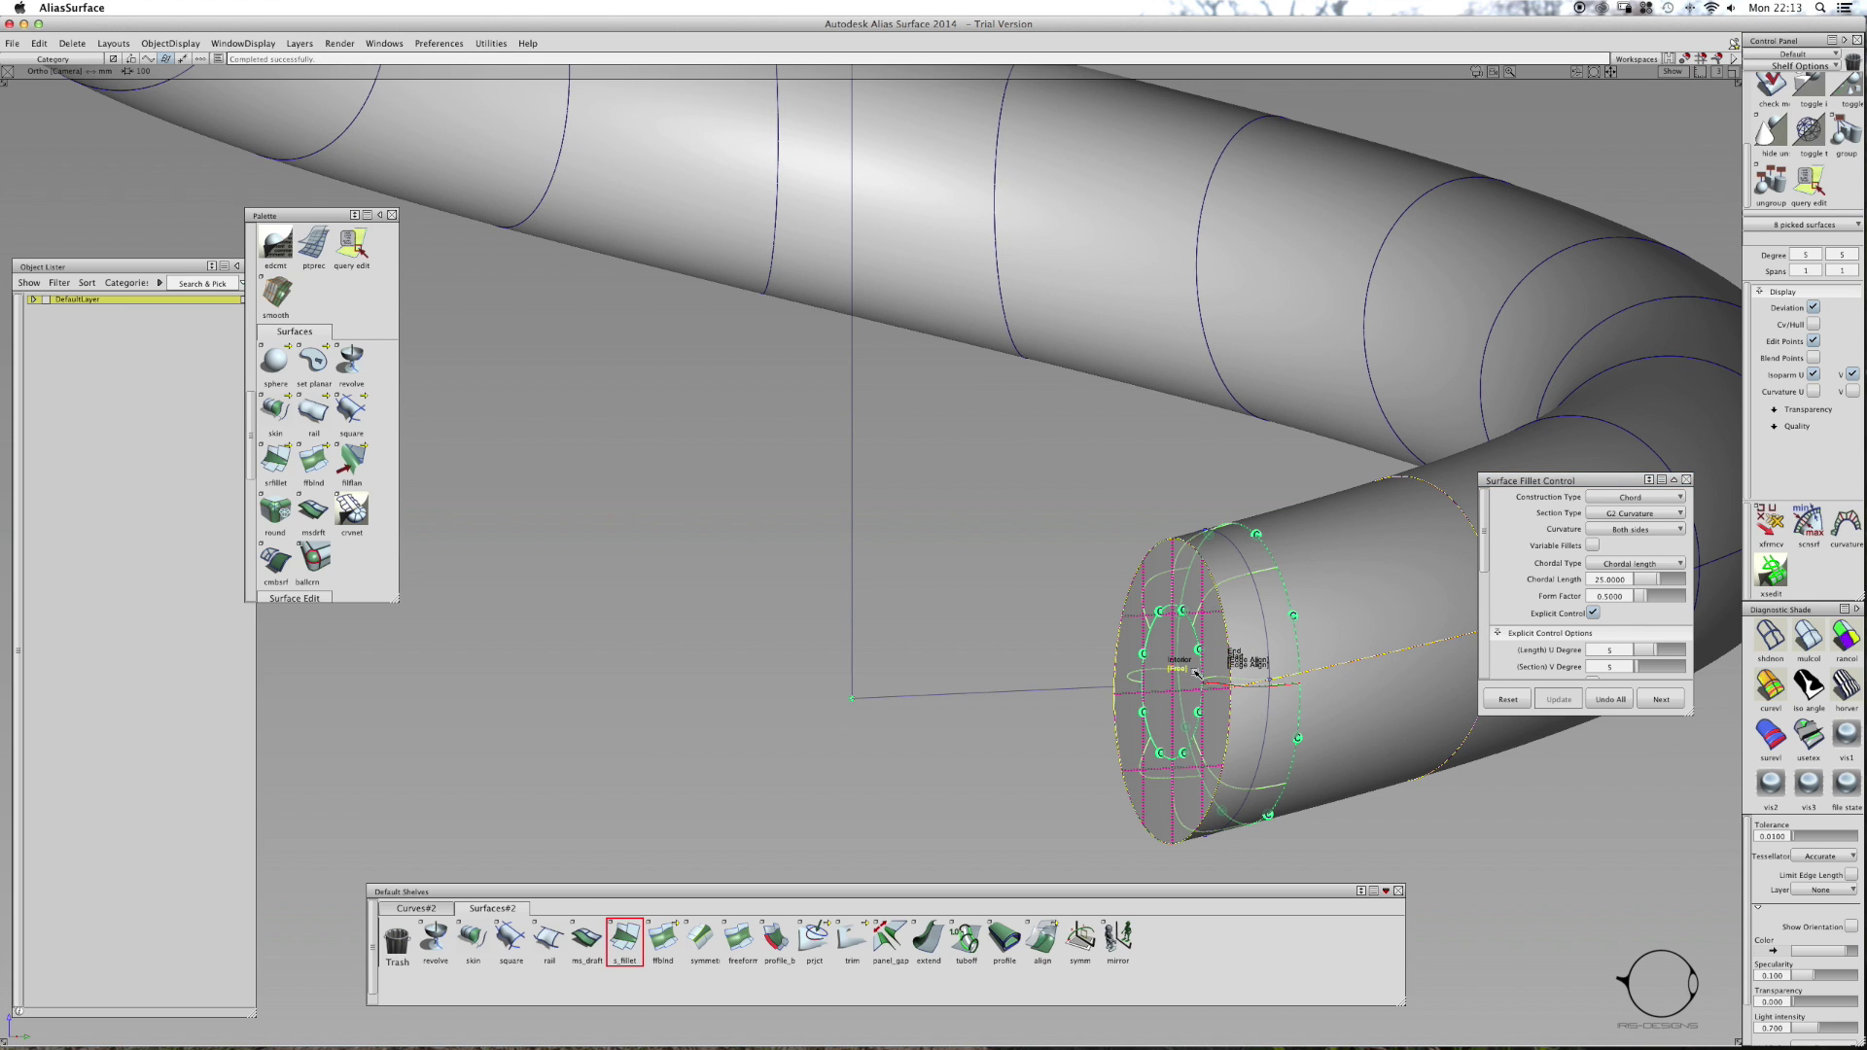
click(1258, 664)
click(1262, 662)
scroll(1643, 623, down, 5)
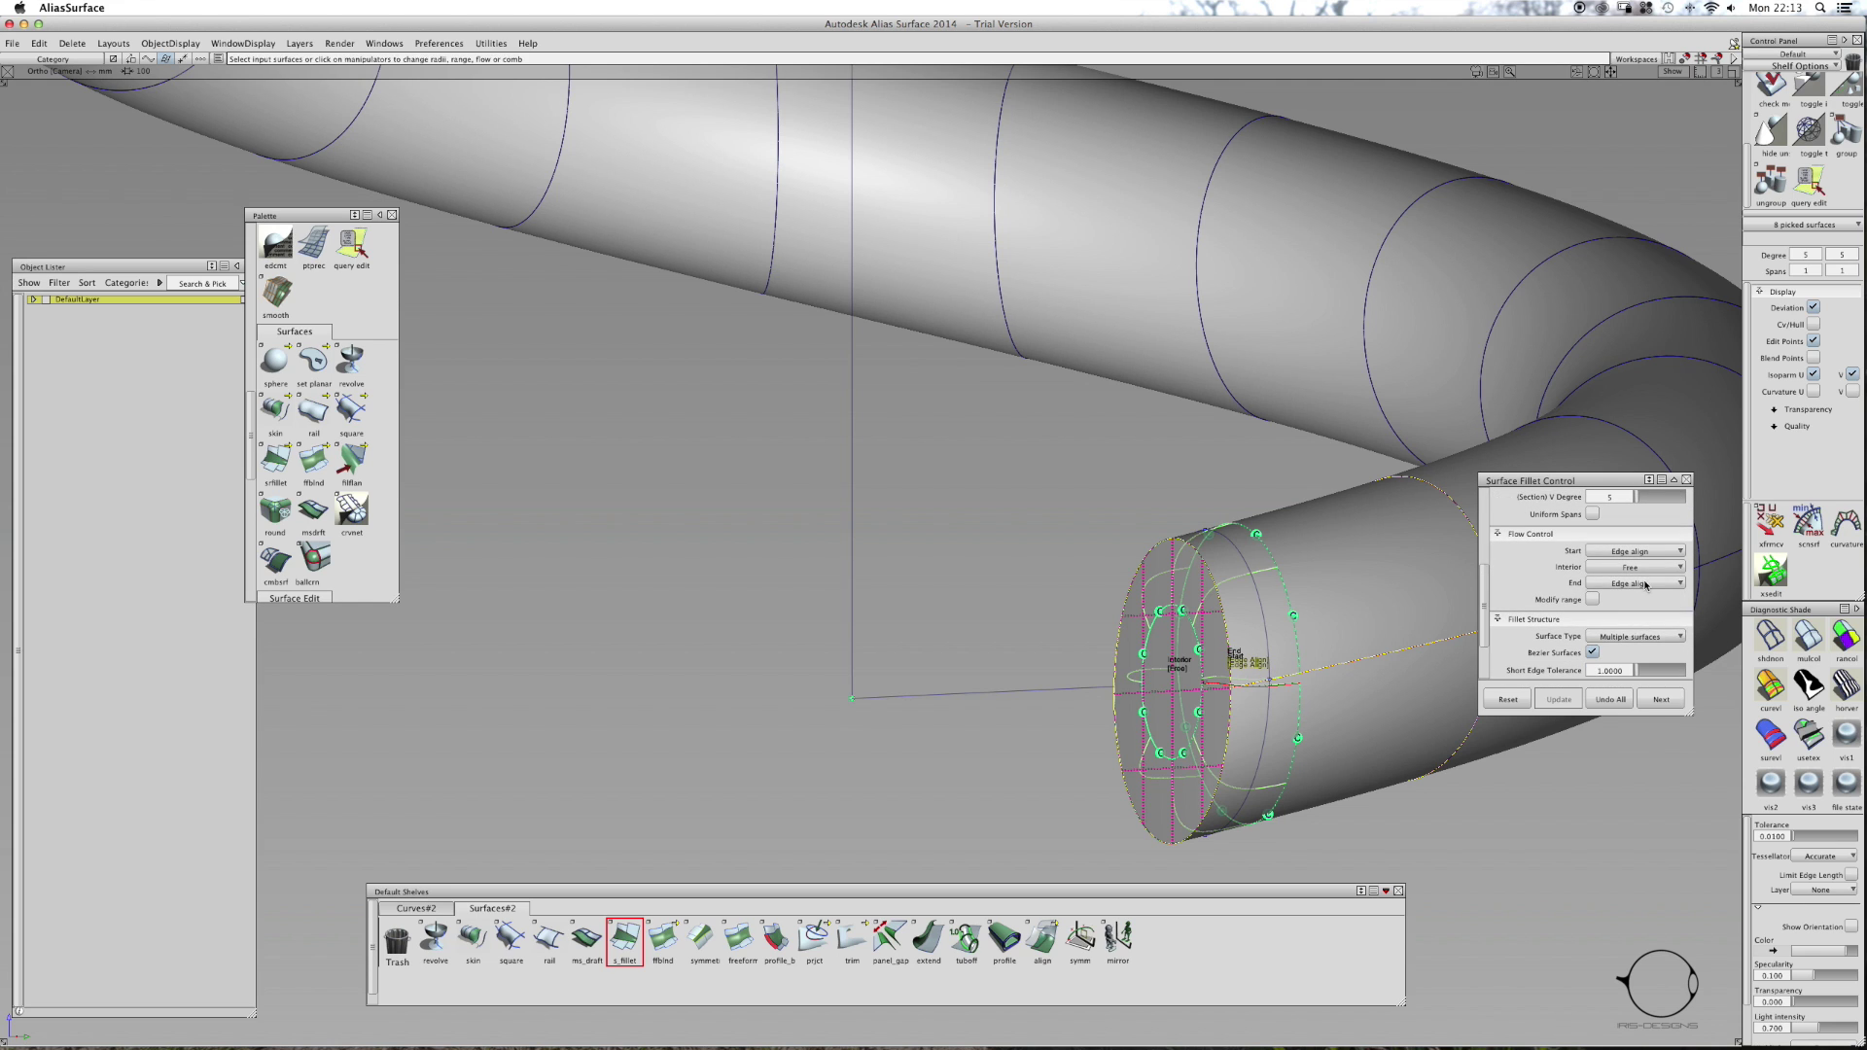
click(1643, 600)
click(1643, 600)
click(1643, 552)
click(1644, 568)
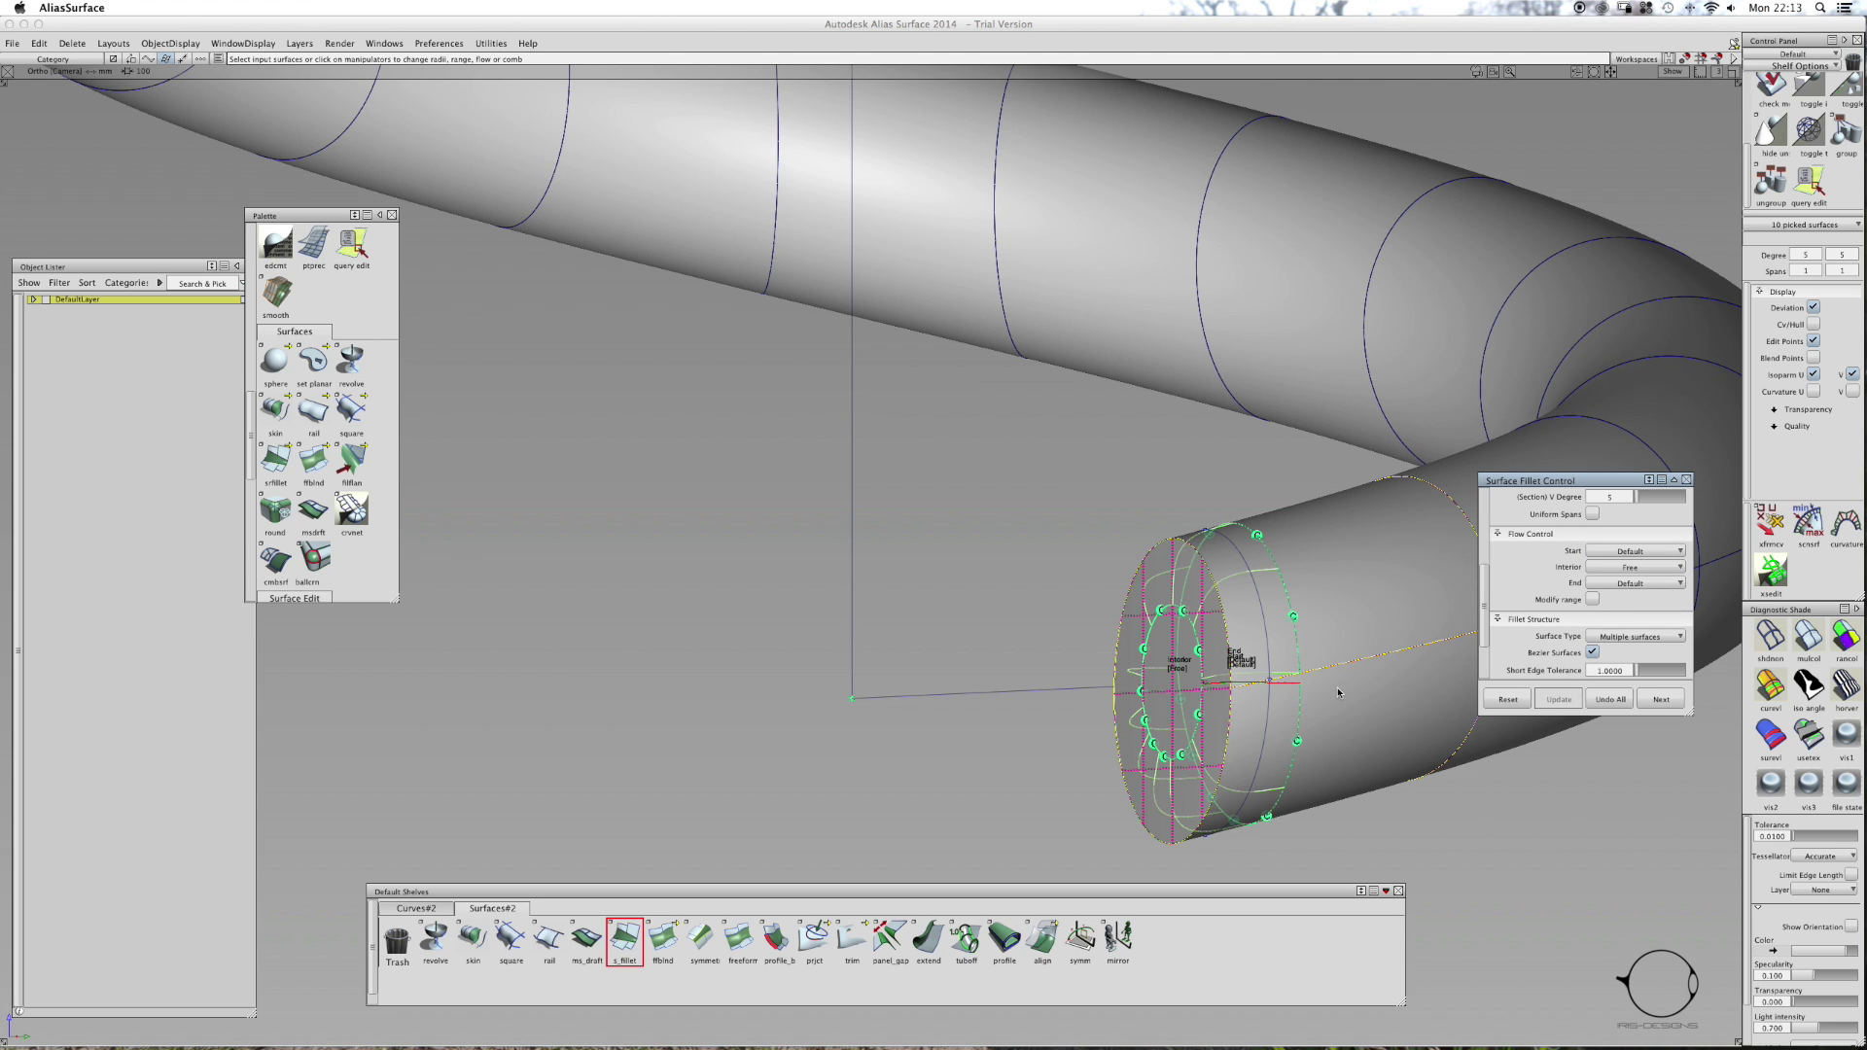
- Change the lower fillet's section type to G3 Curvature and reduce its chordal length to 20 and then about 11
scroll(1593, 602, up, 5)
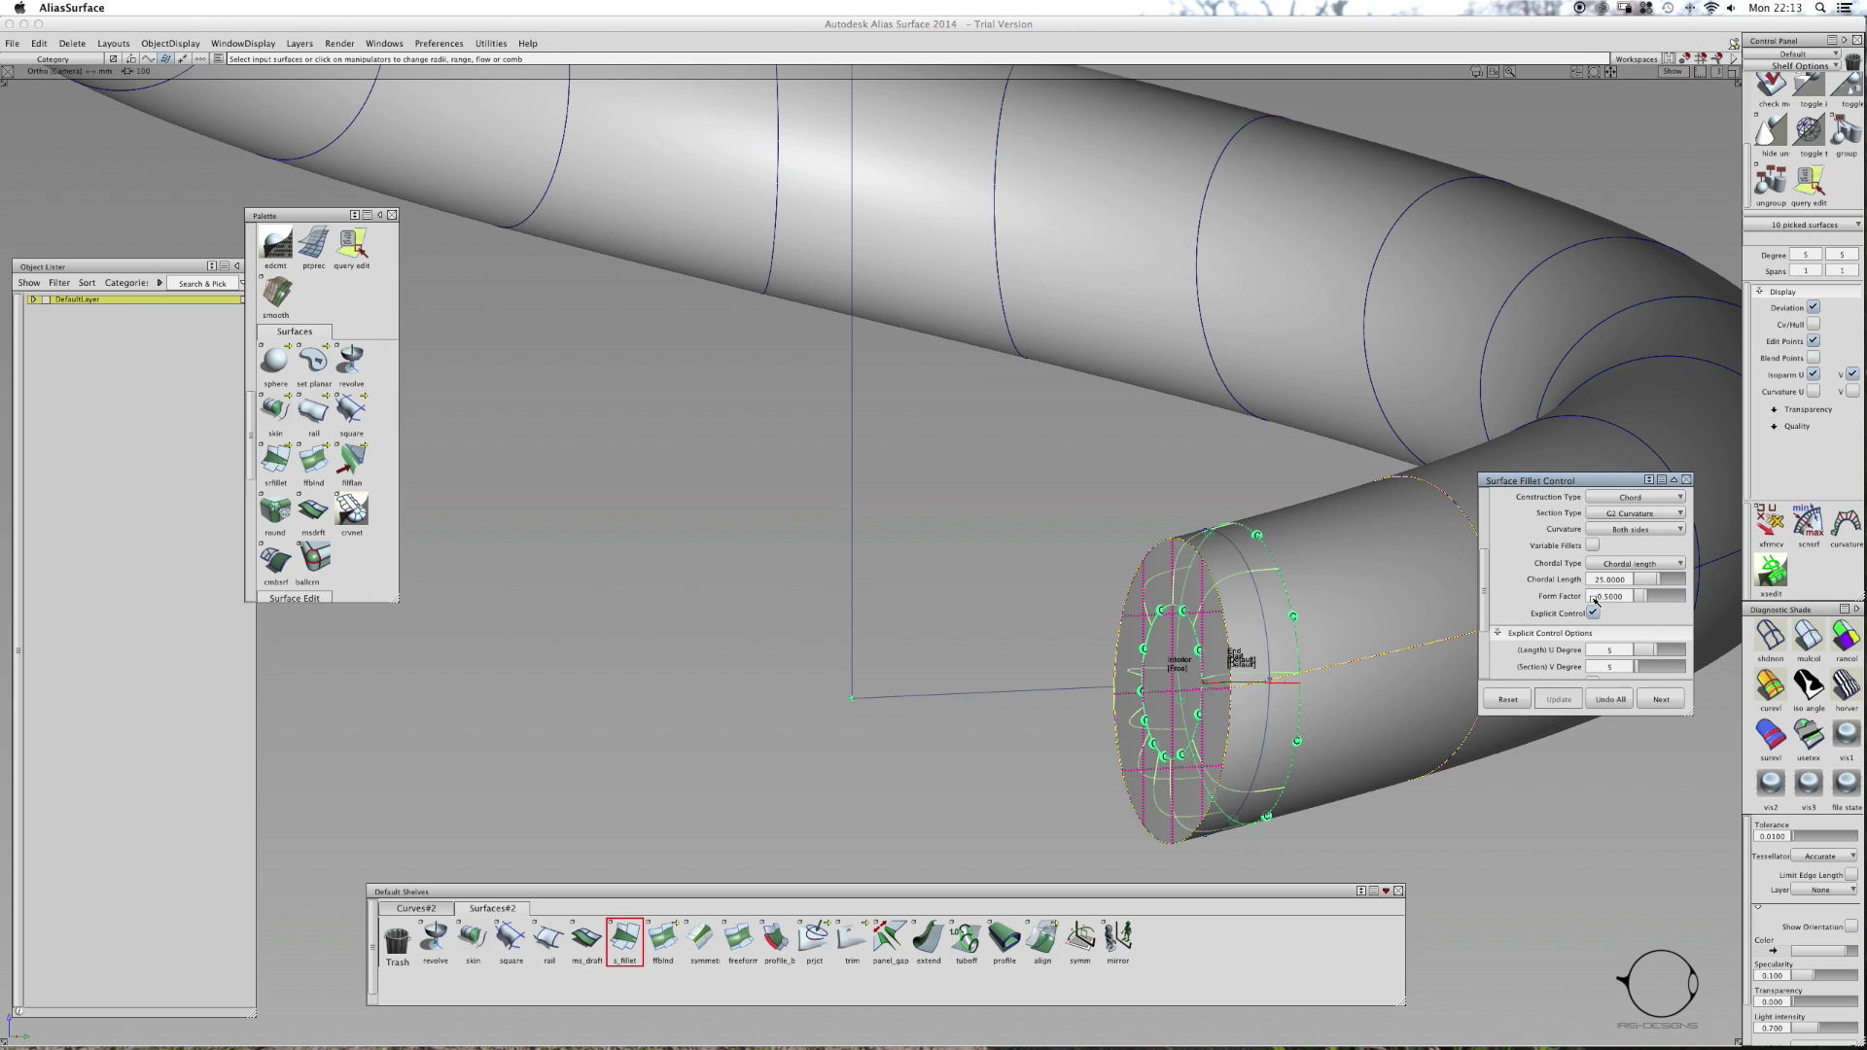
click(1612, 514)
click(1629, 581)
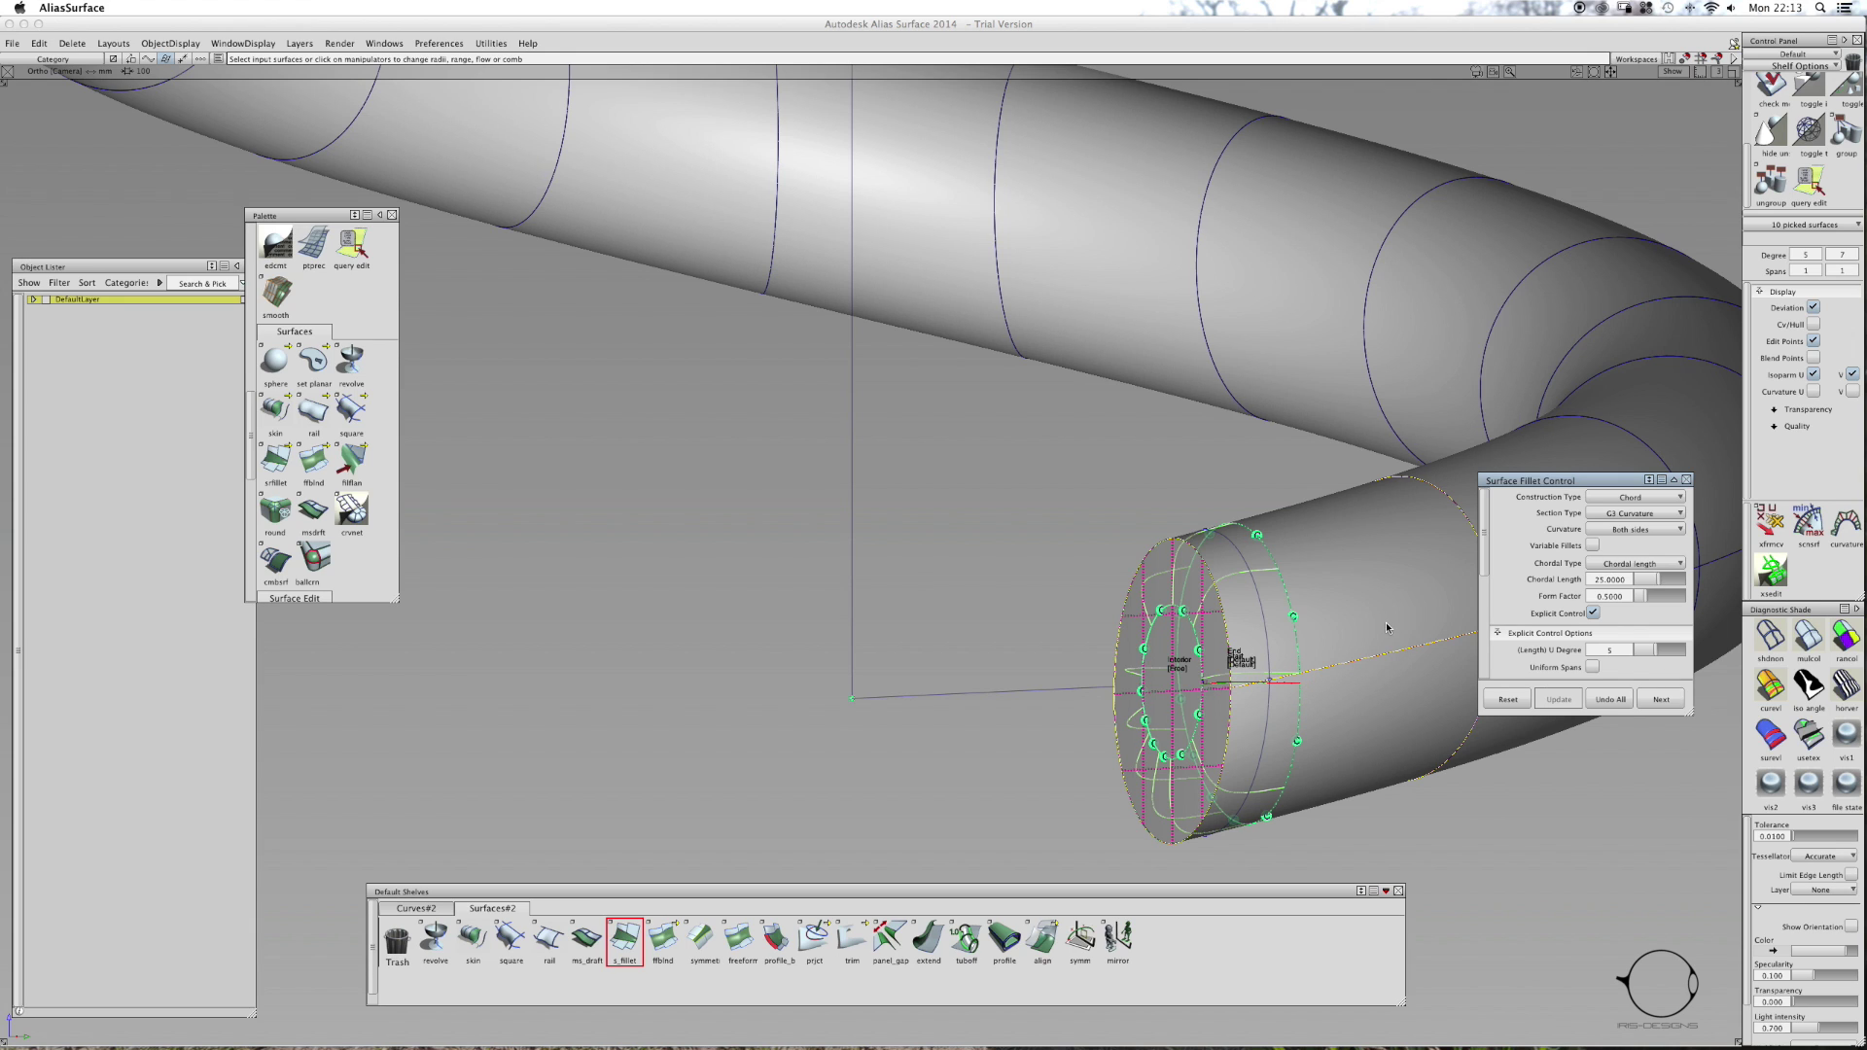
drag(1656, 580, 1661, 581)
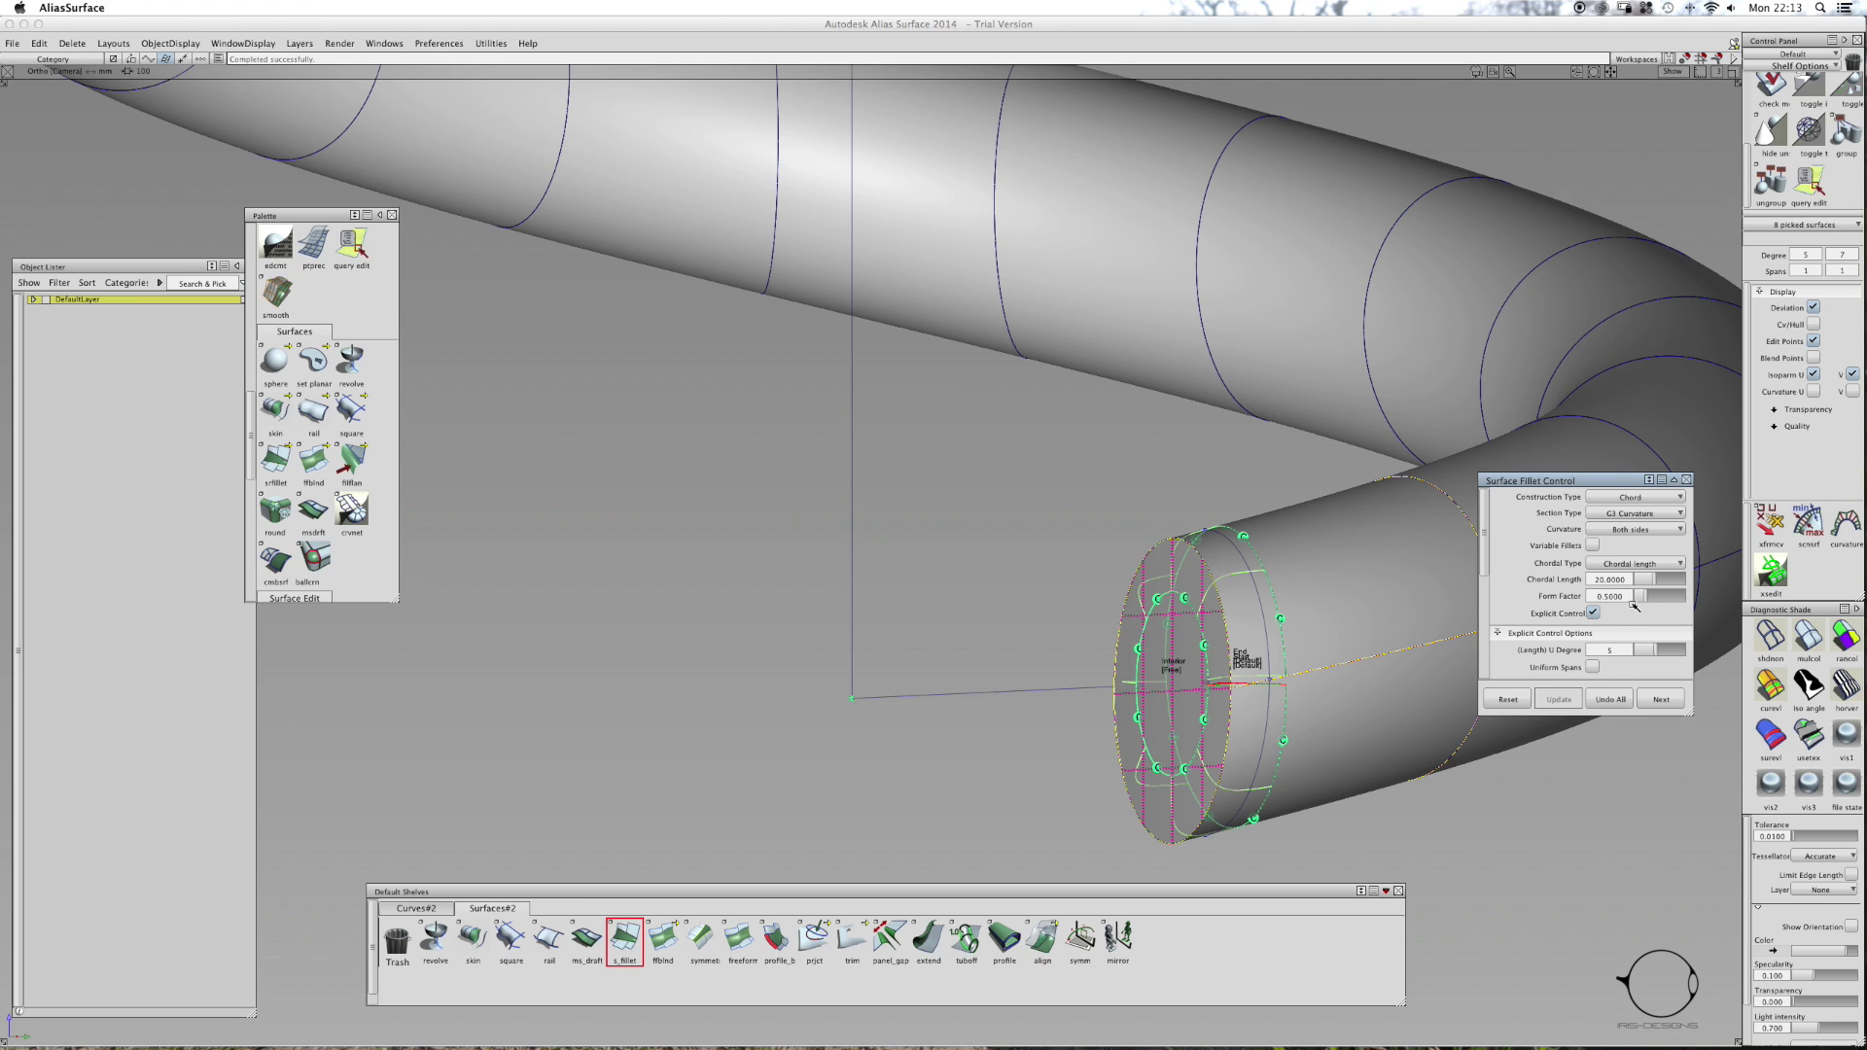
drag(1649, 581, 1653, 581)
drag(1647, 579, 1645, 580)
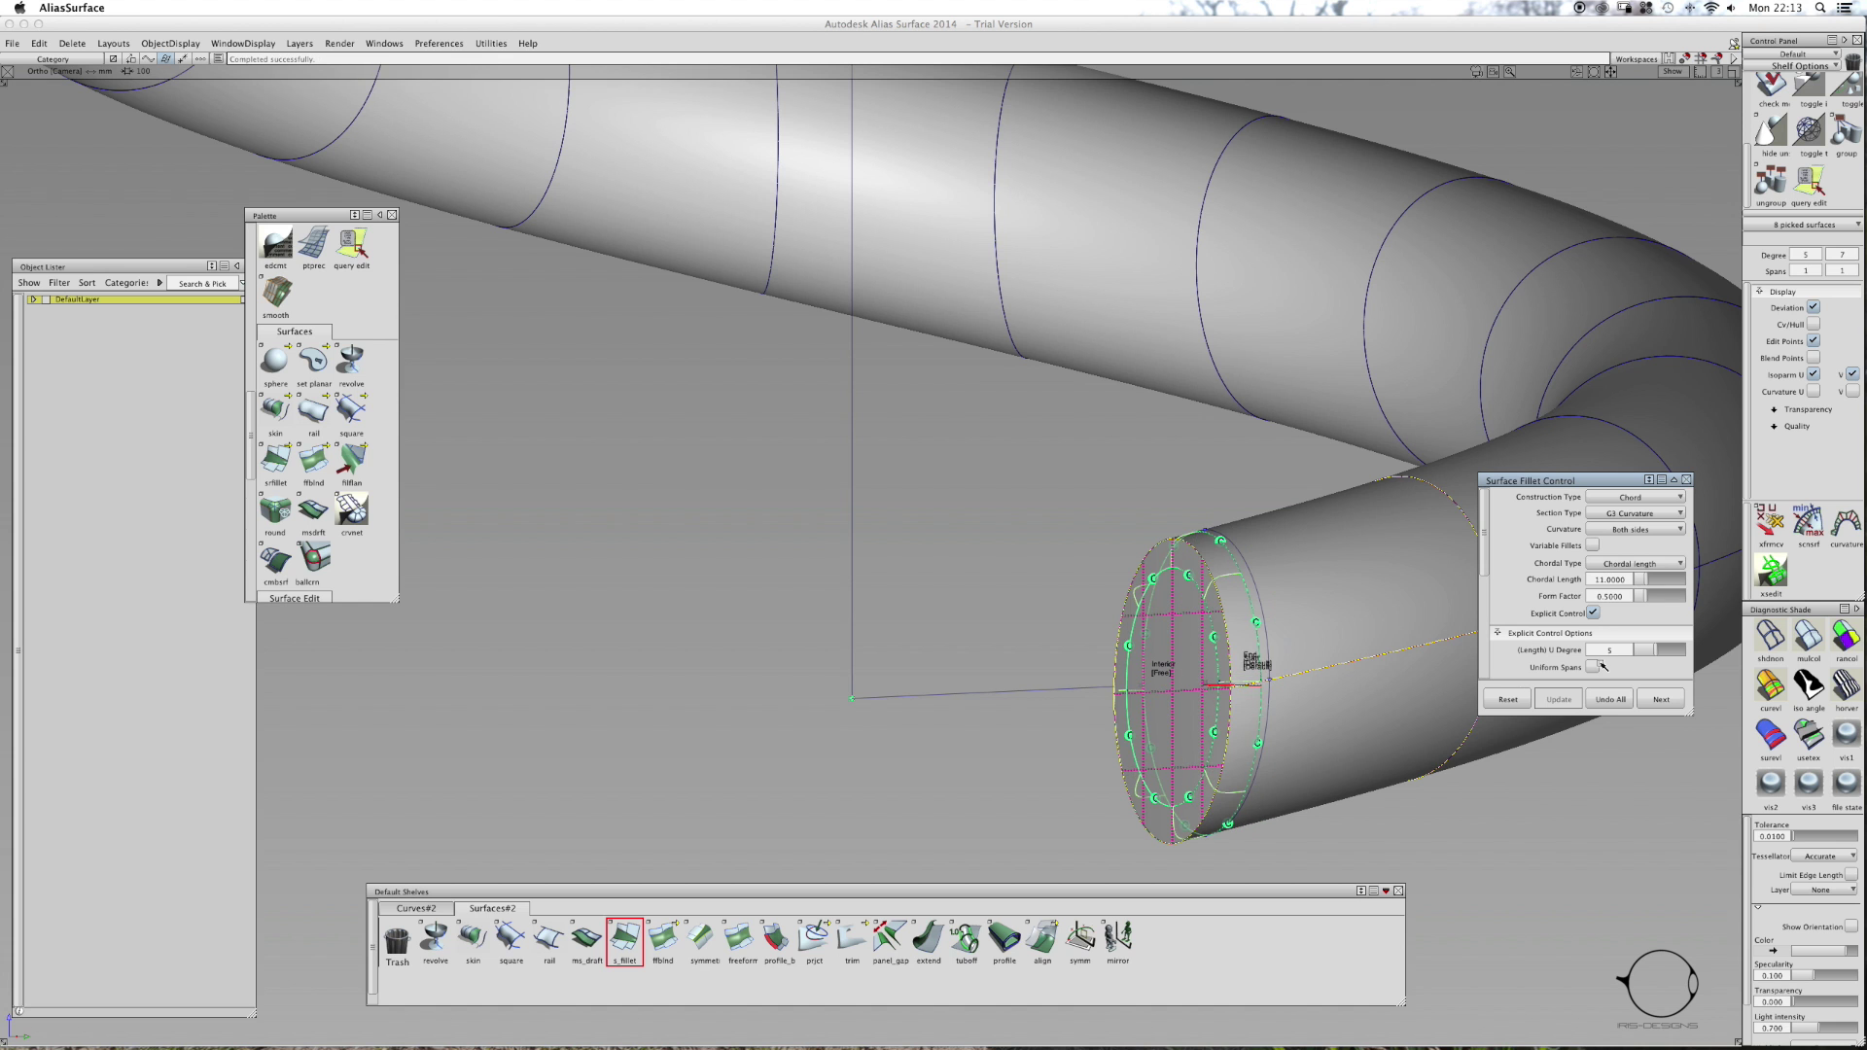
- Examine the lower fillet's curvature comb and contact lines up close from several angles
shift+super+drag(1259, 694, 1118, 679)
shift+super+right_drag(1118, 679, 1164, 688)
shift+super+drag(1164, 688, 1290, 815)
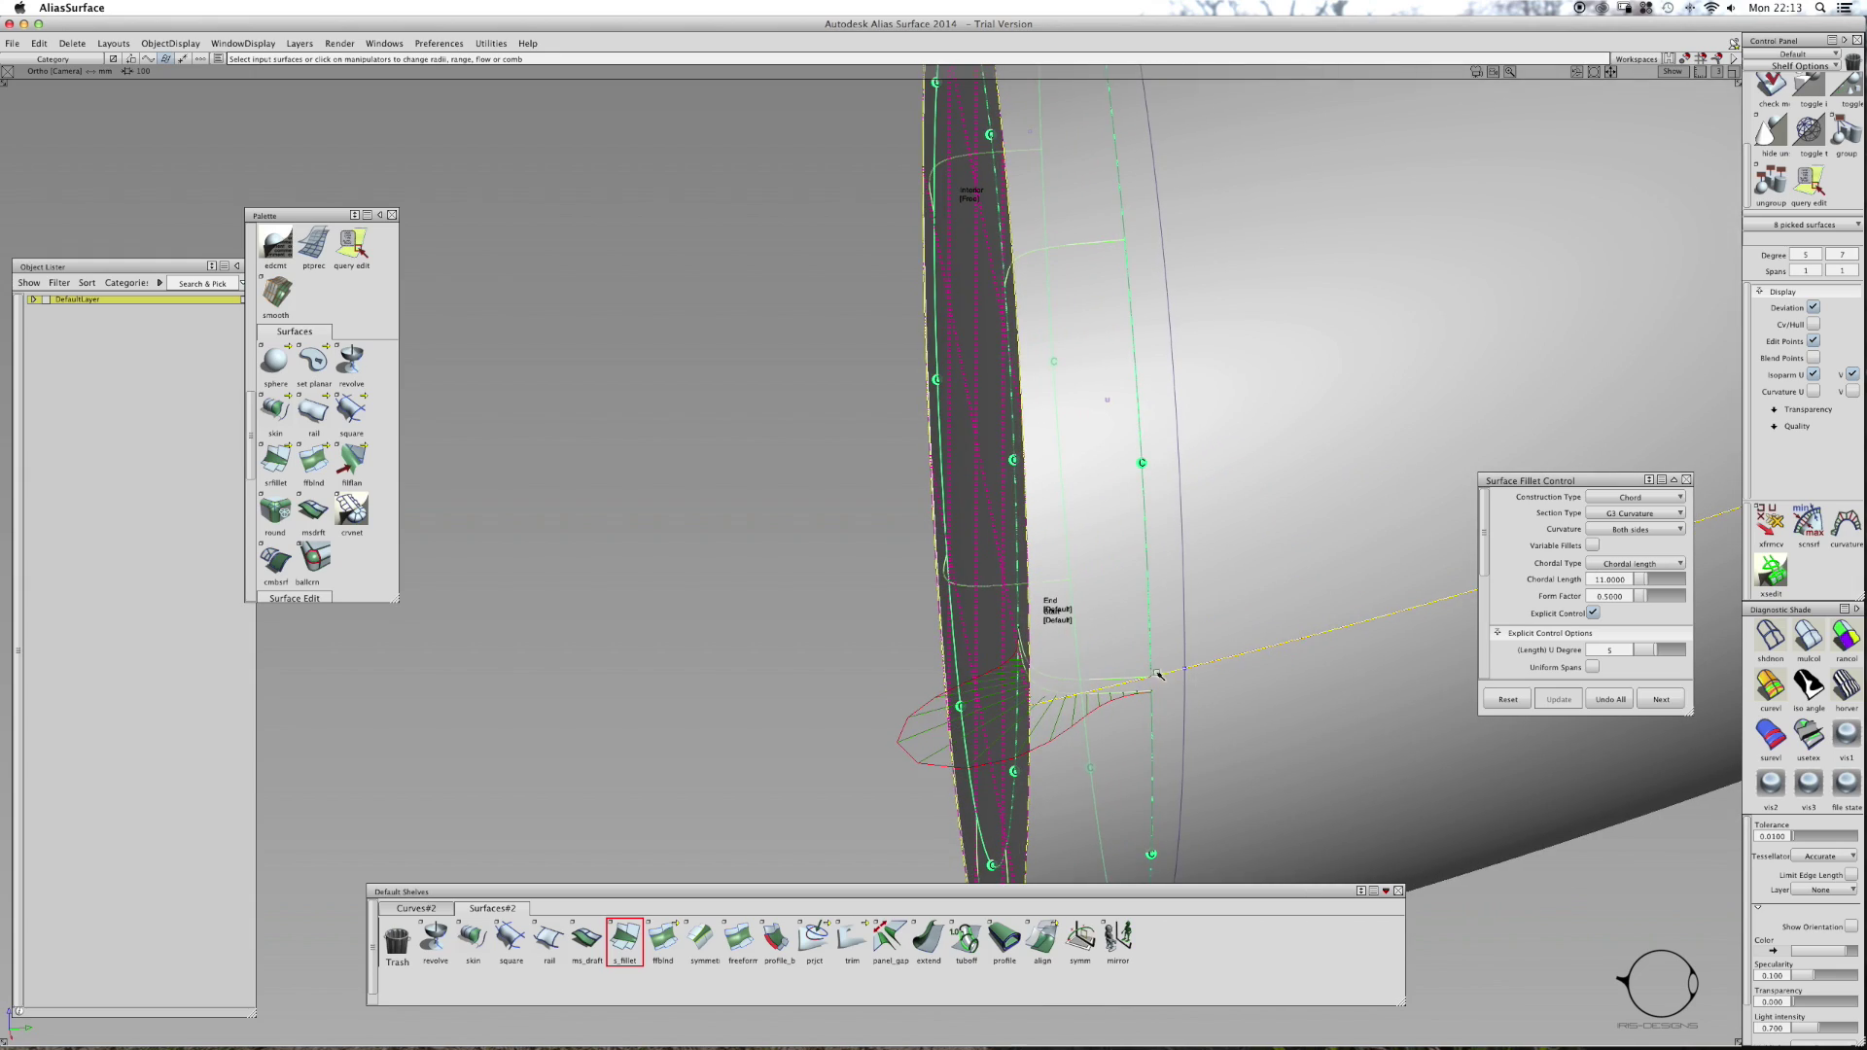
alt+shift+drag(1303, 647, 1378, 656)
alt+shift+right_drag(1190, 656, 1136, 679)
alt+shift+drag(1136, 679, 1298, 594)
alt+shift+right_drag(1285, 593, 1099, 636)
ctrl+shift+click(1100, 637)
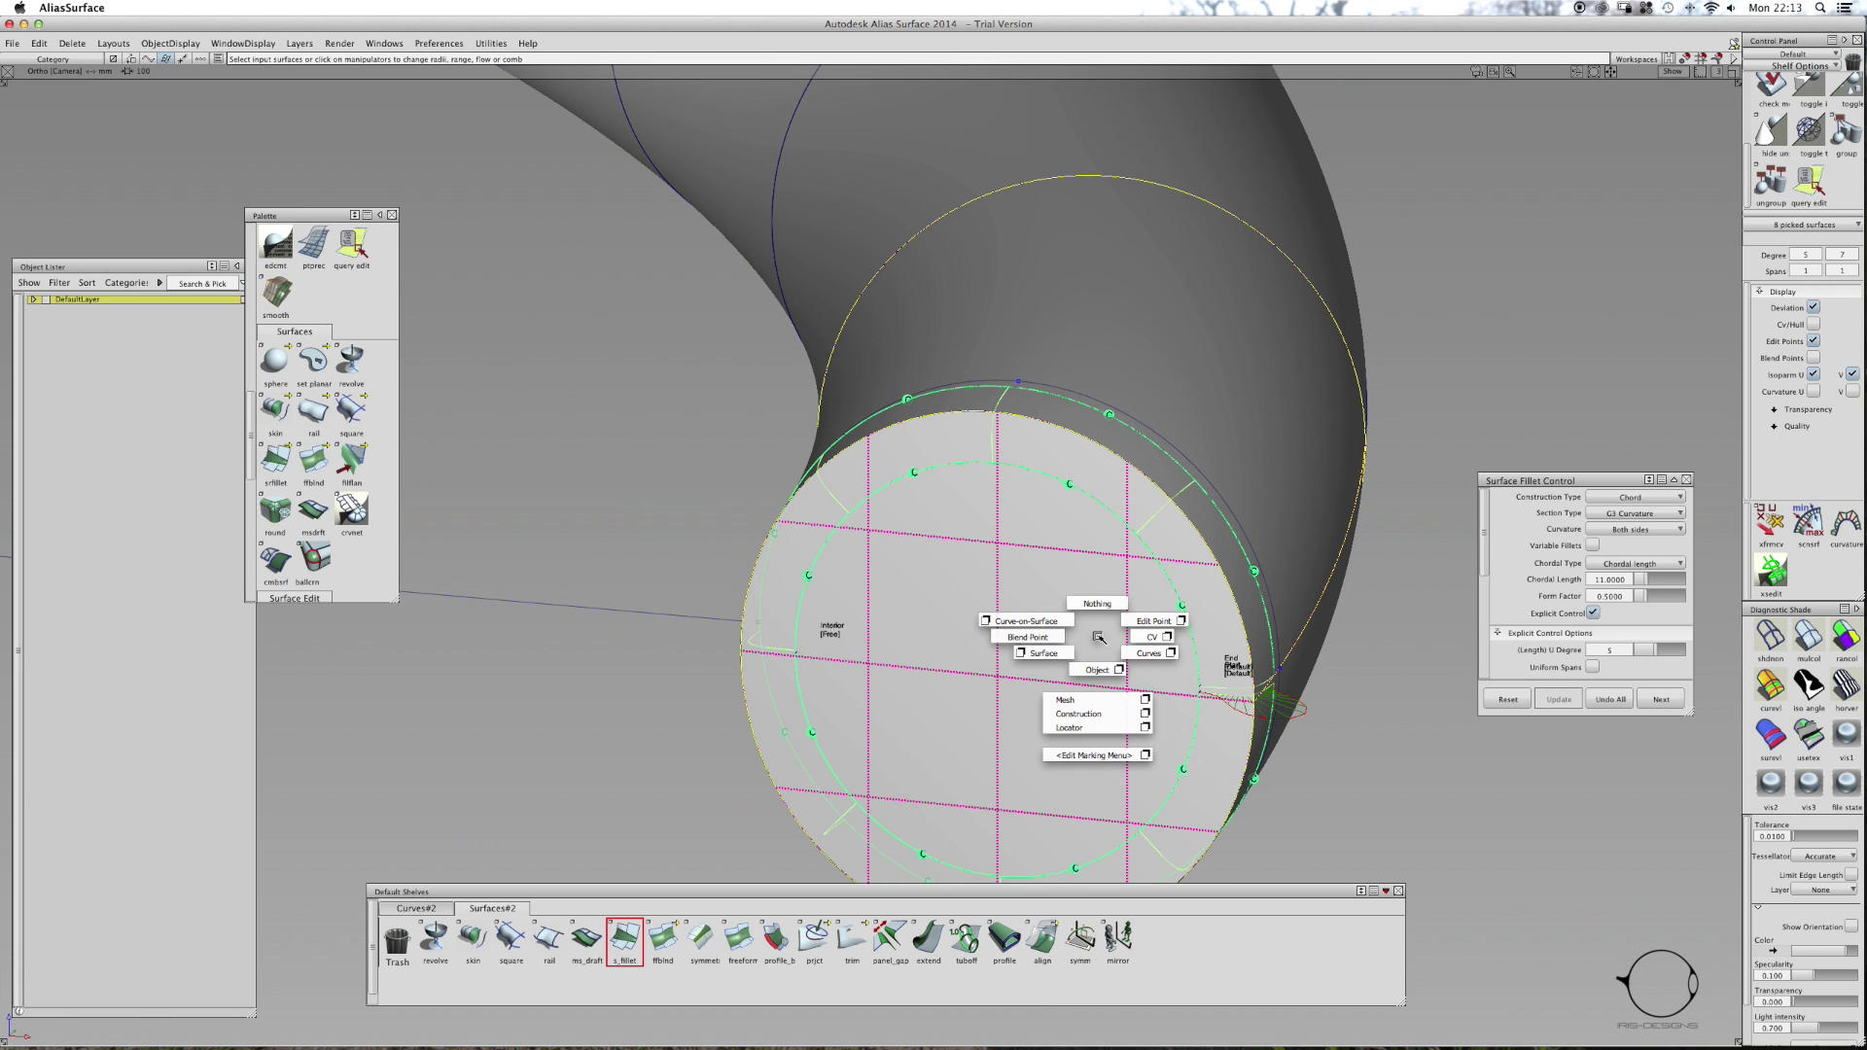
ctrl+shift+drag(1099, 637, 1109, 724)
- Try a freeform blend across the narrow gap between the lower fillet's ends, and undo it
click(662, 938)
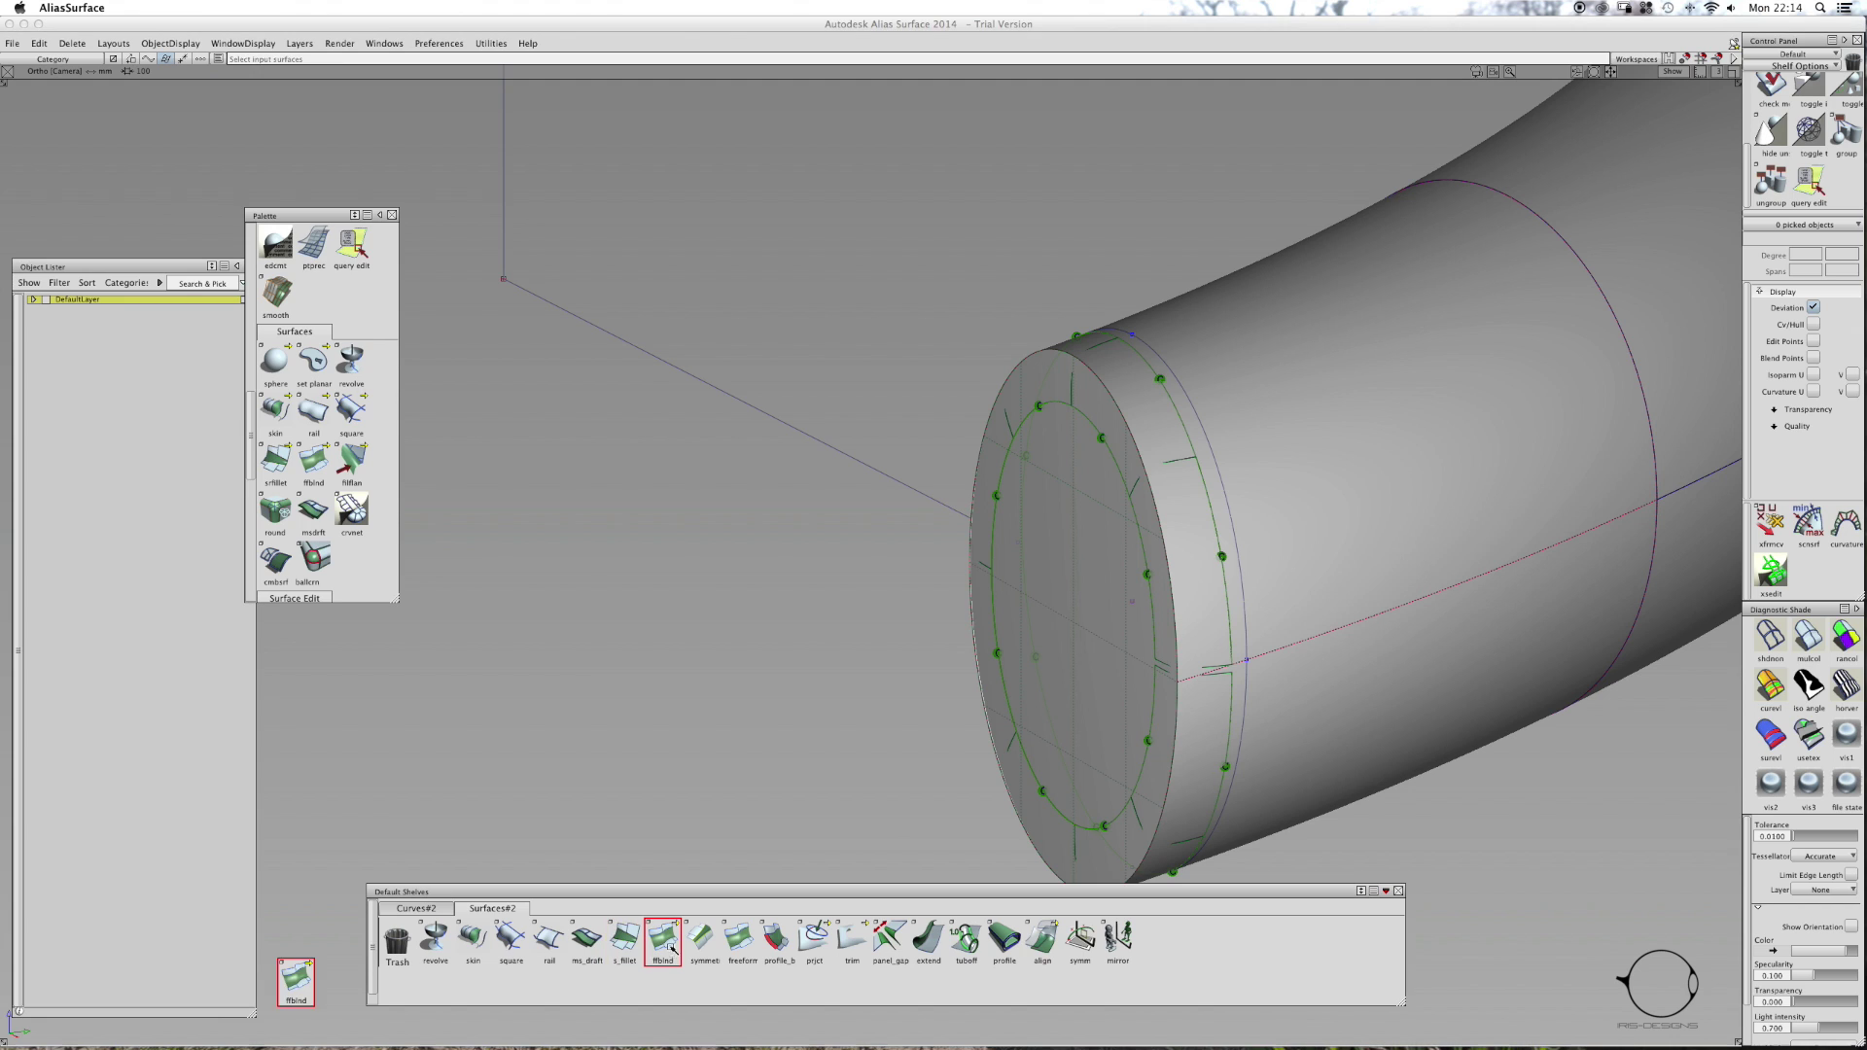
click(1218, 671)
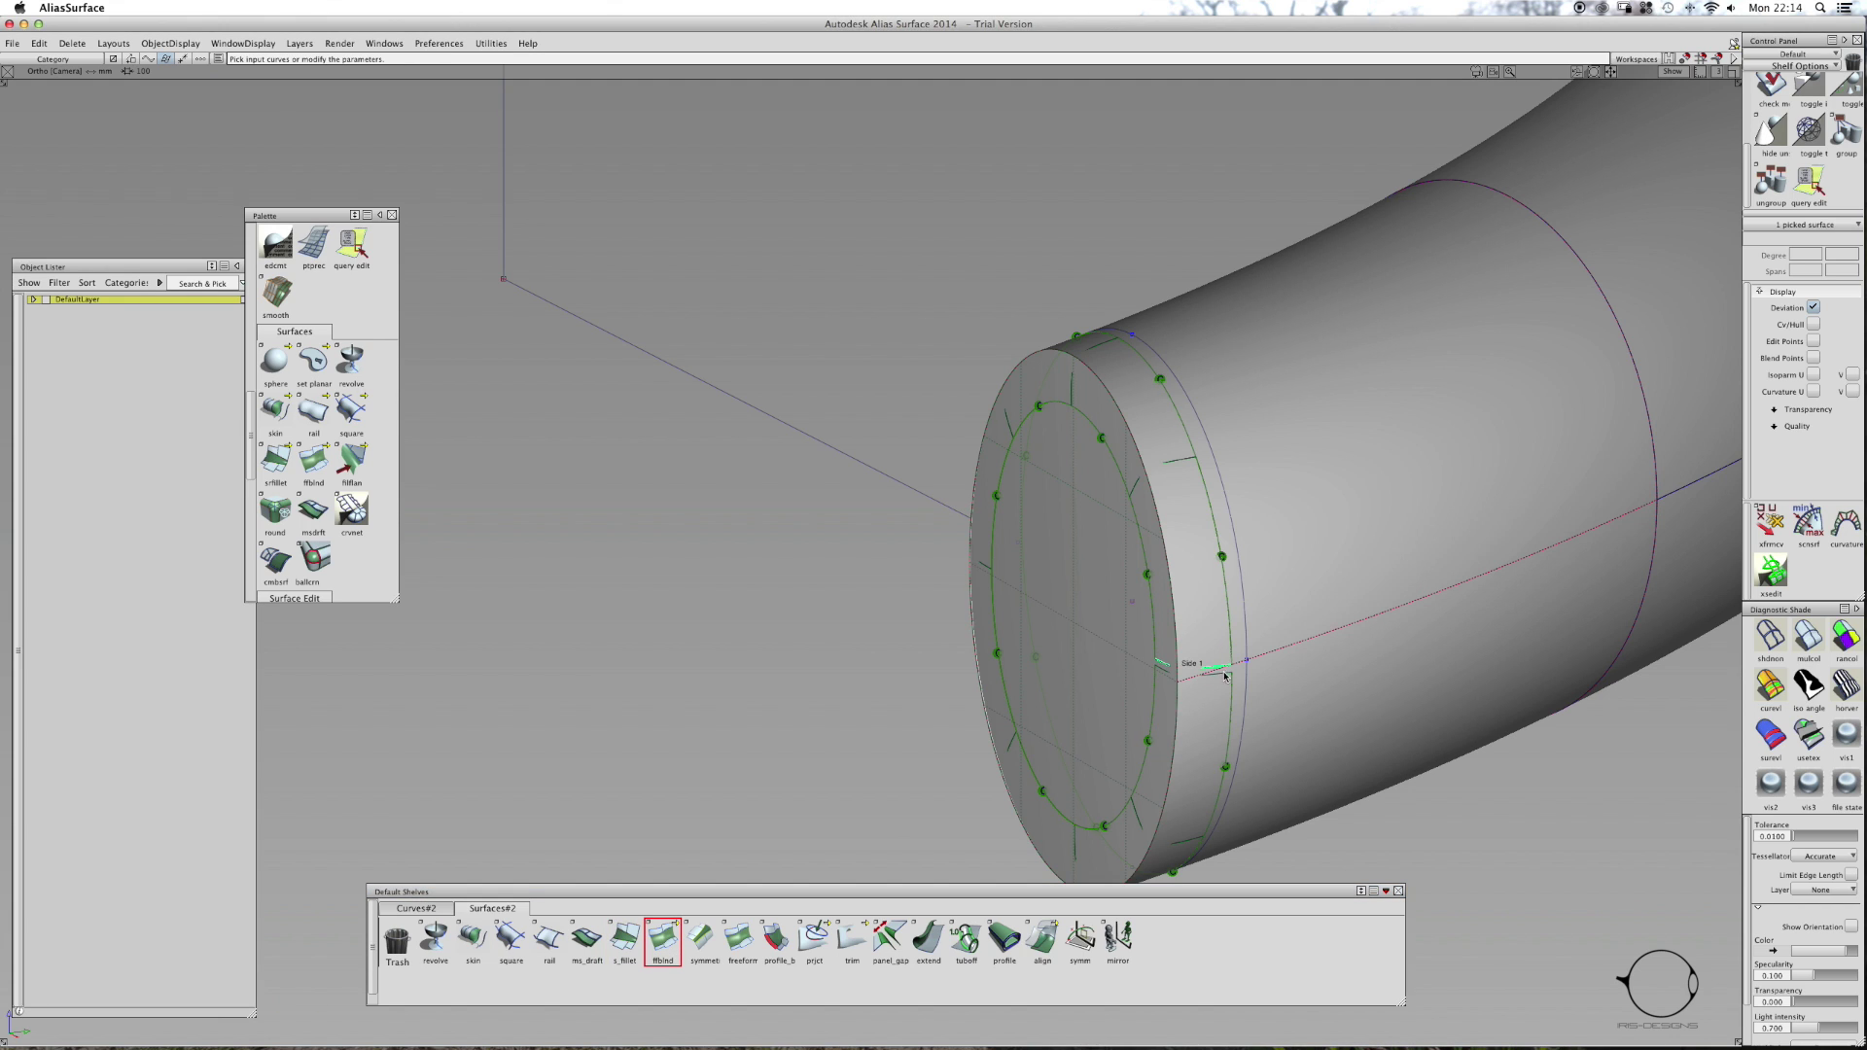
click(1224, 675)
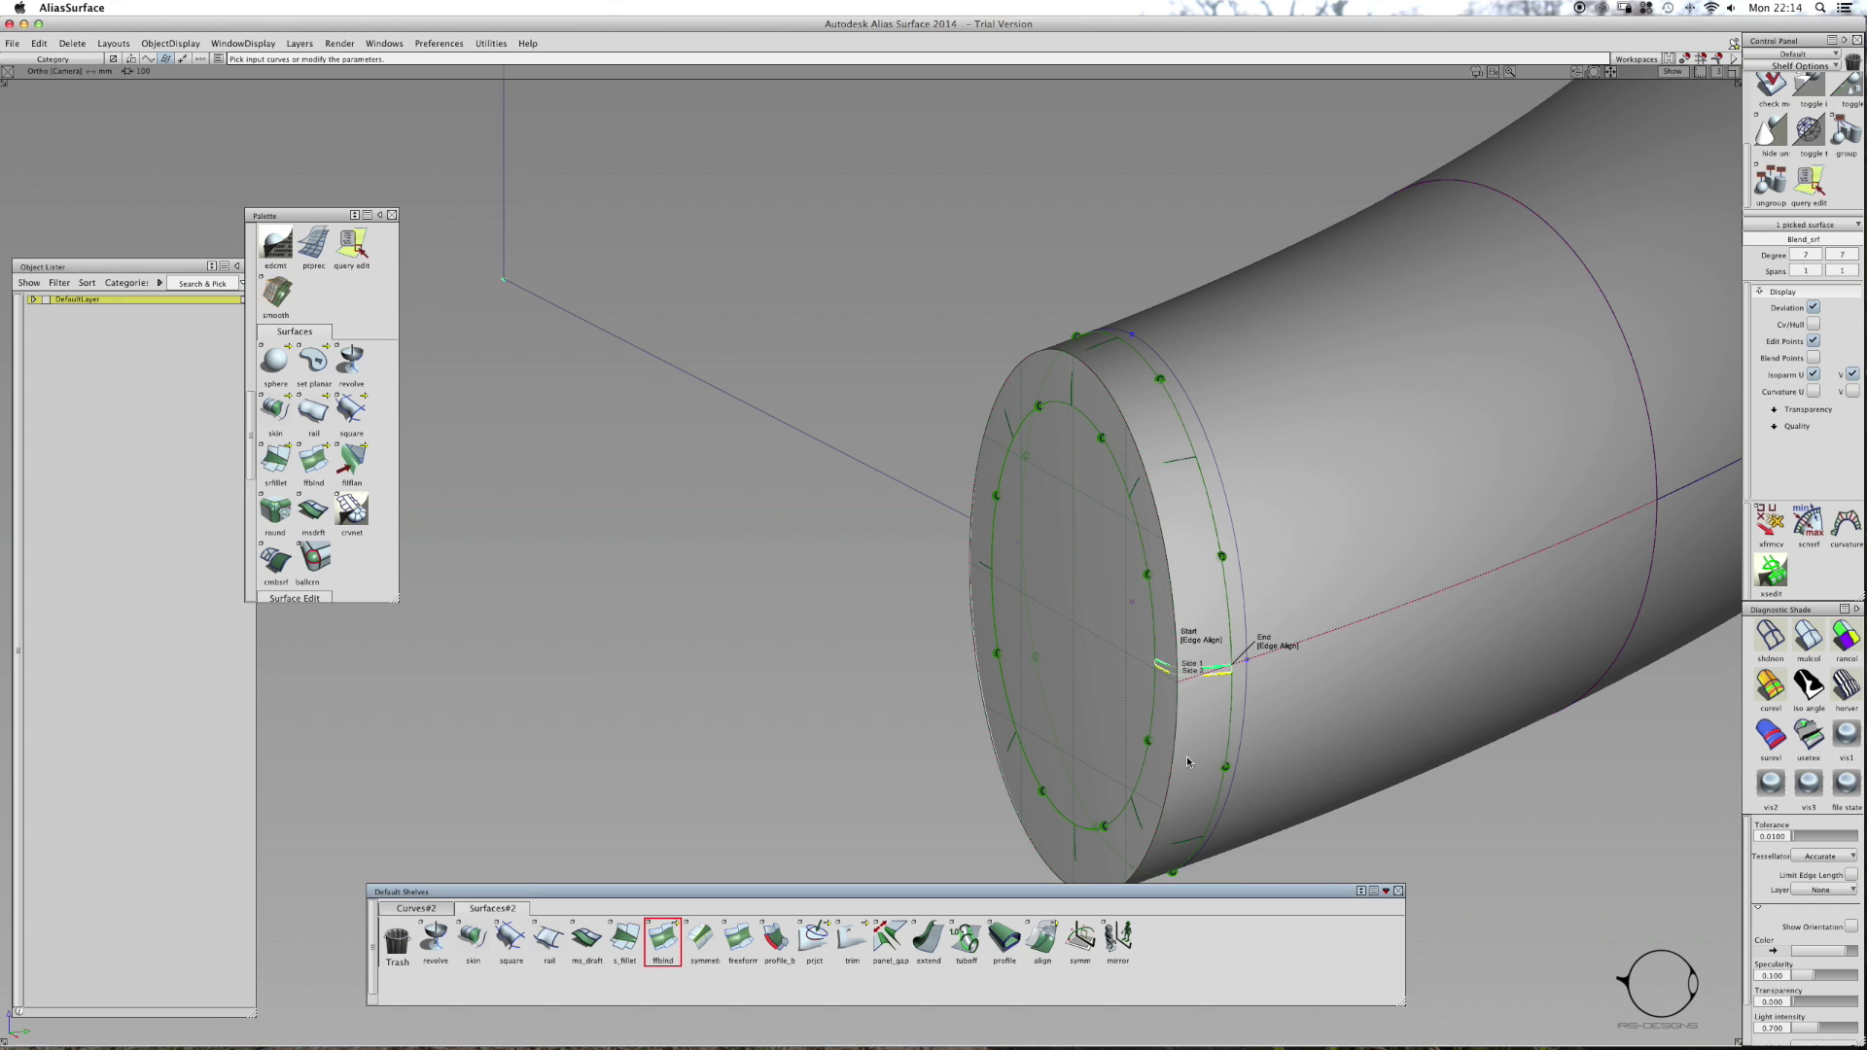
key(super+z)
- Delete the planar cap at the tube's lower end
ctrl+shift+click(1184, 672)
ctrl+shift+drag(1186, 672, 1173, 684)
drag(1139, 438, 1166, 453)
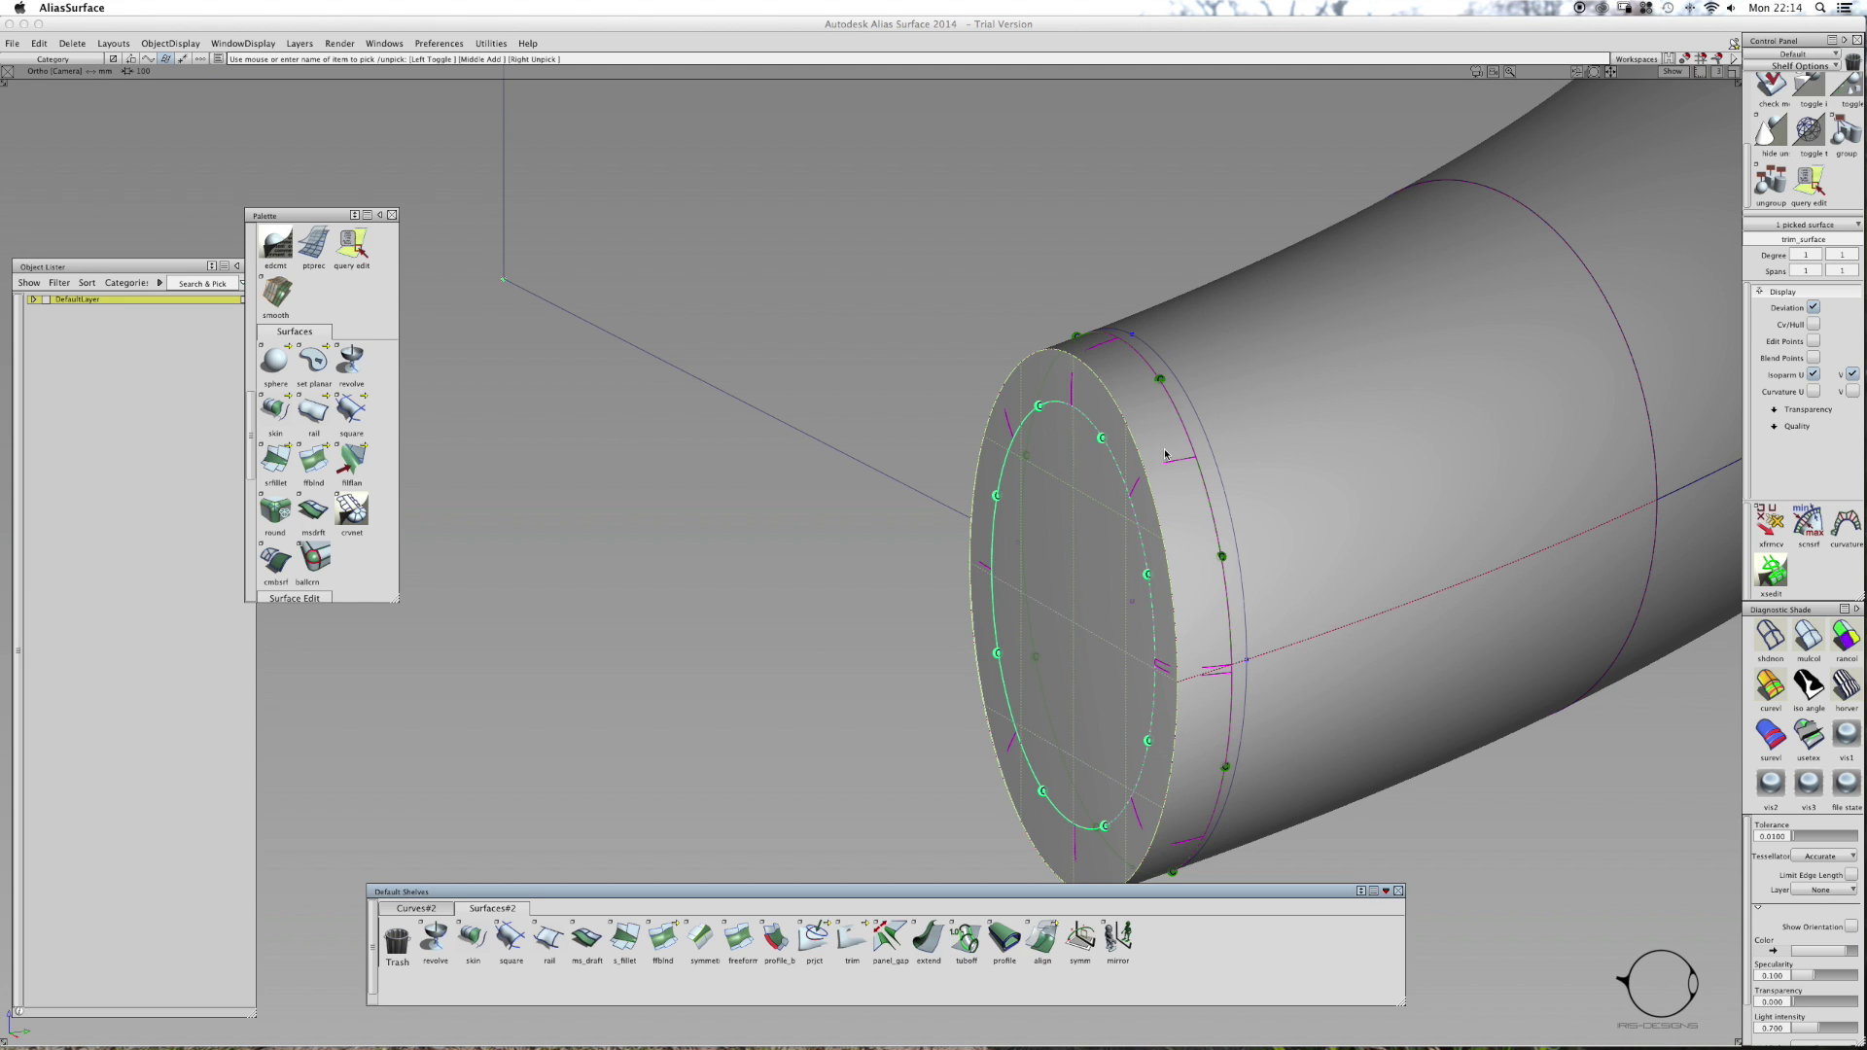
key(Delete)
- Pick the lower fillet pieces without the tube and intersect them with the tube's end segment
mouse_move(1146, 459)
ctrl+shift+mouse_down()
mouse_move(1091, 472)
mouse_move(1136, 449)
ctrl+shift+mouse_up()
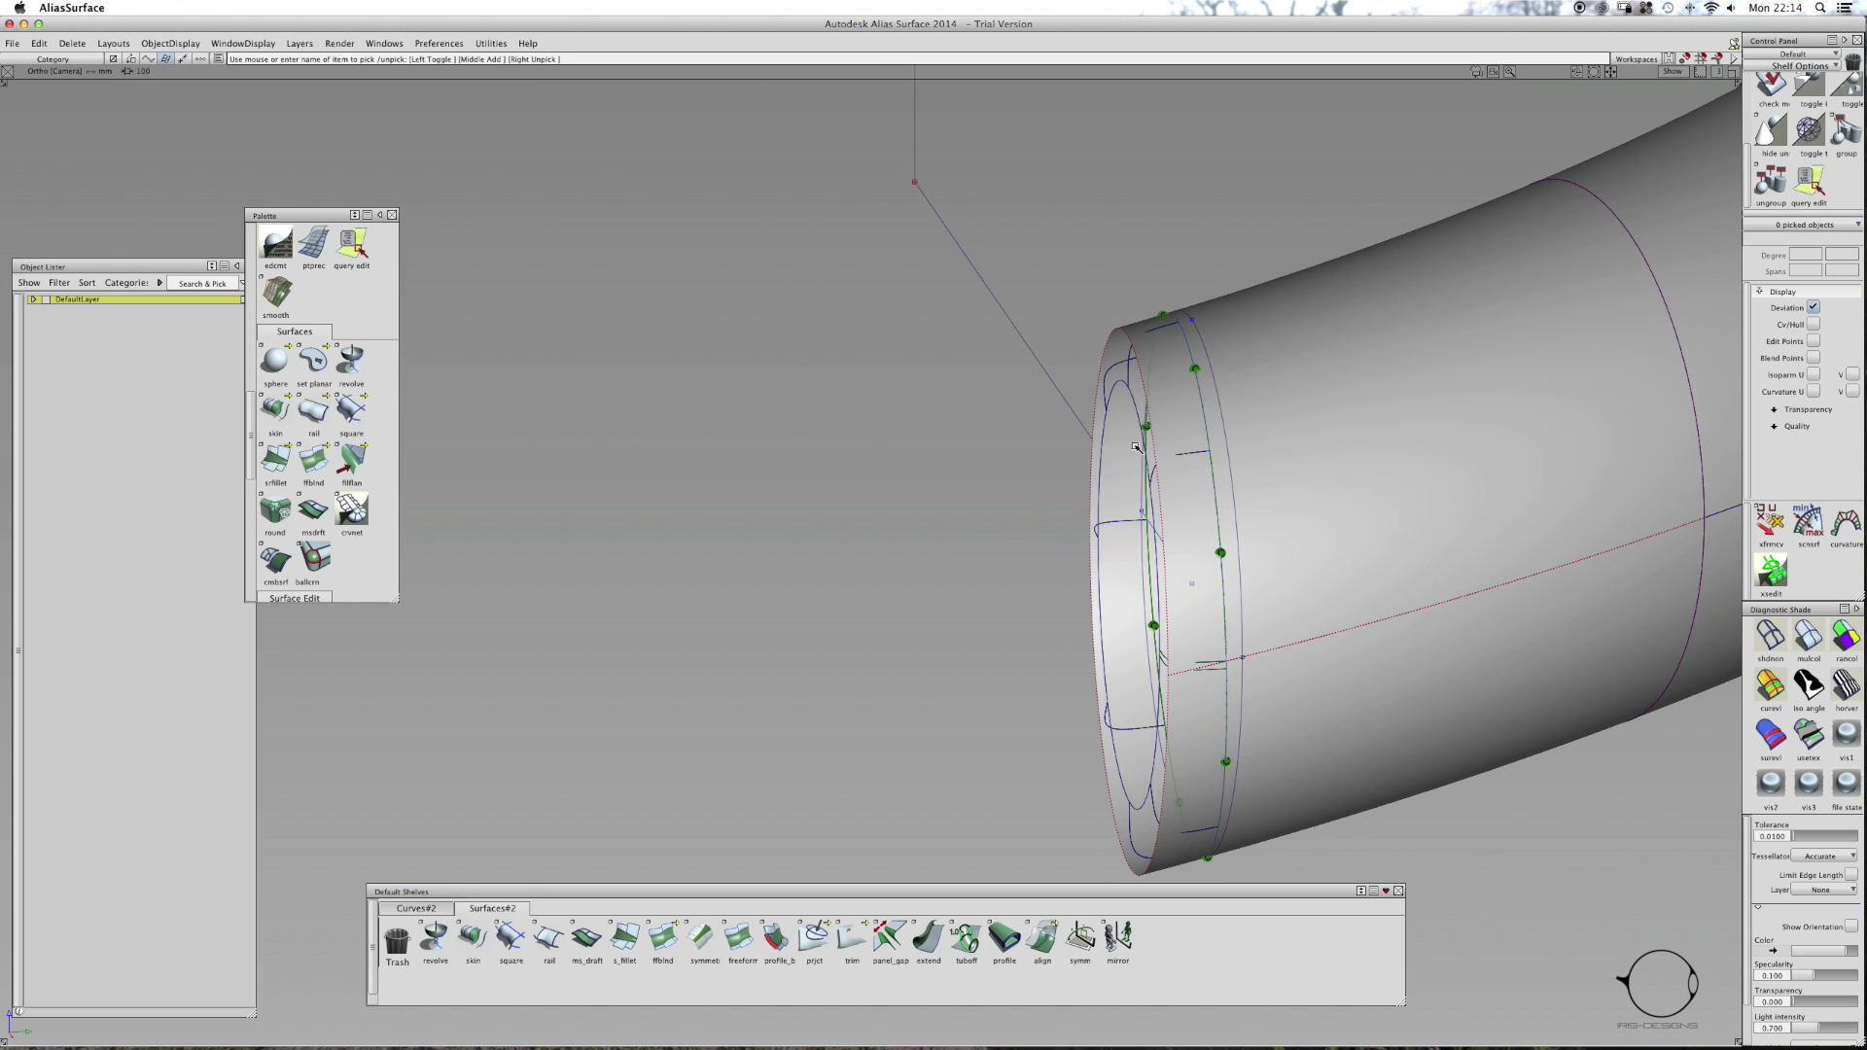
drag(1070, 286, 1271, 889)
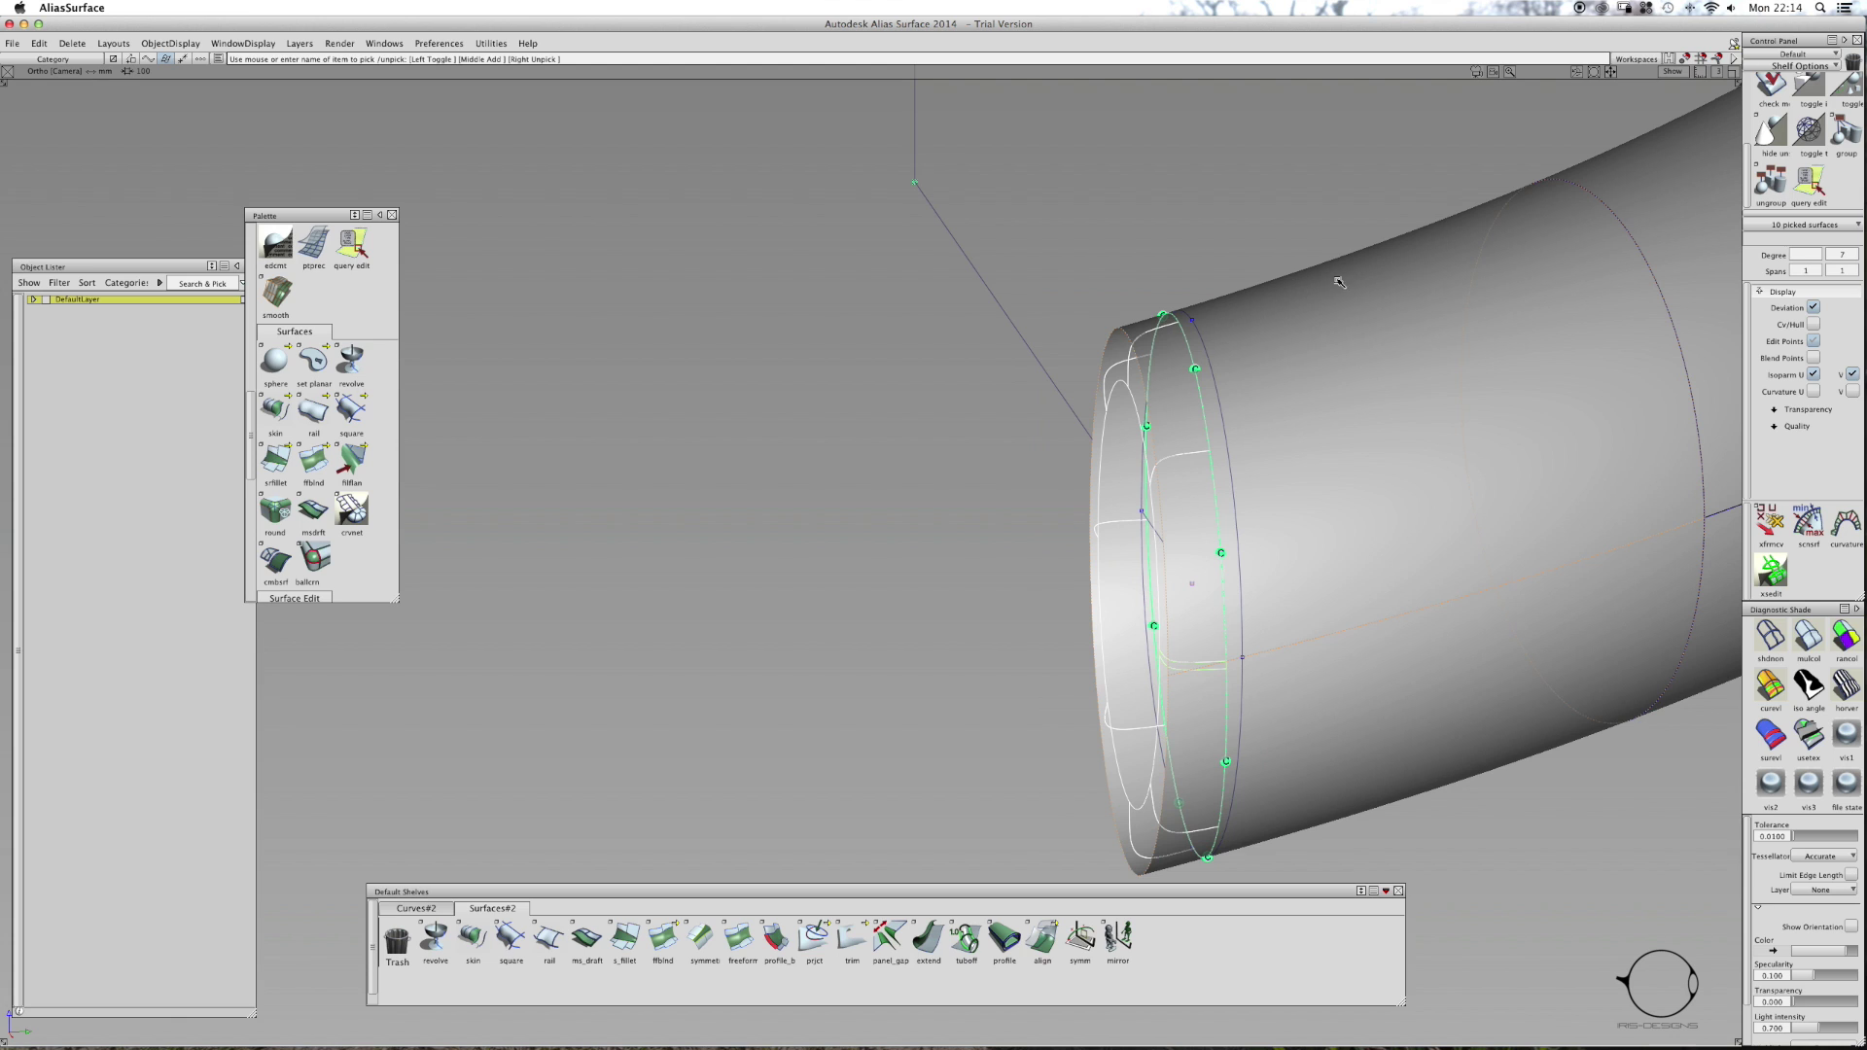
click(1126, 333)
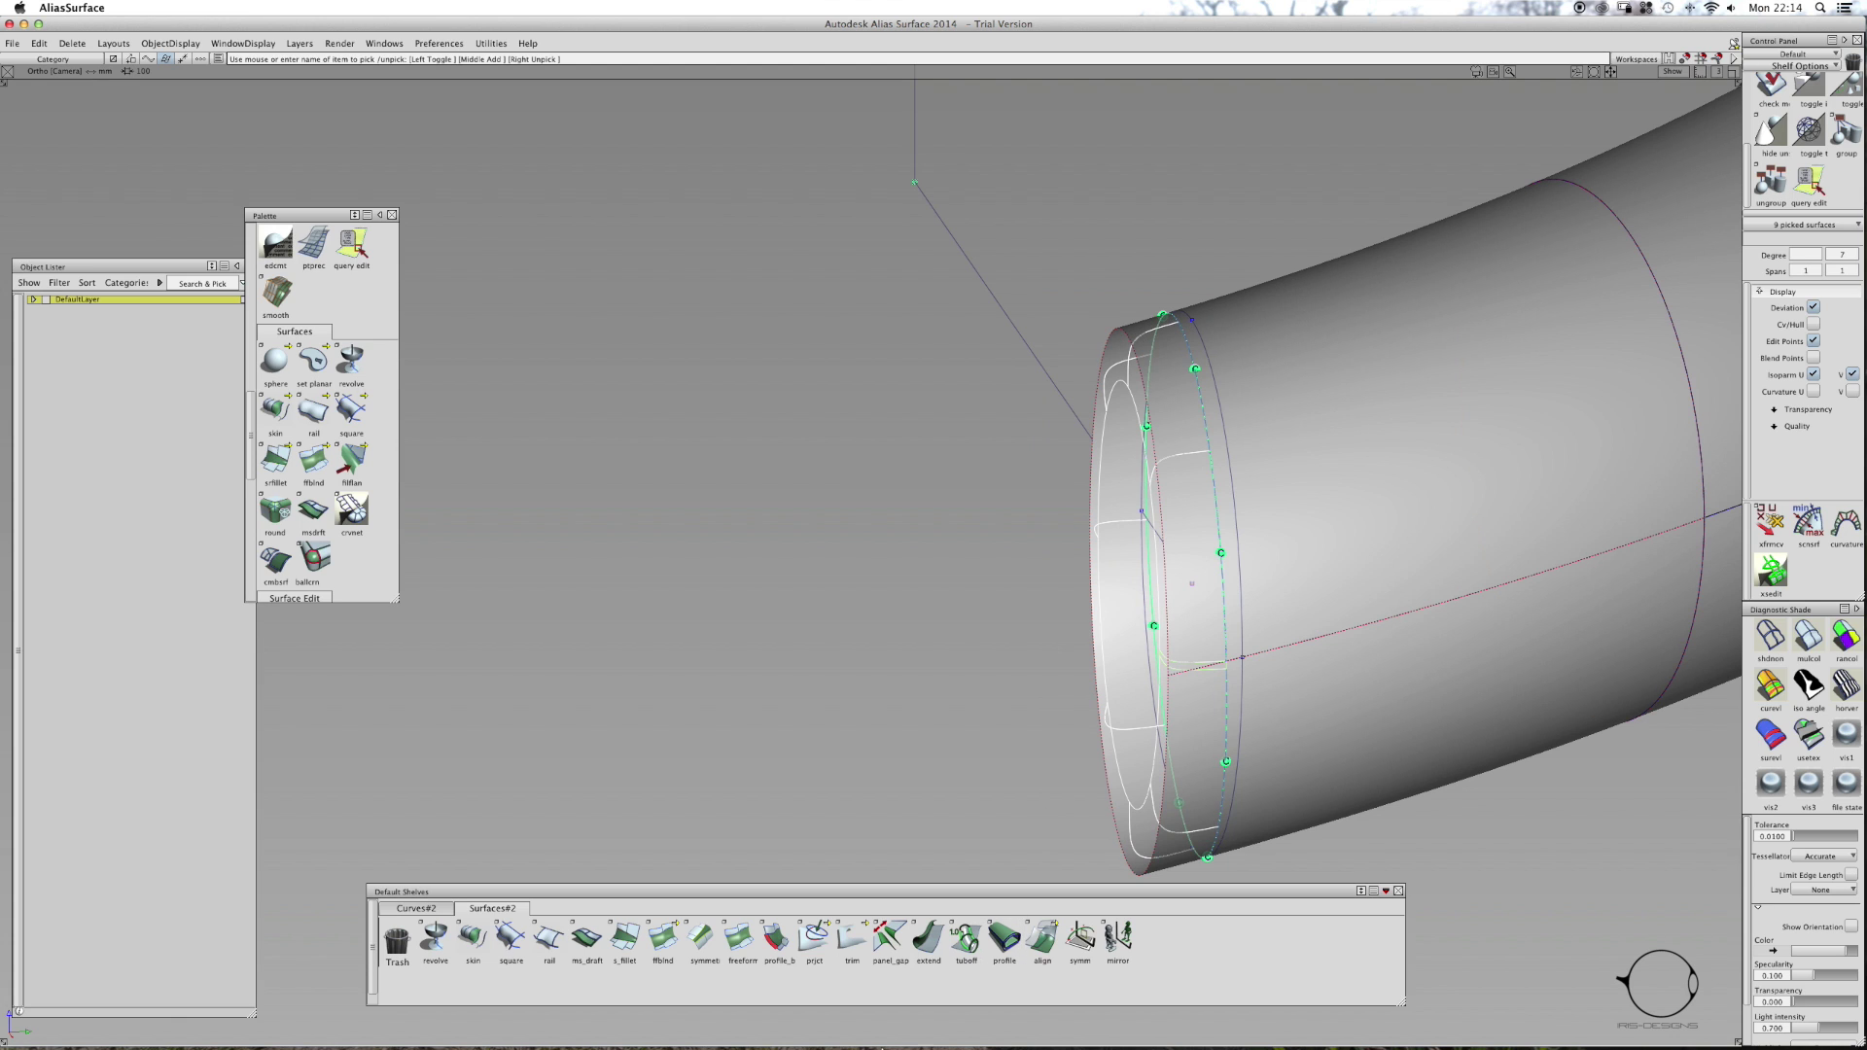
drag(815, 936, 826, 832)
click(1114, 334)
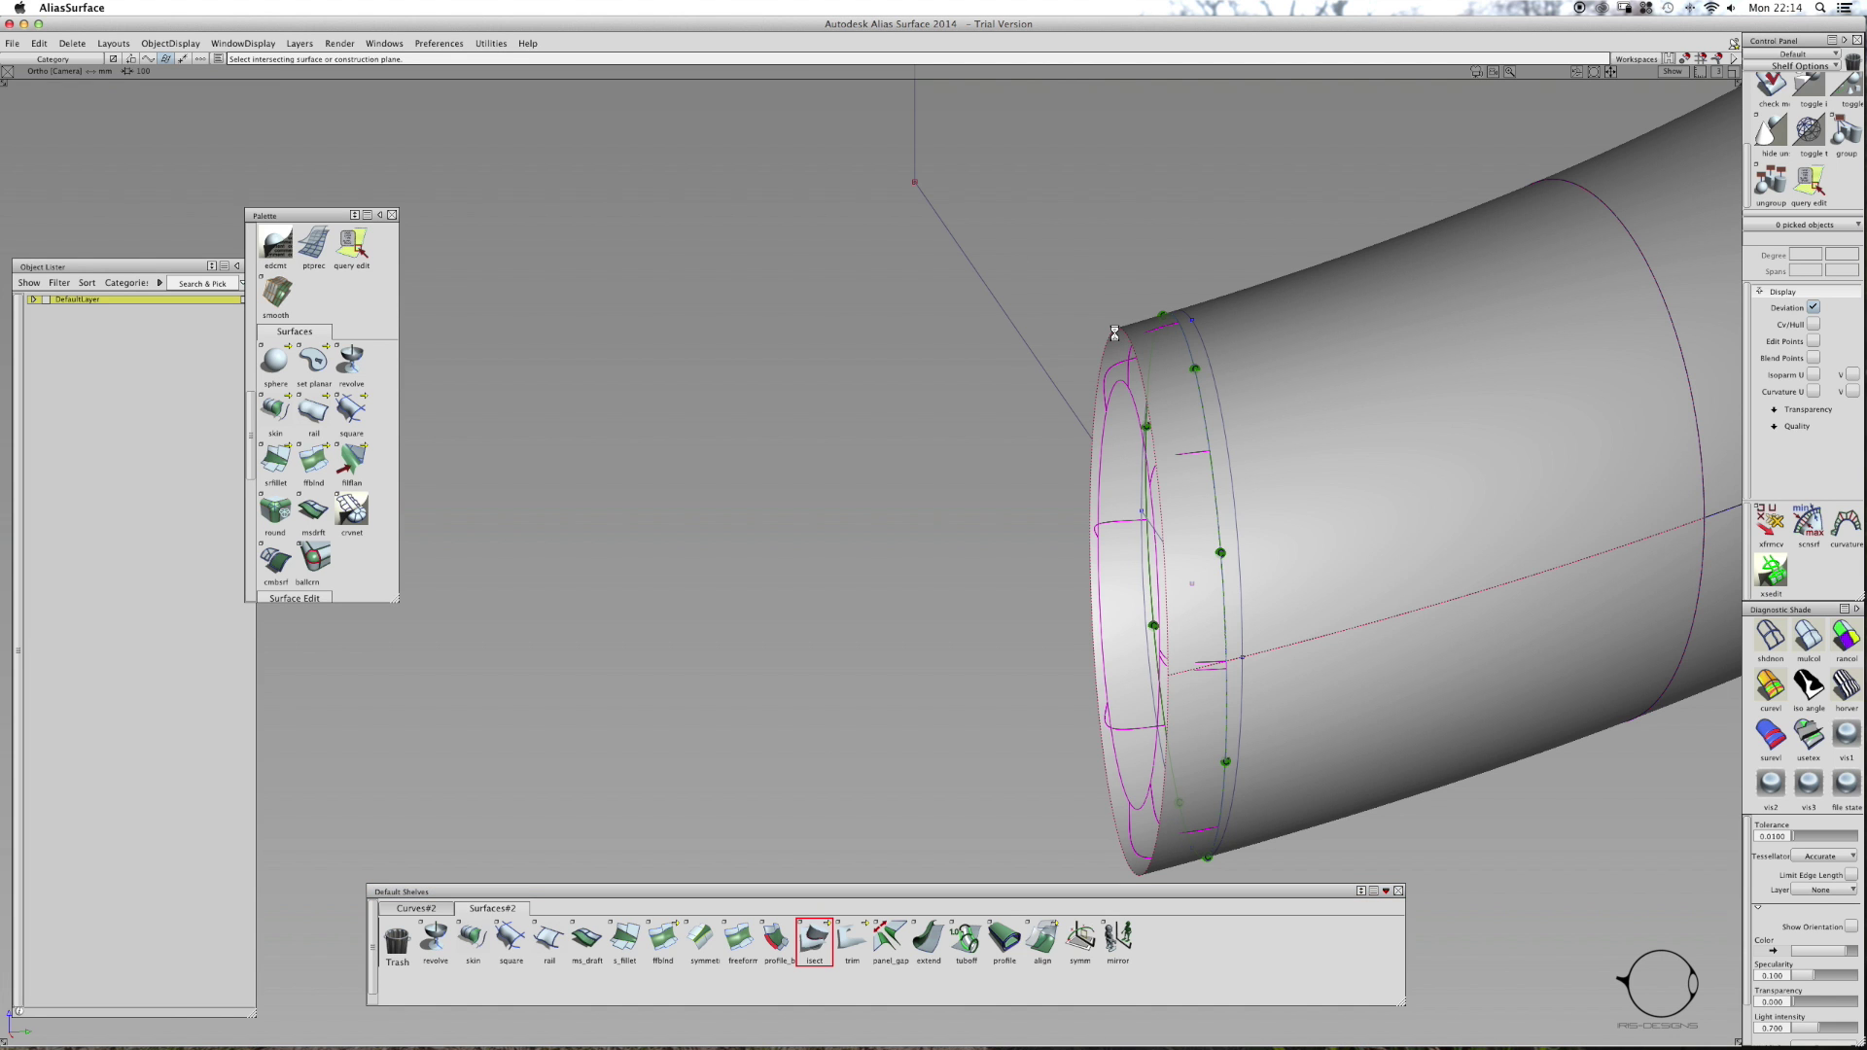
alt+shift+drag(1104, 425, 1332, 542)
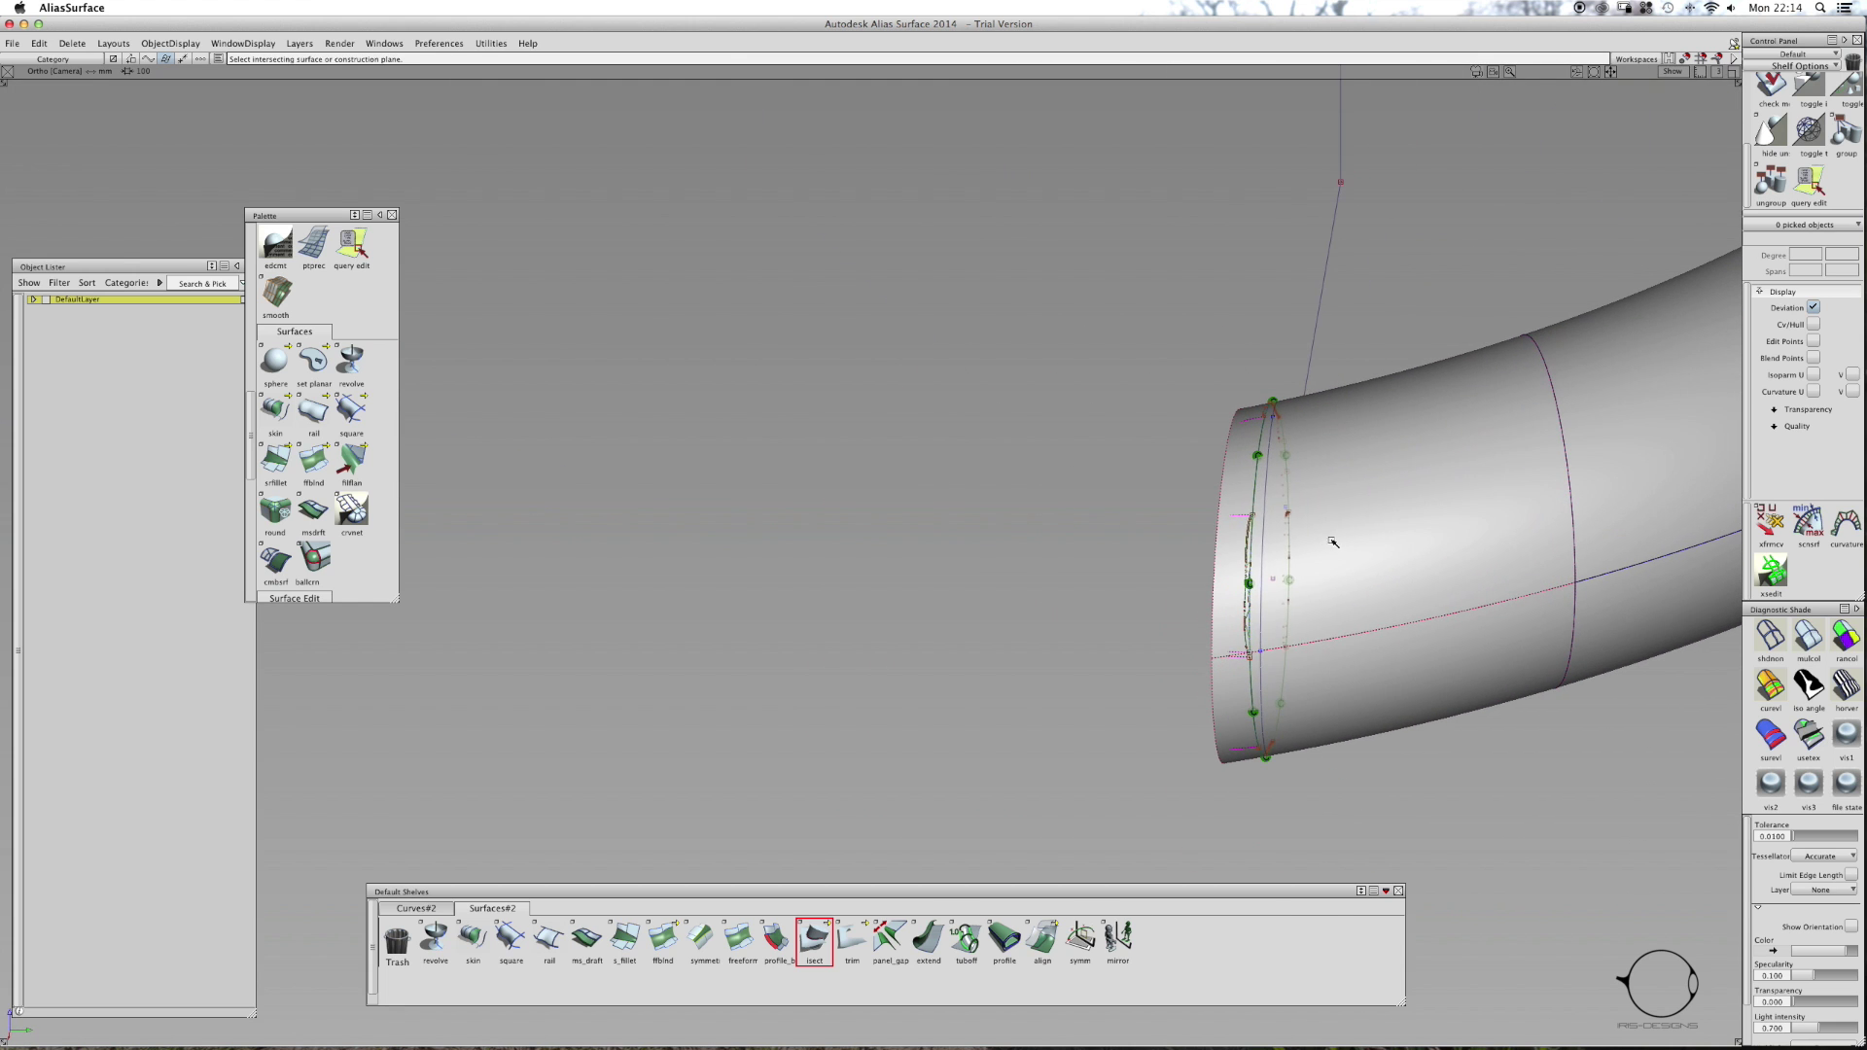
- Delete all the fillet pieces at the tube's lower end, keeping the tube surface
ctrl+shift+drag(1216, 485, 1157, 447)
drag(1126, 379, 1348, 782)
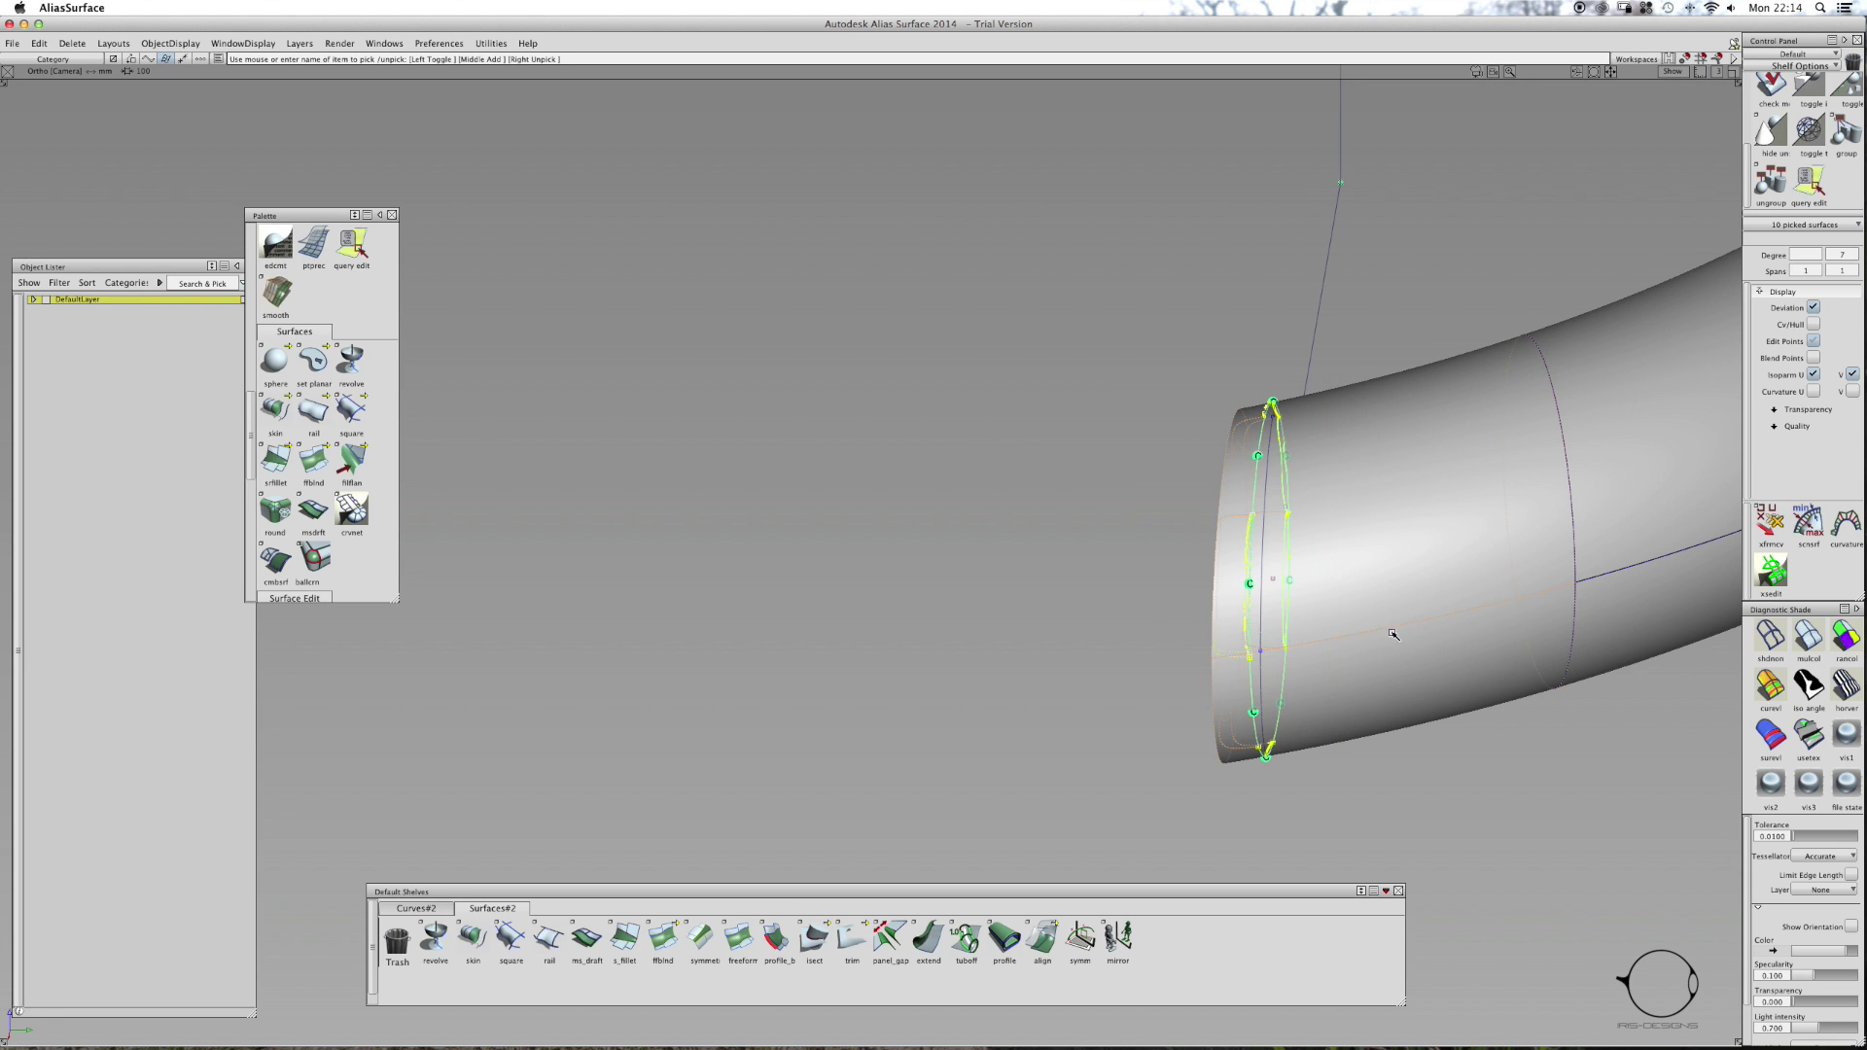
click(1408, 647)
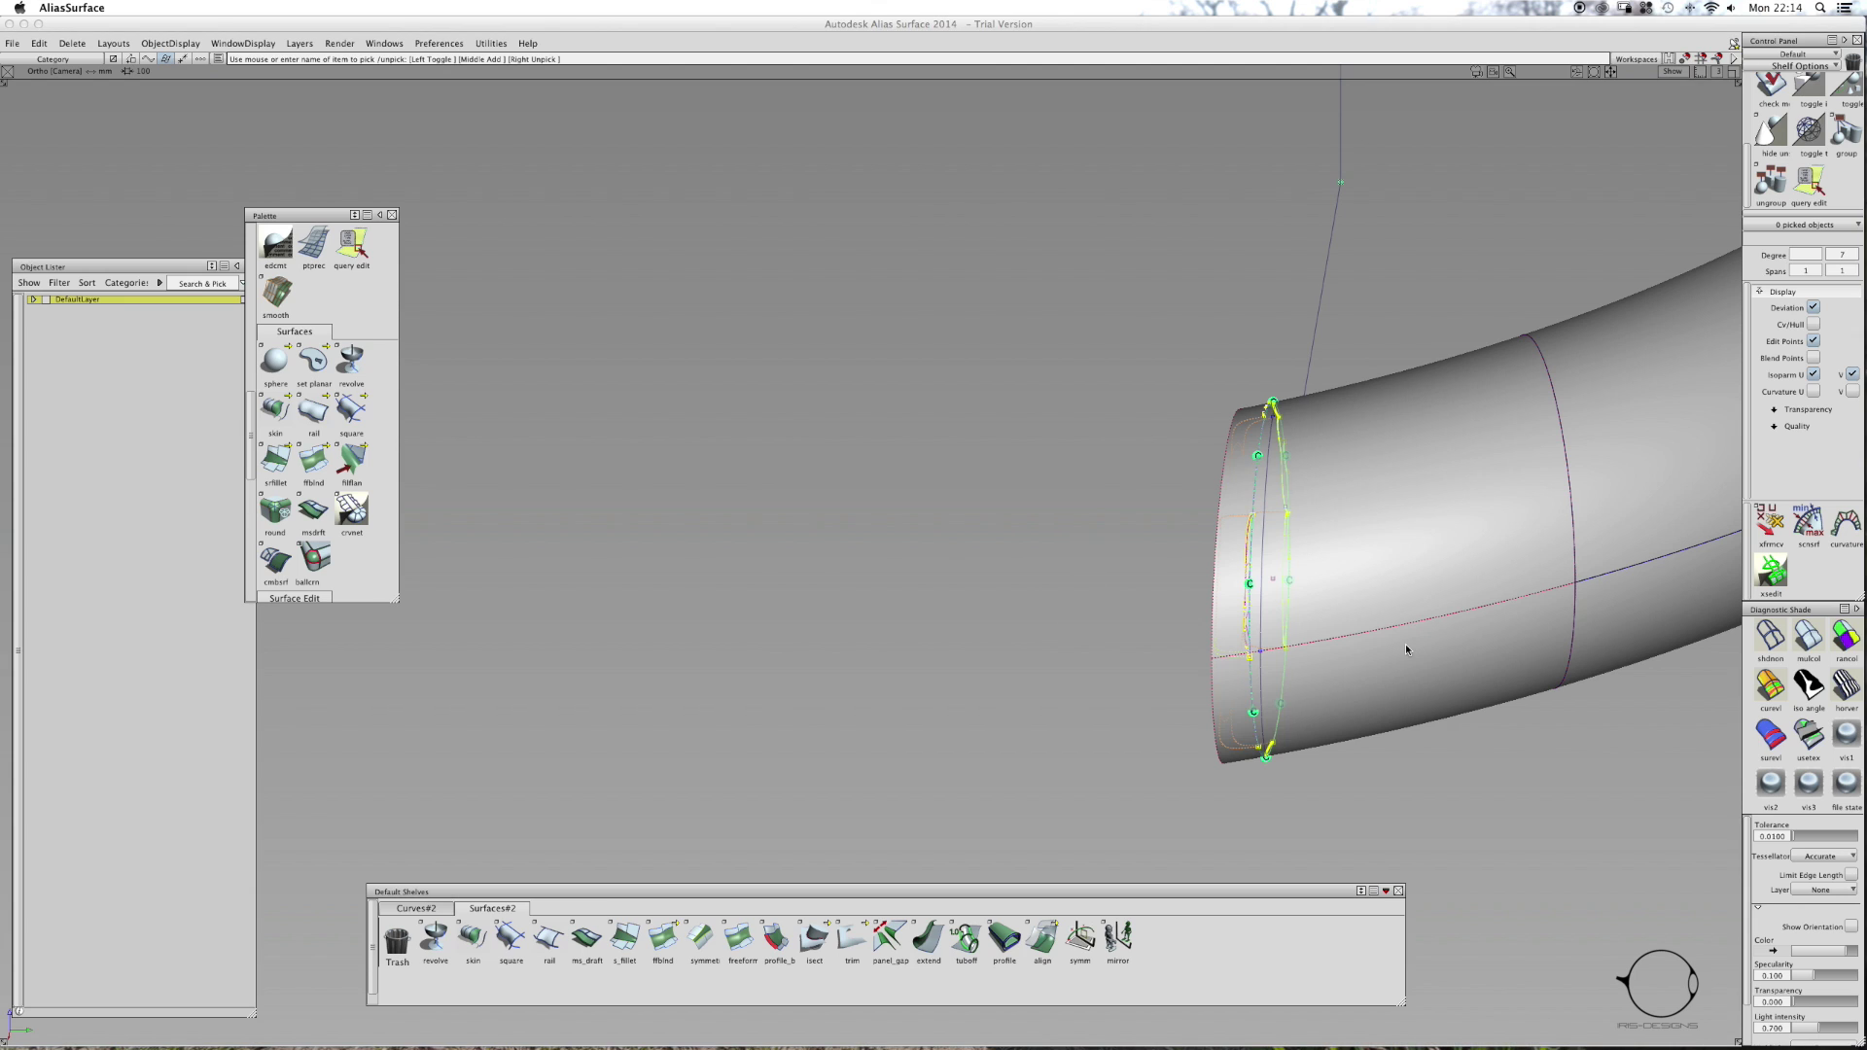
key(Delete)
- Delete the leftover curves-on-surface near the tube's lower end
ctrl+shift+drag(1412, 645, 1408, 642)
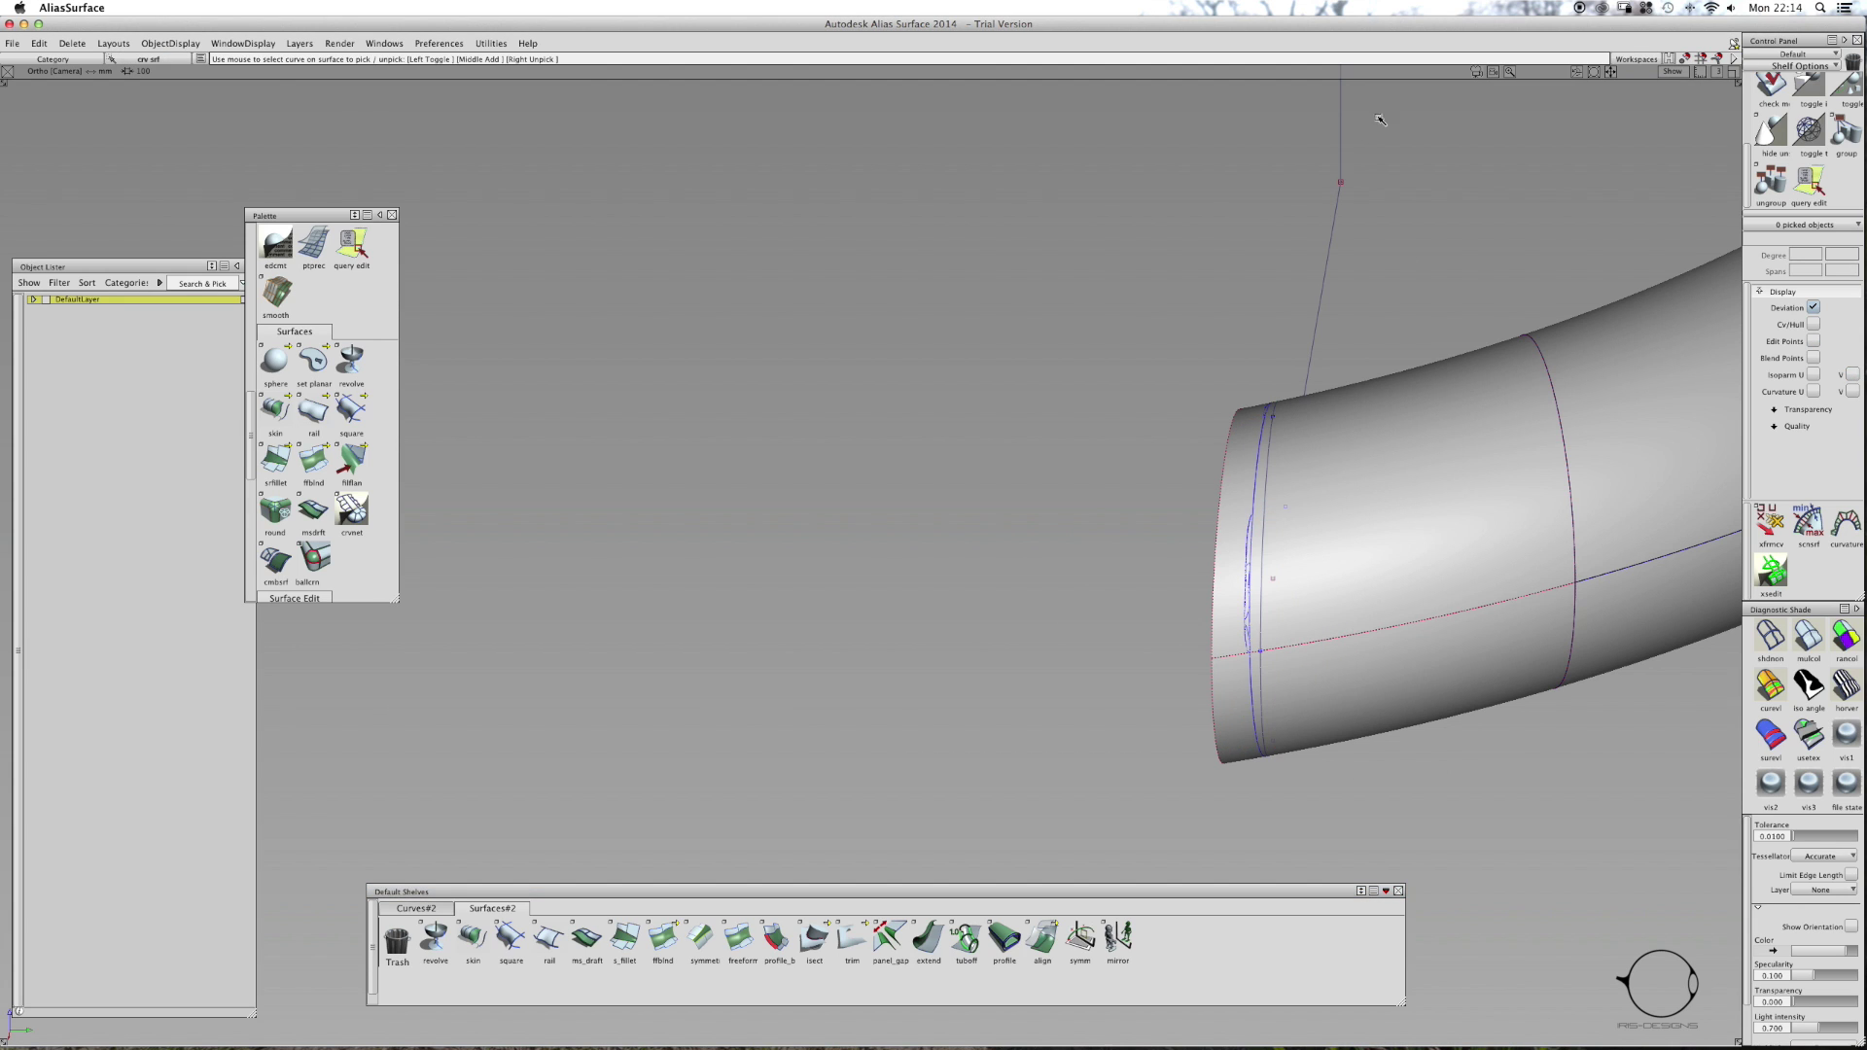
drag(1366, 236, 1033, 848)
key(Delete)
key(Return)
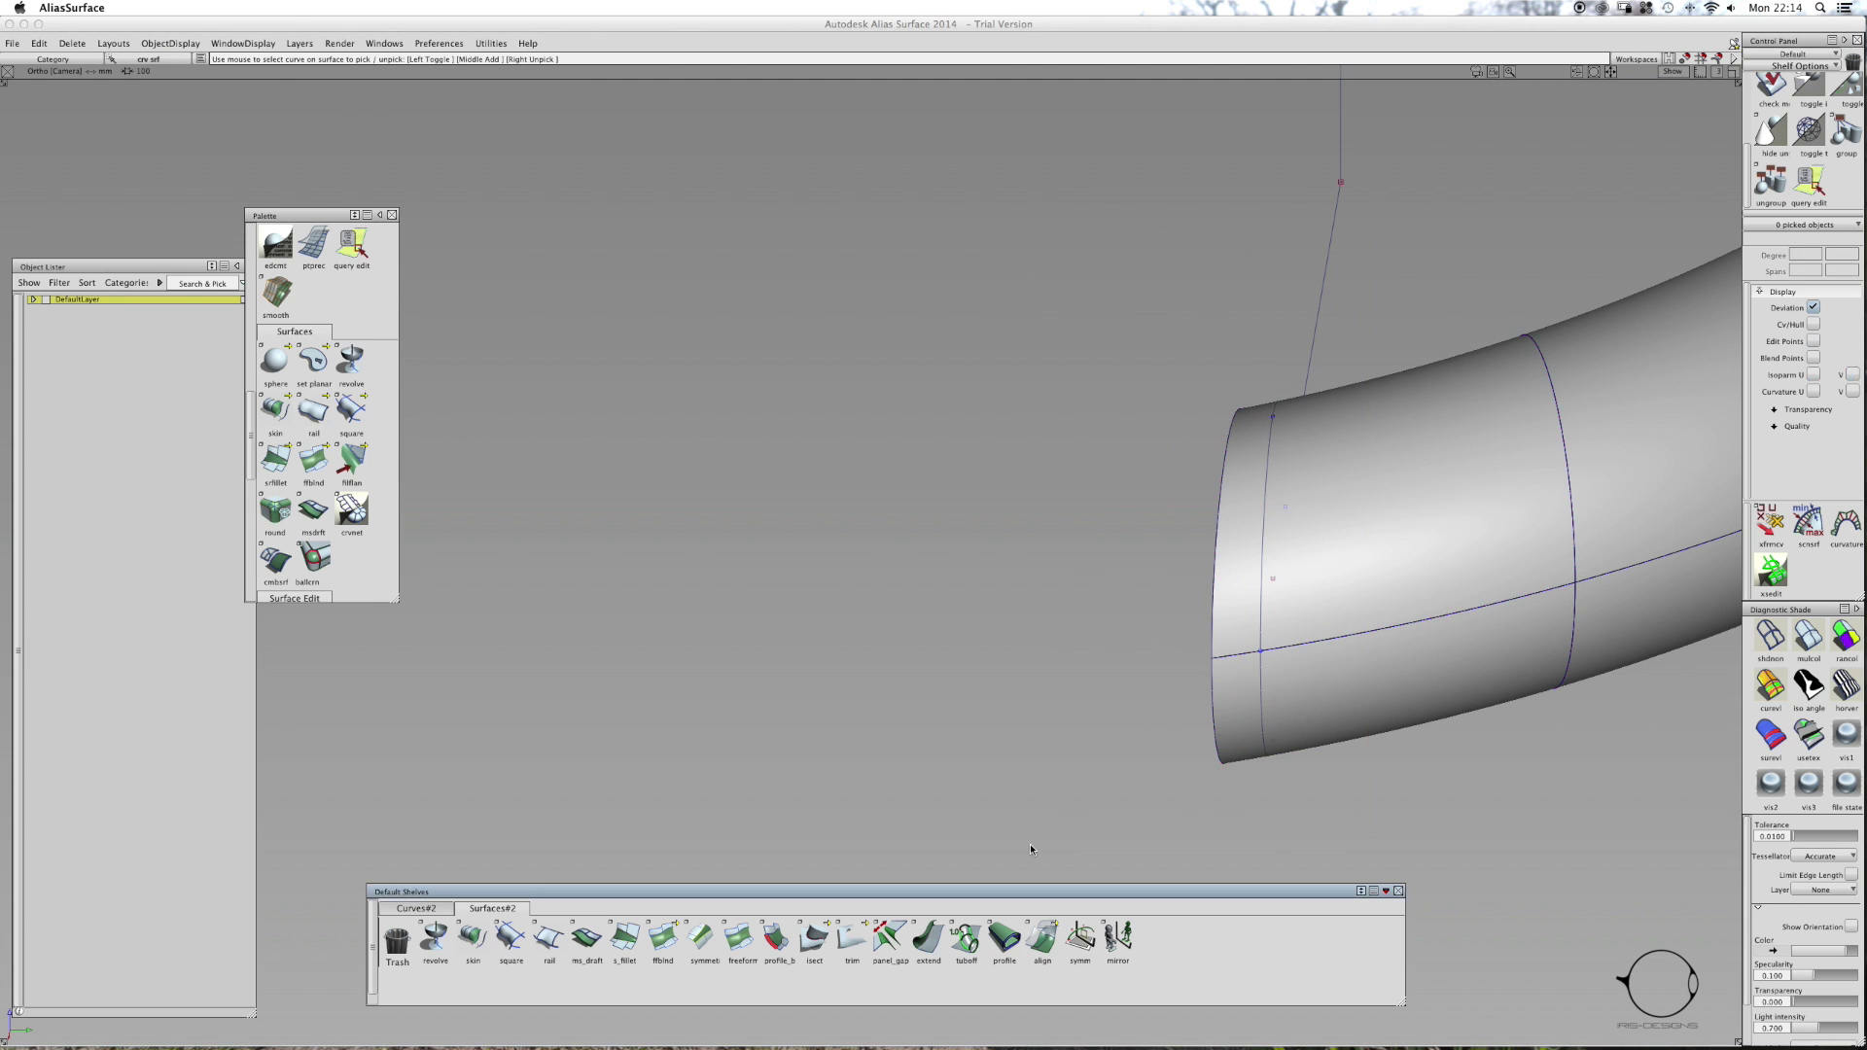
- Create a planar surface from the open edge at the tube's lower end and check it by picking and releasing it
alt+shift+click(1224, 660)
alt+shift+drag(1303, 651, 1635, 582)
mouse_move(931, 564)
alt+shift+mouse_down()
mouse_move(1269, 652)
mouse_move(1339, 555)
alt+shift+mouse_up()
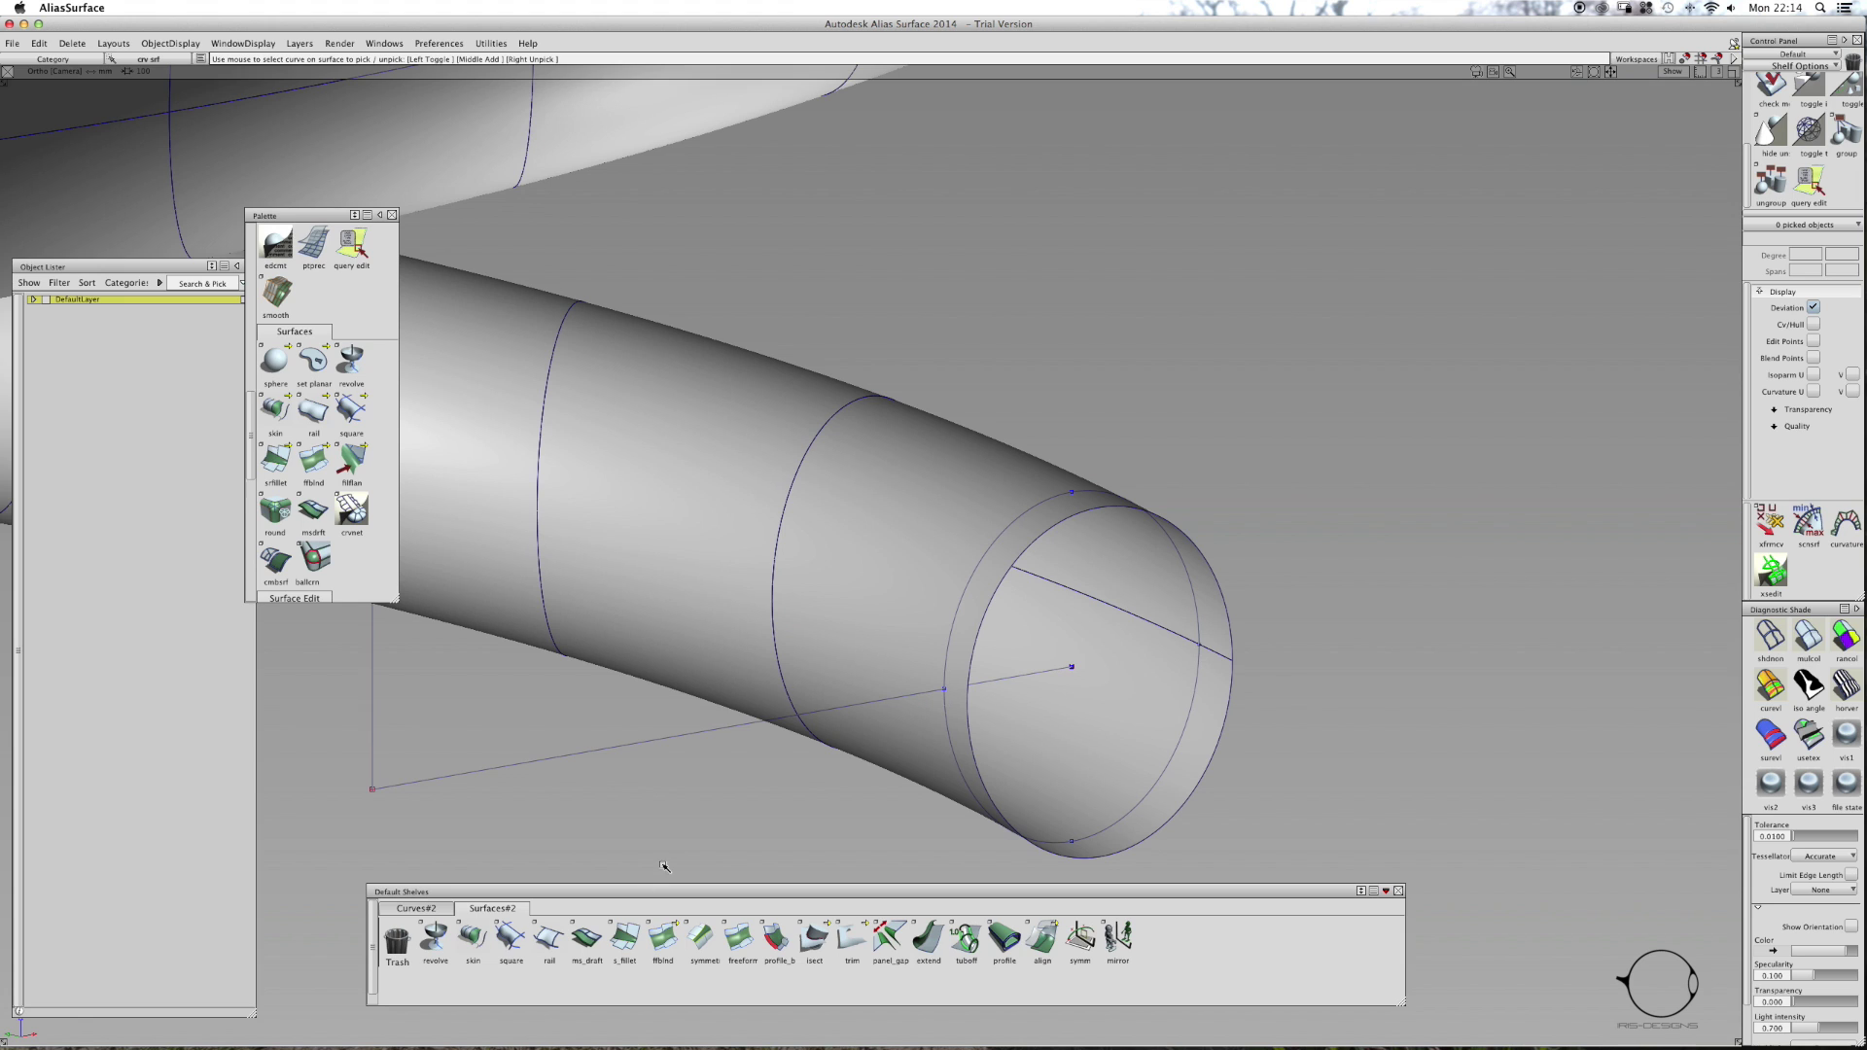
click(442, 910)
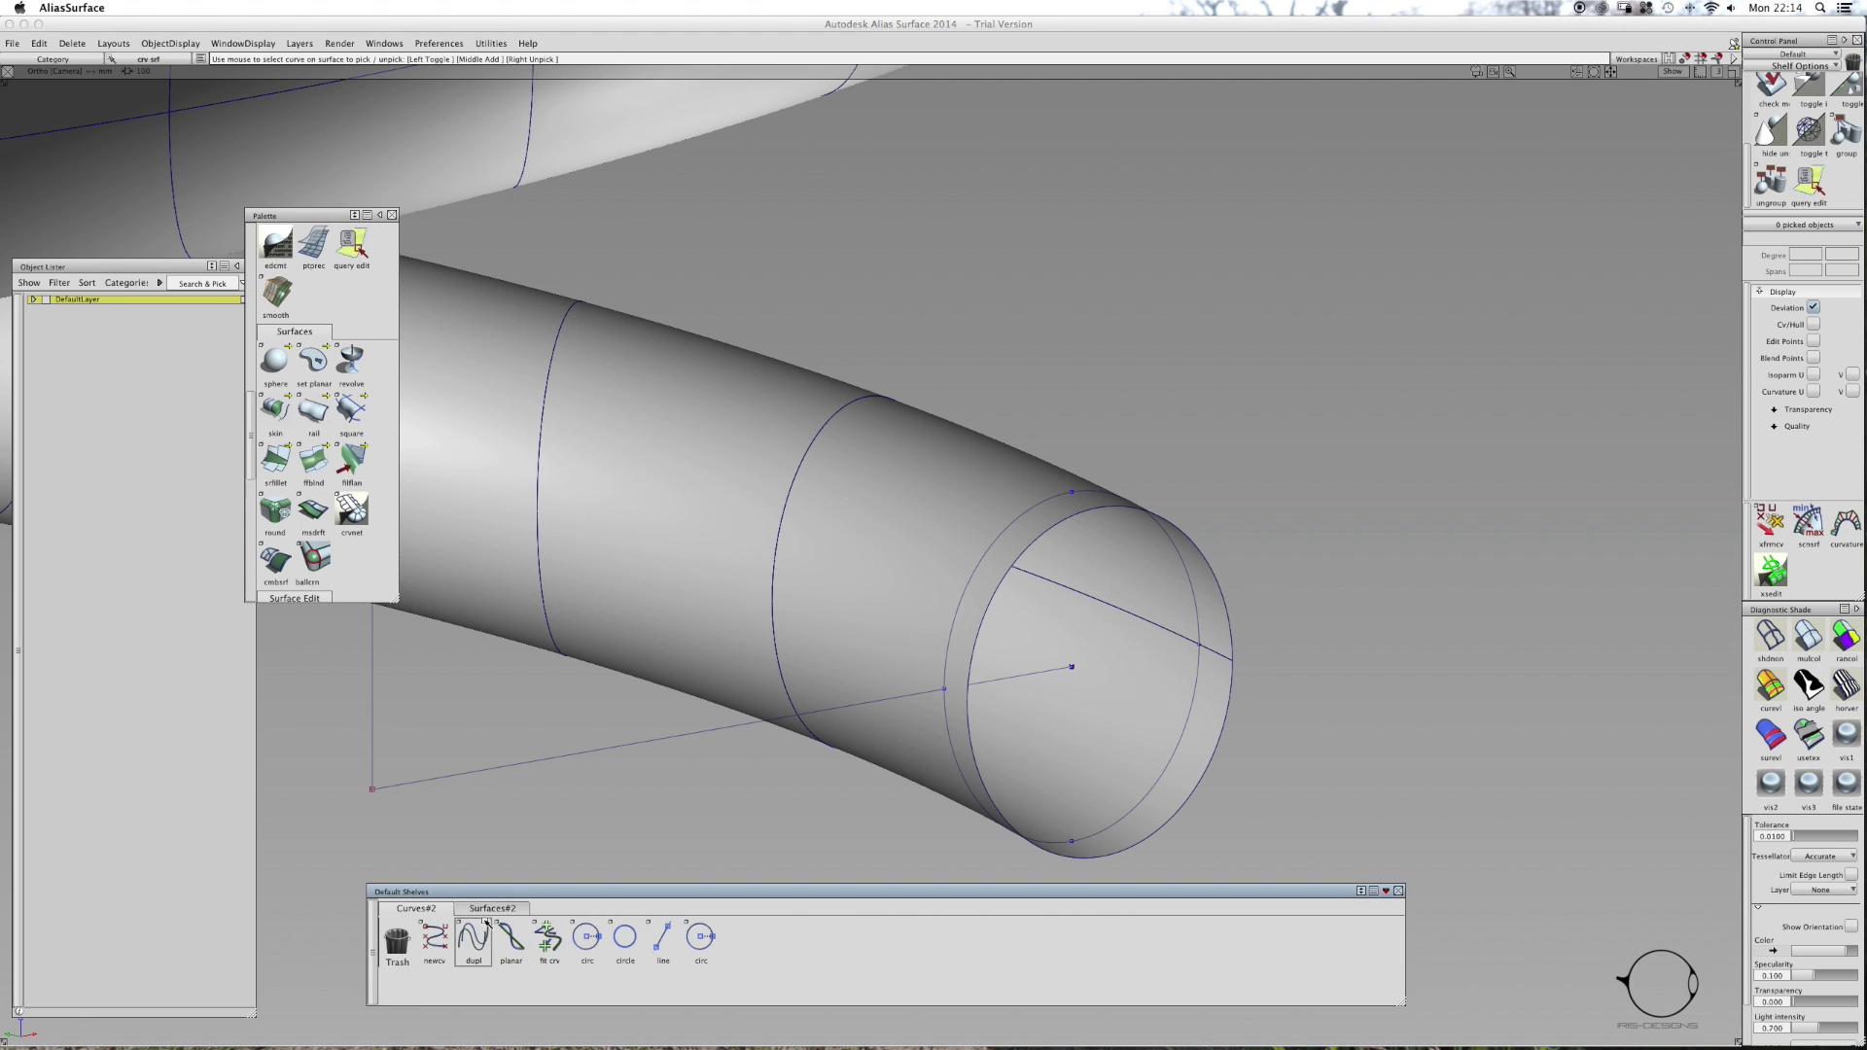
click(493, 910)
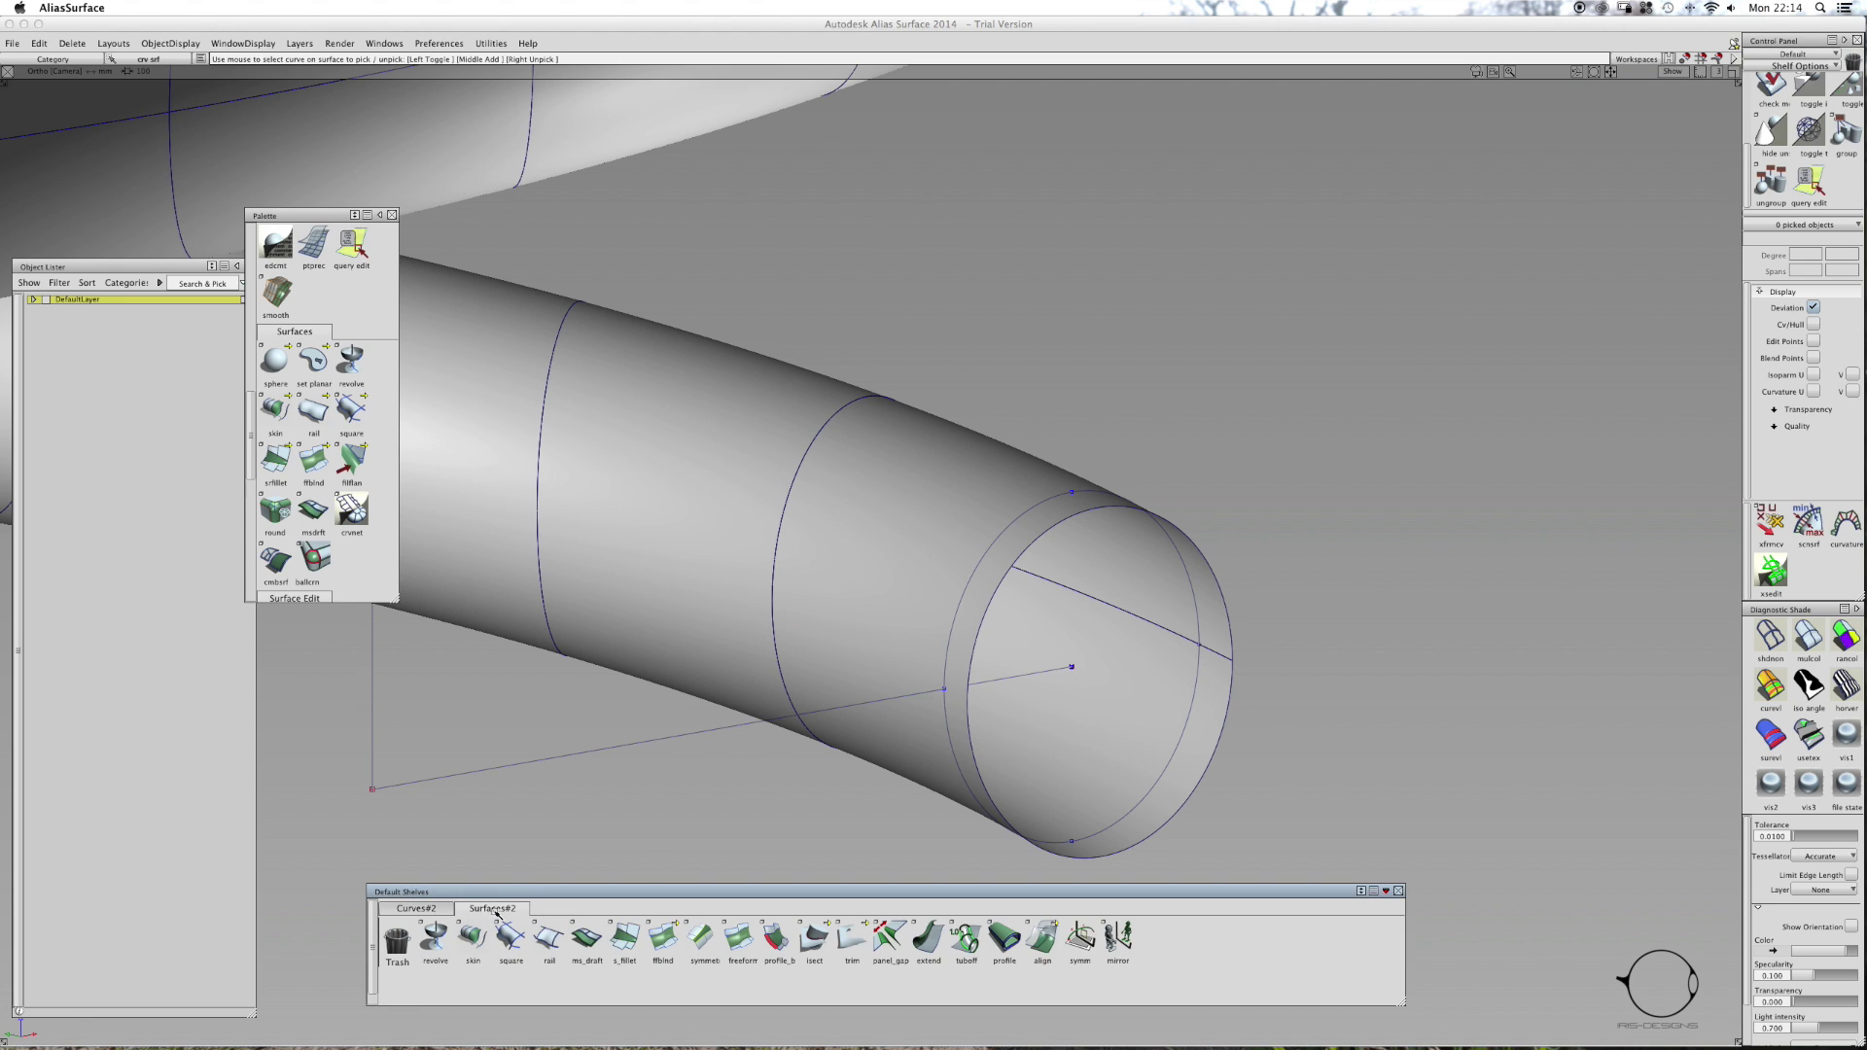
click(318, 364)
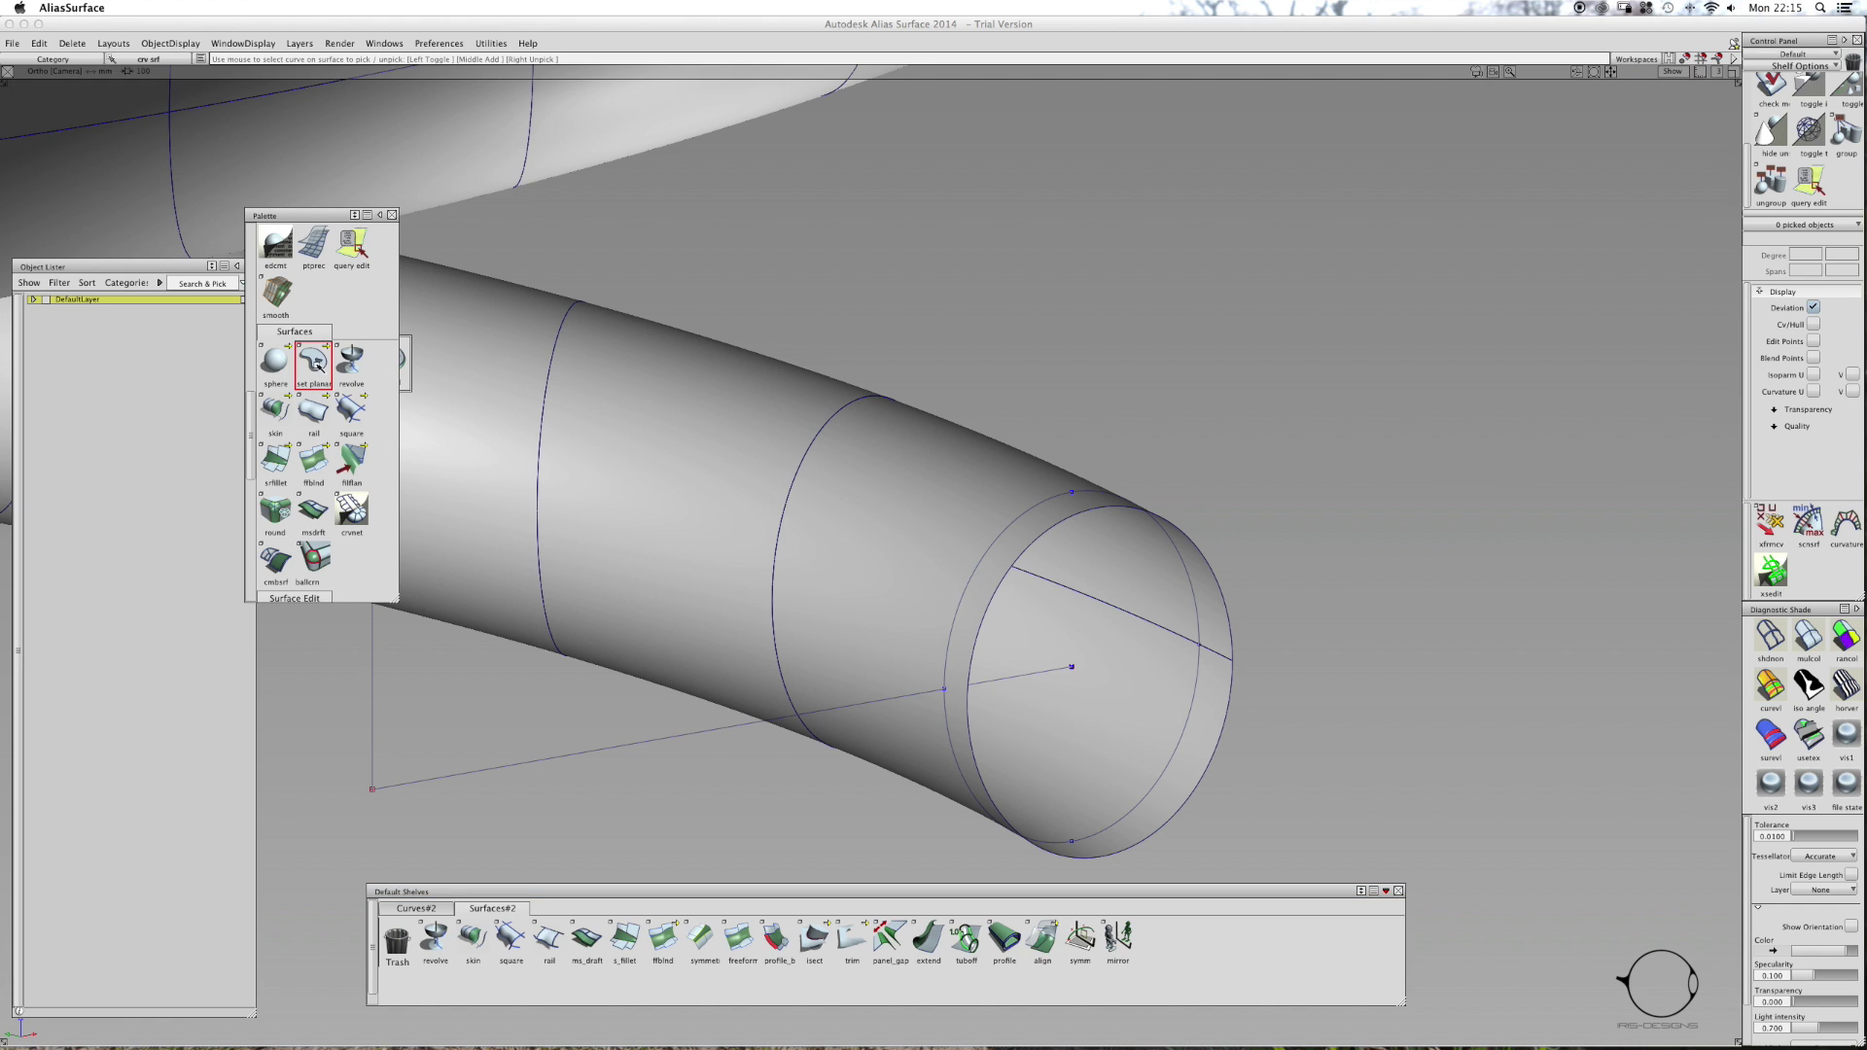
click(1065, 546)
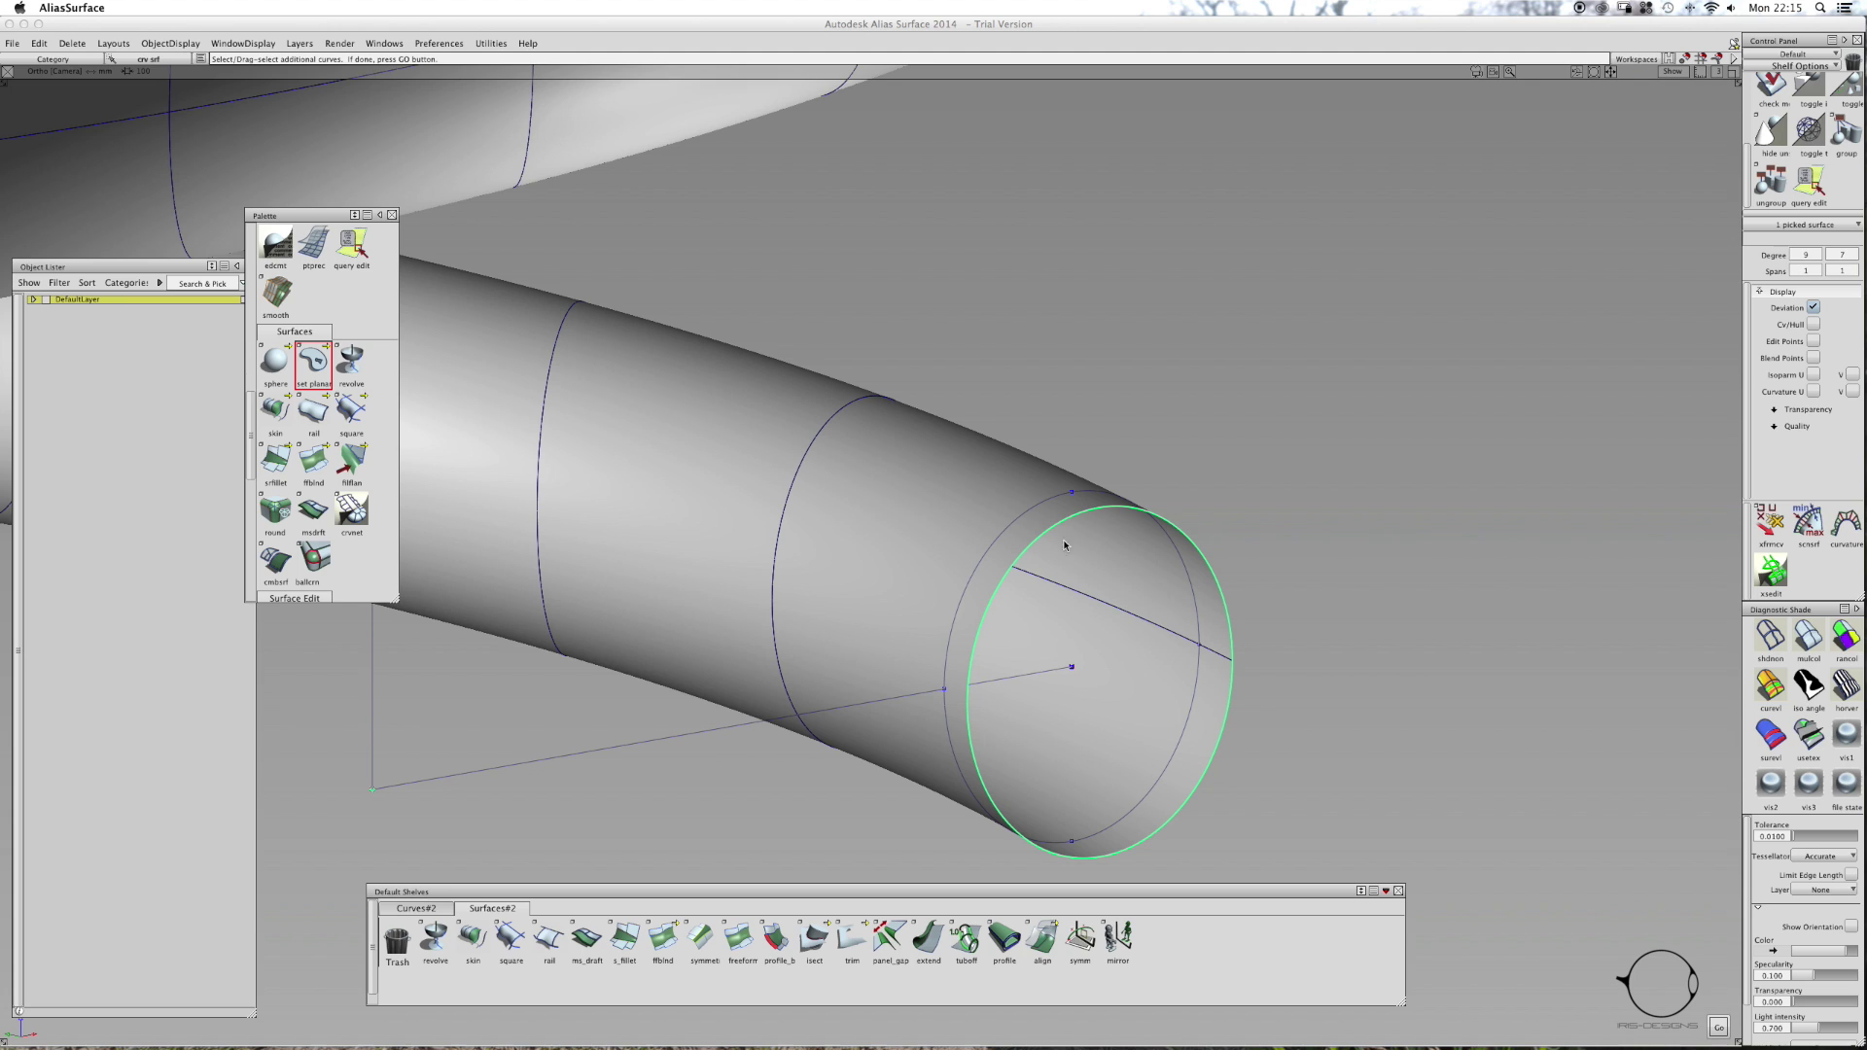
key(Return)
ctrl+shift+drag(1026, 712, 1023, 696)
click(1023, 694)
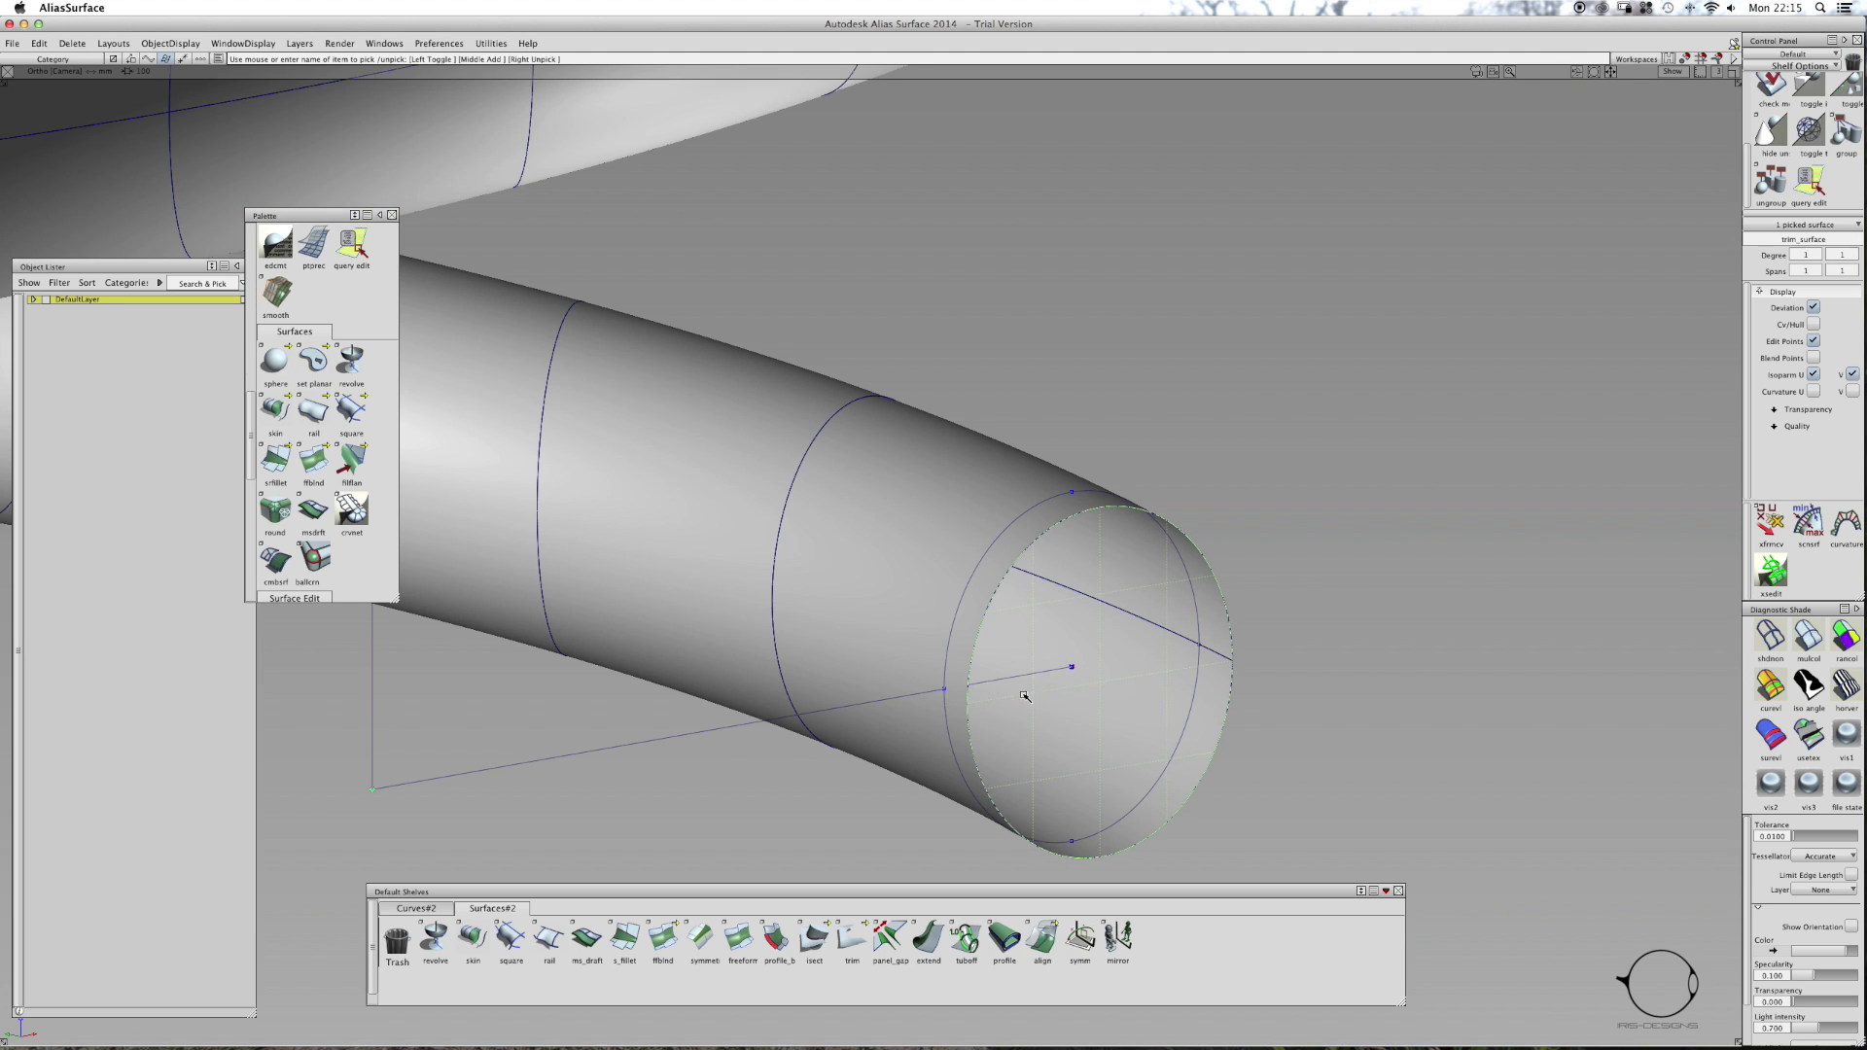
click(473, 850)
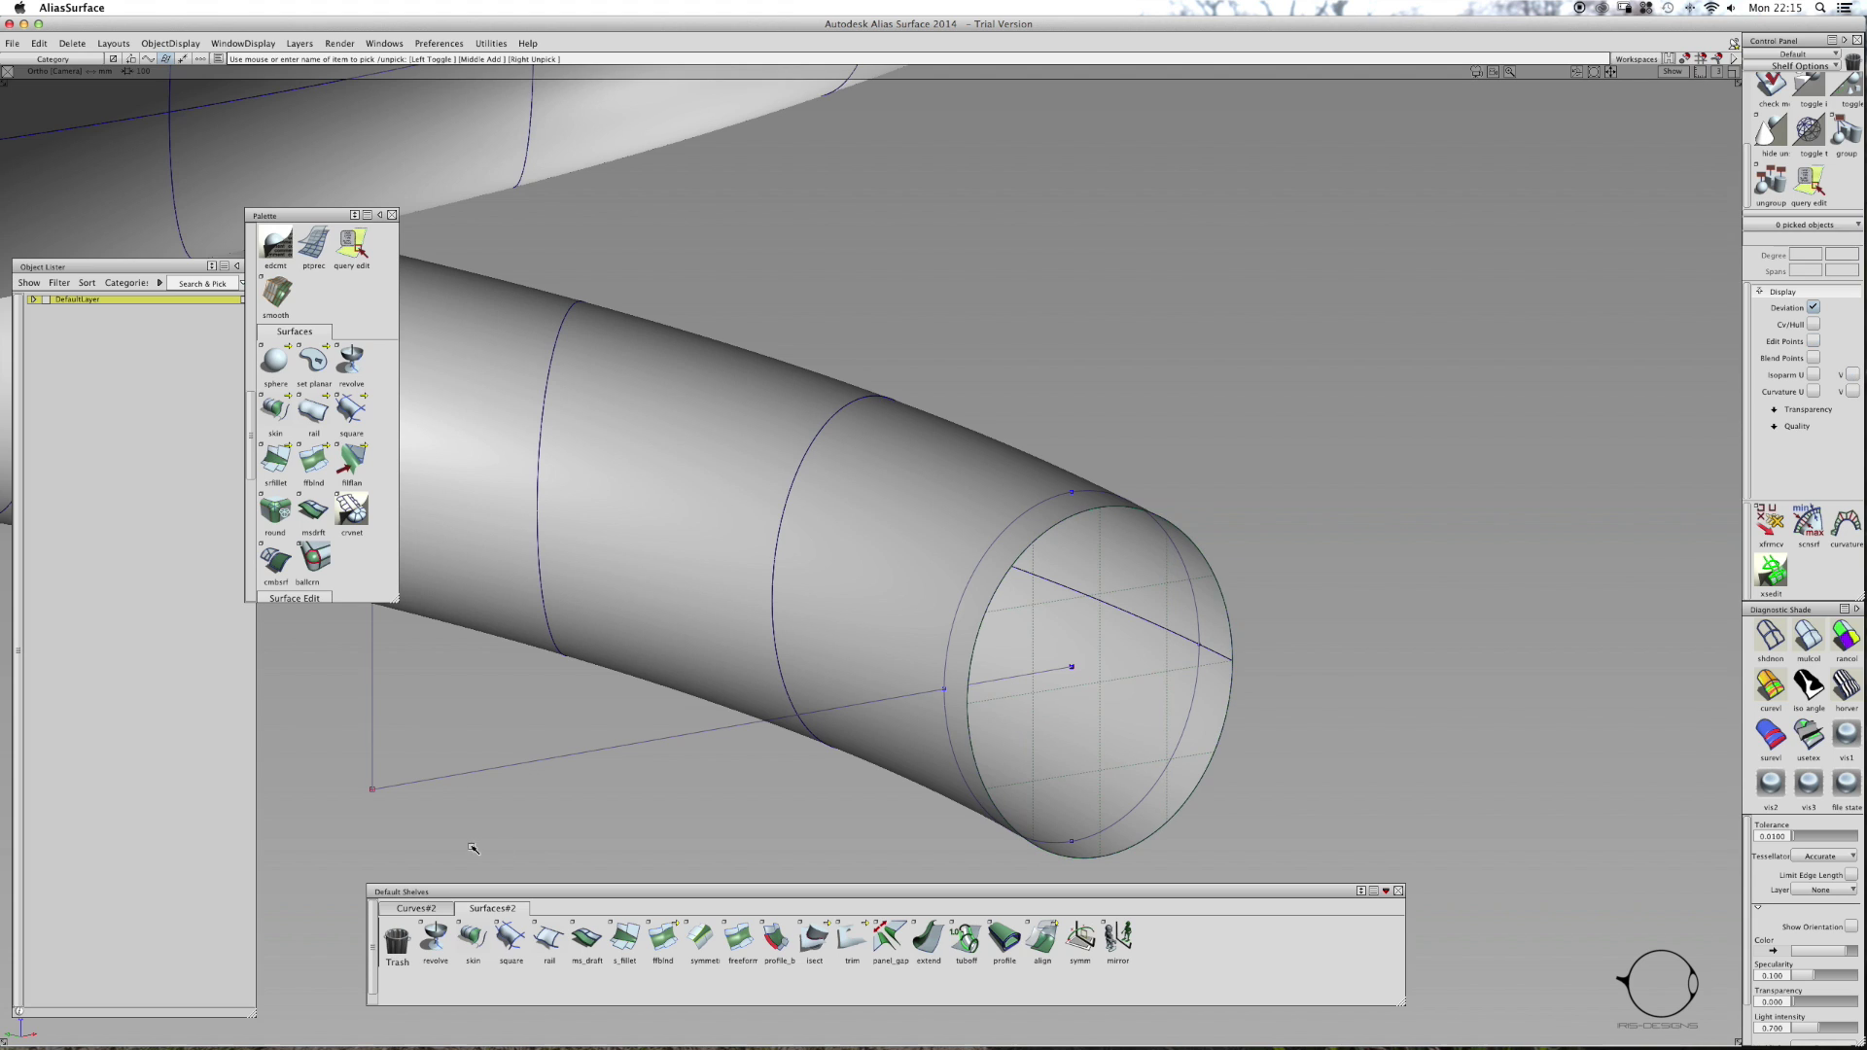
- Round the edge between the new planar cap and the tube's lower end with the Round tool, and shade the result
click(275, 509)
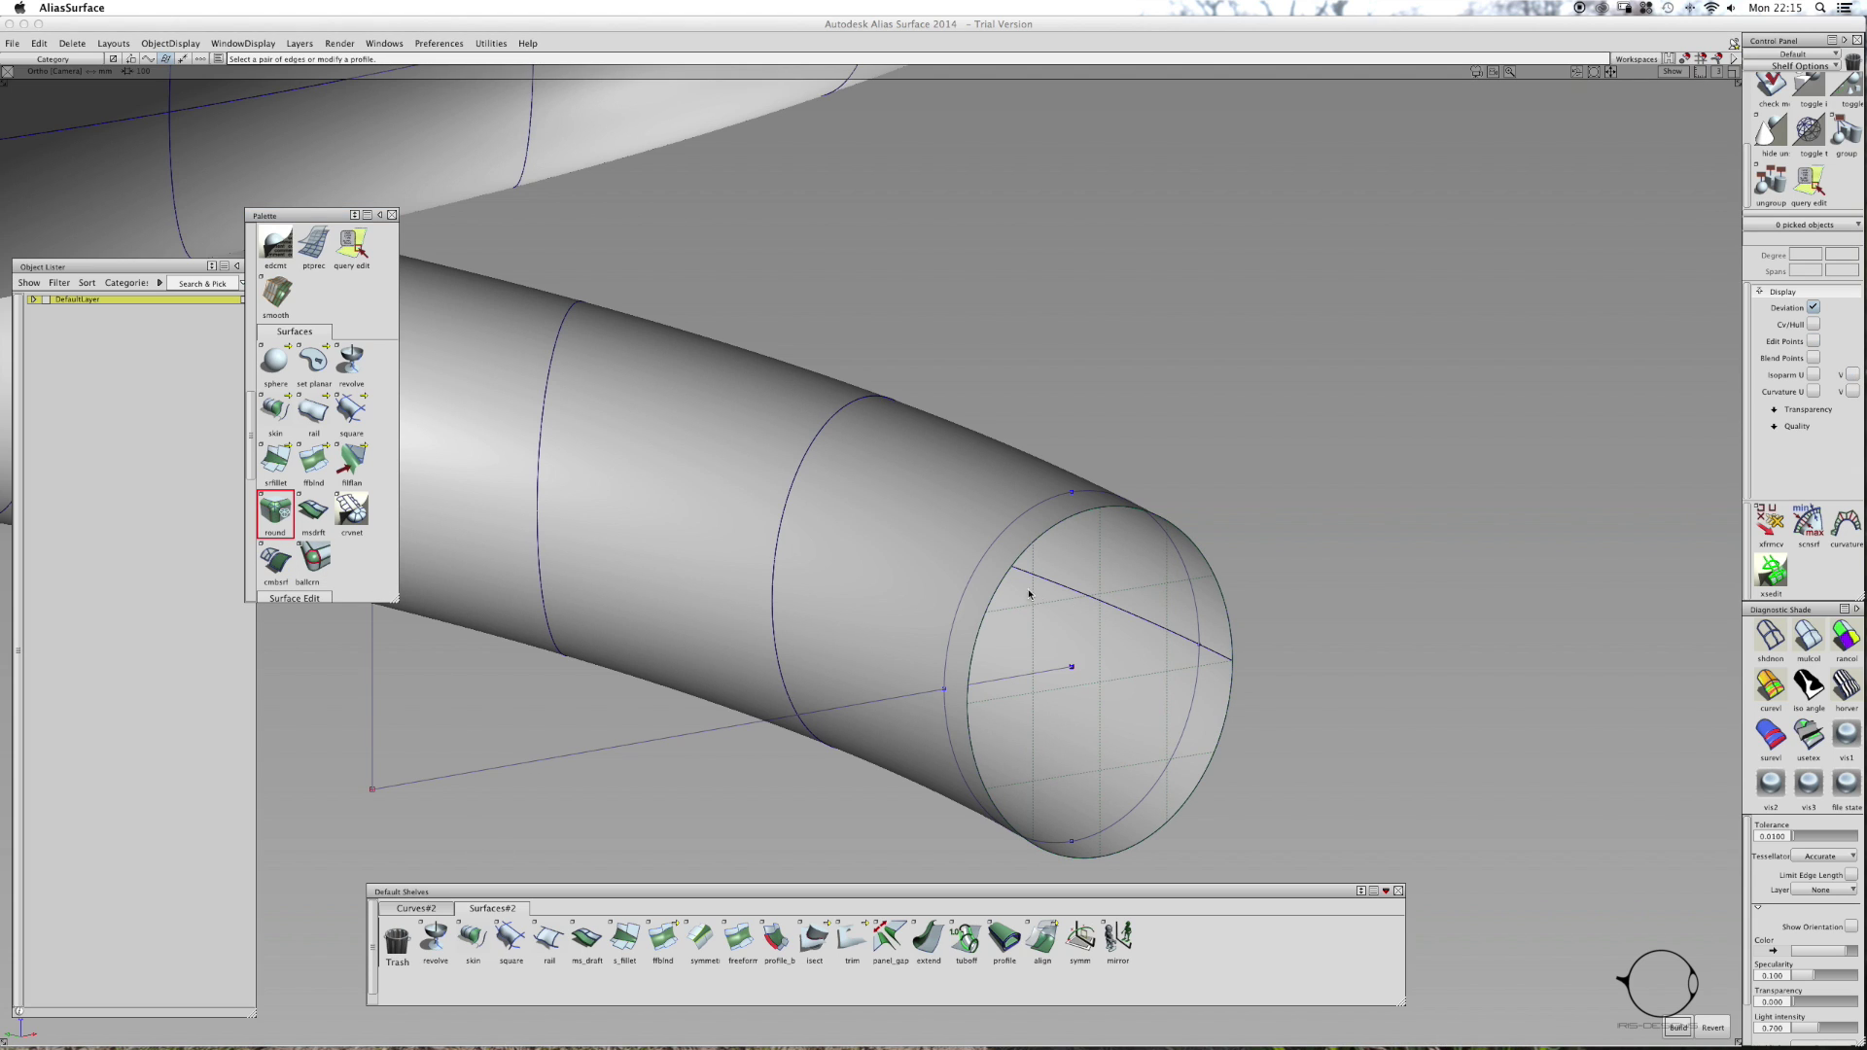
click(998, 595)
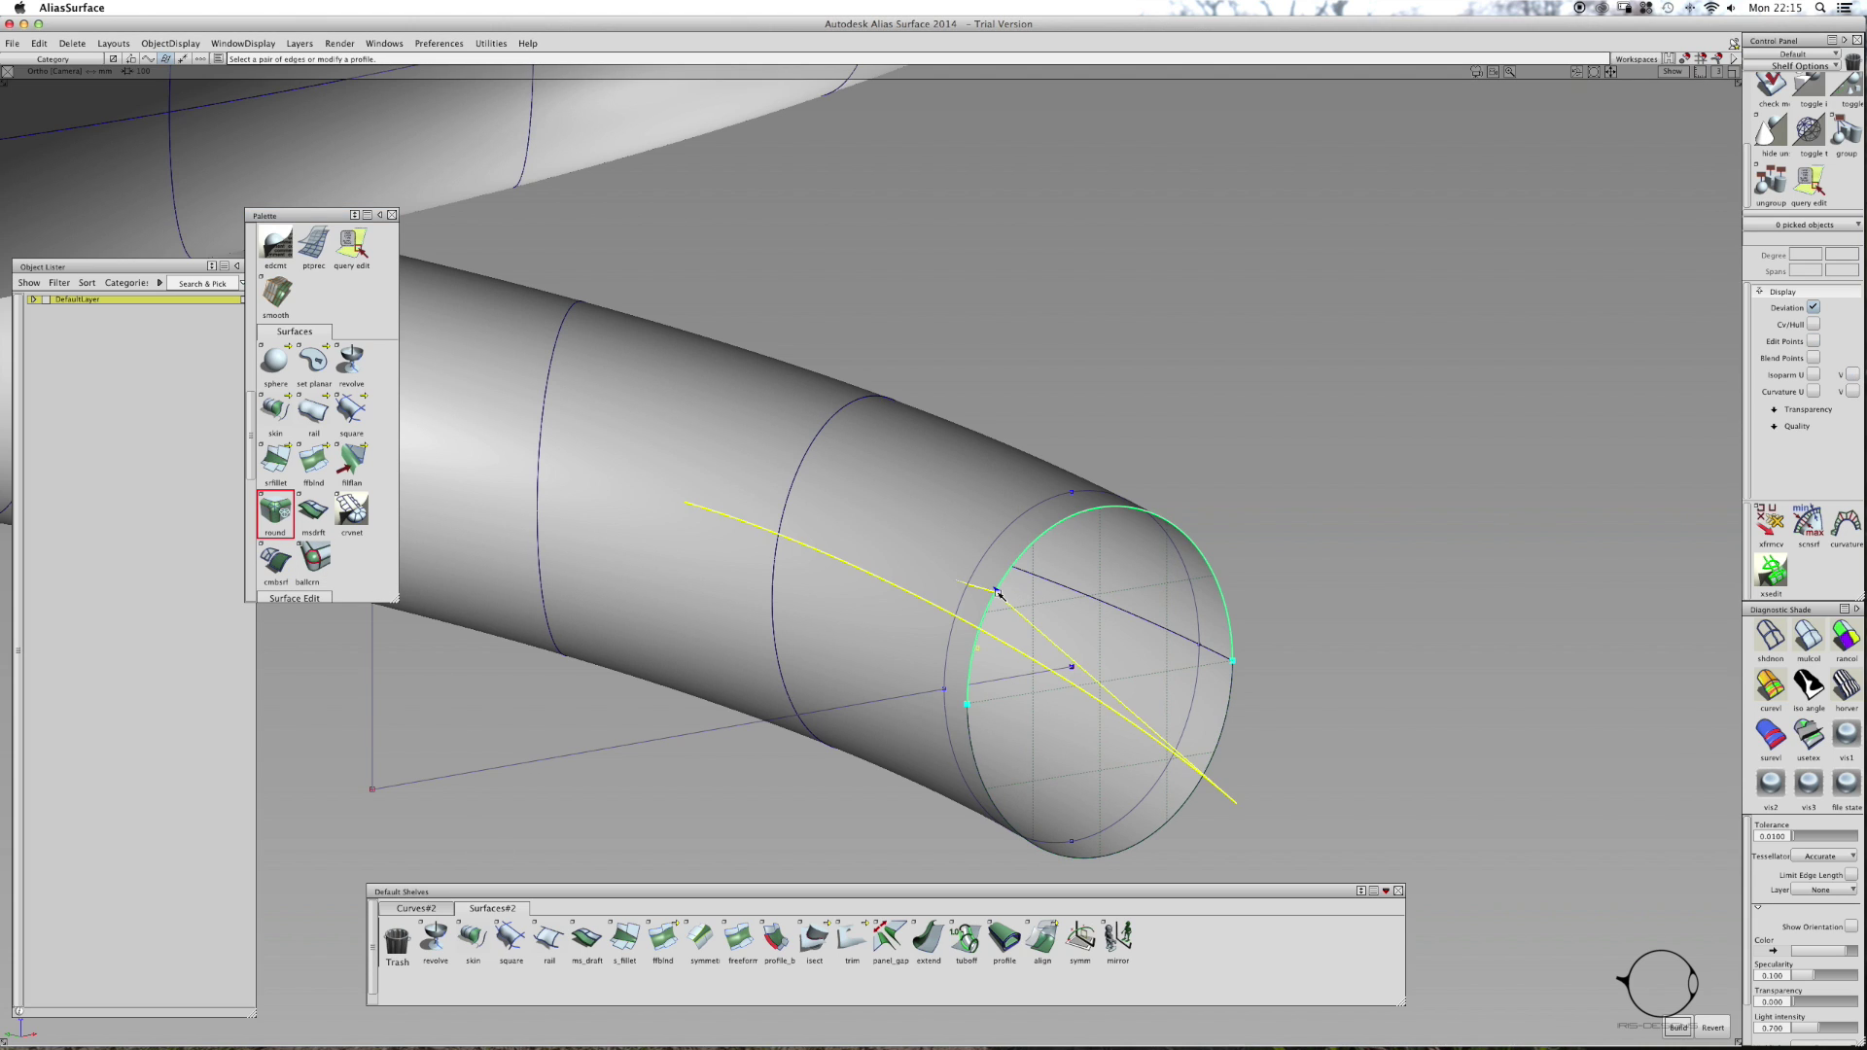
click(977, 702)
click(993, 641)
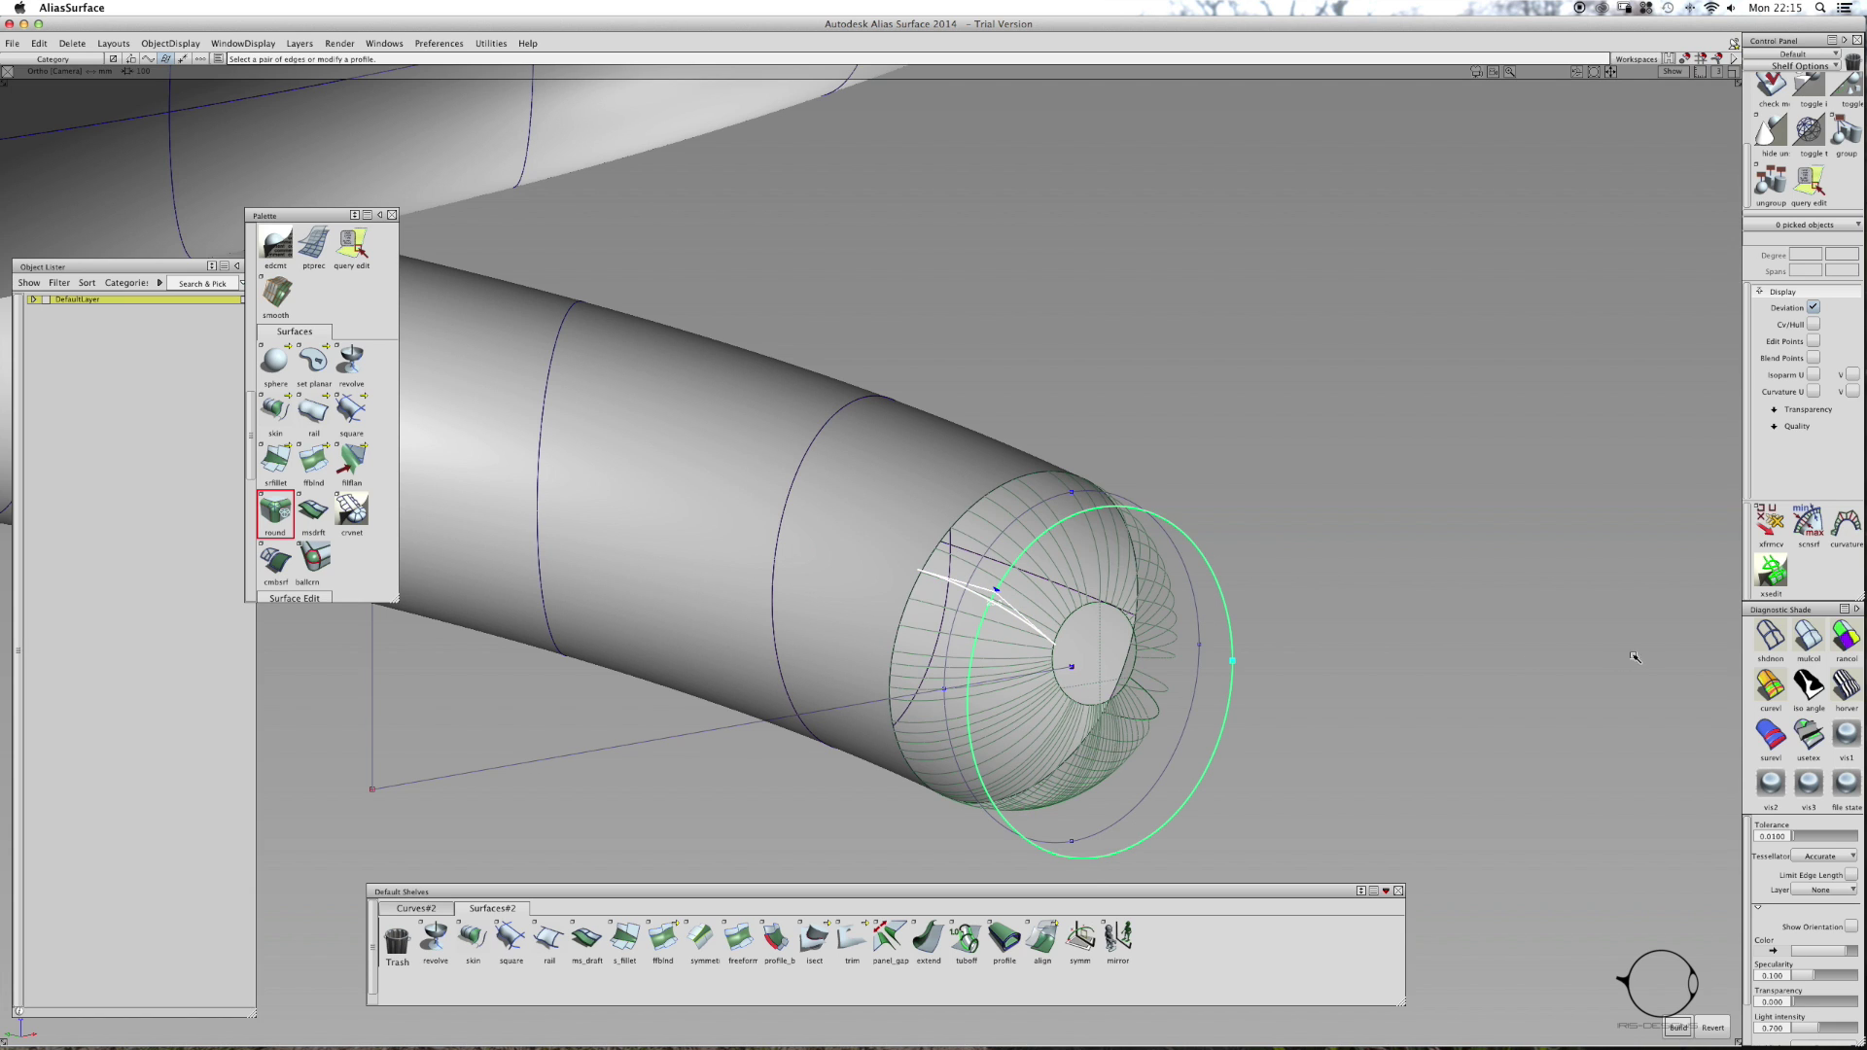
click(1796, 638)
ctrl+shift+click(1527, 642)
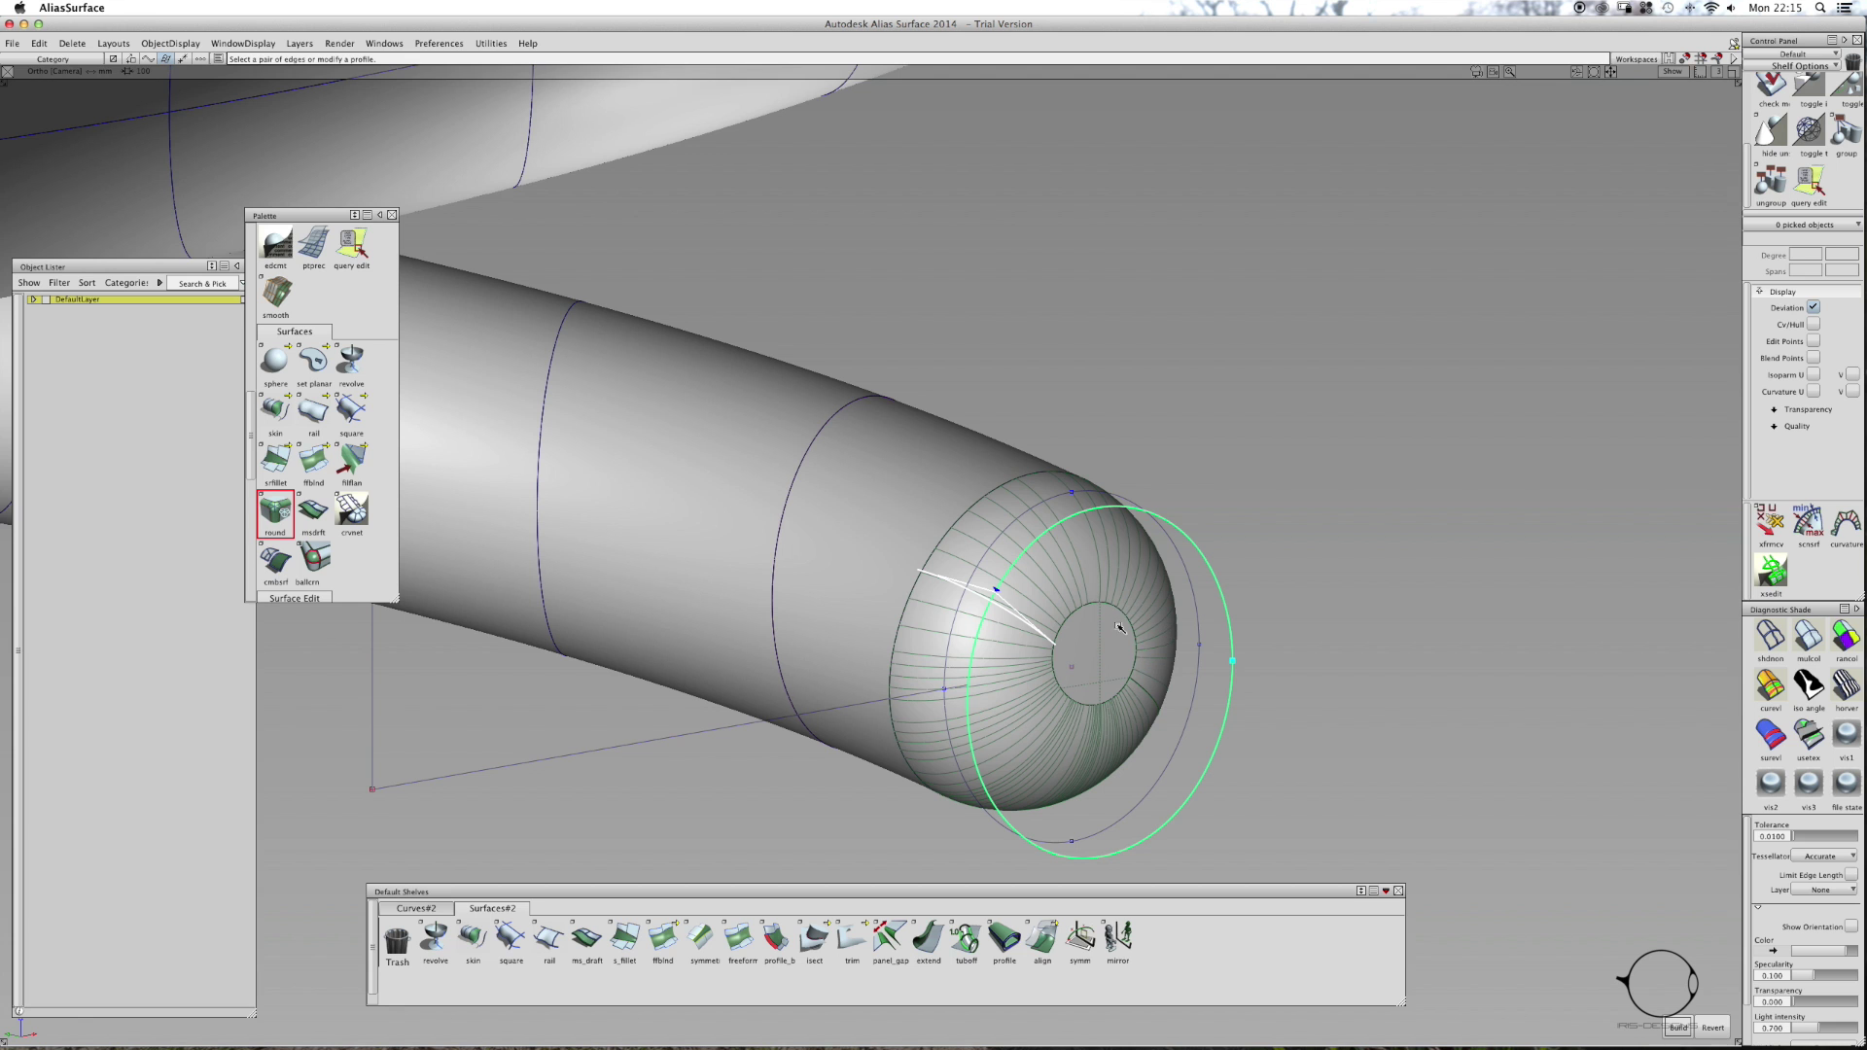
- Inspect the rounded lower end of the tube from several sides with the model lines hidden
alt+shift+drag(1400, 644, 1201, 587)
ctrl+shift+right_click(1200, 585)
ctrl+shift+right_drag(1200, 585, 1182, 575)
alt+shift+drag(1258, 591, 1418, 582)
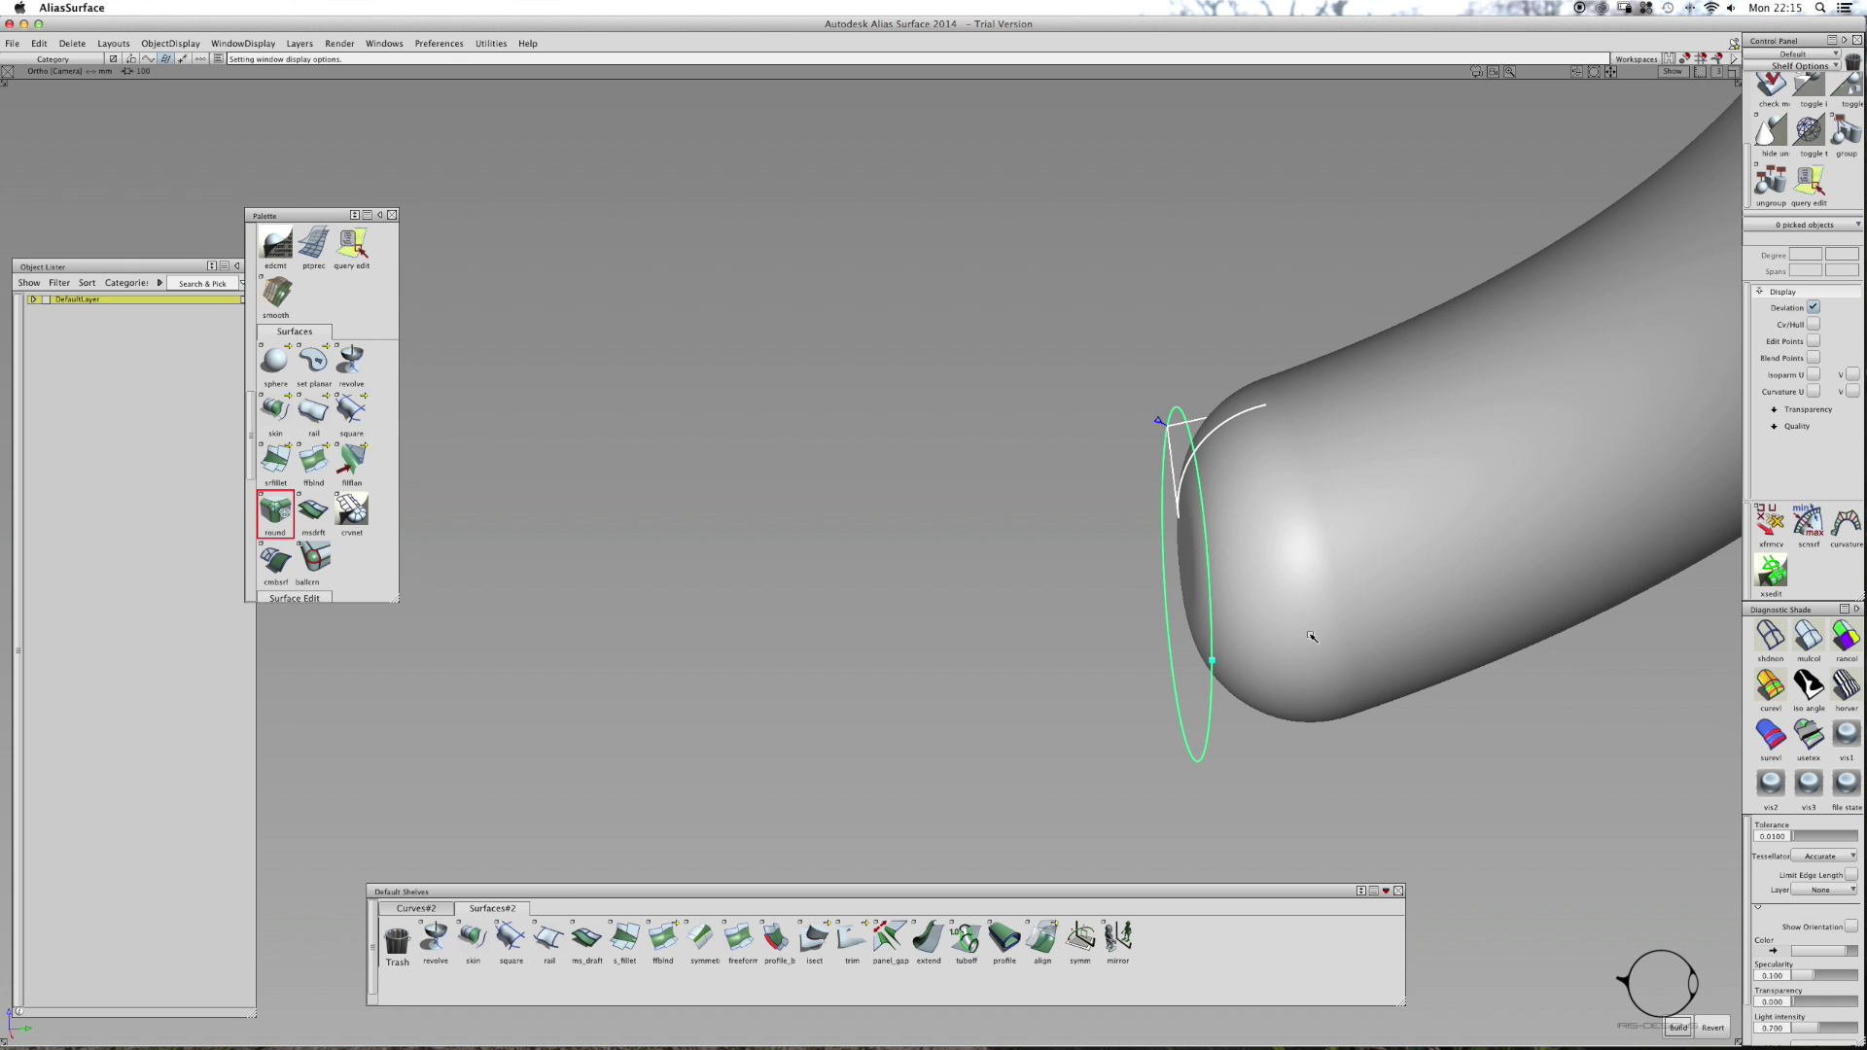
alt+shift+drag(1255, 585, 1278, 575)
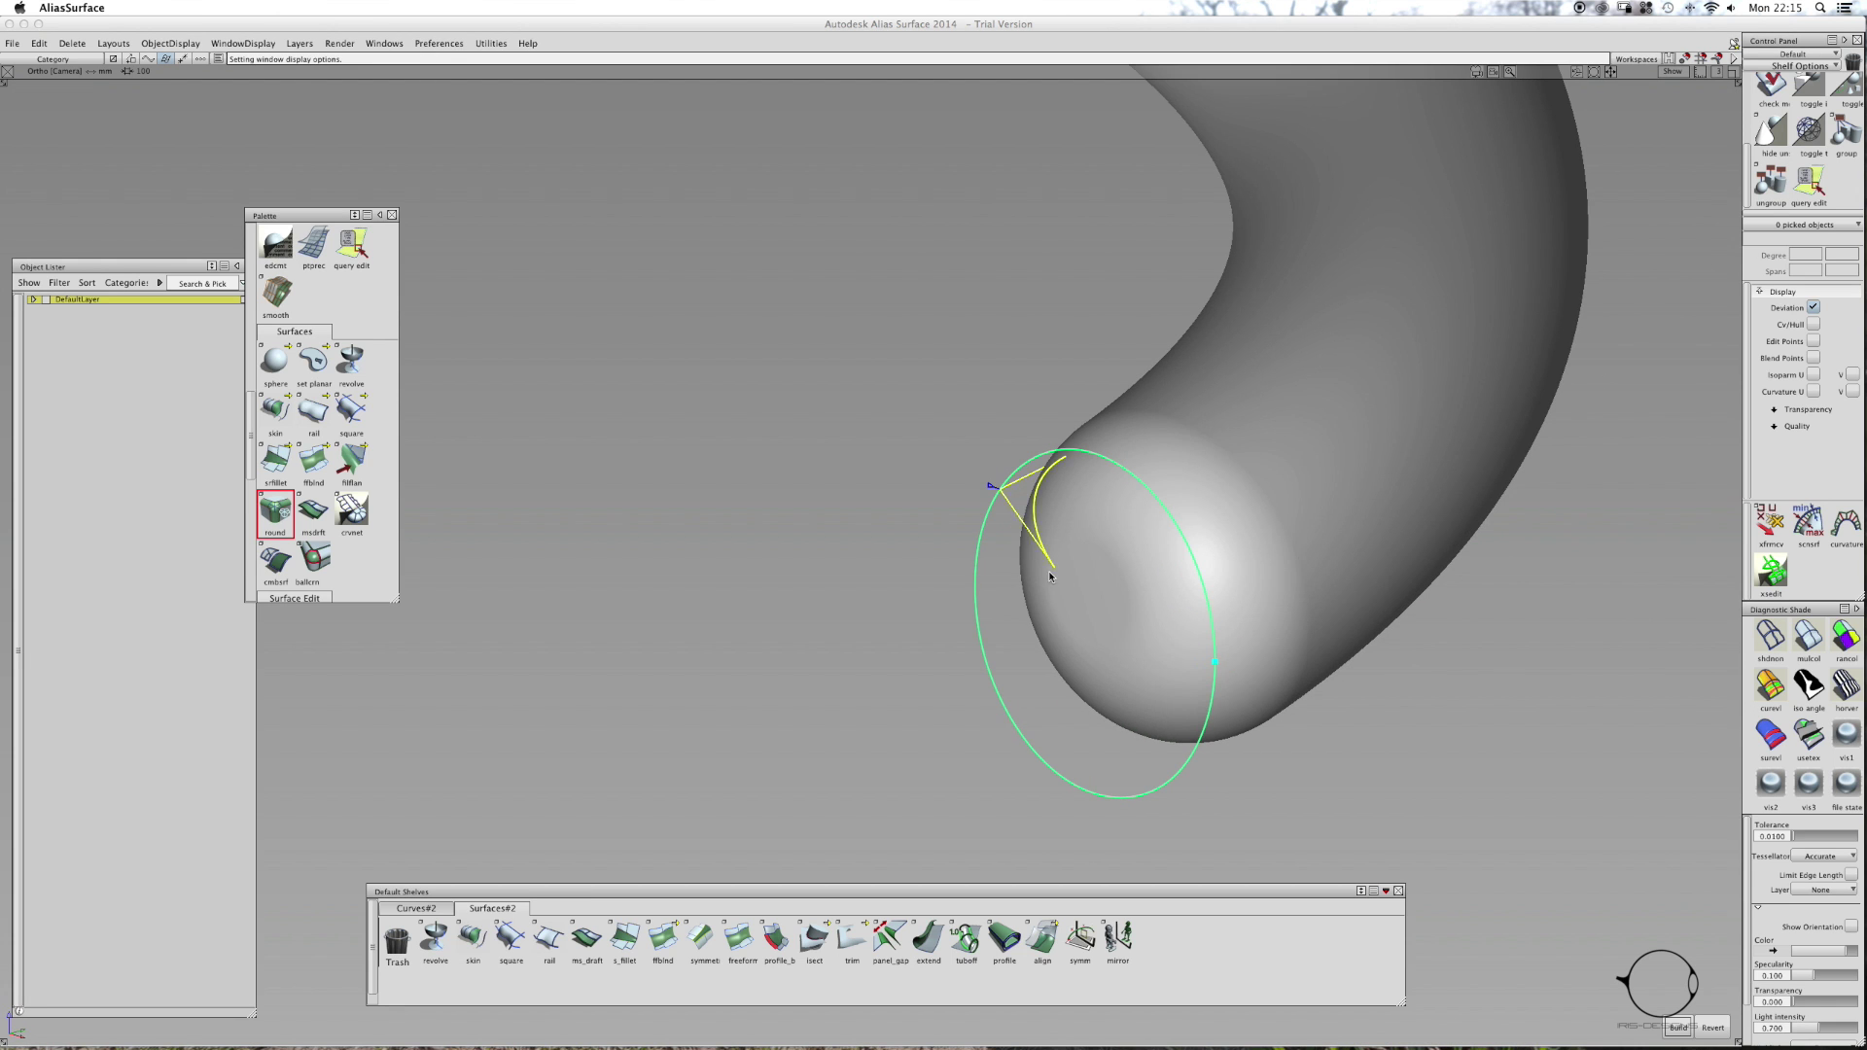
alt+shift+drag(1099, 562, 844, 343)
ctrl+shift+right_drag(1002, 450, 996, 381)
alt+shift+right_drag(1160, 433, 840, 528)
alt+shift+middle_drag(990, 419, 1033, 493)
alt+shift+drag(1277, 712, 1360, 741)
- Inspect the capped upper end of the tube and follow the coil down to its lower end
ctrl+shift+right_drag(1092, 228, 1077, 219)
alt+shift+middle_drag(1081, 222, 1075, 322)
alt+shift+right_drag(946, 205, 1077, 205)
alt+shift+middle_drag(1061, 274, 1119, 489)
ctrl+shift+right_drag(1027, 254, 1035, 248)
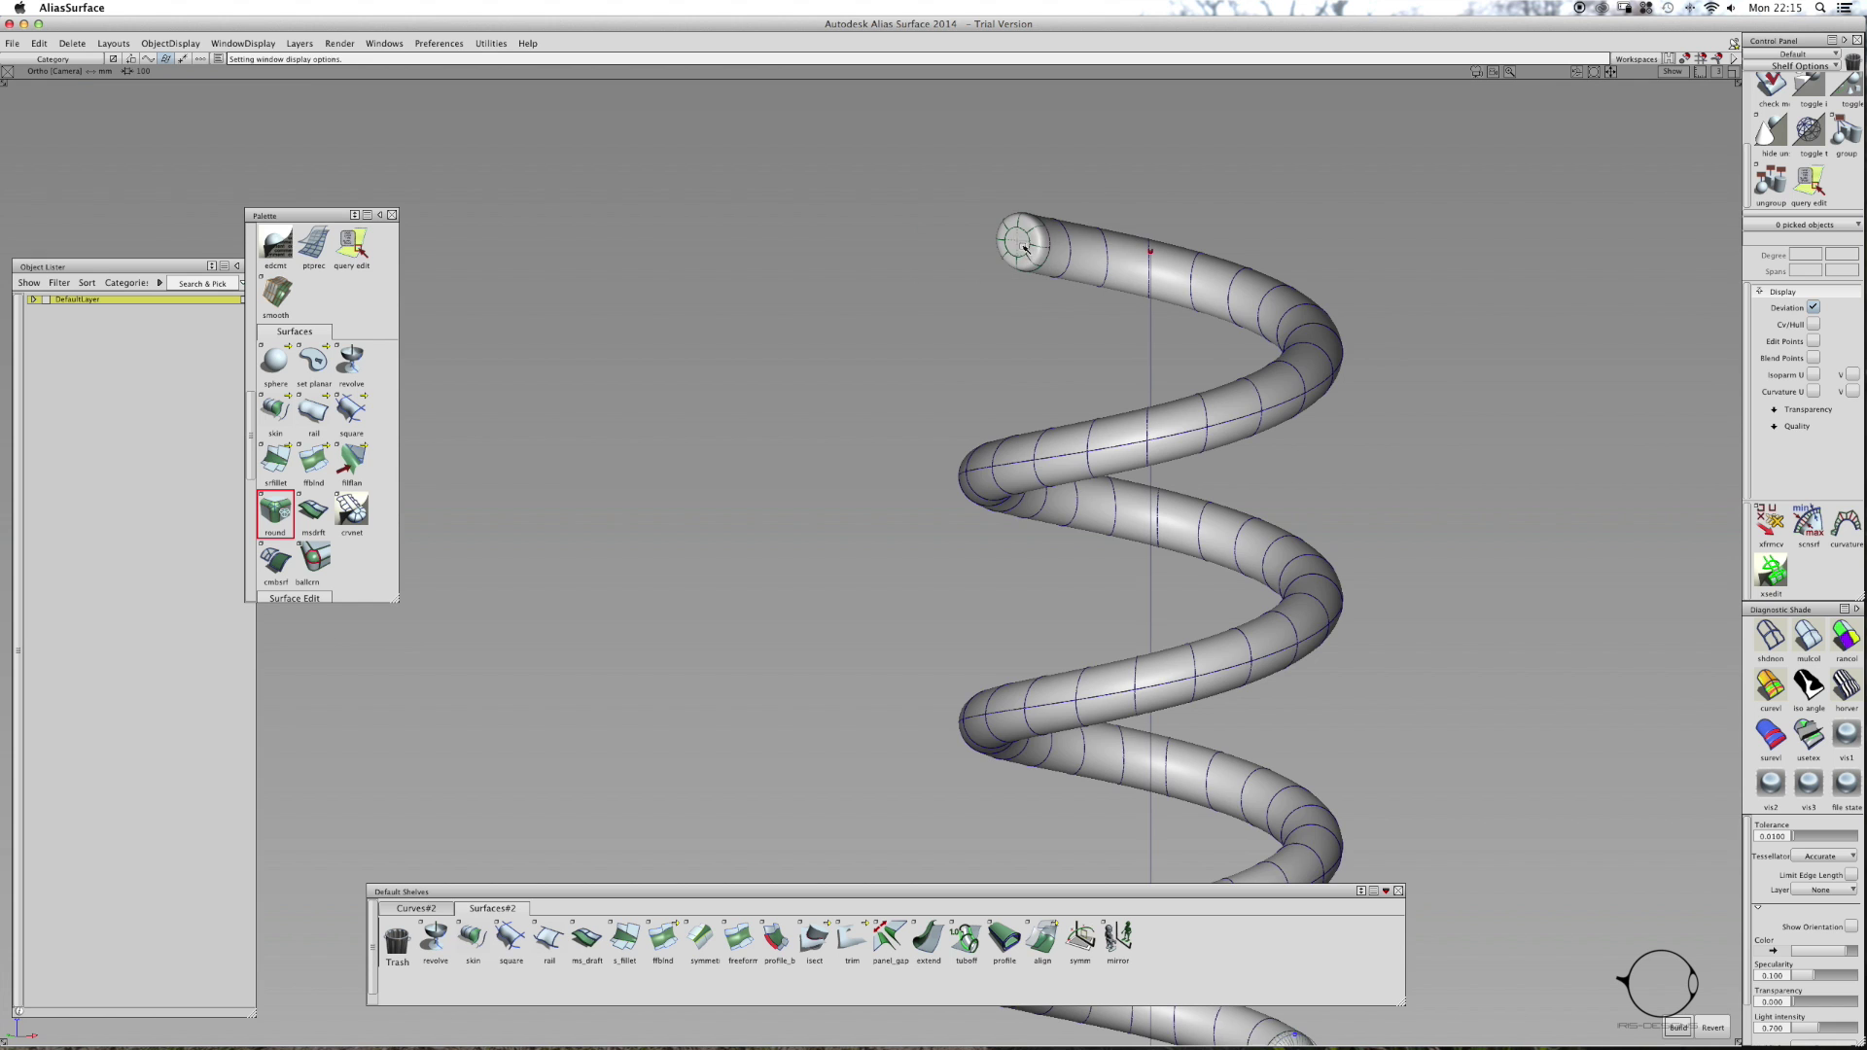
alt+shift+drag(820, 278, 787, 326)
alt+shift+right_drag(788, 327, 1115, 290)
alt+shift+drag(1117, 290, 1309, 442)
mouse_move(1309, 441)
alt+shift+right_down()
mouse_move(1151, 571)
mouse_move(1143, 616)
alt+shift+right_up()
alt+shift+middle_drag(1157, 569, 1050, 155)
alt+shift+middle_drag(1186, 617, 1156, 480)
ctrl+shift+right_drag(1178, 739, 1178, 817)
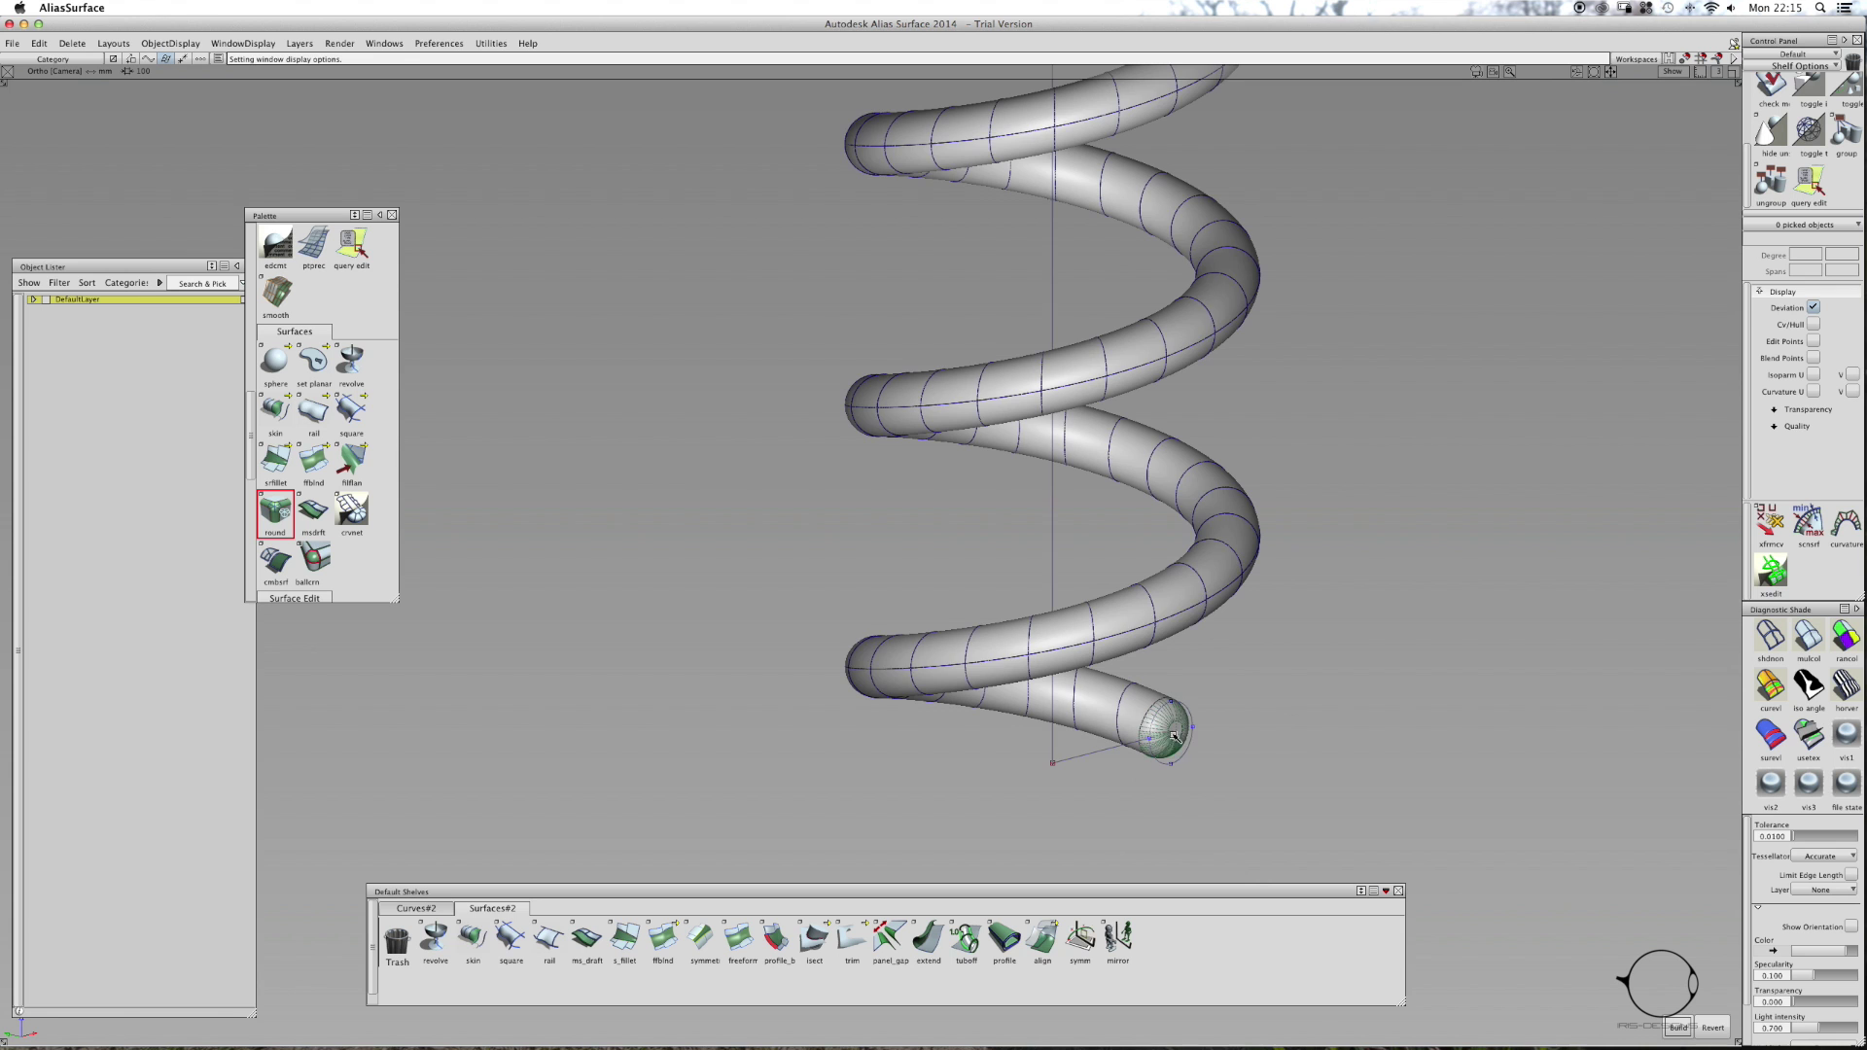
- Review the whole coil shaded without model lines from several angles, and show the model lines again
mouse_move(1176, 738)
shift+super+right_down()
mouse_move(1481, 702)
mouse_move(1413, 719)
mouse_move(1411, 797)
shift+super+right_up()
mouse_move(1397, 704)
alt+shift+mouse_down()
mouse_move(1461, 572)
mouse_move(1383, 599)
alt+shift+mouse_up()
alt+shift+right_drag(1383, 599, 1106, 592)
alt+shift+drag(1106, 591, 1264, 587)
alt+shift+right_drag(1264, 588, 1112, 586)
alt+shift+drag(1111, 586, 1045, 595)
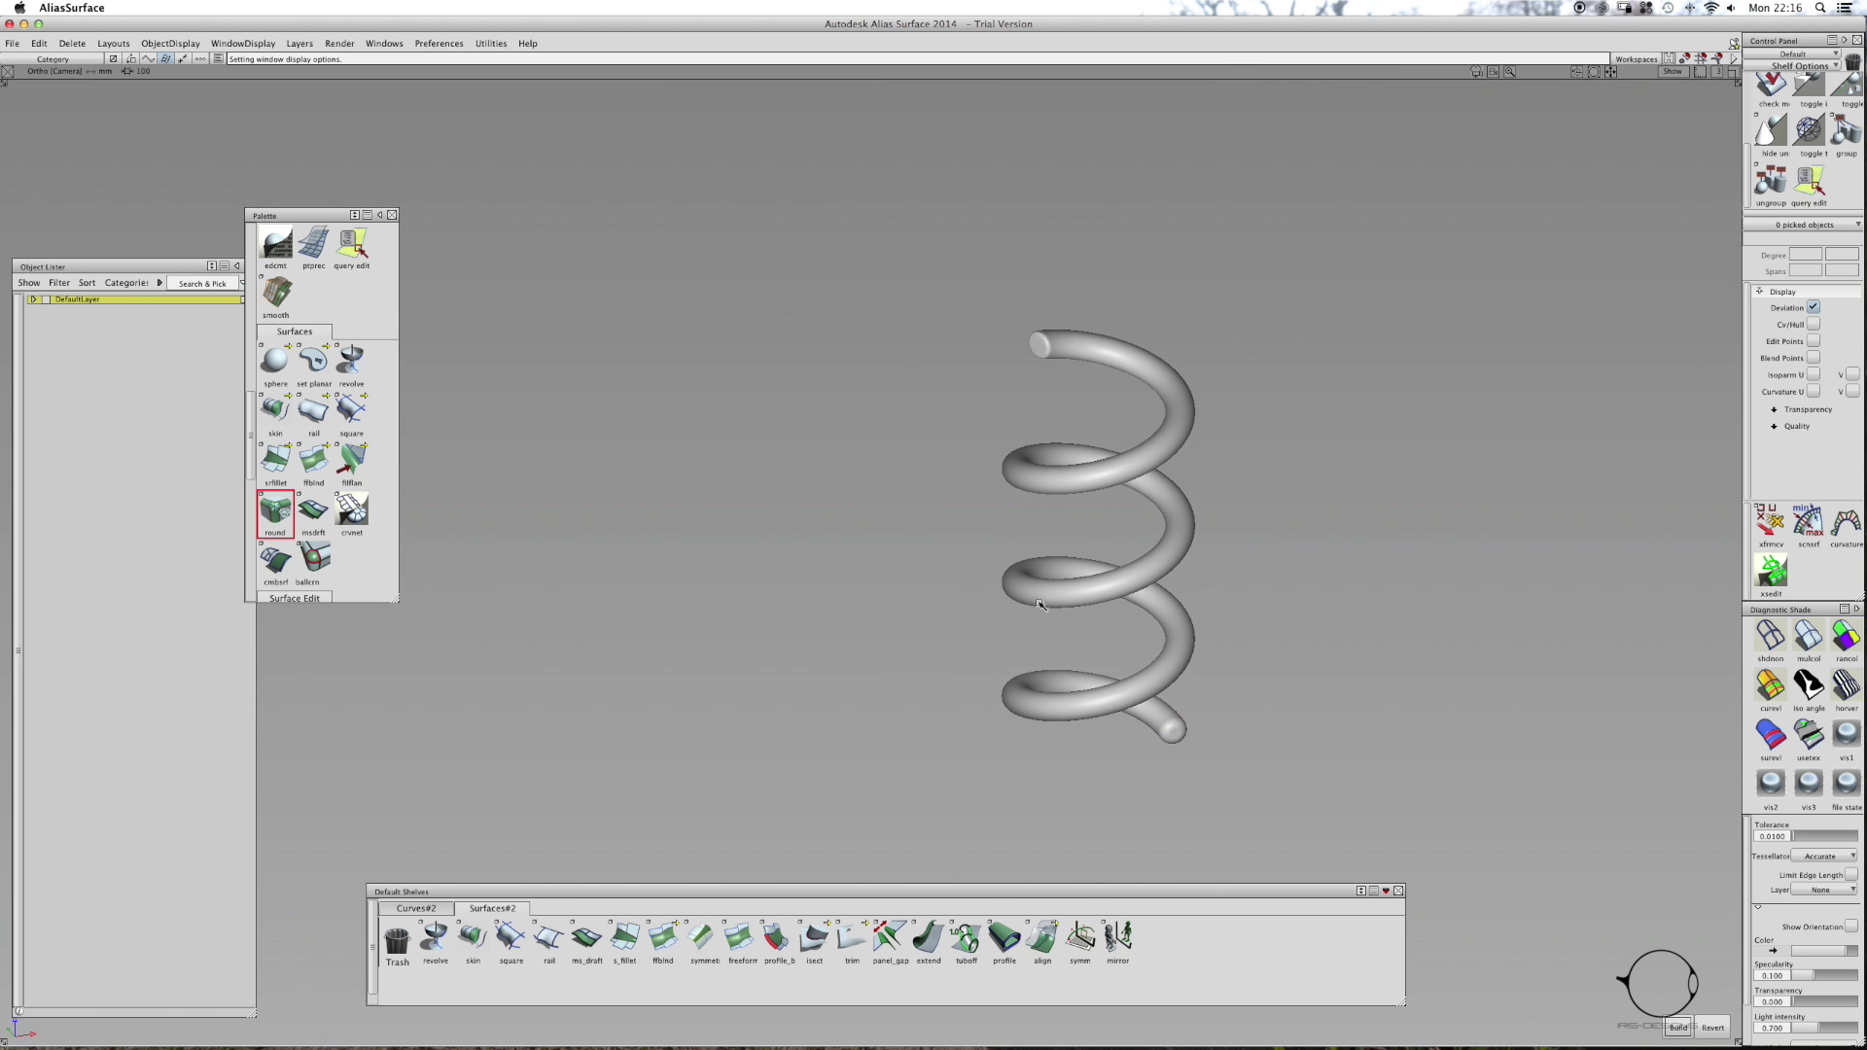
alt+shift+drag(1321, 576, 646, 564)
ctrl+shift+right_click(991, 555)
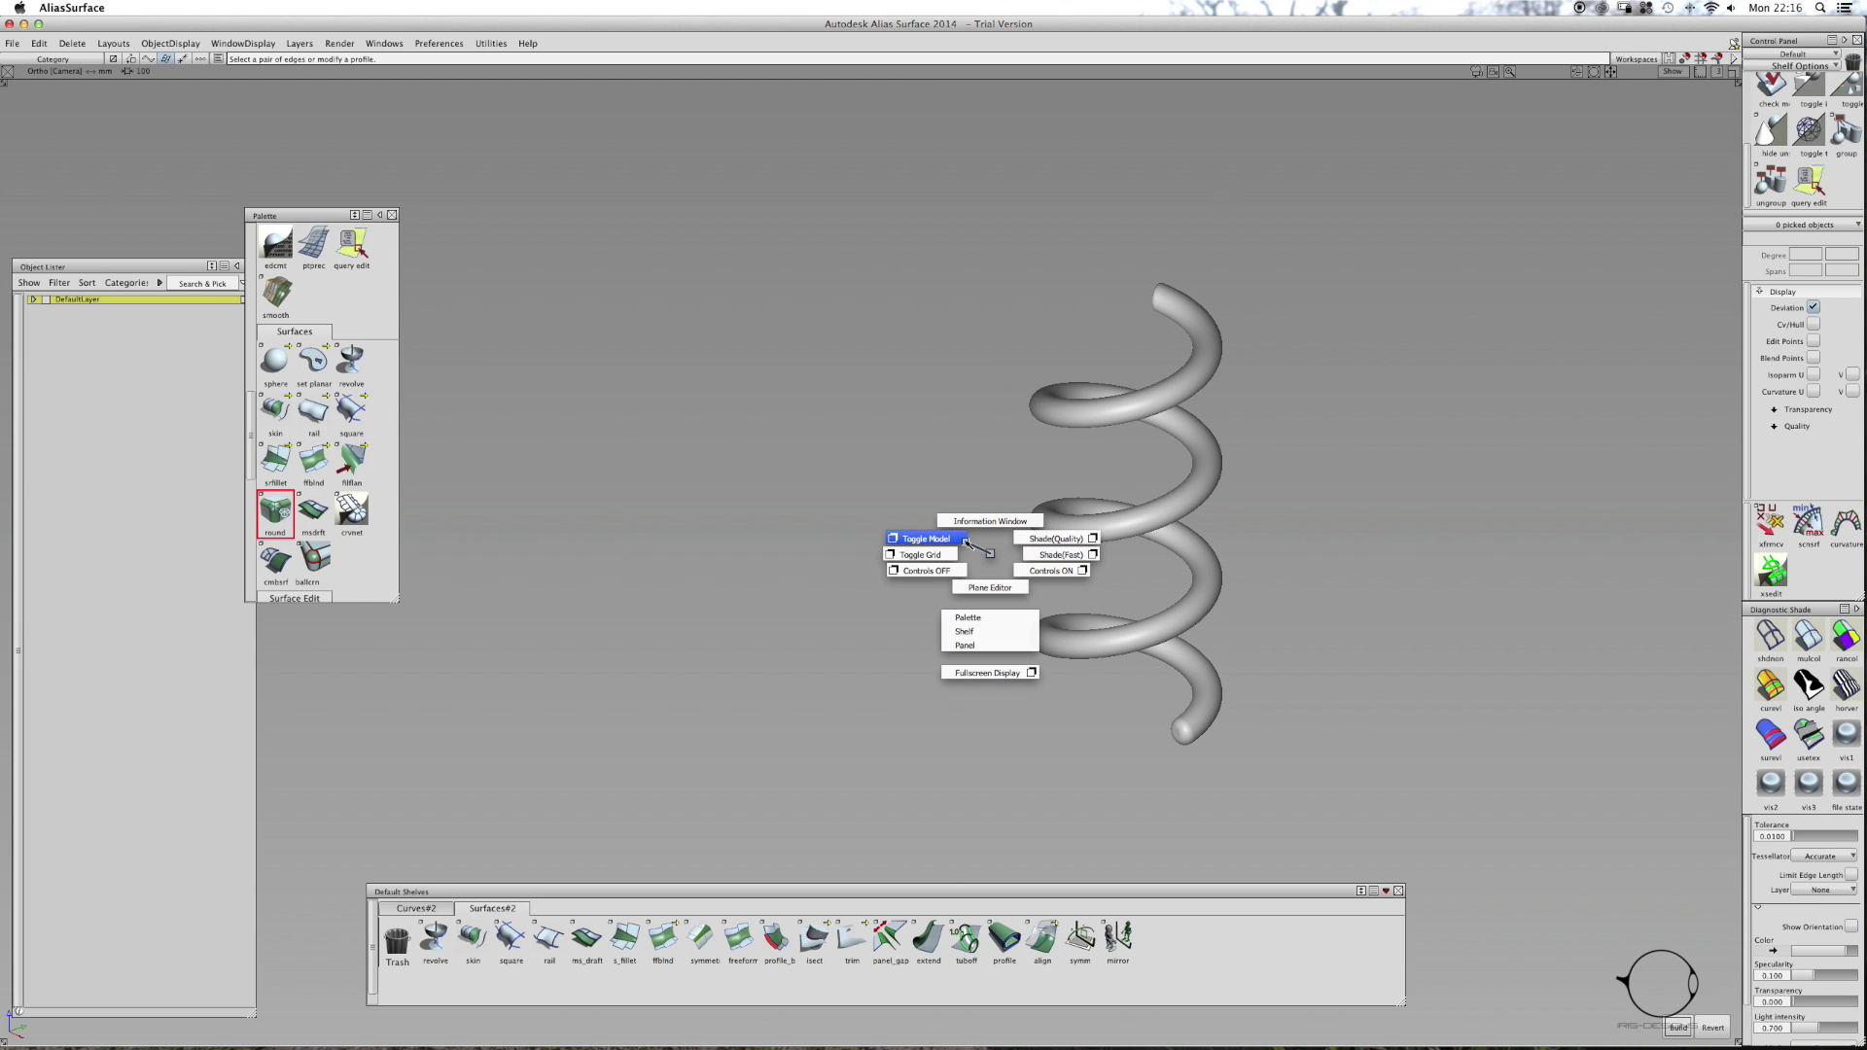
click(919, 538)
- Switch to the left orthographic view and frame the coil
key(shift+alt)
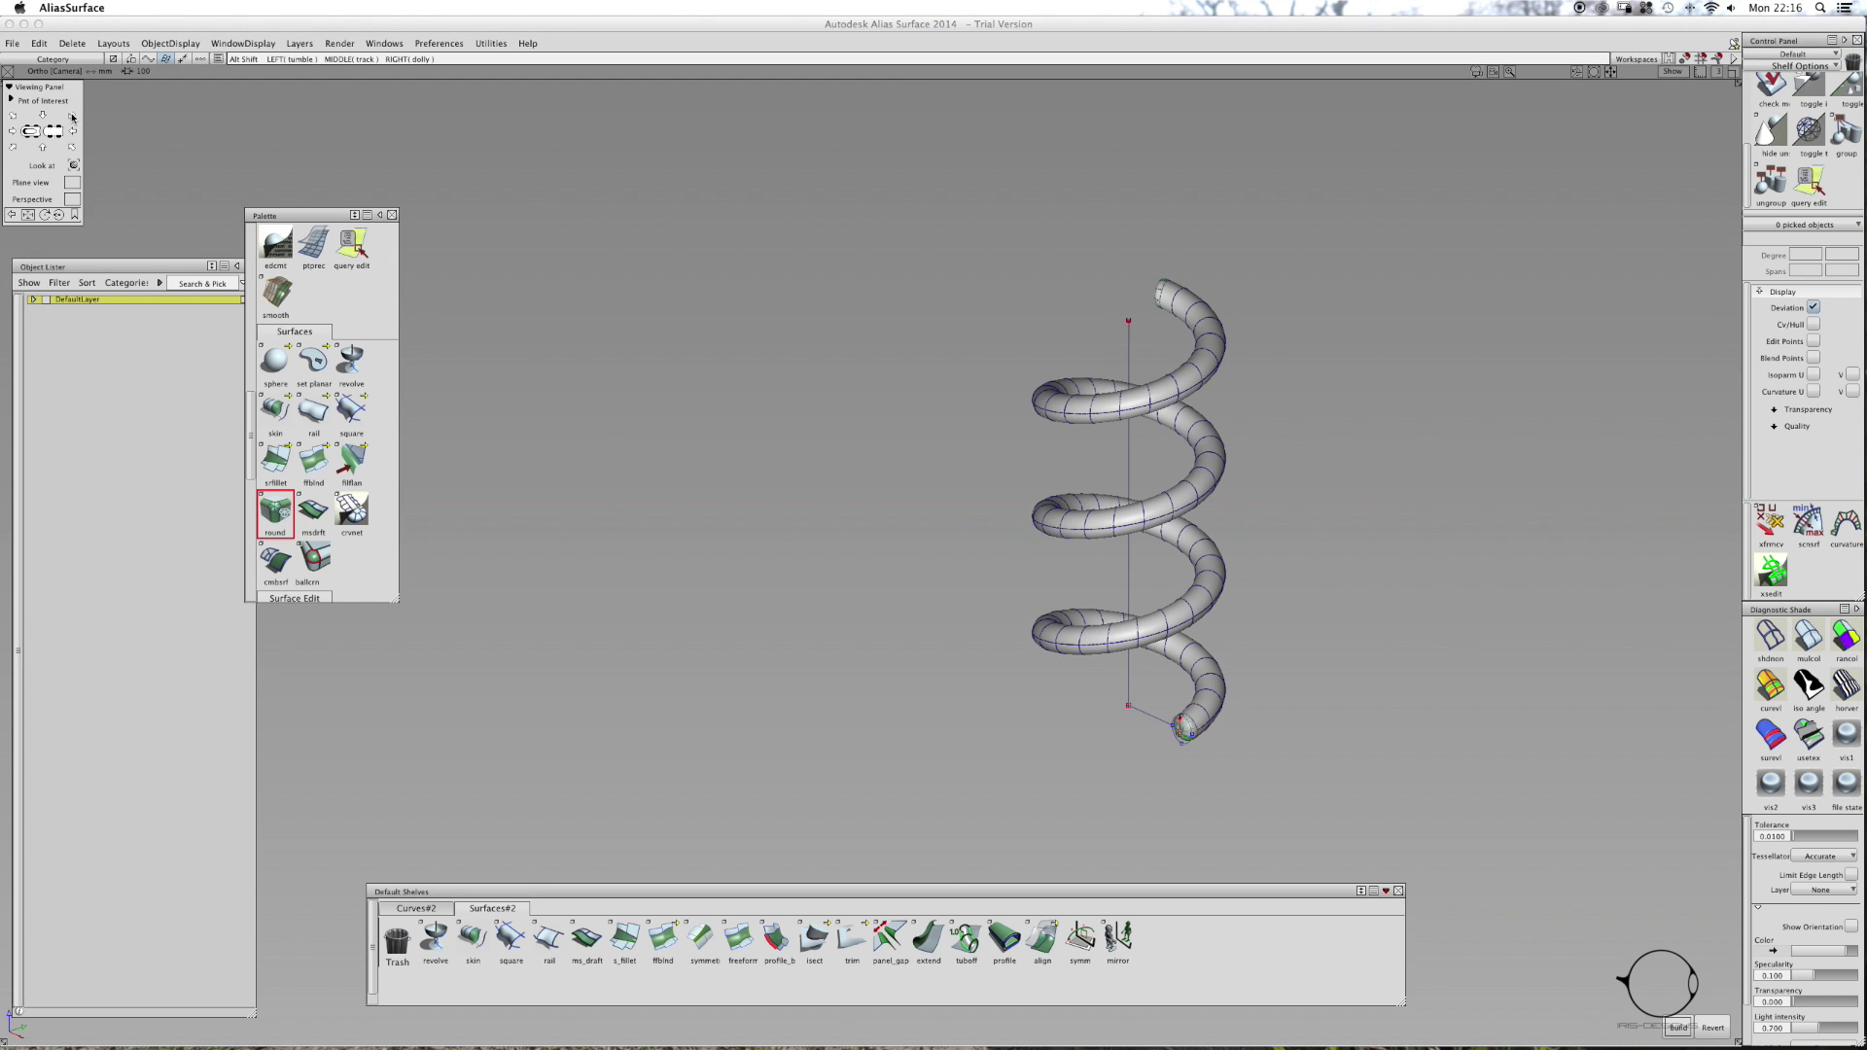
click(43, 149)
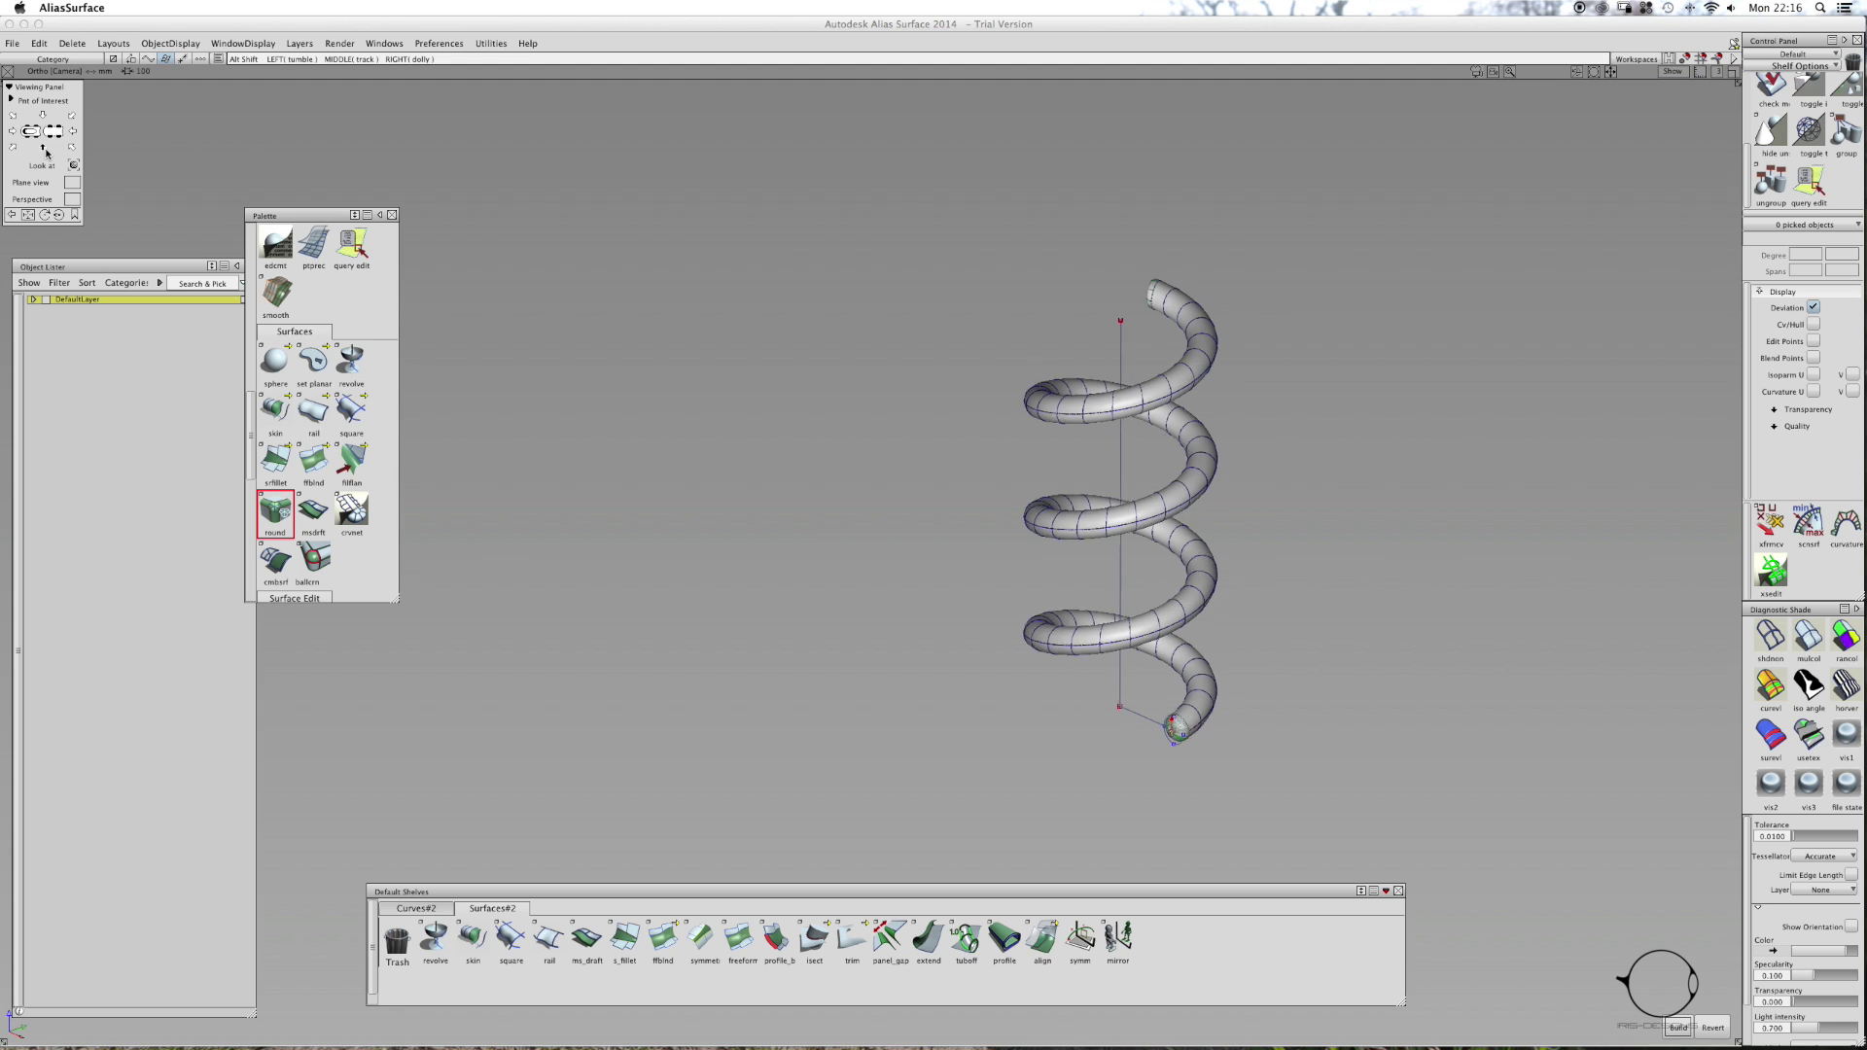
ctrl+shift+right_click(593, 443)
alt+shift+middle_drag(596, 443, 698, 556)
alt+shift+right_drag(705, 534, 759, 494)
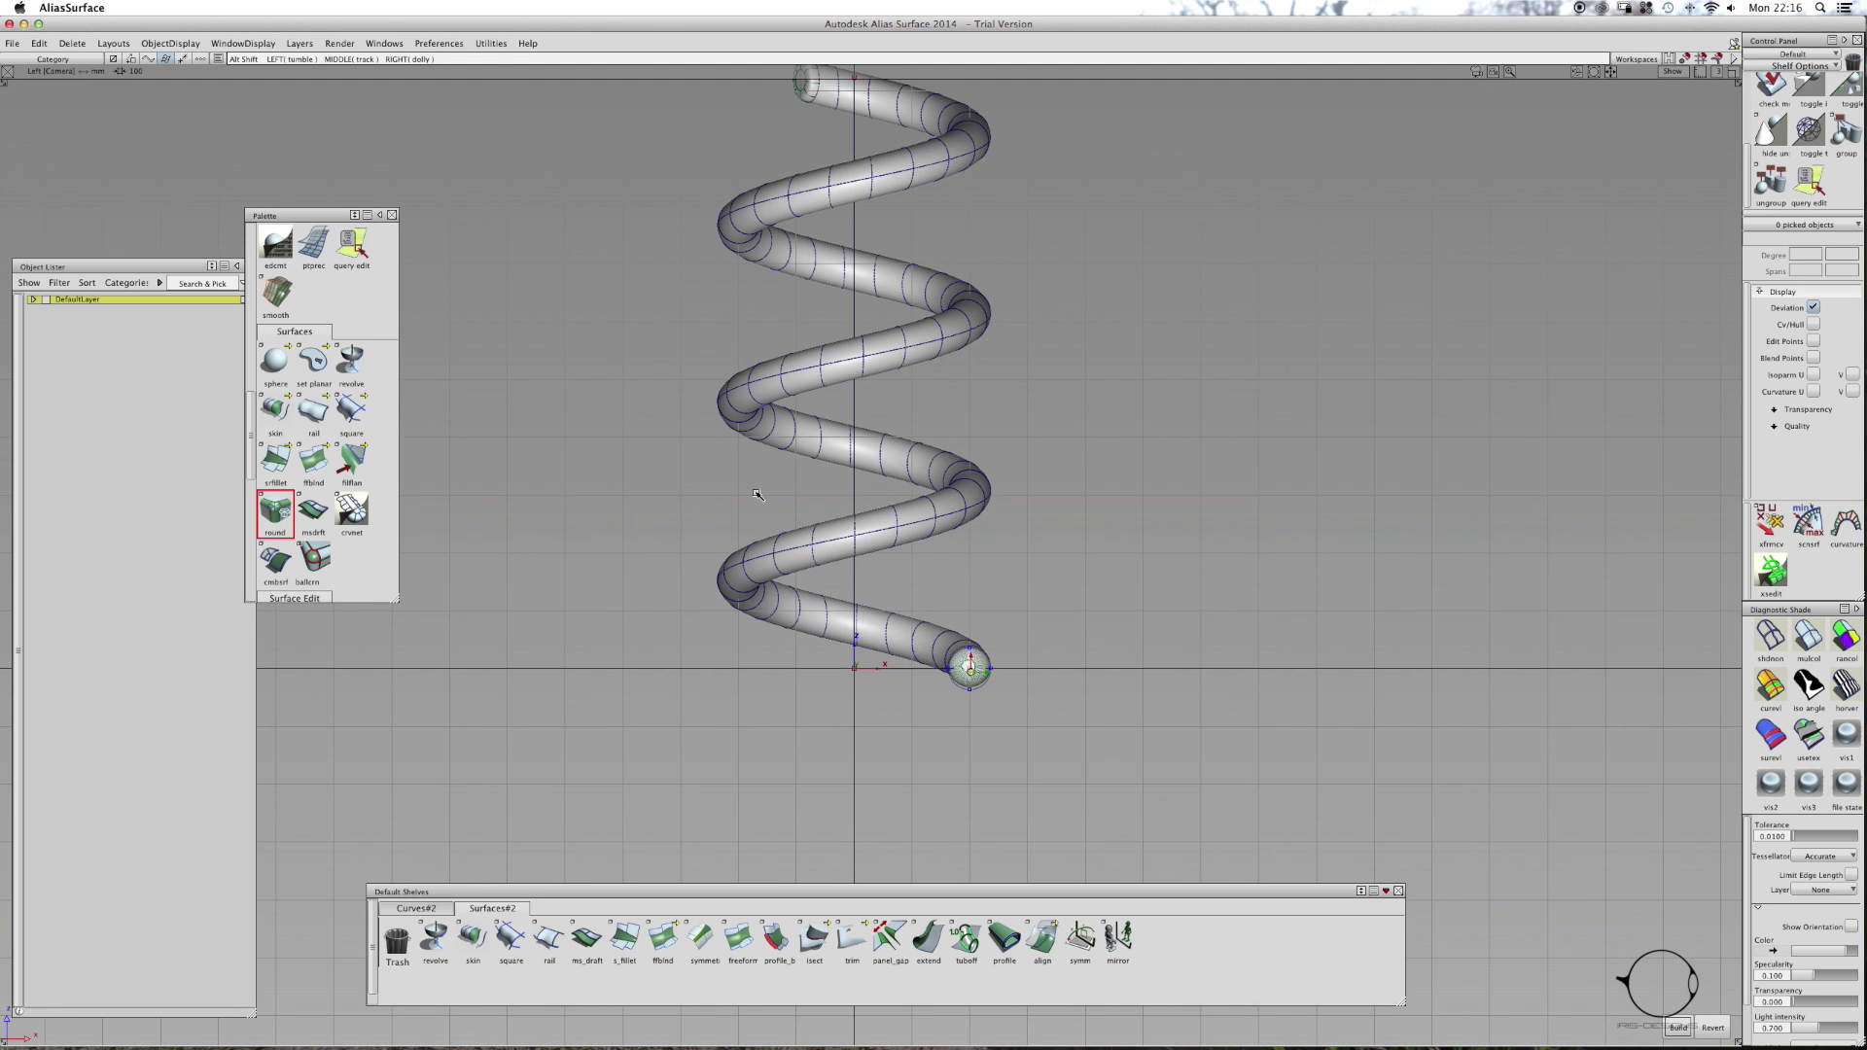
- Draw a straight vertical CV curve beside the coil's central axis, from above the upper end to about mid-height
click(425, 909)
click(435, 938)
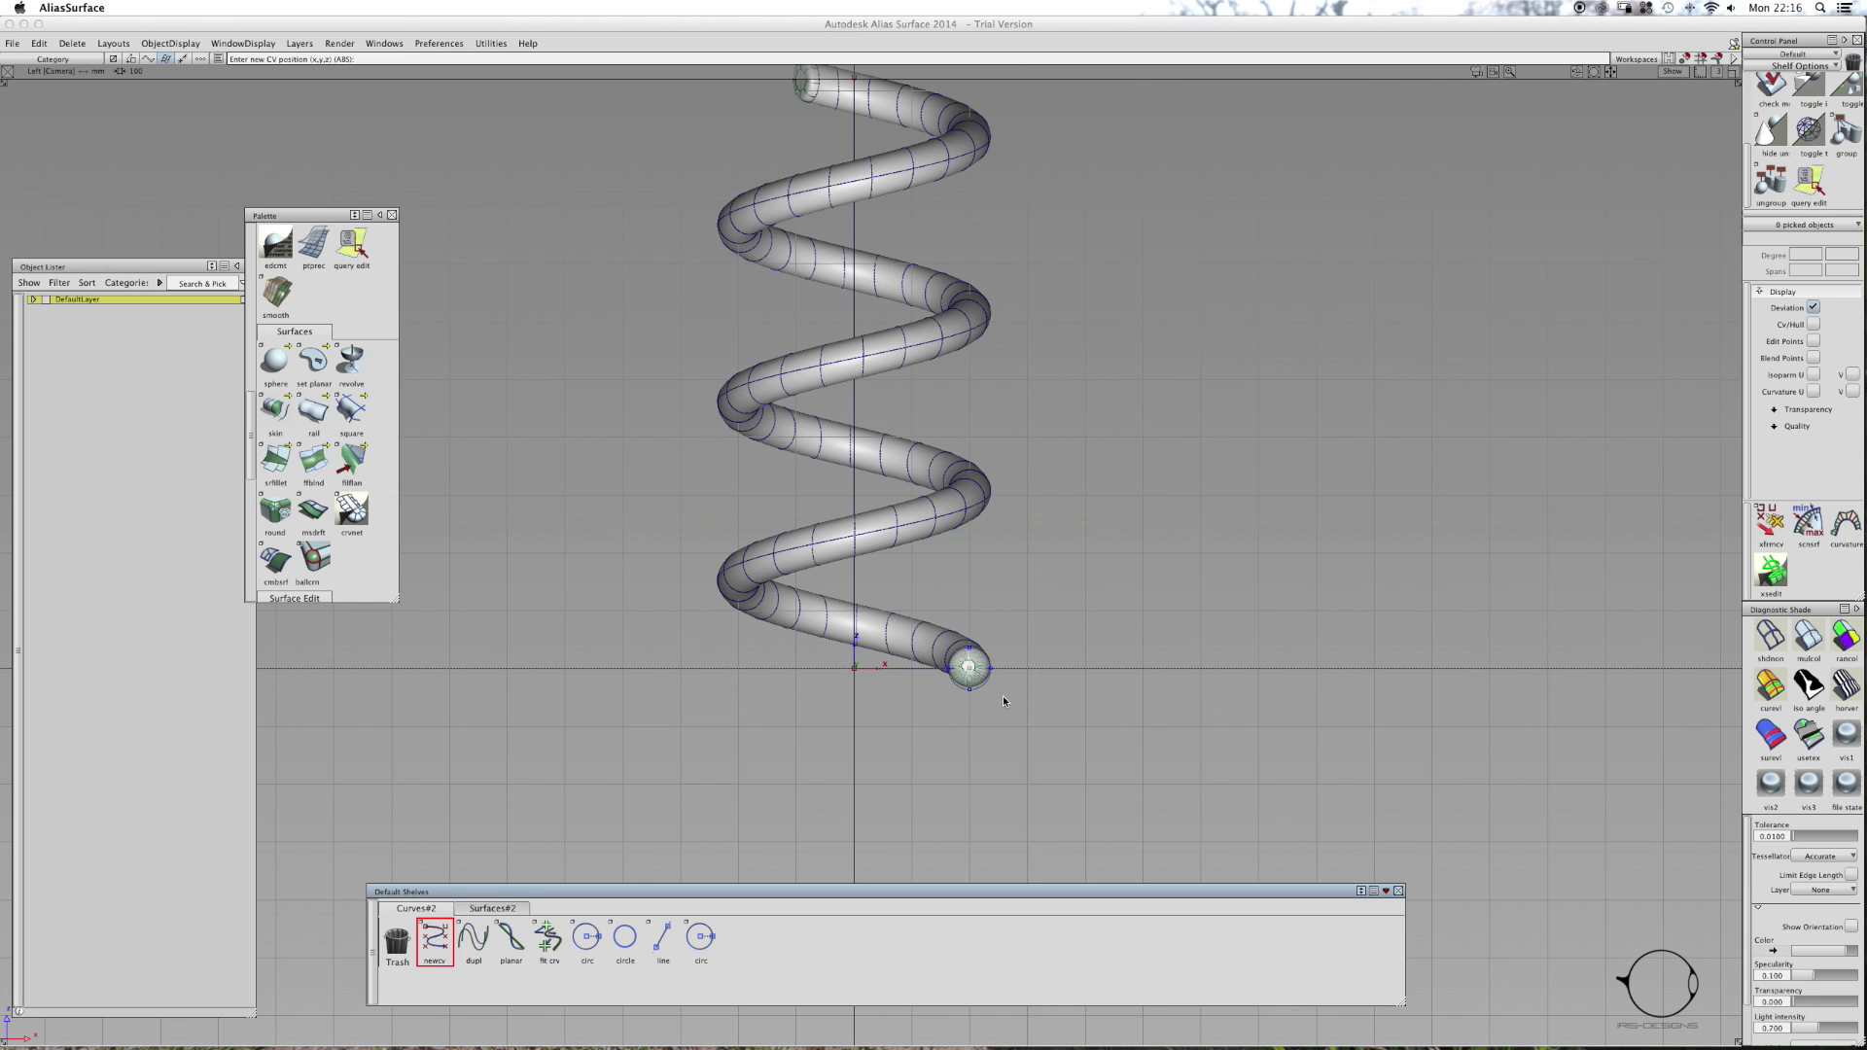
click(1049, 755)
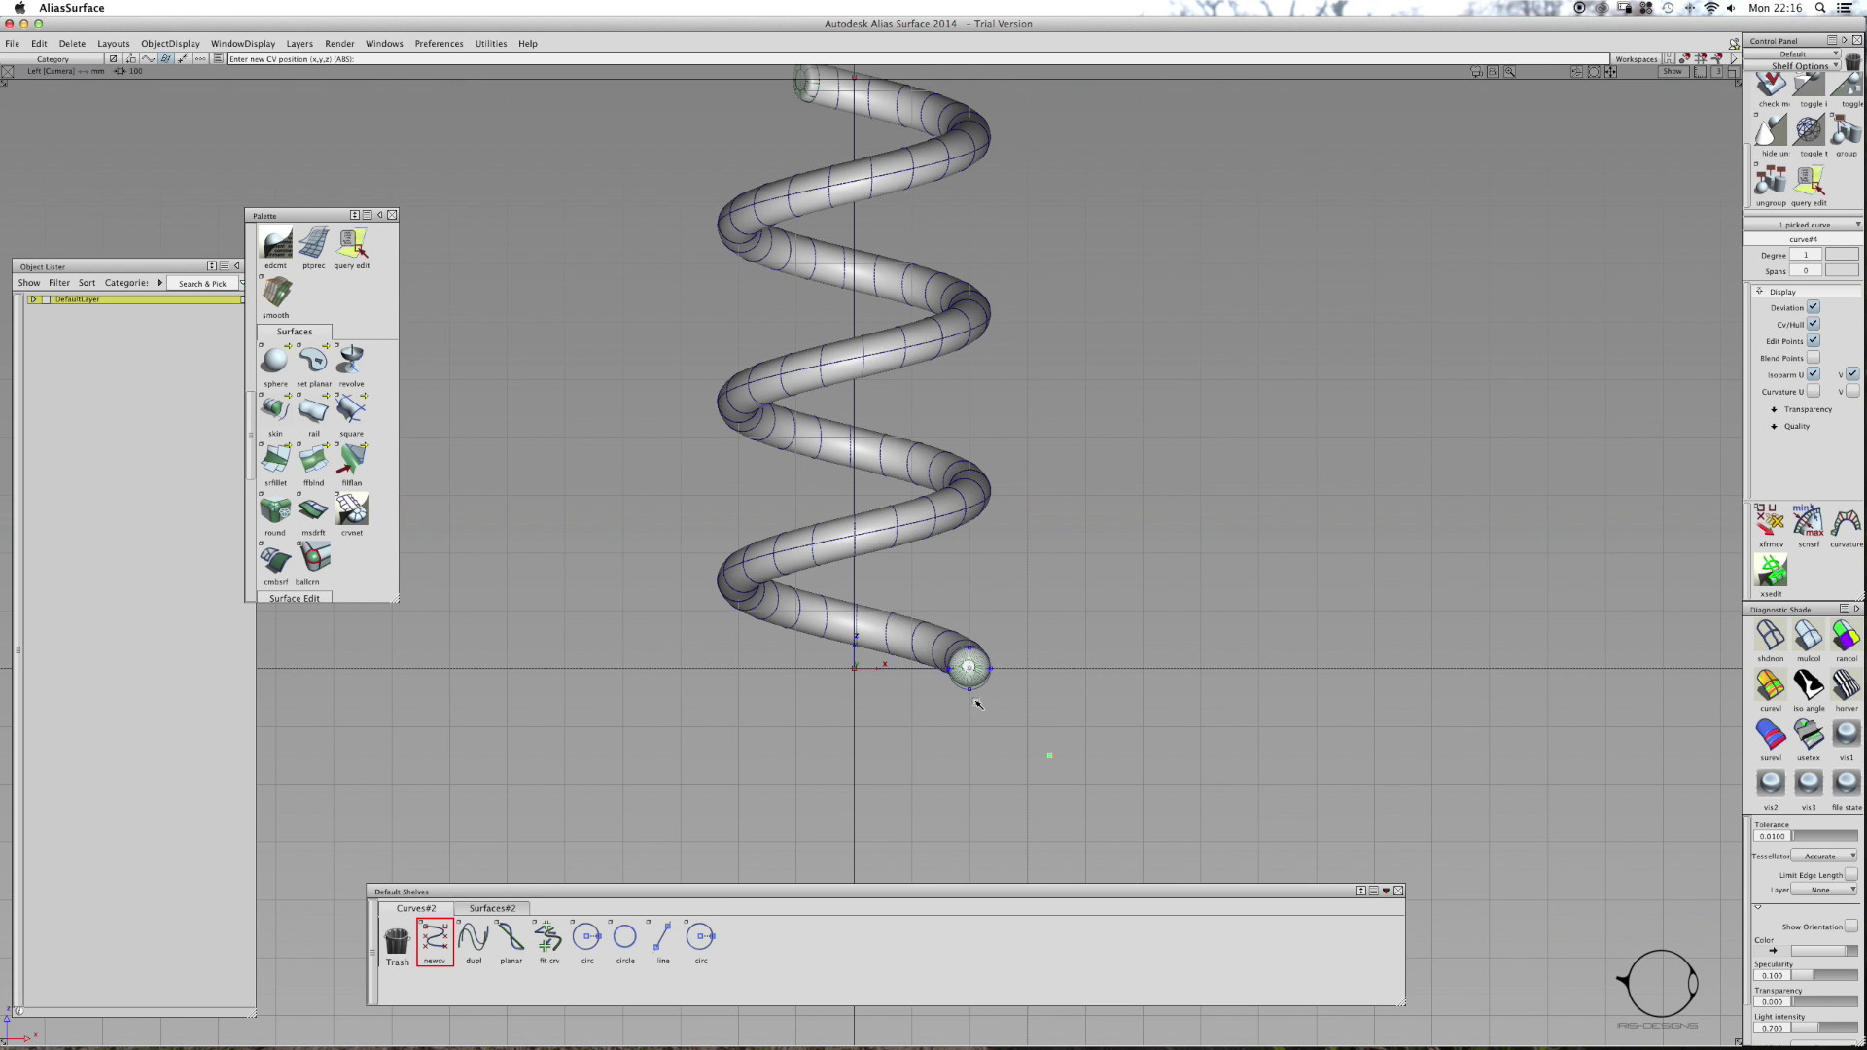
key(super+z)
shift+super+right_drag(949, 644, 917, 506)
shift+super+middle_drag(917, 505, 958, 650)
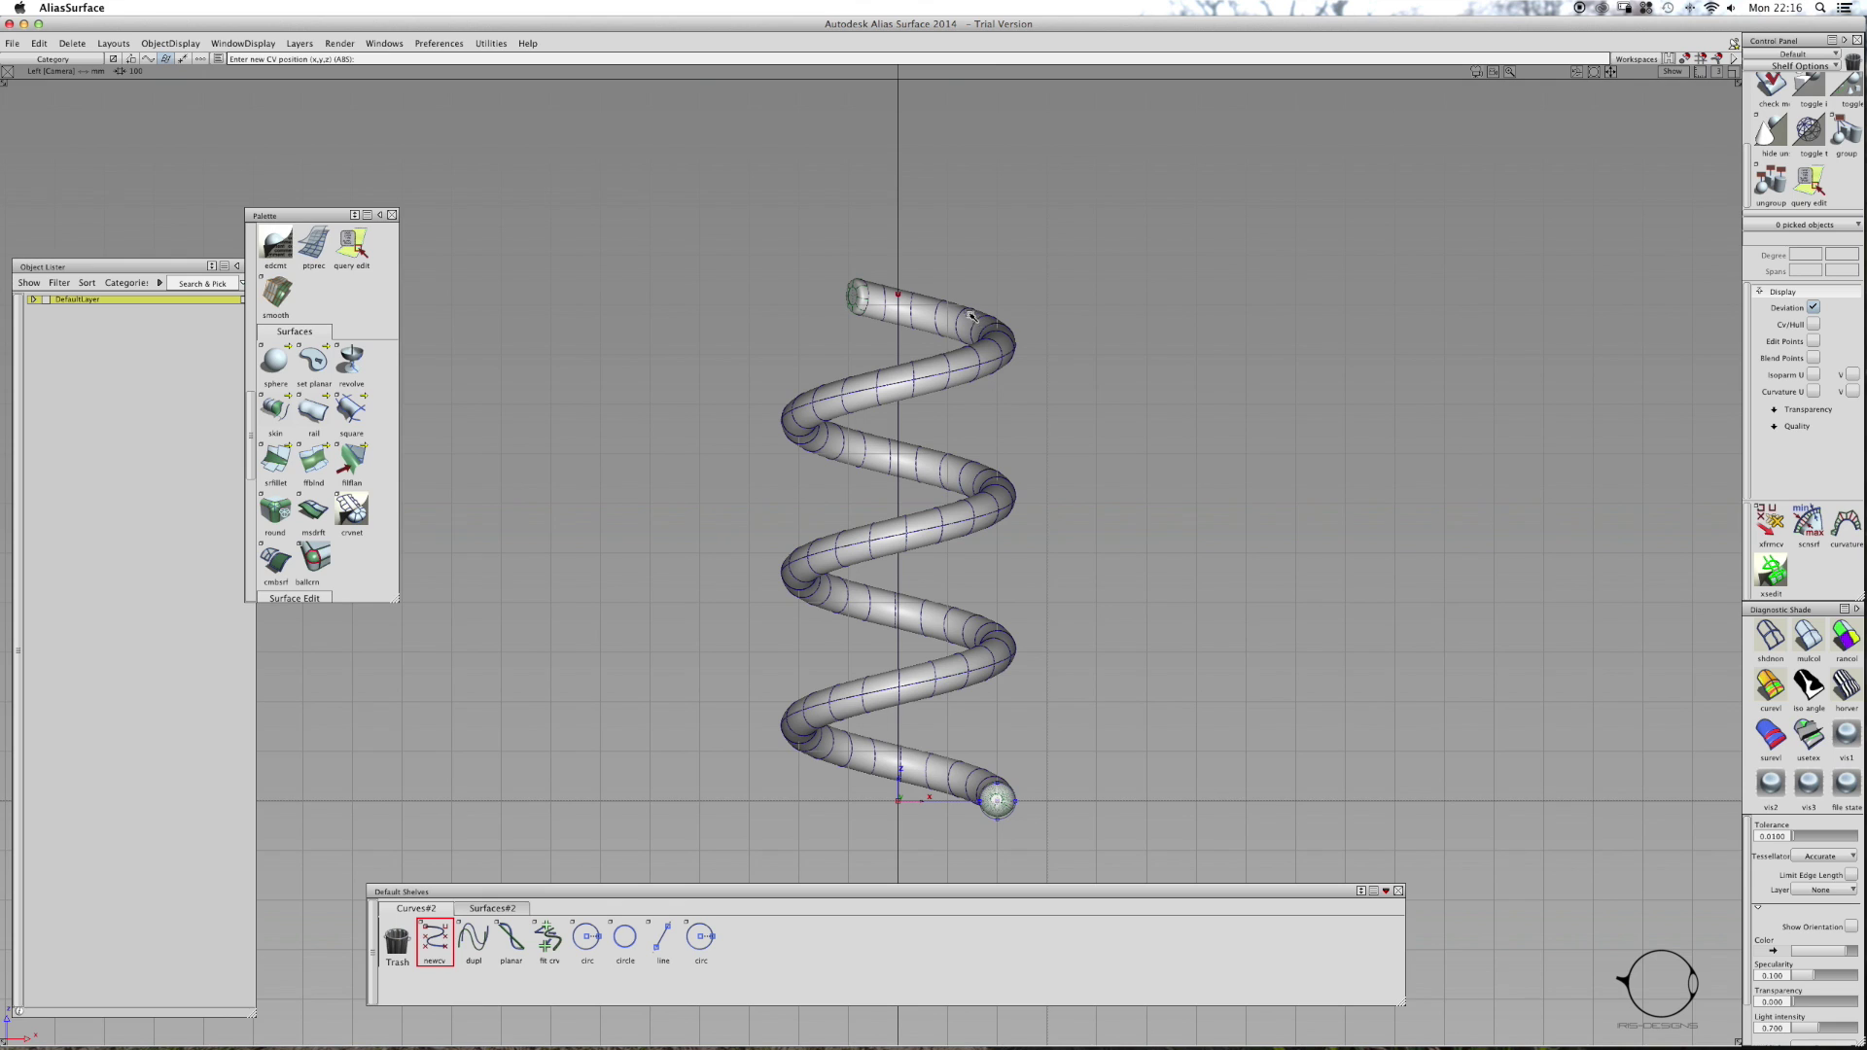
click(950, 263)
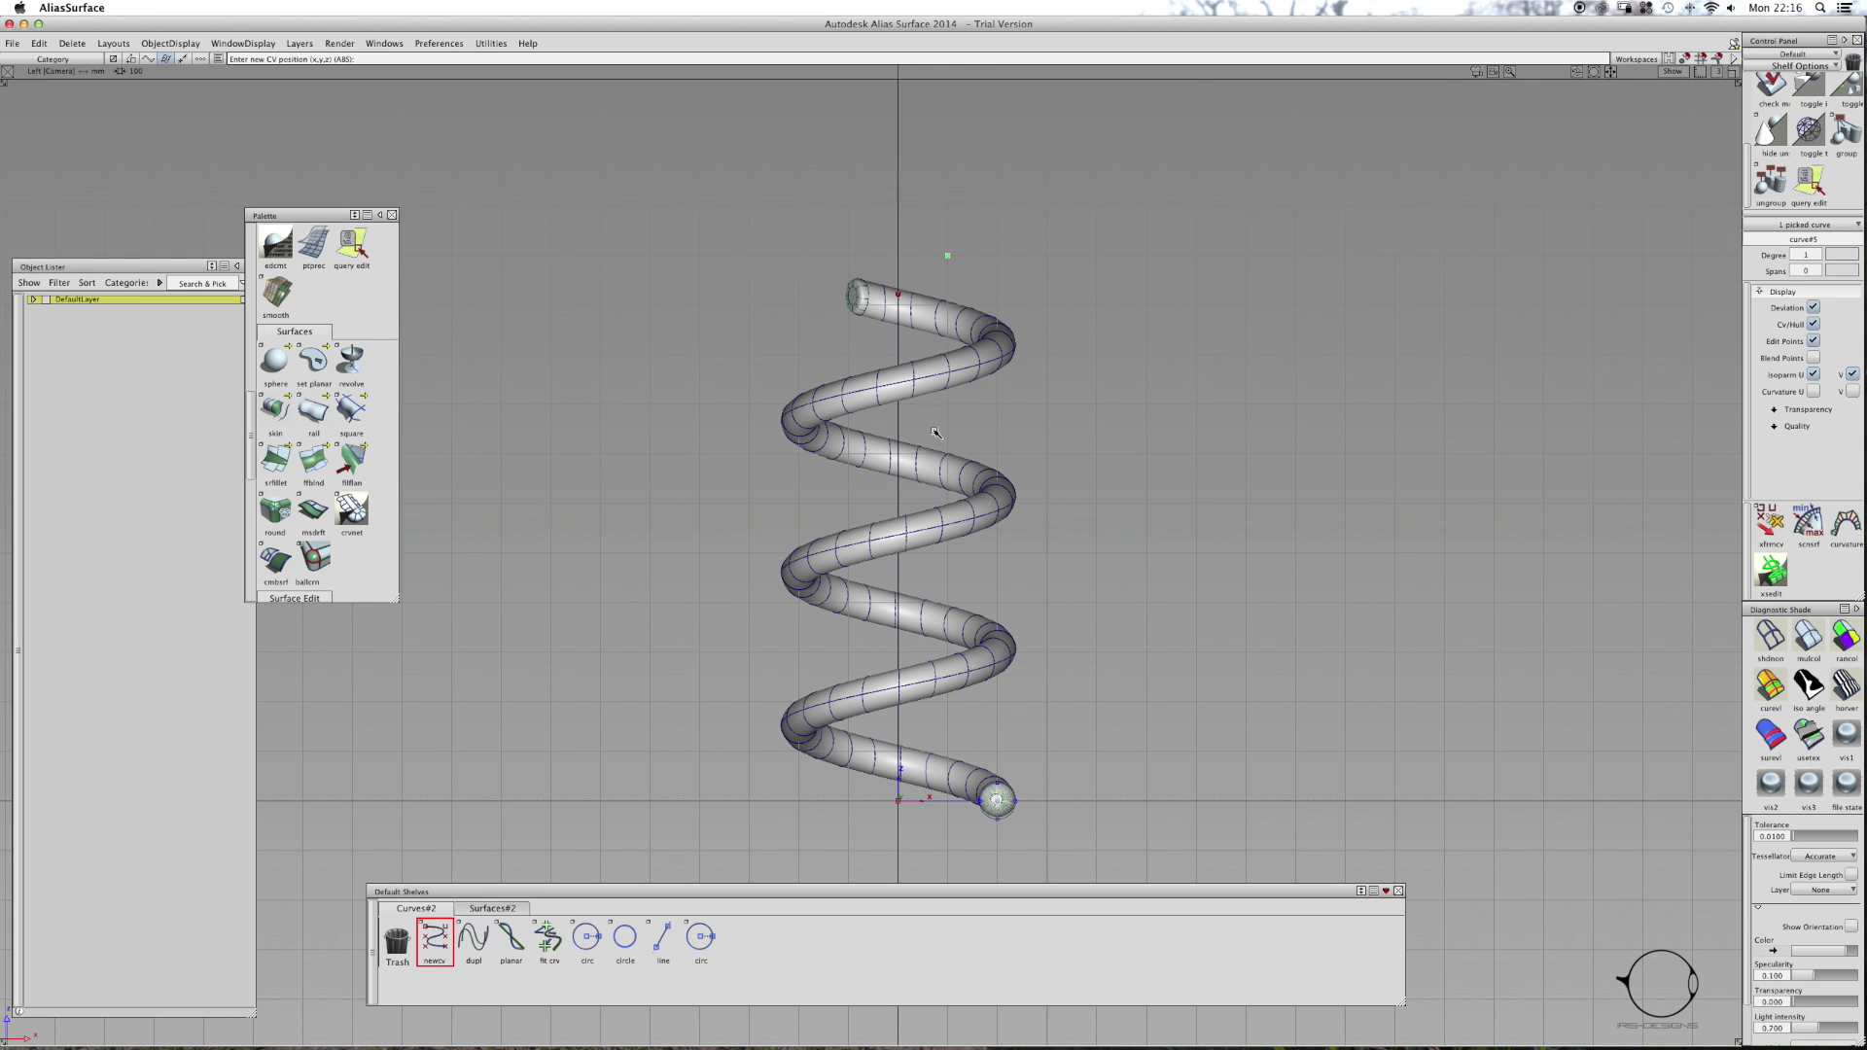
ctrl+shift+drag(934, 582, 923, 553)
click(941, 551)
key(Return)
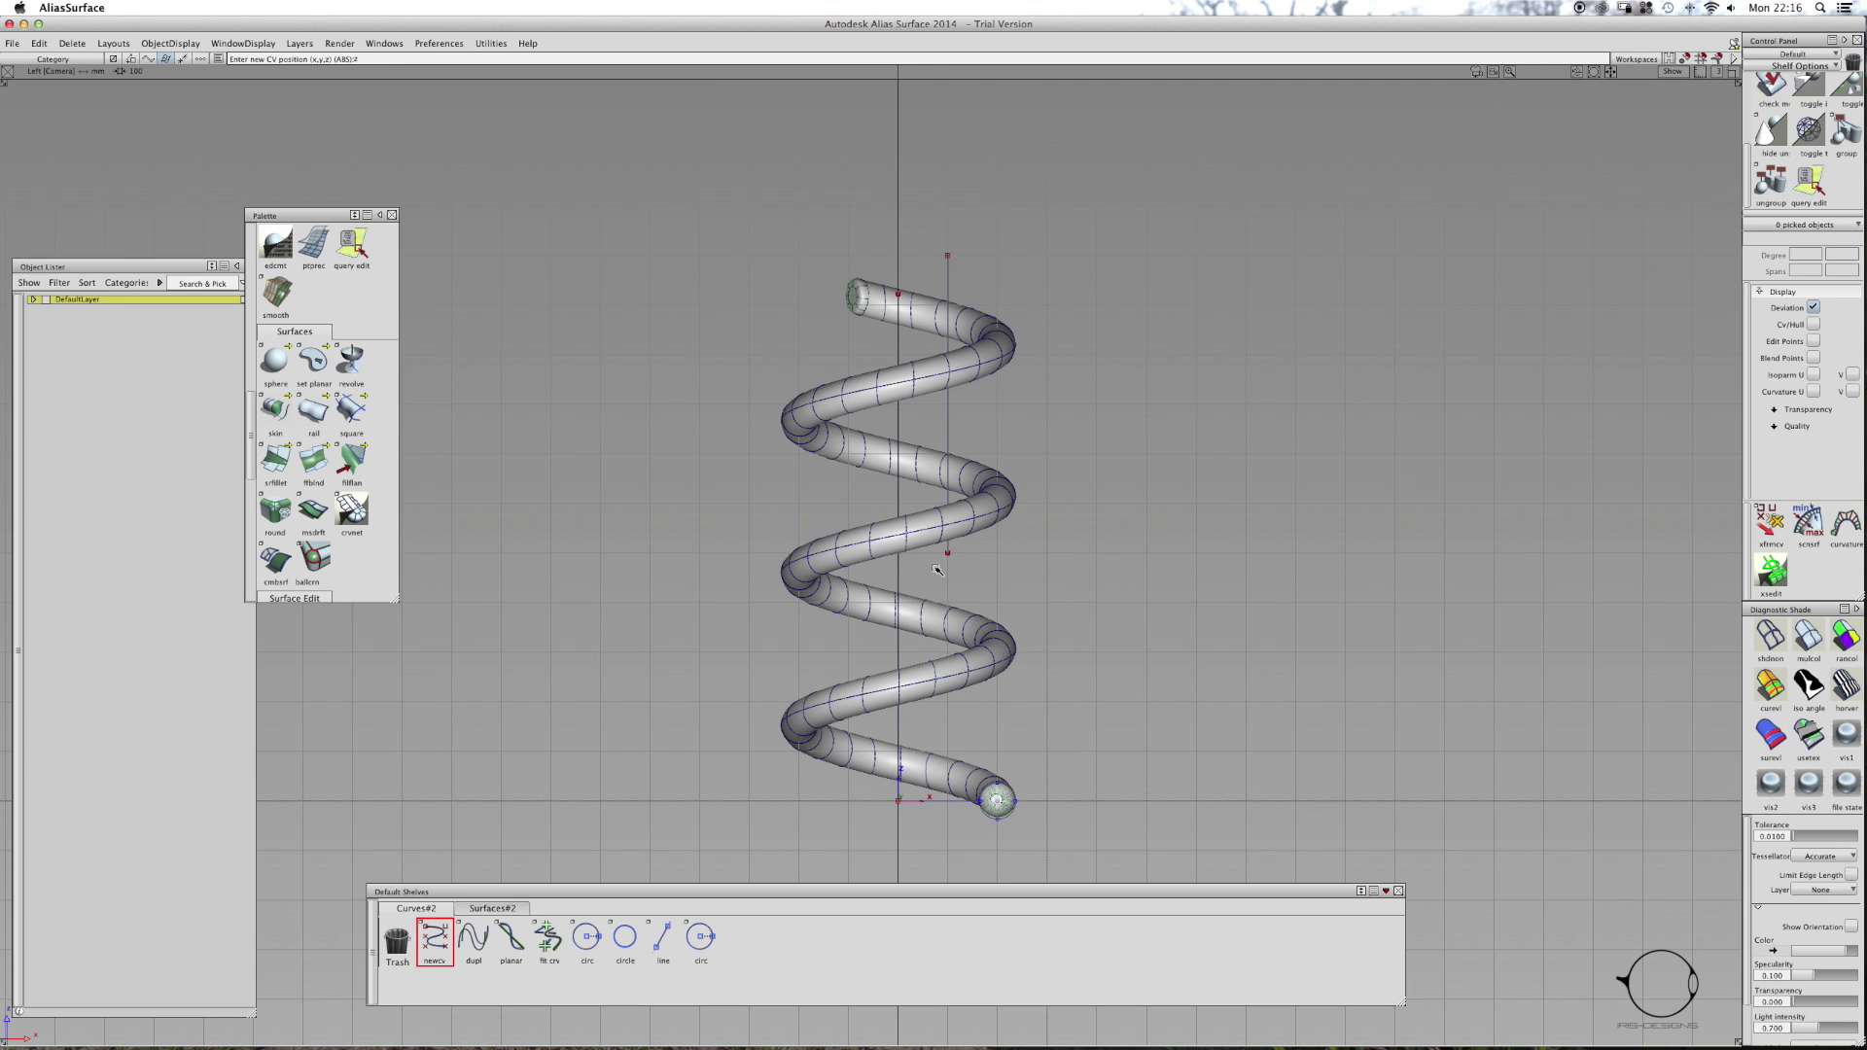
- Draw a second straight vertical CV curve near the central axis, from the first curve's lower end height to the base
click(915, 558)
click(912, 785)
ctrl+shift+drag(909, 775, 909, 740)
- Pick the second vertical curve and move it sideways to sit just below the first curve, slightly closer to the axis
ctrl+shift+drag(881, 620, 883, 589)
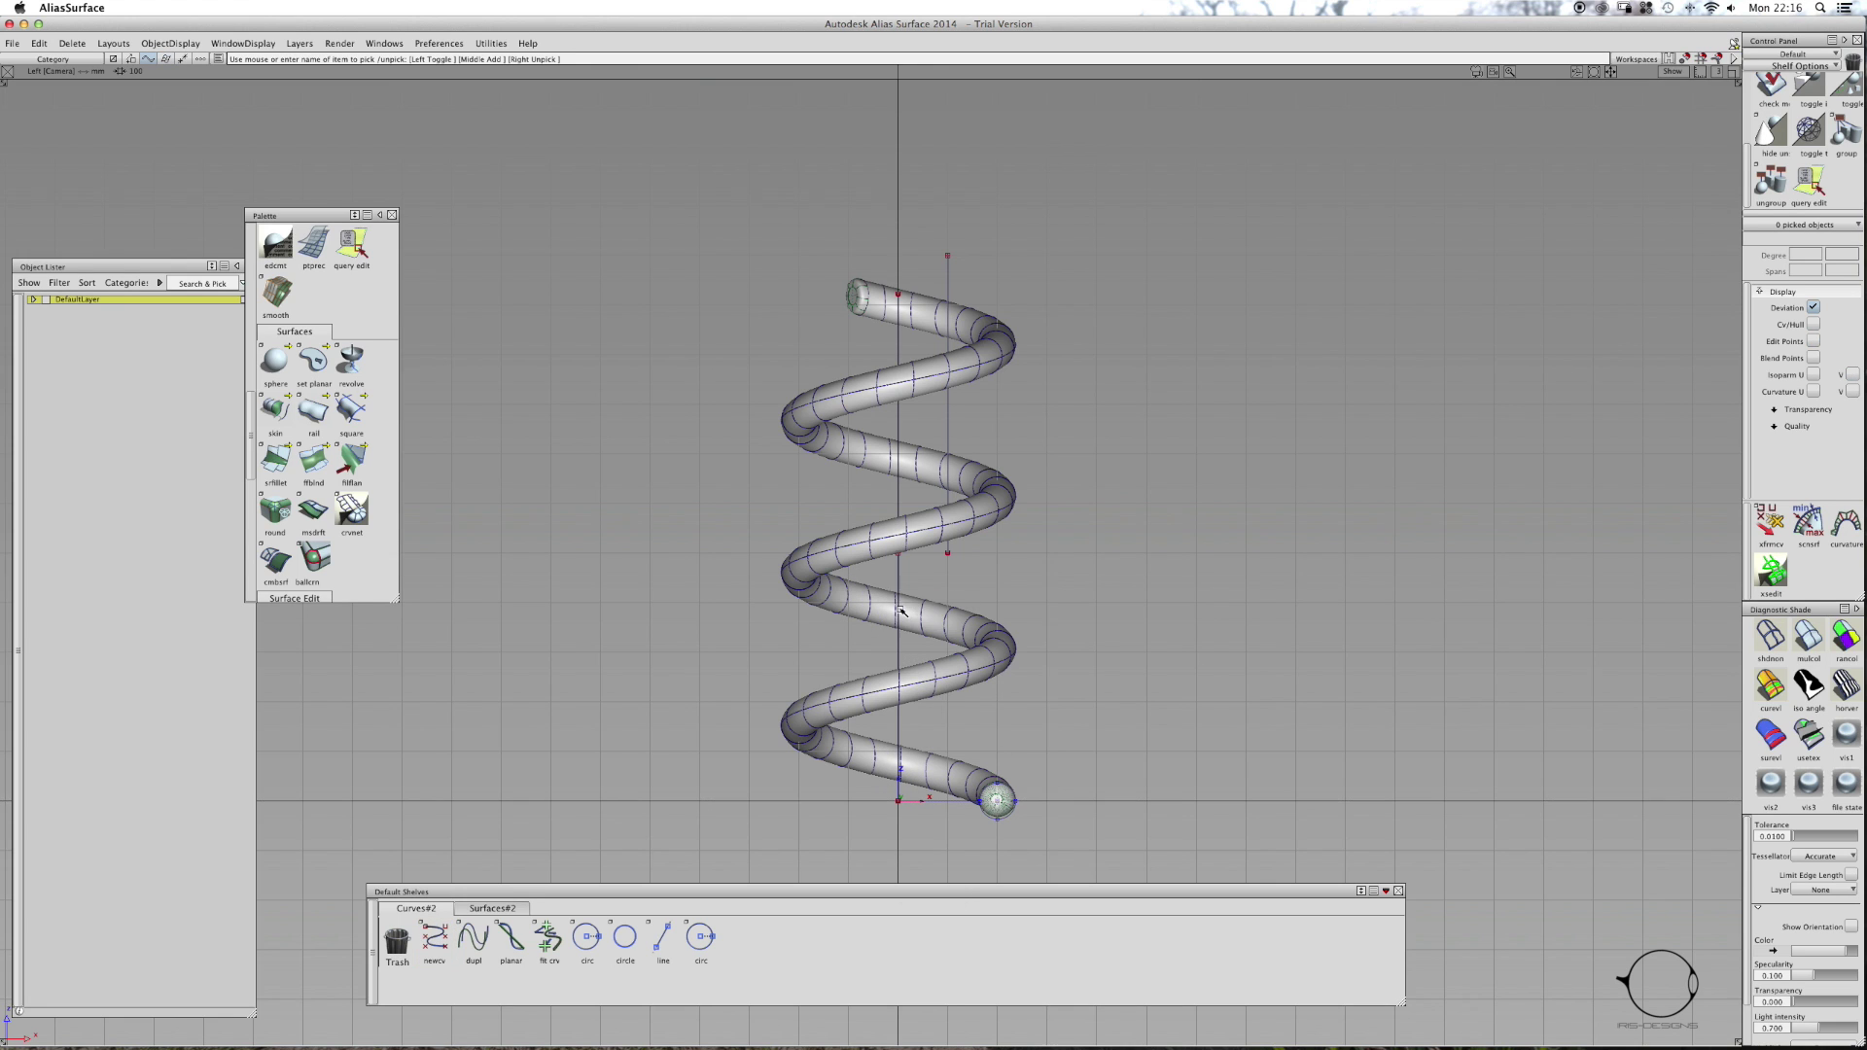
click(897, 578)
click(923, 587)
click(896, 571)
click(916, 584)
ctrl+shift+drag(915, 581, 933, 555)
middle_drag(932, 554, 964, 581)
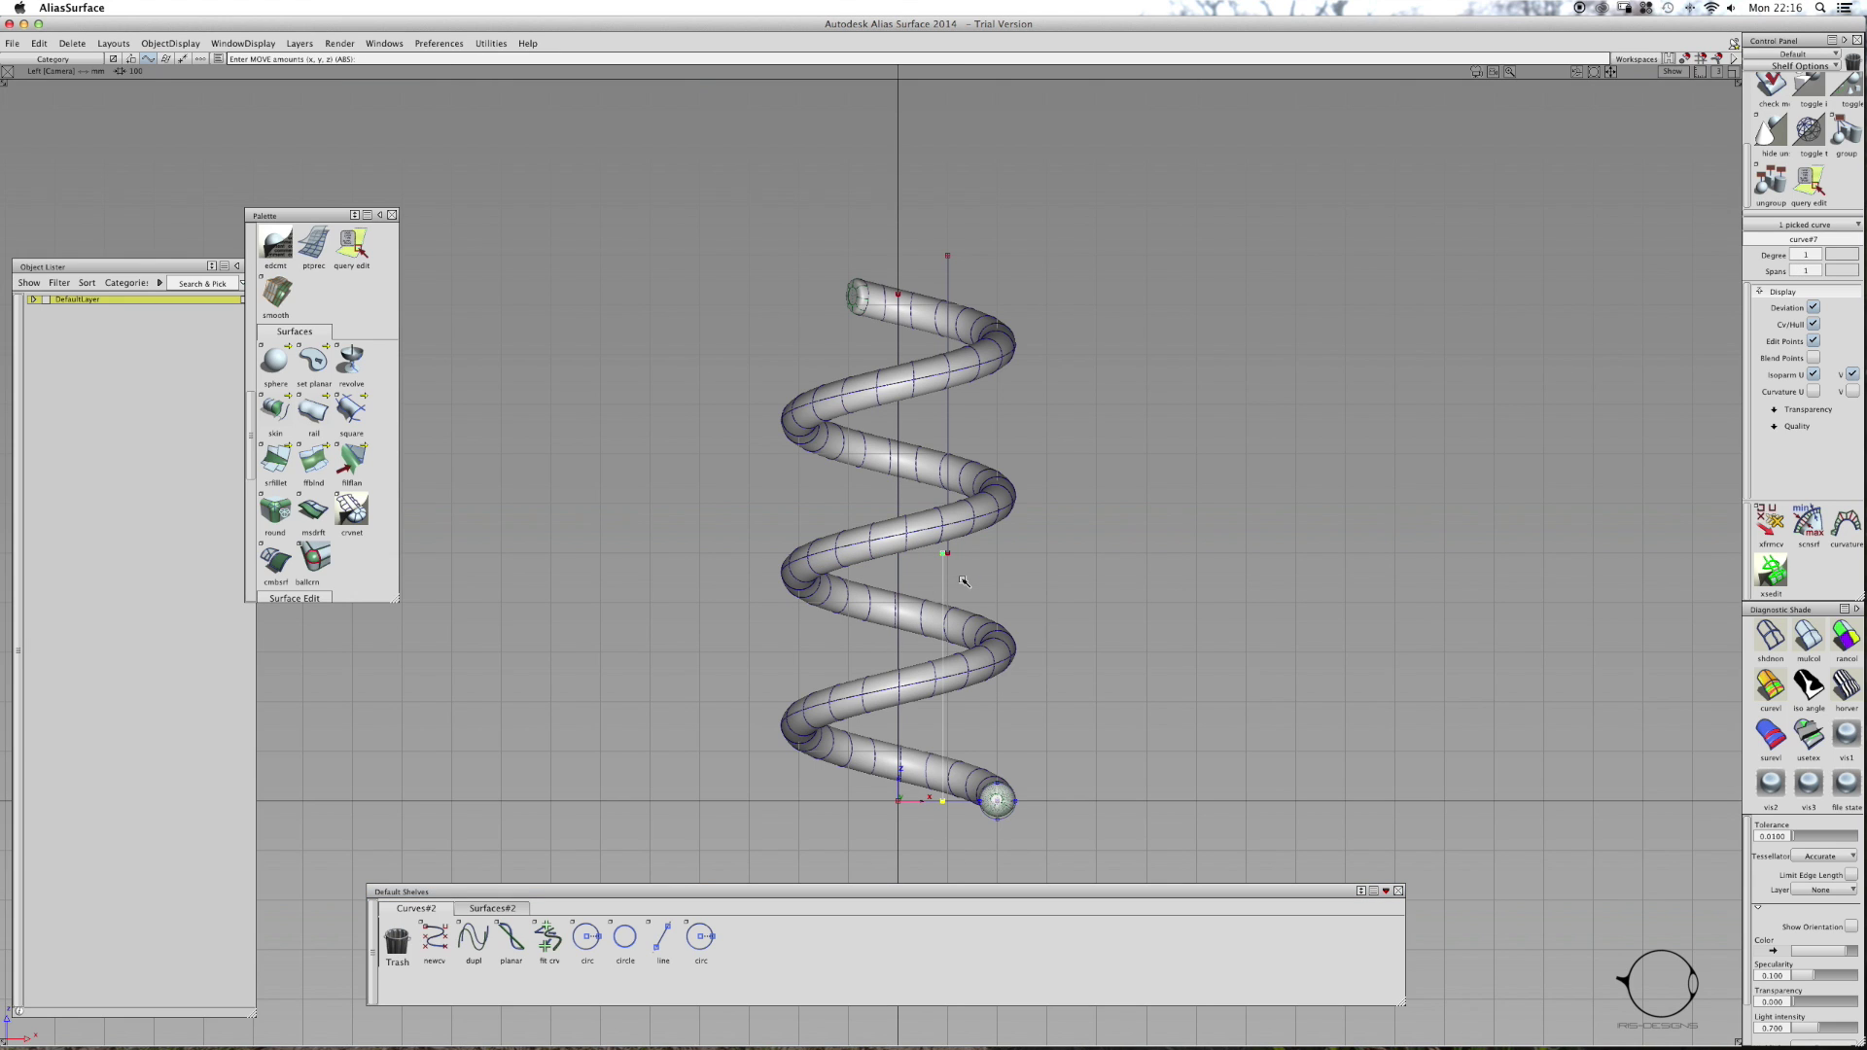
ctrl+shift+click(959, 593)
ctrl+shift+drag(959, 591, 958, 561)
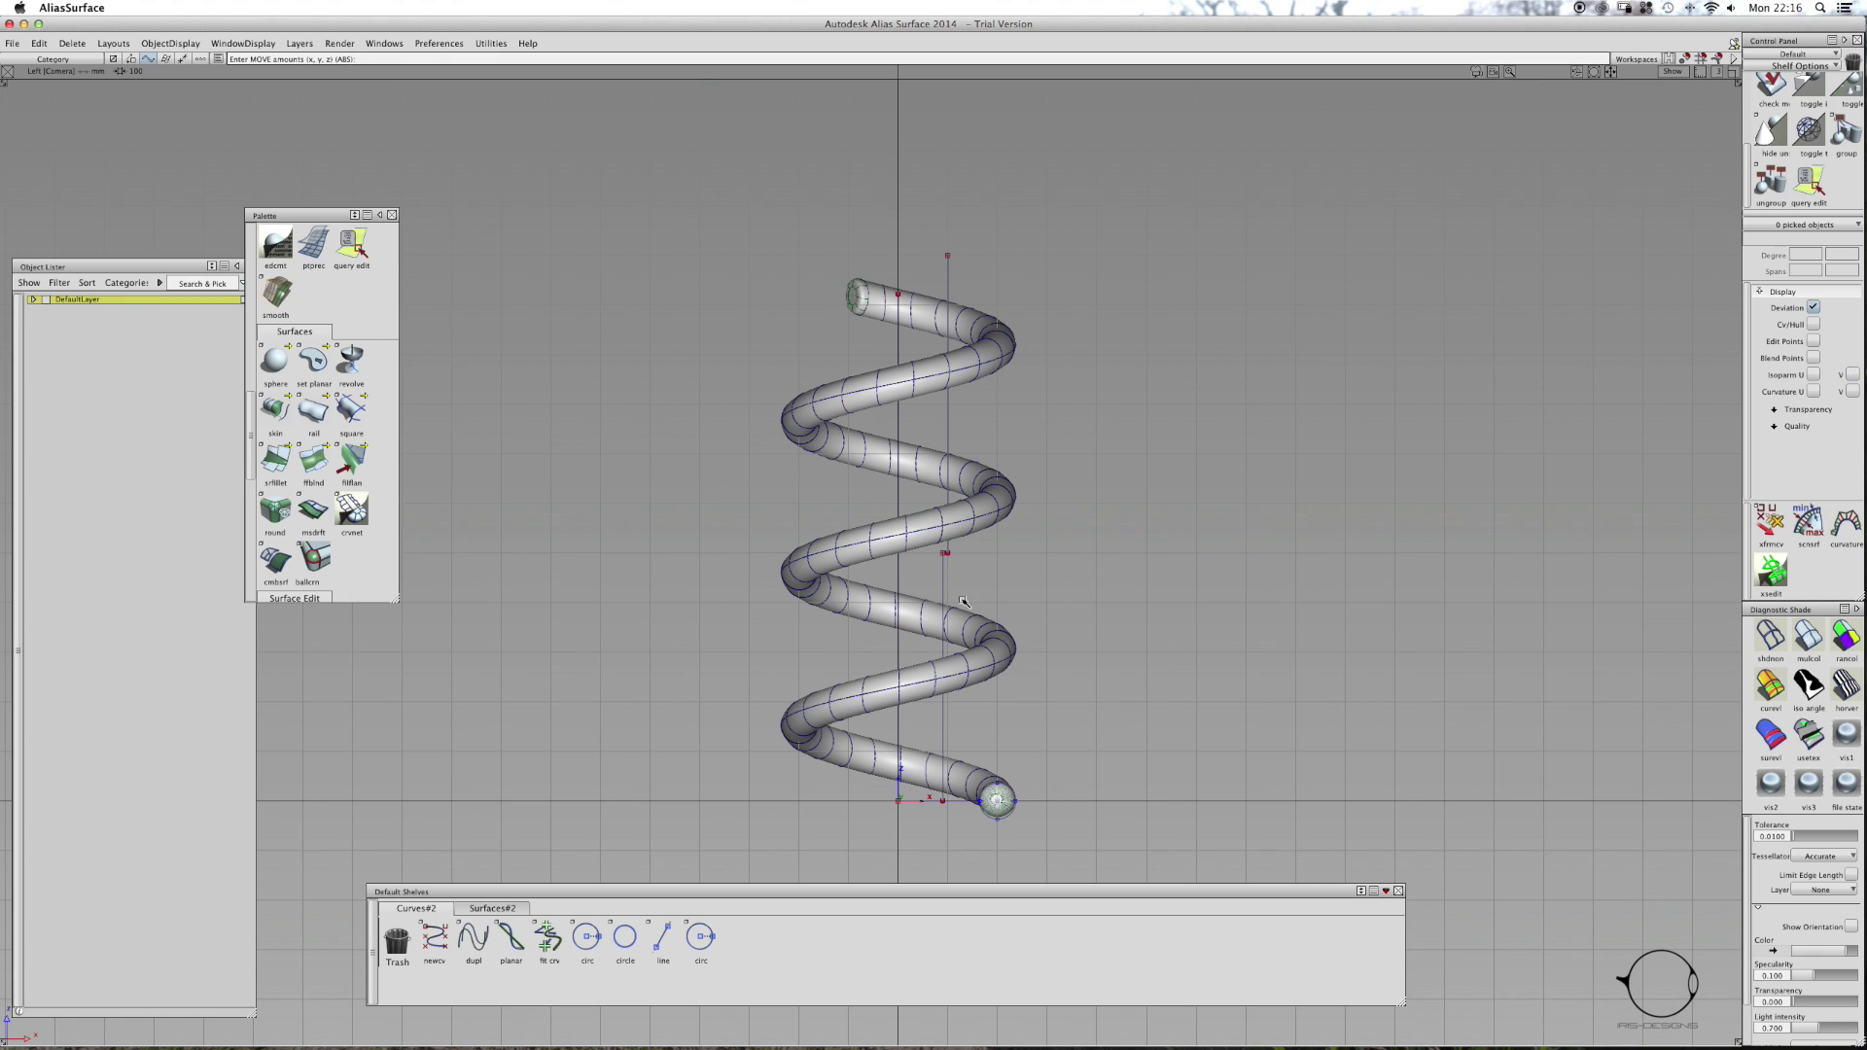
- Set up the Revolve tool with the Z axis and the Freeform surface type
click(493, 908)
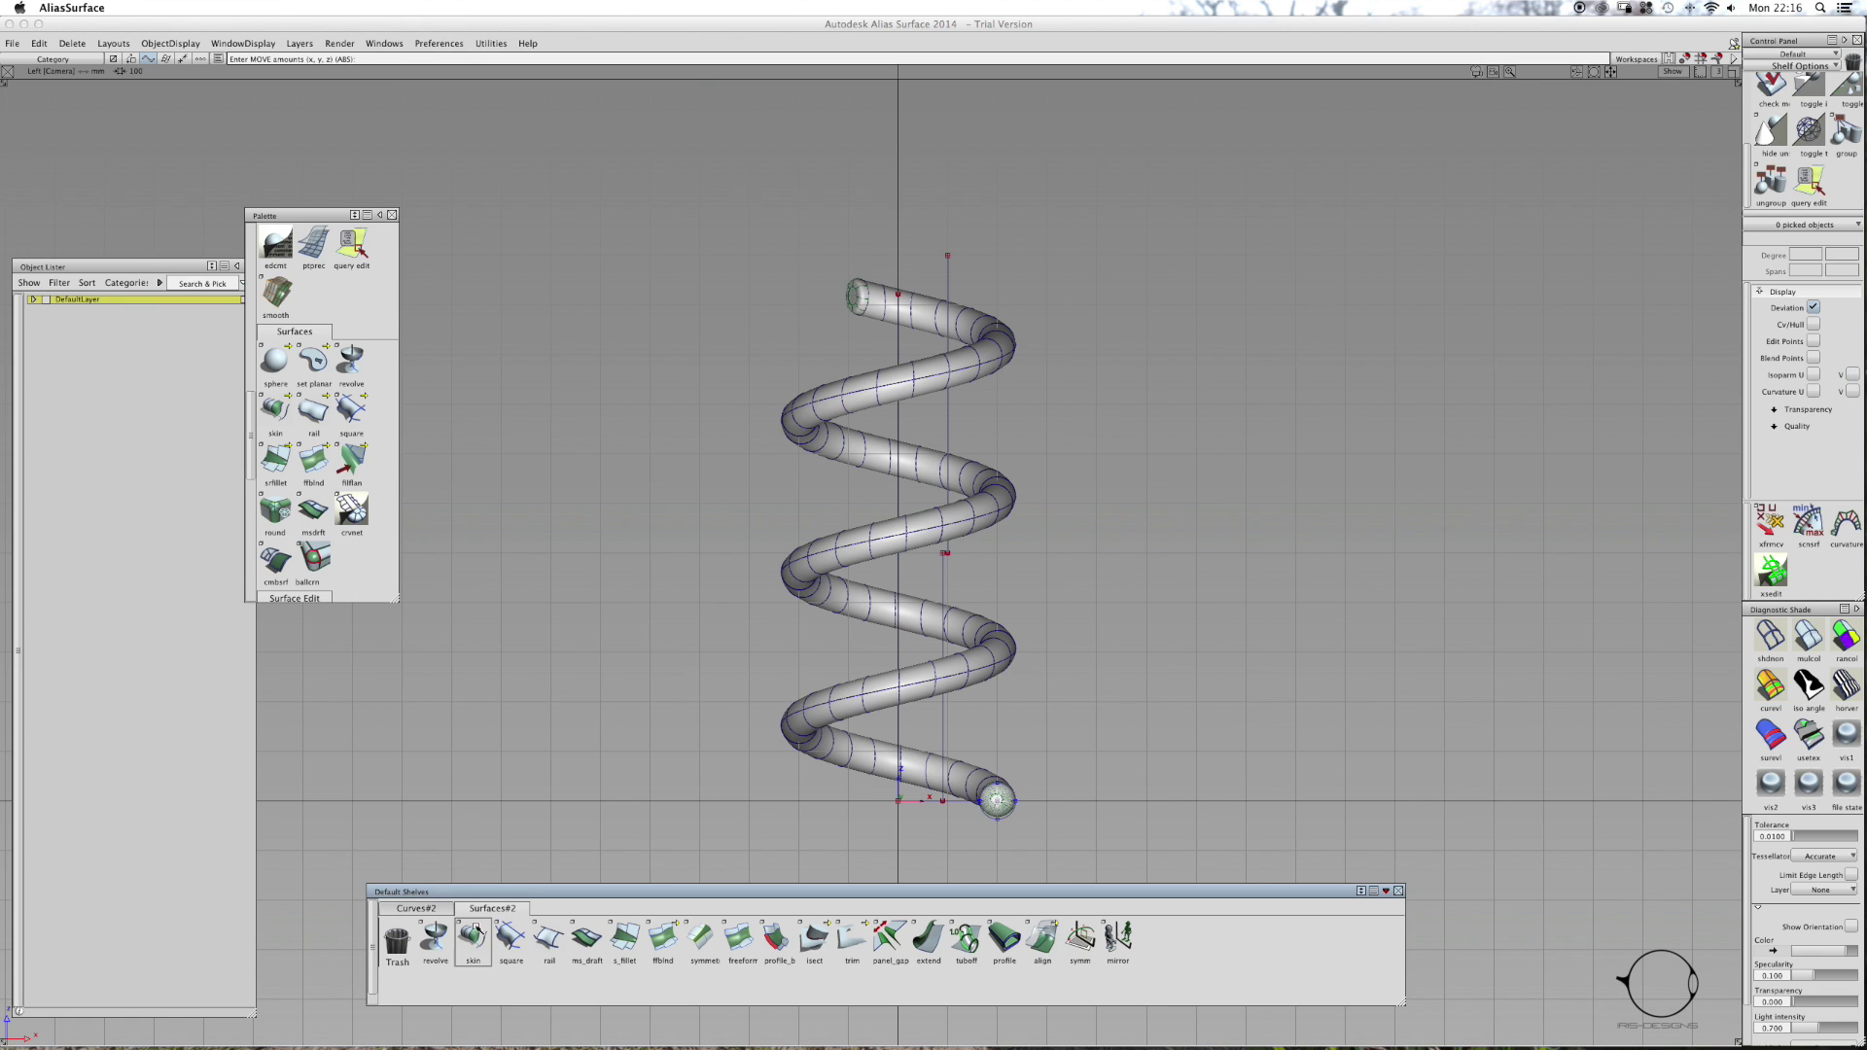
double_click(440, 935)
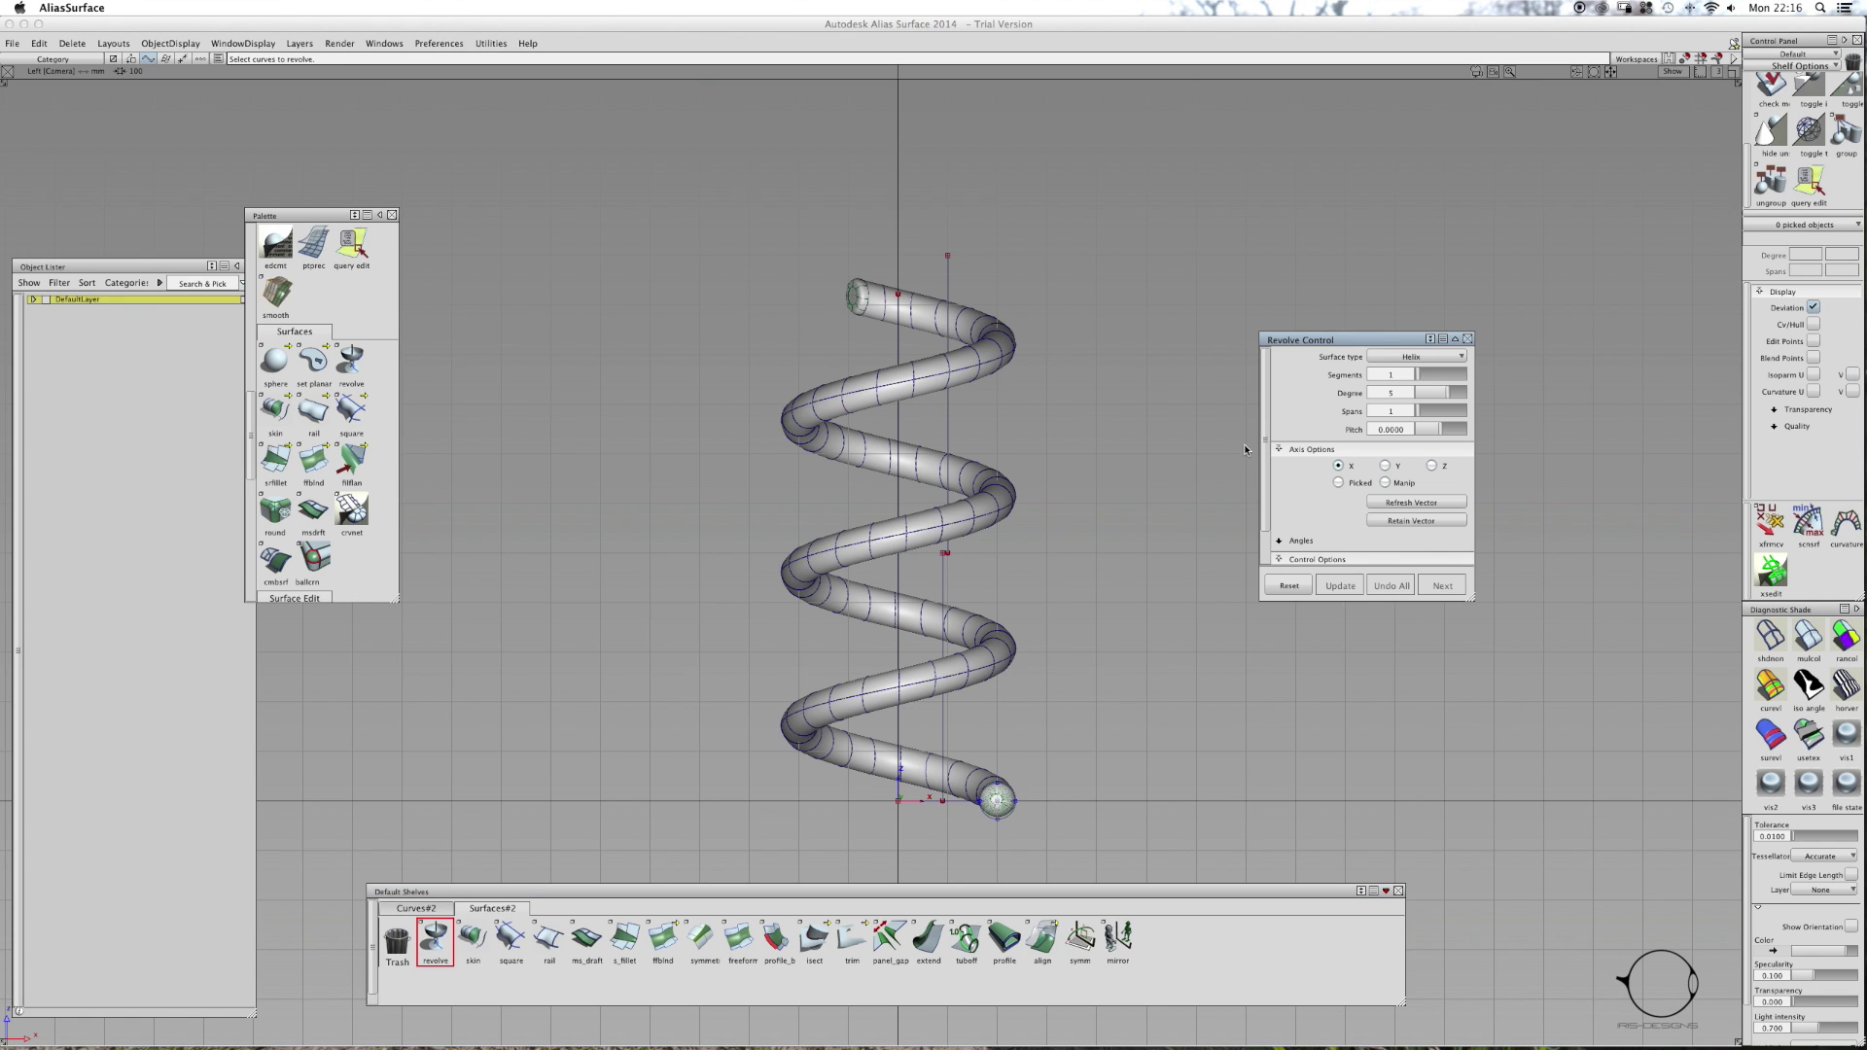
click(949, 289)
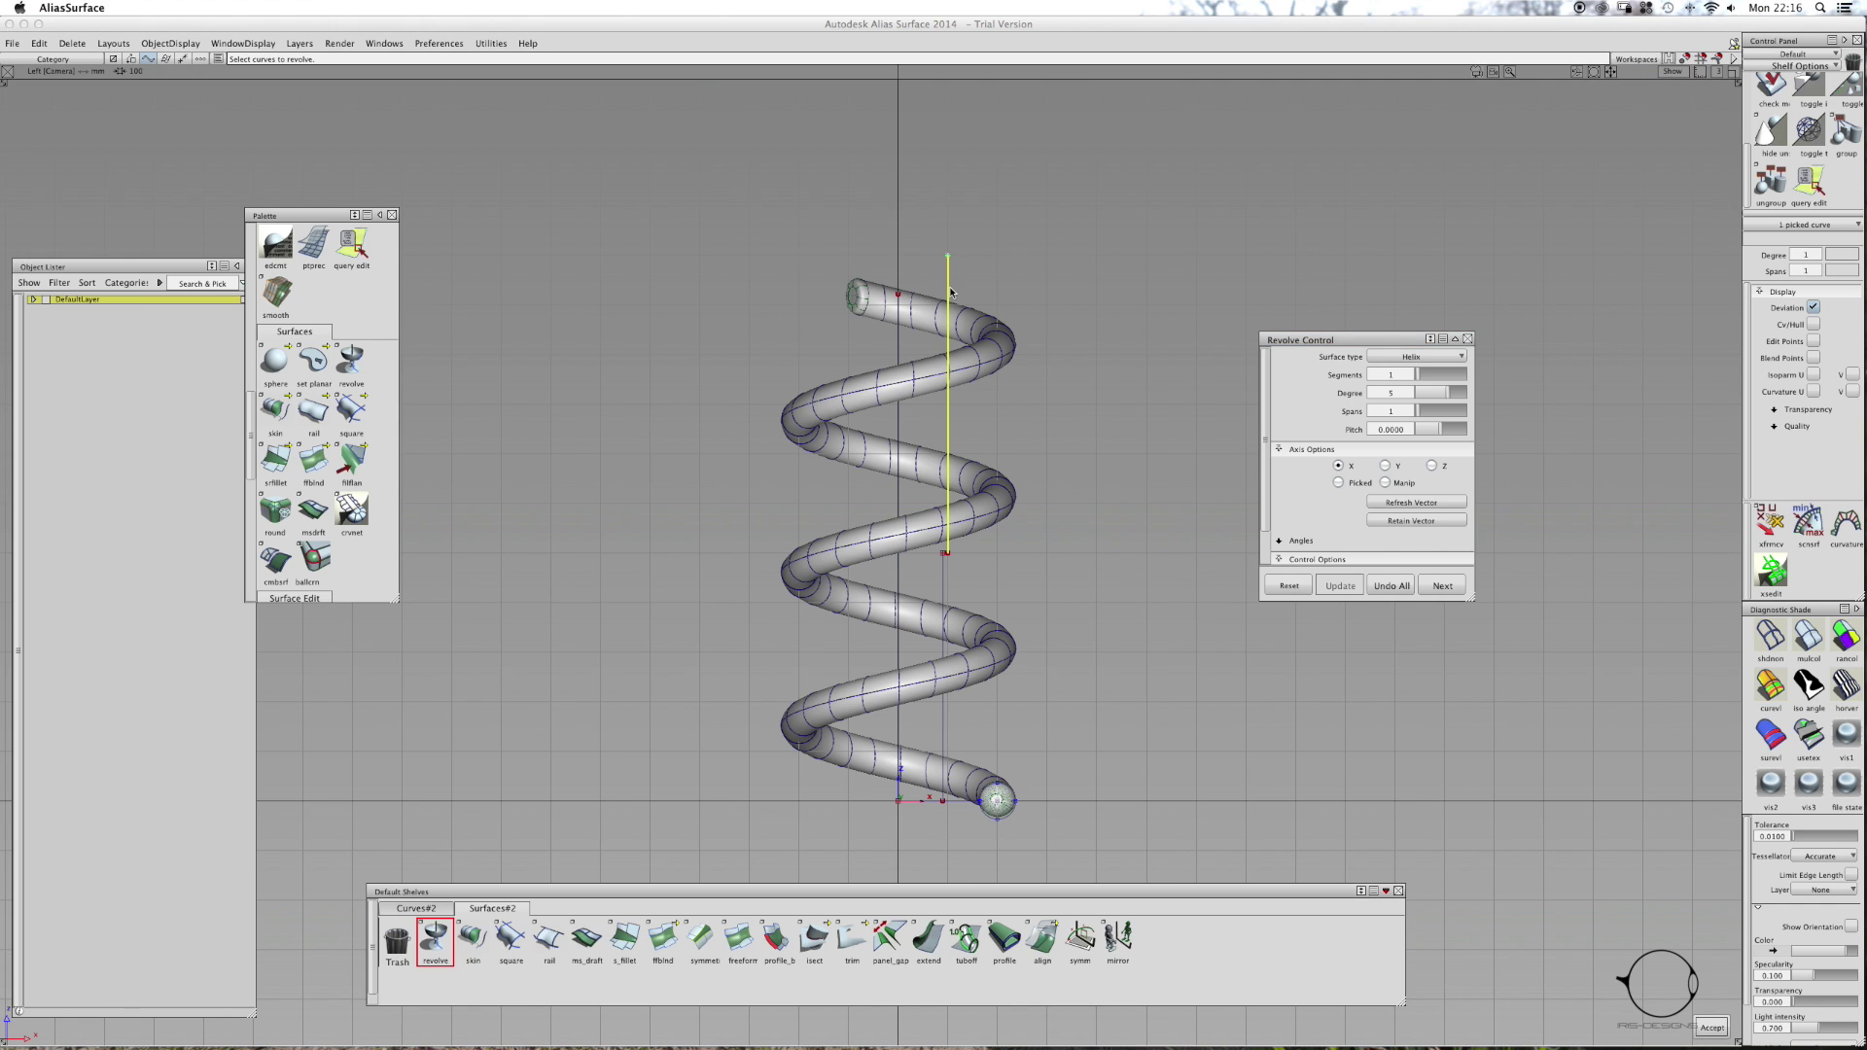
click(944, 581)
click(1433, 466)
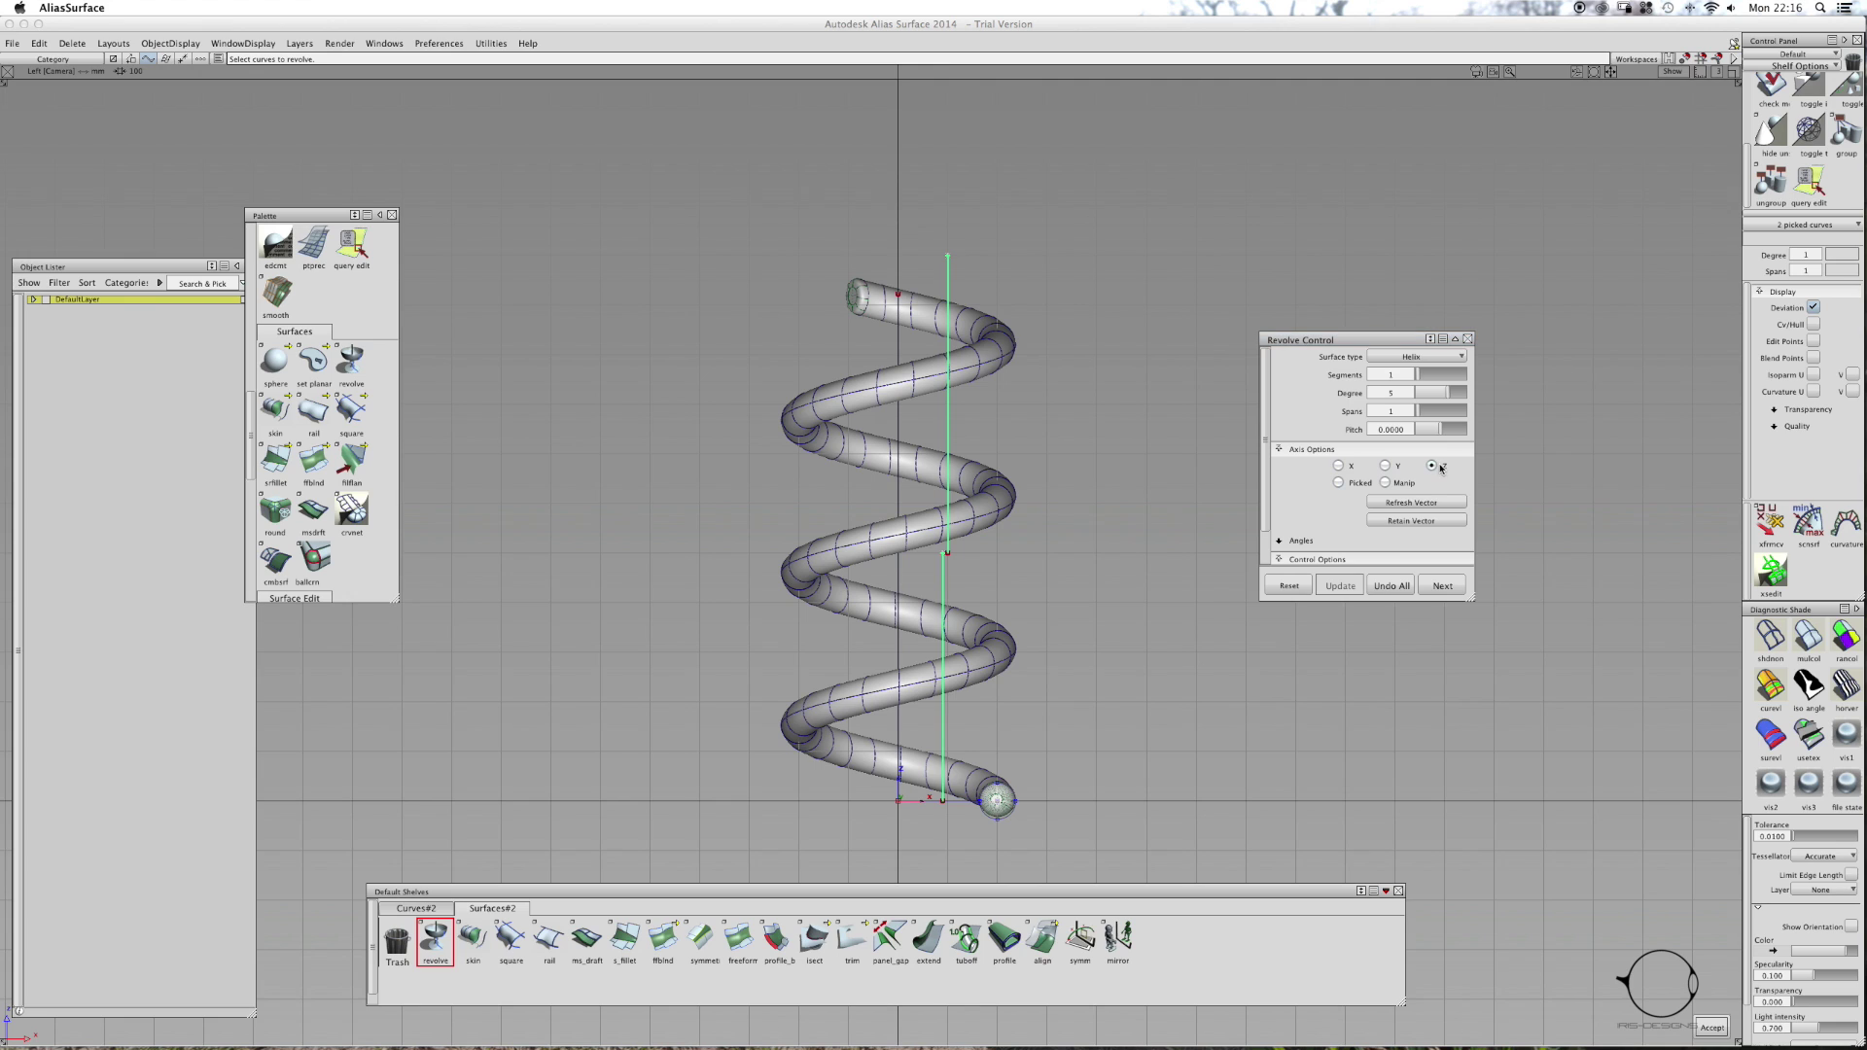
click(1413, 358)
click(1416, 371)
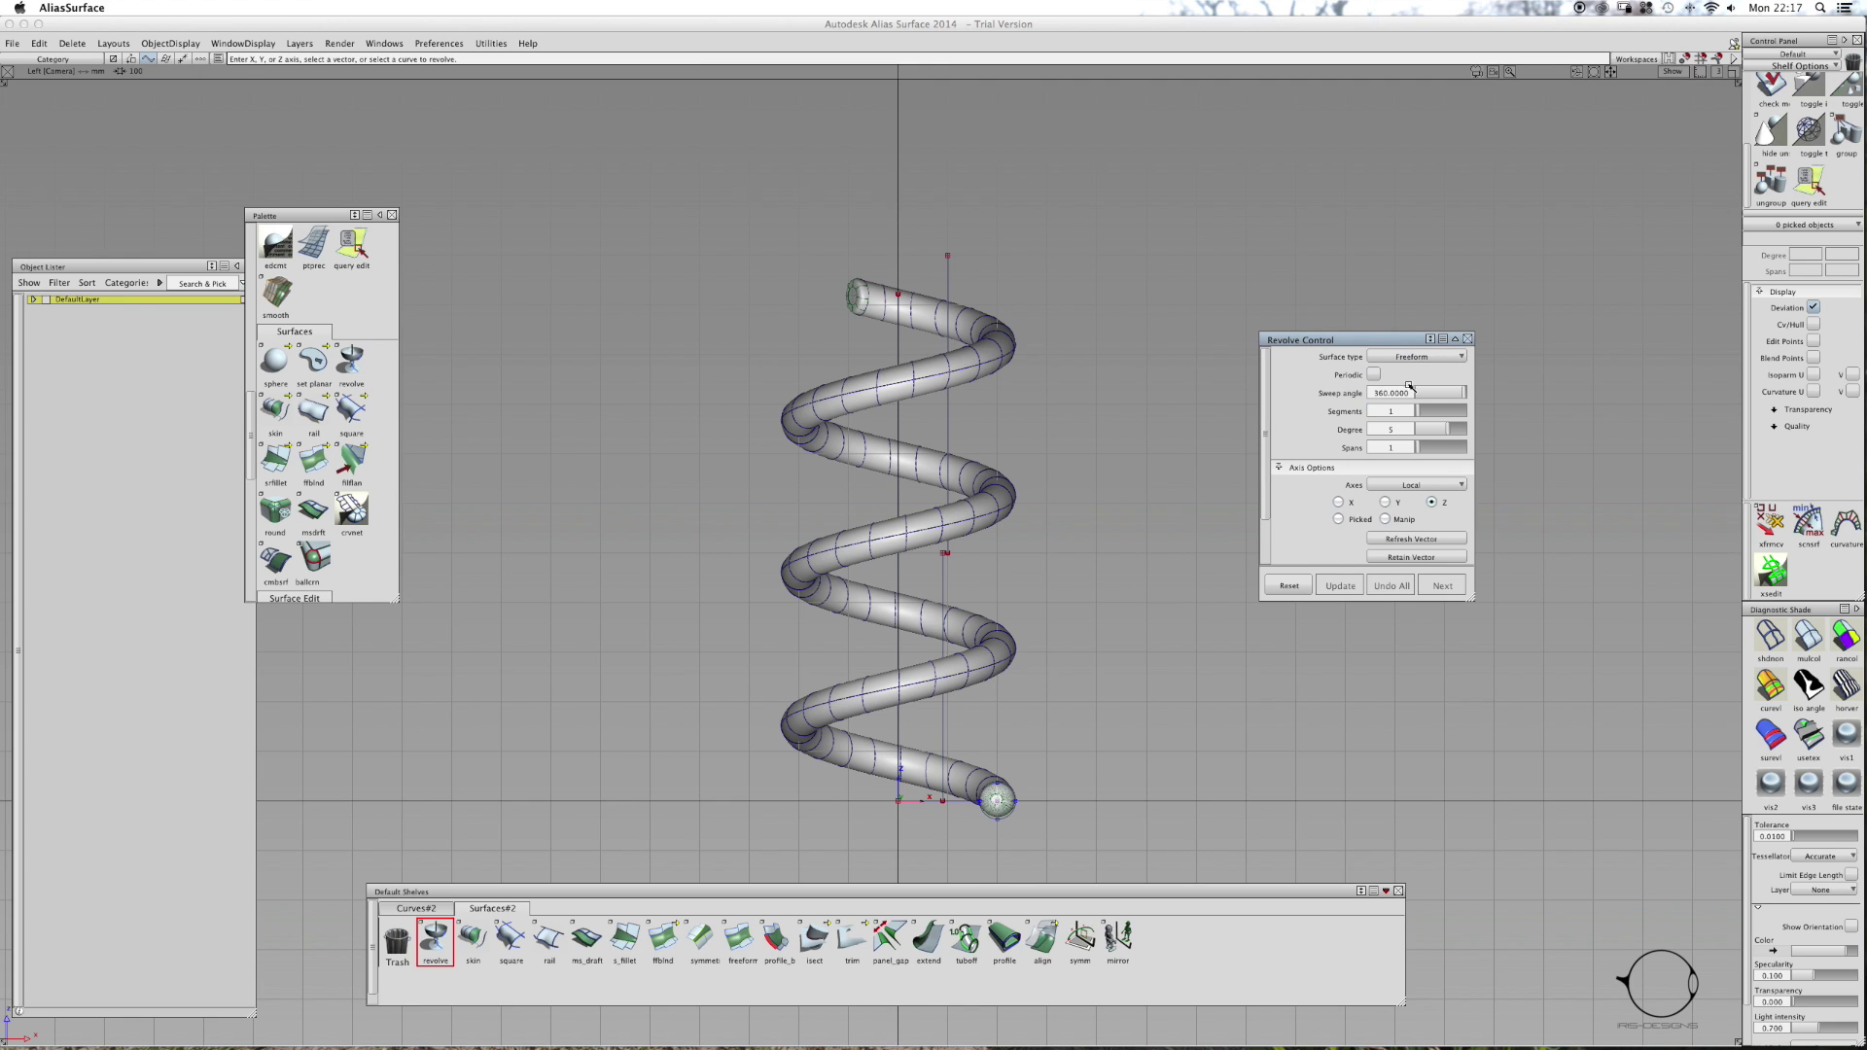
- Try revolving the upper vertical curve 360 degrees about its local Z axis, and undo the revolve
click(946, 282)
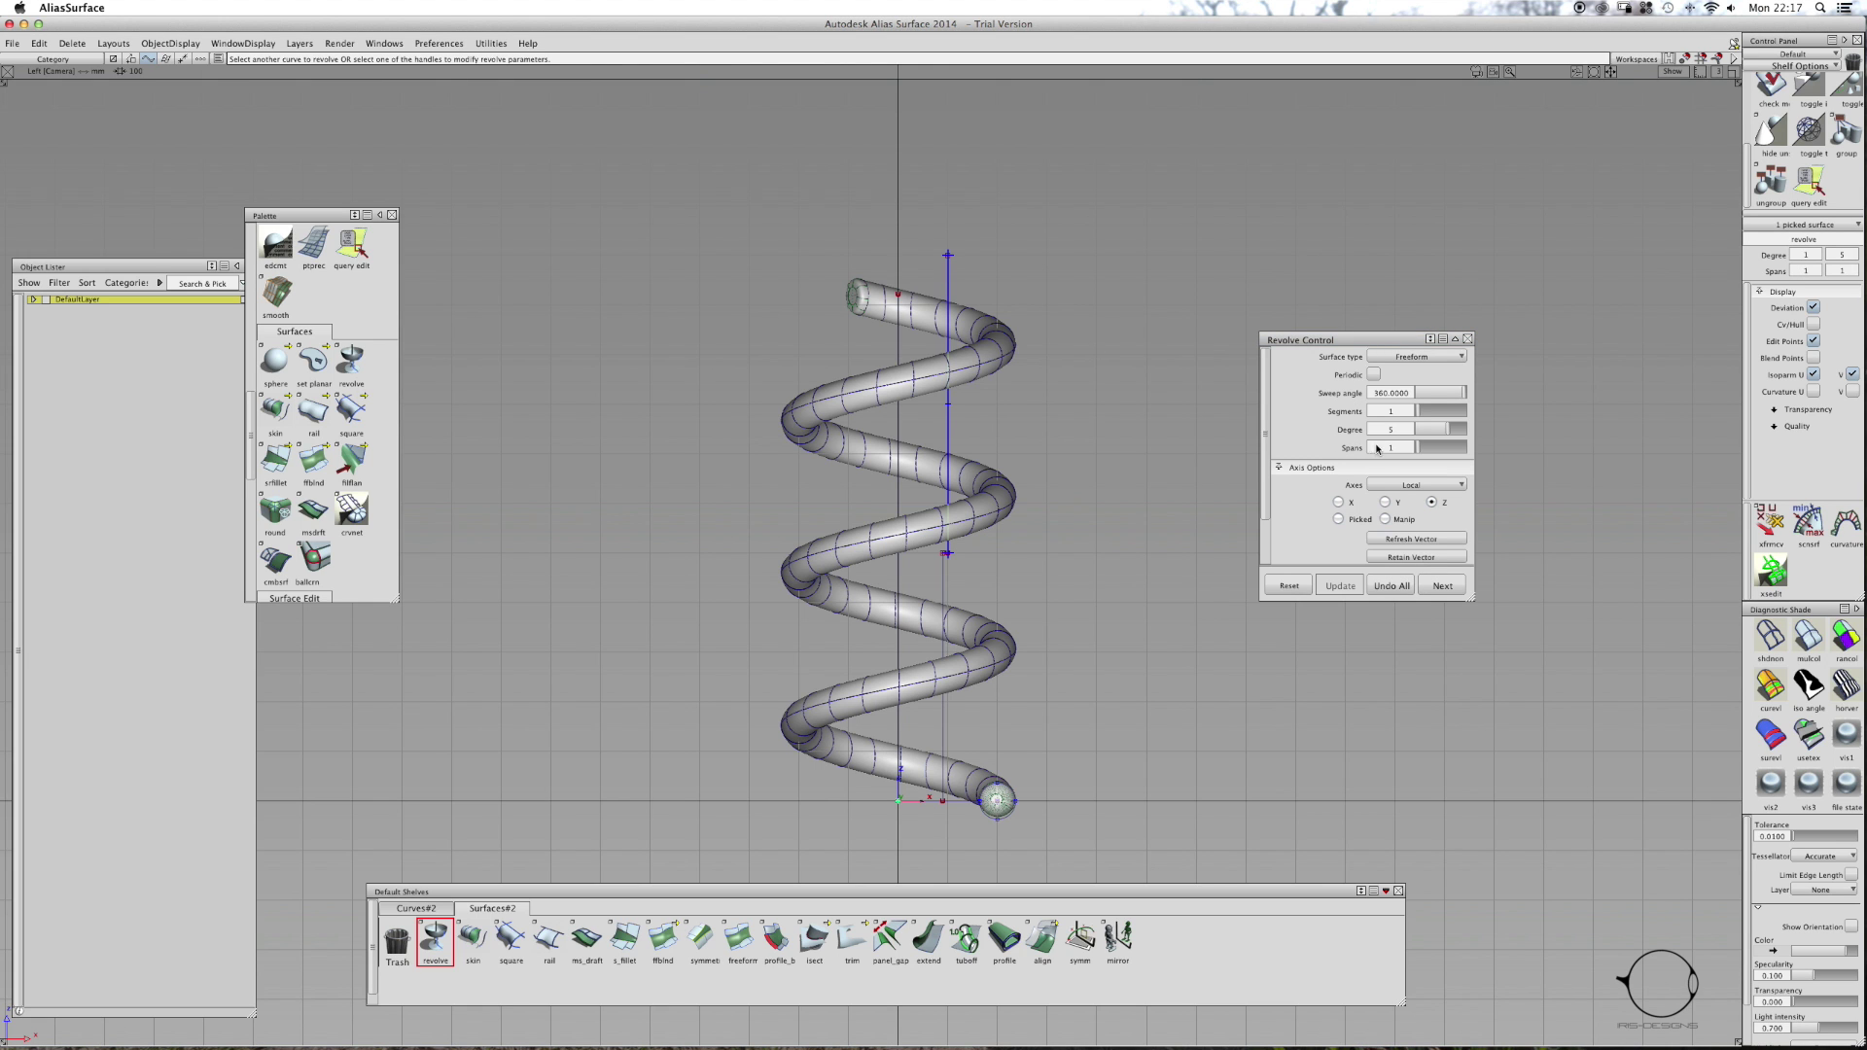
alt+shift+drag(1021, 409, 1322, 525)
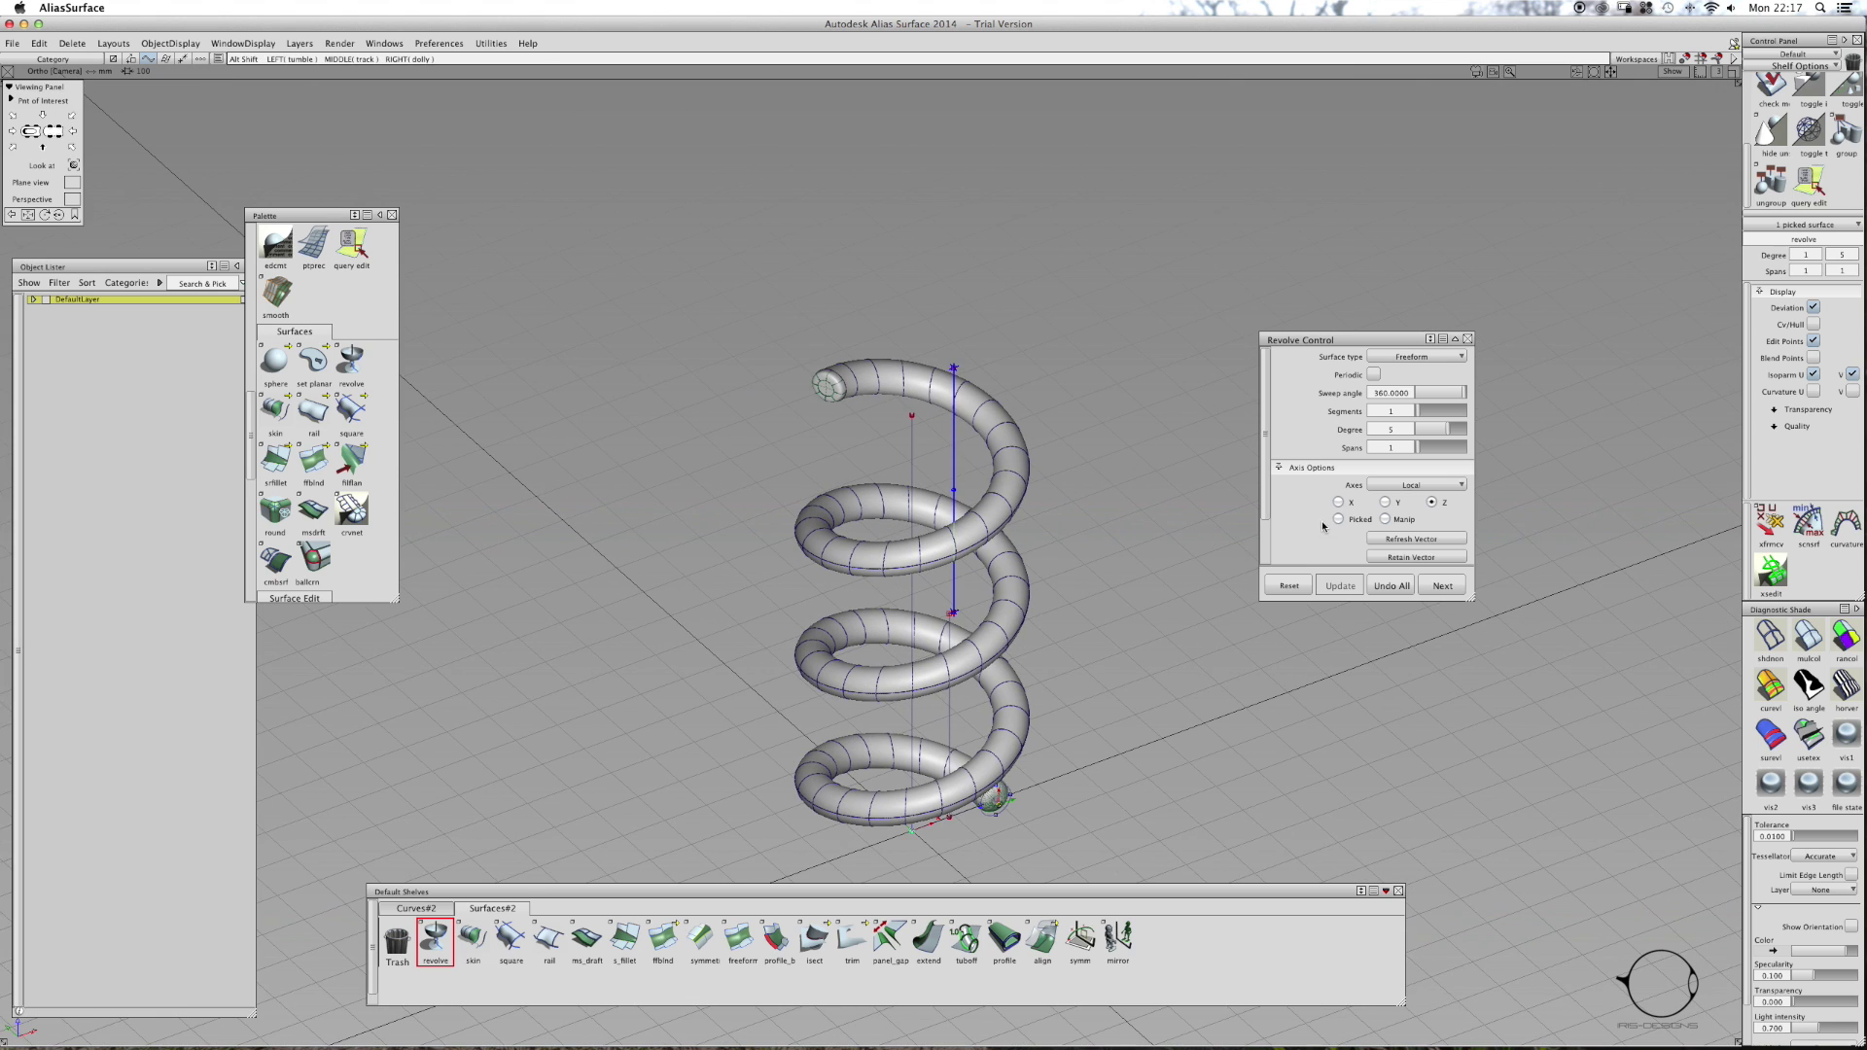
click(1775, 631)
click(1393, 580)
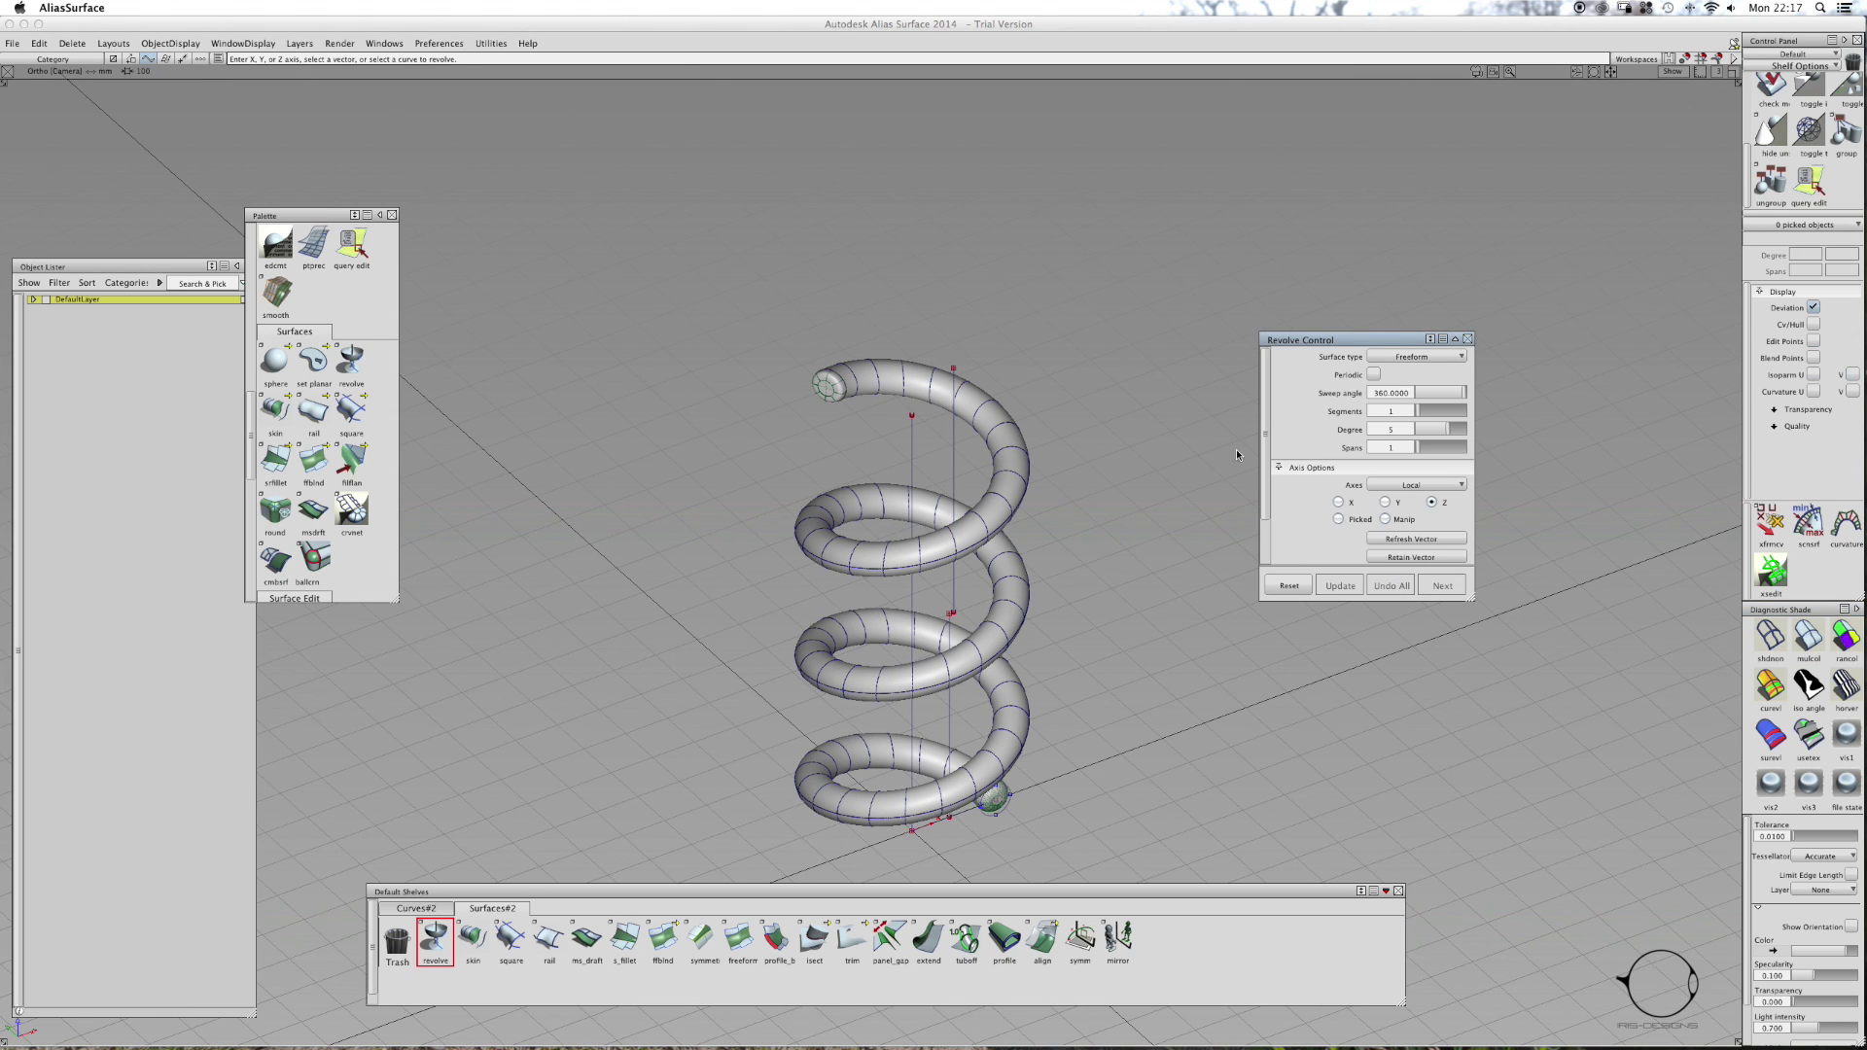
- Set the revolve sweep angle to 1 degree and revolve the upper vertical curve
click(1401, 358)
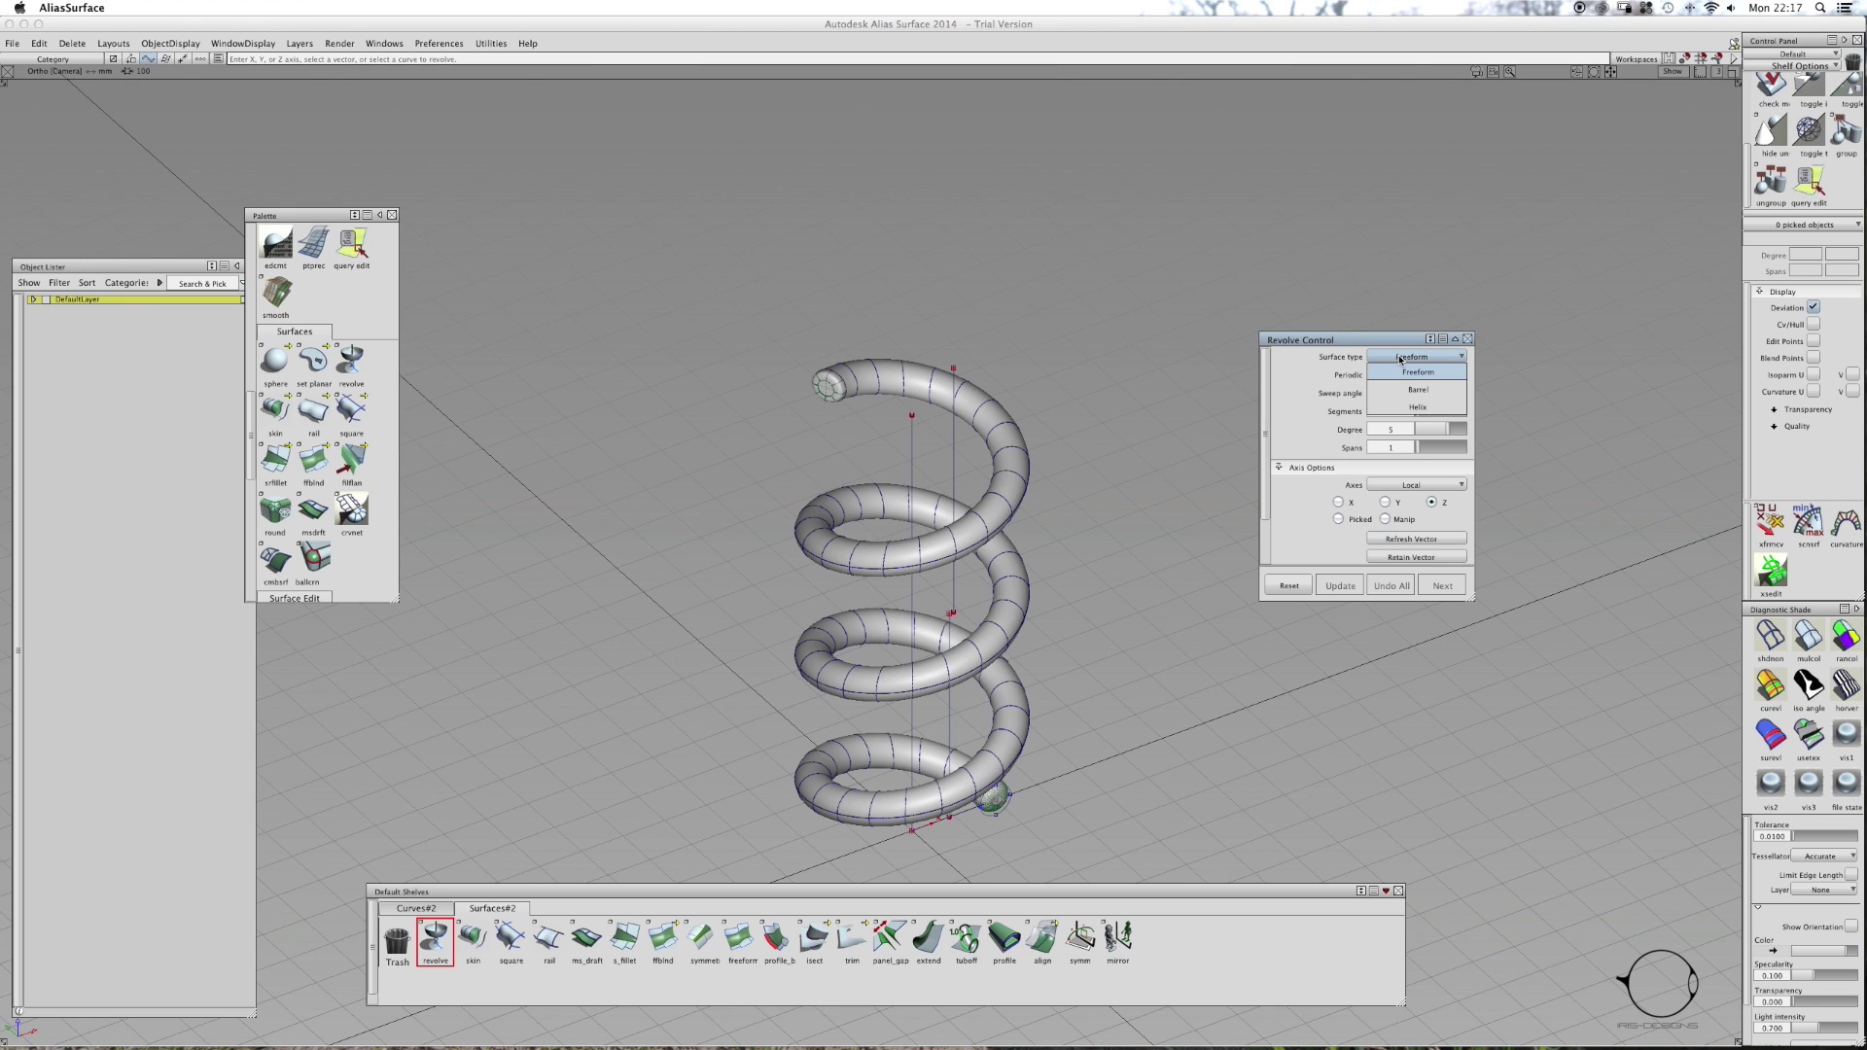
click(1403, 358)
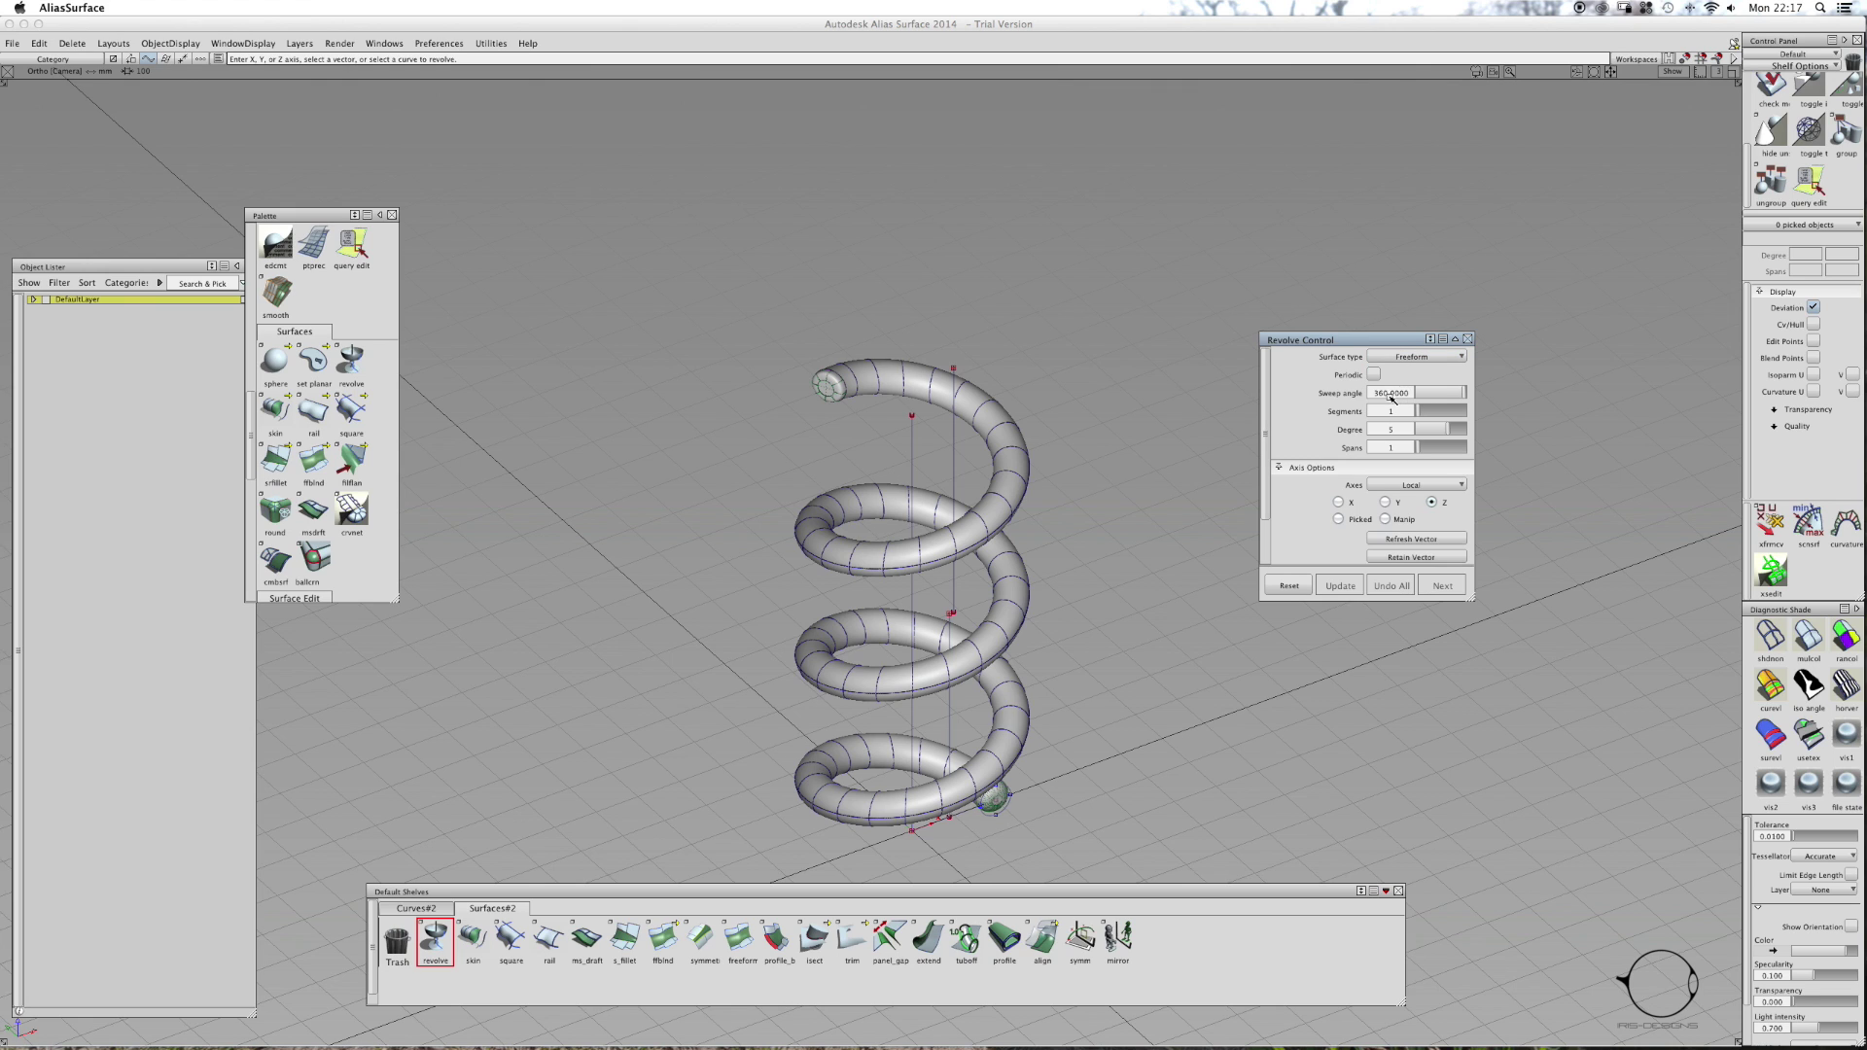
click(1374, 393)
text(1)
key(Return)
click(954, 435)
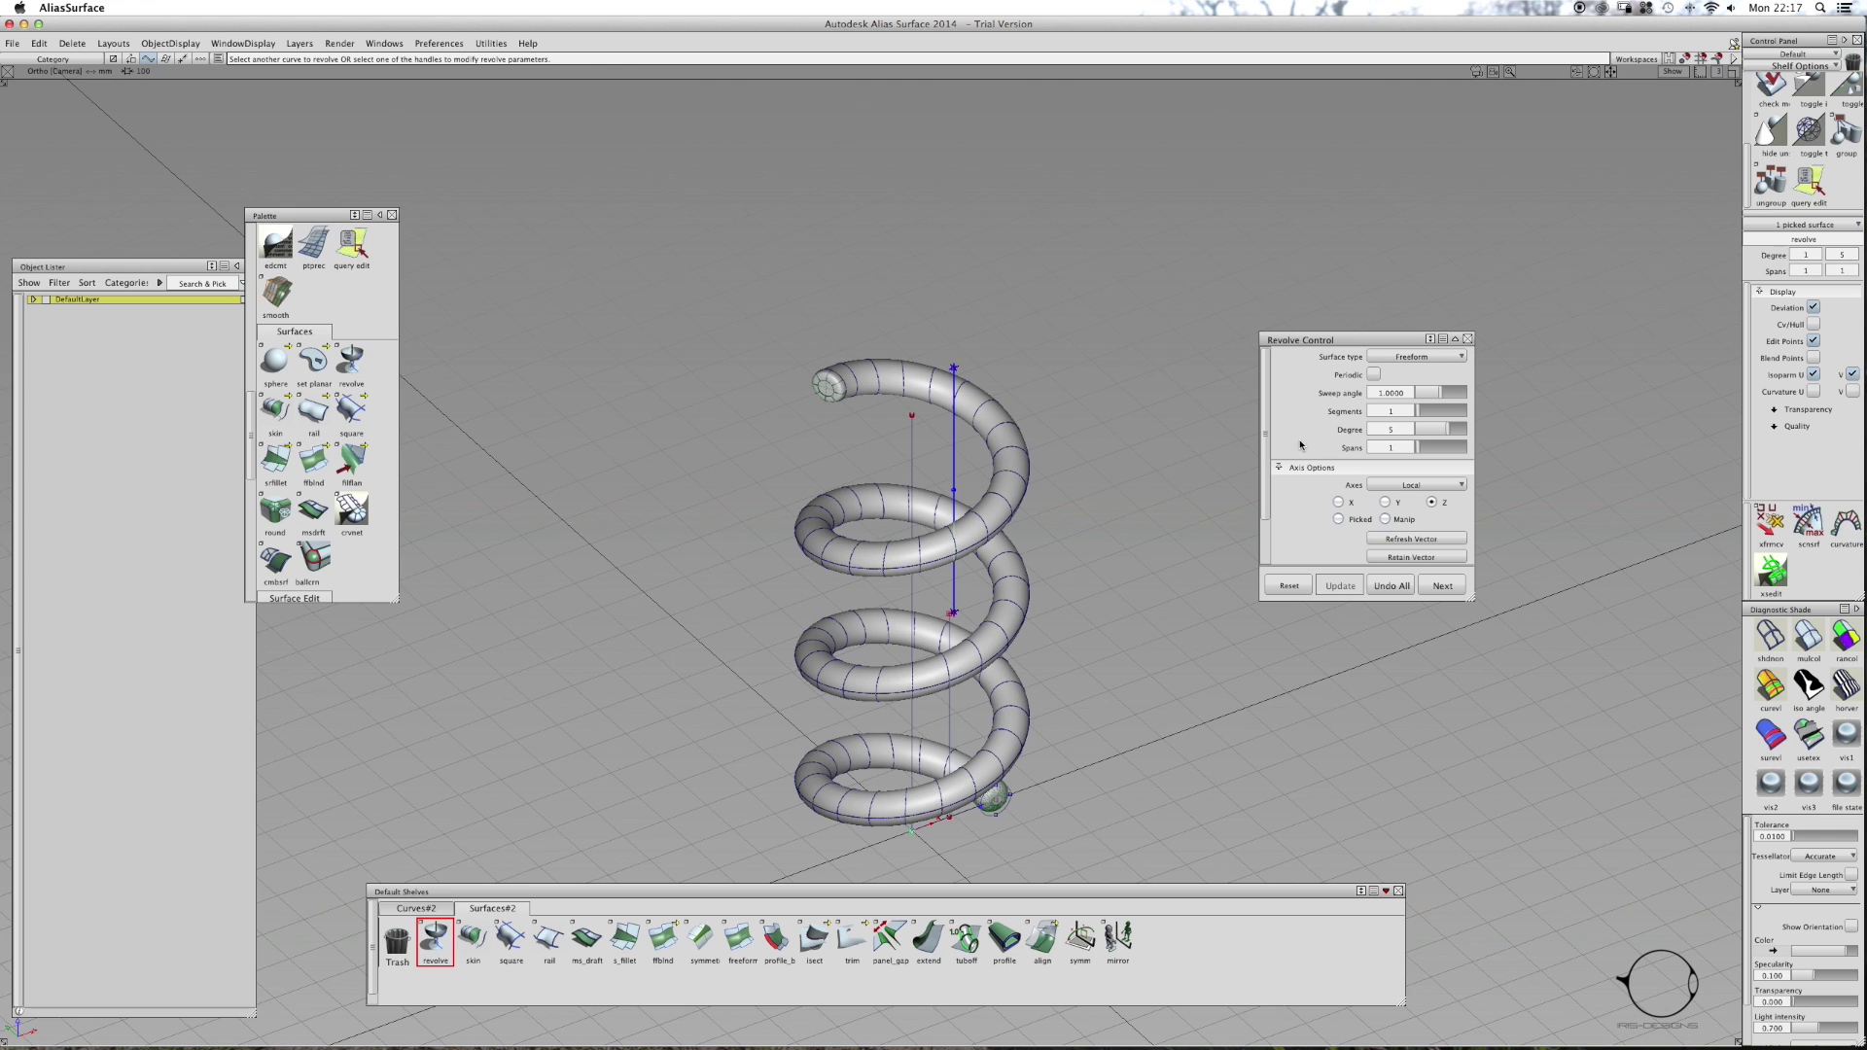
- Set the revolve axes to Global, and check the revolved surface by picking and releasing it
click(1391, 484)
click(1395, 515)
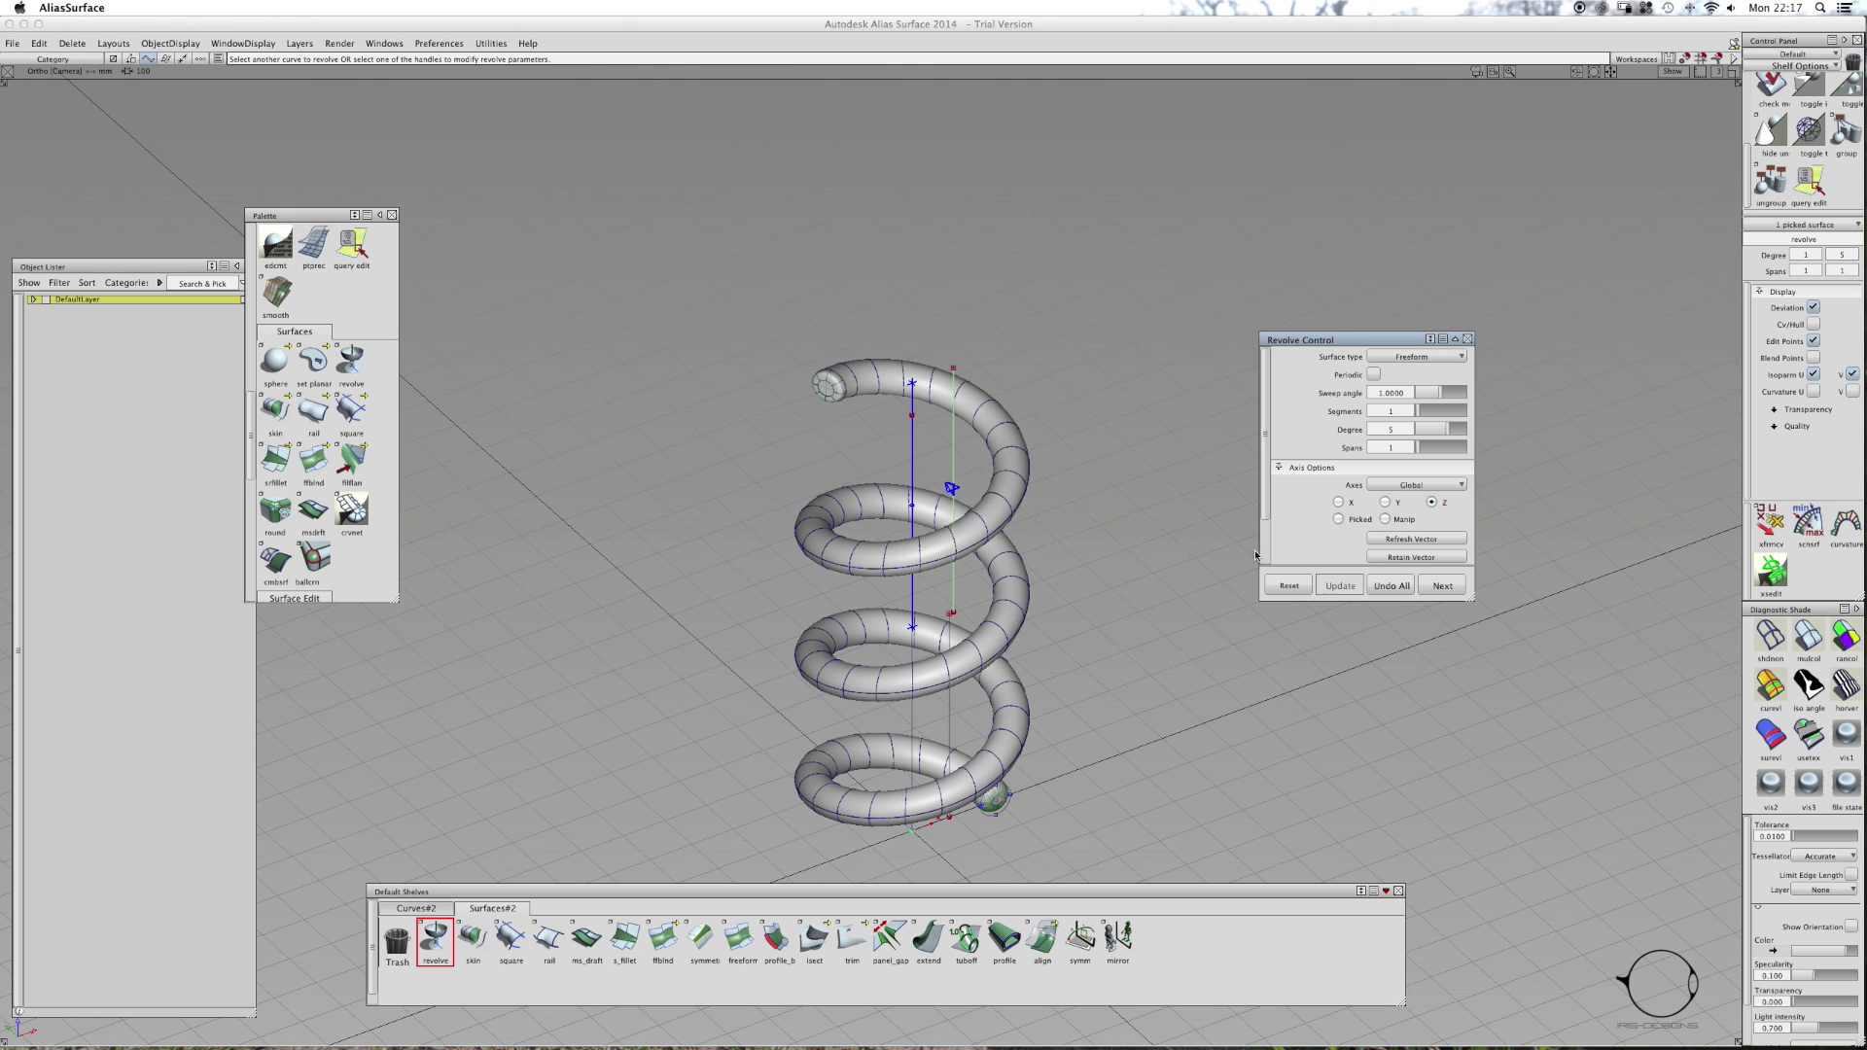
key(super+z)
ctrl+shift+drag(957, 453, 906, 471)
click(952, 455)
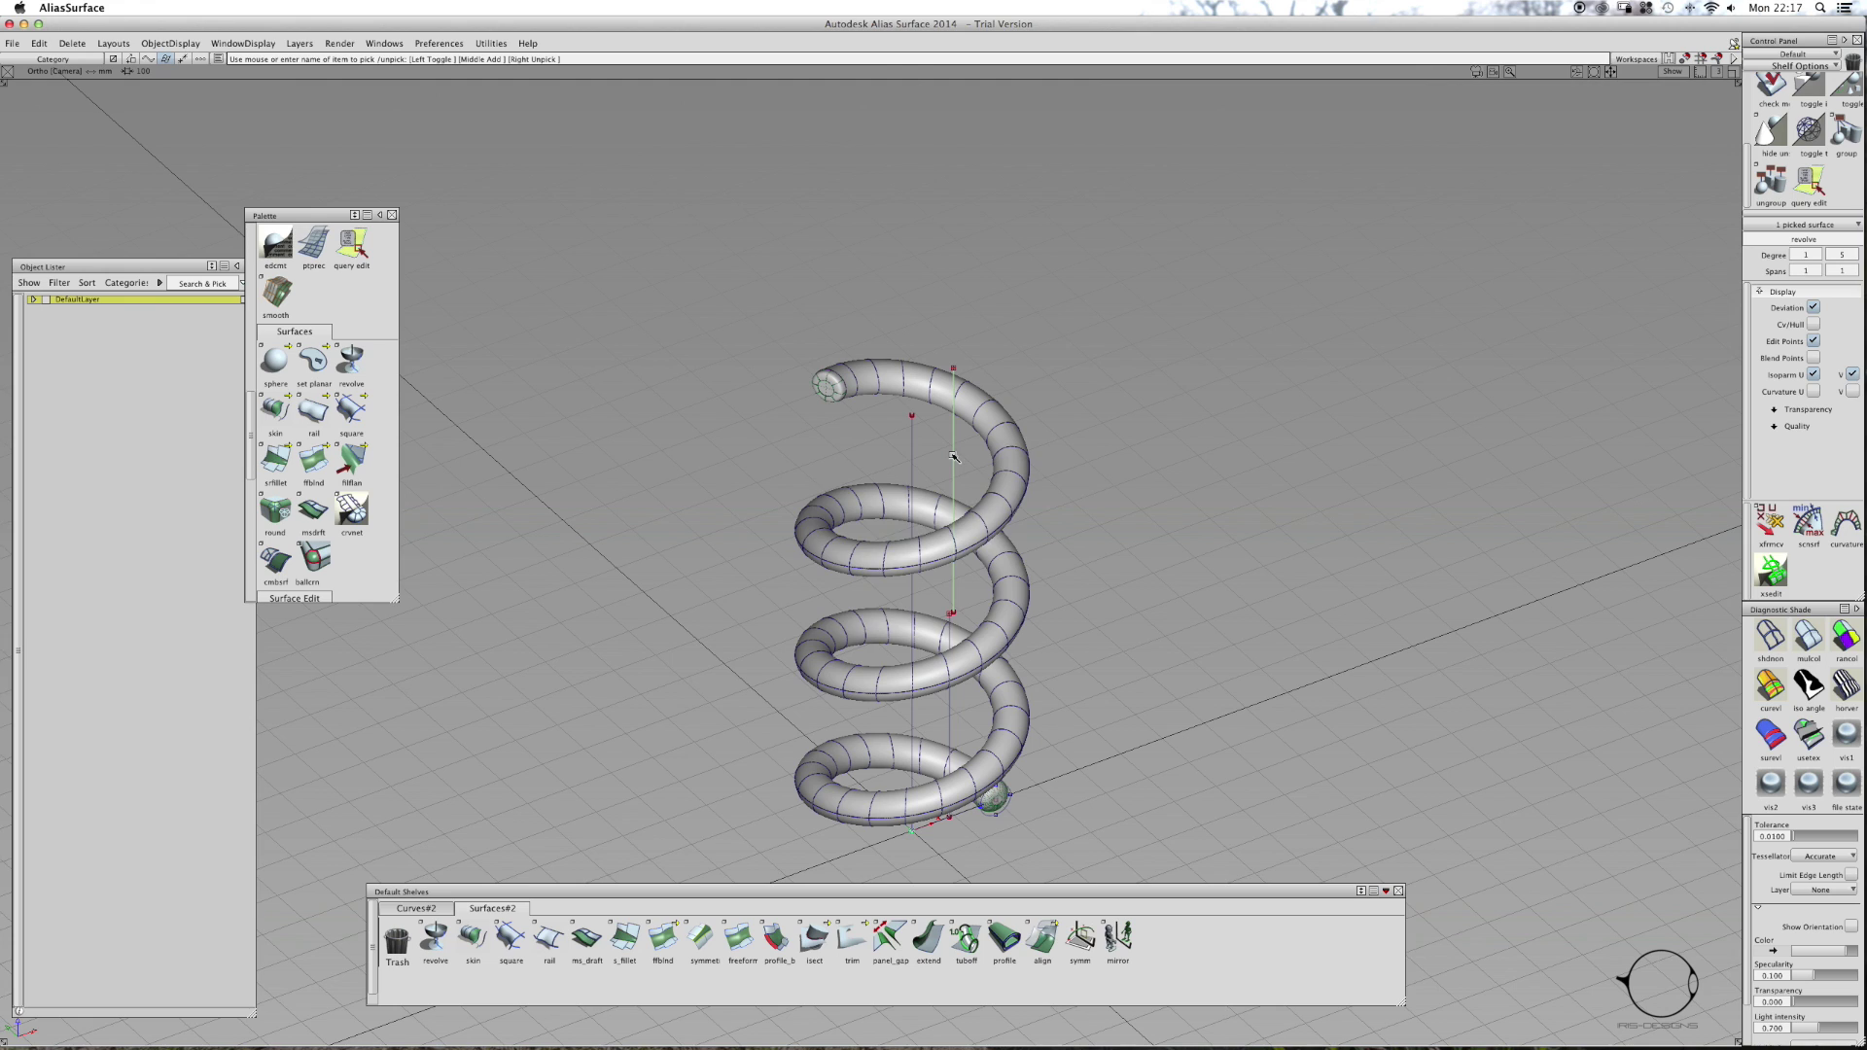
click(951, 452)
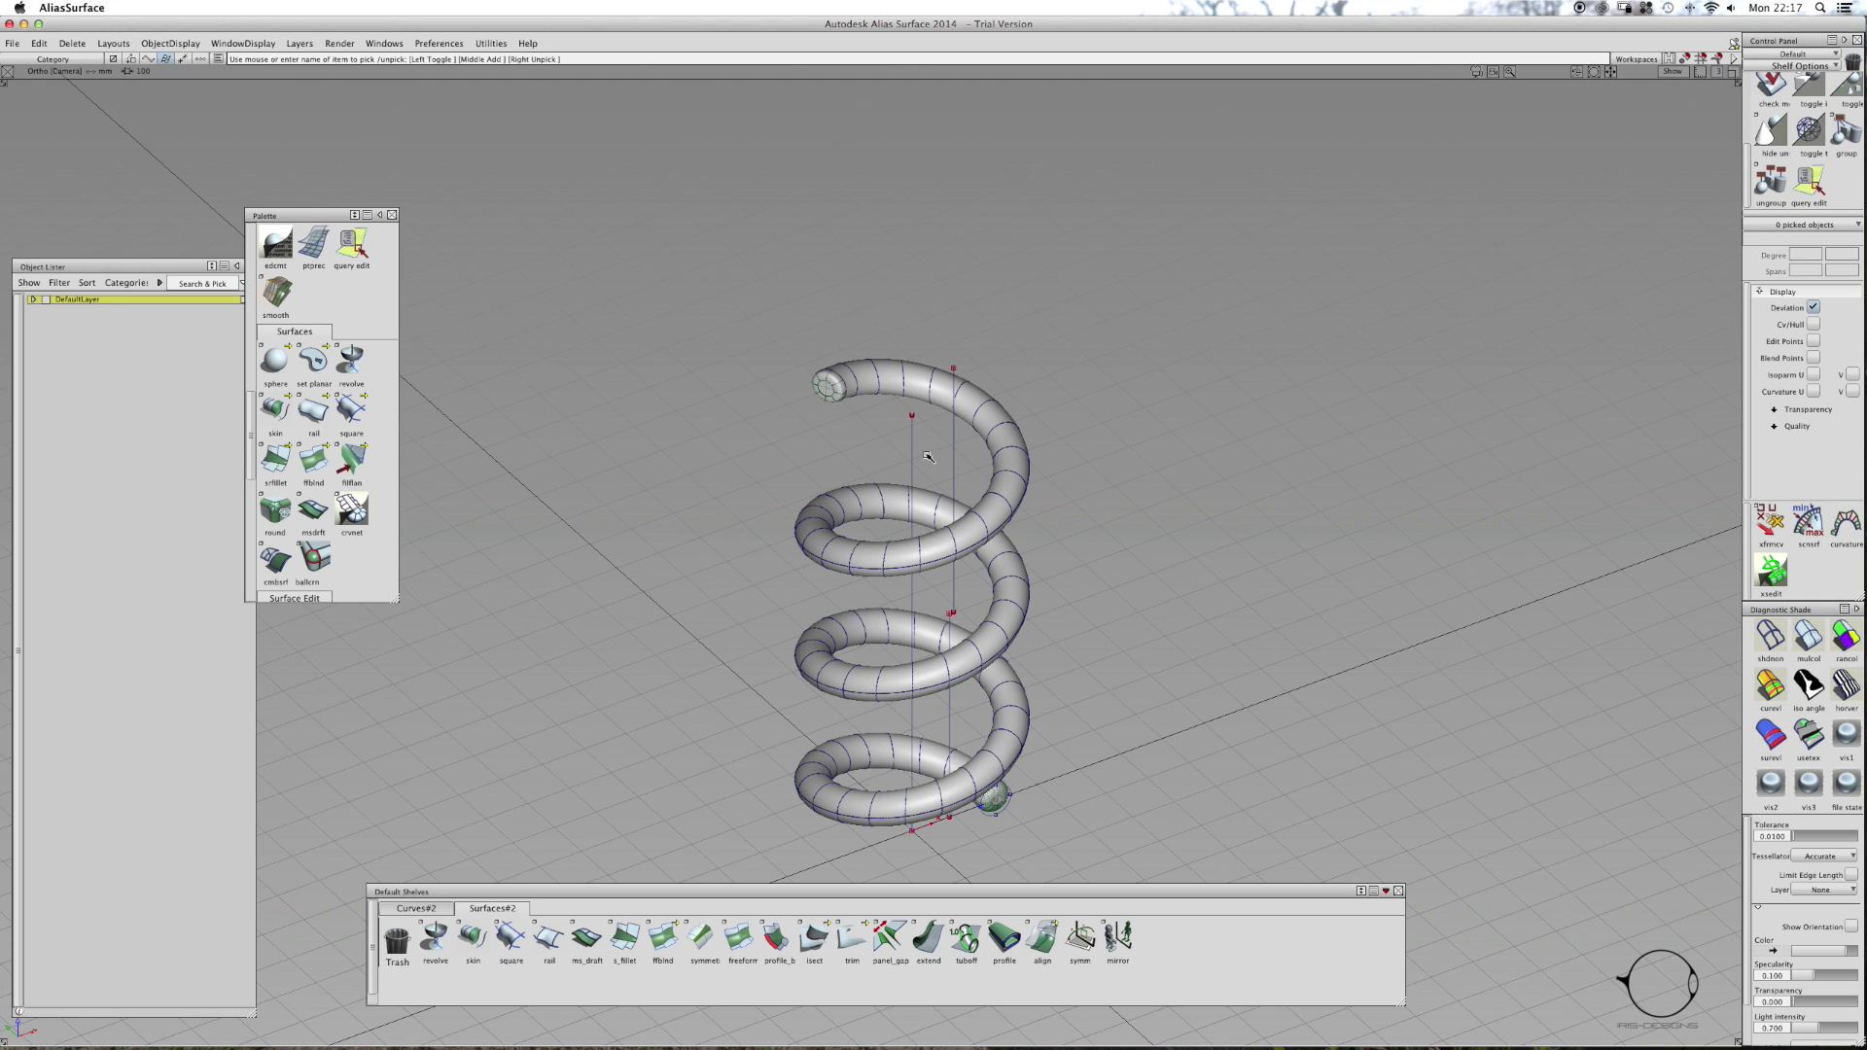
- Revolve the upper vertical curve about the global Z axis with a sweep angle of 360 degrees
click(434, 938)
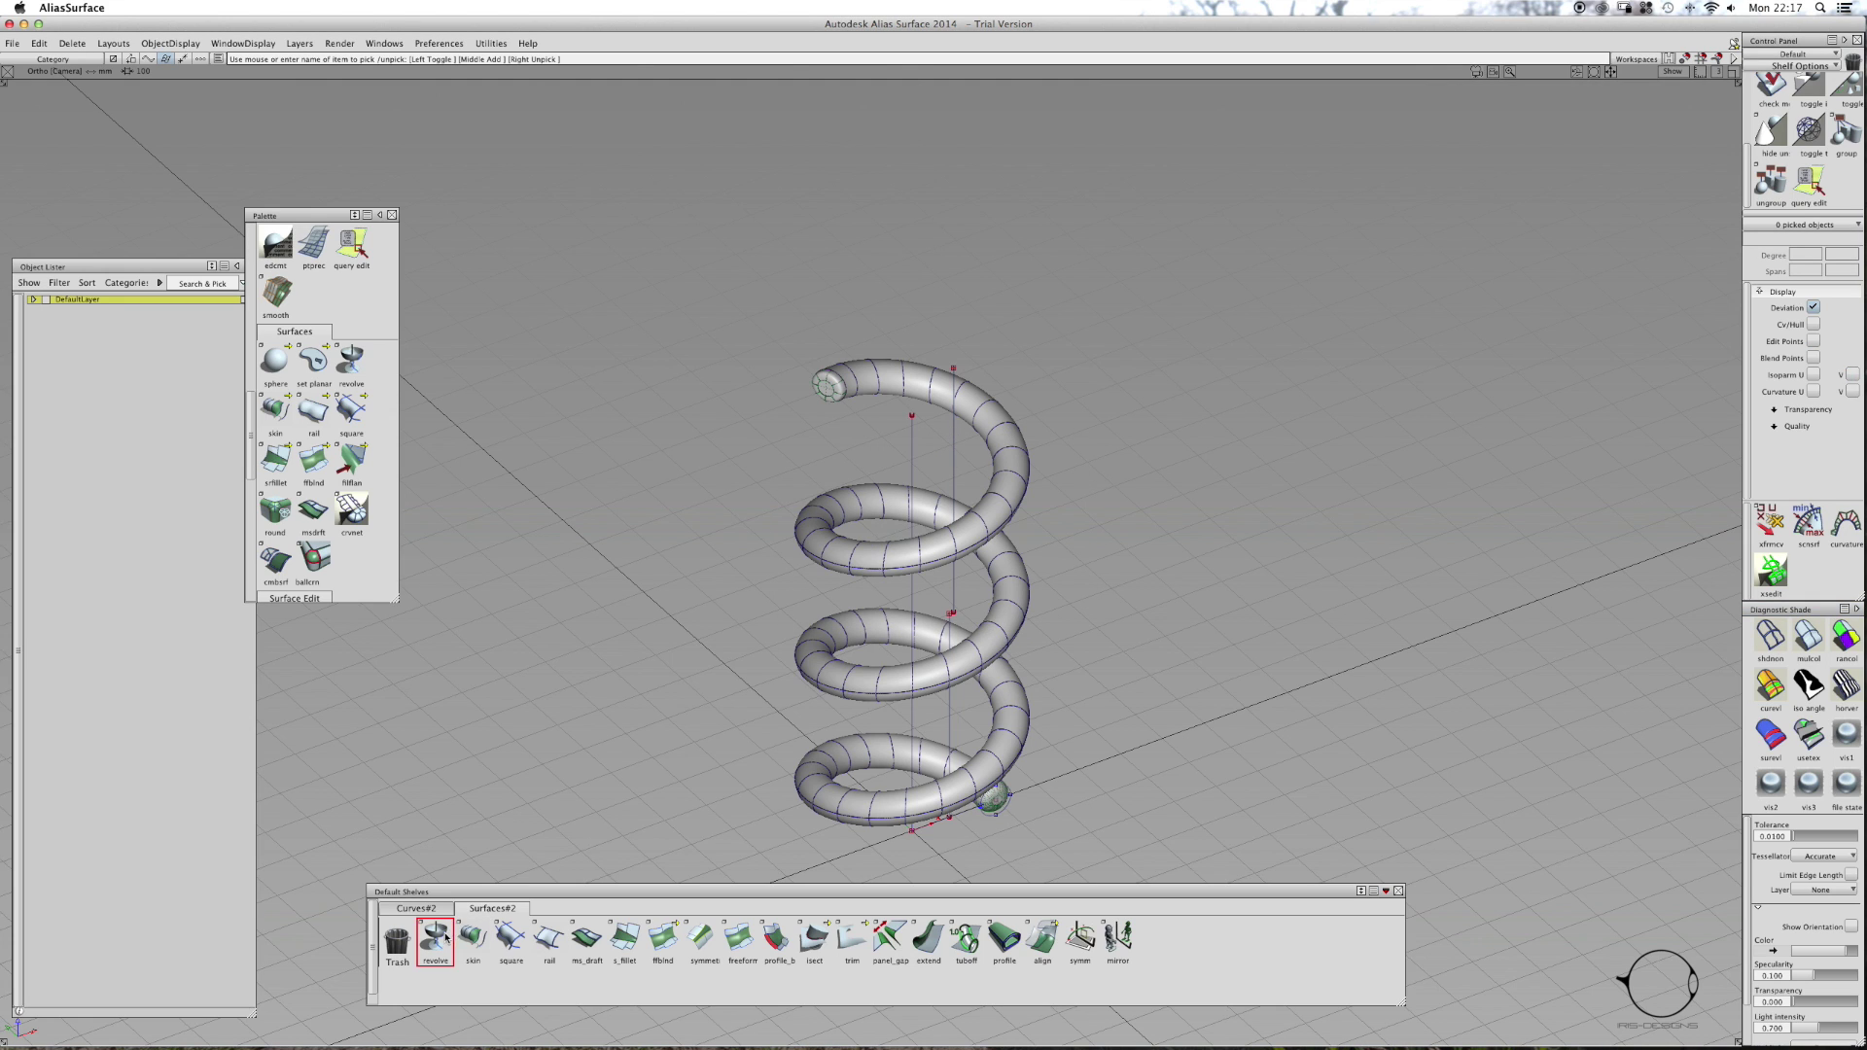
click(954, 453)
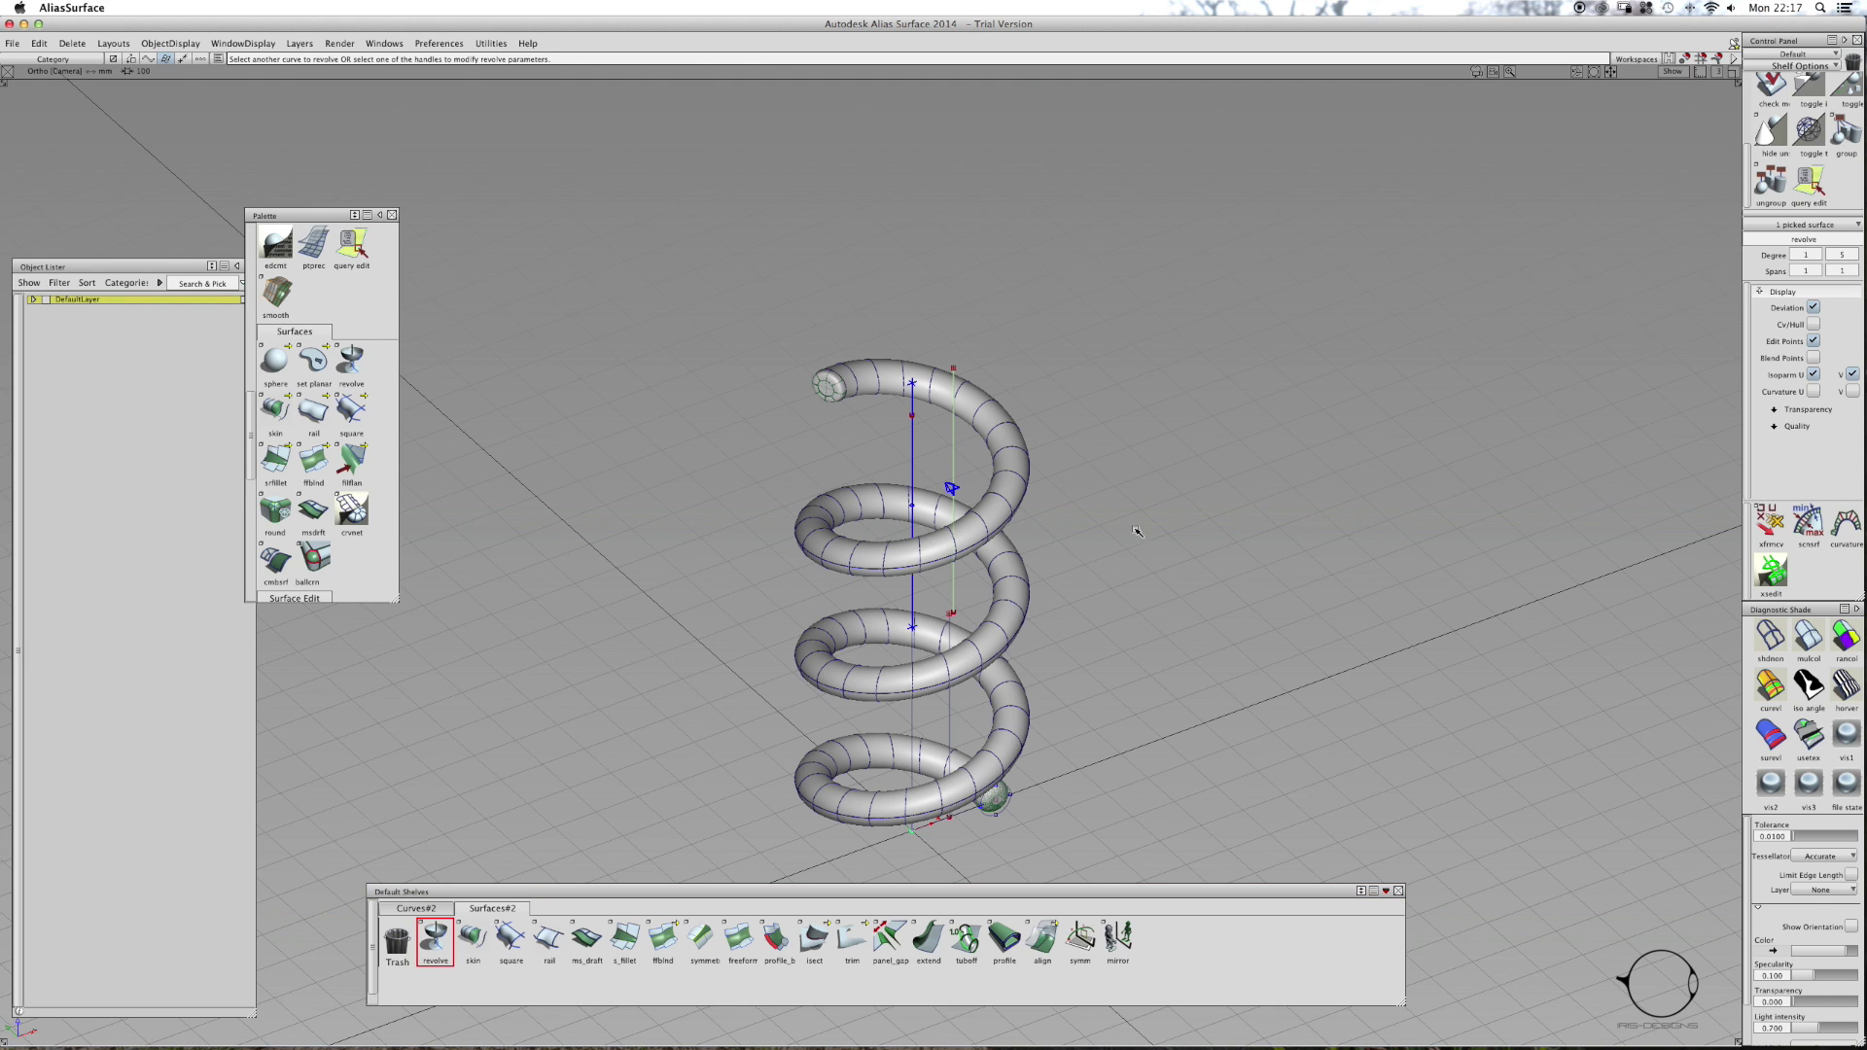
double_click(430, 932)
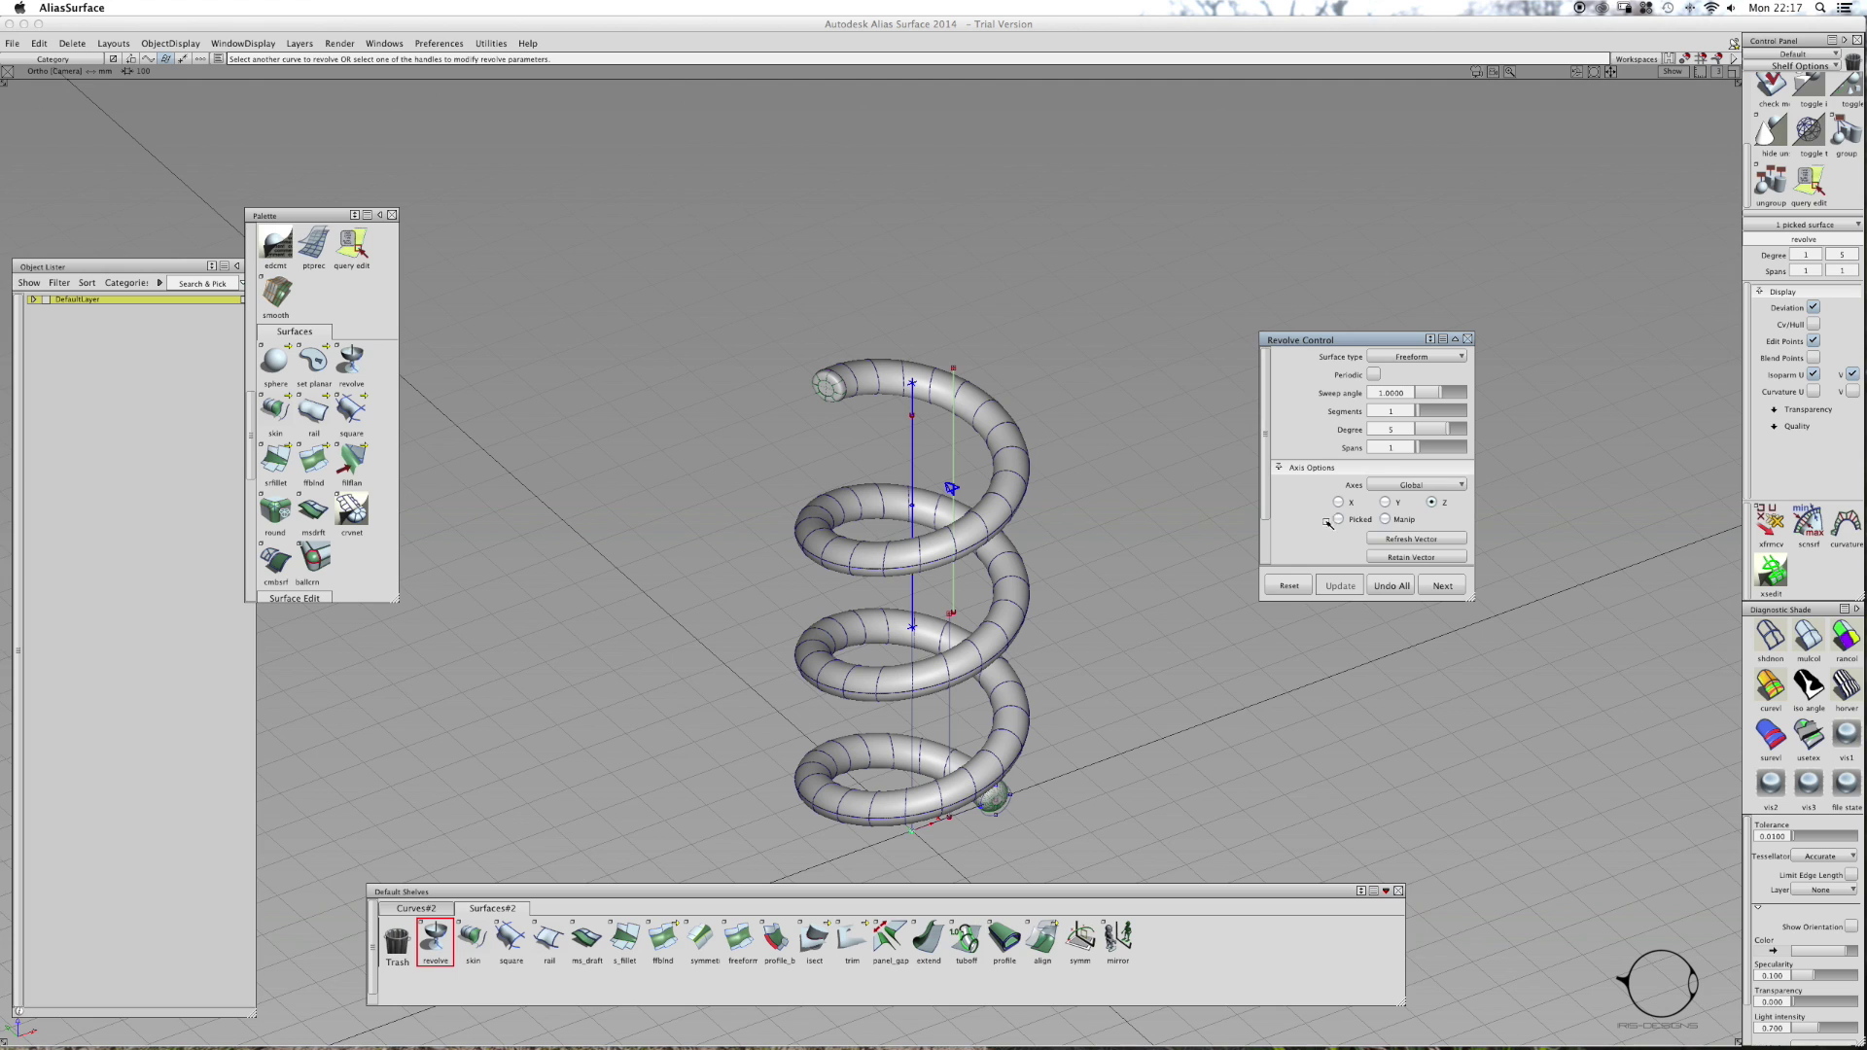
drag(1420, 393, 1478, 395)
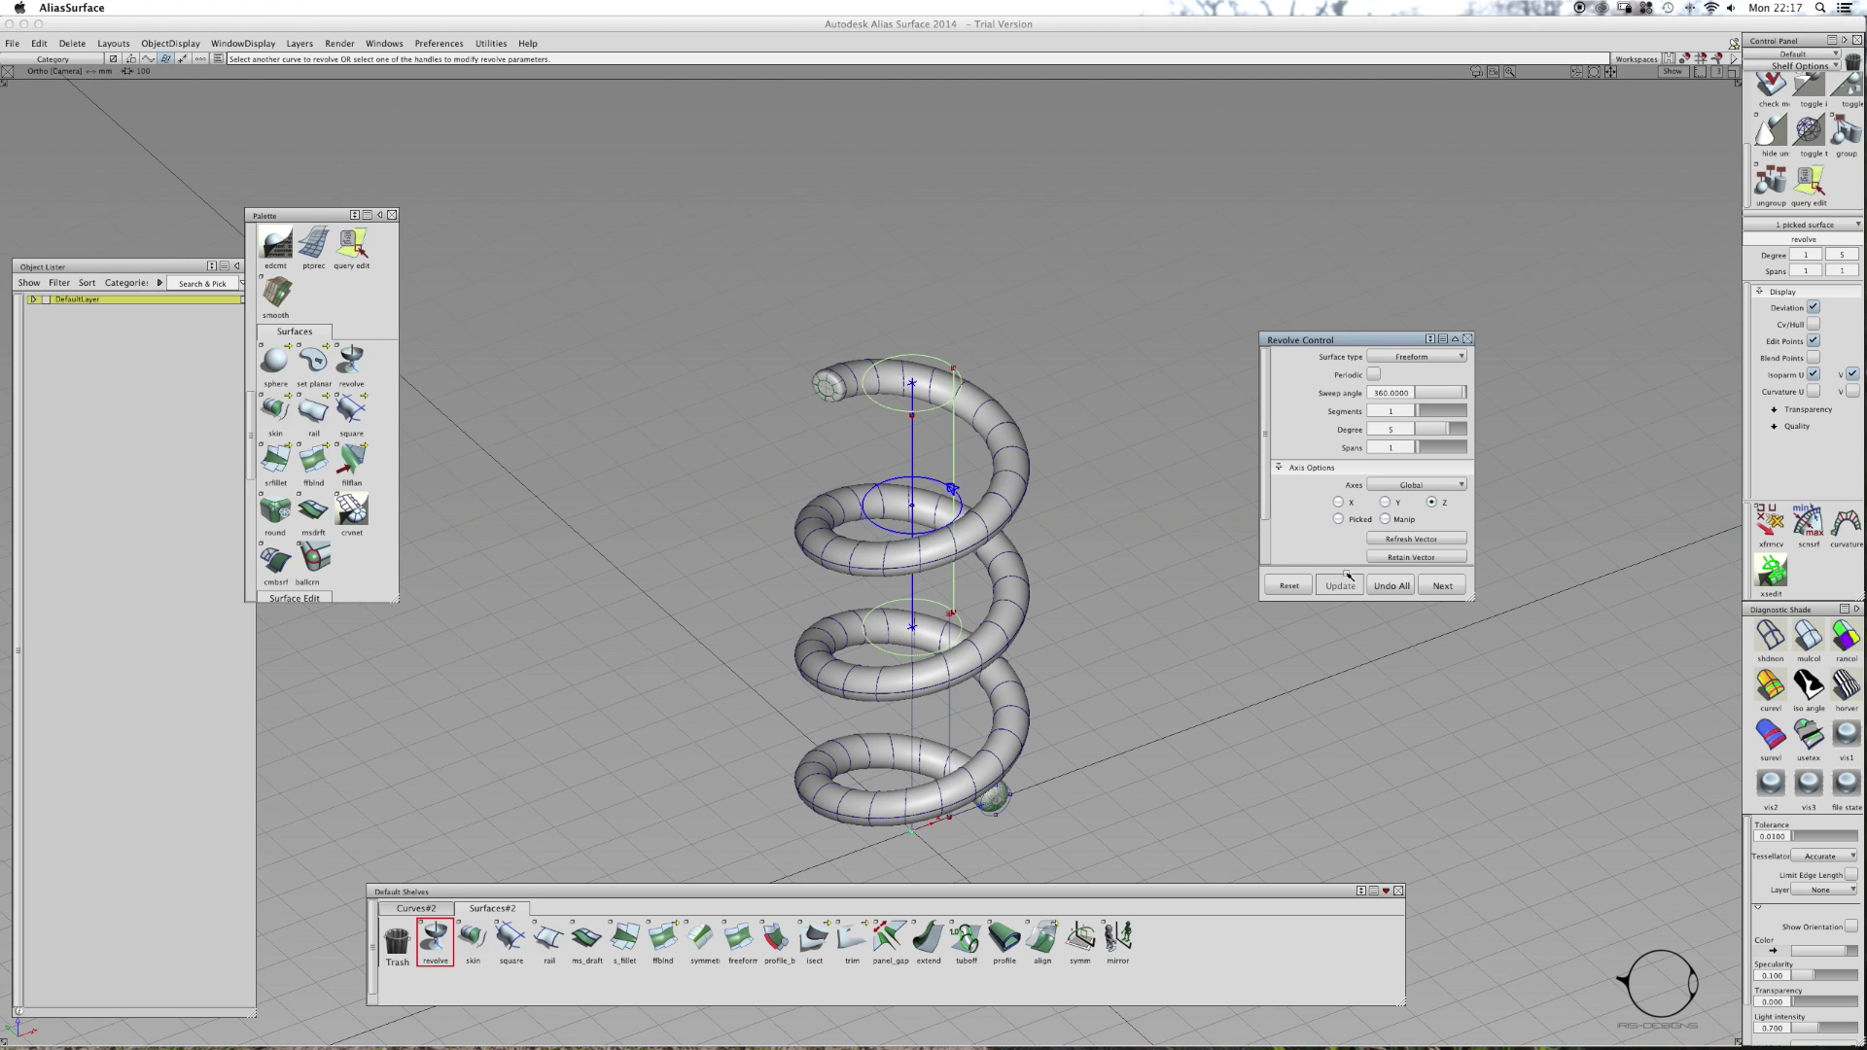
- Accept the upper cylinder, revolve the lower vertical curve 360 degrees about the global Z axis, and apply multi-colour shading
click(1772, 642)
click(1446, 587)
ctrl+shift+drag(1227, 654, 1175, 591)
alt+shift+drag(953, 637, 919, 546)
click(943, 654)
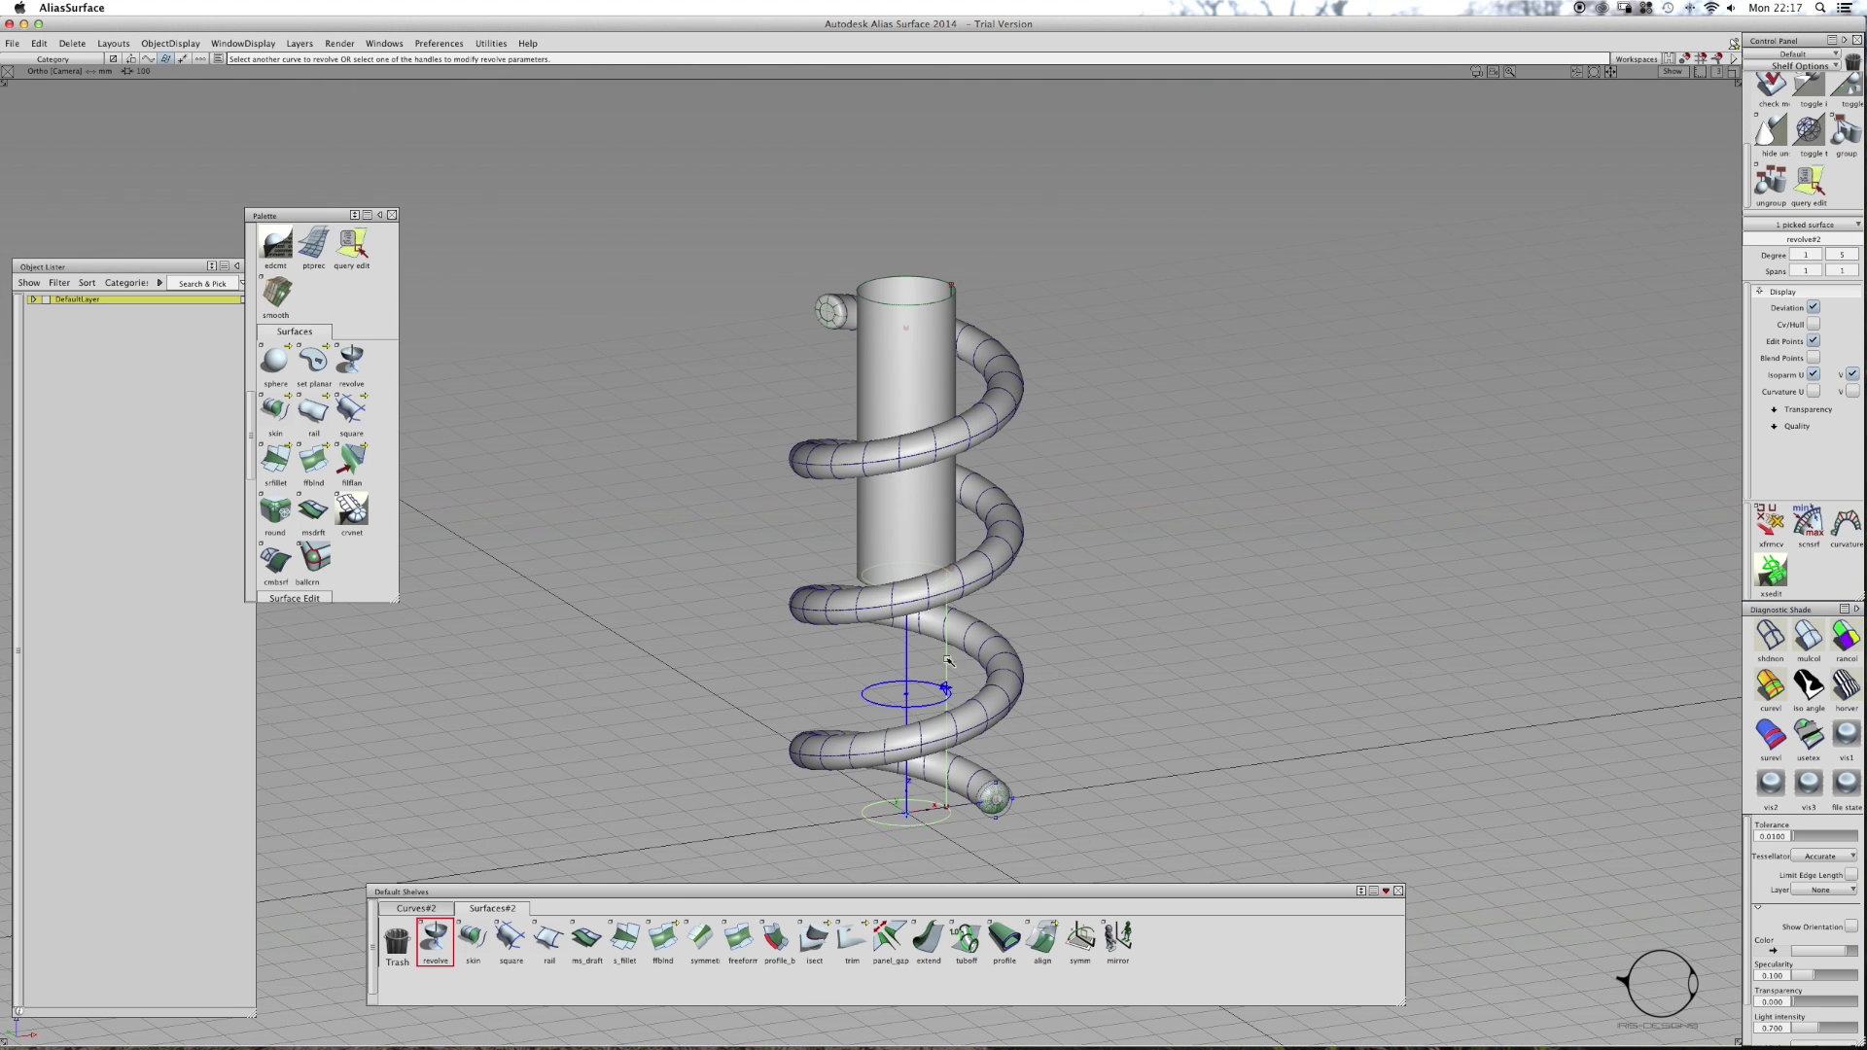
click(1816, 662)
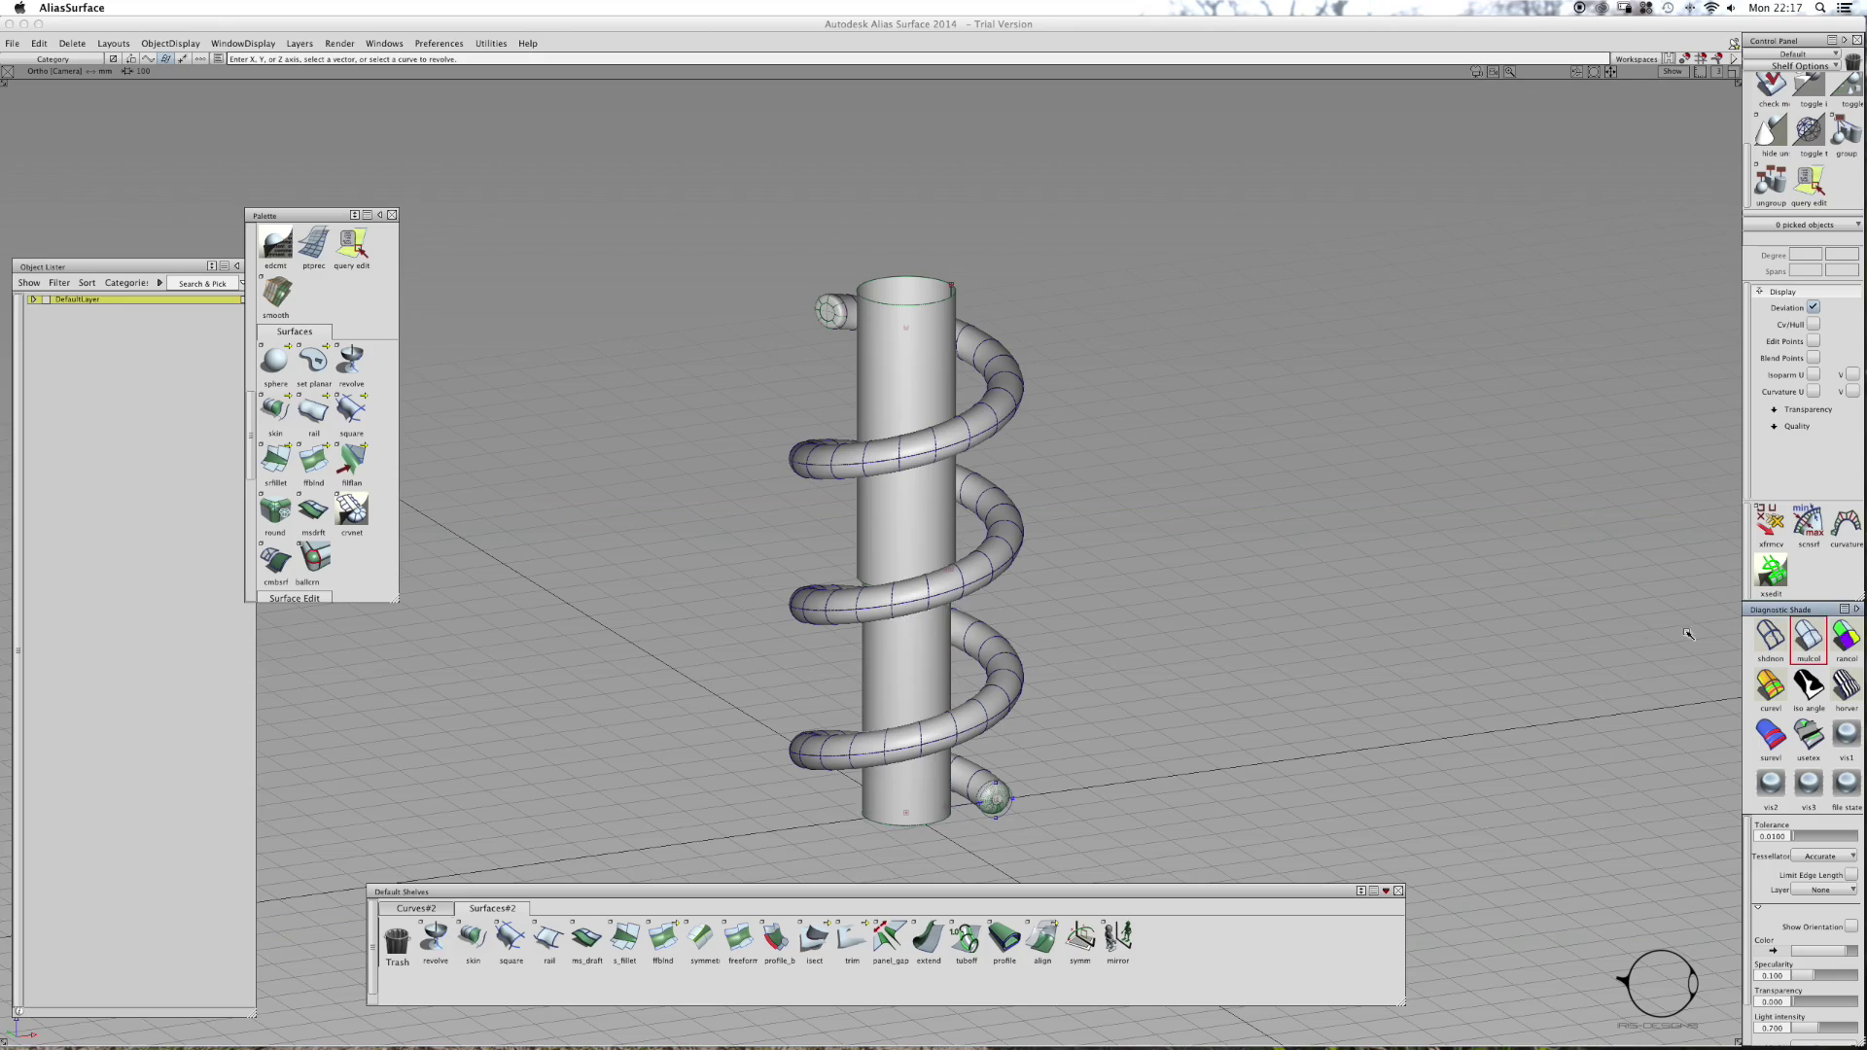
- Examine the helical tube and the two inner cylinders from several sides, including the straight left view
mouse_move(1496, 570)
alt+shift+mouse_down()
mouse_move(1359, 470)
mouse_move(874, 471)
mouse_move(1046, 648)
alt+shift+mouse_up()
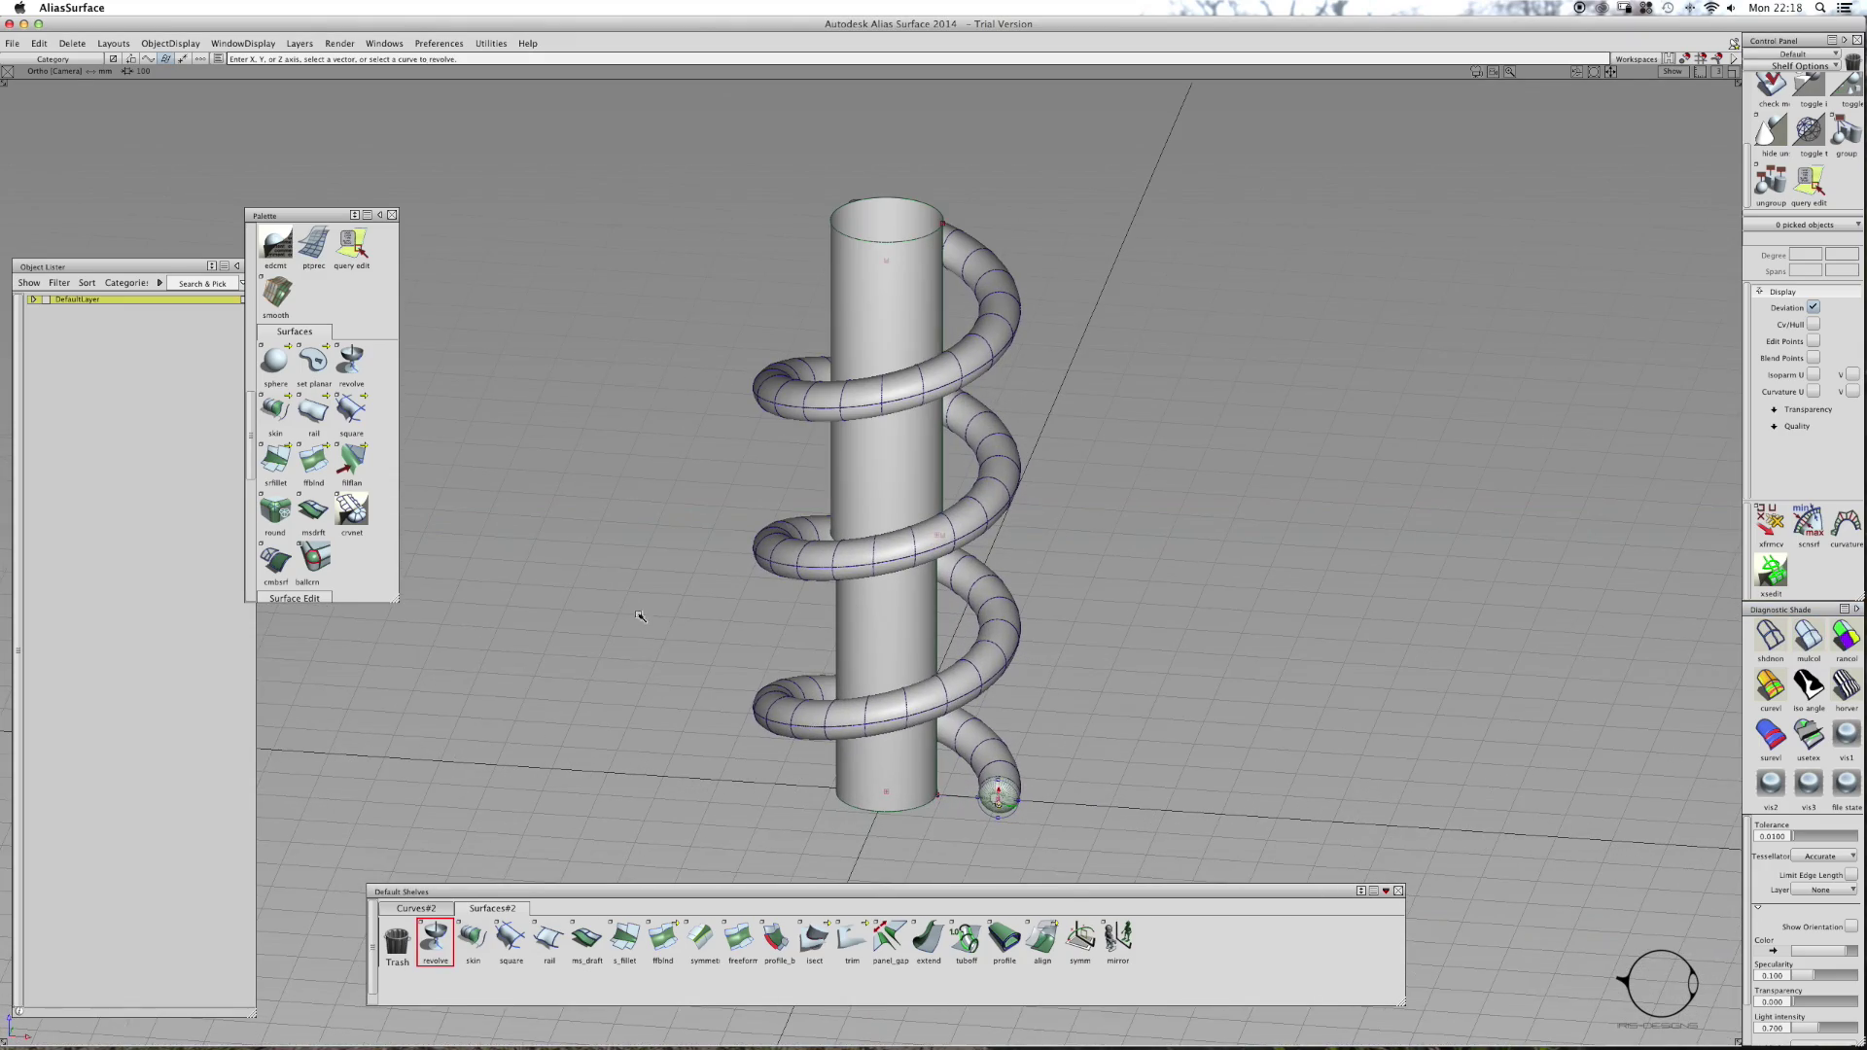
key(alt+shift)
click(46, 148)
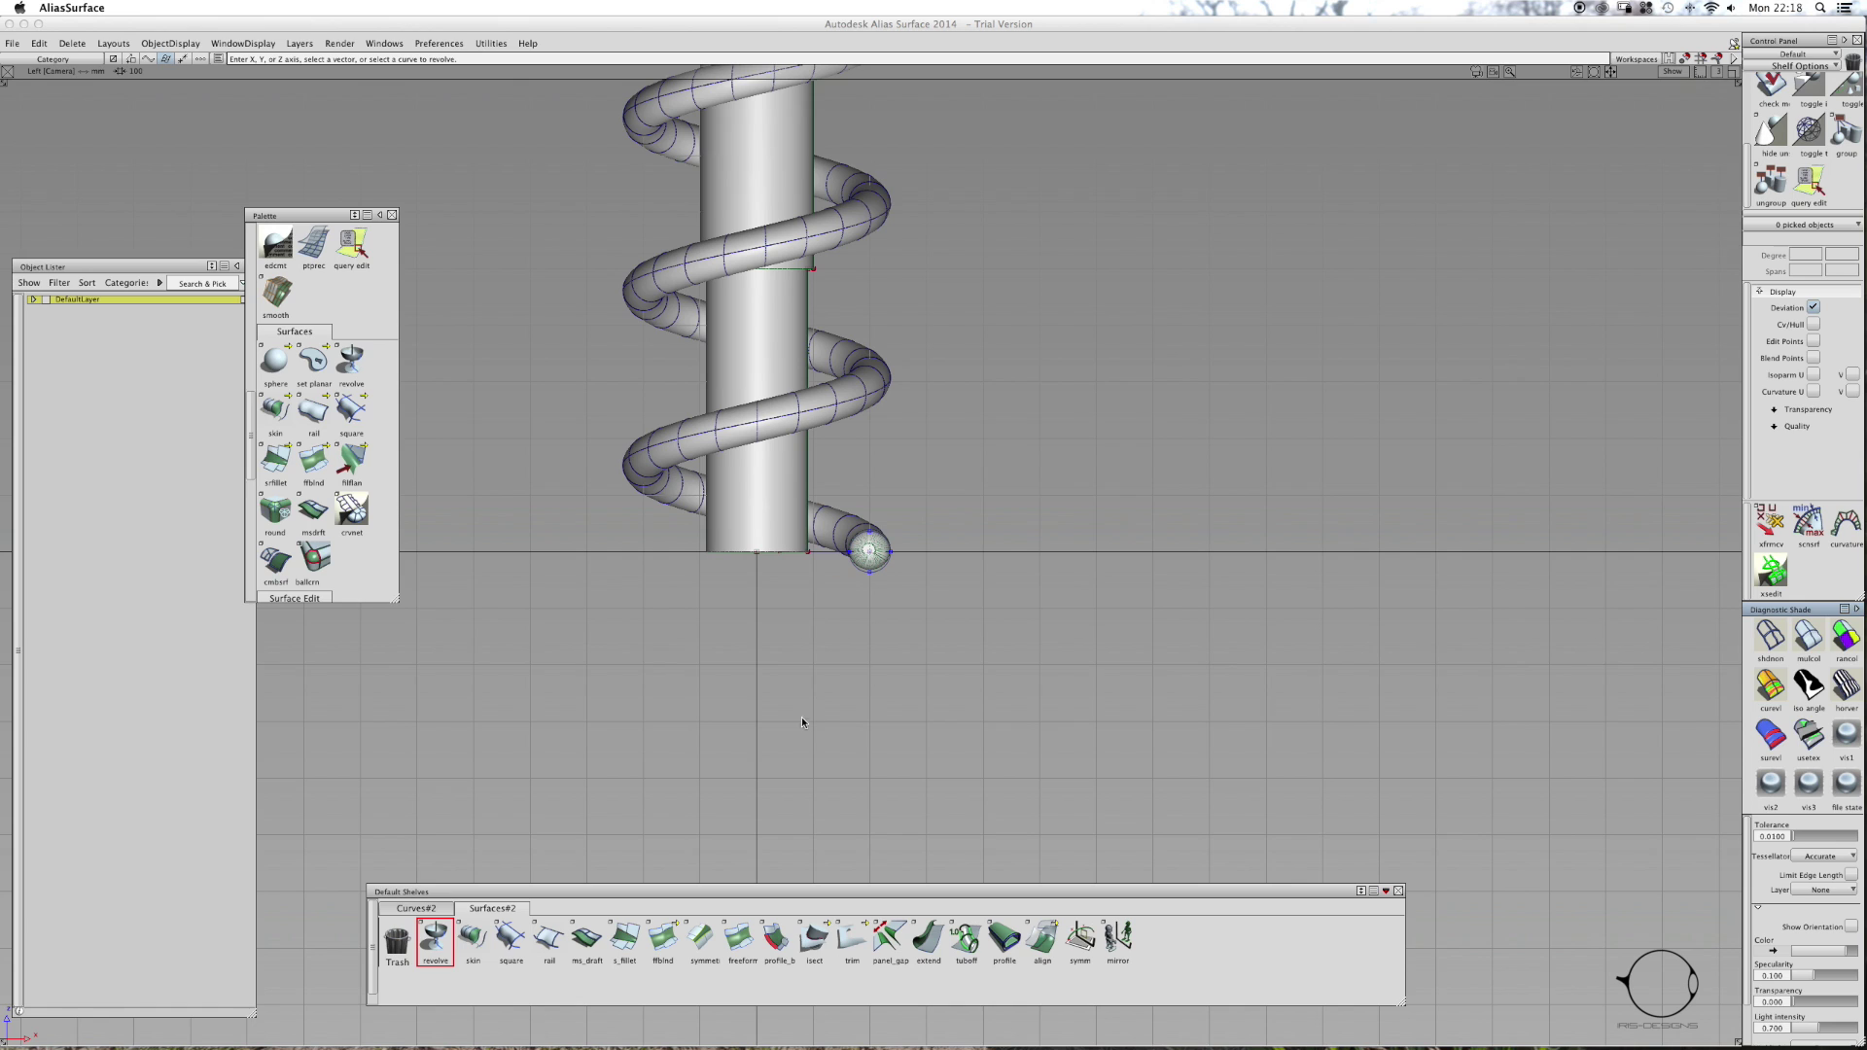
alt+shift+right_drag(915, 388, 931, 440)
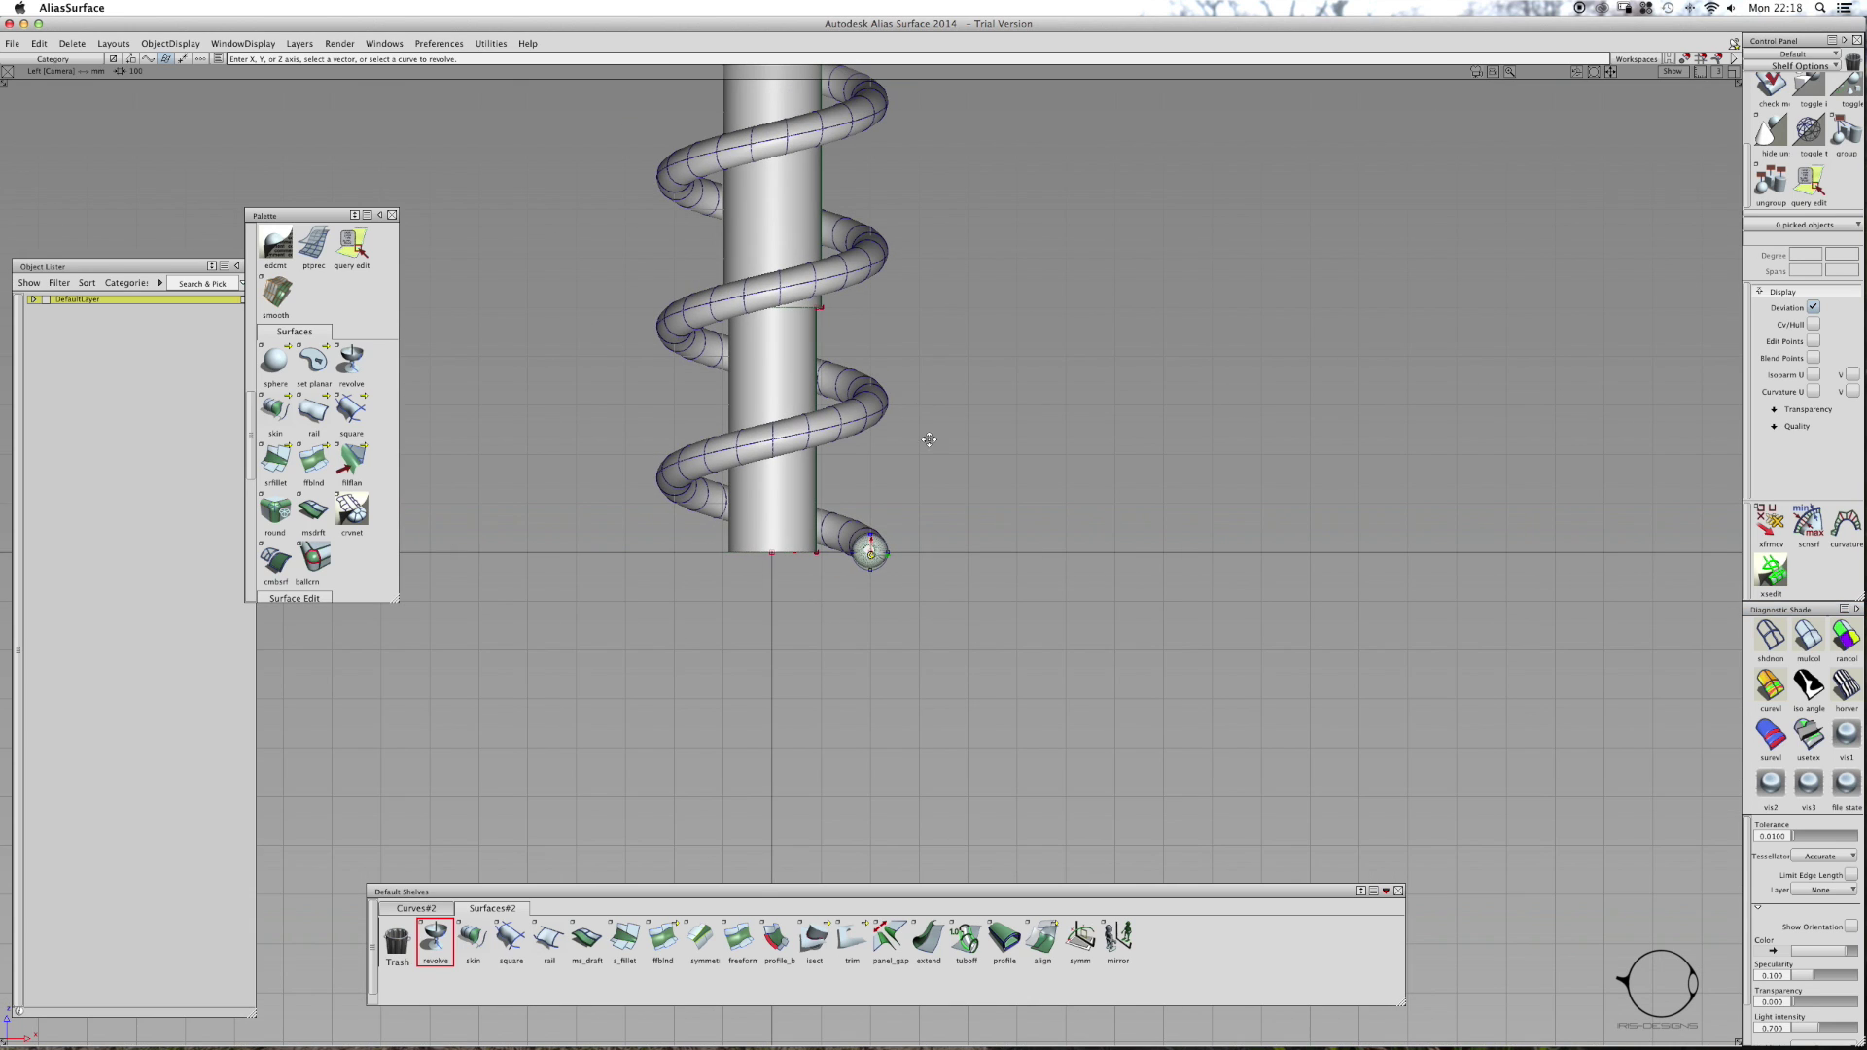
alt+shift+drag(886, 434, 1080, 506)
alt+shift+middle_drag(1092, 430, 1185, 602)
alt+shift+drag(1186, 602, 867, 282)
alt+shift+right_drag(1060, 354, 990, 404)
alt+shift+drag(1138, 567, 1054, 361)
alt+shift+right_drag(1054, 361, 1146, 370)
alt+shift+middle_drag(1143, 325, 1177, 448)
alt+shift+drag(1360, 380, 877, 474)
- Open the shader library's Metals category and add the zinc shader to the resident shaders
click(1798, 54)
click(1790, 103)
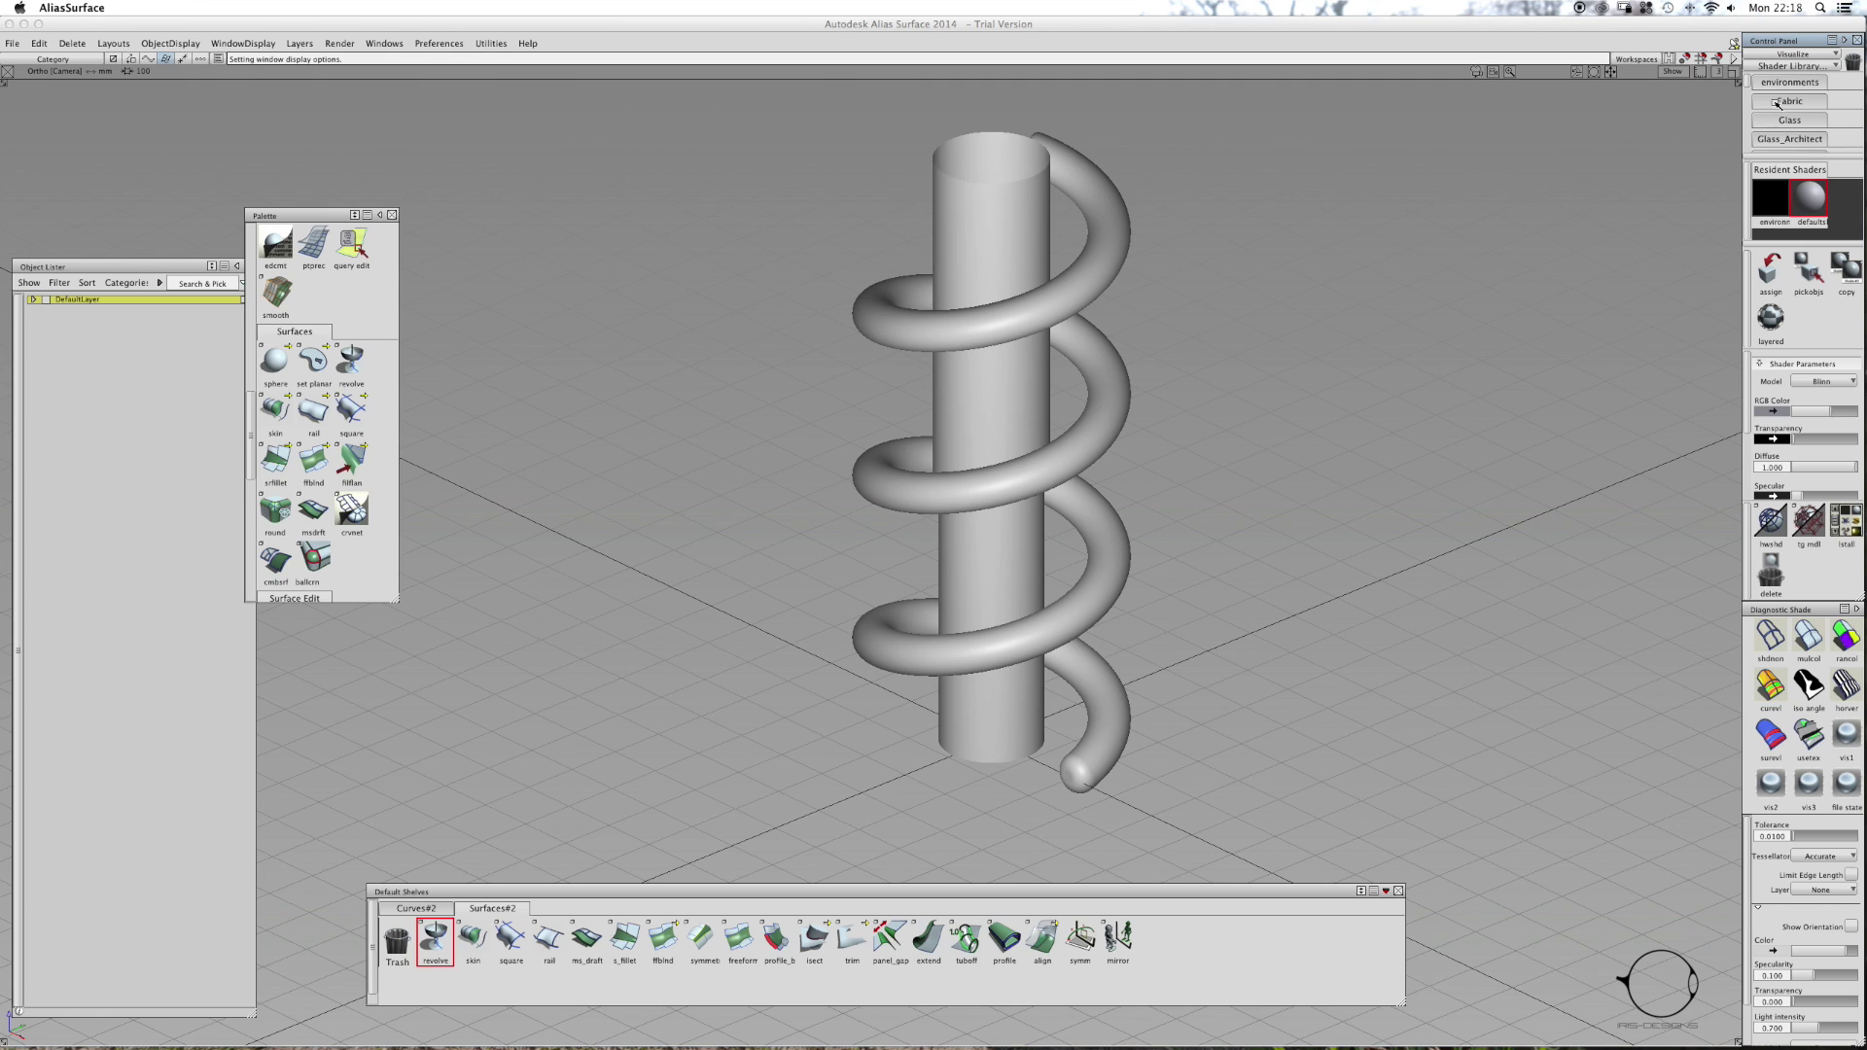
drag(1749, 86, 1769, 119)
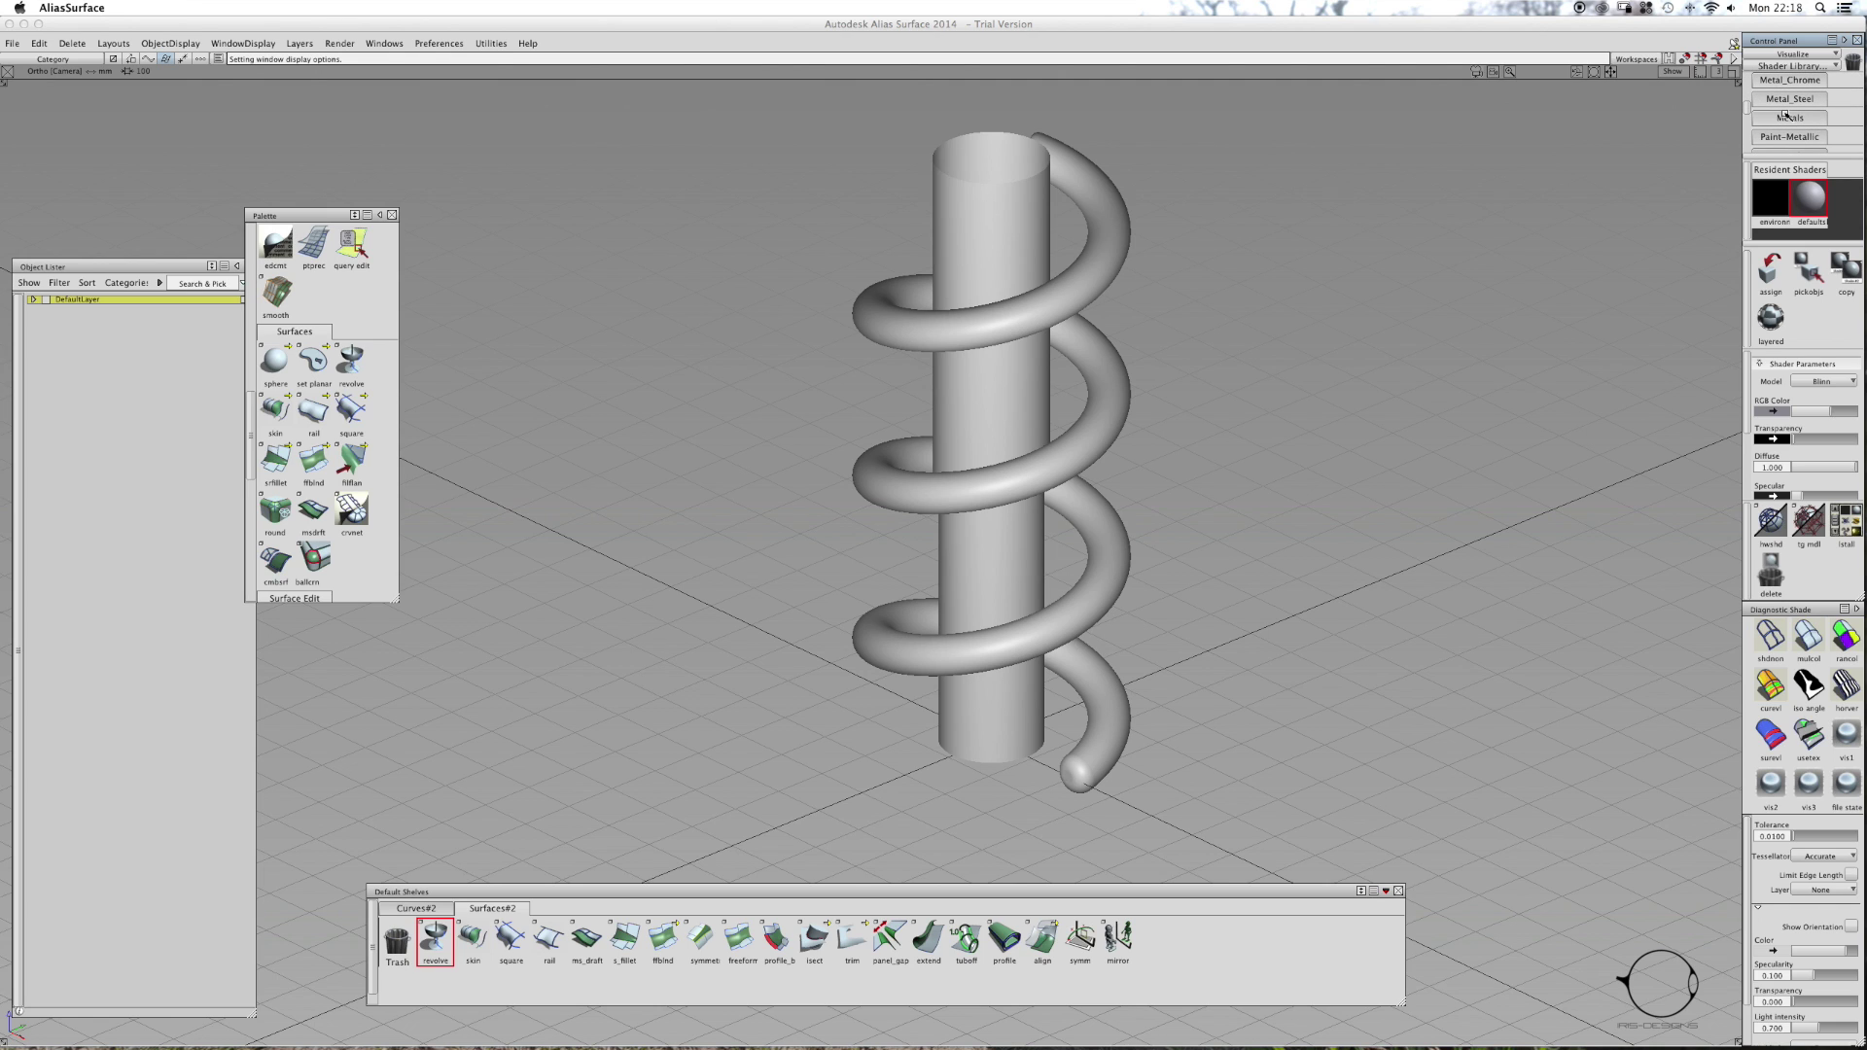
click(1786, 115)
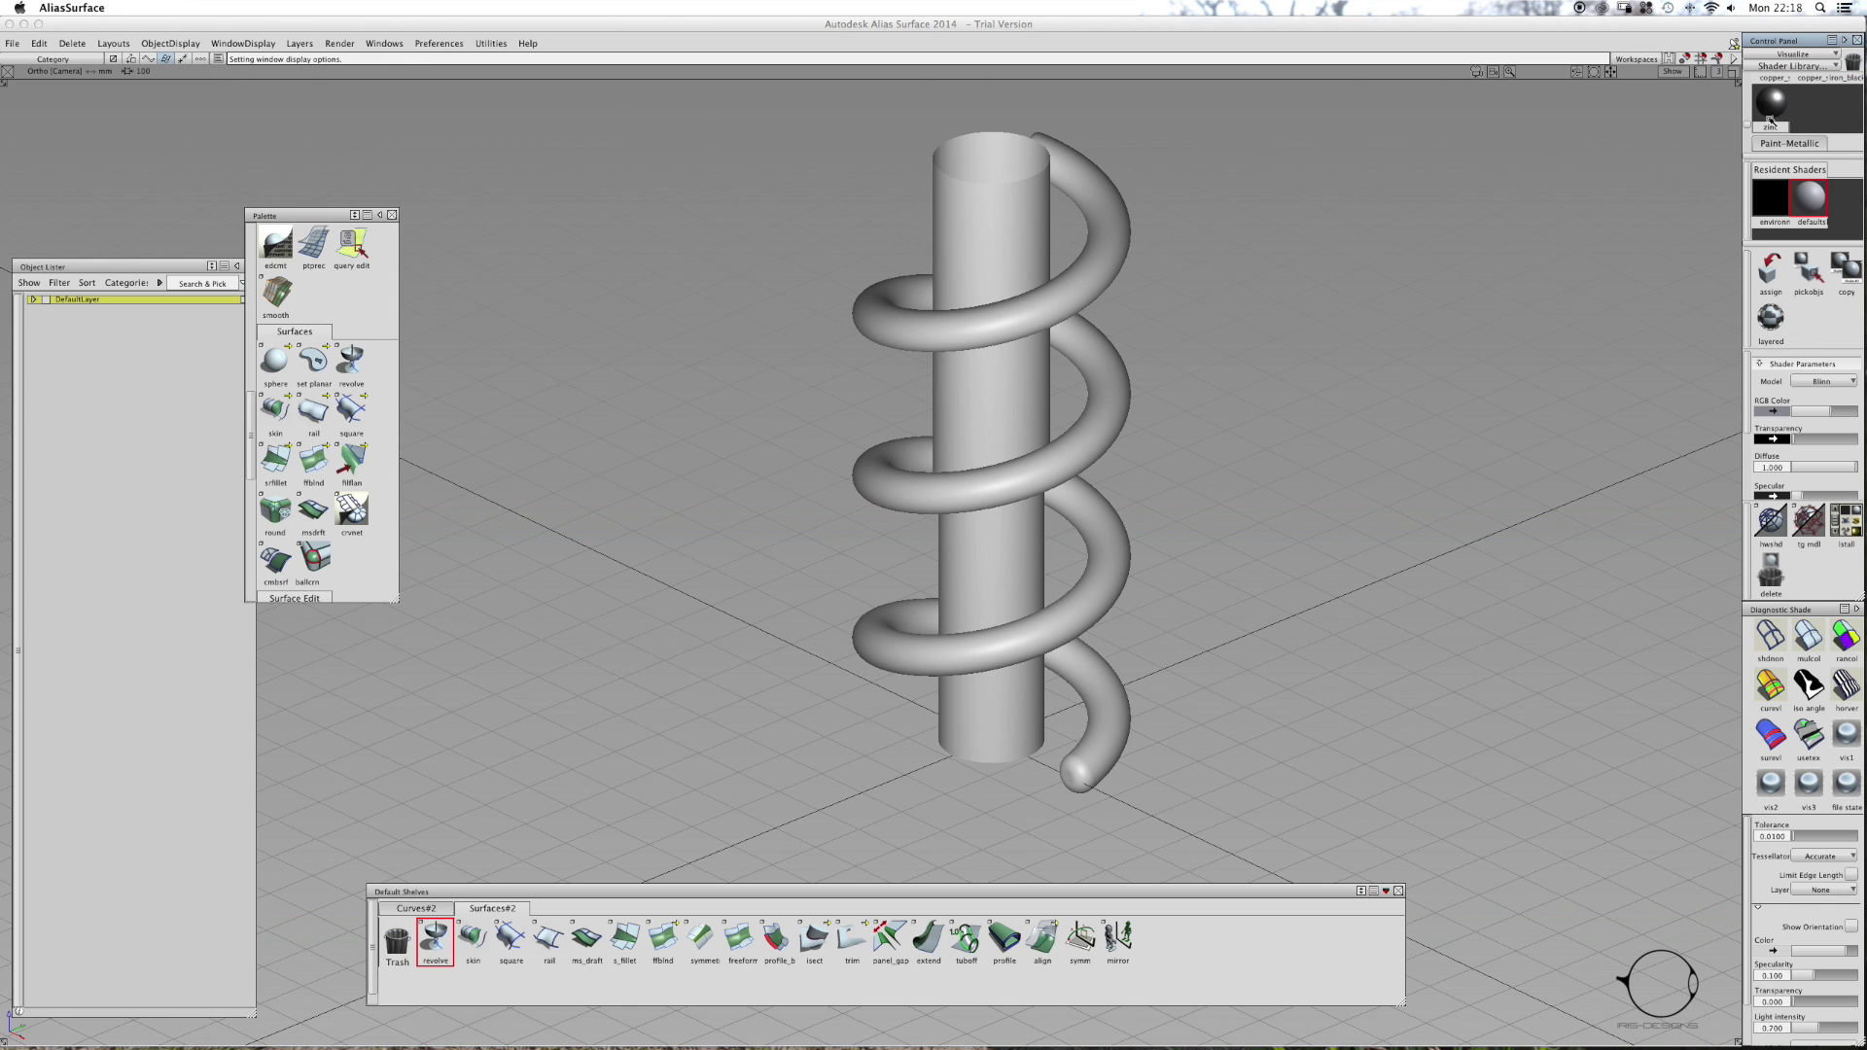
click(1770, 104)
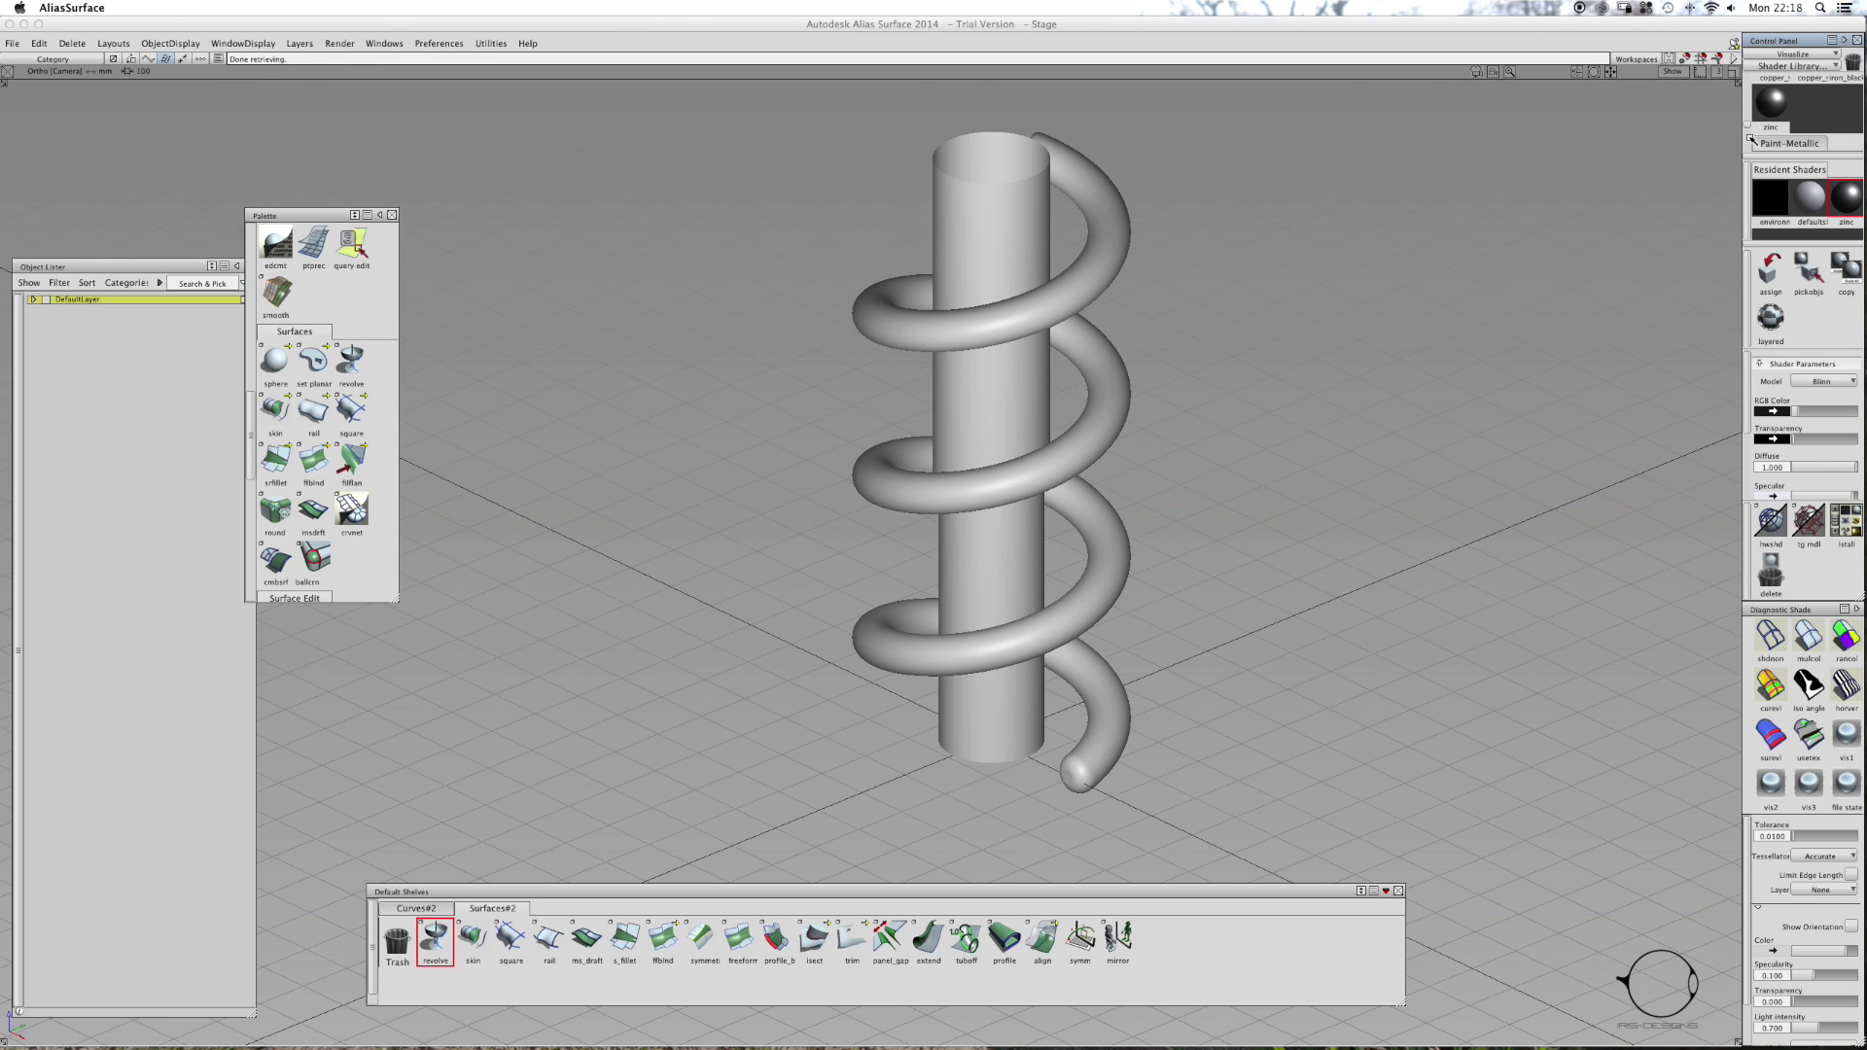
- Add a red metallic paint shader from the Paint-Metallic library to the resident shaders
drag(1746, 127, 1748, 133)
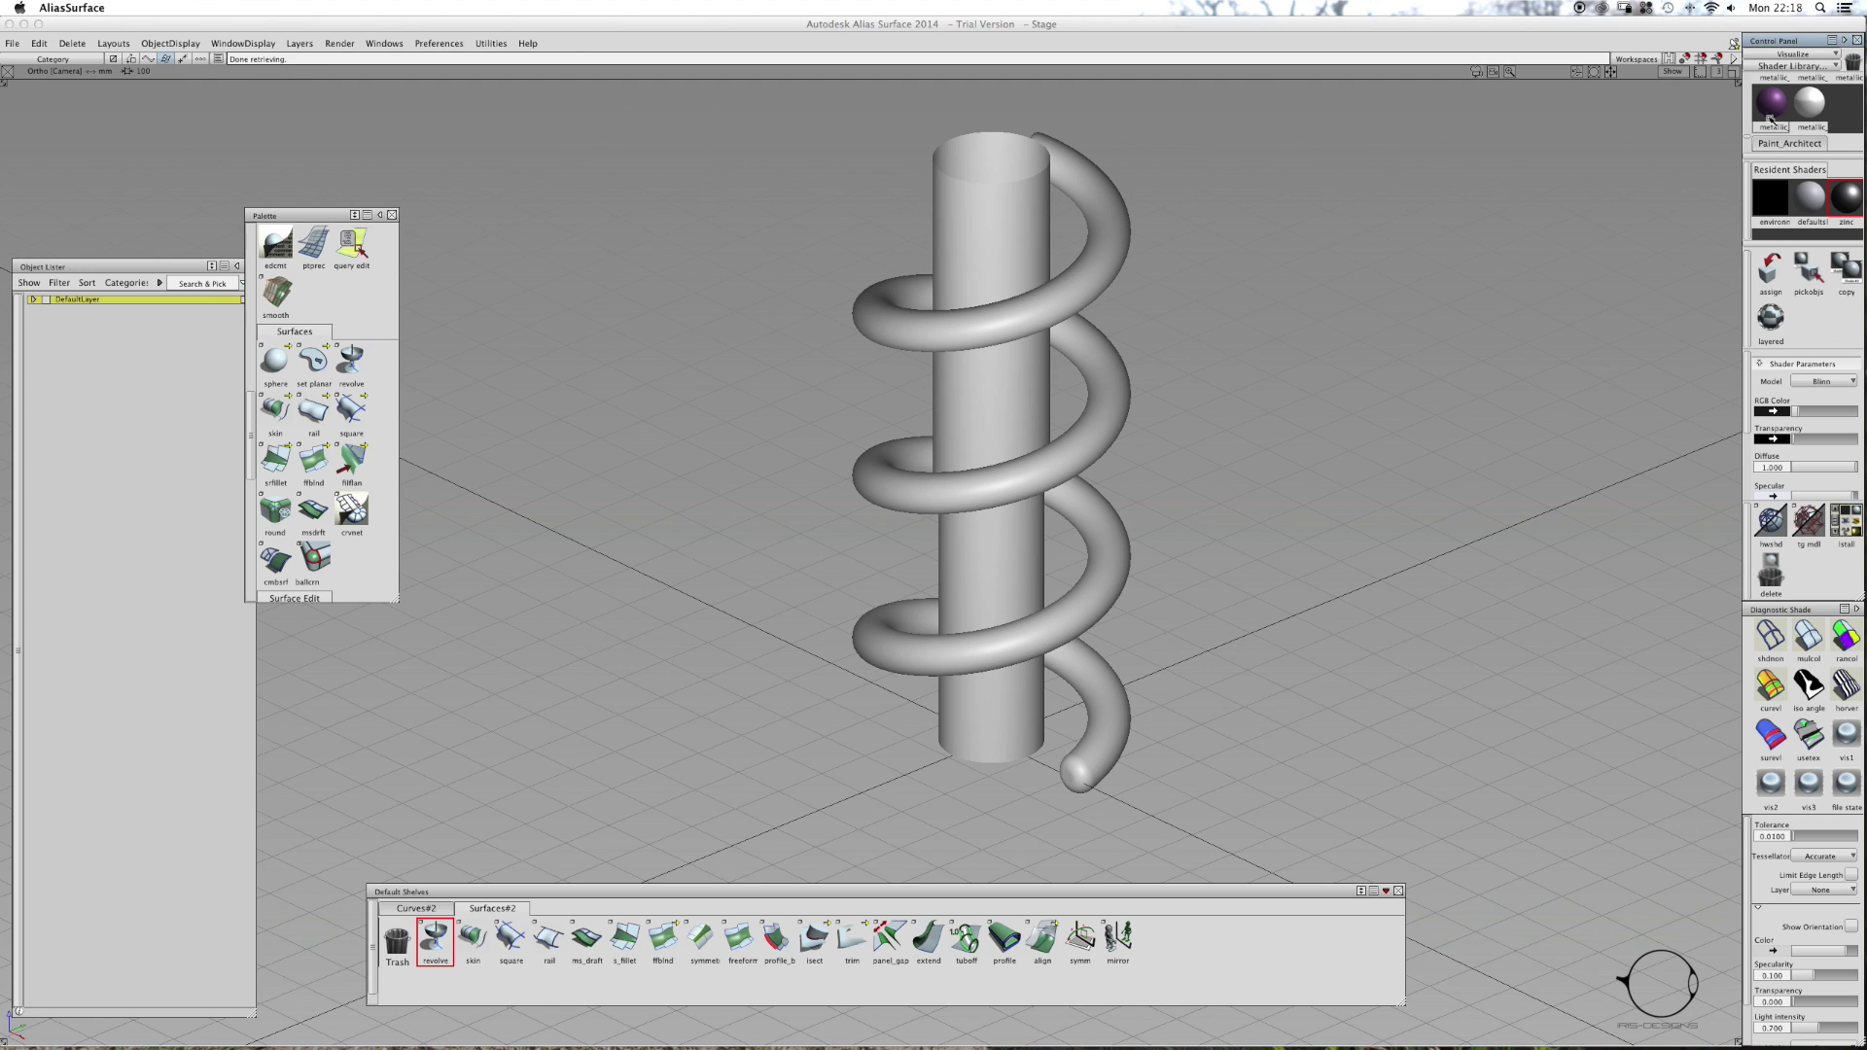
scroll(1749, 131, down, 5)
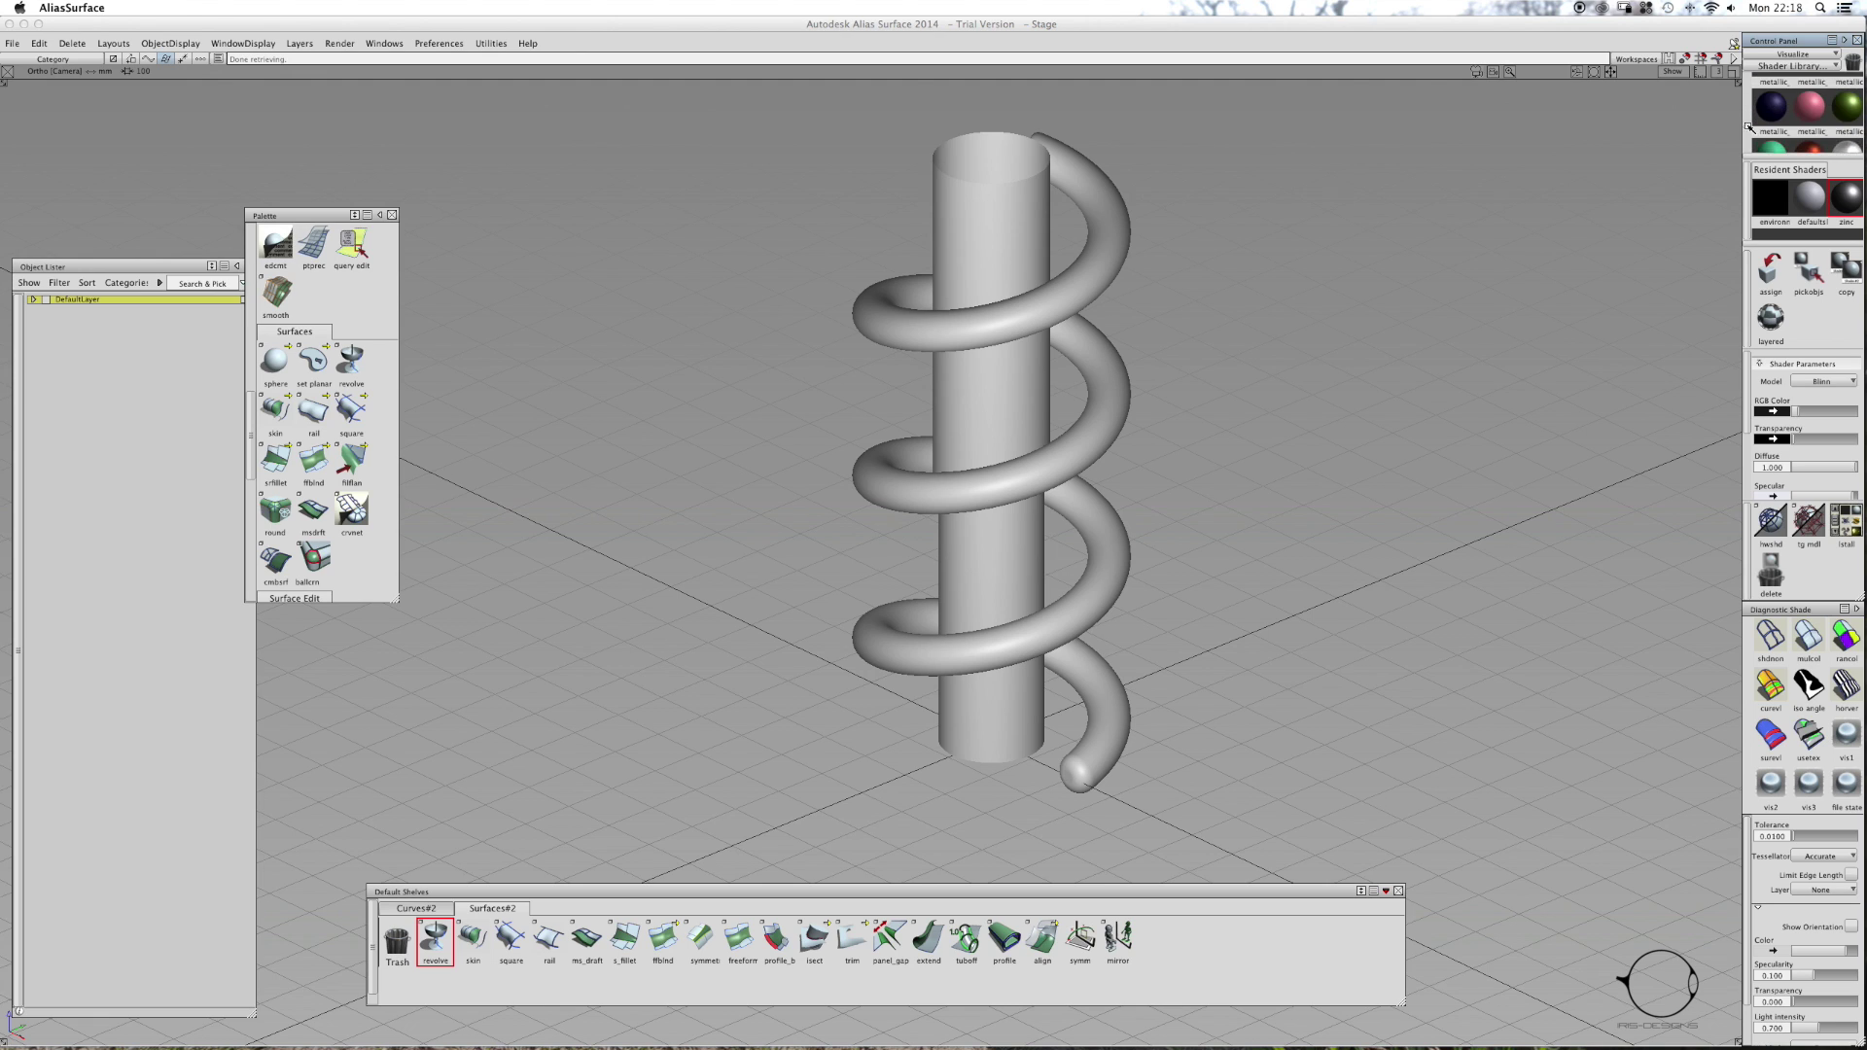
click(1772, 115)
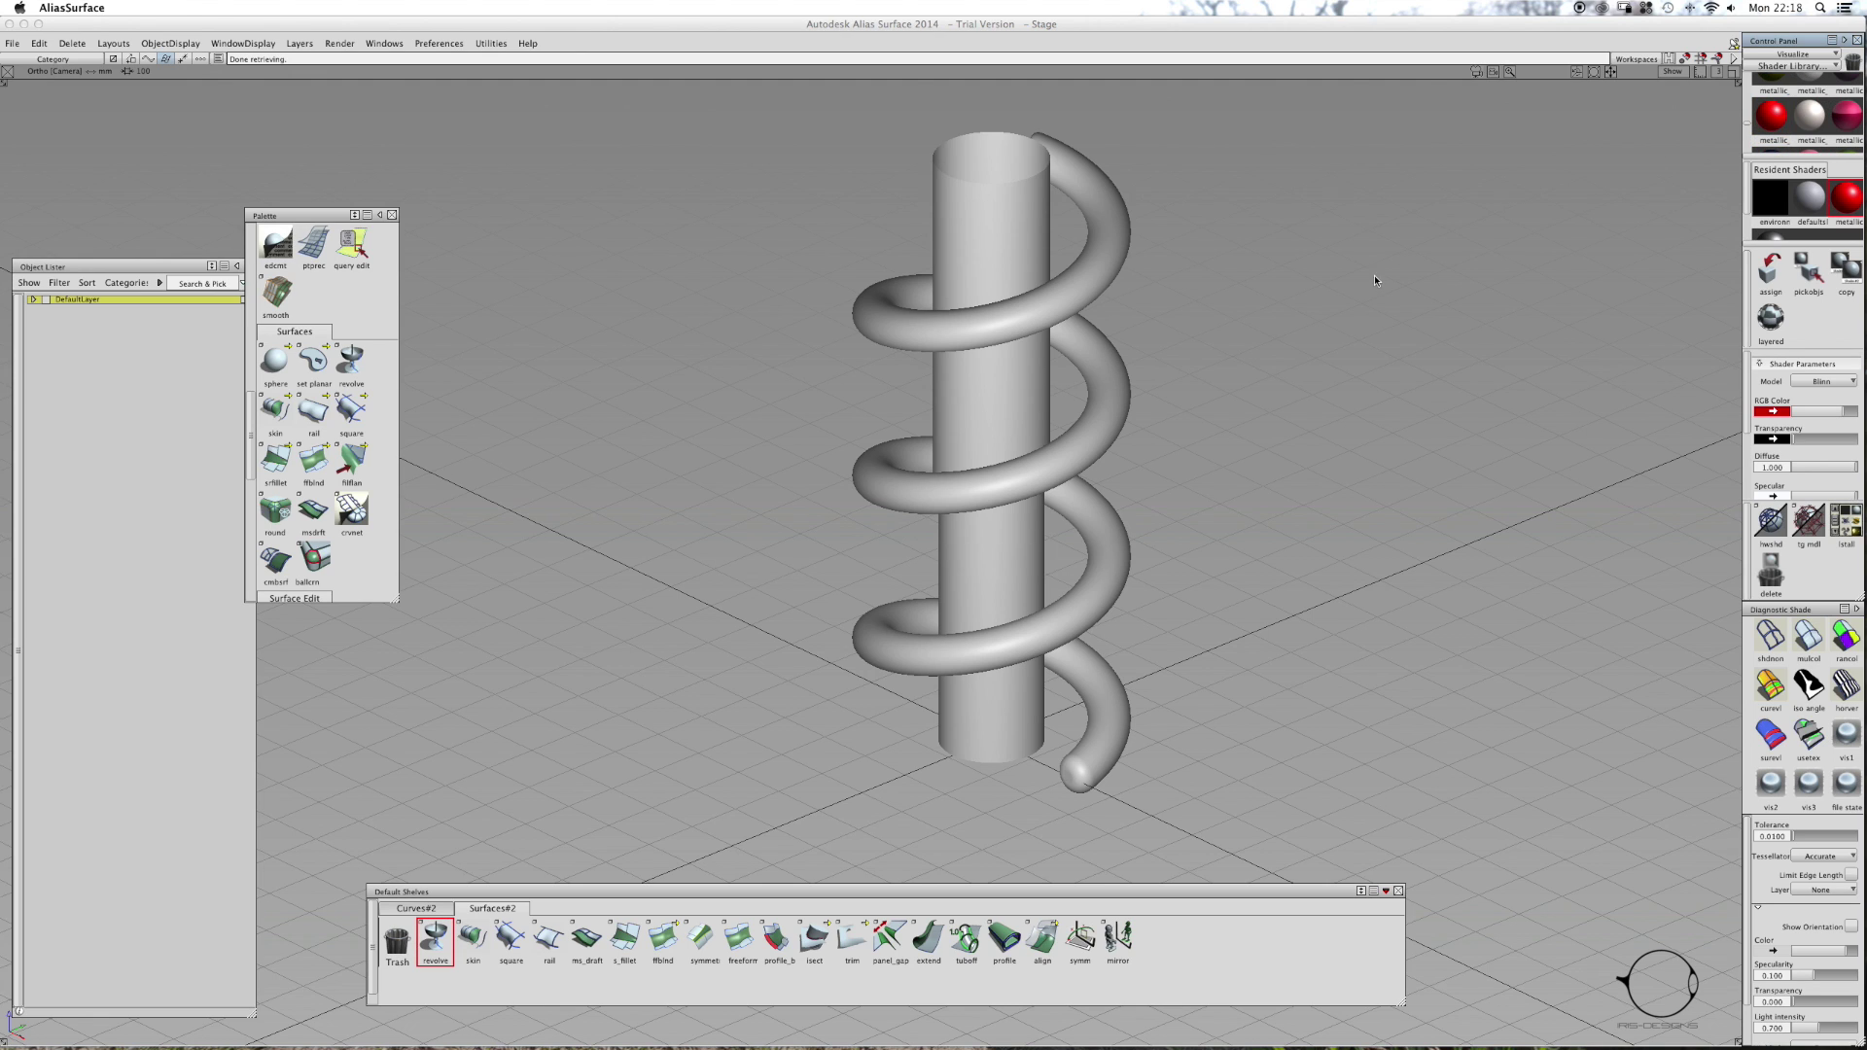
- Pick the helical tube with its end caps, leaving out the cylinders, and assign the red metallic shader
ctrl+shift+drag(1389, 313, 1361, 300)
ctrl+shift+right_drag(1361, 300, 1367, 288)
ctrl+shift+drag(1276, 246, 1275, 279)
drag(1344, 152, 663, 760)
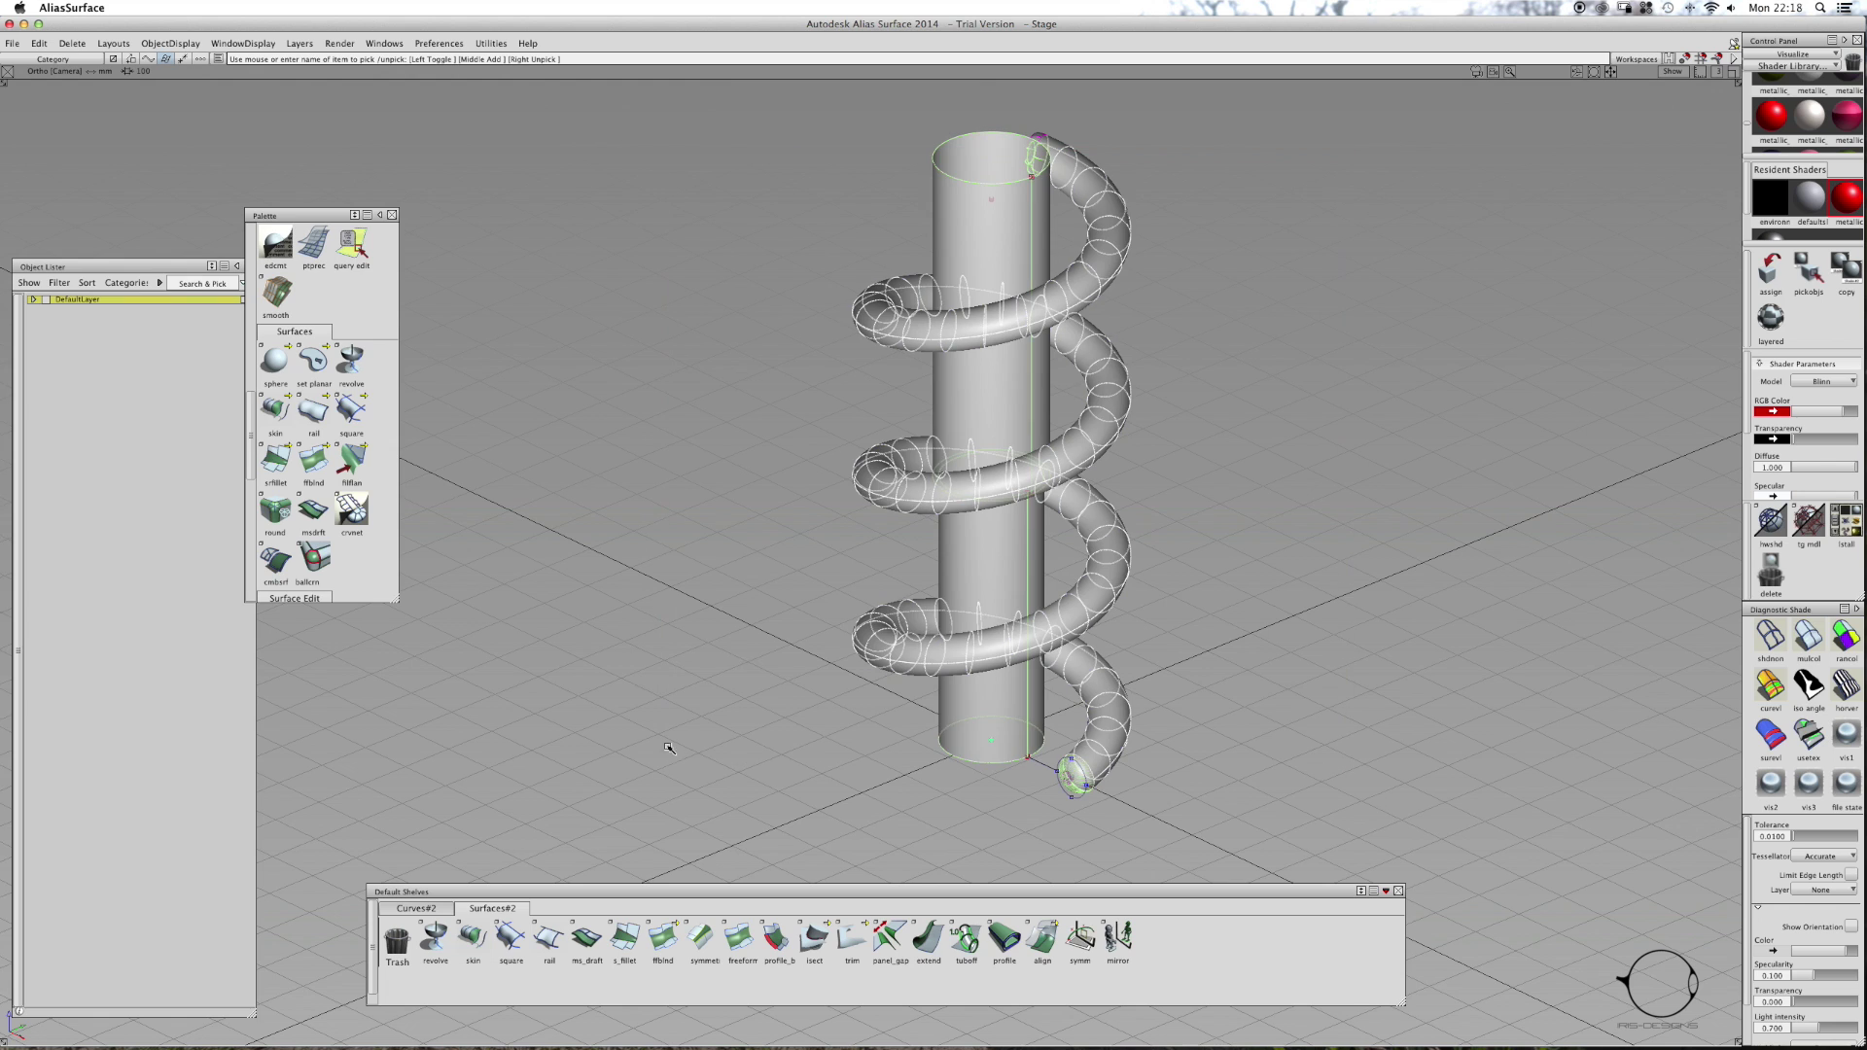
drag(1039, 557, 1007, 561)
drag(1045, 371, 980, 398)
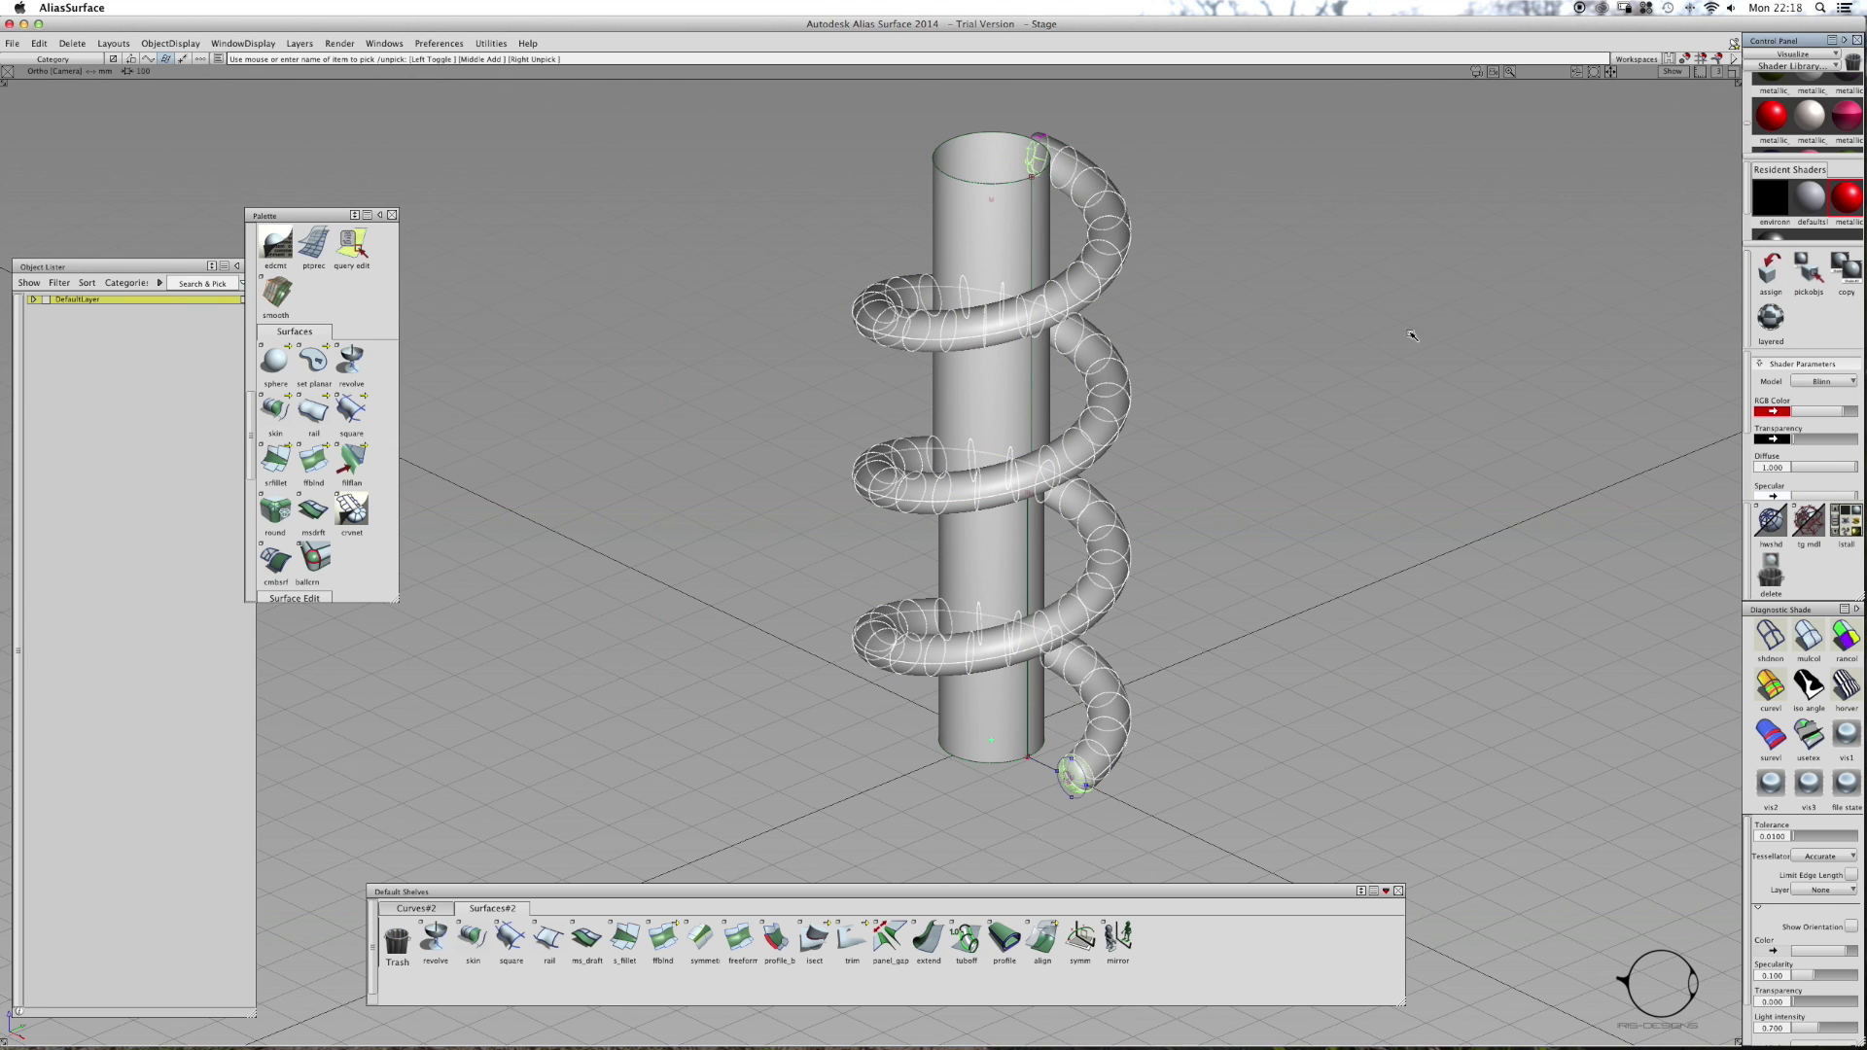
click(1047, 250)
- Pick the two inner cylinders and assign the zinc shader to them
ctrl+shift+drag(982, 245, 929, 263)
drag(996, 176, 910, 216)
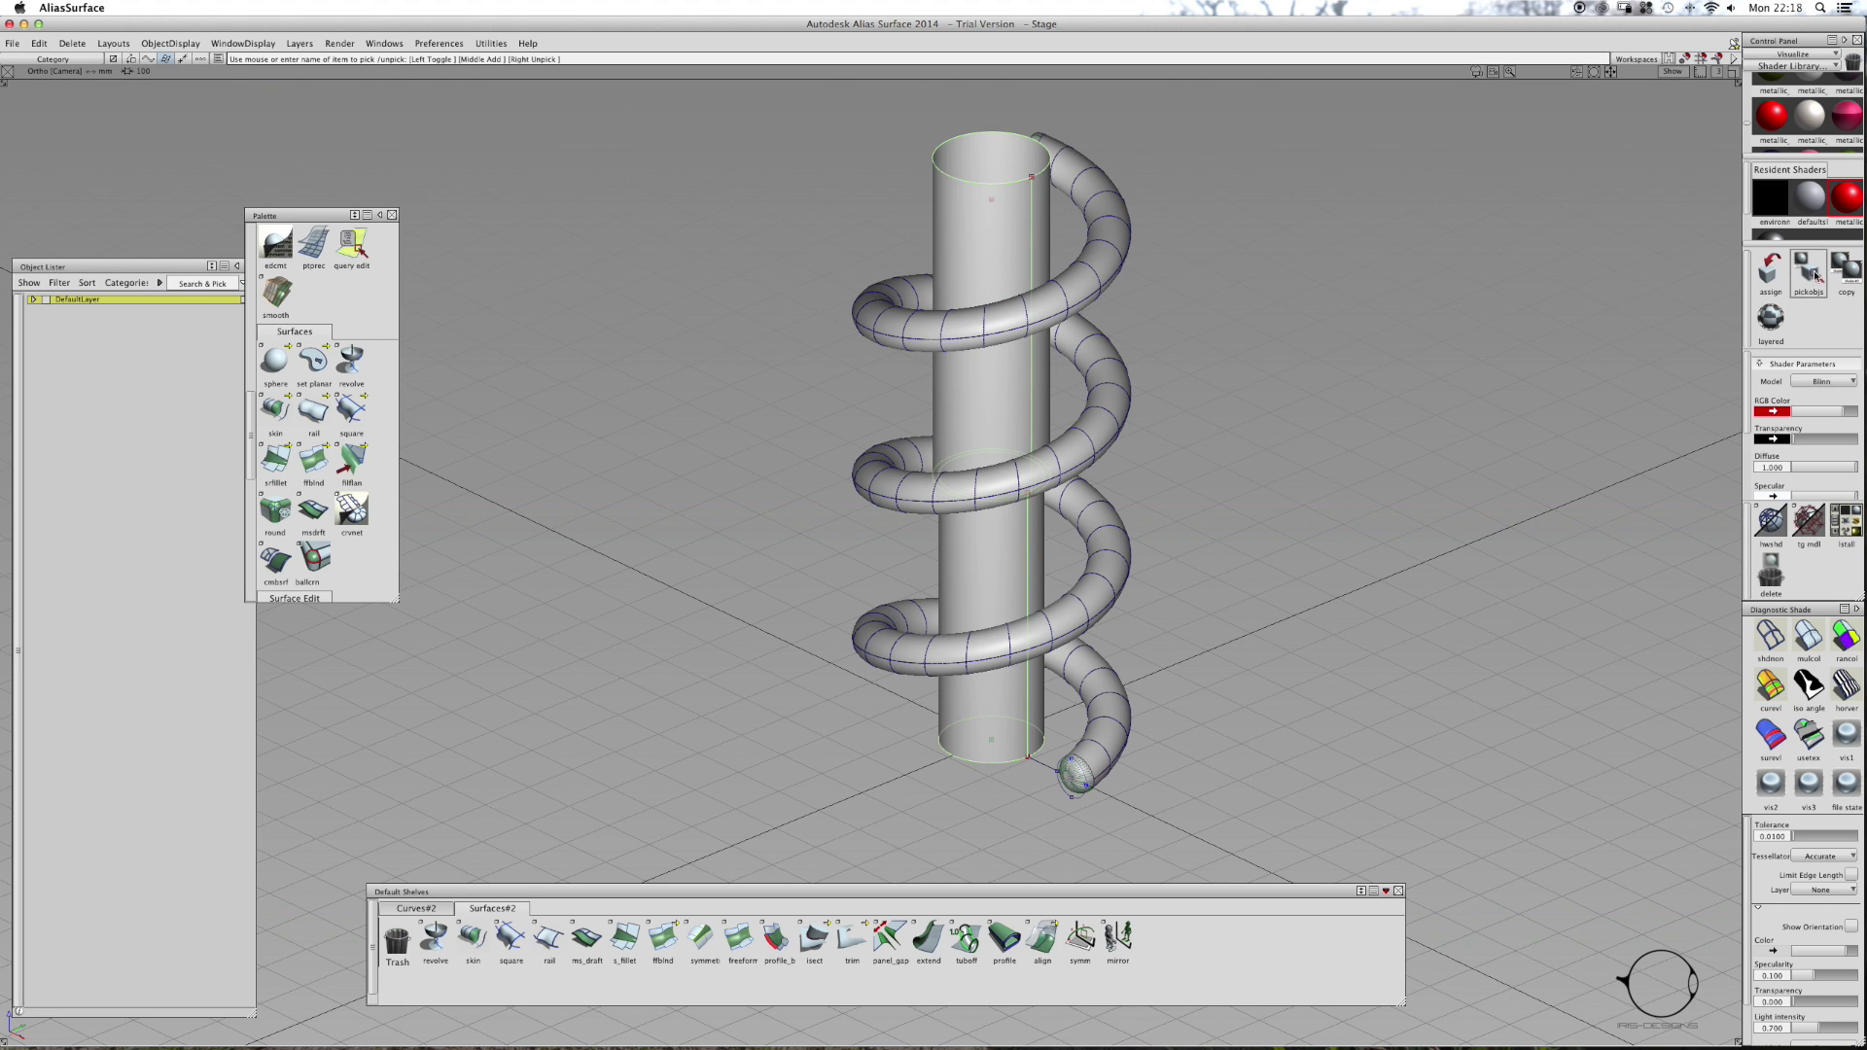
click(1778, 259)
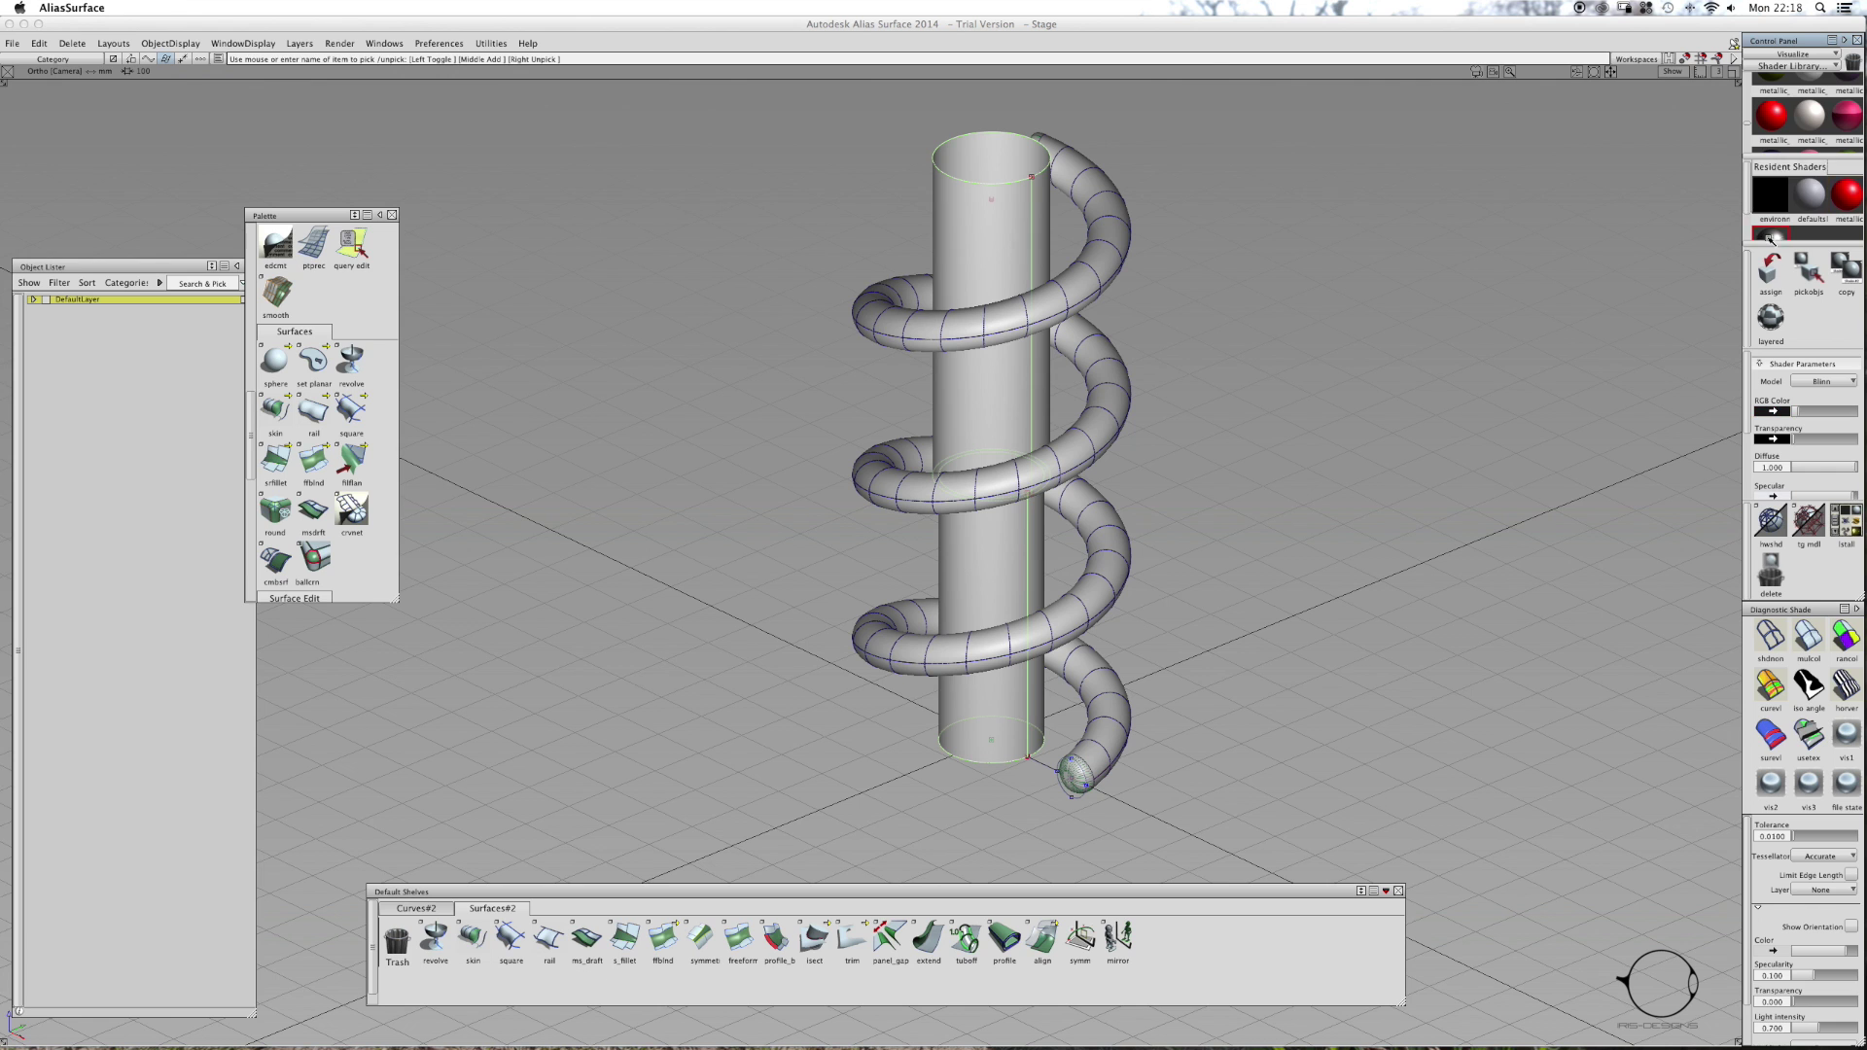
click(1284, 388)
- Examine the shaded coil and cylinders from below and above, including the coil's end caps
ctrl+shift+right_drag(1262, 395, 1188, 384)
alt+shift+drag(1058, 323, 1264, 124)
alt+shift+right_drag(1255, 146, 1033, 407)
ctrl+shift+drag(1033, 407, 1033, 407)
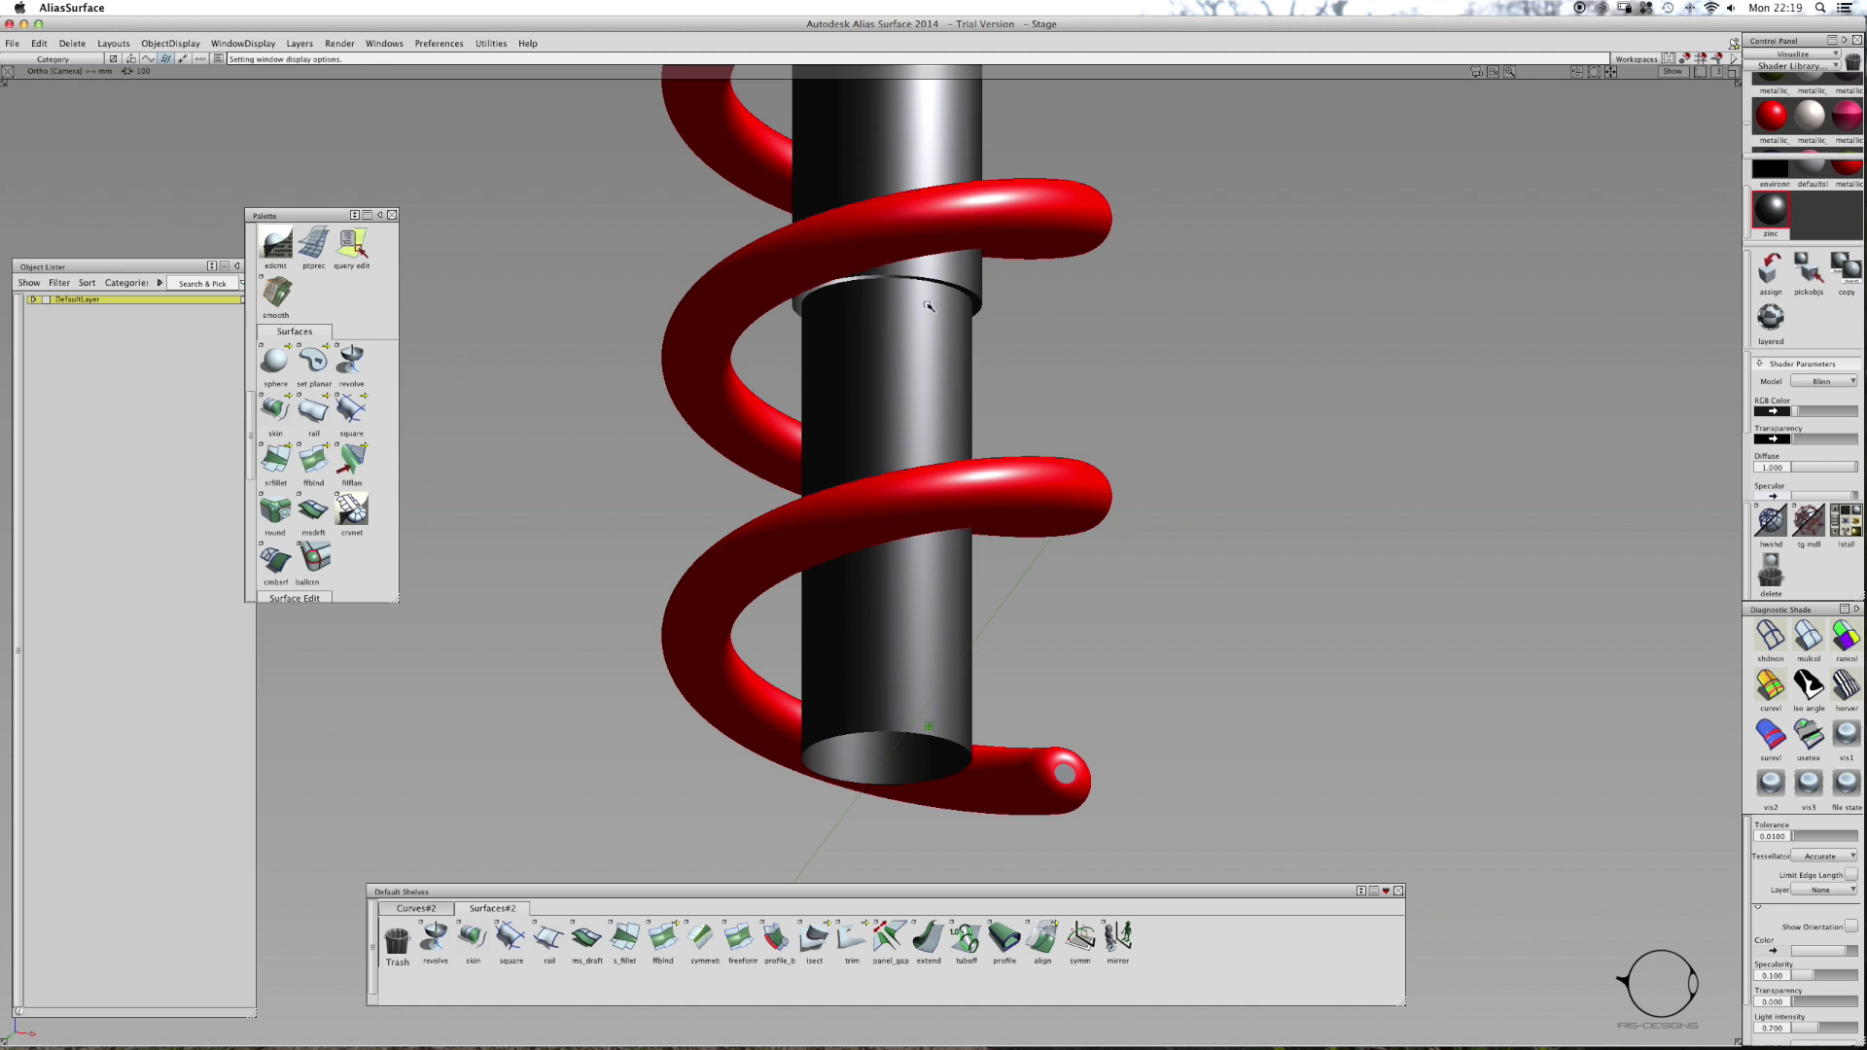
alt+shift+right_drag(861, 640, 961, 476)
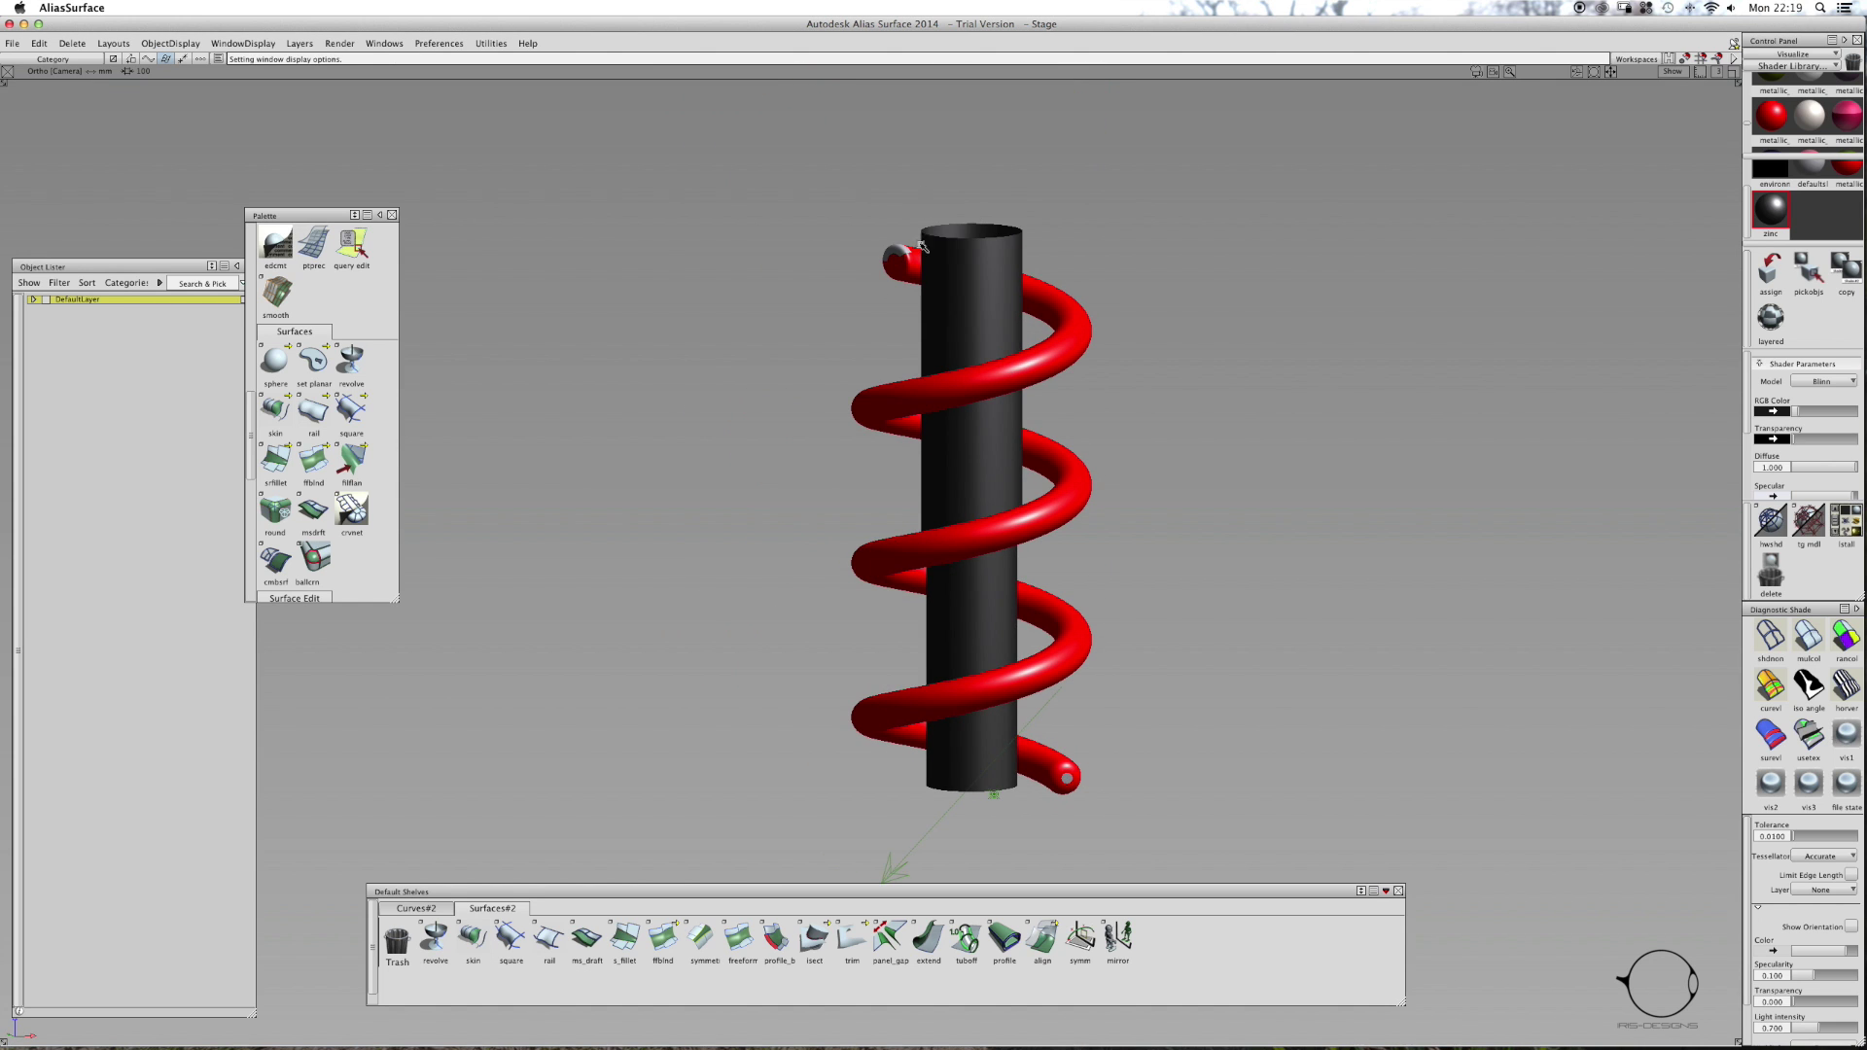
alt+shift+right_drag(919, 249, 790, 380)
alt+shift+drag(789, 381, 859, 418)
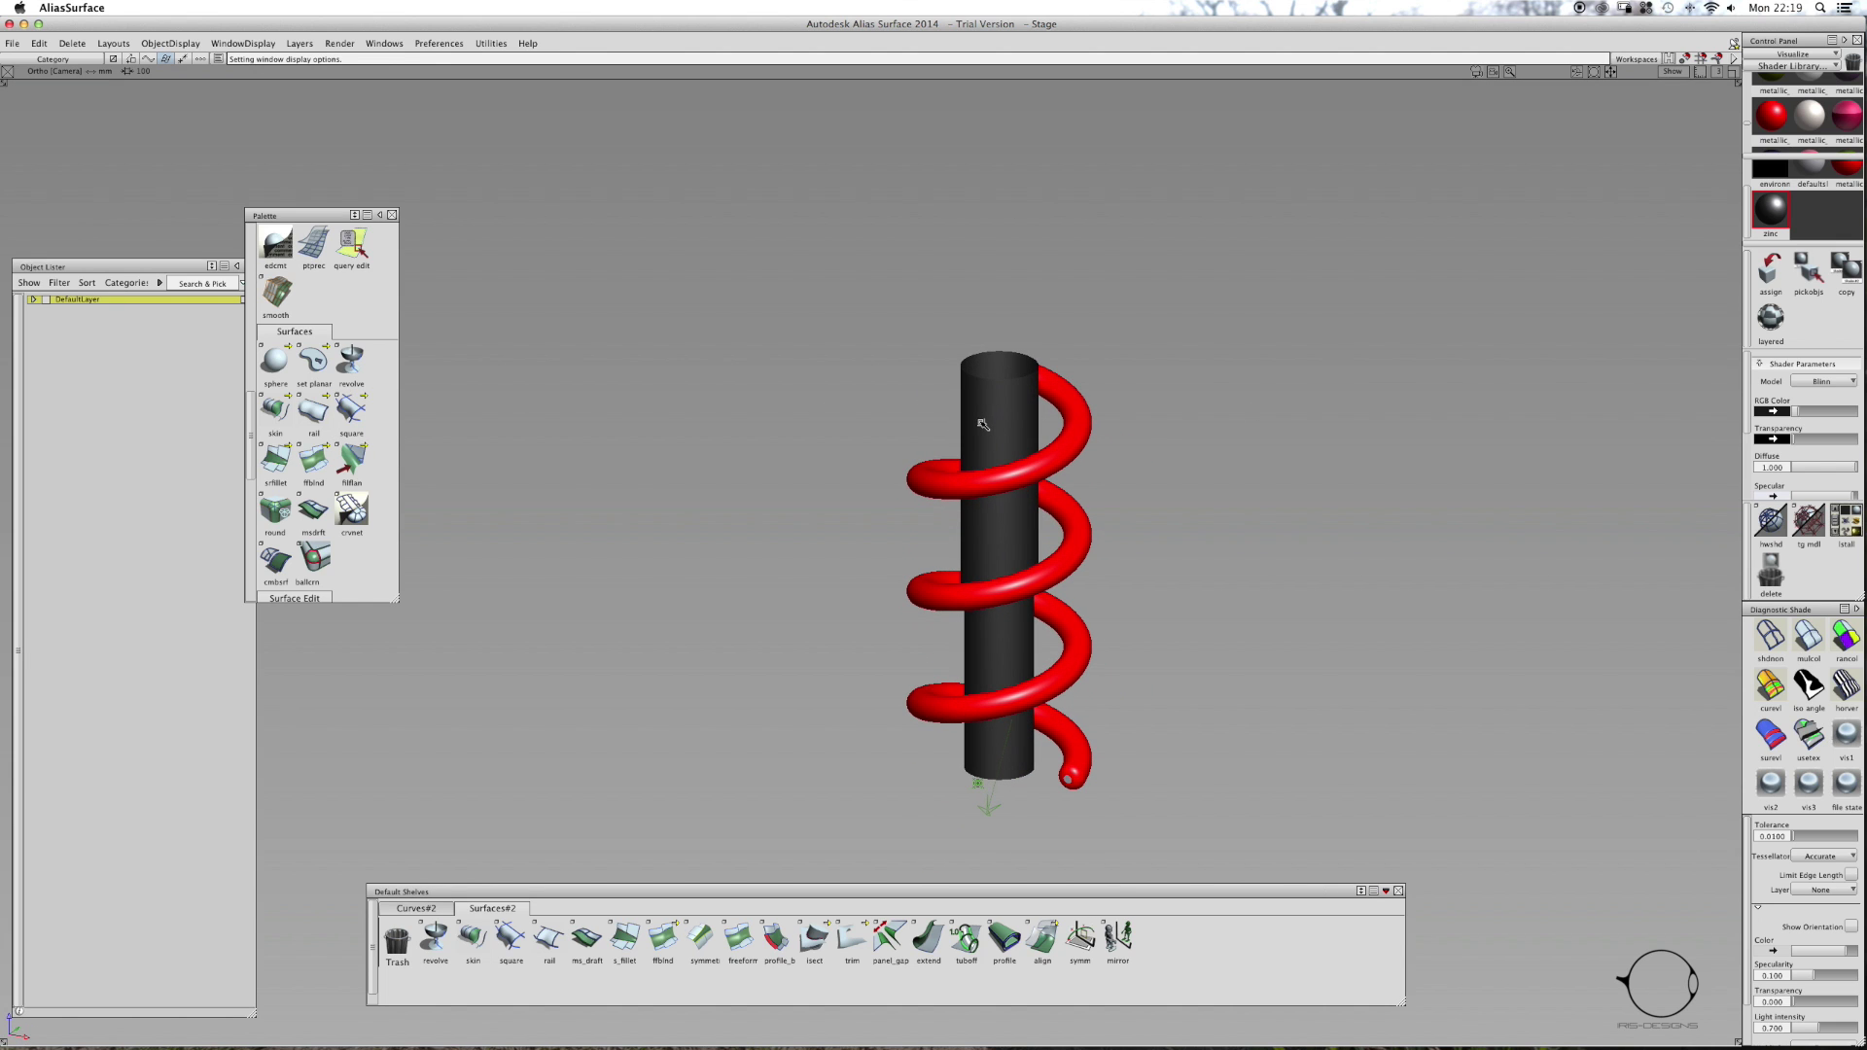
- Pick the coil surfaces and try to group them
ctrl+shift+right_drag(1074, 449, 1053, 433)
ctrl+shift+drag(1080, 430, 1076, 443)
drag(1172, 348, 808, 744)
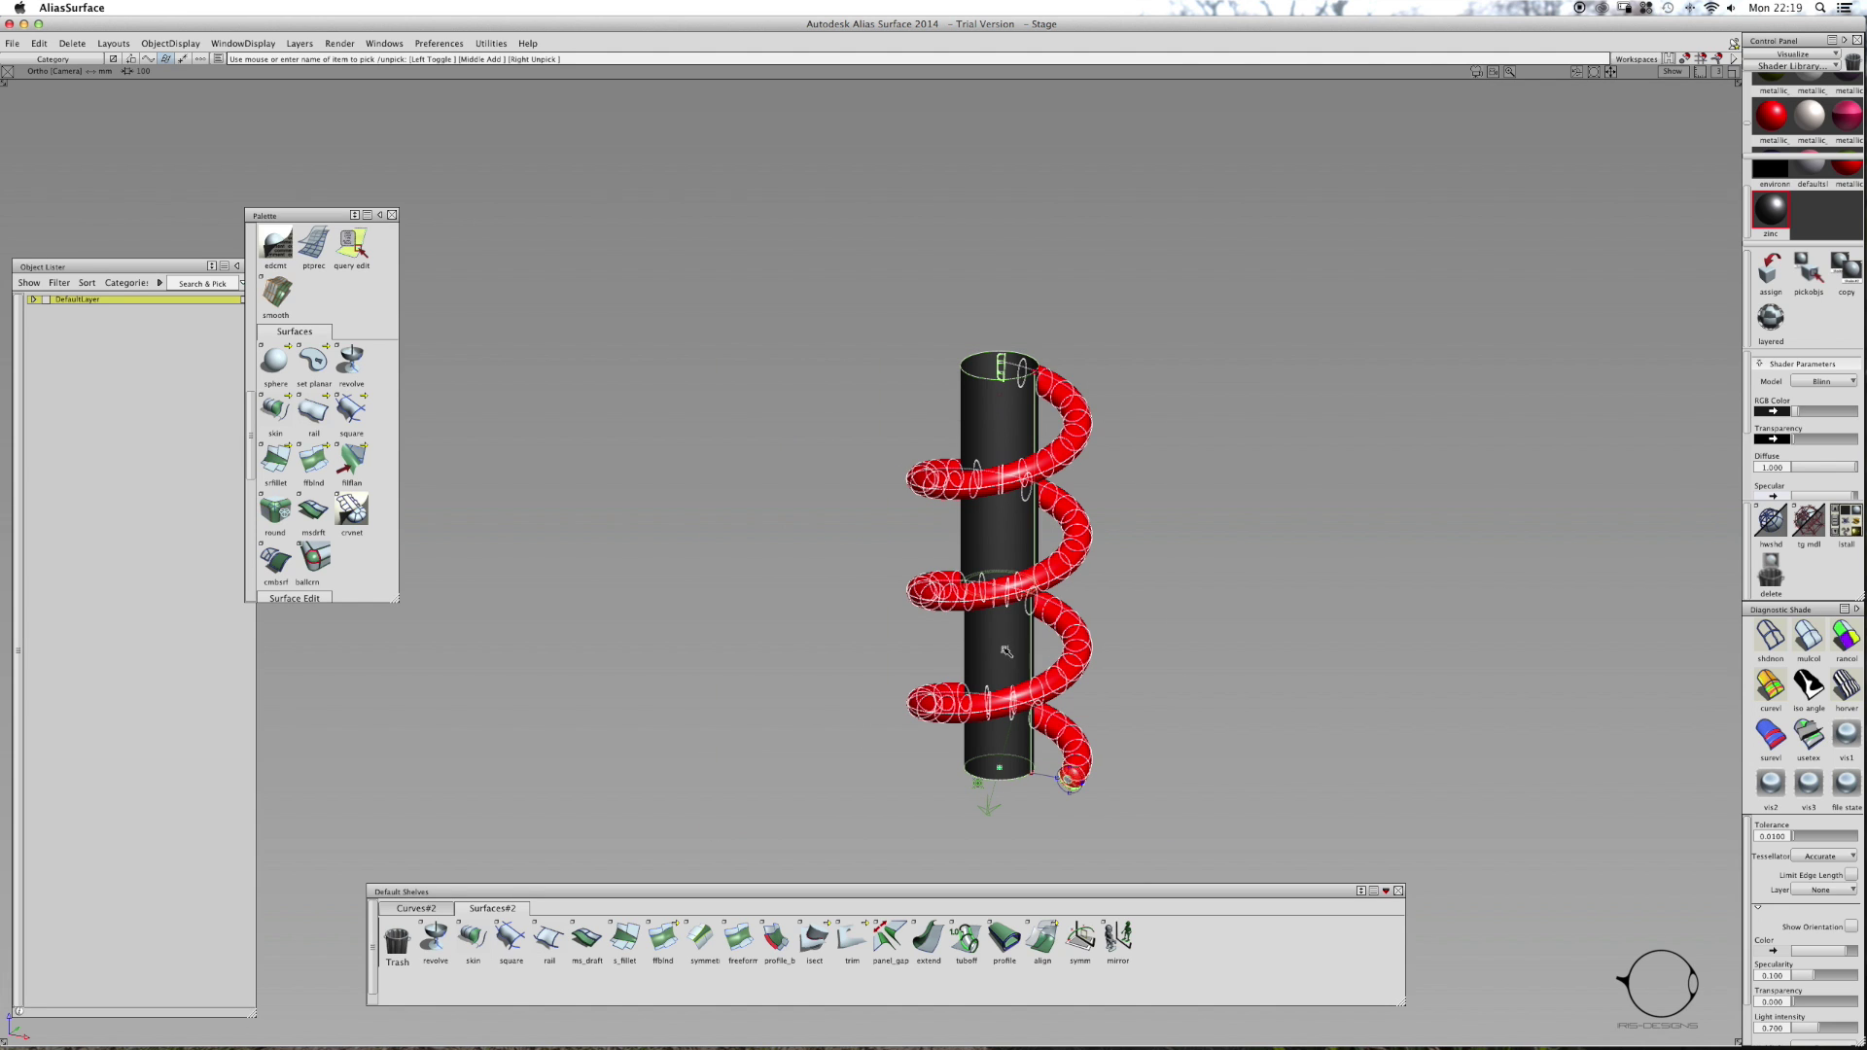
alt+shift+drag(929, 447, 1235, 513)
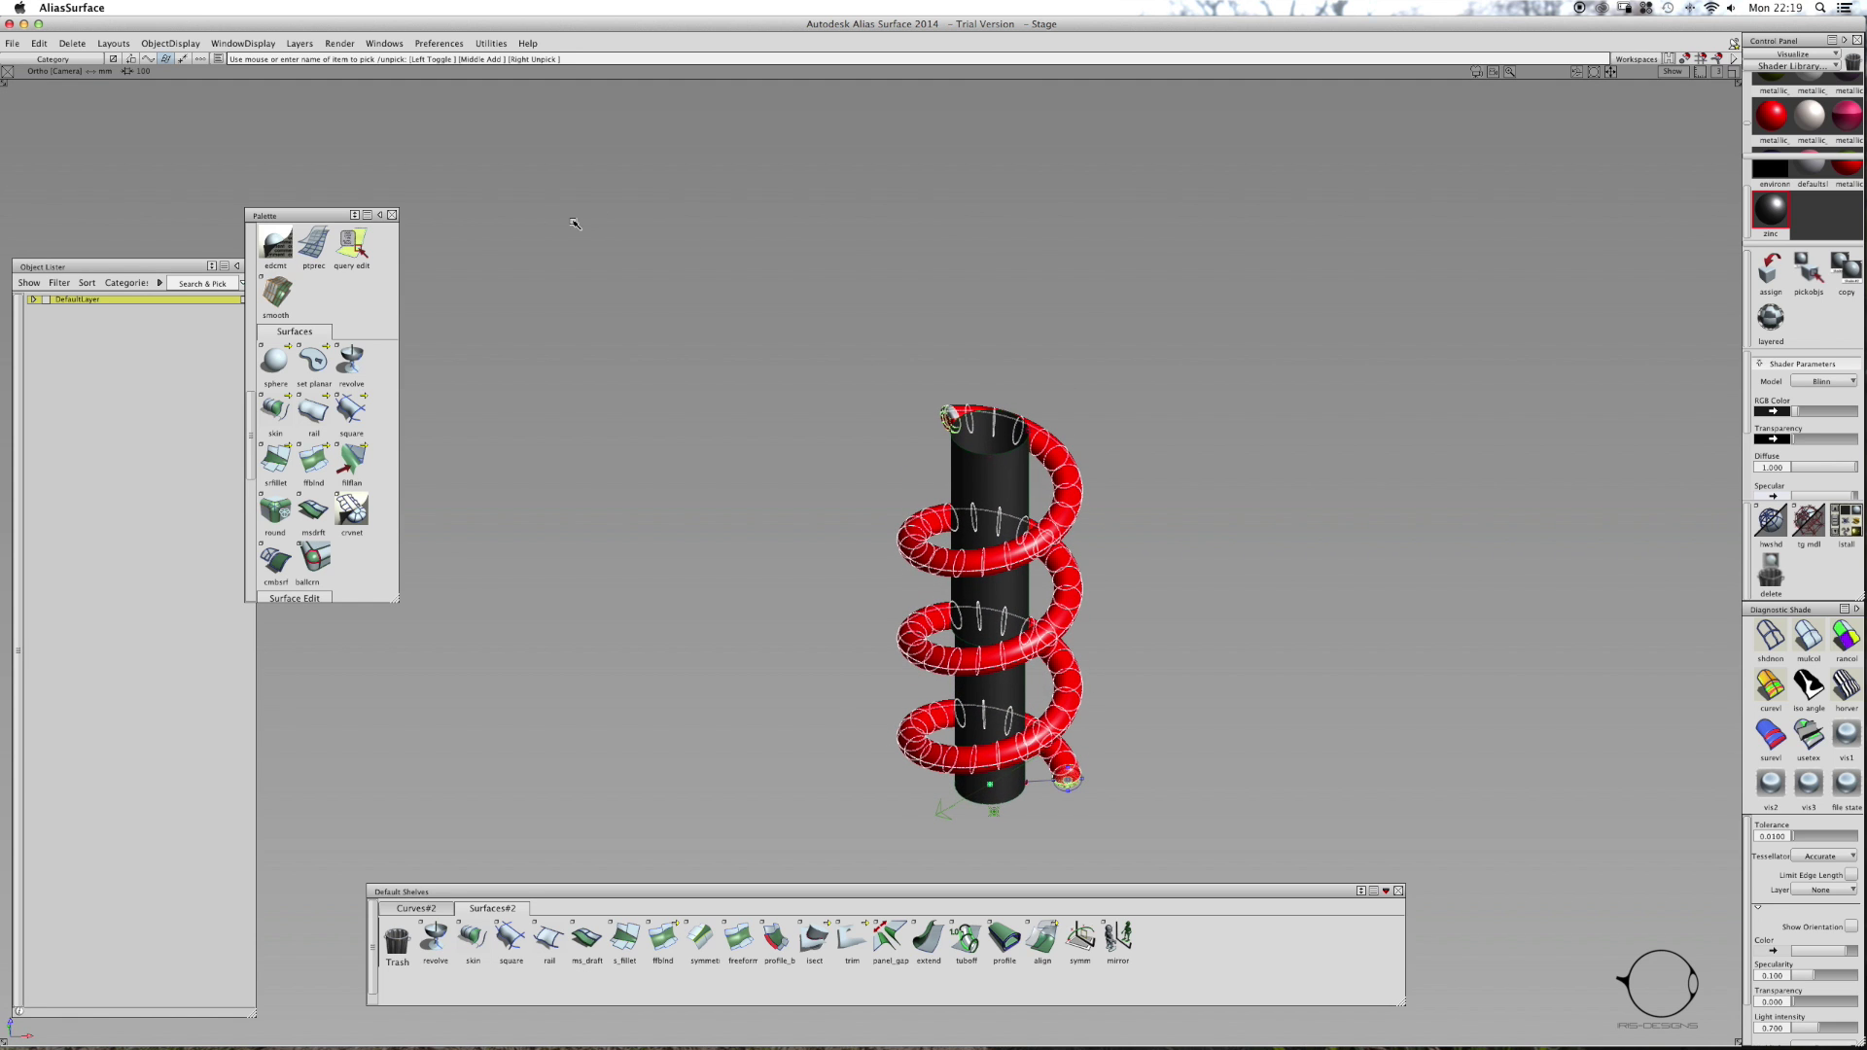
key(ctrl+g)
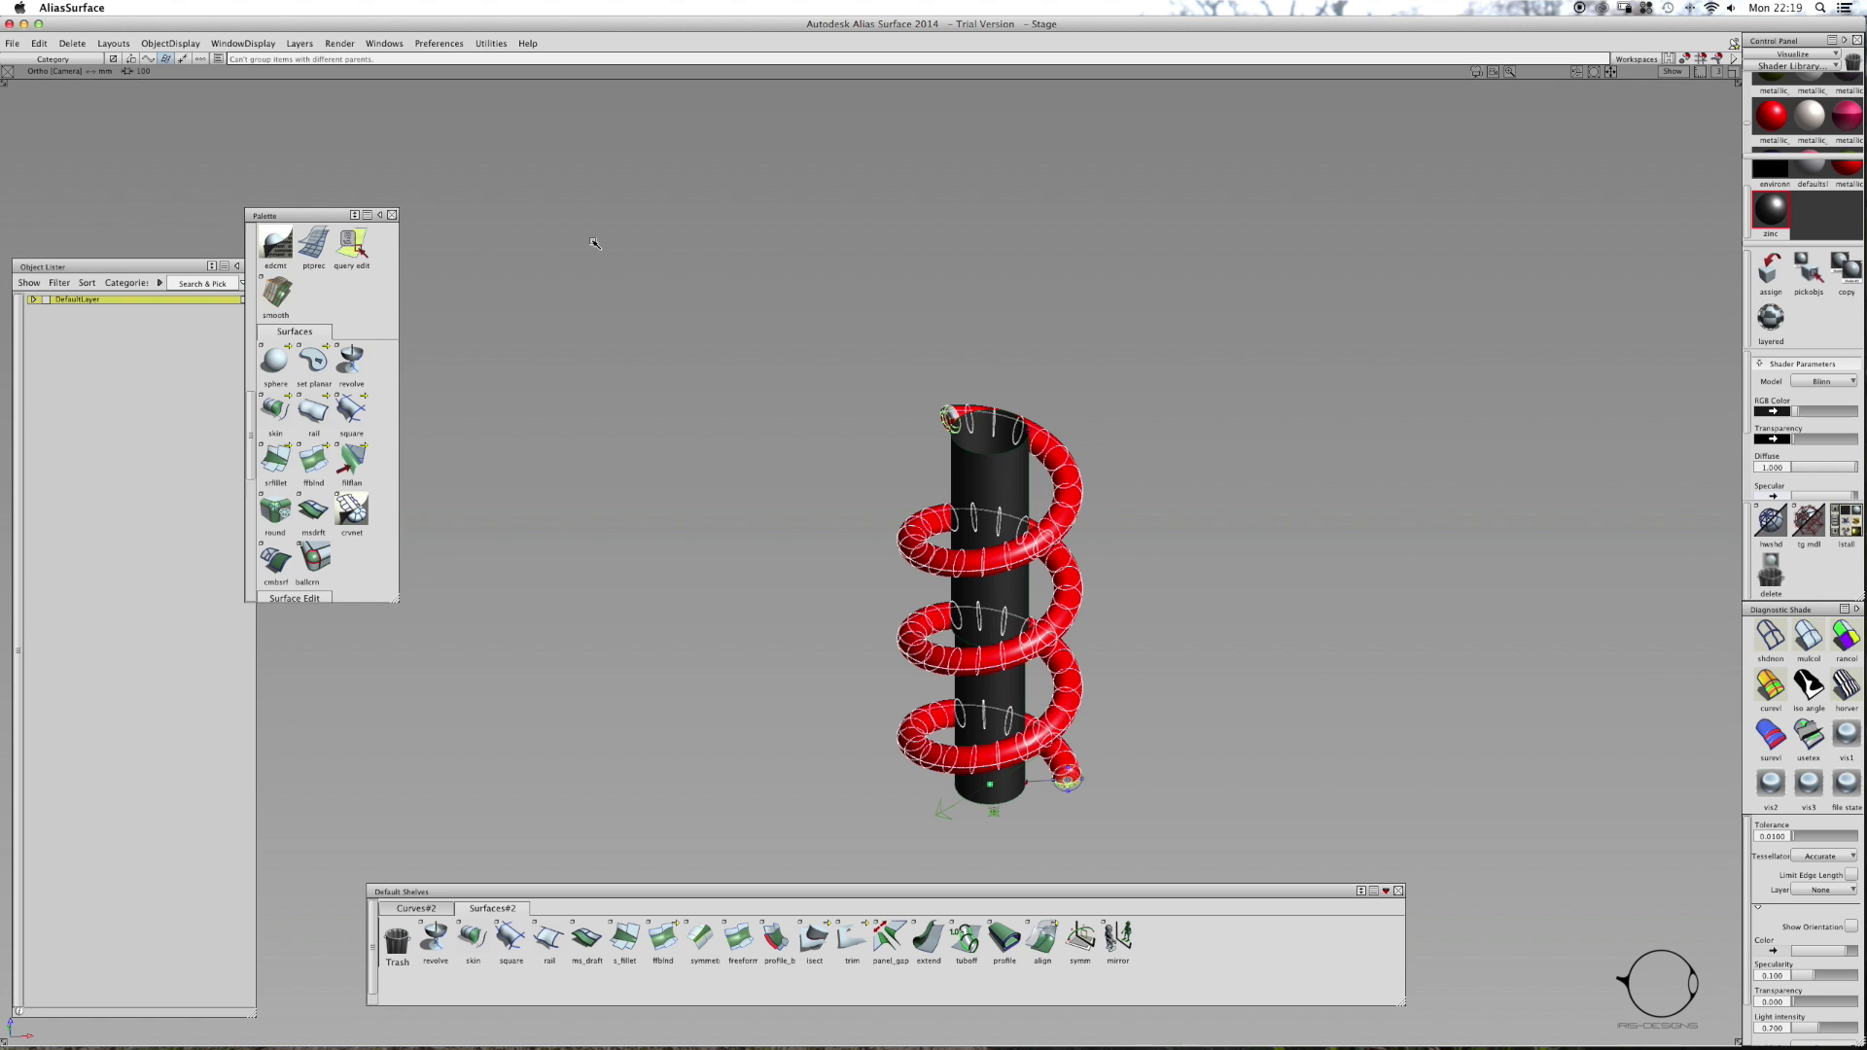
- Clear the selection, pick the coil as an object, and start the Move tool near its upper end cap
ctrl+shift+drag(1081, 381, 1087, 340)
ctrl+shift+drag(1060, 422, 1060, 453)
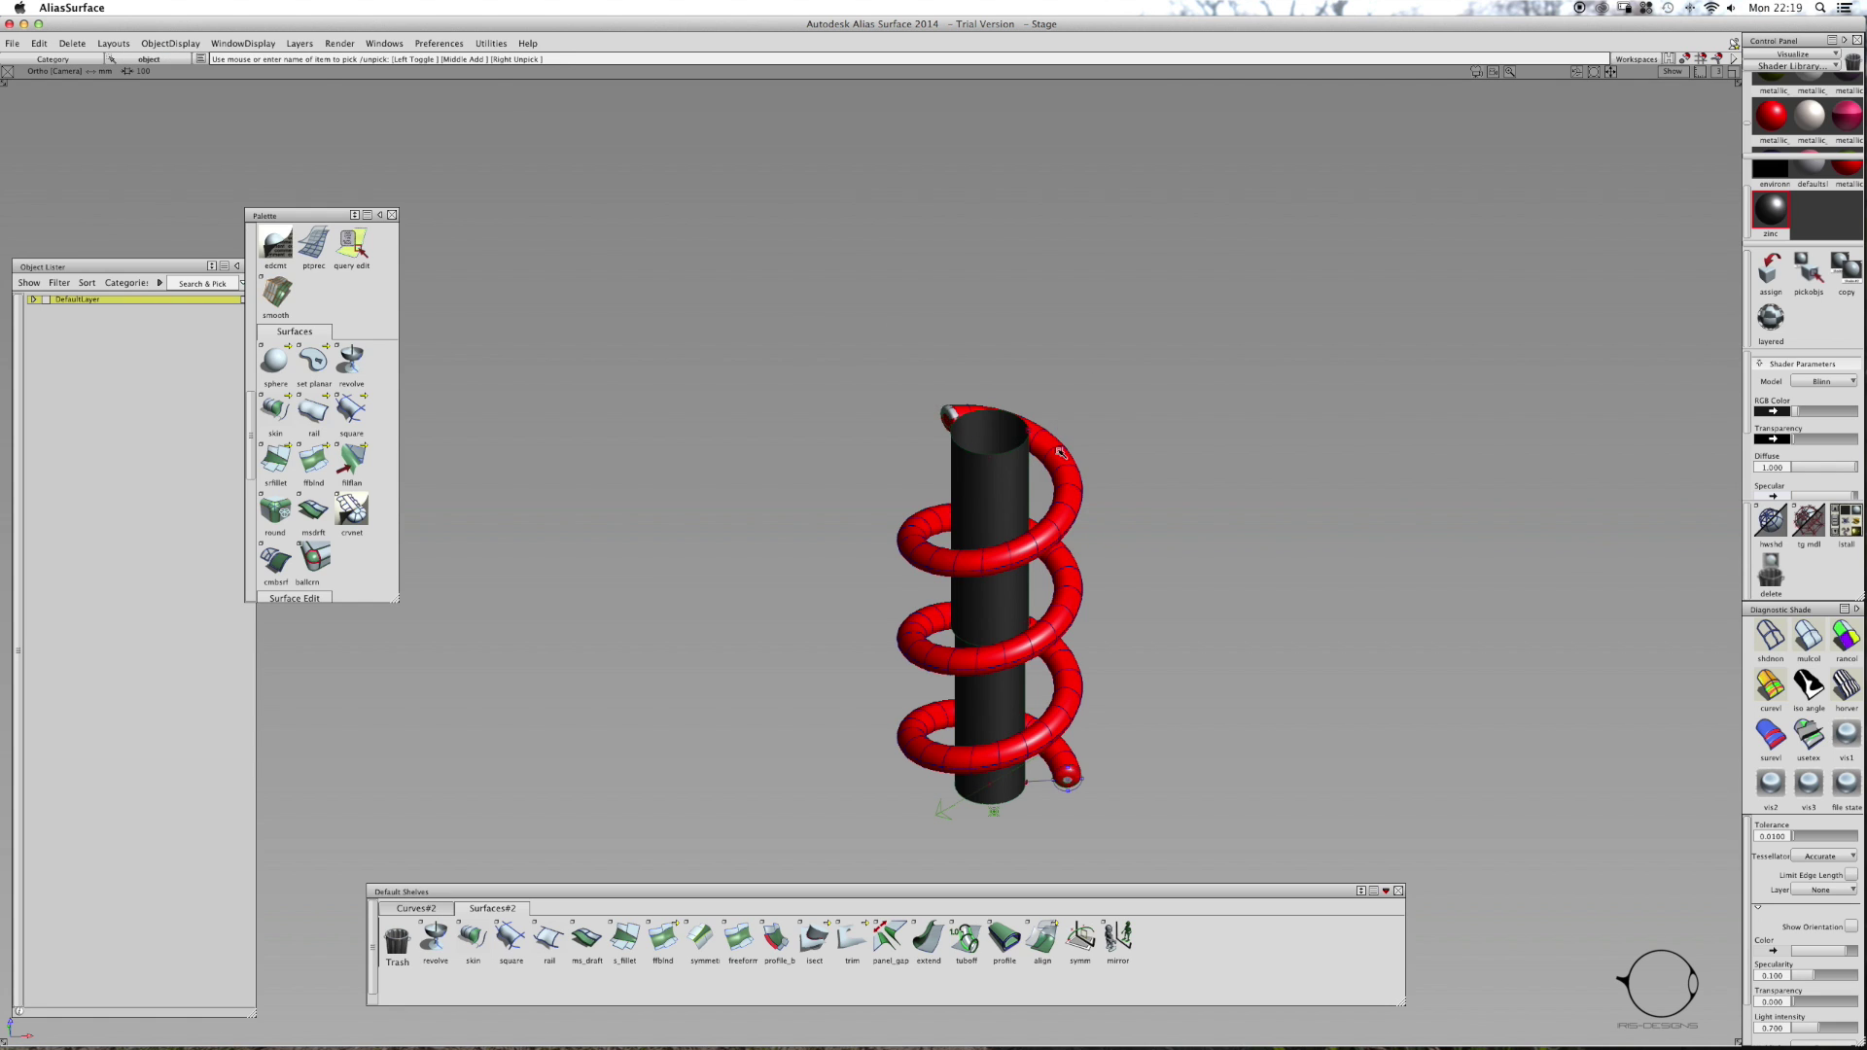
click(1060, 453)
alt+shift+drag(1183, 375, 1201, 515)
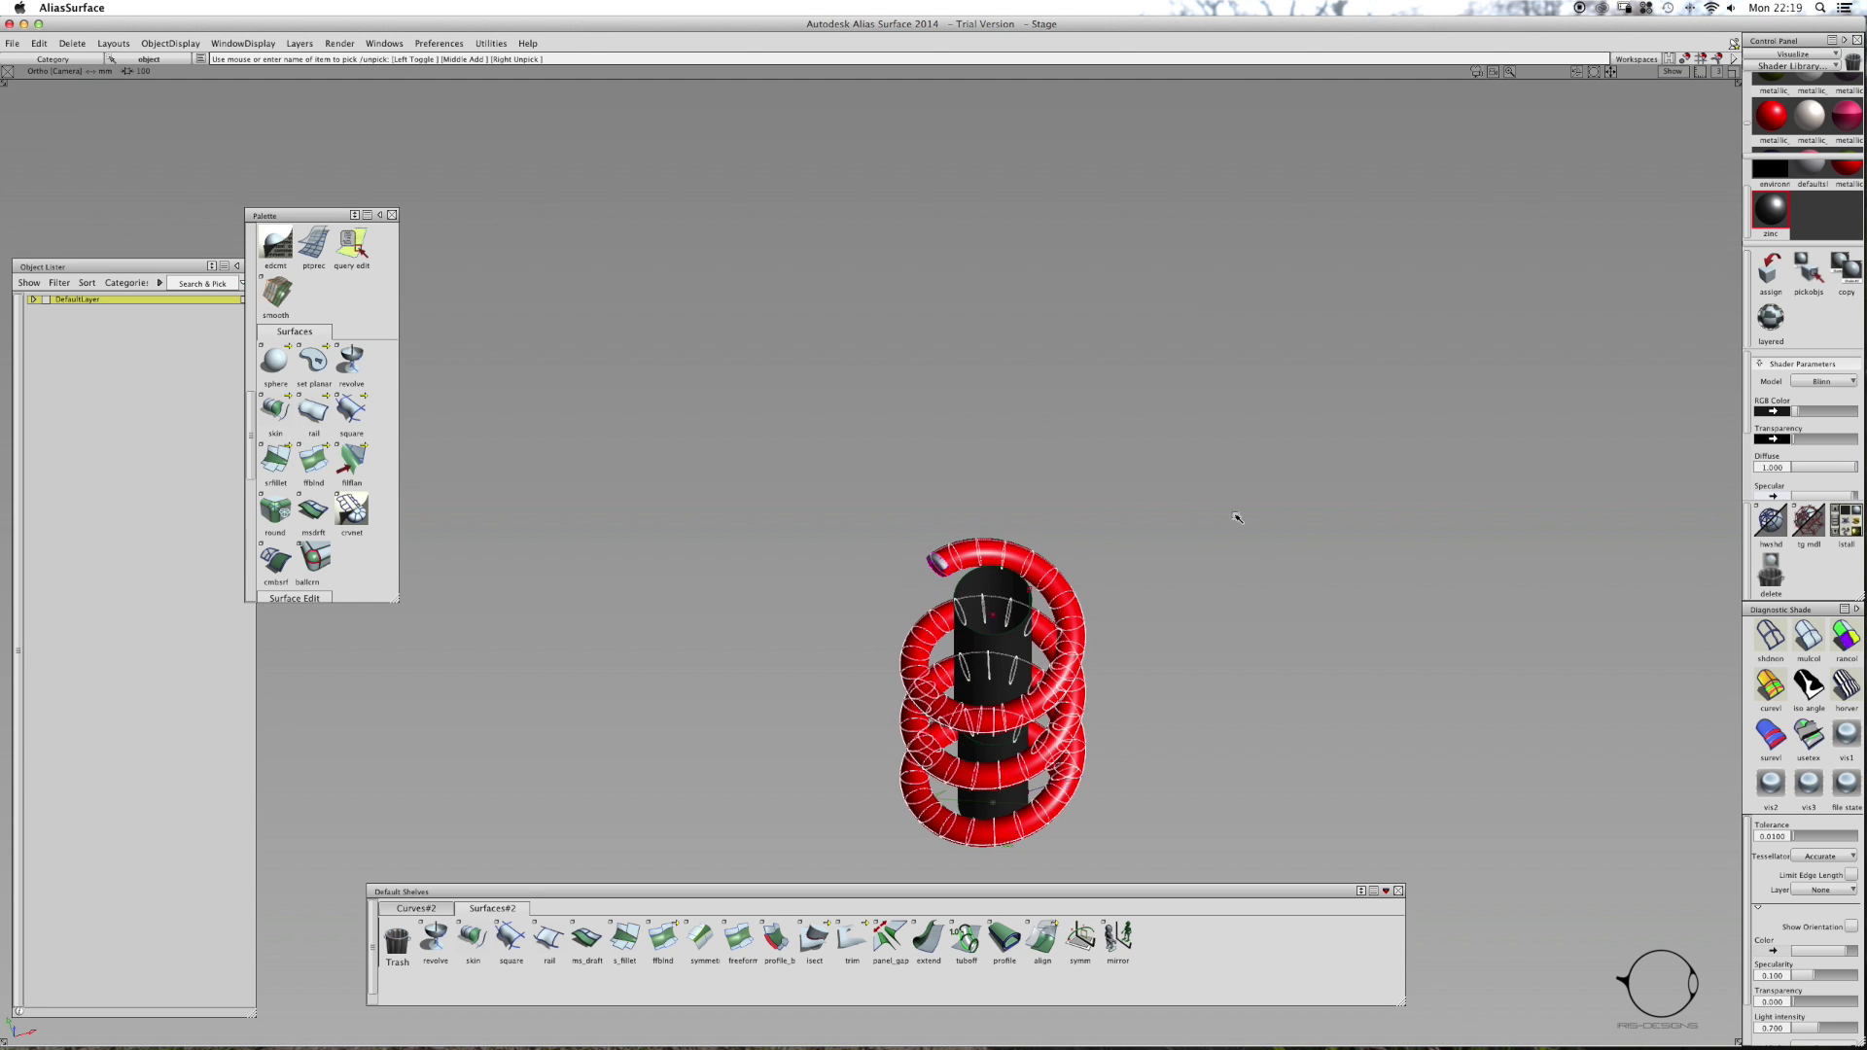
alt+shift+drag(996, 493, 1644, 282)
alt+shift+right_drag(1556, 311, 1164, 381)
alt+shift+middle_drag(1098, 338, 1229, 667)
ctrl+shift+right_drag(946, 356, 947, 325)
drag(953, 330, 876, 331)
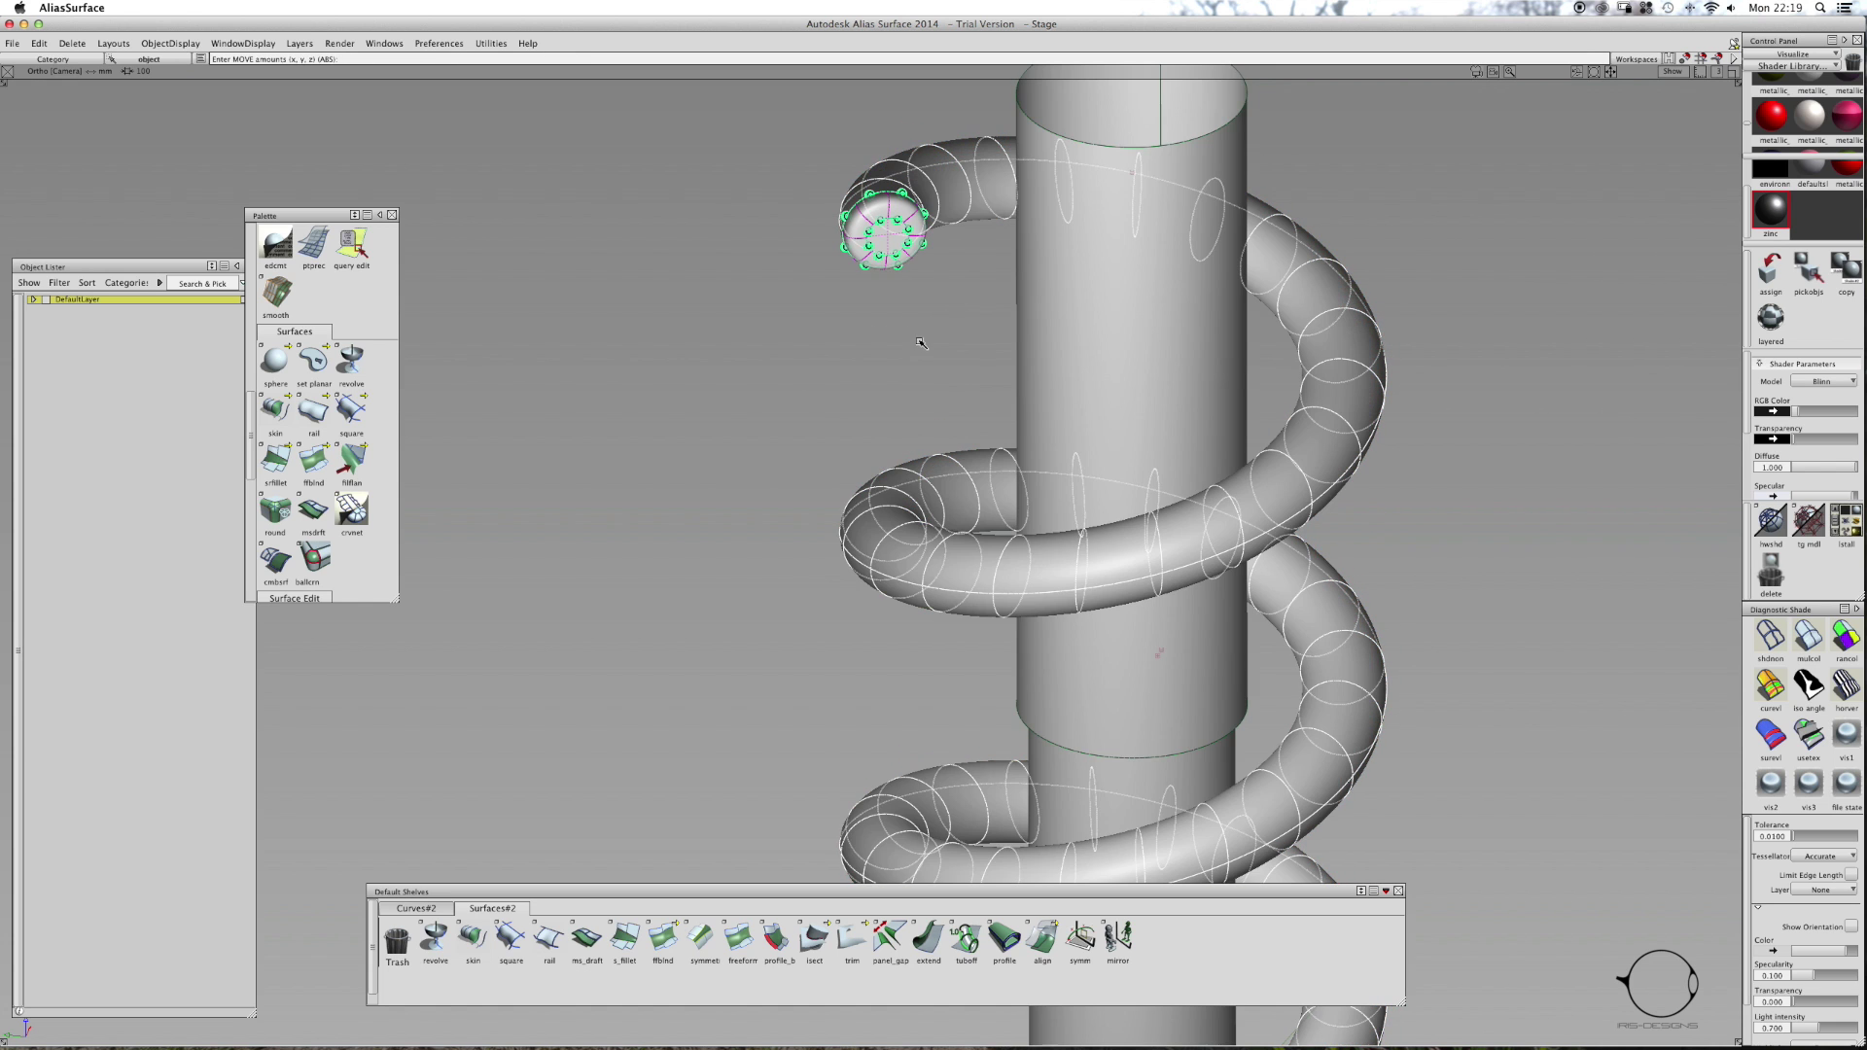
- Clear the selection, pick the coil surfaces together with their end caps, and try grouping them again
alt+shift+right_drag(967, 301, 788, 380)
drag(750, 346, 1110, 764)
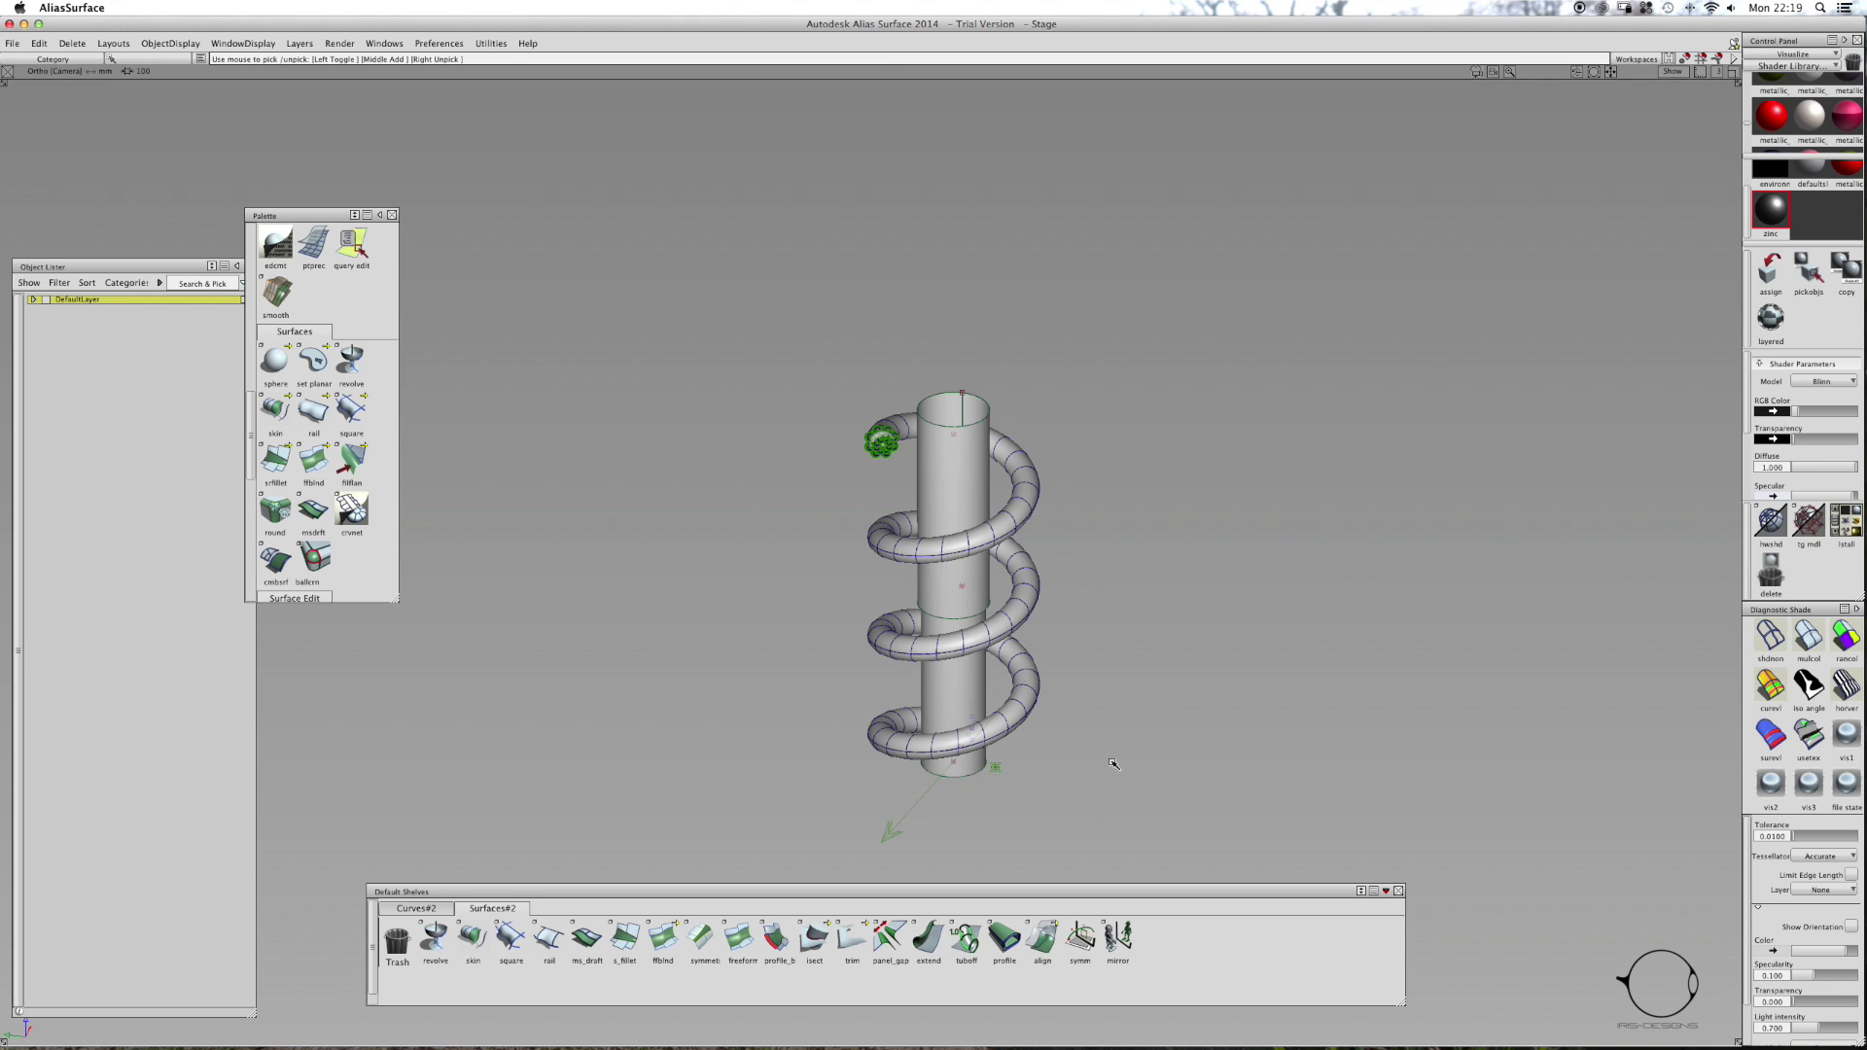
drag(1159, 763, 748, 433)
click(747, 433)
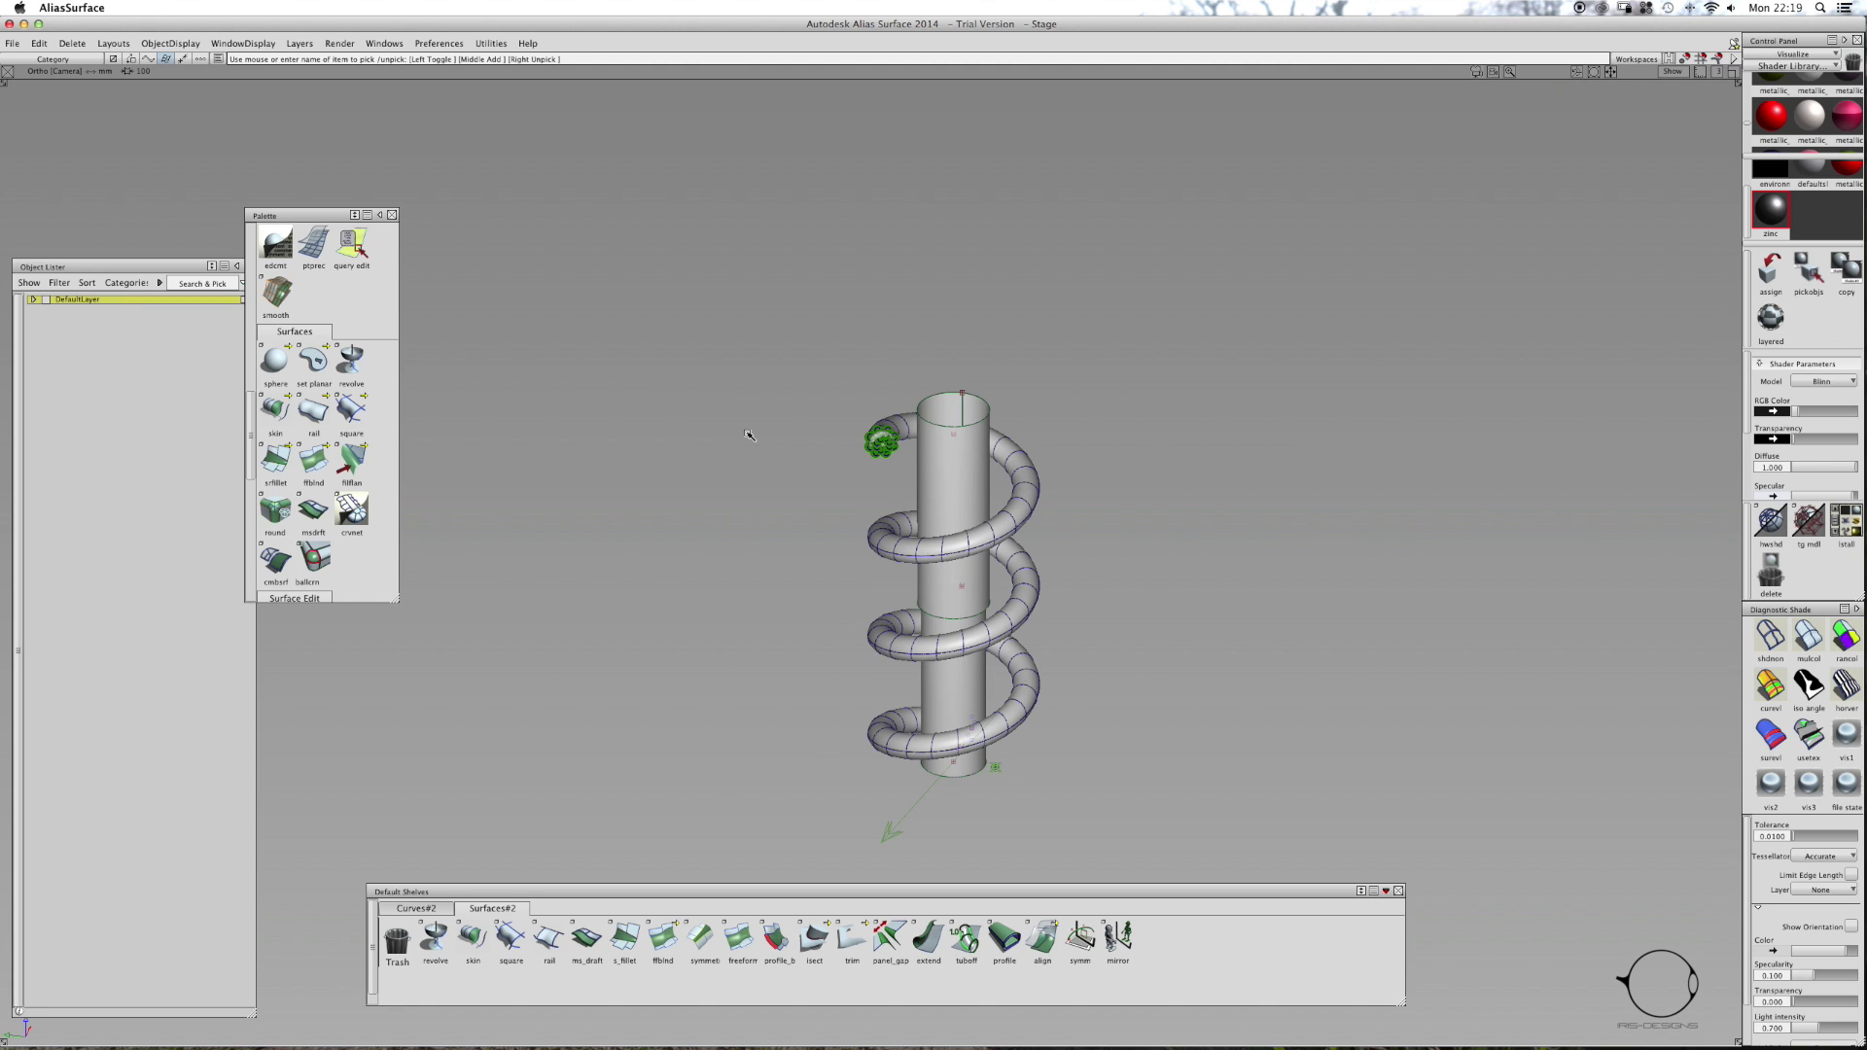
mouse_move(778, 502)
ctrl+shift+mouse_down()
mouse_move(776, 472)
mouse_move(814, 507)
ctrl+shift+mouse_up()
drag(790, 395, 1158, 795)
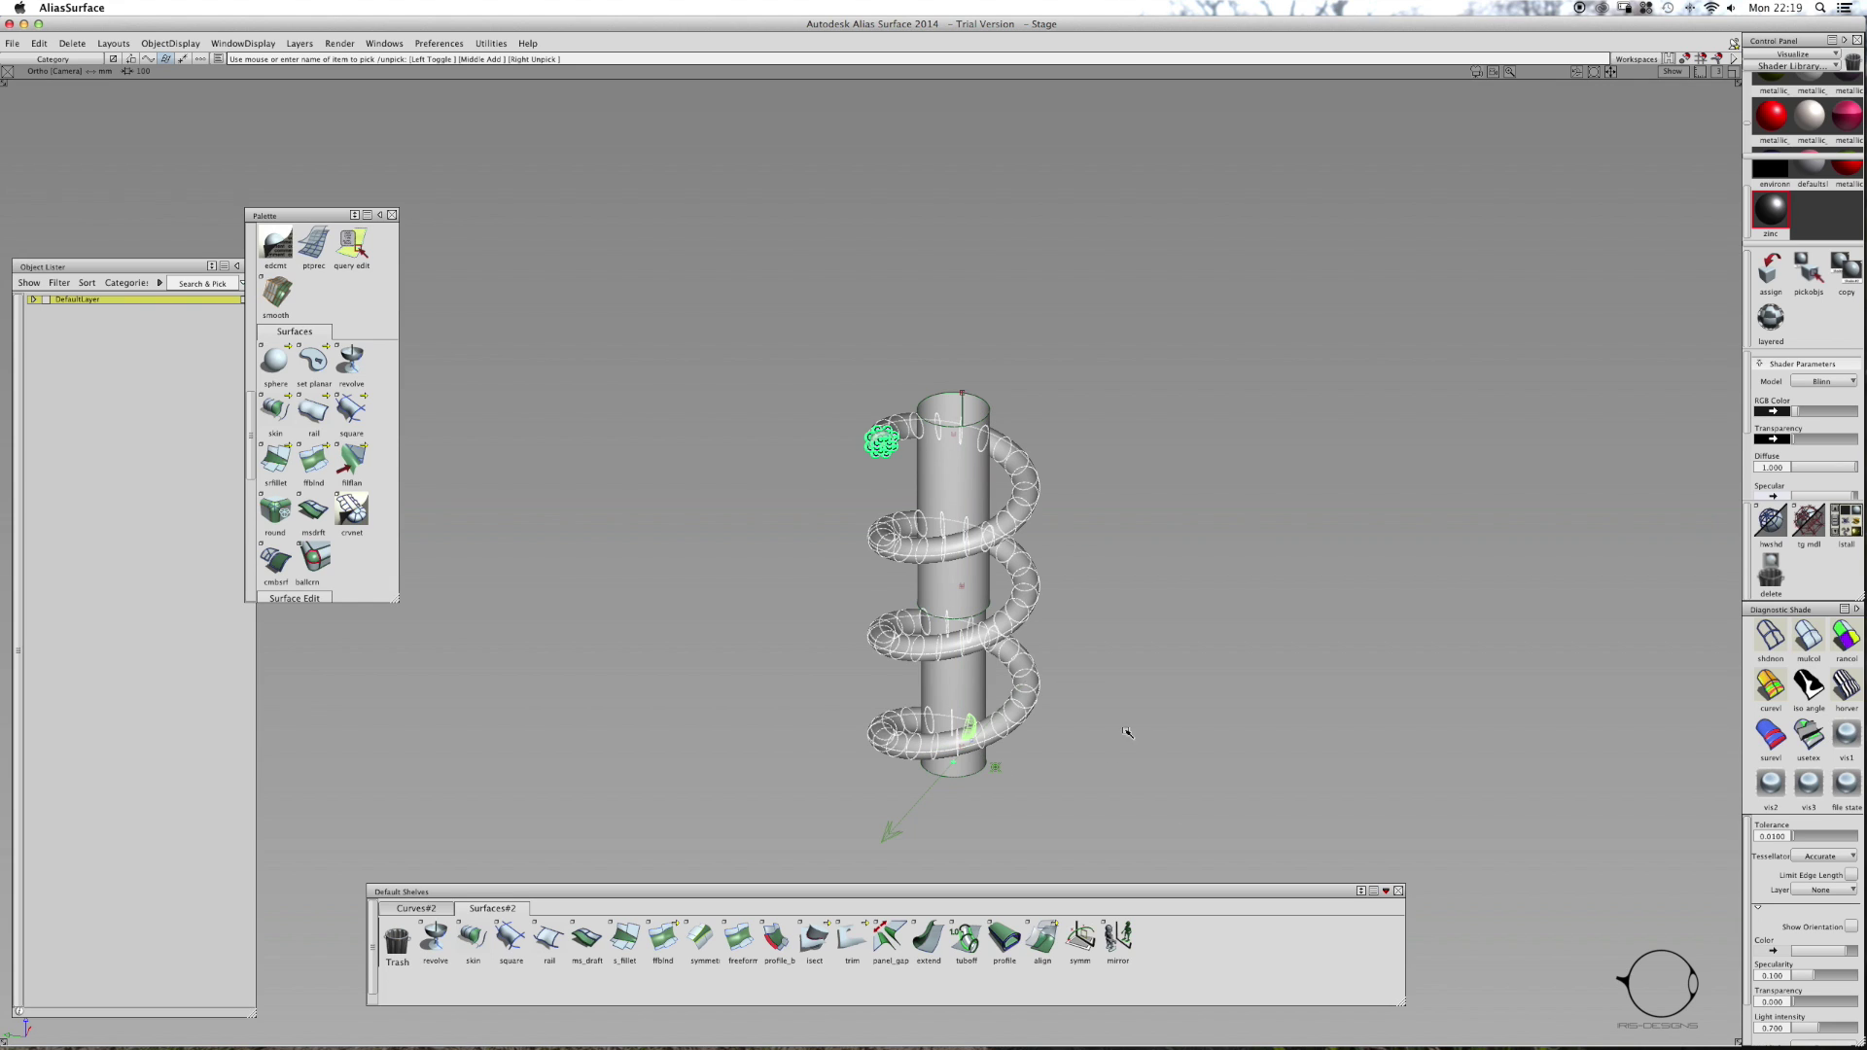
key(super+g)
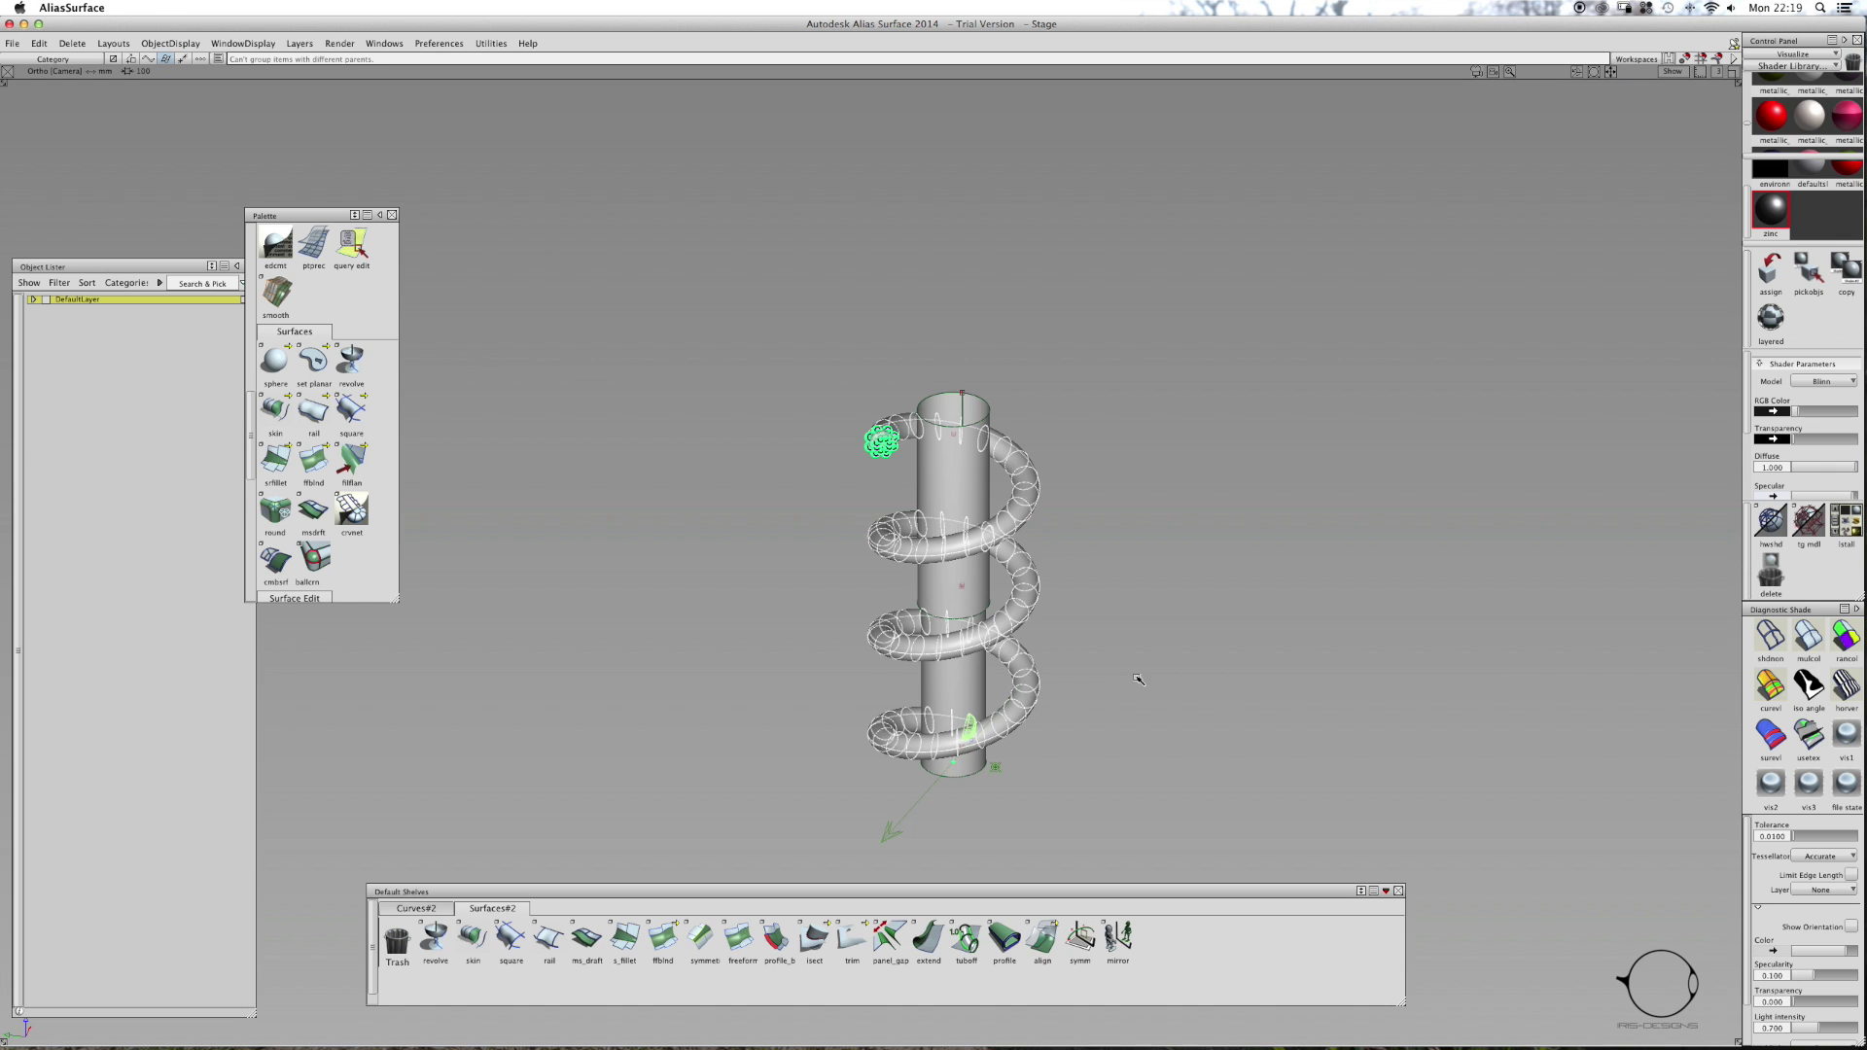
- Pick the coil as an object and examine its upper end cap up close and from the side
ctrl+shift+click(1137, 678)
ctrl+shift+drag(1136, 679, 1361, 667)
click(1033, 689)
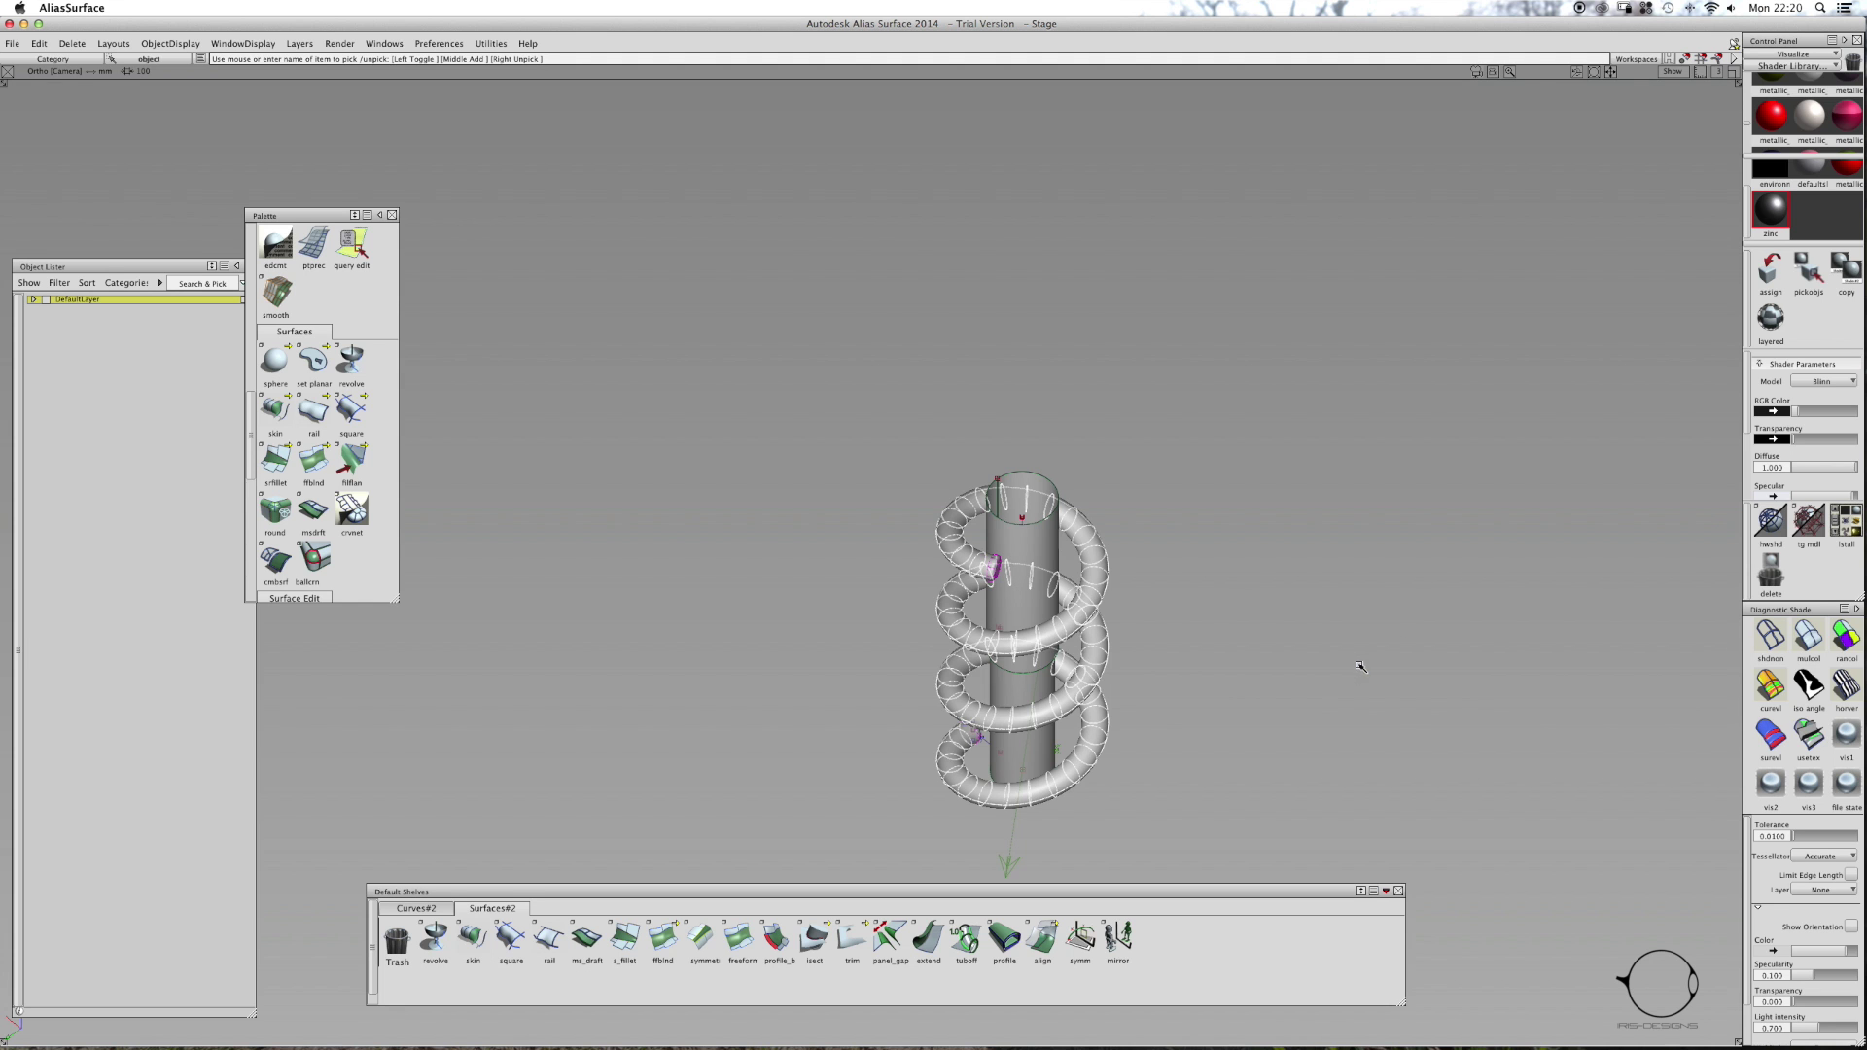
alt+shift+right_drag(1104, 603, 1225, 540)
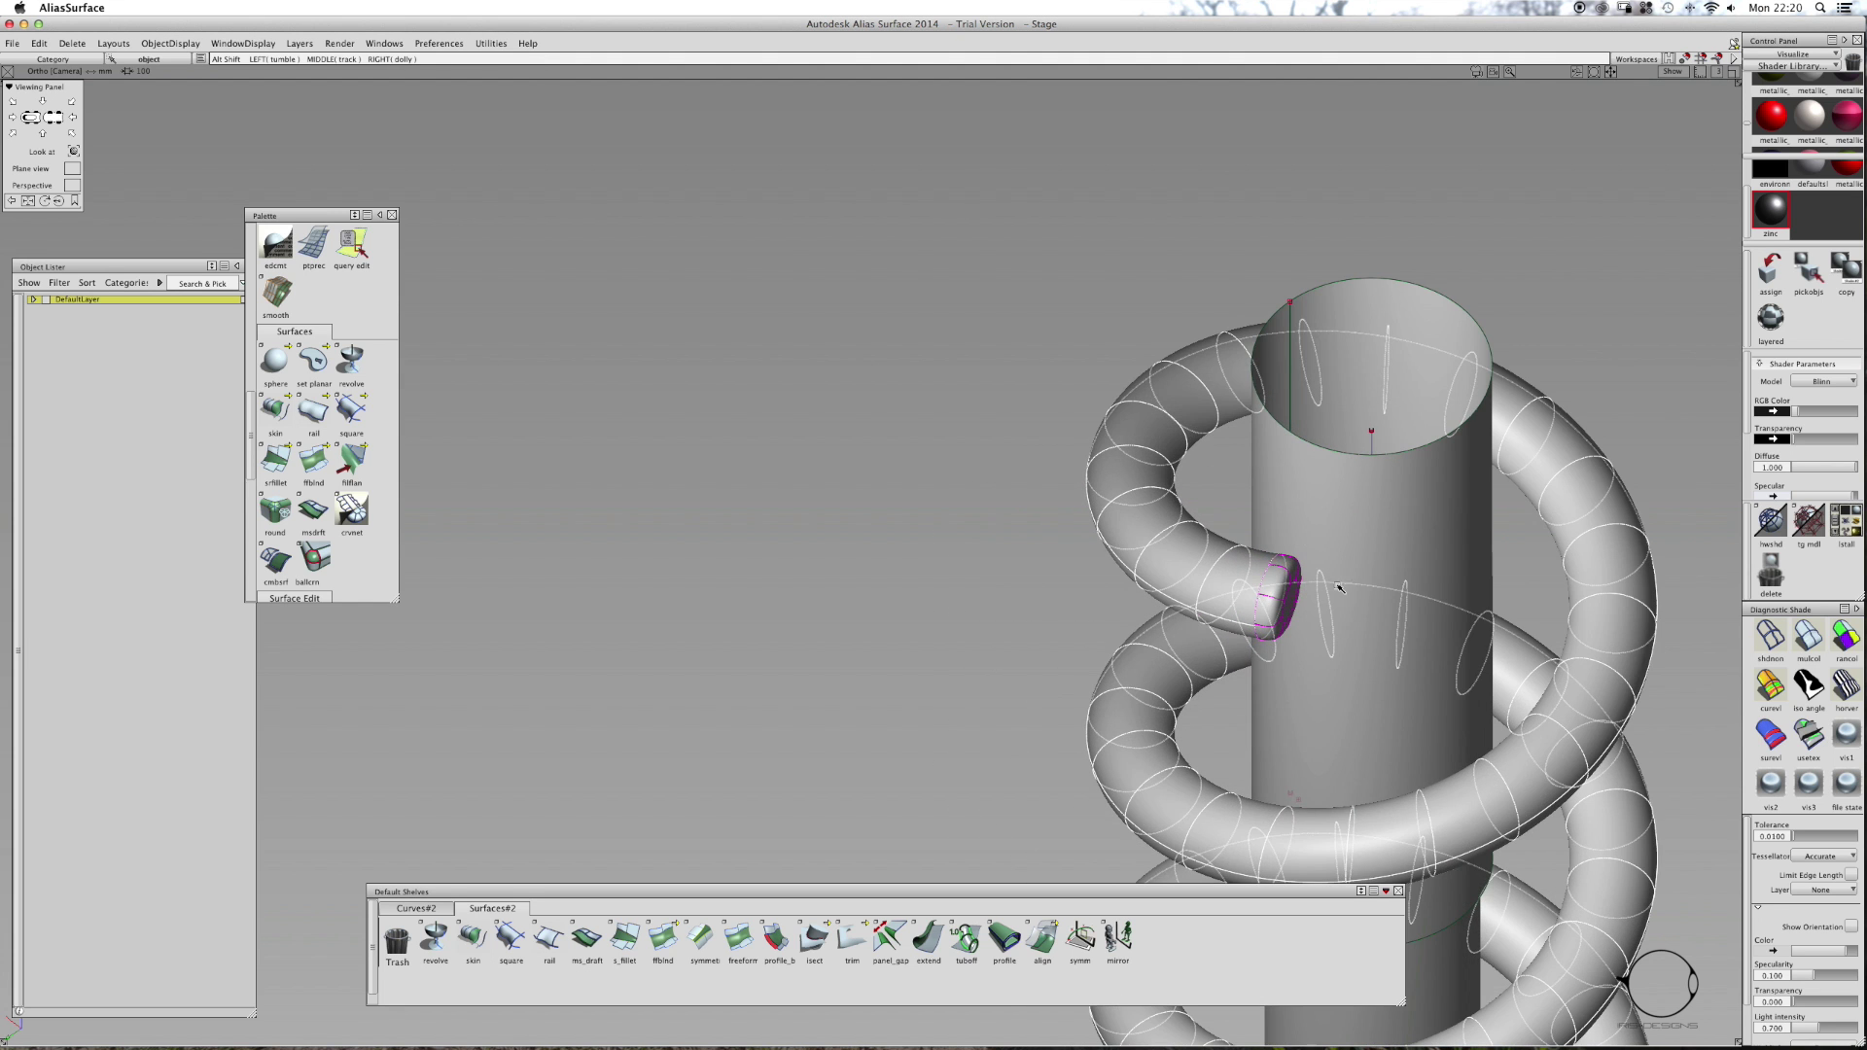
alt+shift+right_drag(1340, 588, 1261, 603)
alt+shift+drag(1261, 603, 1047, 563)
alt+shift+right_drag(1047, 563, 1052, 620)
alt+shift+middle_drag(1051, 619, 877, 580)
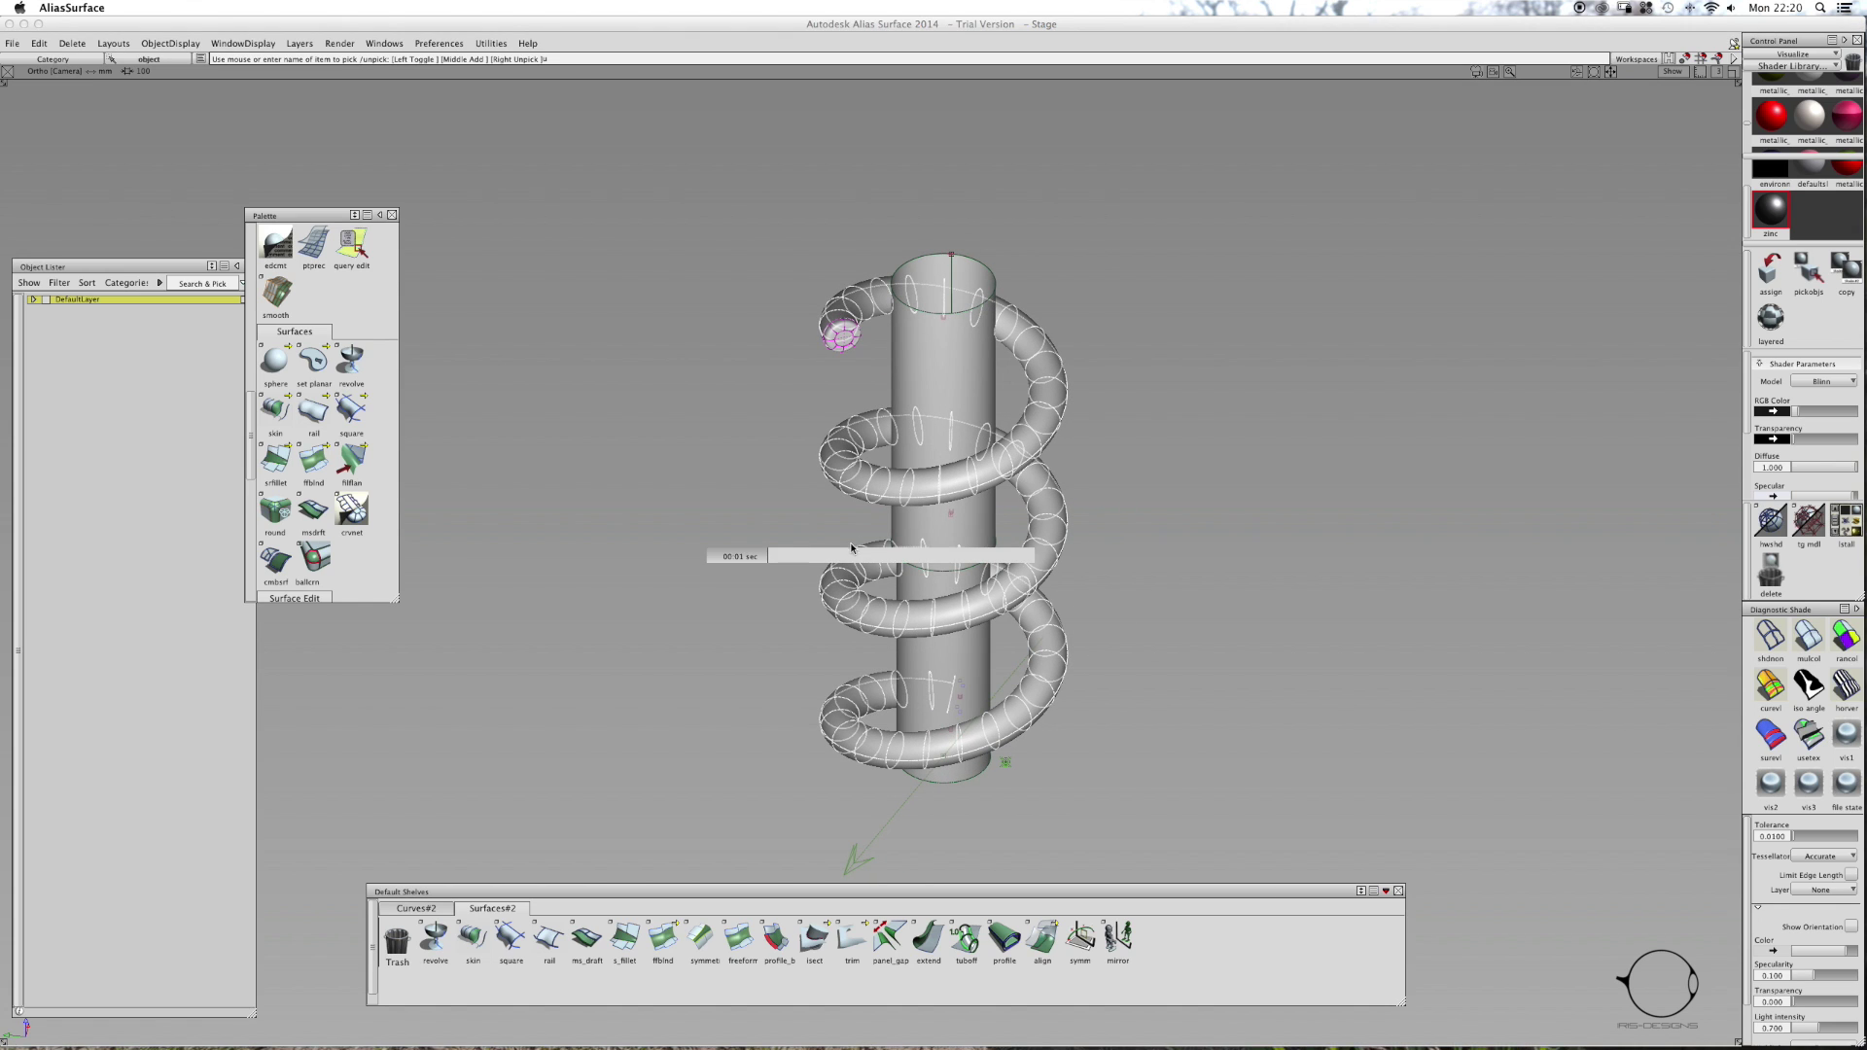
- Pick the coil surfaces together with their end caps and stitch them into one shell
click(798, 462)
ctrl+shift+drag(768, 388, 758, 396)
drag(716, 261, 1134, 822)
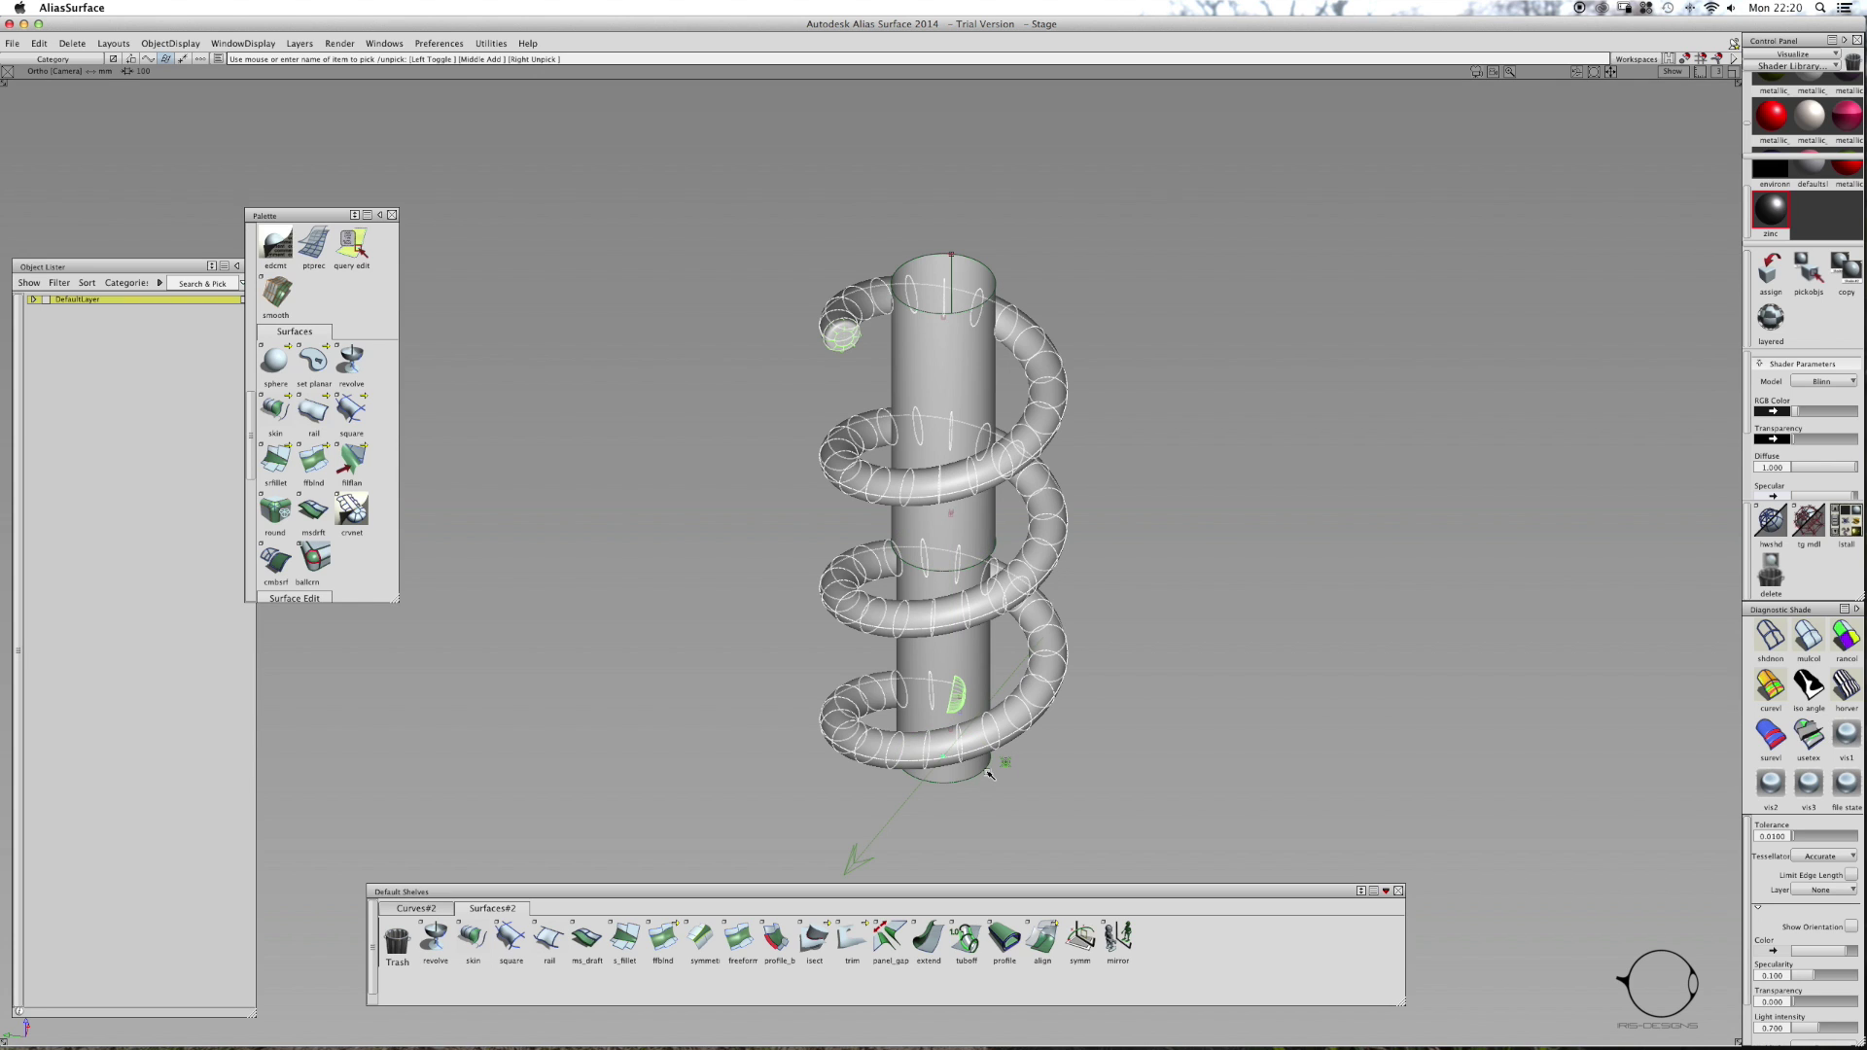
scroll(331, 426, down, 2)
scroll(332, 426, down, 4)
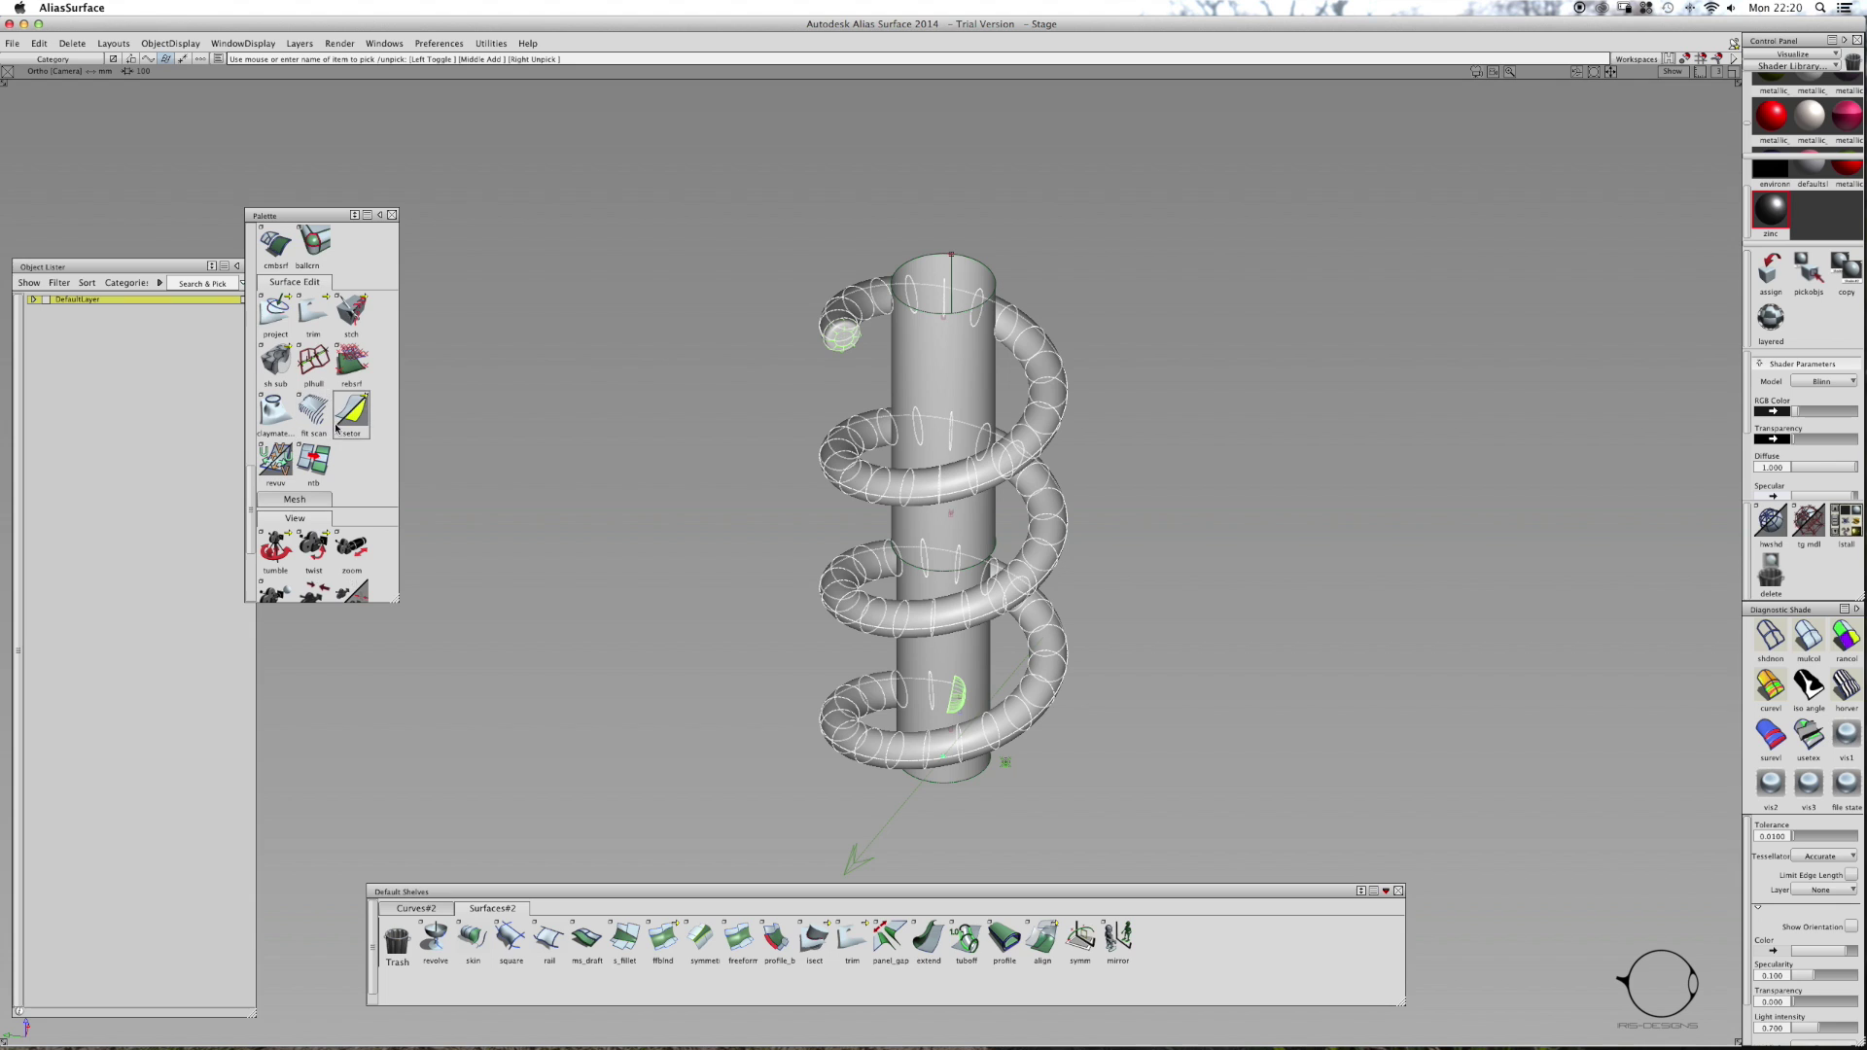
click(349, 316)
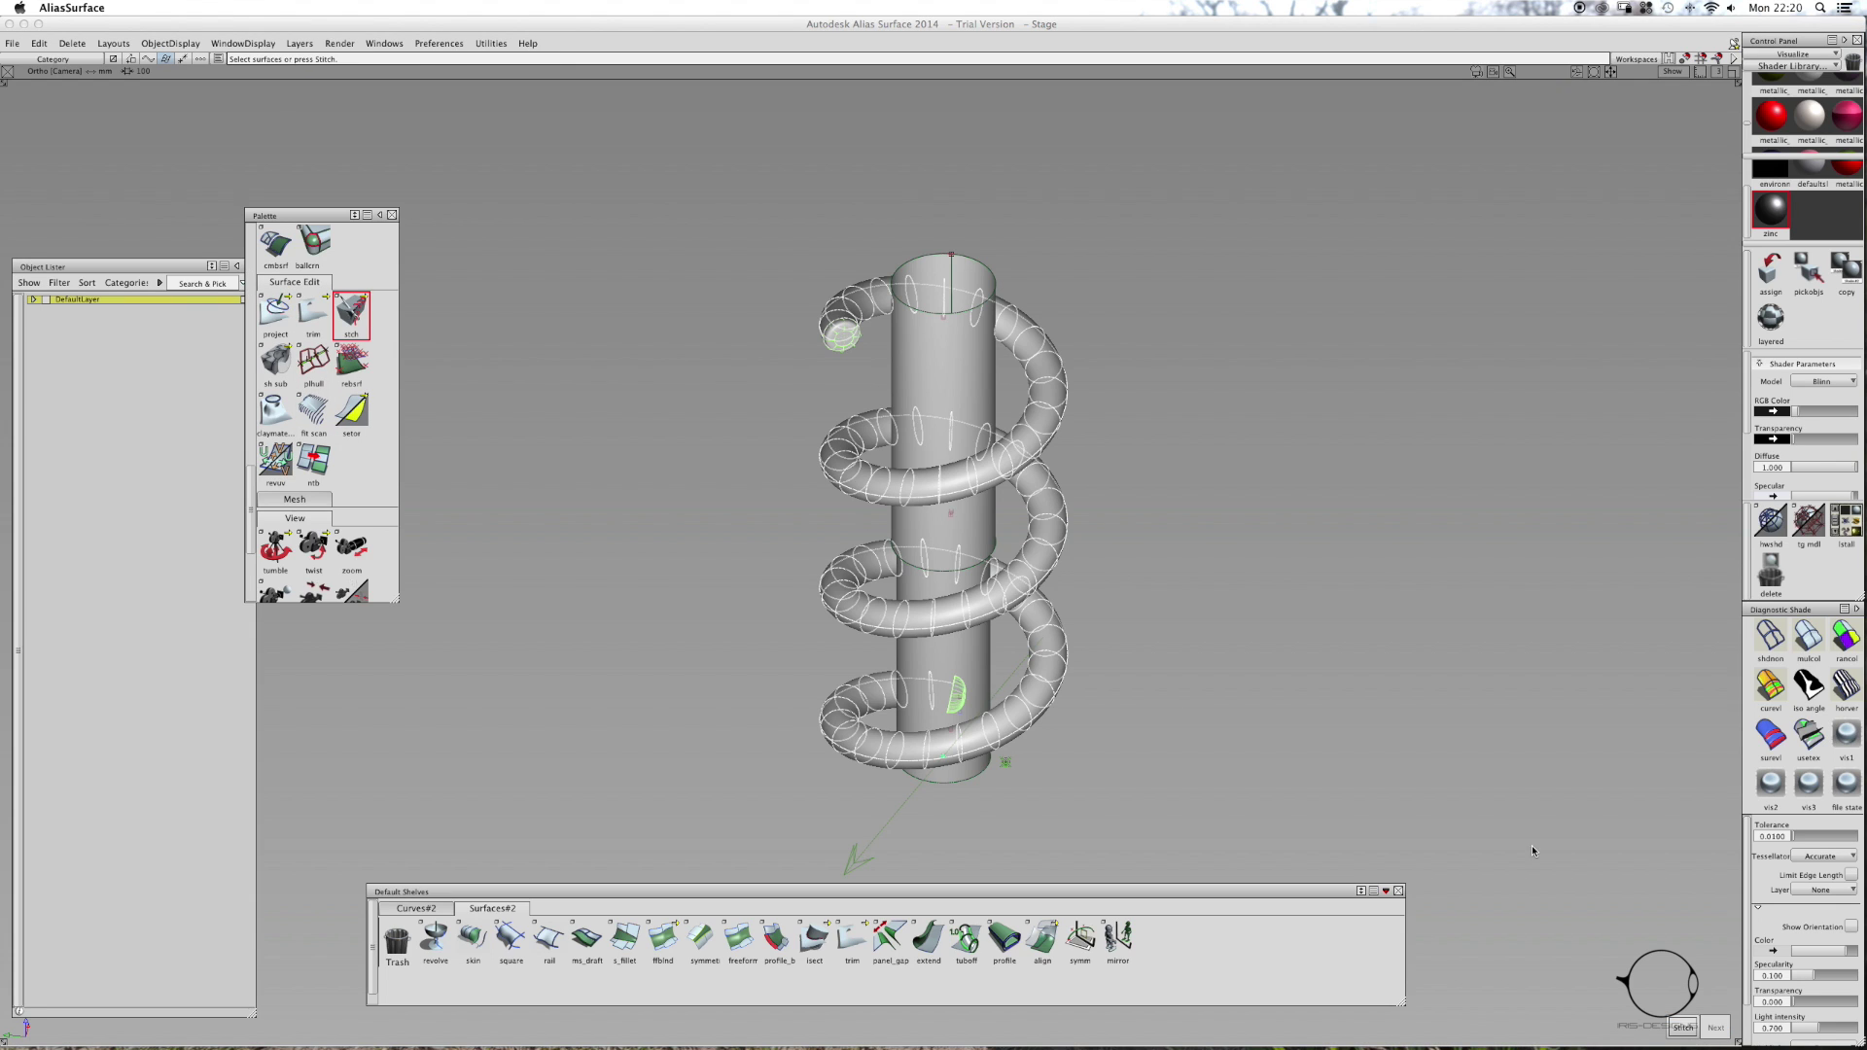
click(1683, 1028)
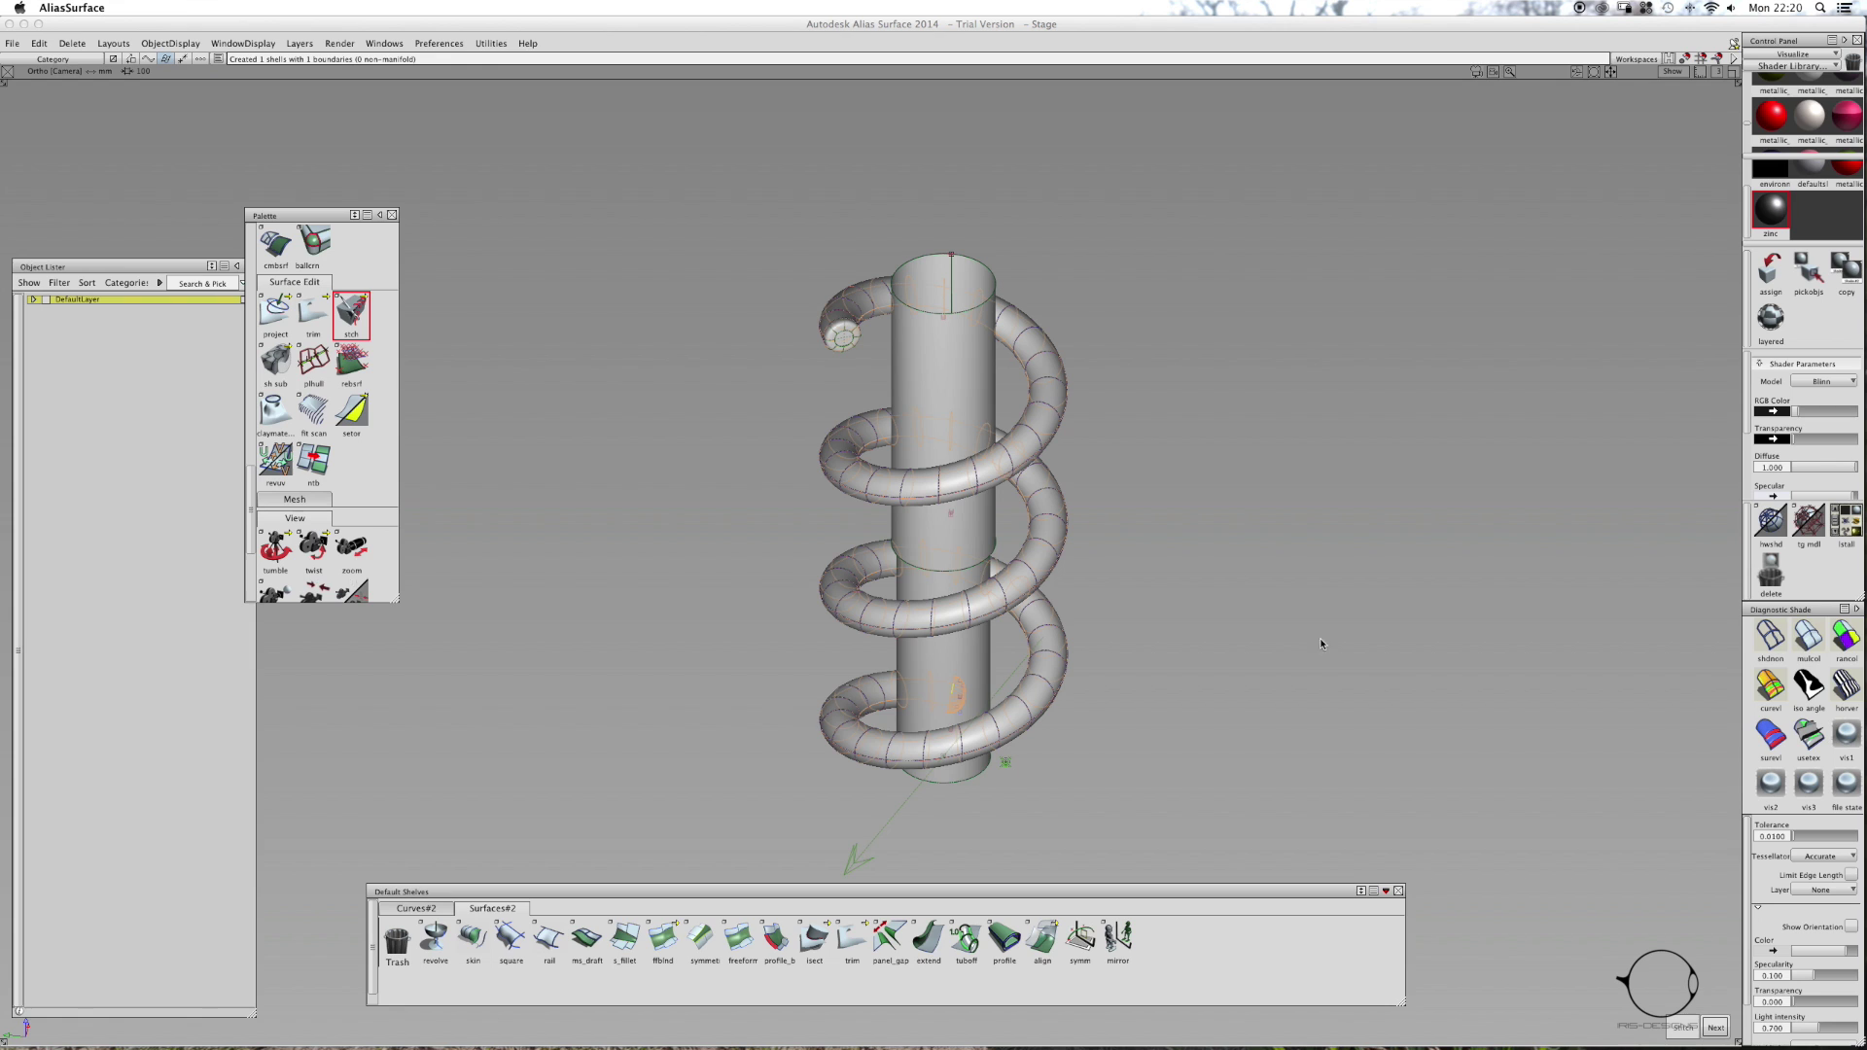
click(1721, 1035)
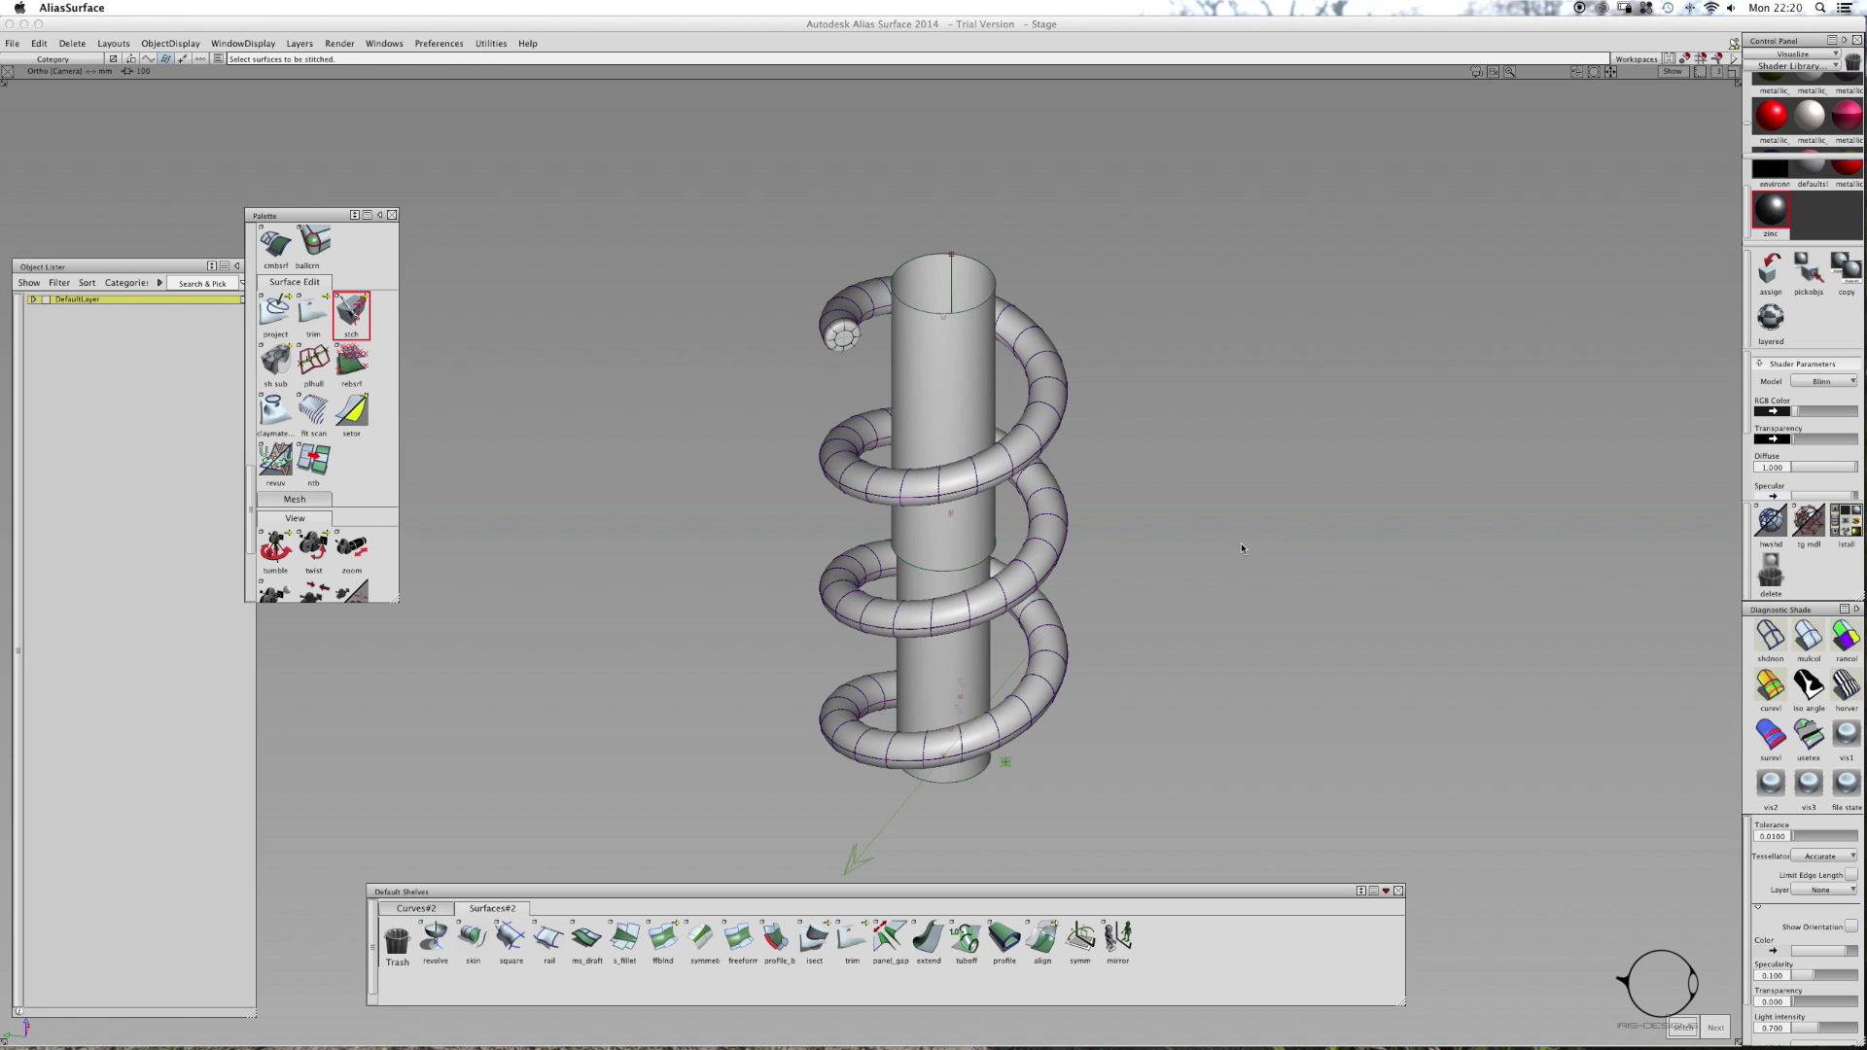
- Clear the selection, pick the stitched shell as an object, and move it sideways until it stands clear of the cylinders
ctrl+shift+drag(1241, 547, 1243, 501)
ctrl+shift+drag(989, 416, 991, 453)
click(1035, 436)
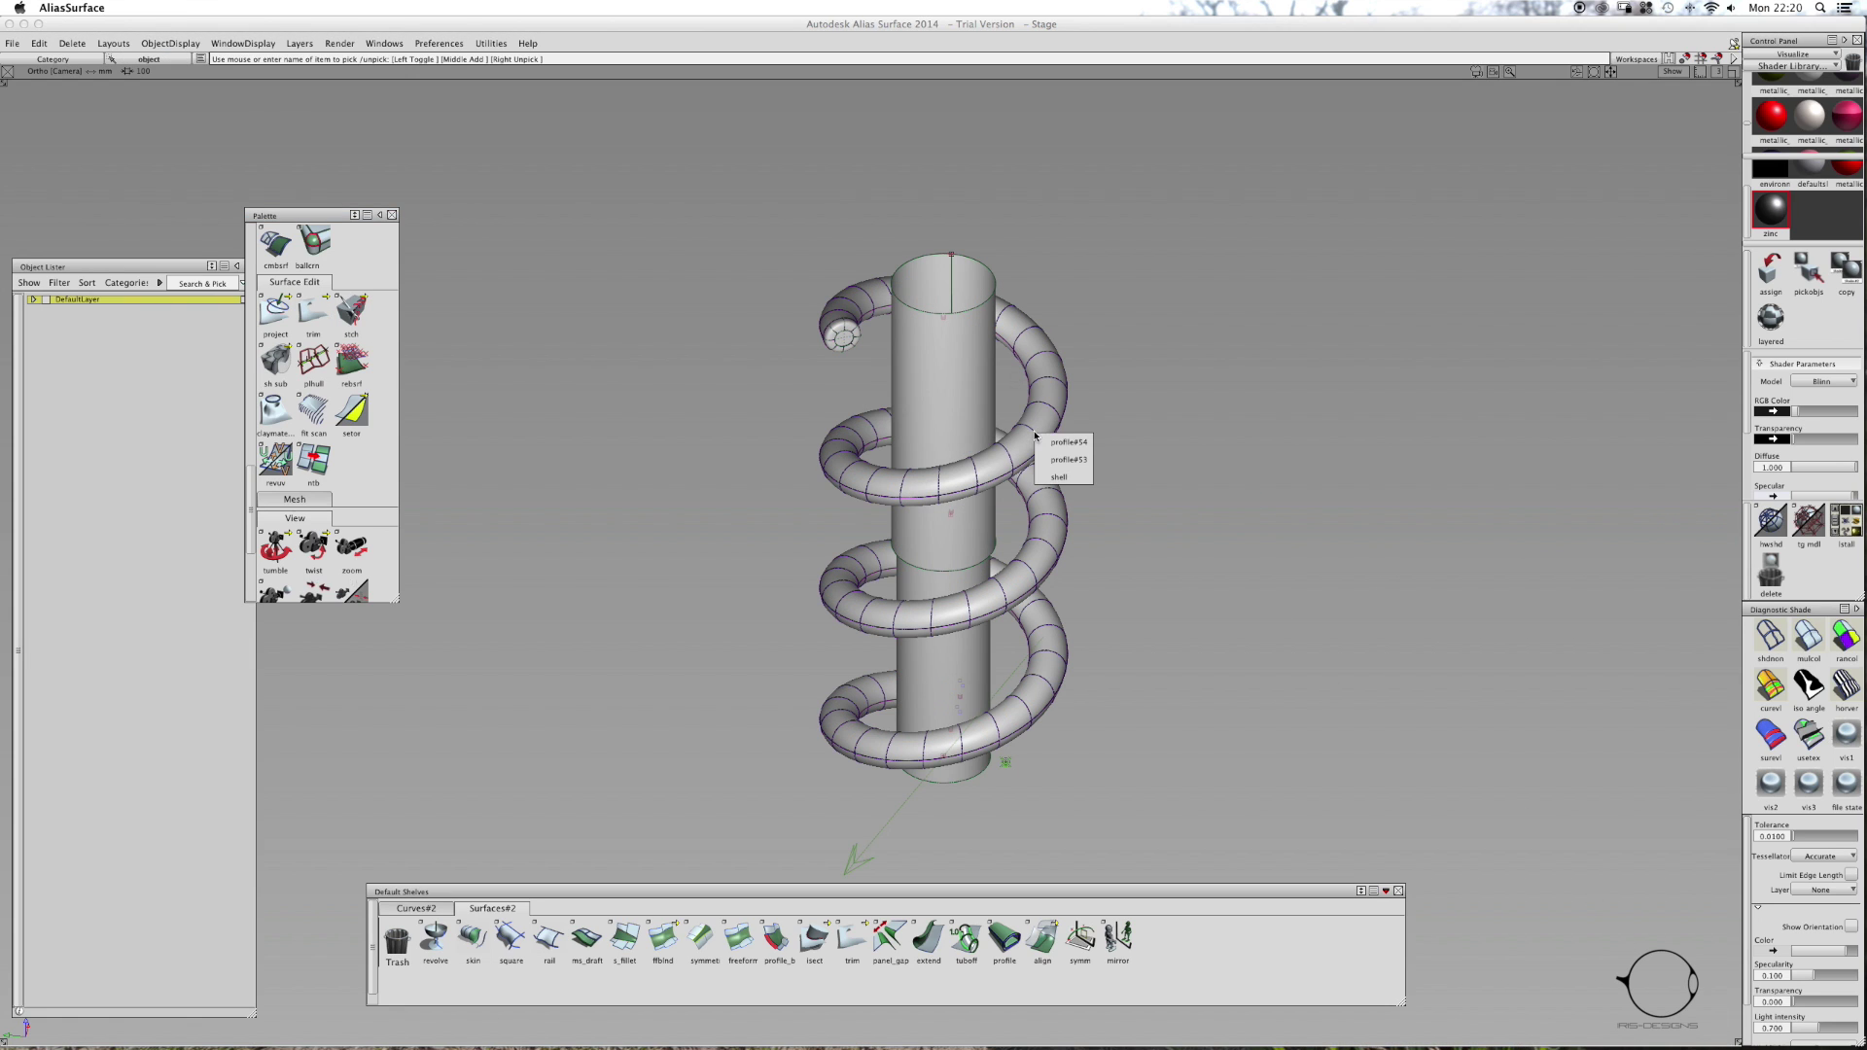
click(1067, 459)
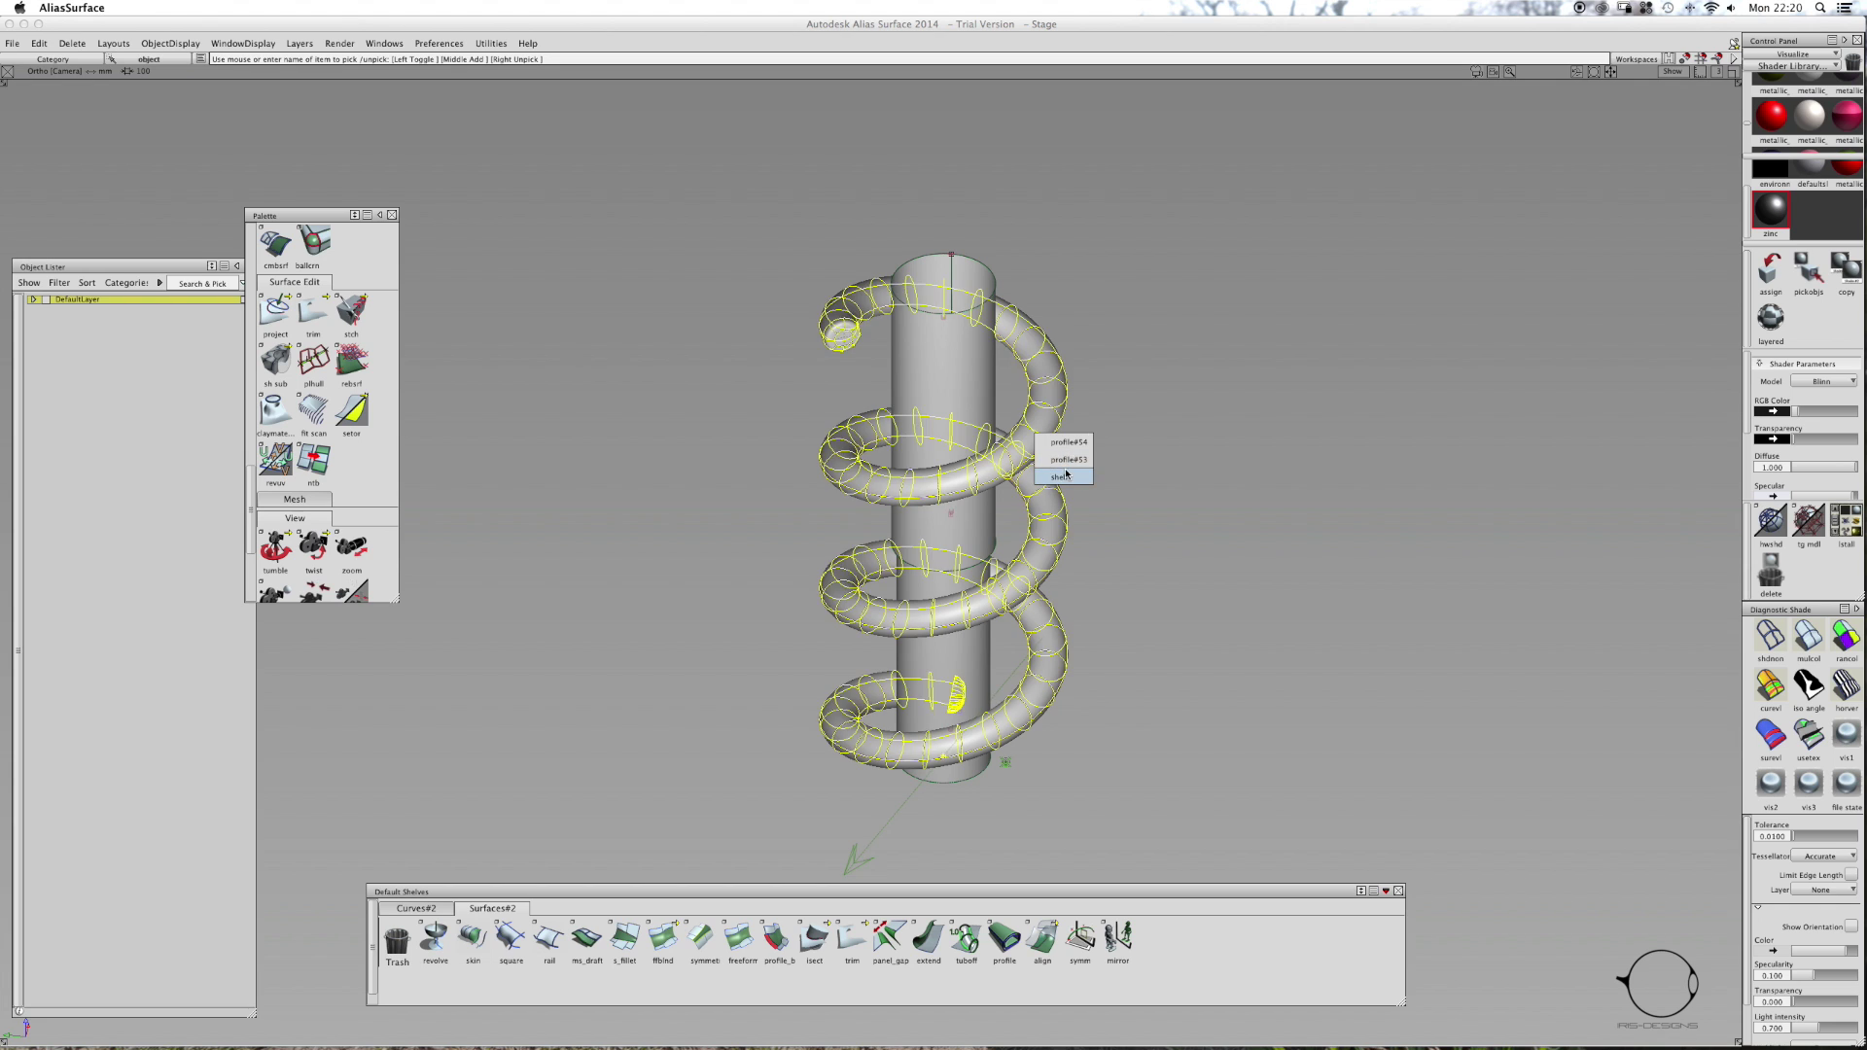
ctrl+shift+drag(1130, 470, 1124, 456)
middle_drag(1125, 456, 1125, 458)
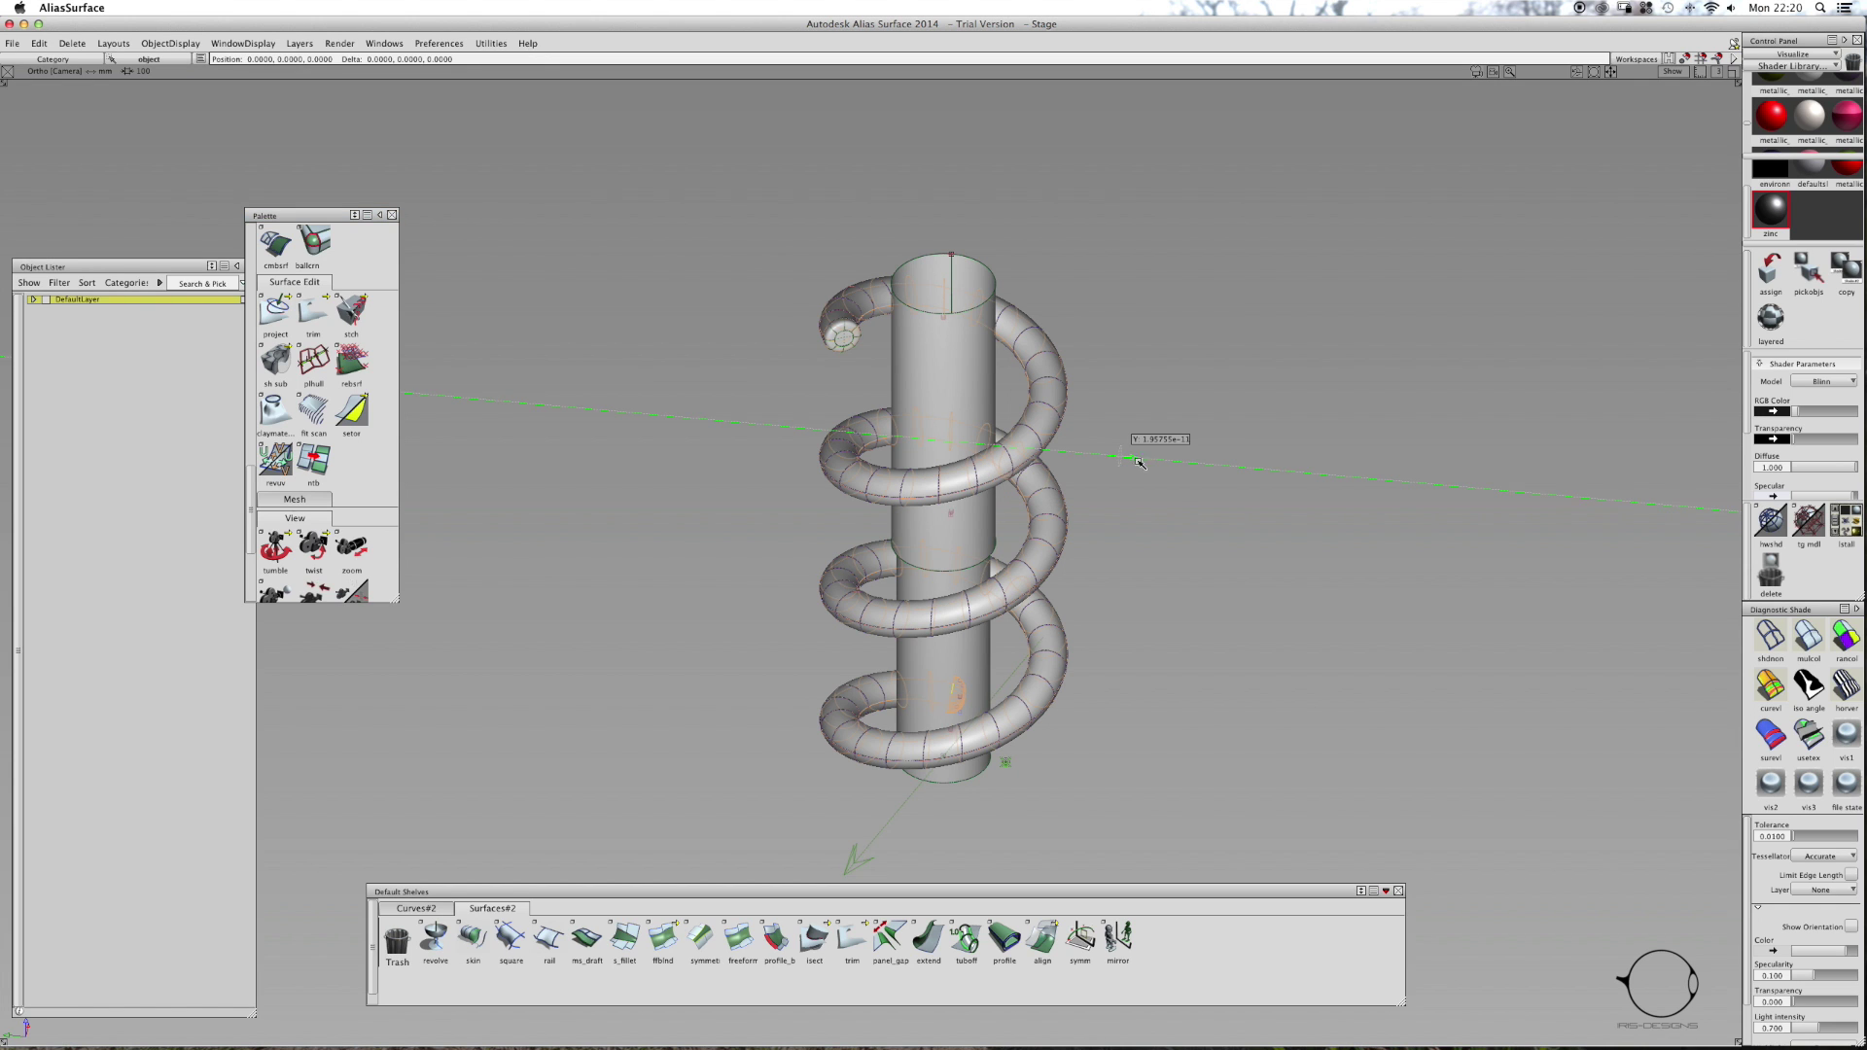
middle_drag(1457, 514, 1465, 517)
ctrl+shift+drag(1398, 541, 1395, 505)
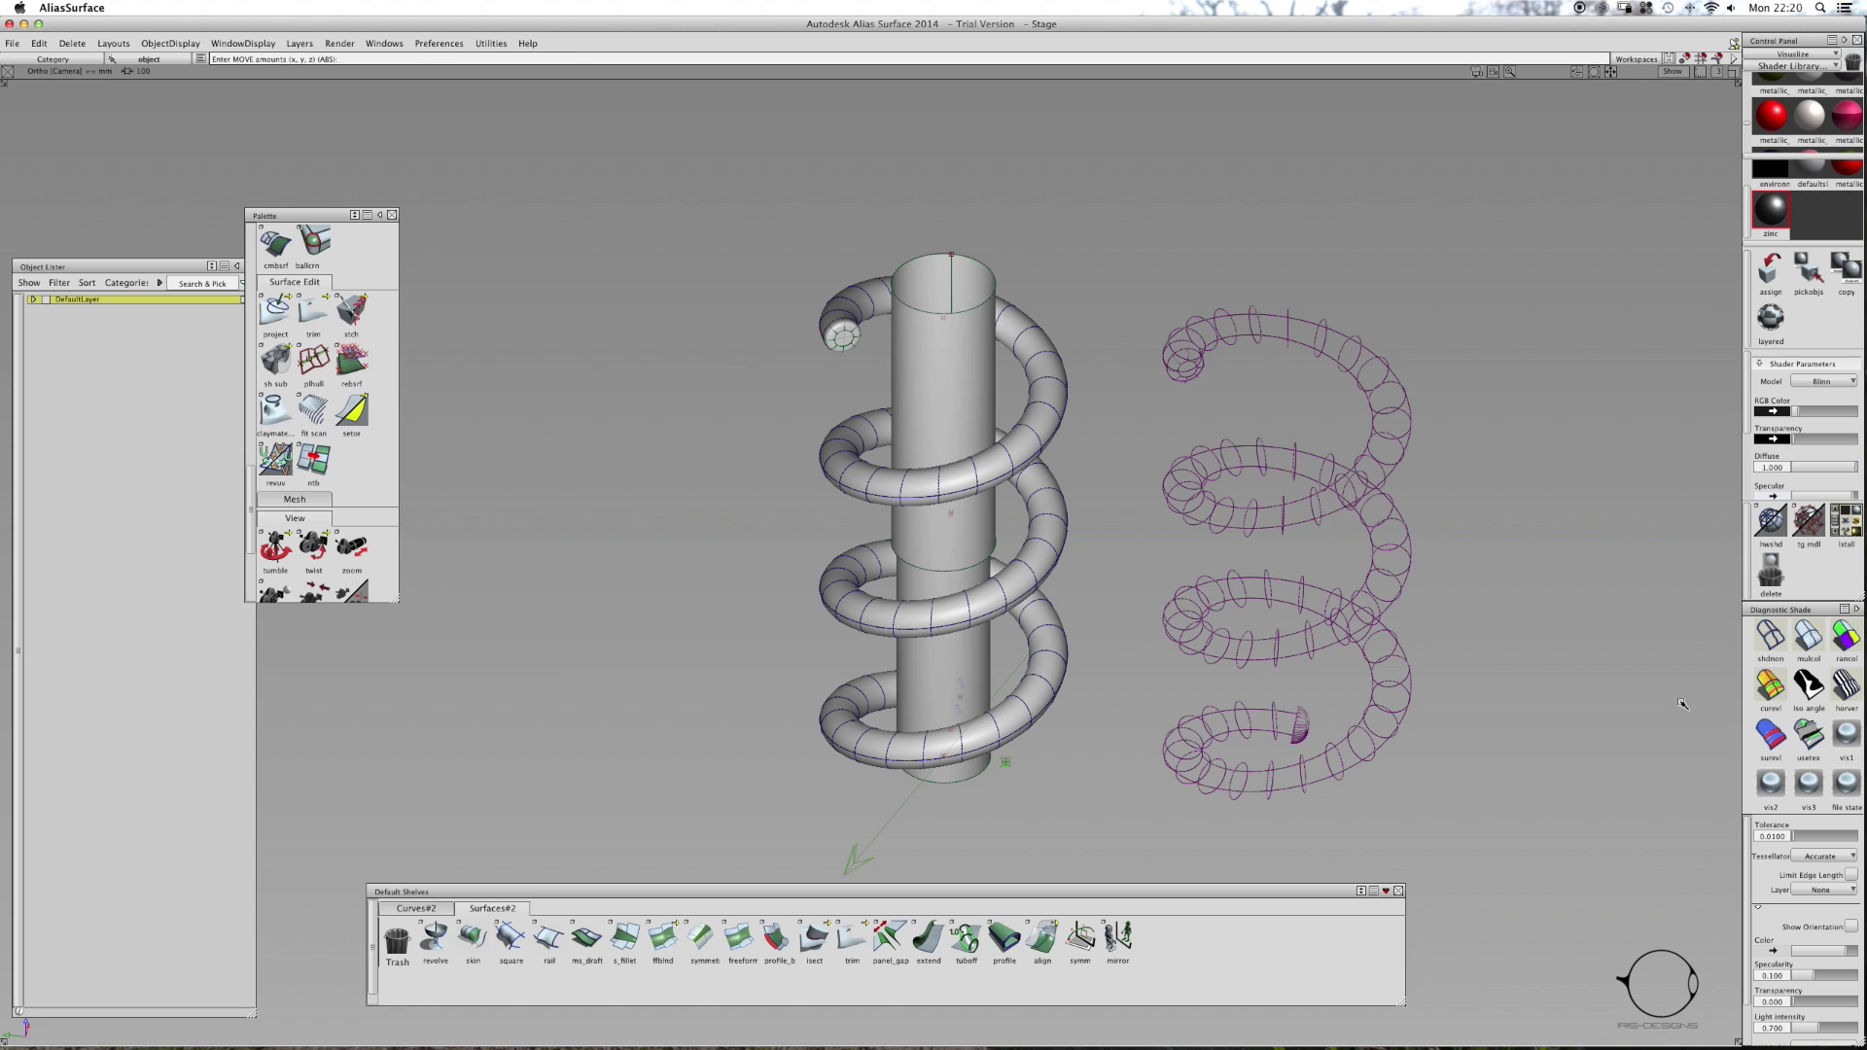
- Apply multi-colour diagnostic shading to the whole model and examine the original coil and the separated shell from several angles
click(1793, 642)
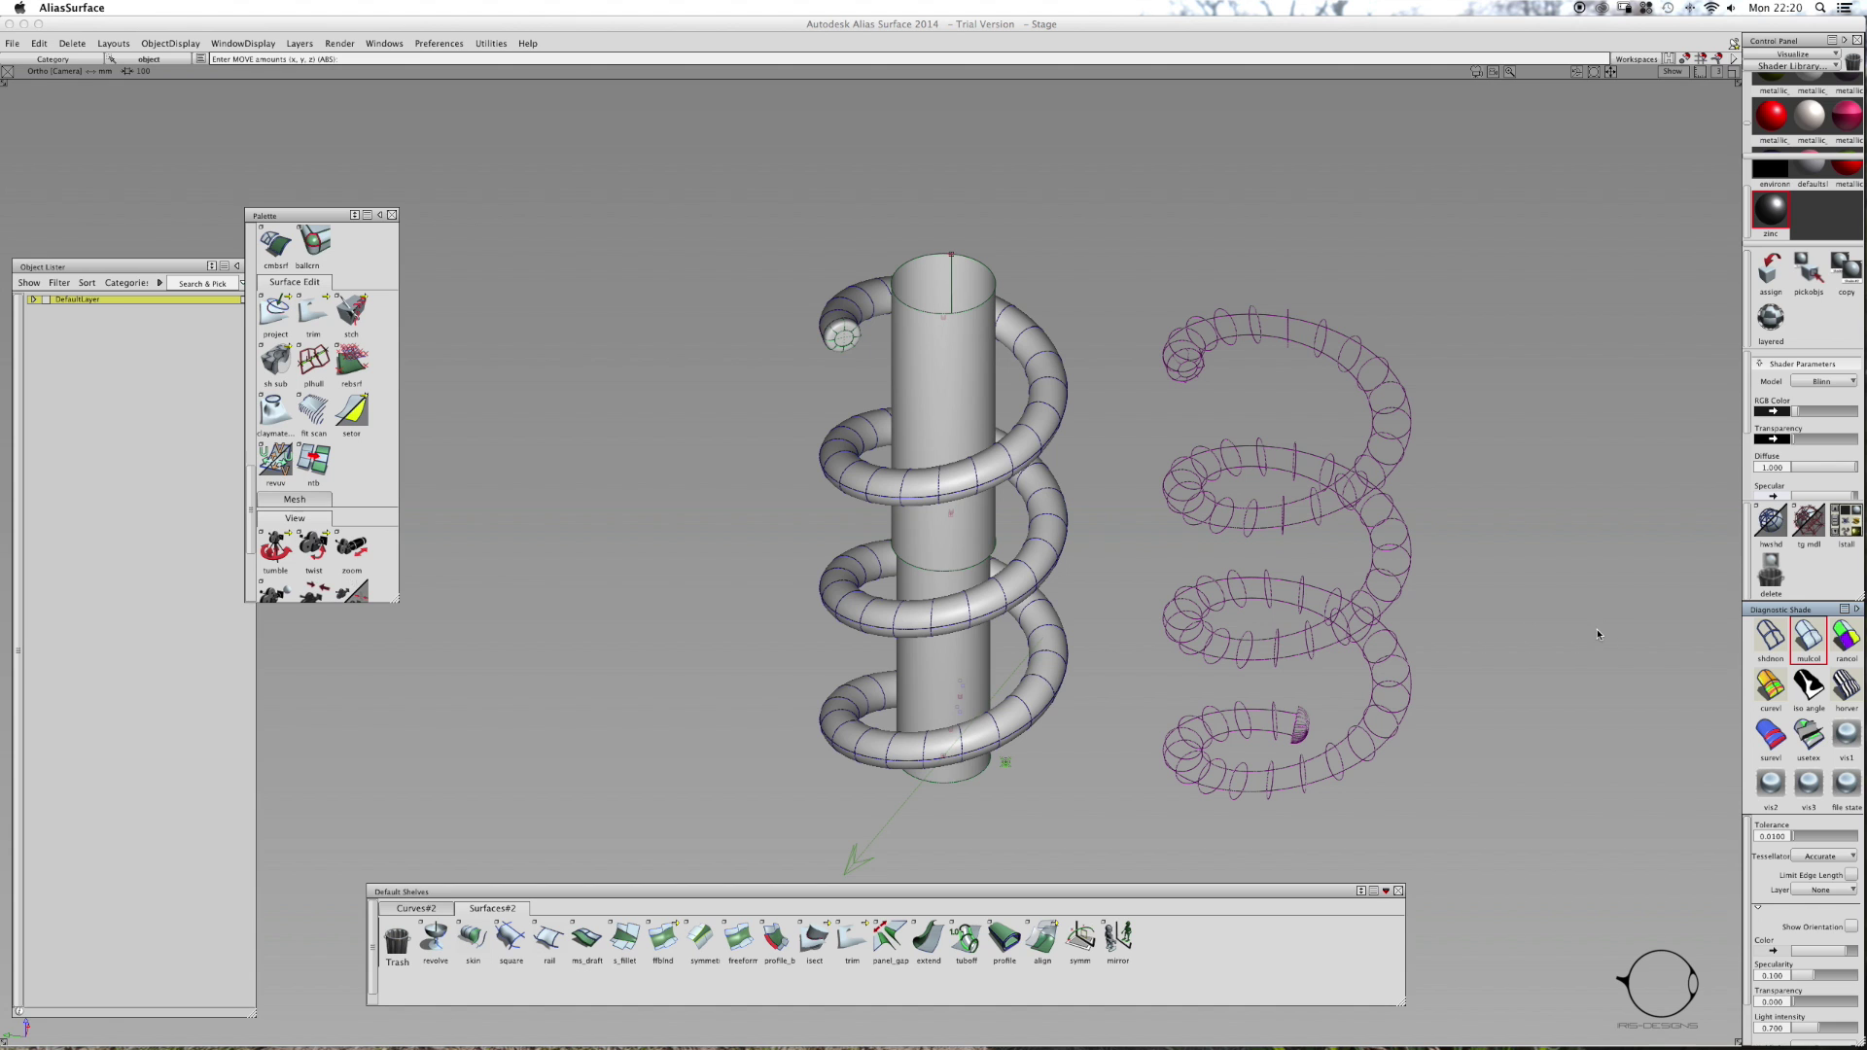
mouse_move(1587, 631)
alt+shift+mouse_down()
mouse_move(1333, 542)
mouse_move(1314, 562)
alt+shift+mouse_up()
ctrl+shift+drag(1314, 567, 961, 607)
click(1271, 568)
click(1330, 576)
ctrl+shift+right_drag(961, 607, 936, 593)
alt+shift+drag(936, 592, 1162, 431)
ctrl+shift+right_drag(1137, 436, 1057, 433)
alt+shift+drag(1060, 436, 875, 573)
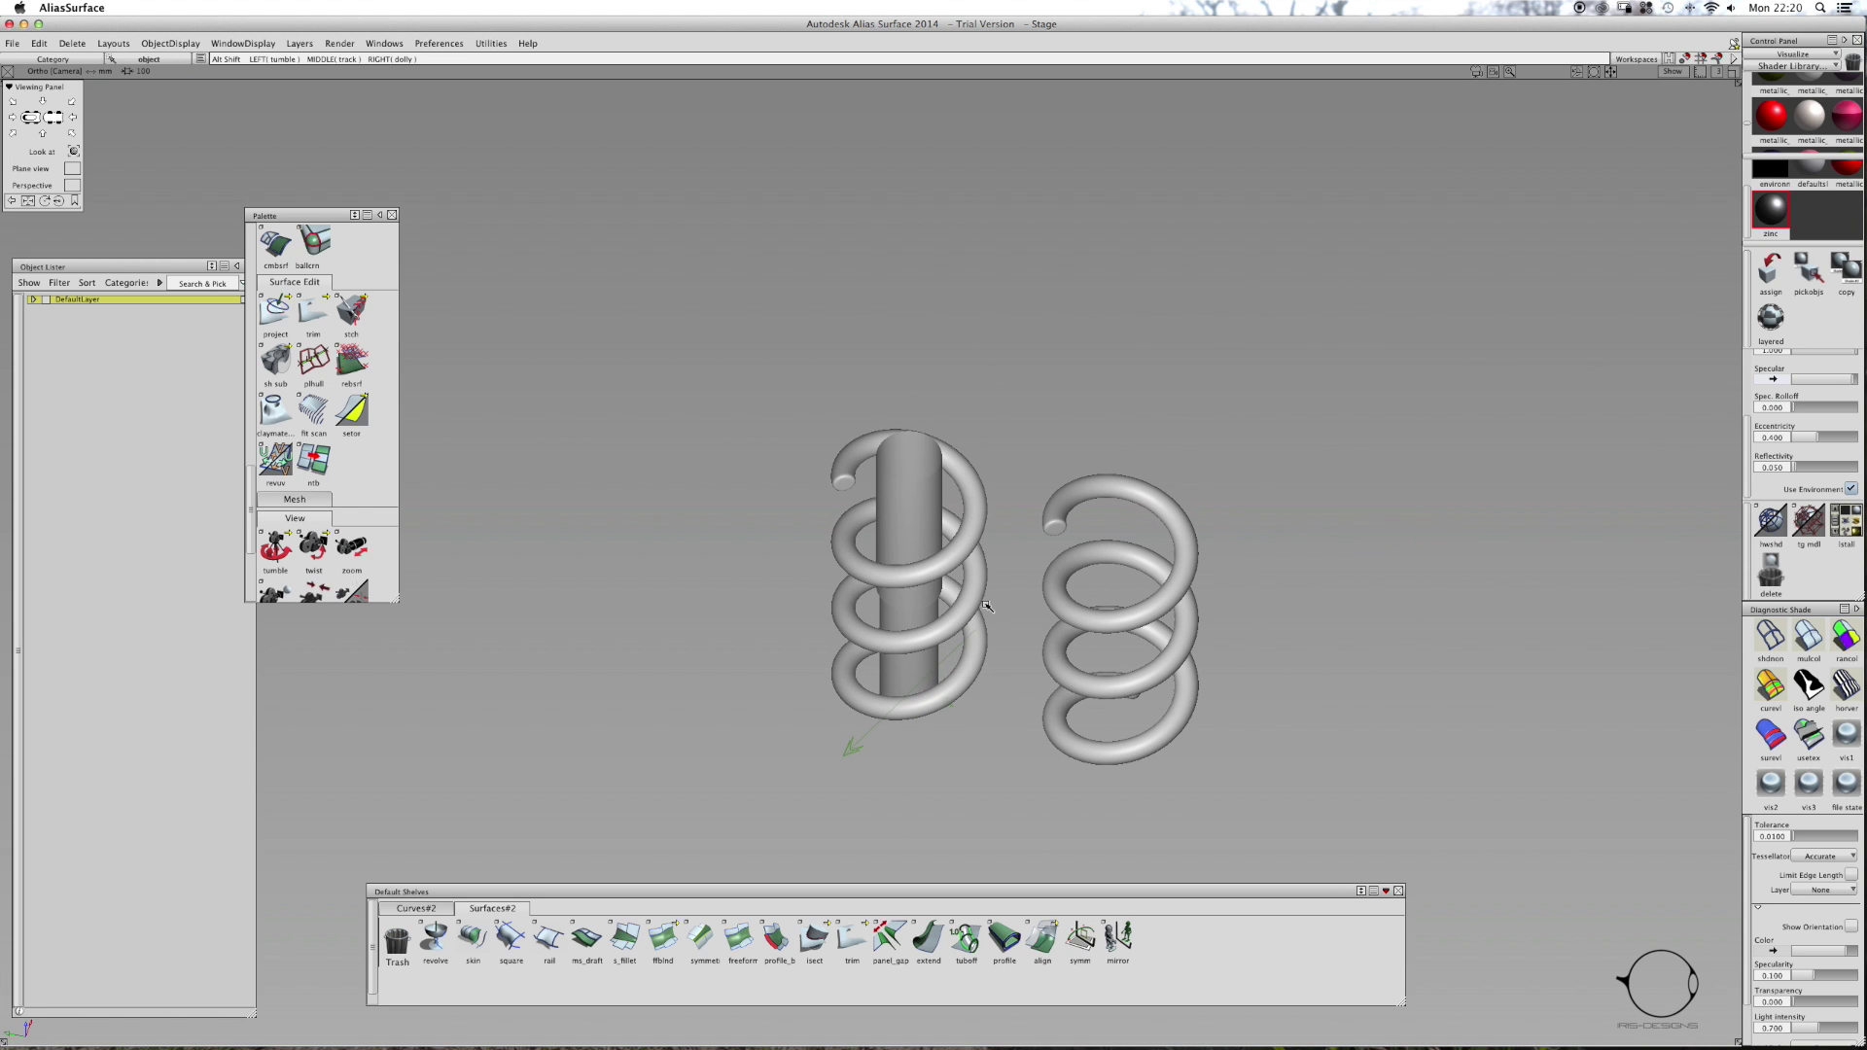